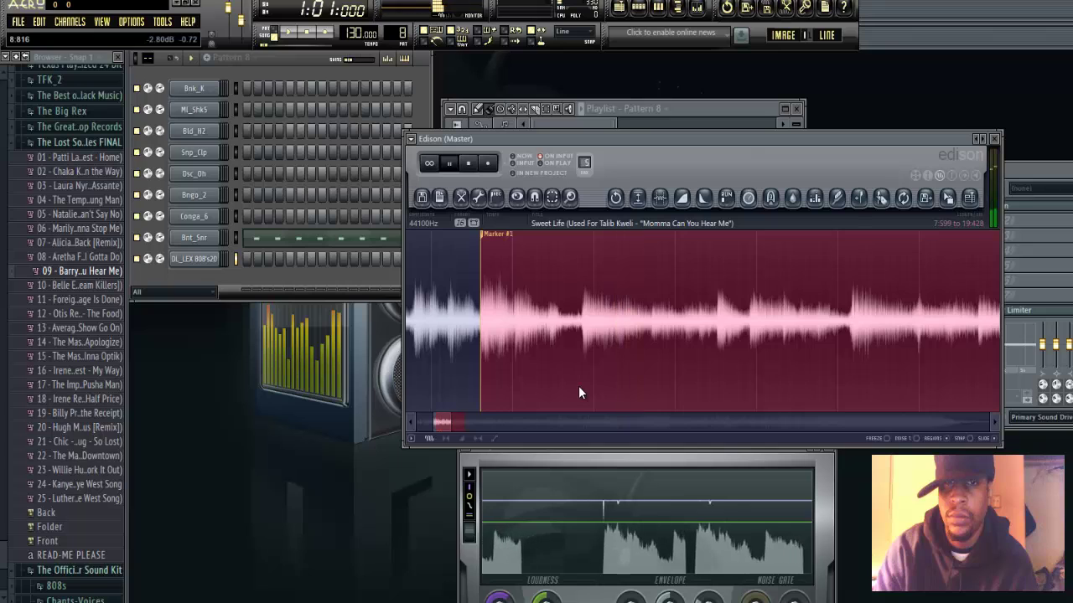
# - Audition the sample from the tail of the first slice and add a marker at 8:436
pyautogui.press('space')
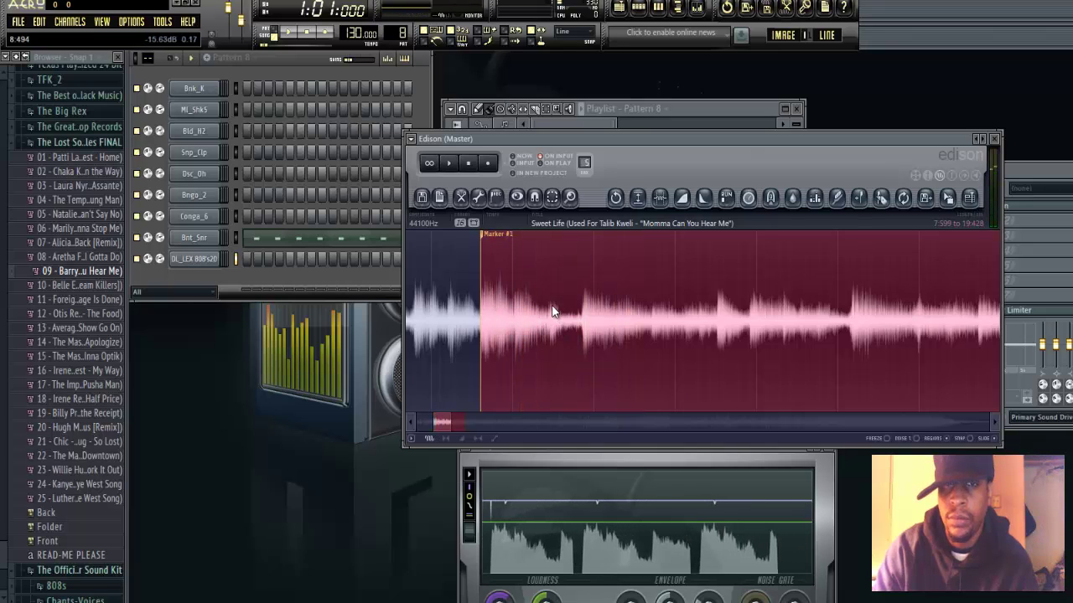
pyautogui.rightClick(550, 305)
pyautogui.press('space')
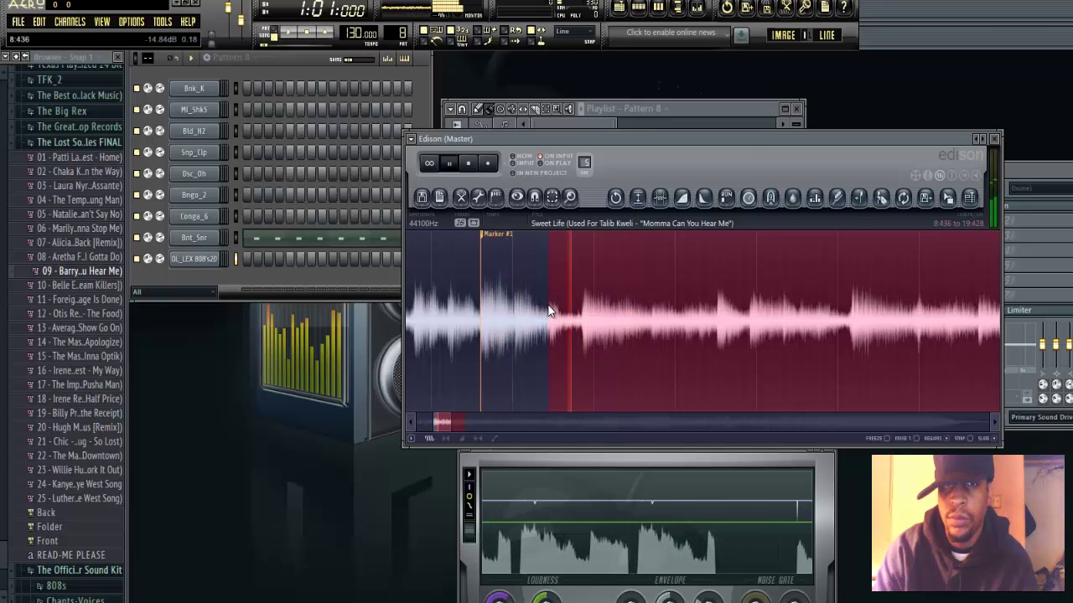
pyautogui.press('space')
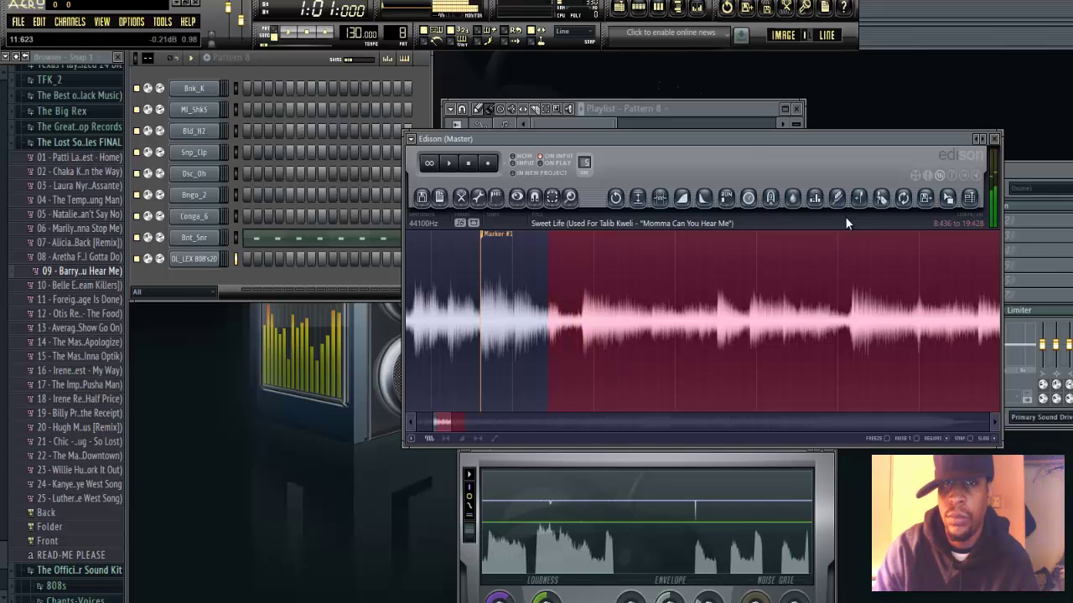
pyautogui.click(860, 199)
# - Move the selection start to the next hit and add a marker at 8:866
pyautogui.rightClick(572, 363)
pyautogui.rightClick(583, 362)
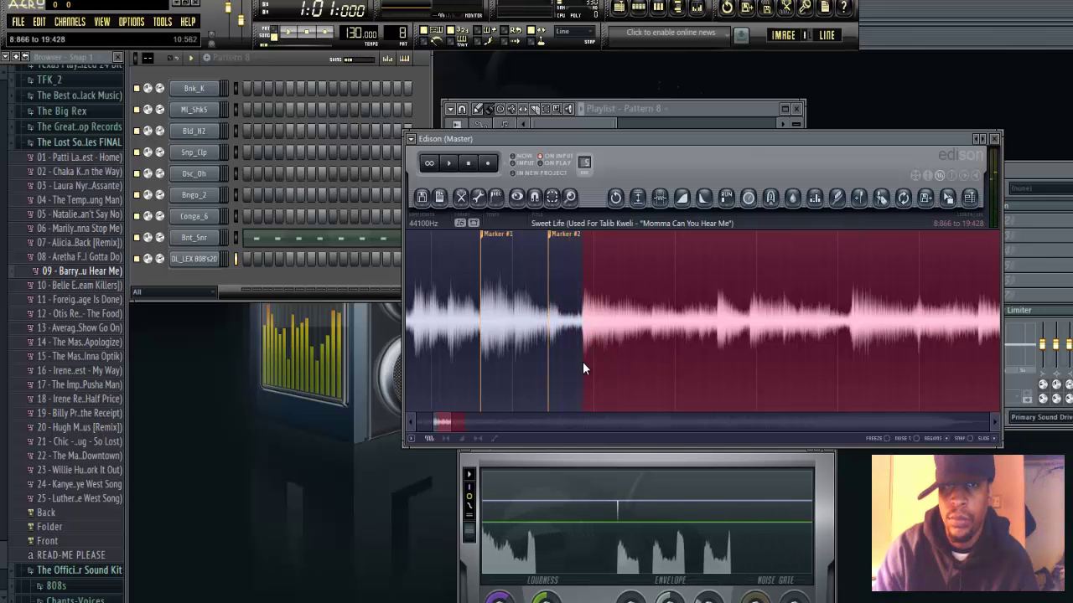
pyautogui.click(860, 198)
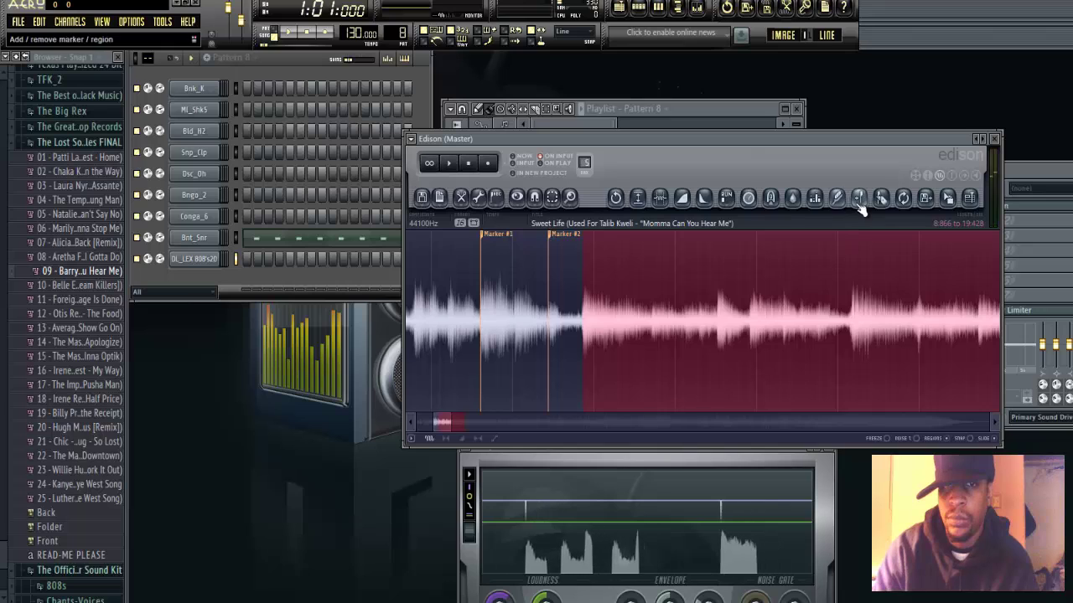
# - Audition the audio after the 8:866 hit and add a marker about midway between it and the next peak
pyautogui.rightClick(601, 388)
pyautogui.rightClick(583, 385)
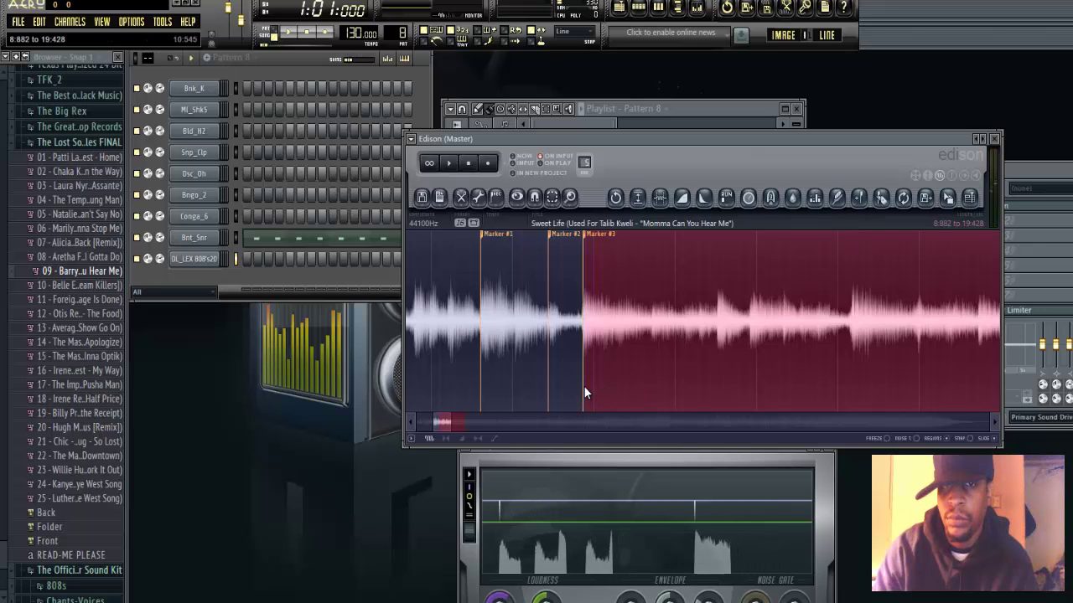
pyautogui.press('space')
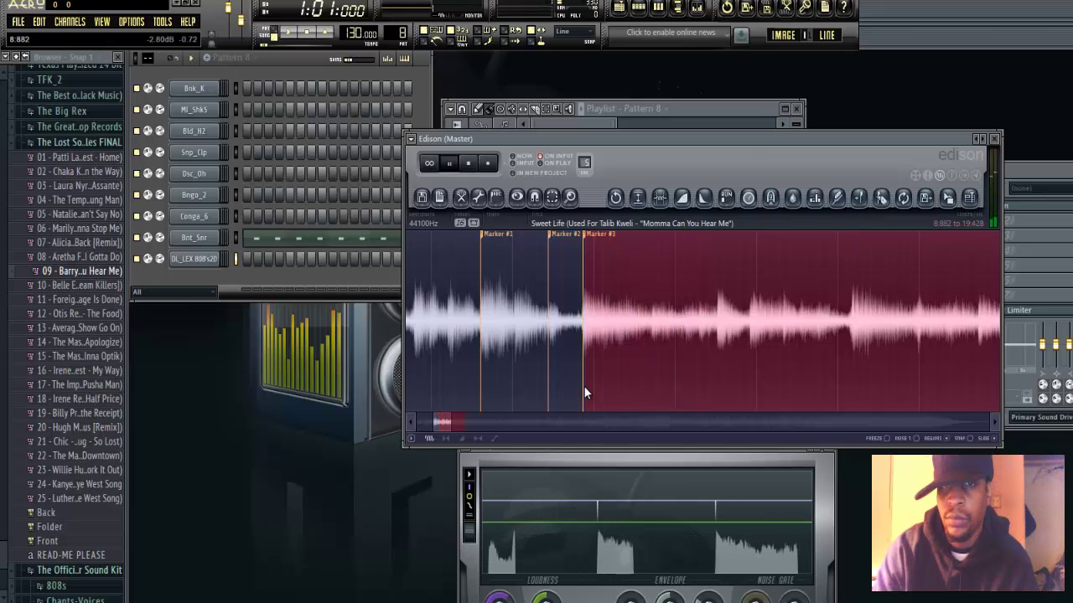
pyautogui.moveTo(583, 385); pyautogui.dragTo(716, 379)
pyautogui.press('space')
pyautogui.press('space')
pyautogui.press('space')
pyautogui.click(866, 203)
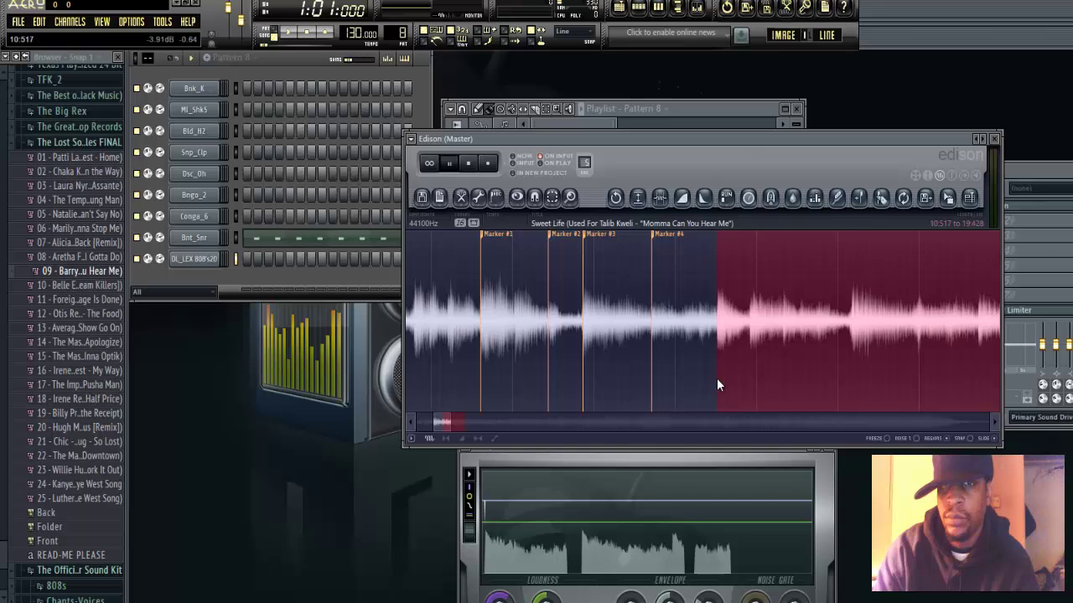
# - Play the sample from the peak at 10:517 and add a marker there
pyautogui.press('space')
pyautogui.press('space')
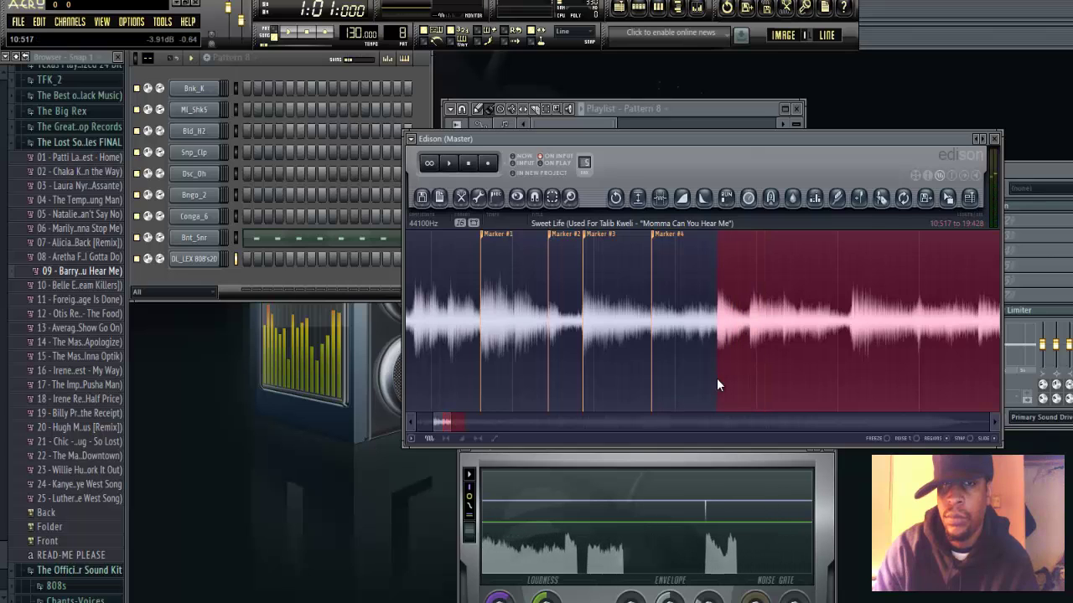
pyautogui.press('space')
pyautogui.press('space')
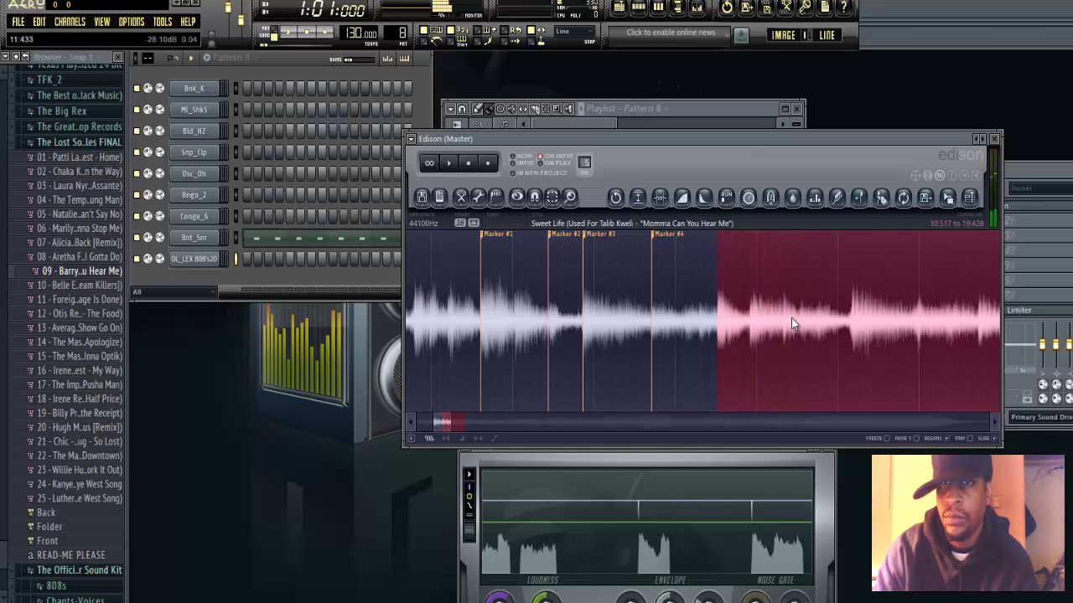
pyautogui.click(858, 205)
# - Move the selection start to 10:921, check it by ear and add a marker
pyautogui.moveTo(717, 366); pyautogui.dragTo(748, 365)
pyautogui.press('space')
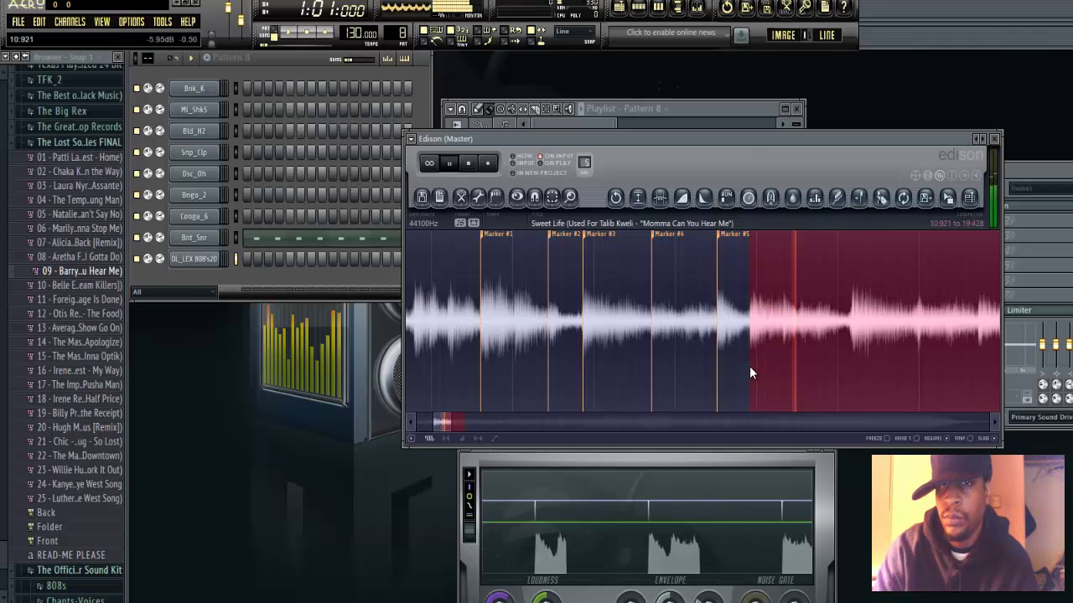
pyautogui.press('space')
pyautogui.press('space')
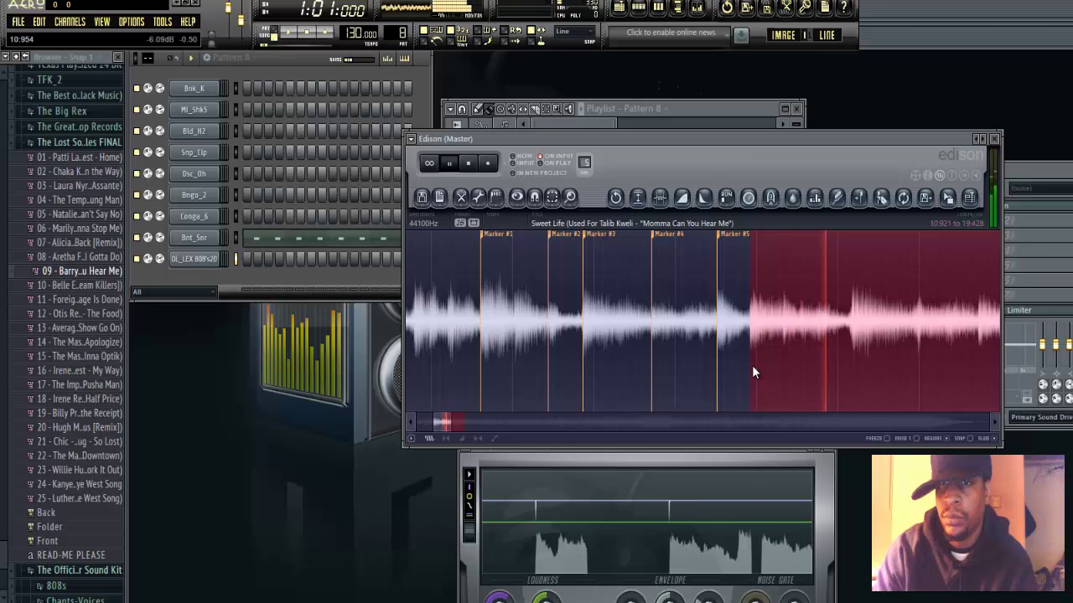
pyautogui.press('space')
pyautogui.press('space')
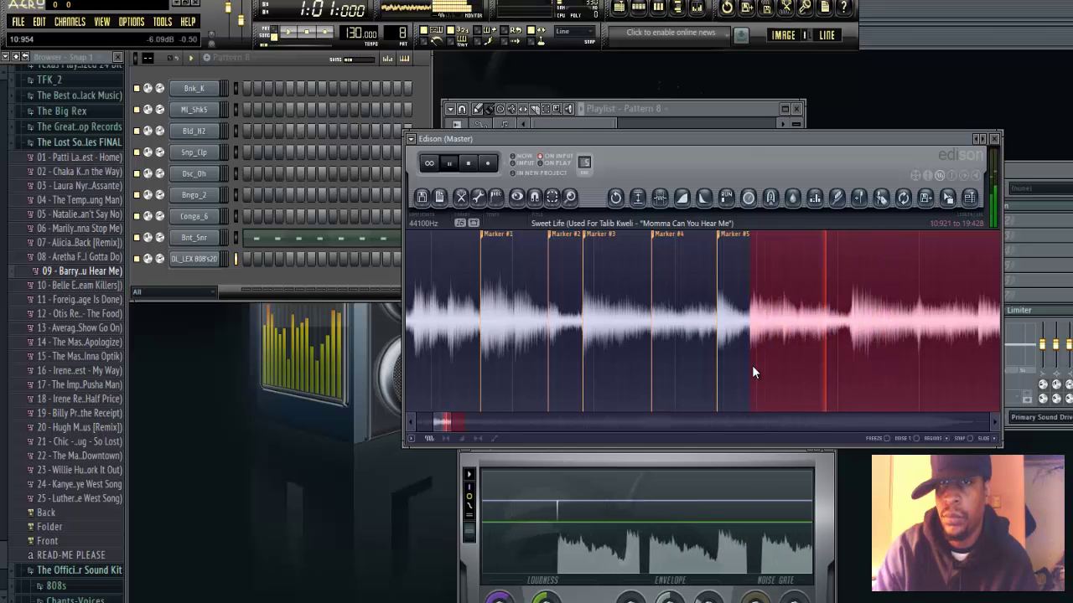
pyautogui.press('space')
pyautogui.click(861, 200)
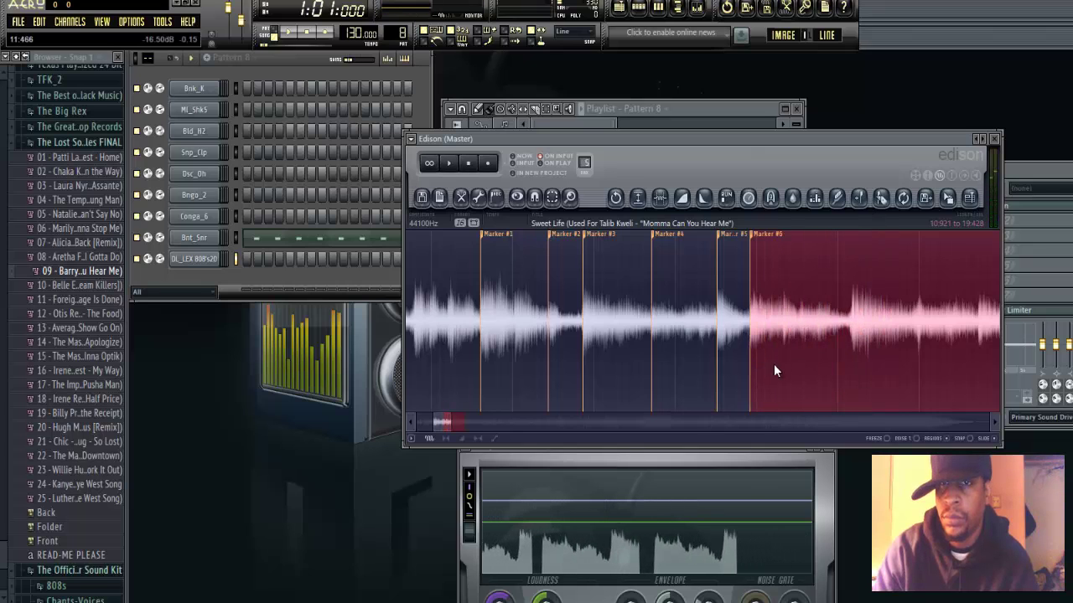
# - Set the selection start on the next loud hit at 12:168, audition it and add a marker
pyautogui.moveTo(751, 367); pyautogui.dragTo(851, 374)
pyautogui.press('space')
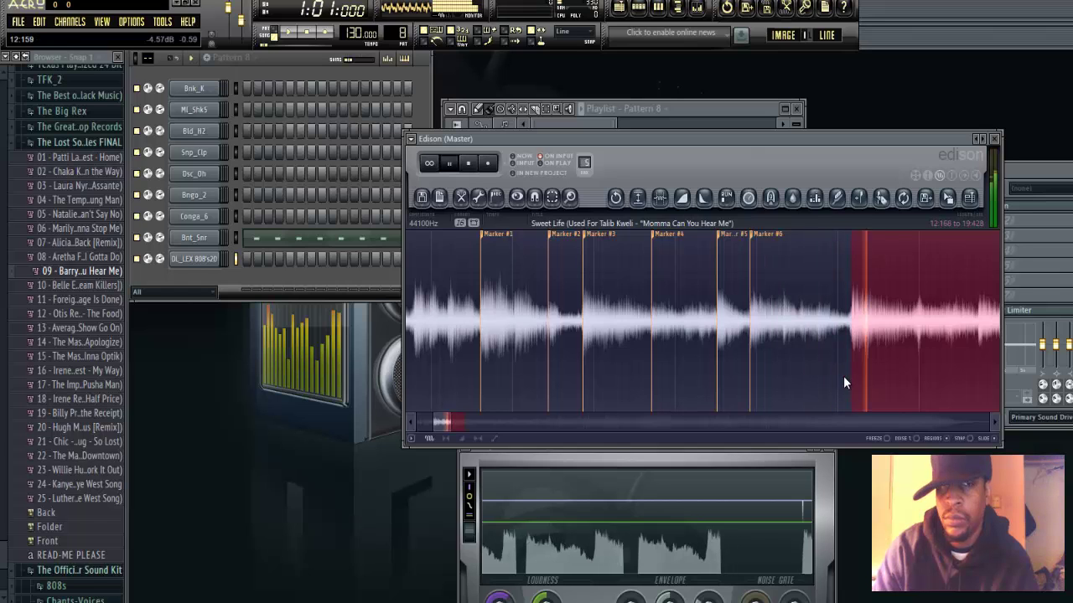
pyautogui.moveTo(449, 426); pyautogui.dragTo(462, 425)
pyautogui.press('space')
pyautogui.press('space')
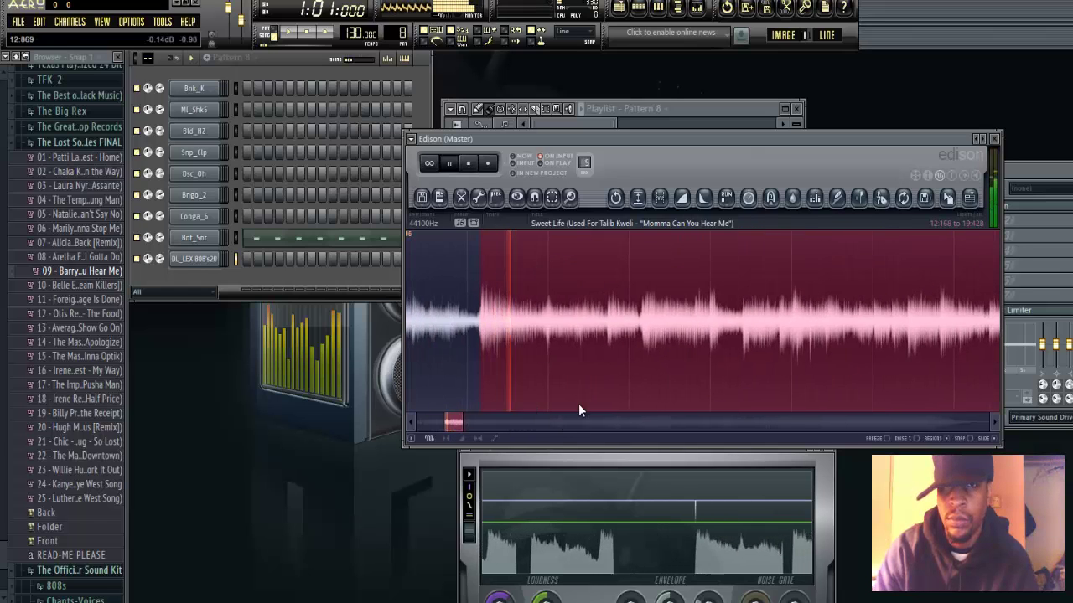
pyautogui.press('space')
pyautogui.click(859, 197)
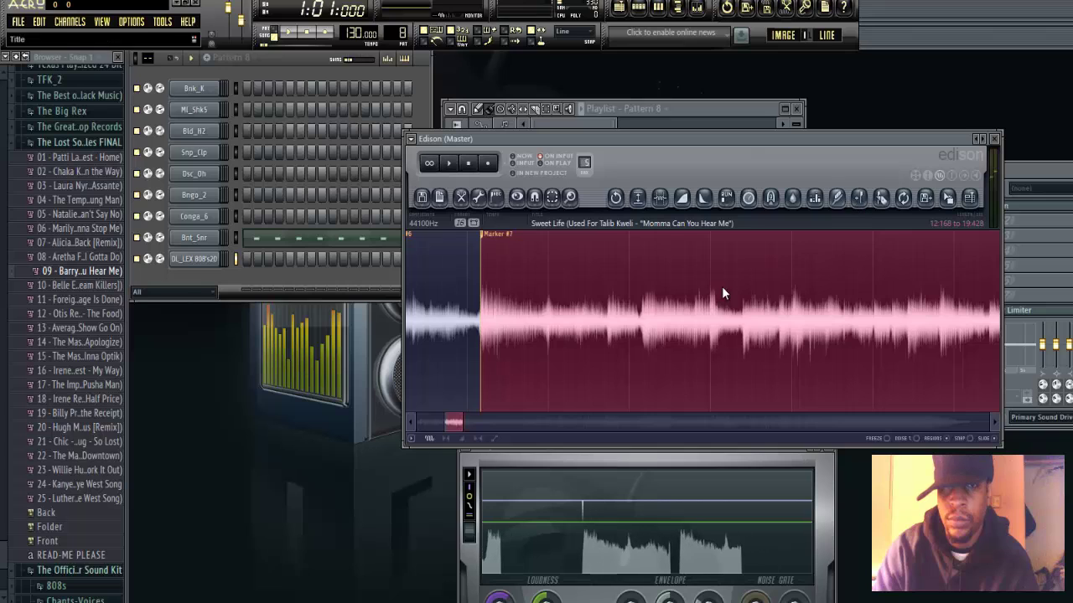
# - Compare playback from the 12:168 hit and from 12:985, and add a marker at 12:985
pyautogui.moveTo(511, 388); pyautogui.dragTo(544, 389)
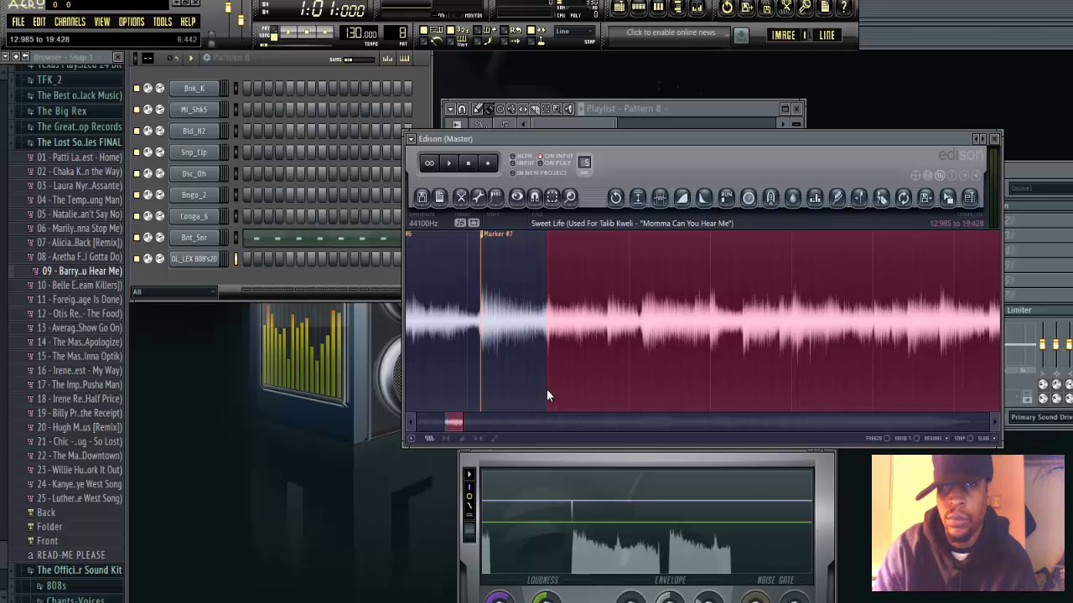
pyautogui.press('space')
pyautogui.press('space')
pyautogui.press('space')
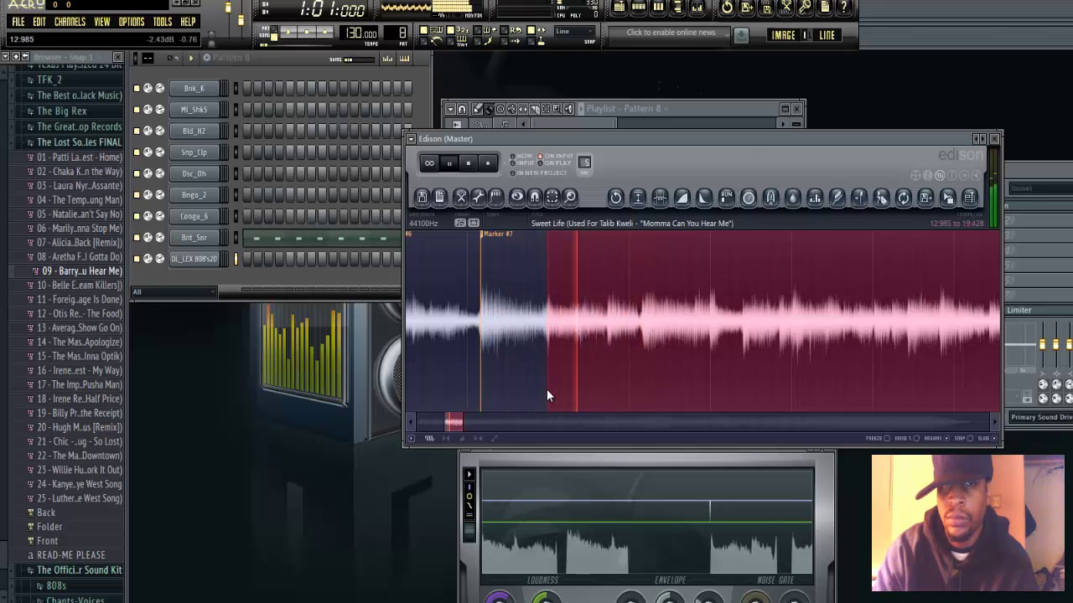
pyautogui.press('space')
pyautogui.moveTo(546, 389); pyautogui.dragTo(480, 391)
pyautogui.press('space')
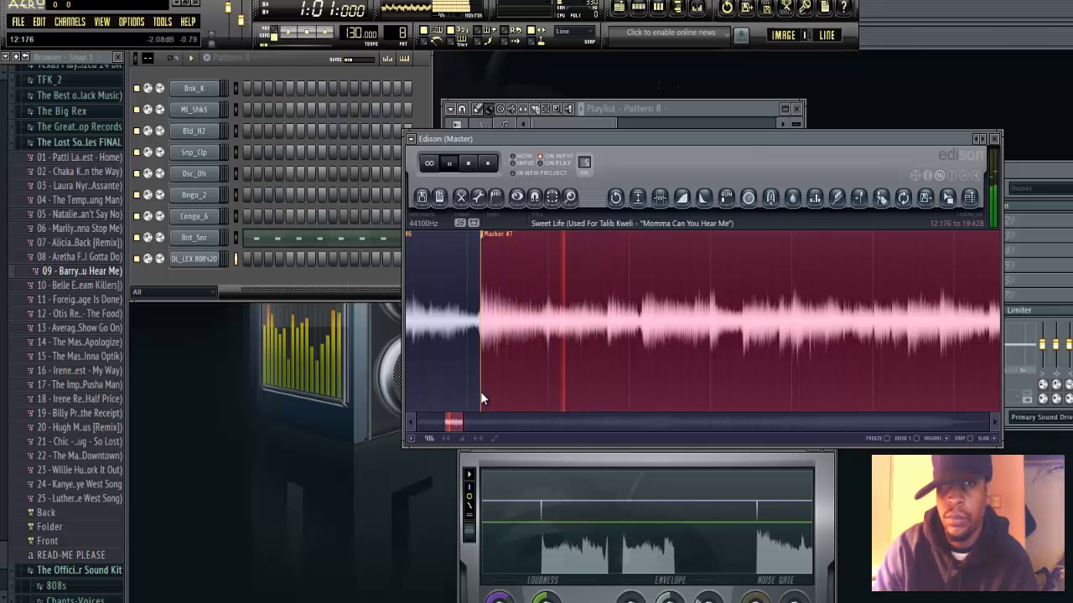
pyautogui.press('space')
pyautogui.moveTo(480, 392); pyautogui.dragTo(546, 389)
pyautogui.press('space')
pyautogui.press('space')
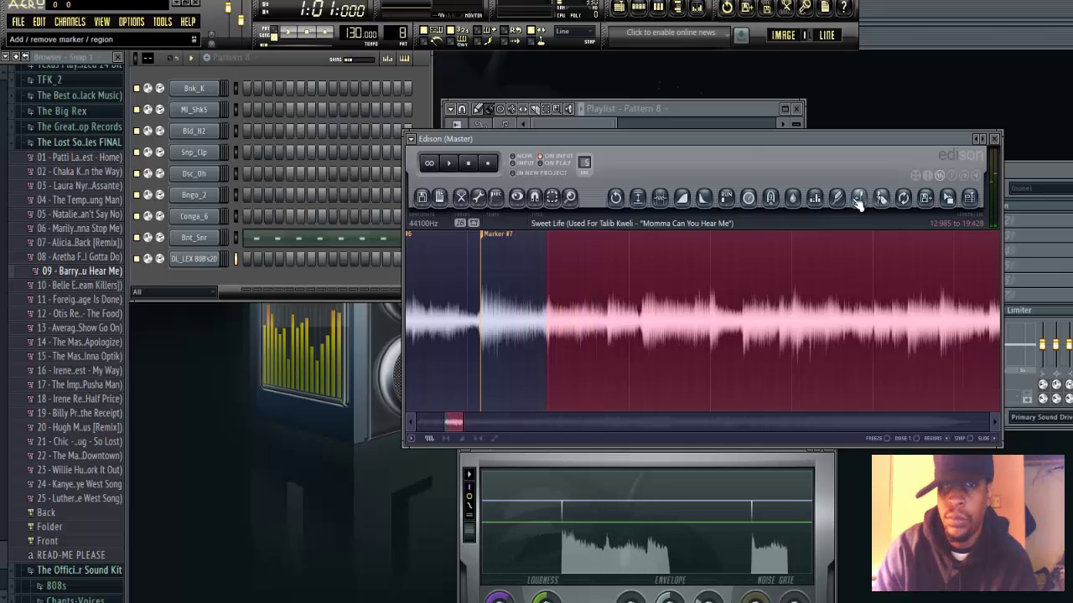
pyautogui.click(858, 204)
# - Fine-tune the selection start to 13:744 by ear and add a marker at that position
pyautogui.moveTo(548, 375); pyautogui.dragTo(610, 380)
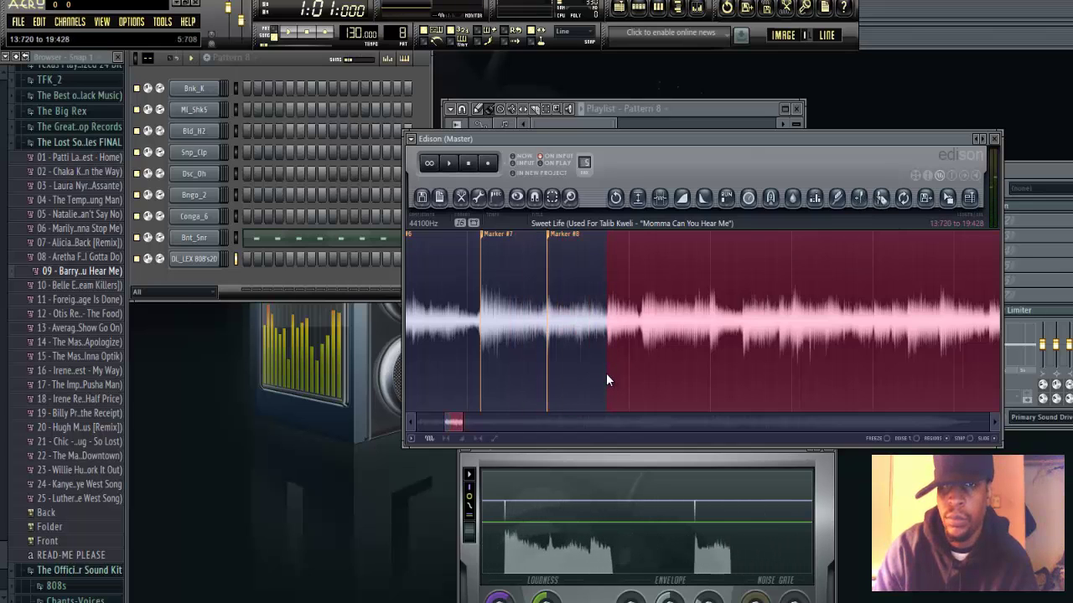
pyautogui.press('space')
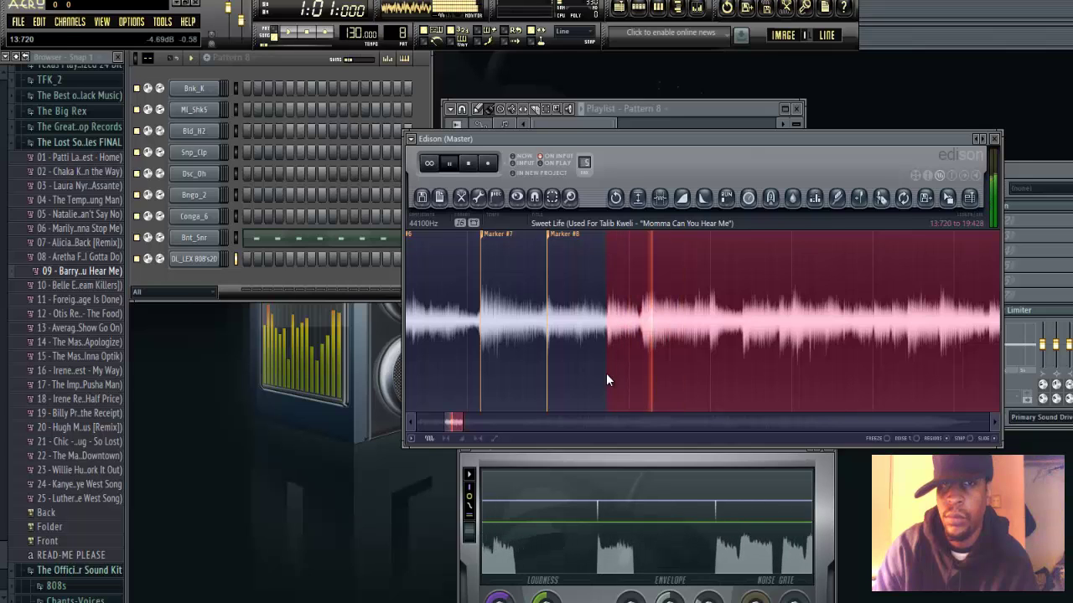
pyautogui.press('space')
pyautogui.moveTo(606, 373); pyautogui.dragTo(608, 374)
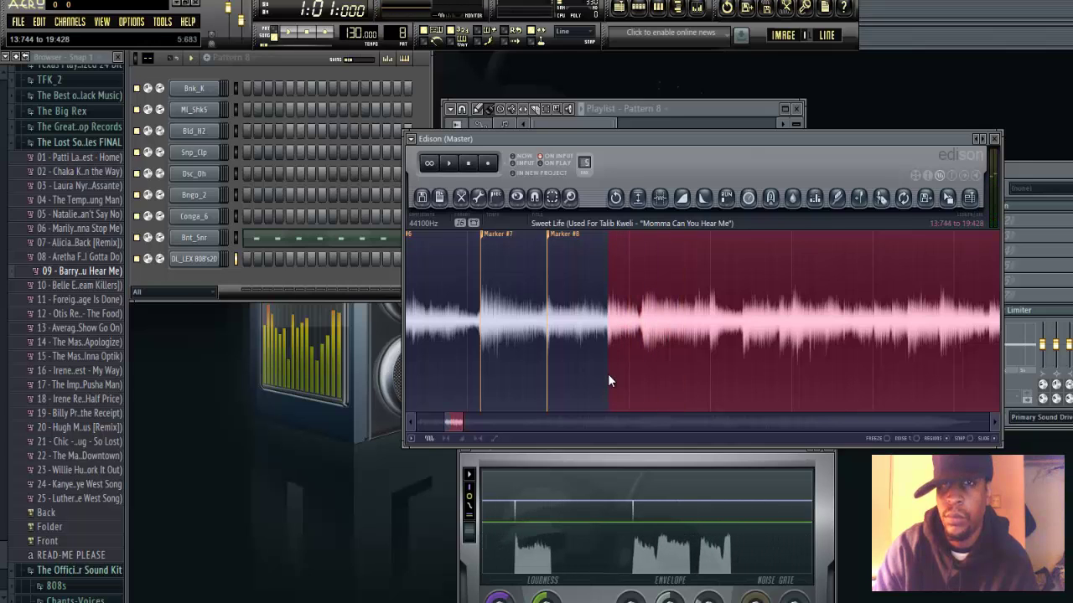
pyautogui.press('space')
pyautogui.press('space')
pyautogui.click(857, 203)
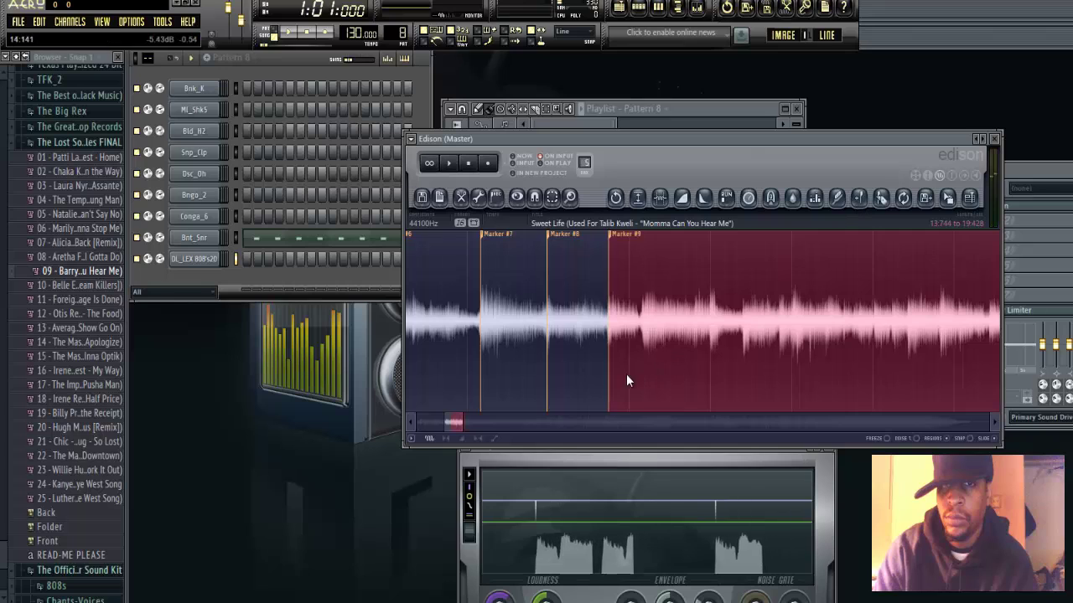
# - Place the selection start on the hit at 14:165, audition it and add a marker
pyautogui.click(641, 384)
pyautogui.press('space')
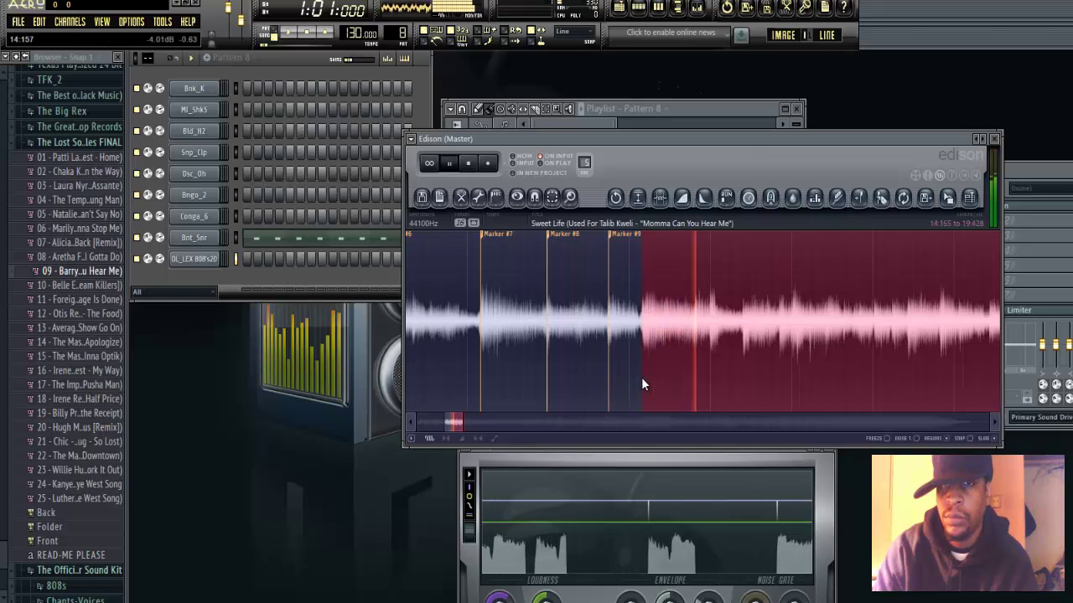
pyautogui.press('space')
pyautogui.press('space')
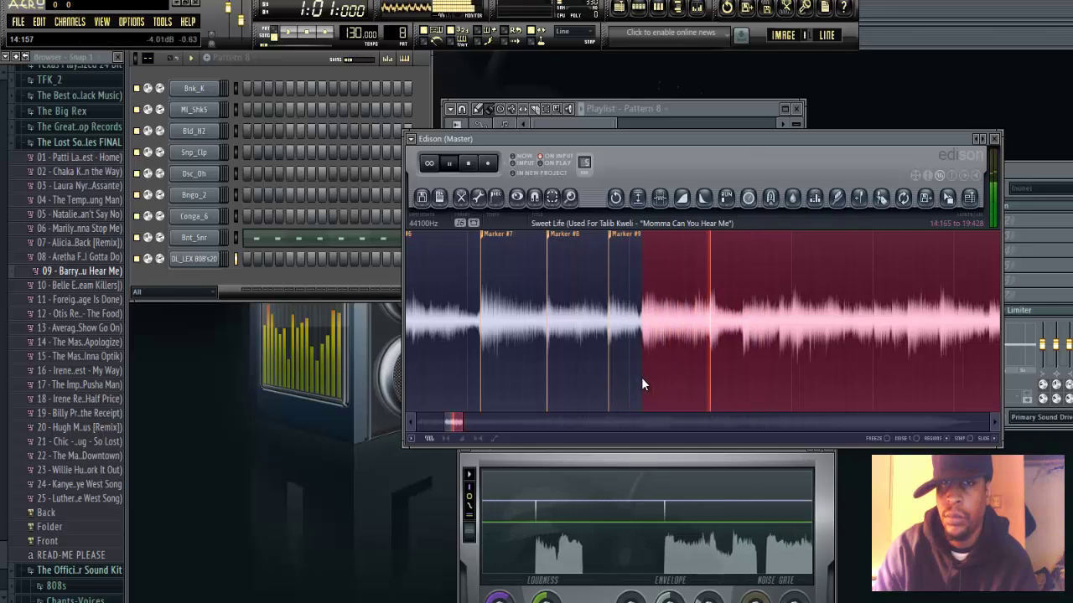
pyautogui.press('space')
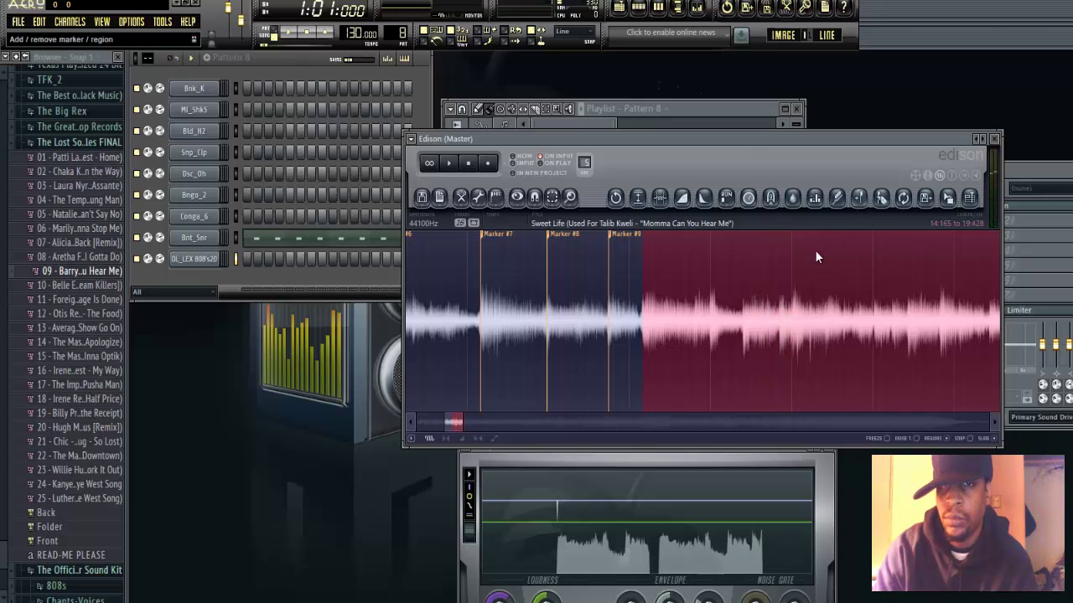
pyautogui.press('Insert')
# - Set the selection start to the hit at 15:395, play it back and add a marker
pyautogui.click(731, 375)
pyautogui.click(741, 375)
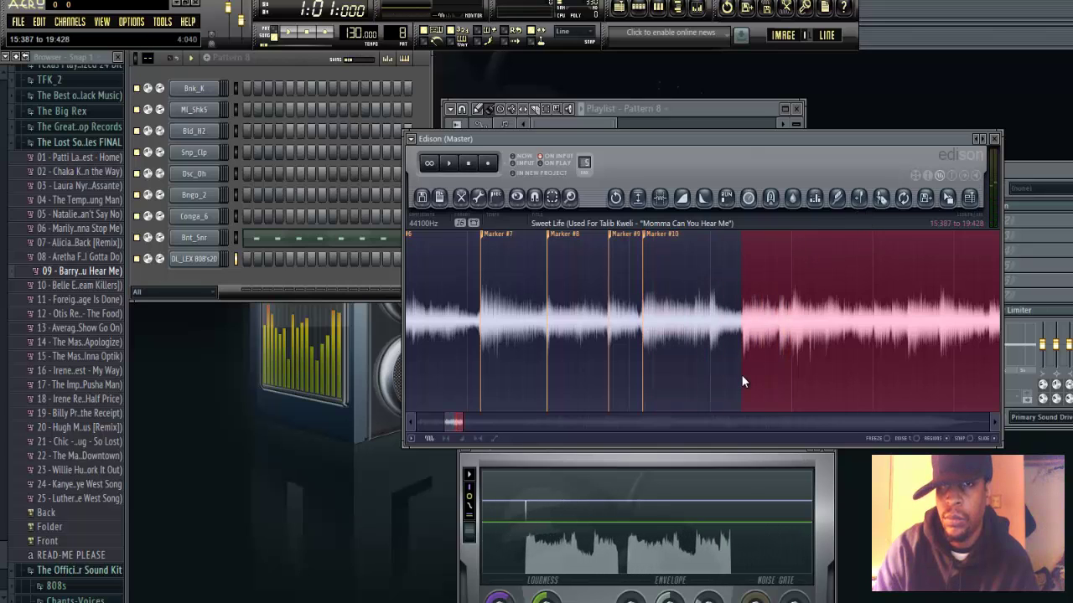
pyautogui.moveTo(742, 374); pyautogui.dragTo(742, 375)
pyautogui.press('space')
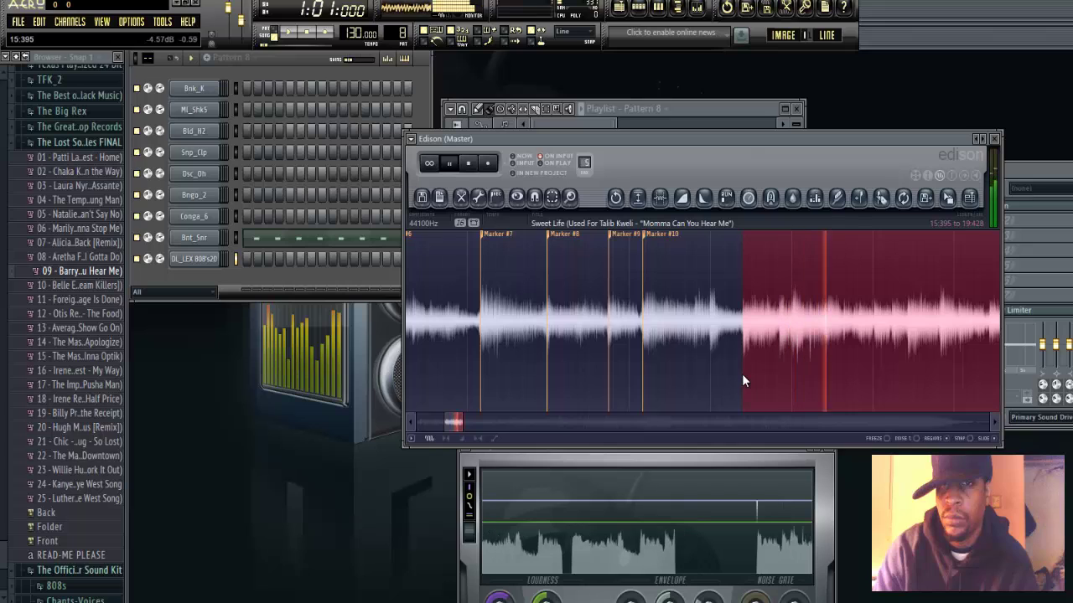
pyautogui.press('space')
pyautogui.press('space')
pyautogui.press('space')
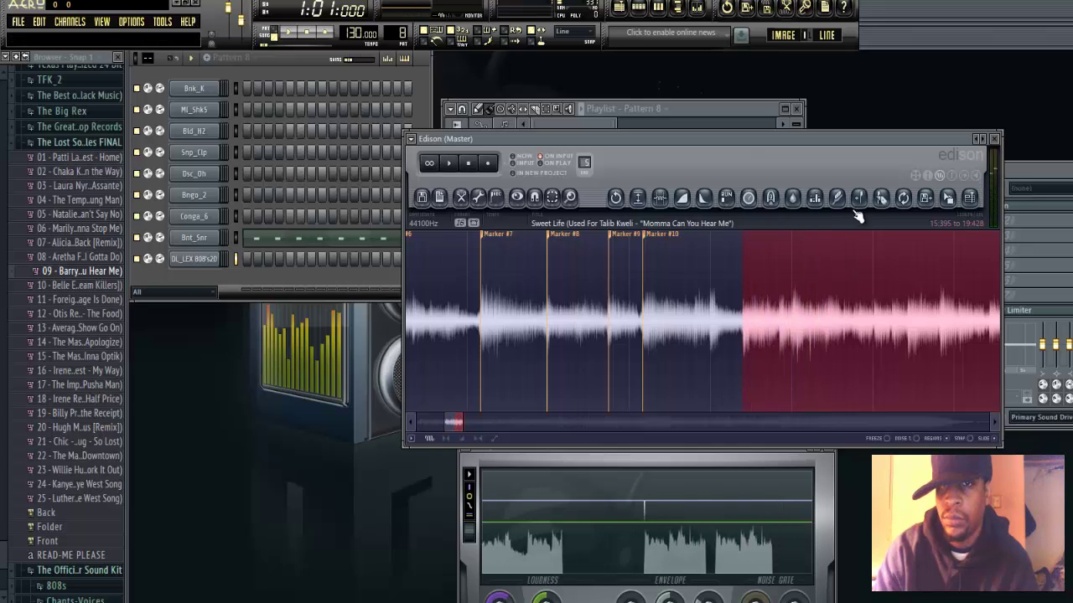
pyautogui.press('Insert')
# - Settle the selection start at 15:849 by ear, add a marker there and play on from it
pyautogui.click(788, 381)
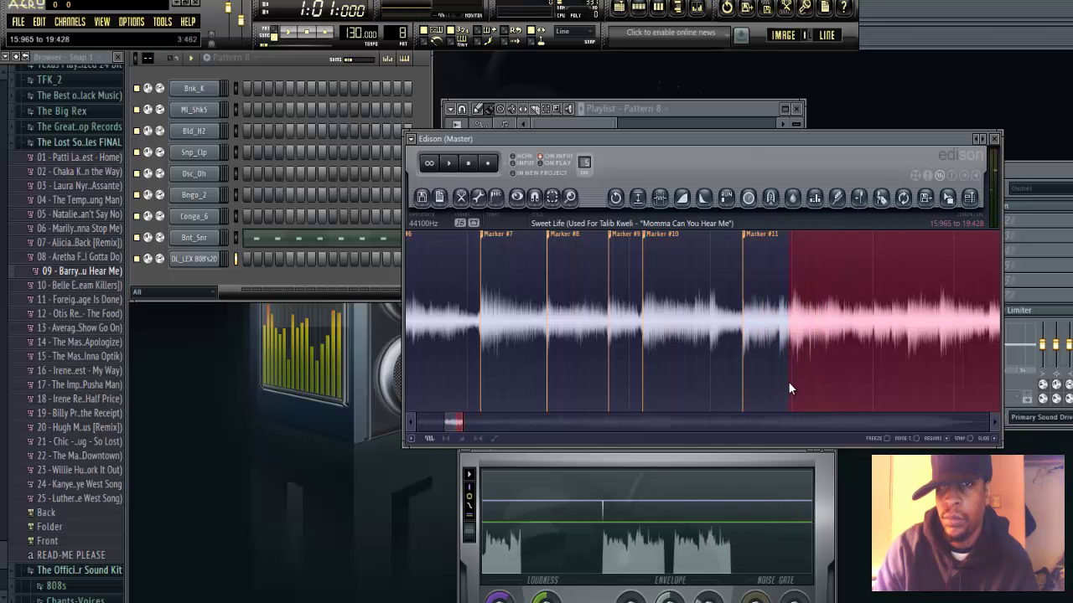
pyautogui.press('space')
pyautogui.click(778, 382)
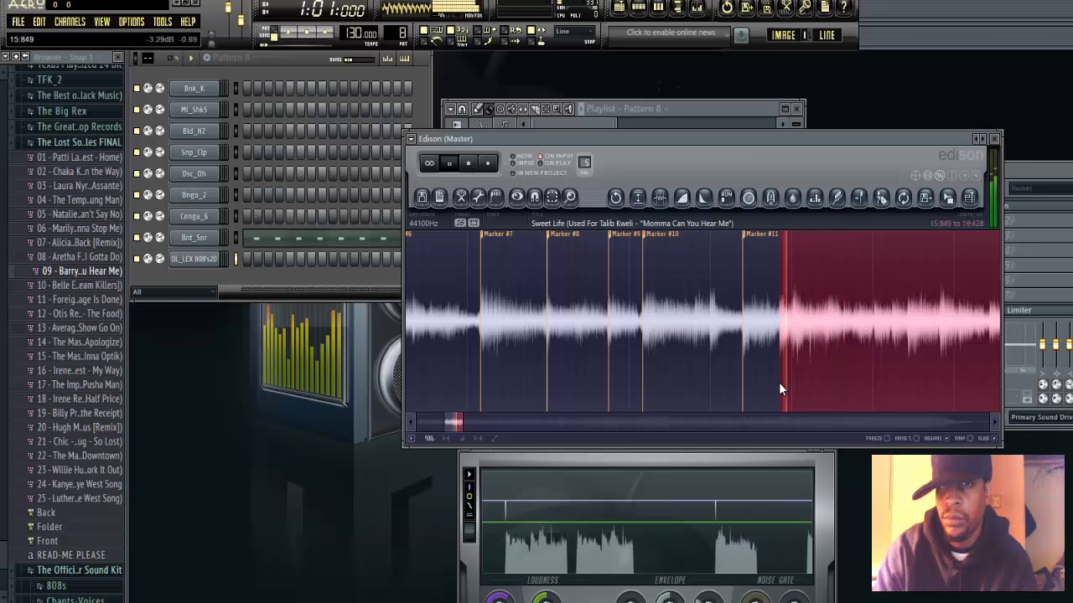
pyautogui.press('space')
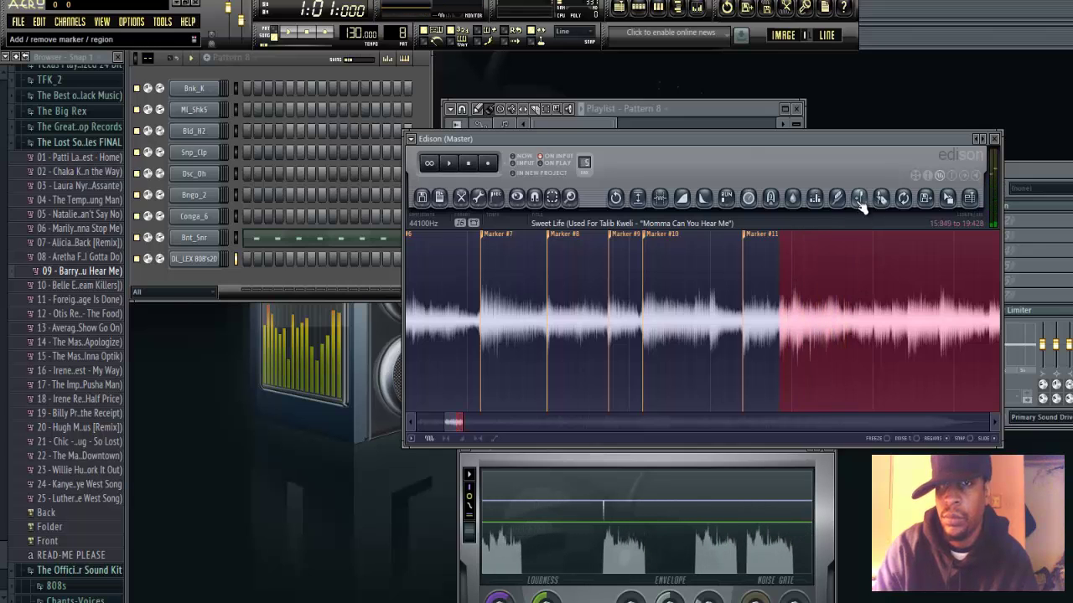
pyautogui.press('Insert')
pyautogui.press('space')
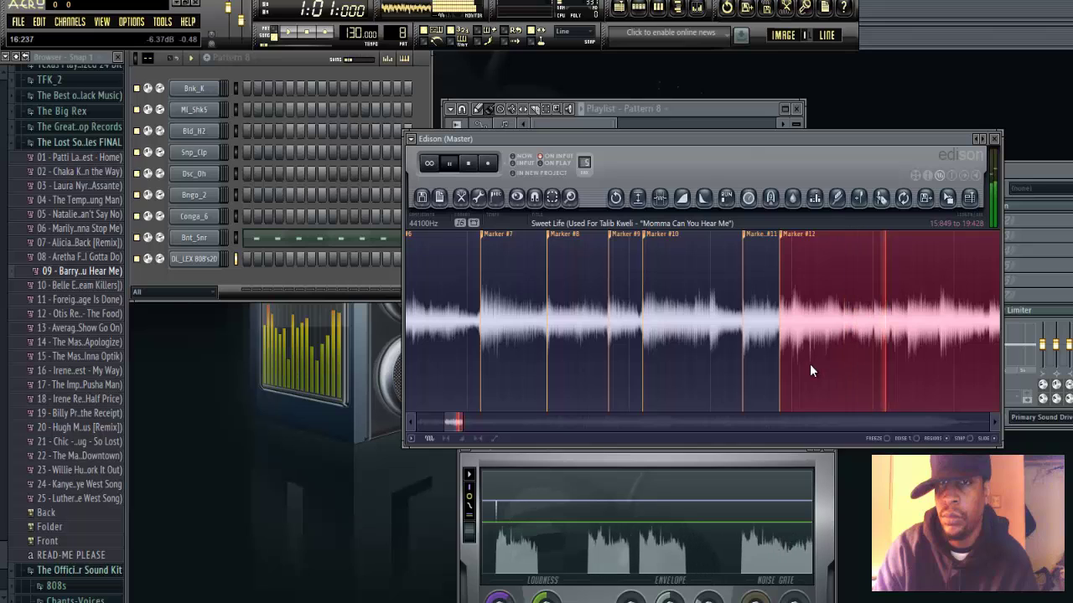
# - Set the selection start to the hit at 17:005, audition it and add a marker there
pyautogui.press('space')
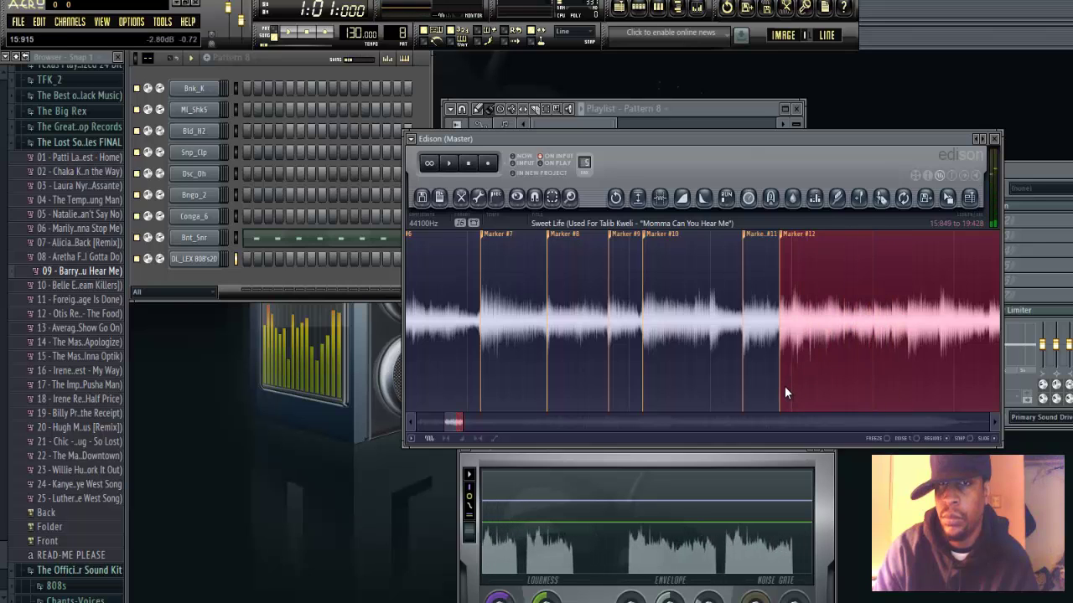
pyautogui.click(851, 387)
pyautogui.click(872, 378)
pyautogui.press('space')
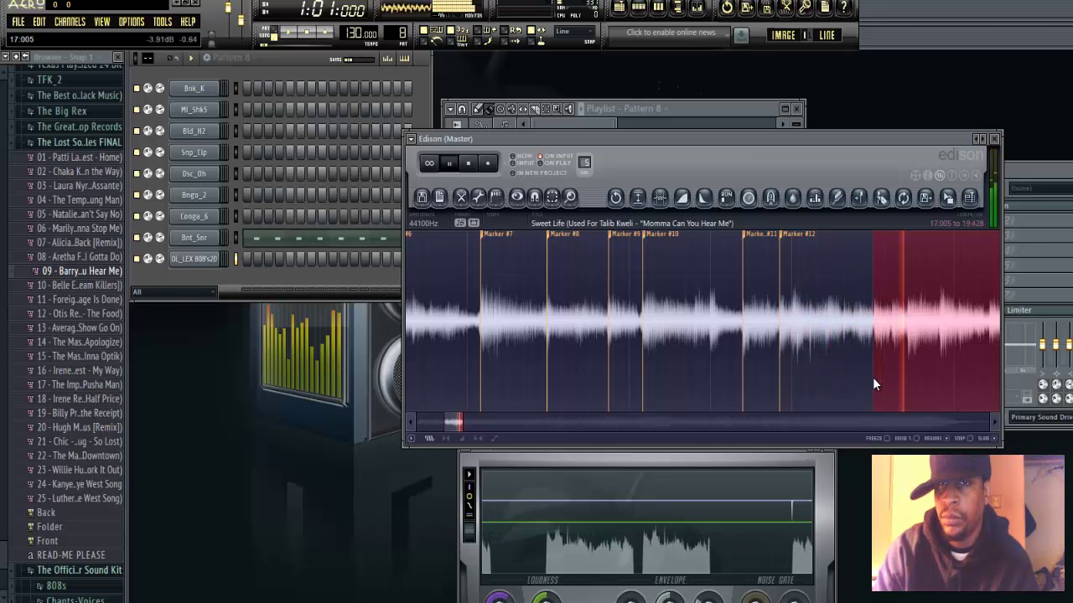
pyautogui.click(863, 201)
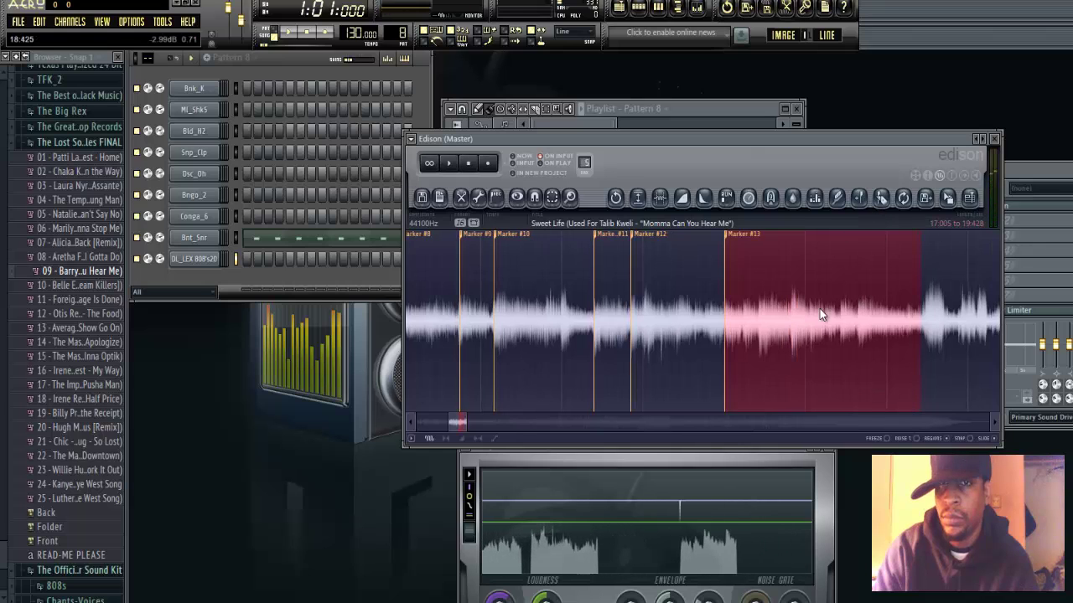
# - Move the selection start to 17:822, play it back and add a marker at that position
pyautogui.press('space')
pyautogui.moveTo(724, 366); pyautogui.dragTo(771, 366)
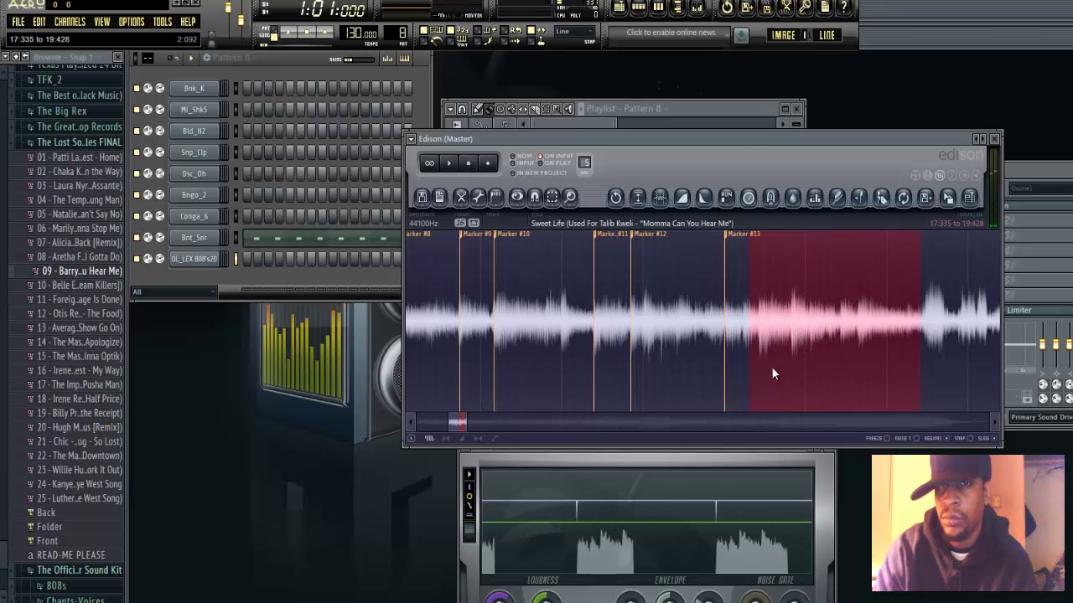
pyautogui.click(790, 367)
pyautogui.press('space')
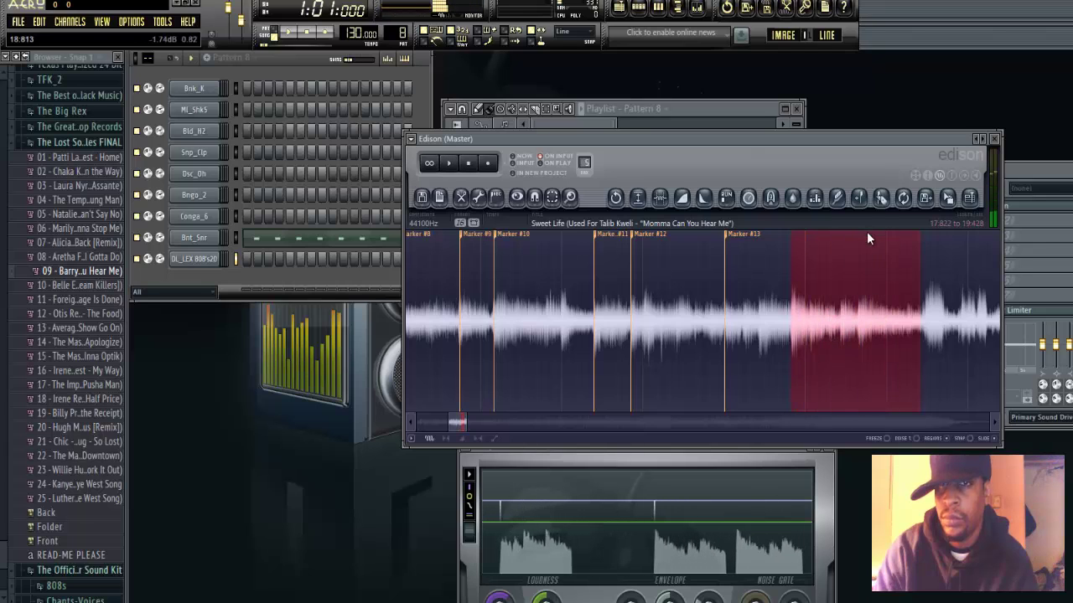
pyautogui.click(856, 201)
# - Fine-tune the selection start to 18:648 by ear and add a marker there
pyautogui.moveTo(818, 346); pyautogui.dragTo(841, 375)
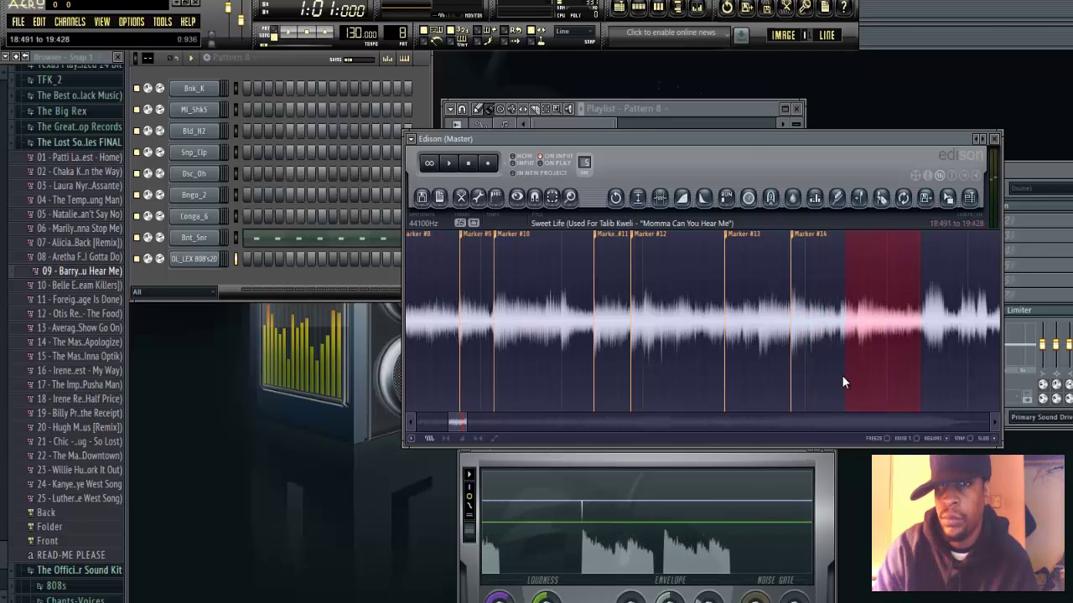
pyautogui.press('space')
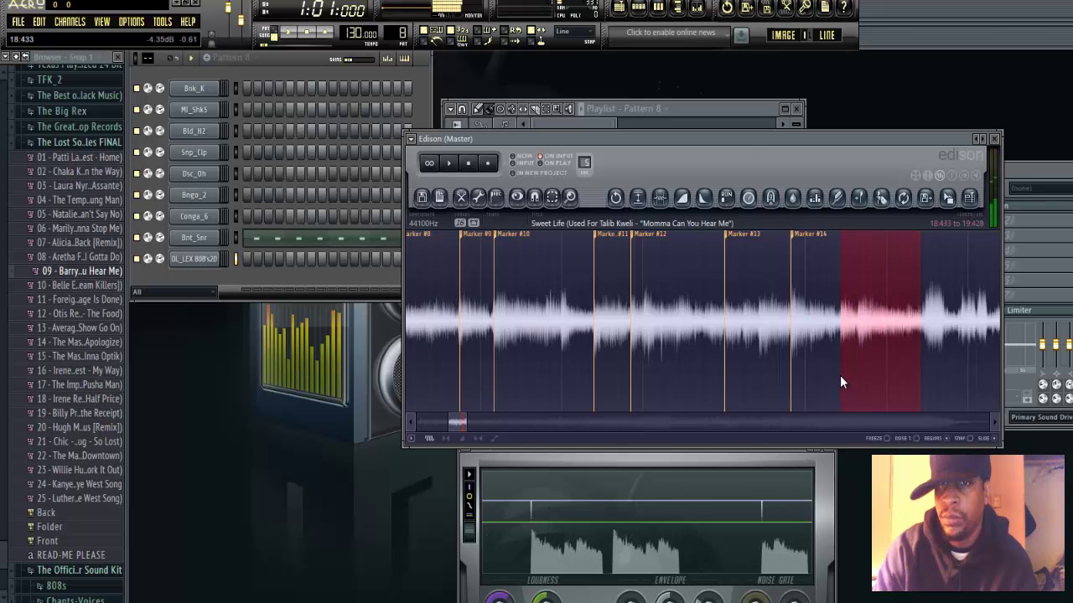
pyautogui.press('space')
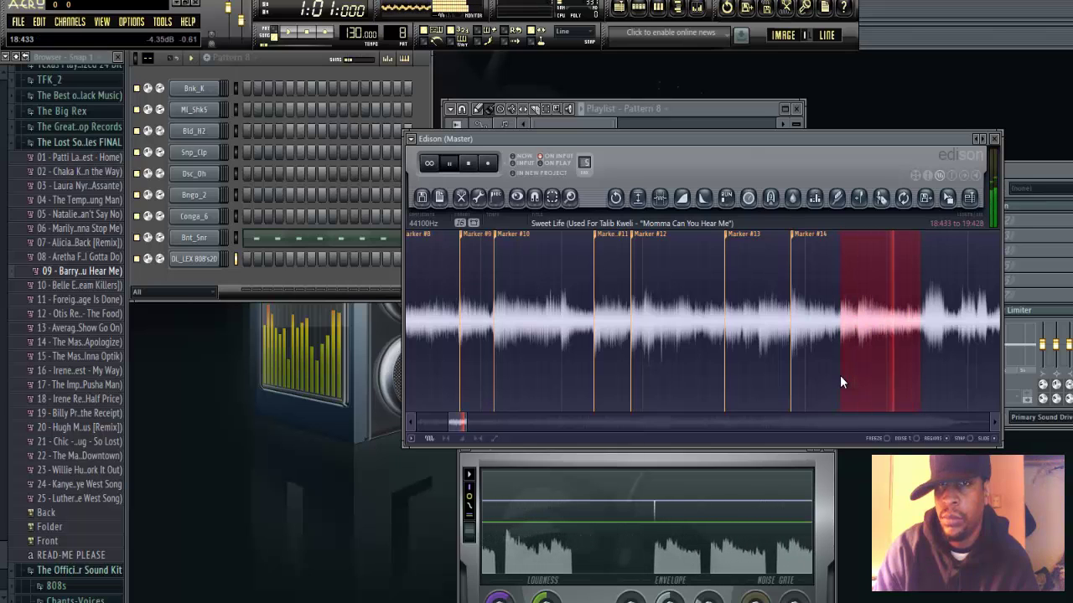
pyautogui.press('space')
pyautogui.moveTo(841, 376); pyautogui.dragTo(858, 375)
pyautogui.press('space')
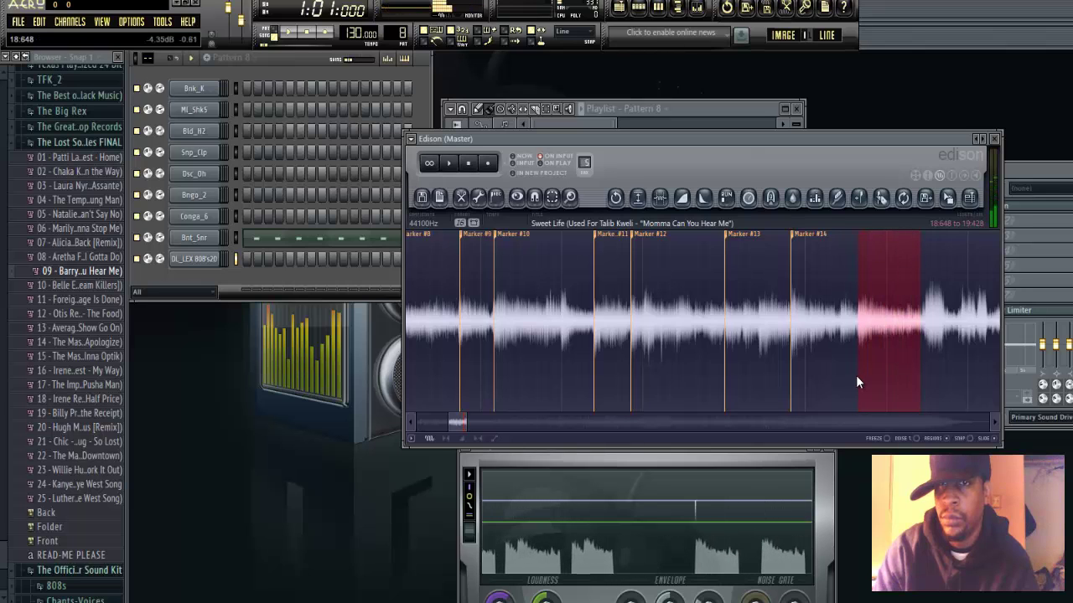
pyautogui.press('space')
pyautogui.click(860, 201)
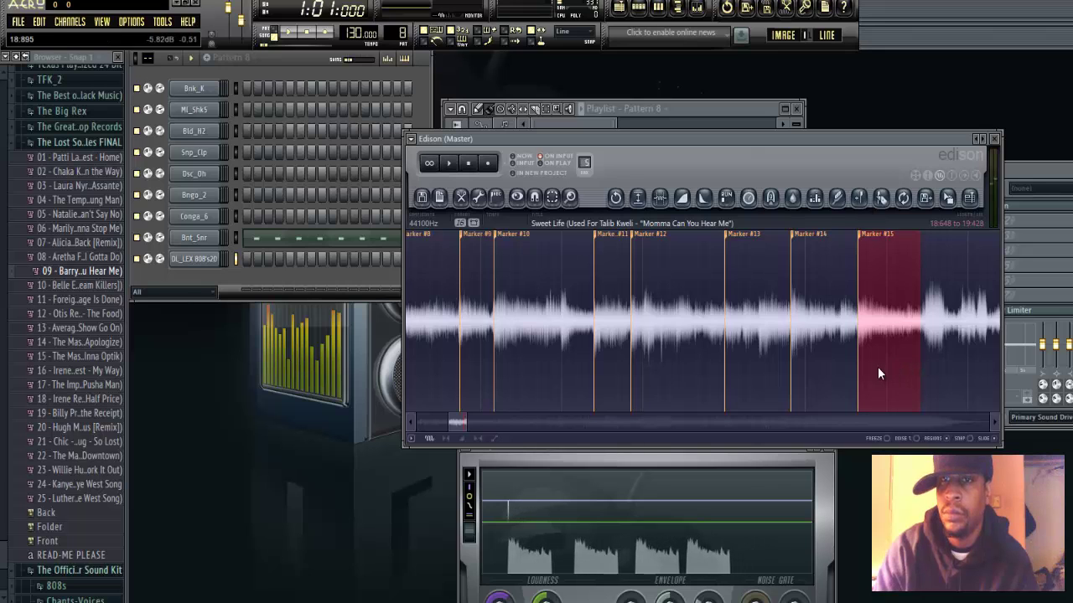
# - Select everything from 19:428 to the end of the sample and cut it
pyautogui.moveTo(927, 365); pyautogui.dragTo(1070, 369)
pyautogui.moveTo(501, 422); pyautogui.dragTo(912, 392)
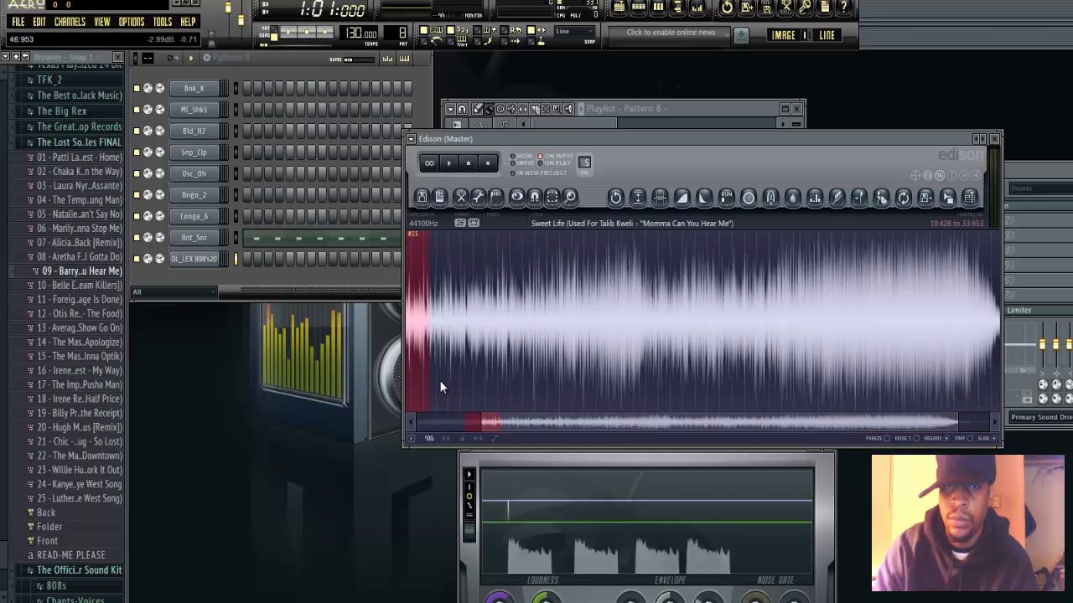
pyautogui.moveTo(427, 379); pyautogui.dragTo(1069, 367)
pyautogui.rightClick(784, 321)
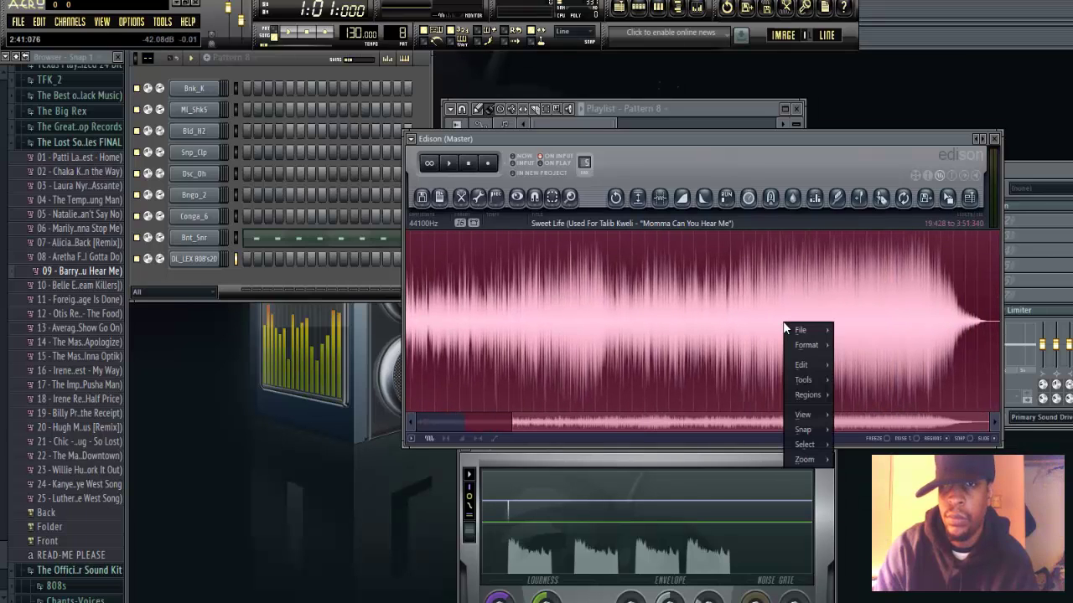
pyautogui.moveTo(808, 363)
pyautogui.click(855, 362)
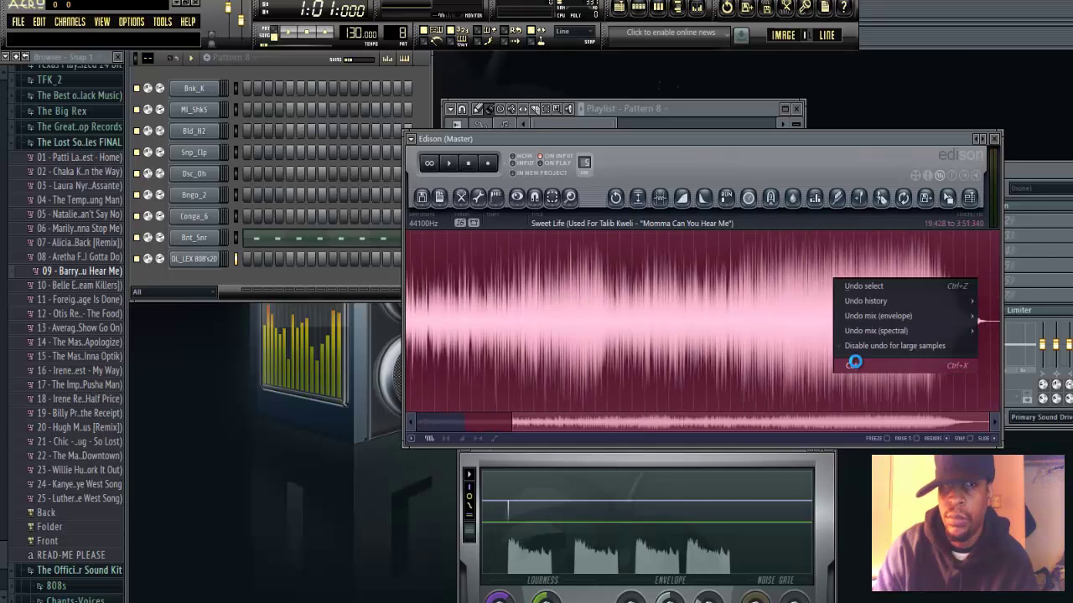
pyautogui.hotkey('ctrl', 'z')
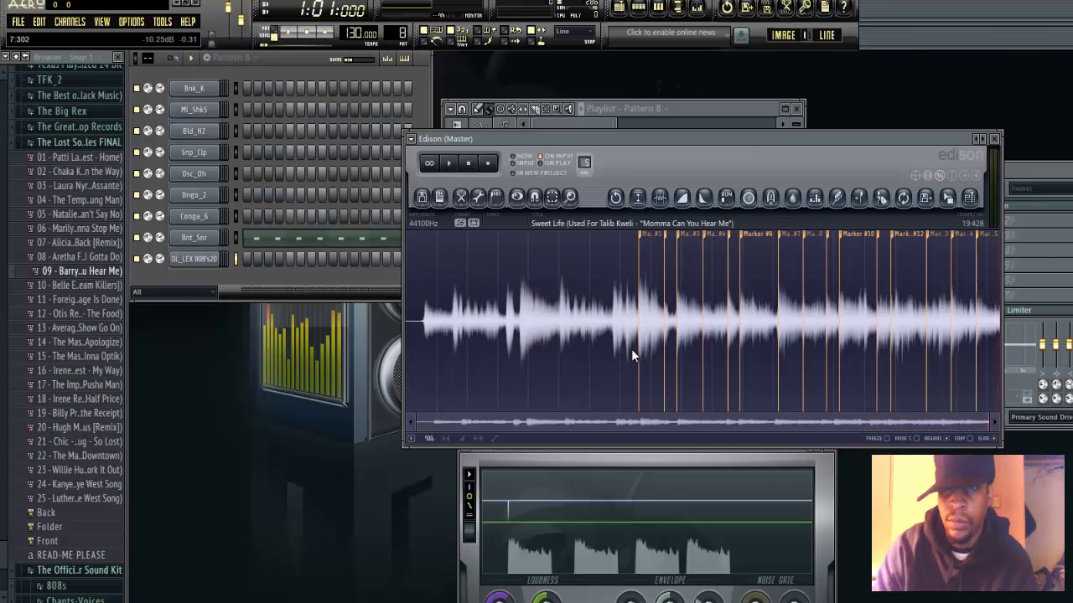
# - Select the unused intro from 0:000 to 7:605, up to the first marker, and cut it
pyautogui.moveTo(631, 348); pyautogui.dragTo(408, 362)
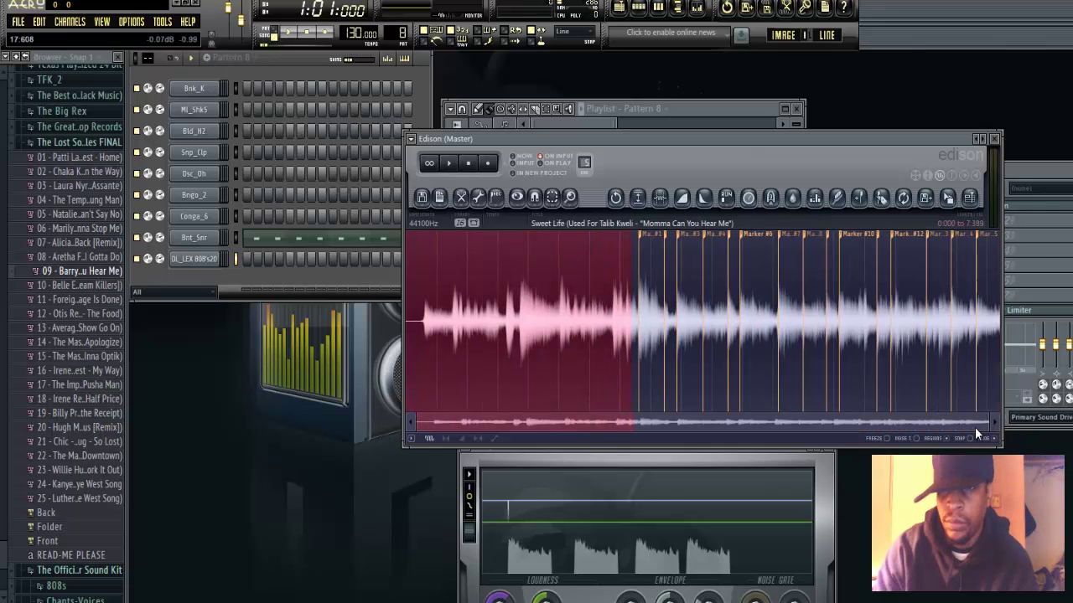
pyautogui.moveTo(989, 423); pyautogui.dragTo(820, 426)
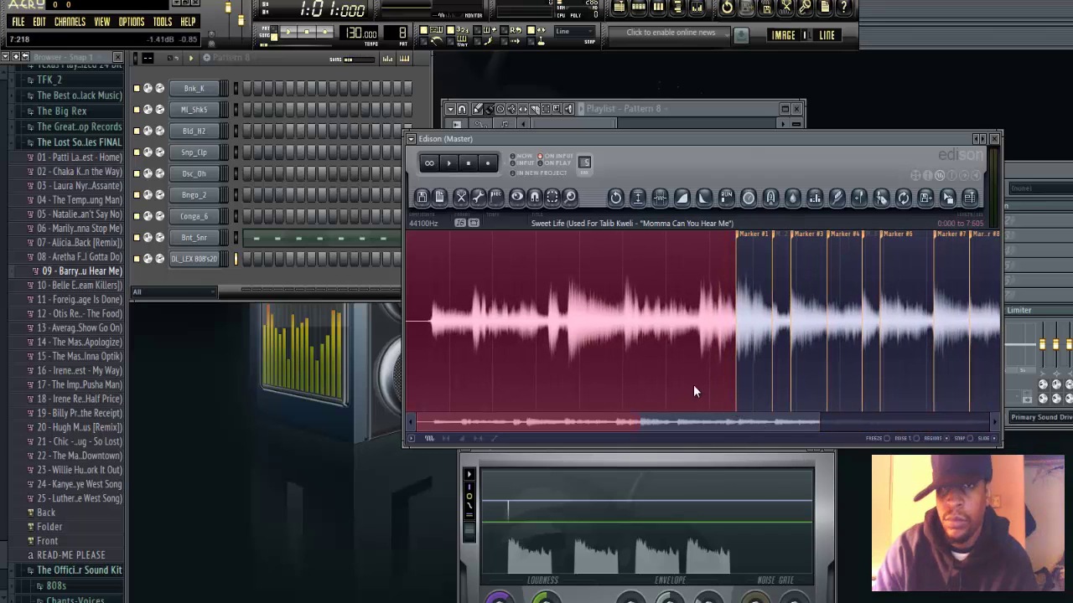
pyautogui.rightClick(647, 348)
pyautogui.moveTo(656, 388)
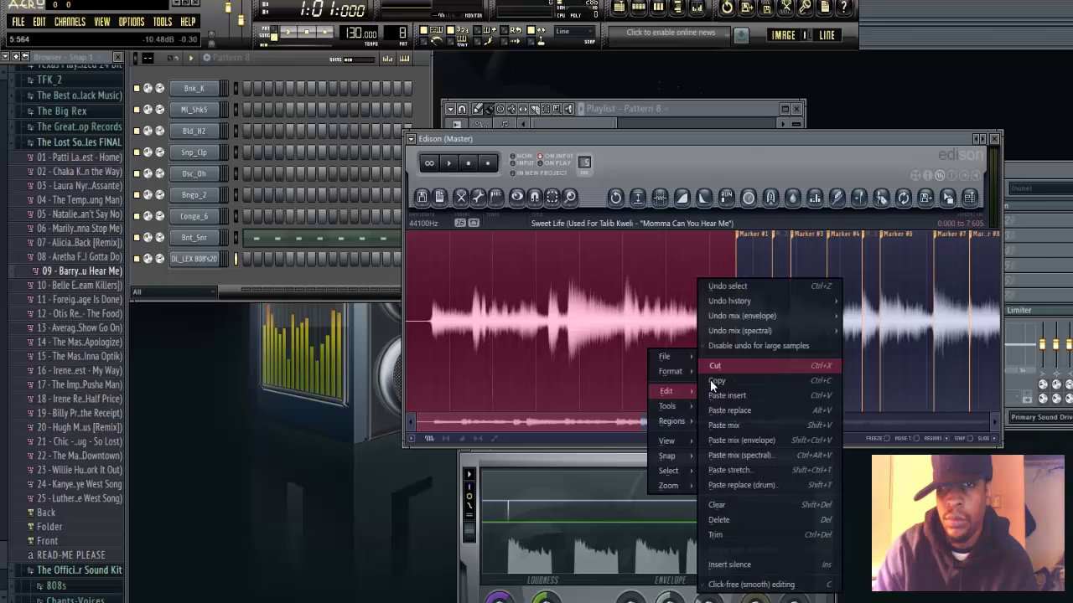
pyautogui.click(712, 369)
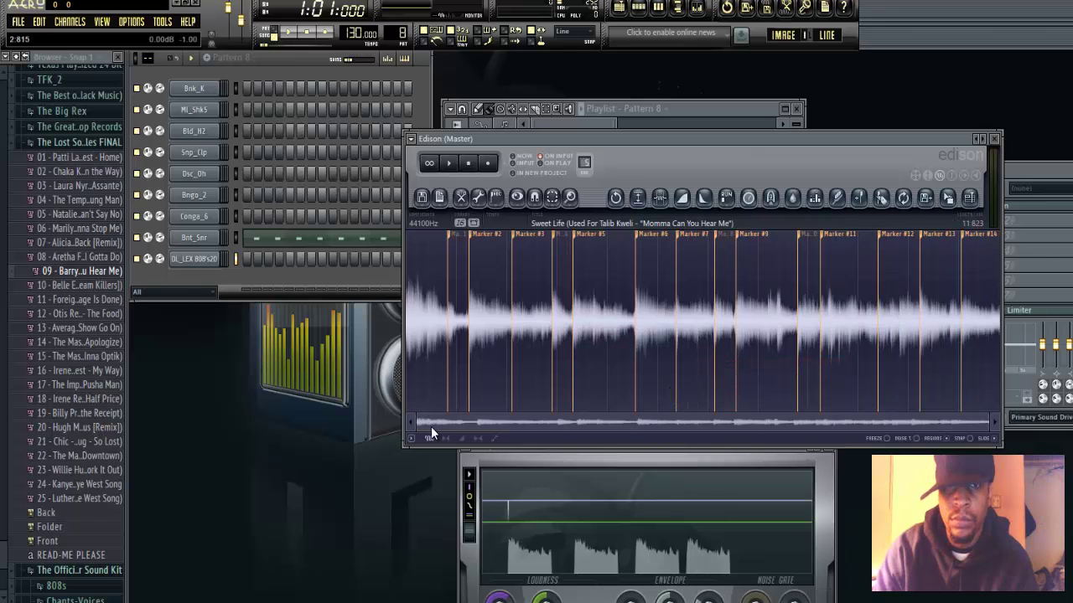
# - Audition the trimmed sample, then select it from 0:013 to 11:823 and add a marker at its start
pyautogui.press('space')
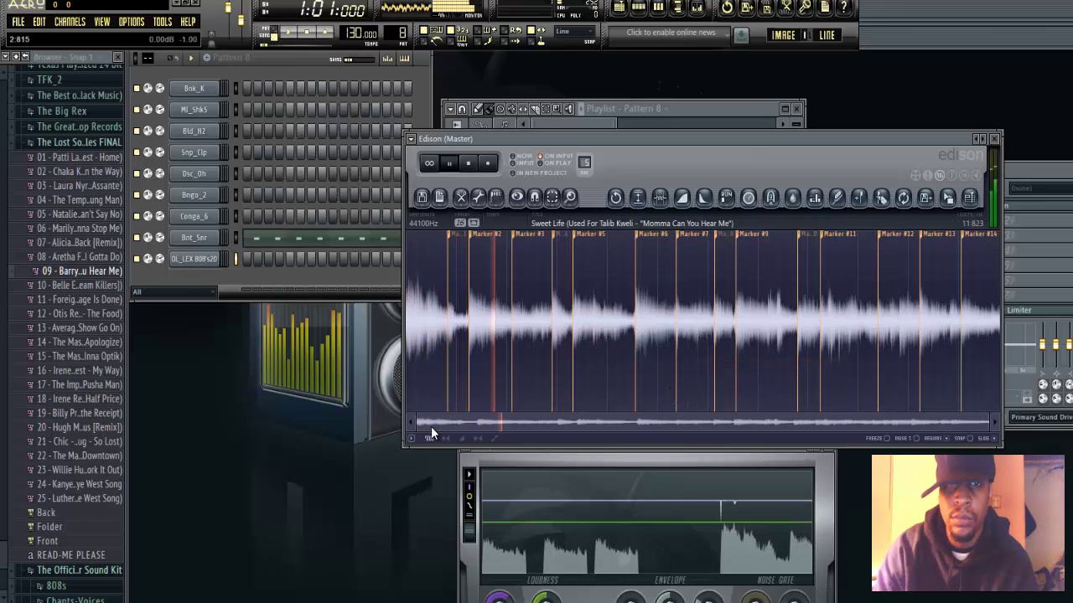
pyautogui.press('space')
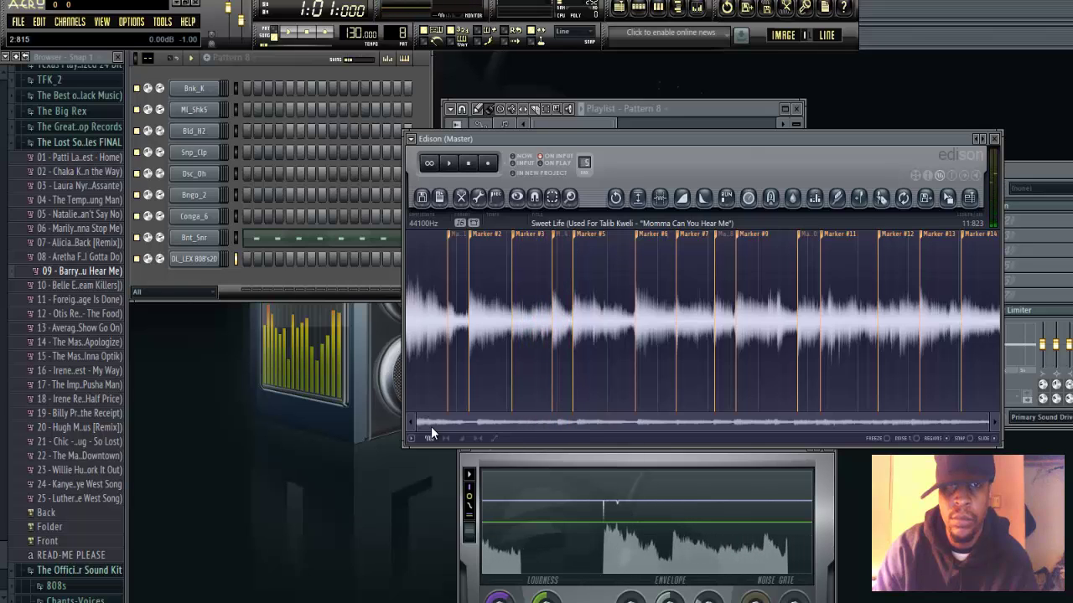
pyautogui.moveTo(408, 392); pyautogui.dragTo(997, 401)
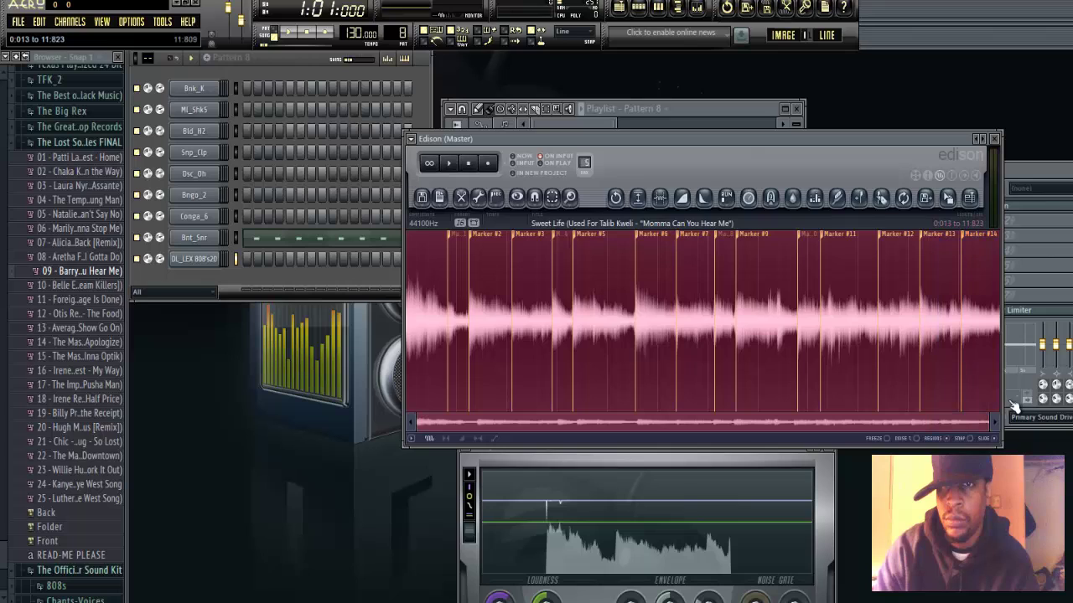
pyautogui.click(859, 198)
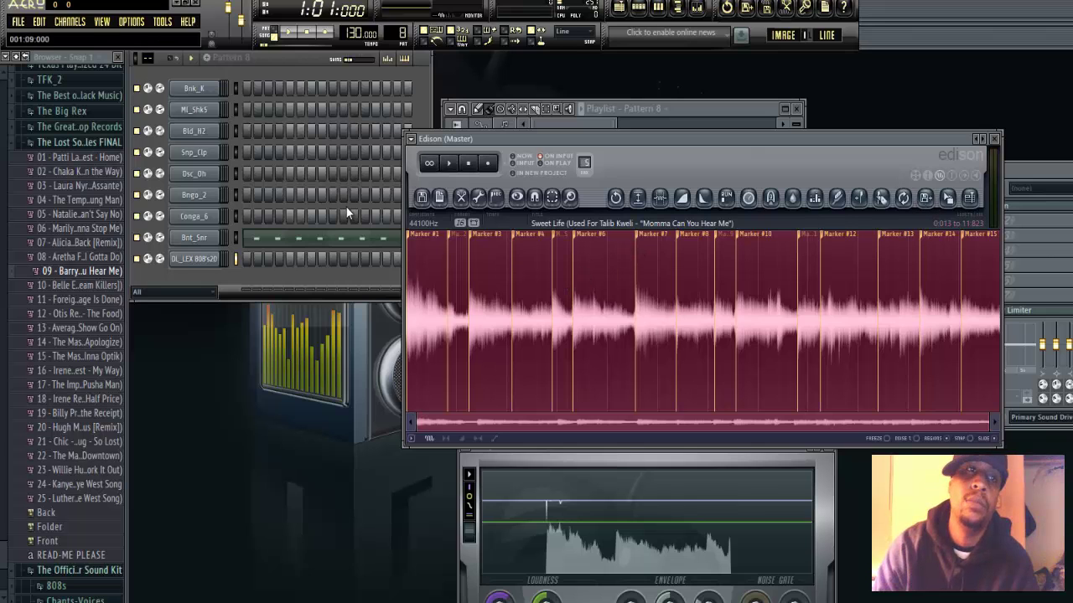
# - Add a Slicex channel, transfer the marked selection from Edison into its Deck A and close Edison
pyautogui.click(69, 21)
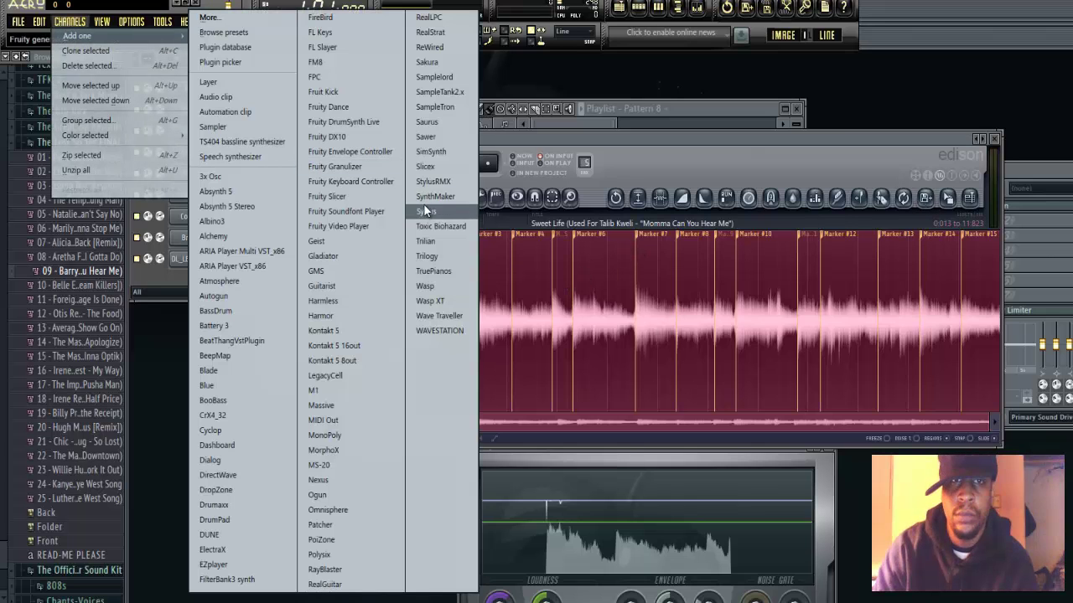
pyautogui.click(426, 167)
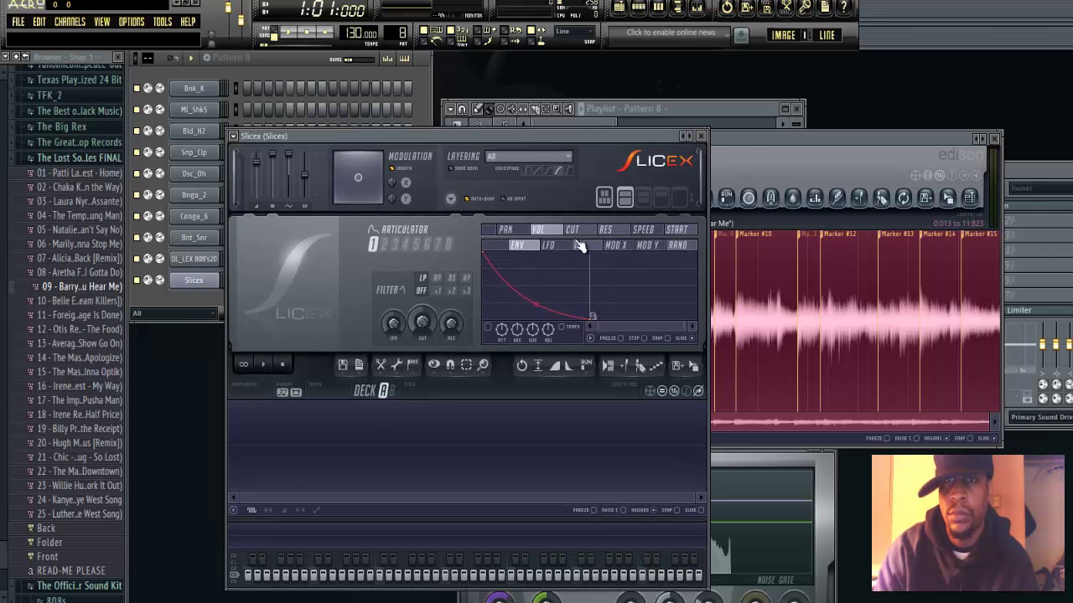
pyautogui.moveTo(947, 198); pyautogui.dragTo(538, 421)
pyautogui.click(994, 138)
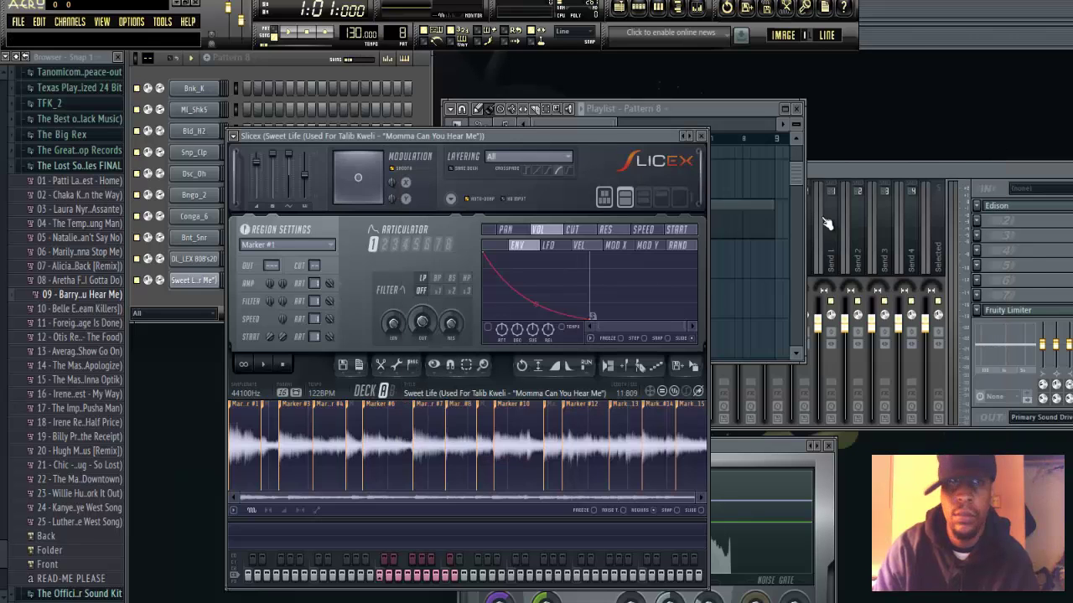
# - Step through the Deck A slices in the region settings, from Marker #1 to Marker #15
pyautogui.click(319, 245)
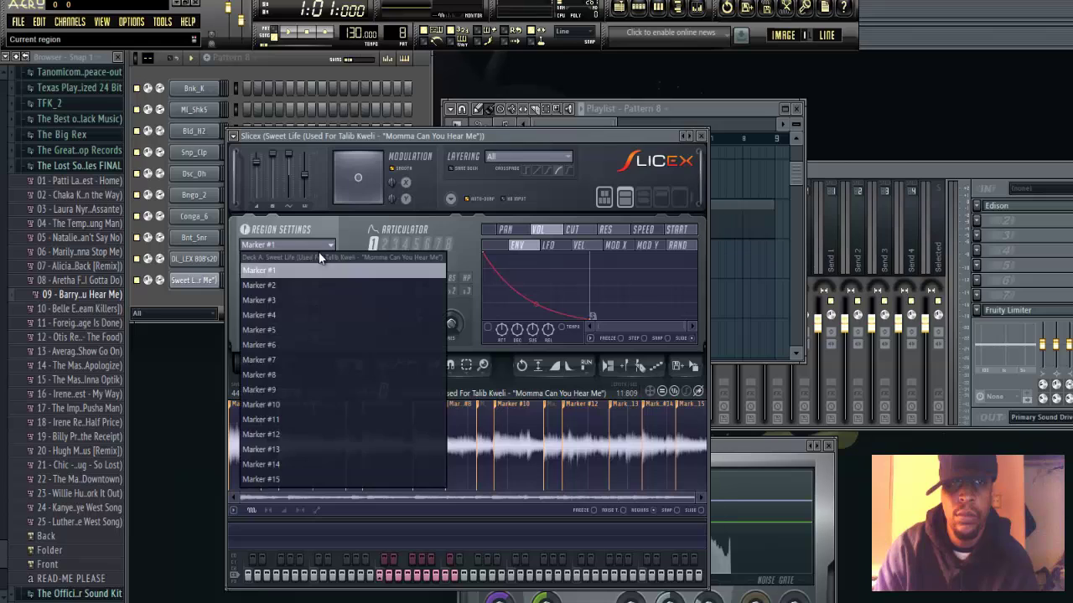
pyautogui.click(308, 274)
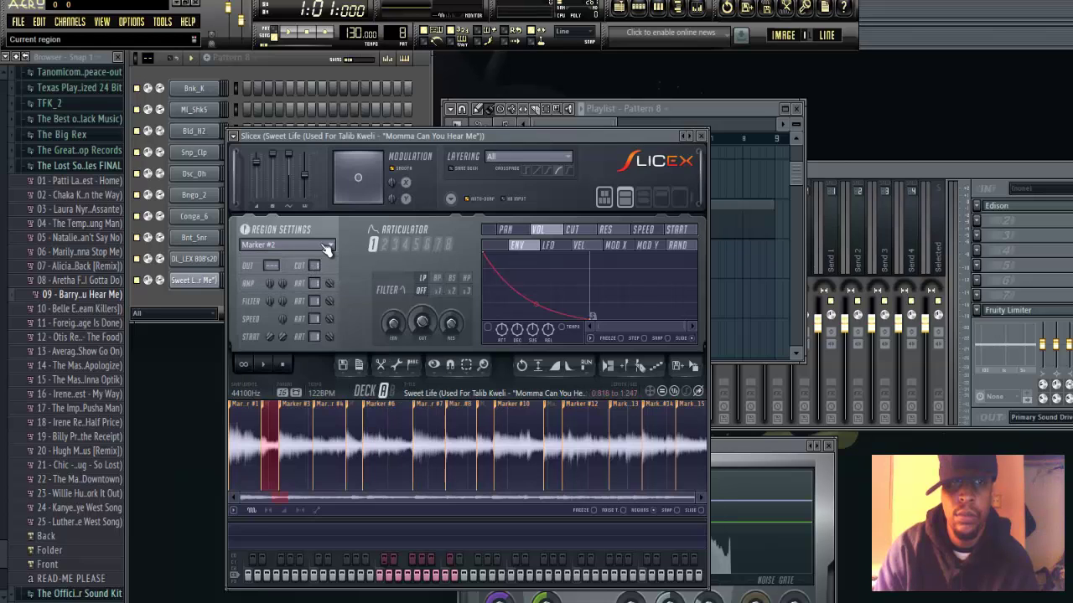
pyautogui.click(318, 245)
pyautogui.click(304, 300)
pyautogui.click(325, 246)
pyautogui.click(301, 315)
pyautogui.click(320, 244)
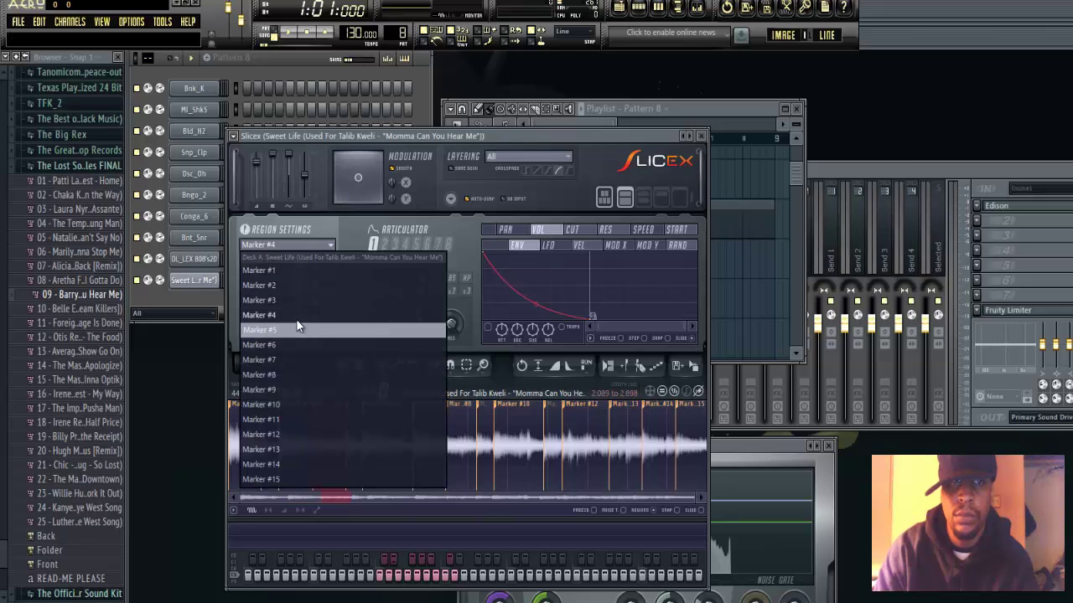
pyautogui.click(297, 329)
pyautogui.click(326, 247)
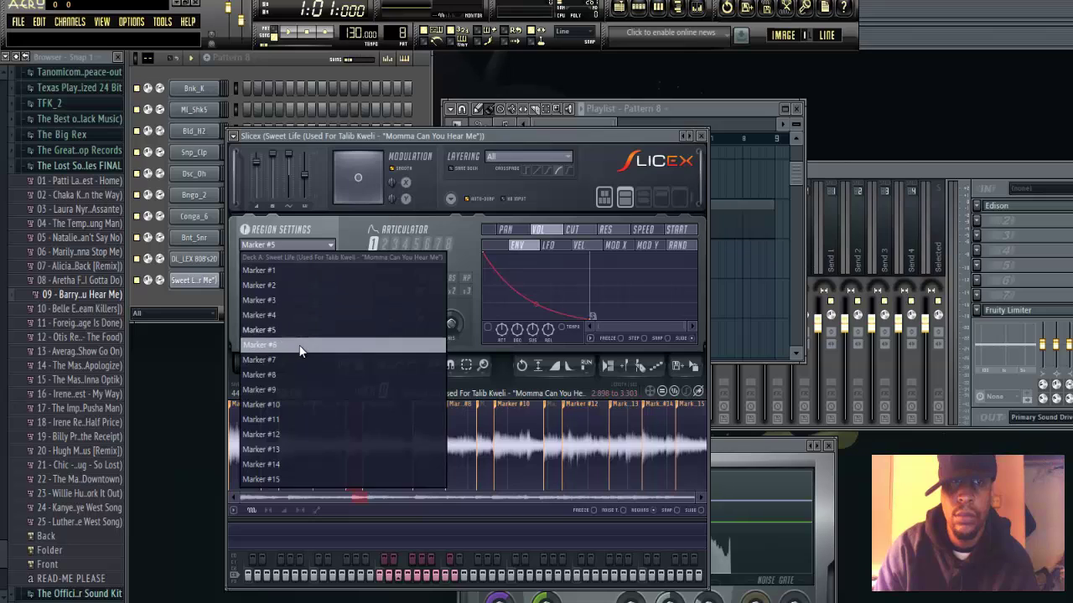
pyautogui.click(300, 344)
pyautogui.click(325, 244)
pyautogui.click(293, 352)
pyautogui.click(323, 246)
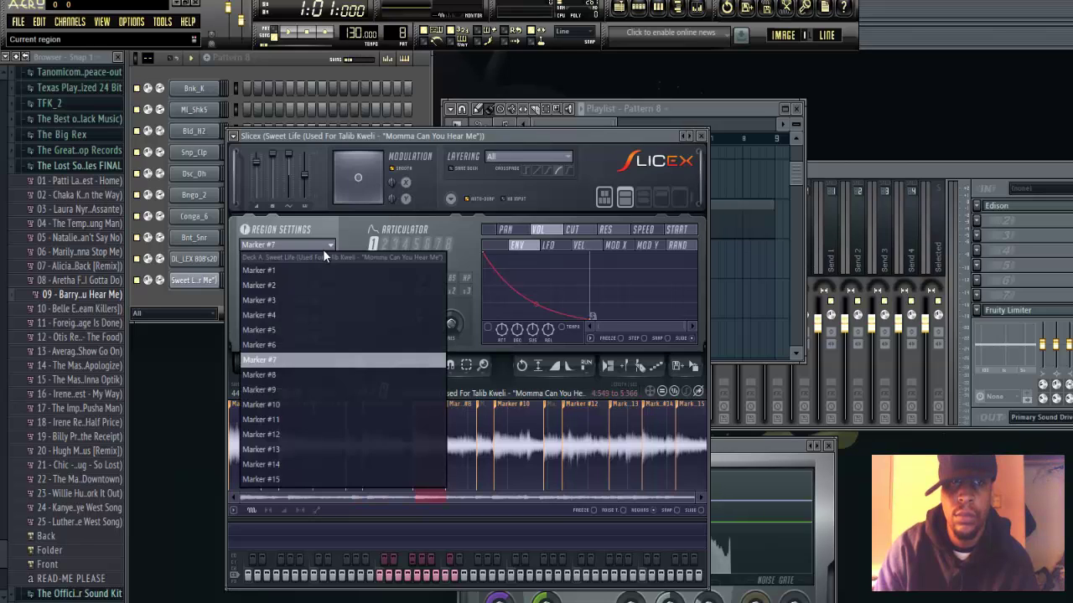
pyautogui.click(293, 370)
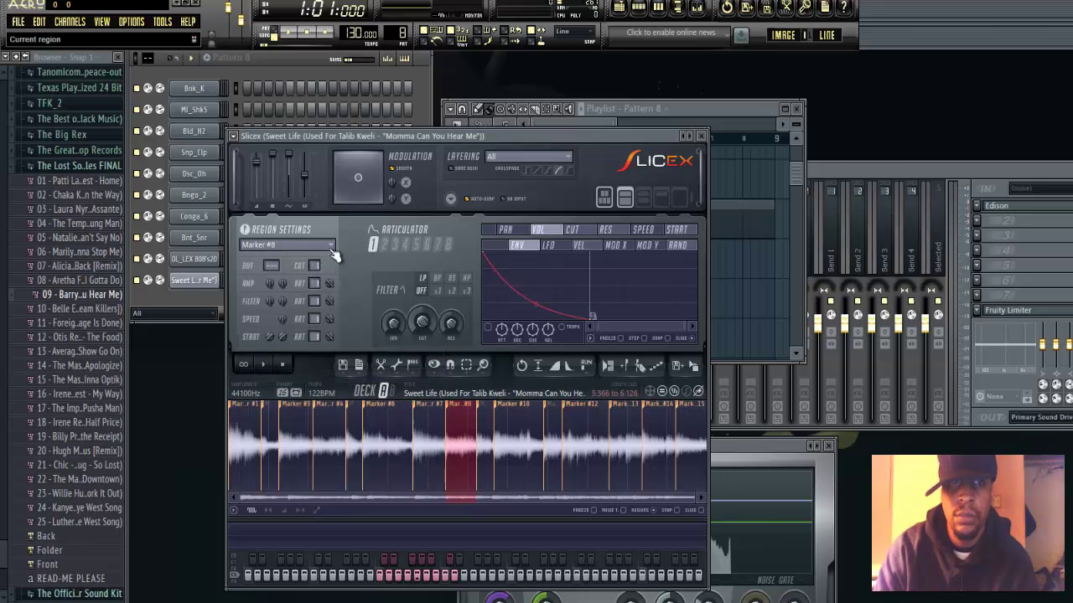
pyautogui.click(327, 245)
pyautogui.click(301, 384)
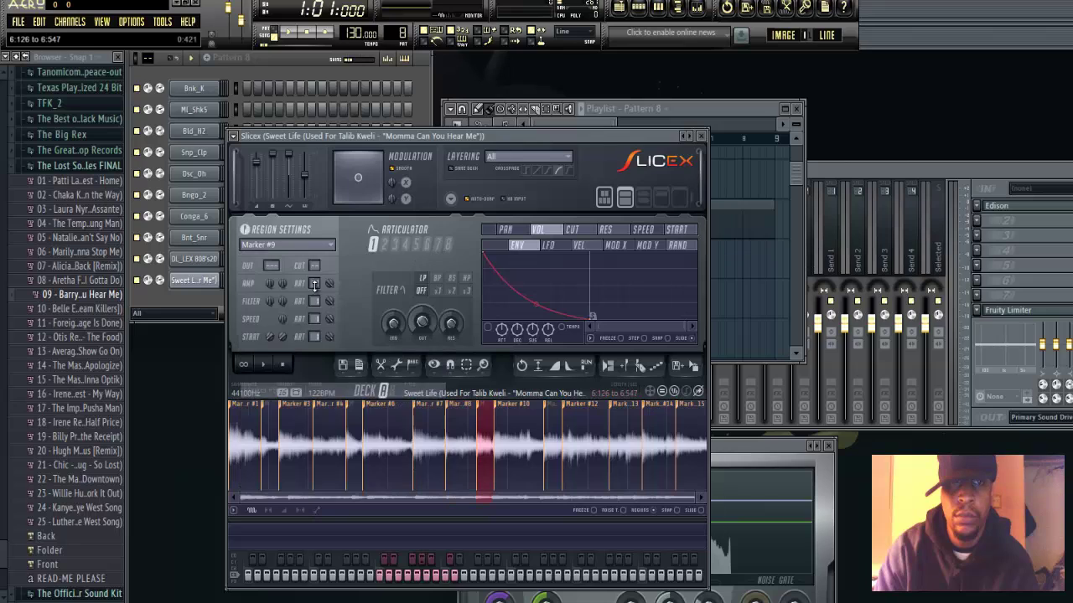
pyautogui.click(325, 244)
pyautogui.click(302, 402)
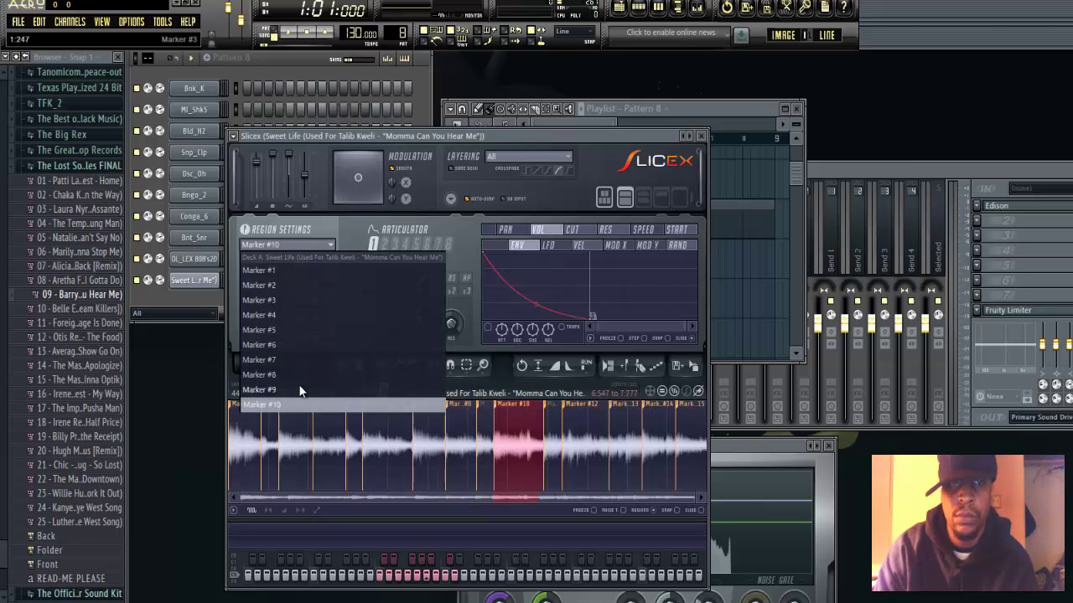
pyautogui.click(325, 244)
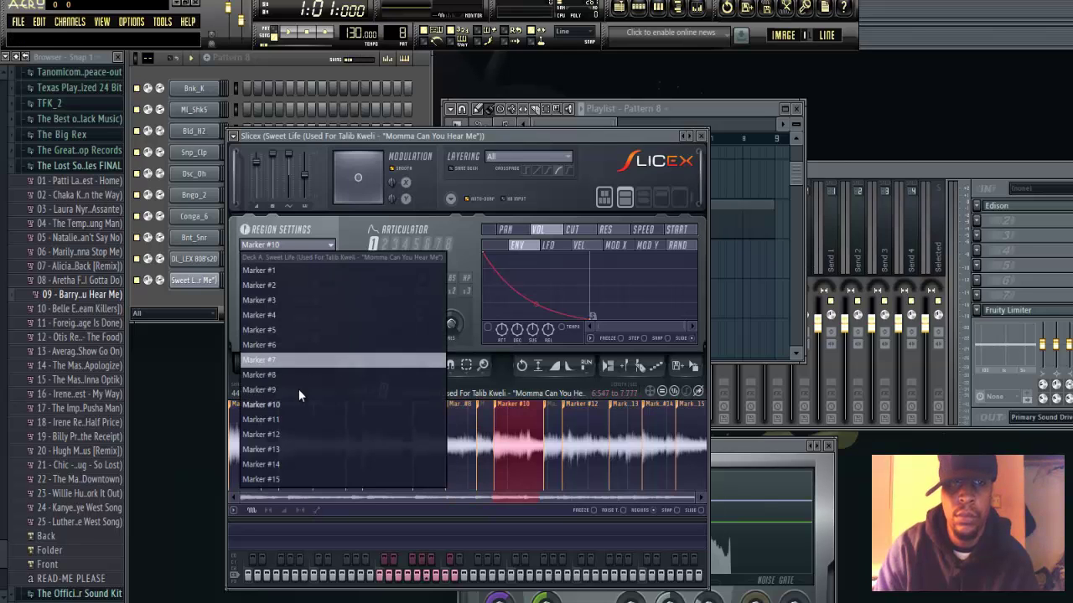
pyautogui.click(293, 418)
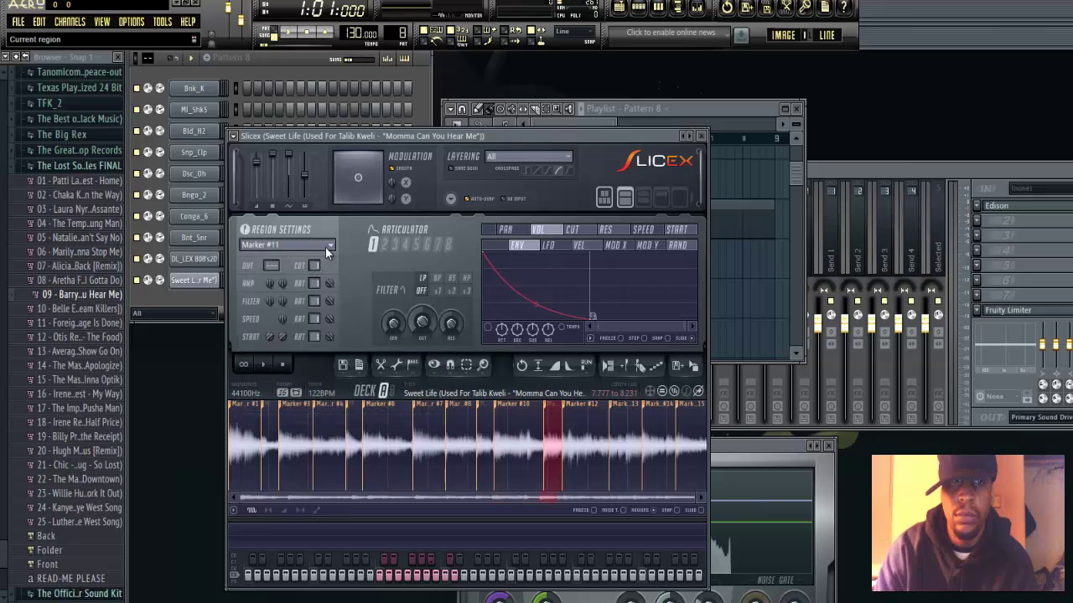
pyautogui.click(325, 246)
pyautogui.click(293, 434)
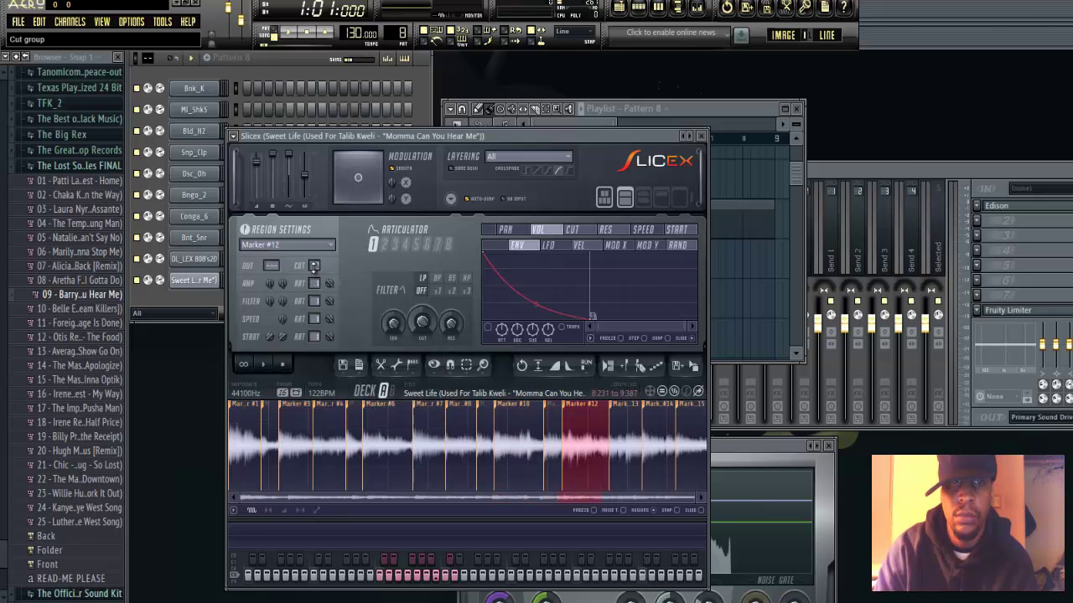
pyautogui.click(329, 245)
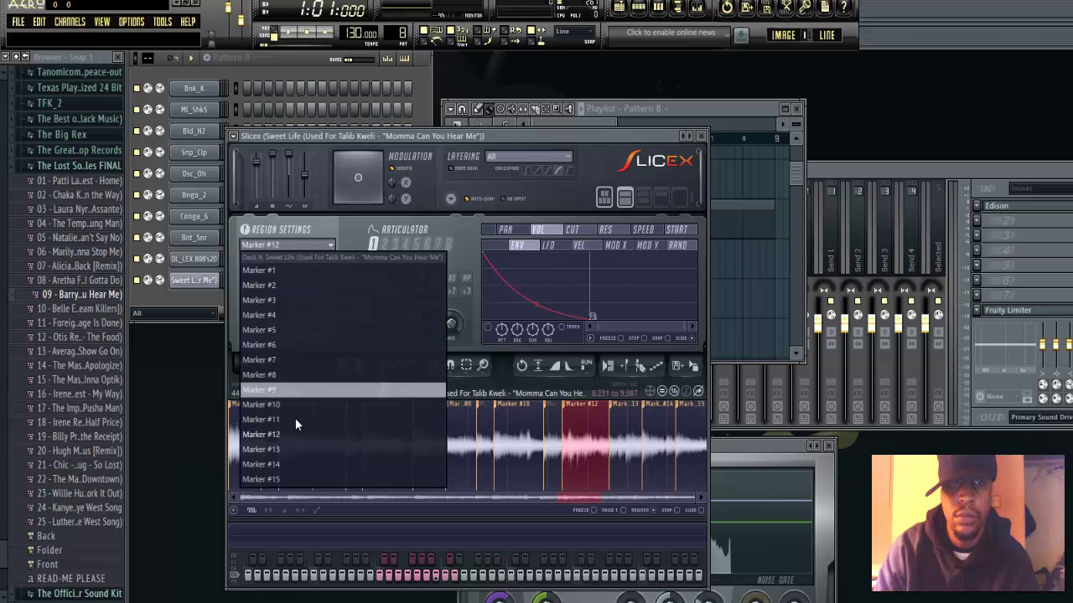
pyautogui.click(292, 451)
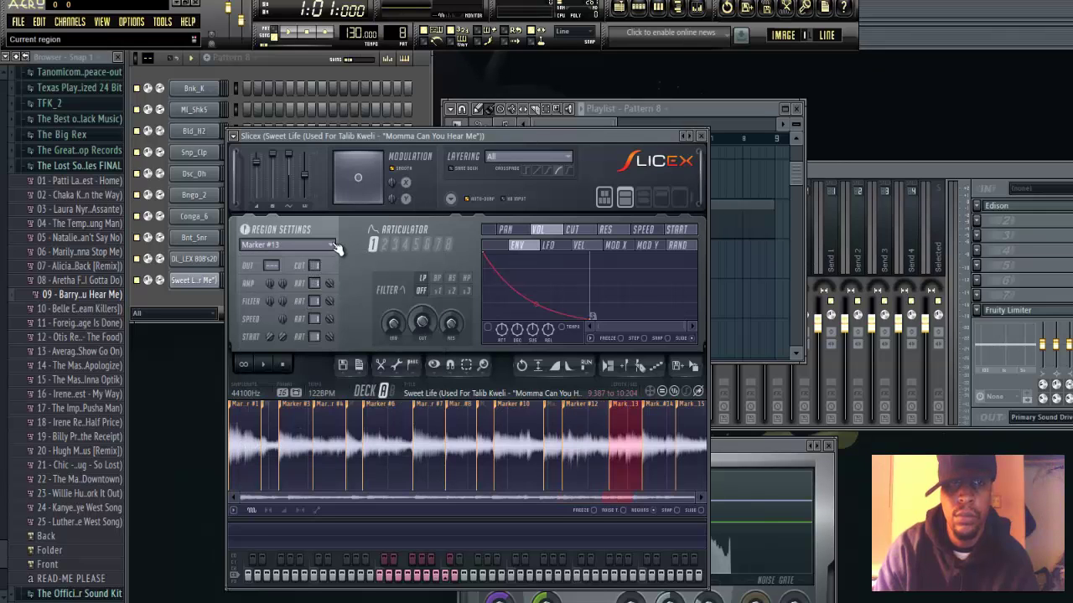
pyautogui.click(330, 246)
pyautogui.click(293, 455)
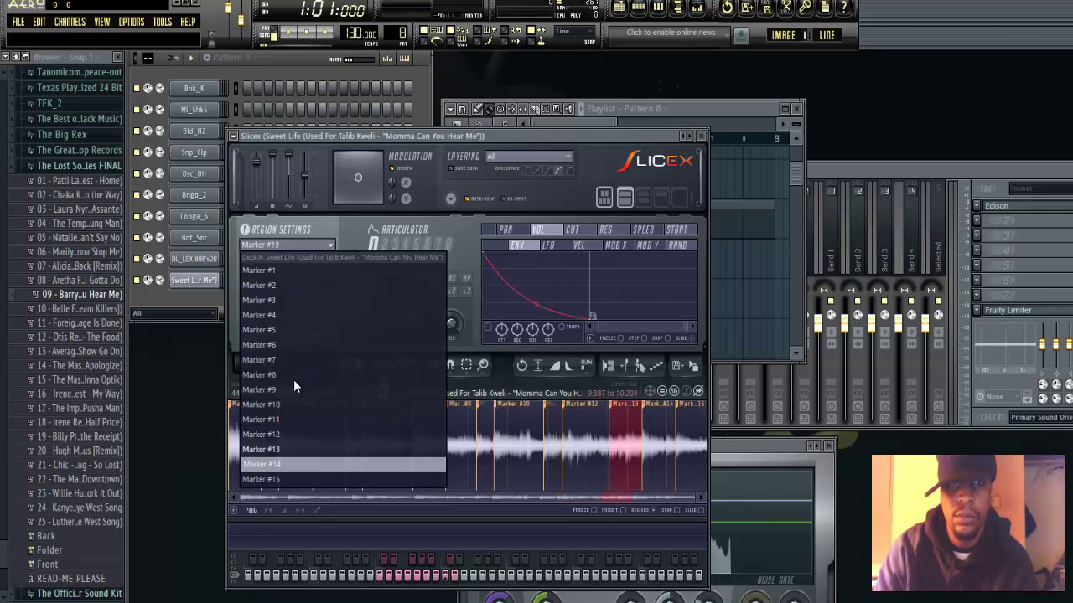
pyautogui.click(330, 245)
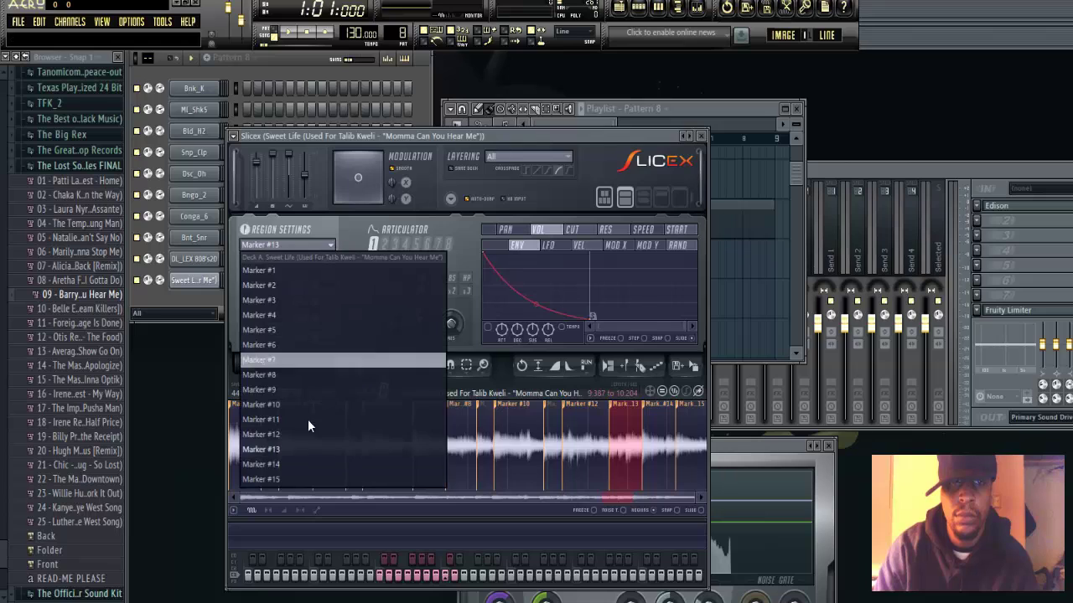
pyautogui.click(288, 476)
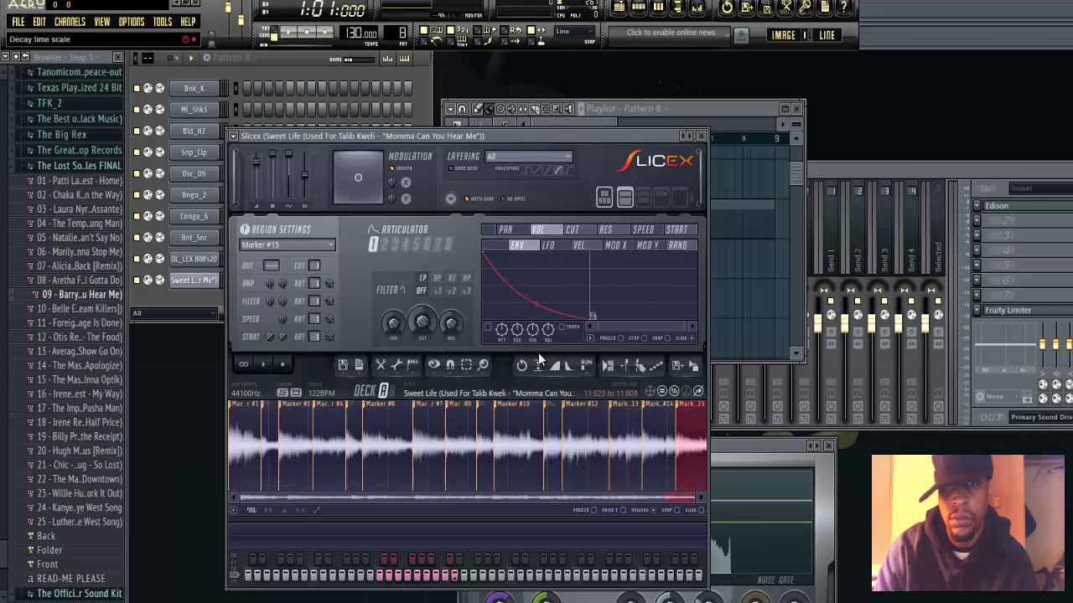
# - Load the "Vol - sustaining.fnv" envelope state file into the articulator's volume envelope
pyautogui.click(590, 340)
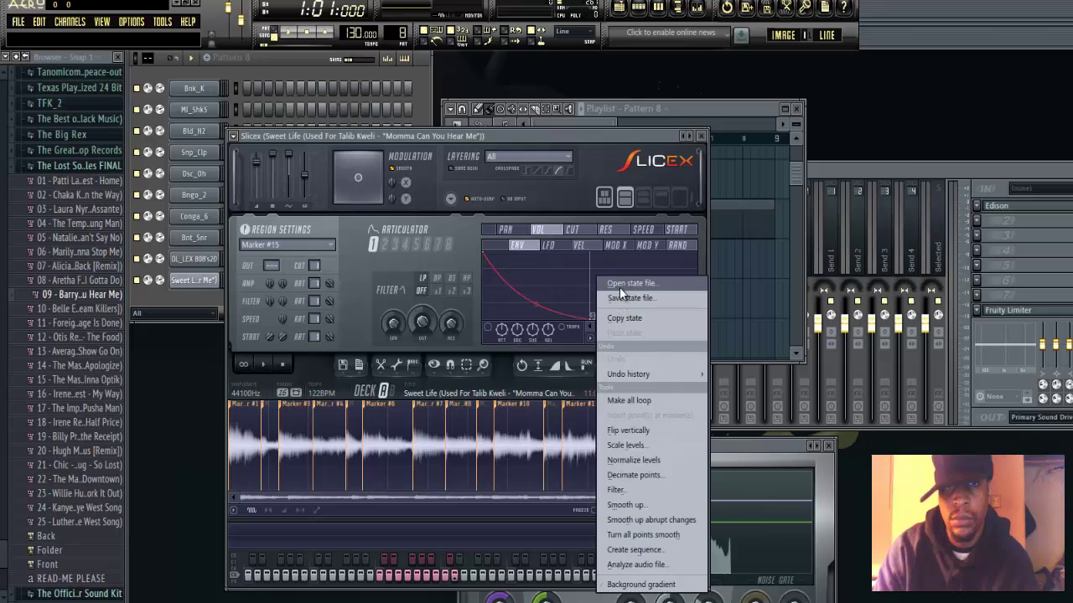
pyautogui.click(620, 287)
pyautogui.doubleClick(465, 236)
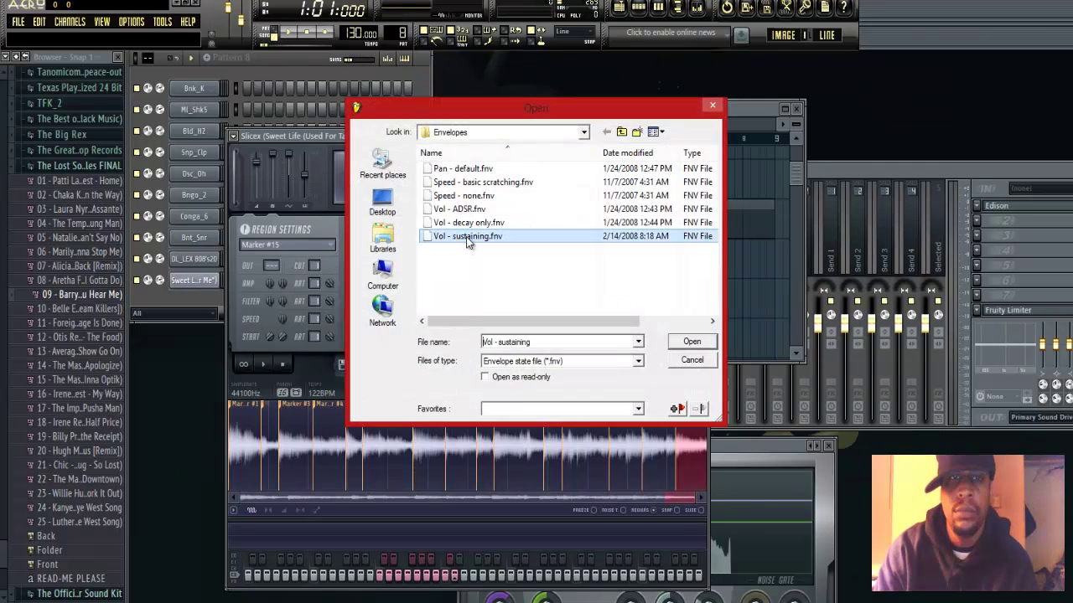
# - Audition the slices one after another on the Slicex keyboard, from C5 up to the last mapped key
pyautogui.click(381, 575)
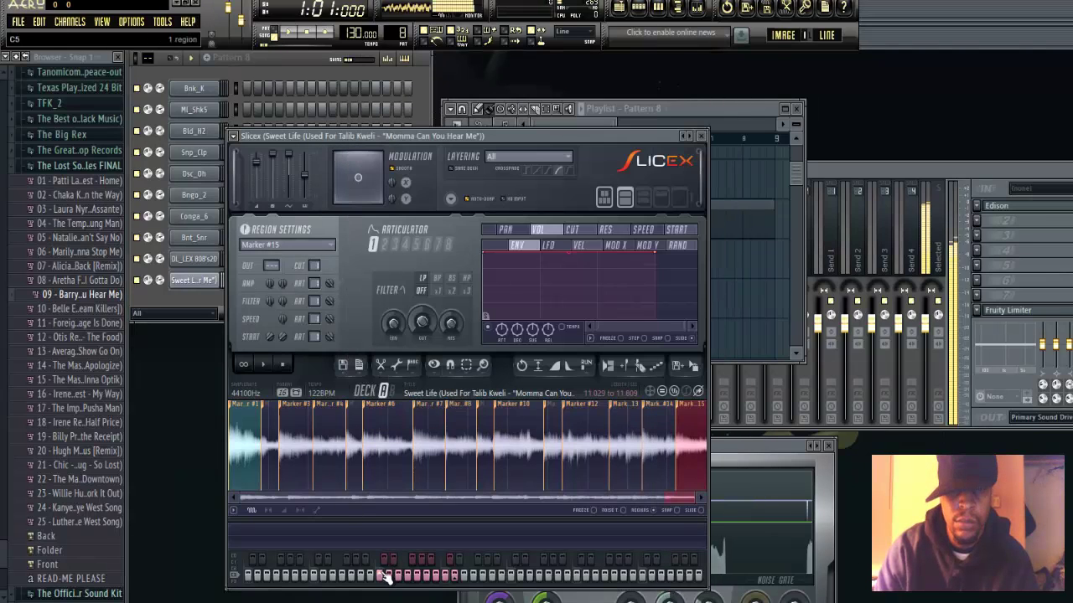
pyautogui.click(383, 561)
pyautogui.click(393, 561)
pyautogui.click(401, 577)
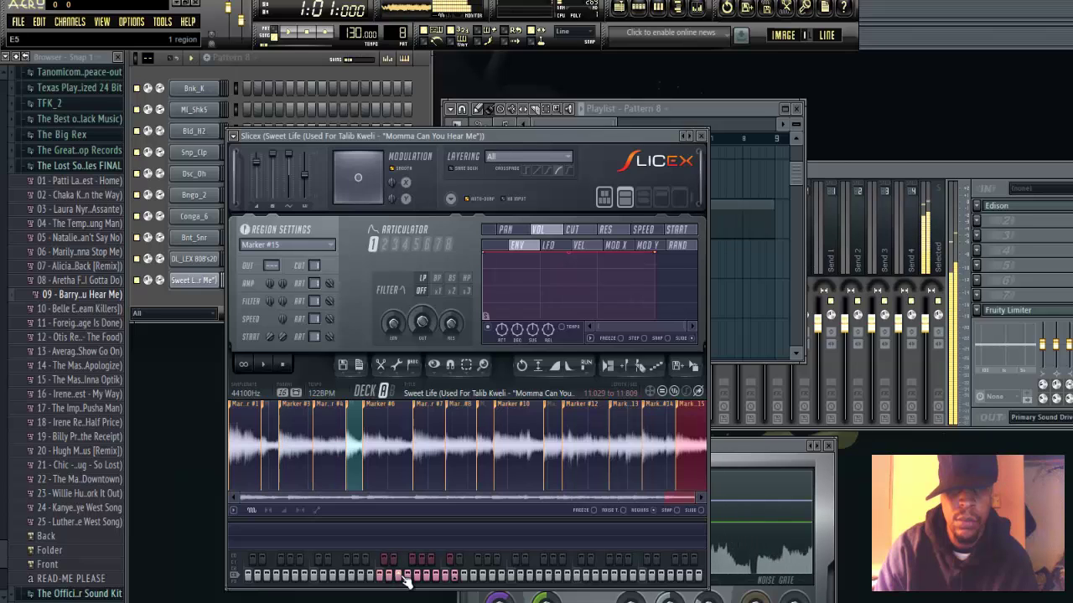
pyautogui.click(414, 575)
pyautogui.click(419, 577)
pyautogui.click(426, 570)
pyautogui.click(431, 575)
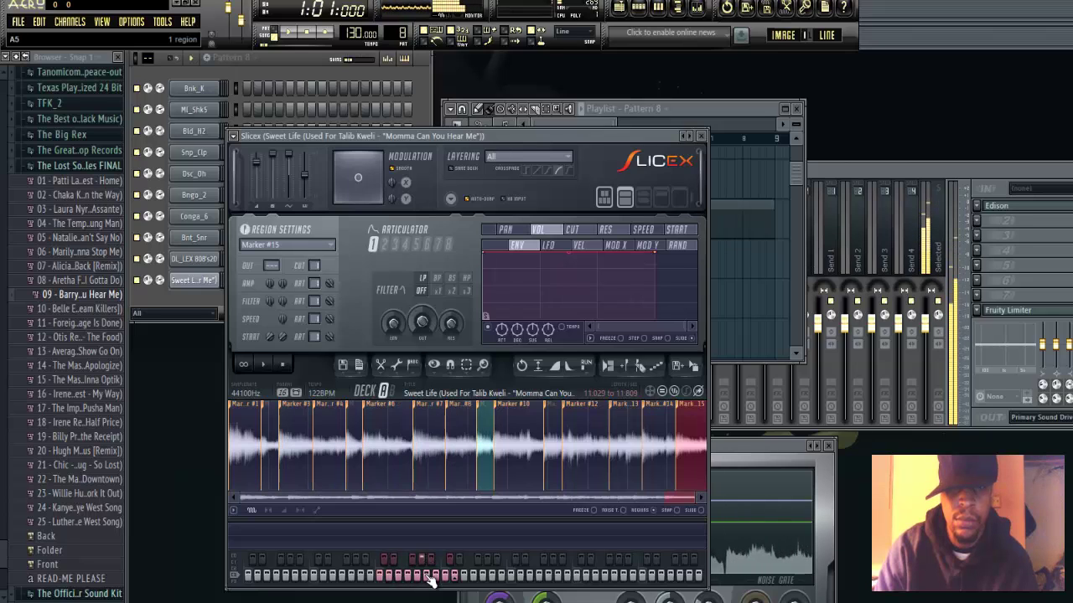
pyautogui.click(436, 576)
pyautogui.click(441, 575)
pyautogui.click(445, 576)
pyautogui.click(450, 576)
pyautogui.click(451, 564)
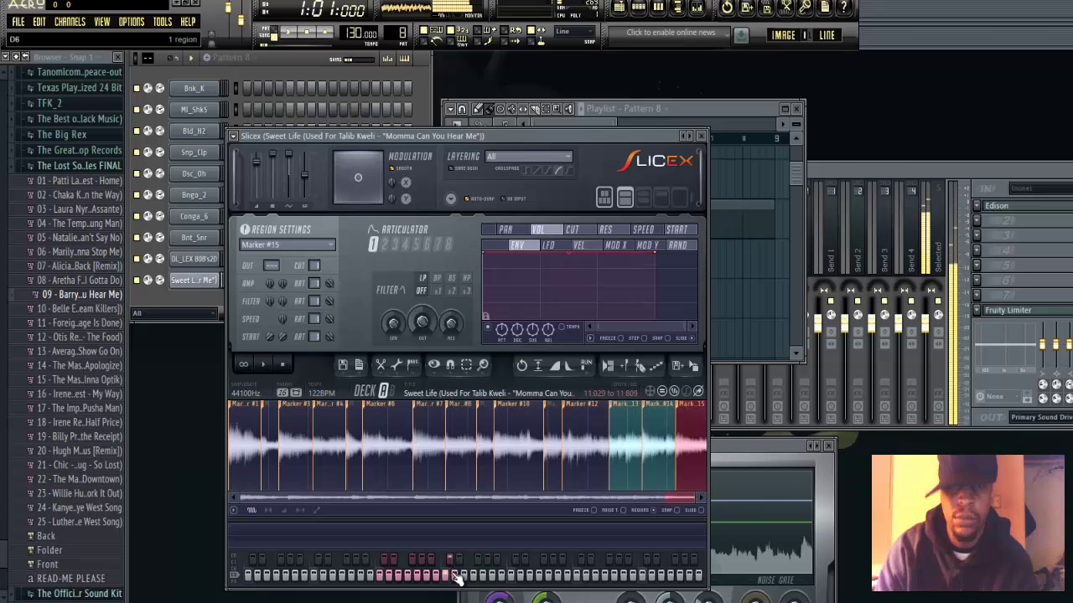
pyautogui.click(455, 576)
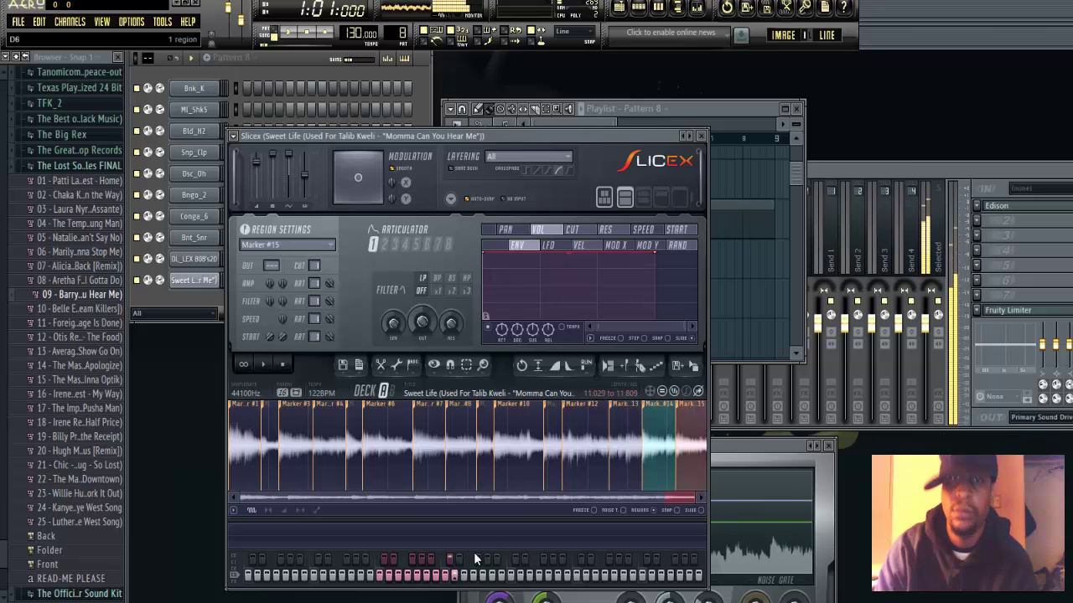
# - Turn off Slicex's automatic dumping of Deck A to the piano roll and close the plugin window
pyautogui.click(702, 136)
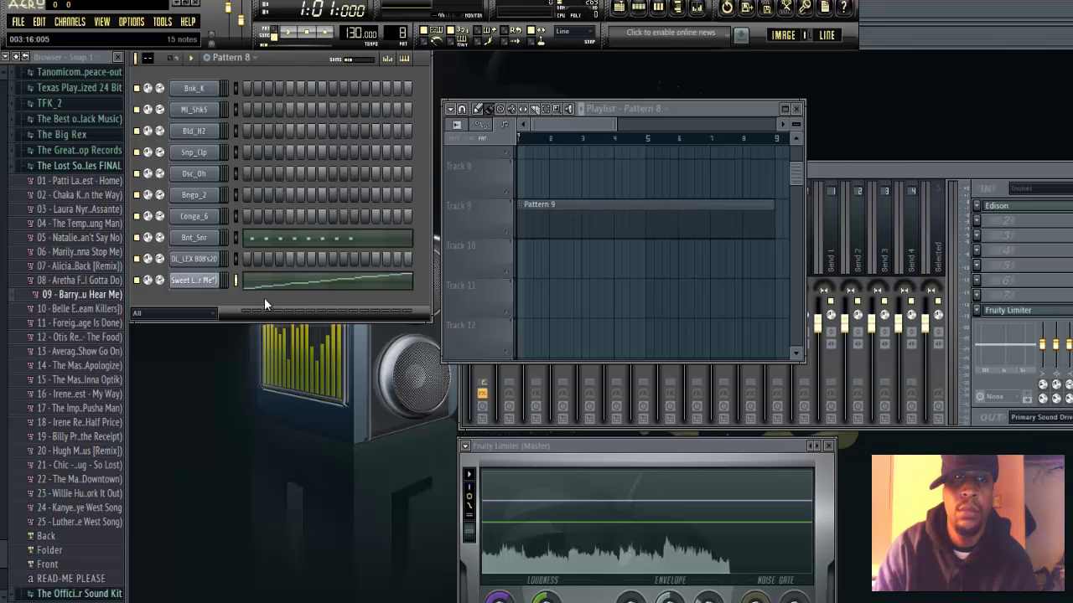
pyautogui.click(210, 287)
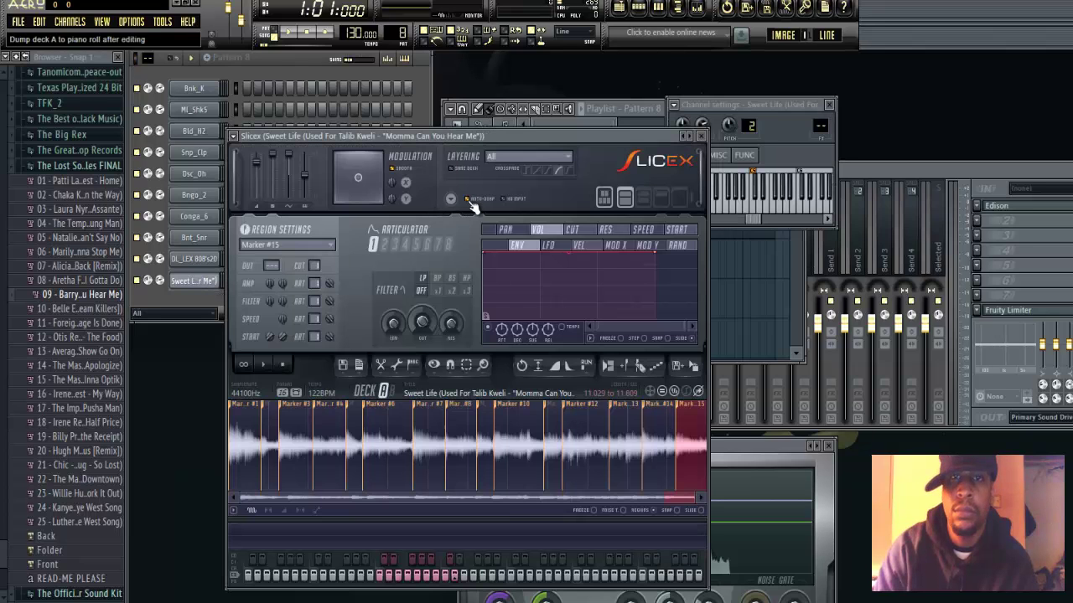
pyautogui.click(701, 136)
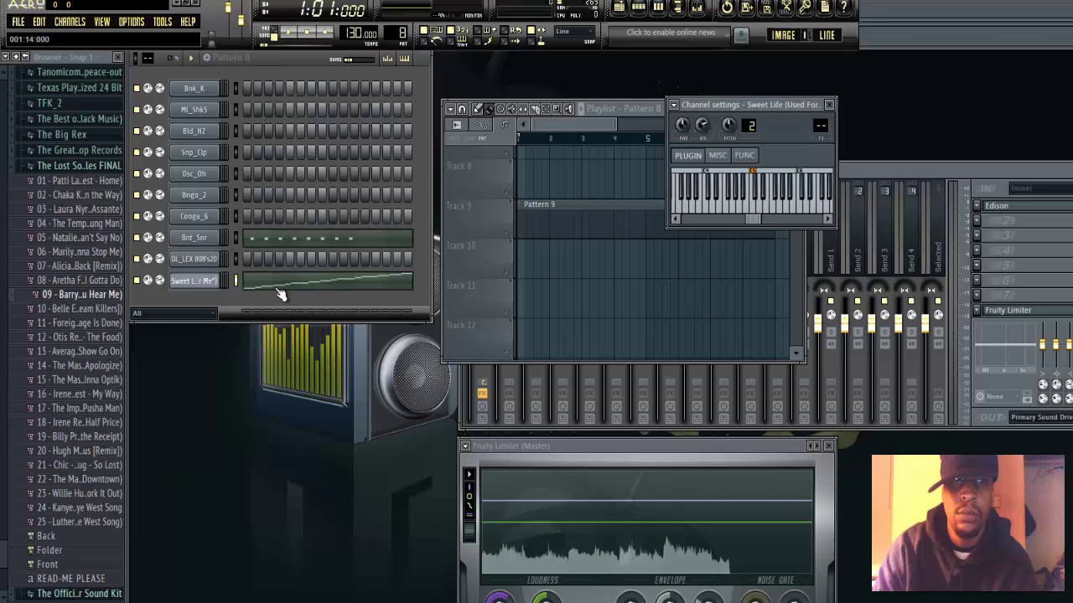
# - Delete all the dumped slice notes from the Sweet Life channel's piano roll in Pattern 8 and close the piano roll
pyautogui.rightClick(209, 282)
pyautogui.click(238, 281)
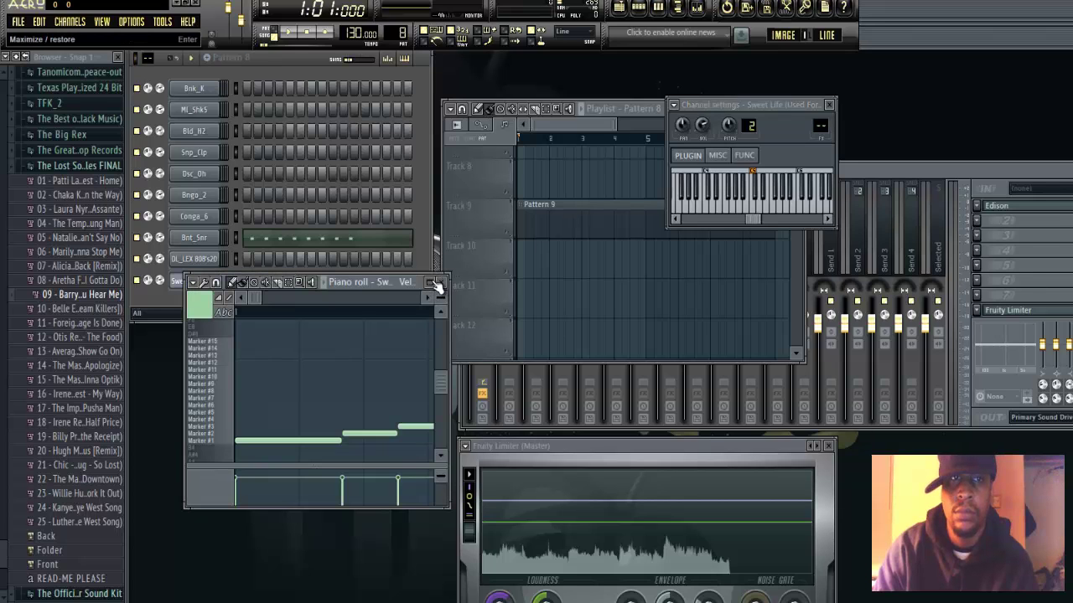
pyautogui.click(437, 285)
pyautogui.moveTo(256, 73); pyautogui.dragTo(786, 73)
pyautogui.rightClick(830, 217)
pyautogui.rightClick(741, 233)
pyautogui.rightClick(691, 248)
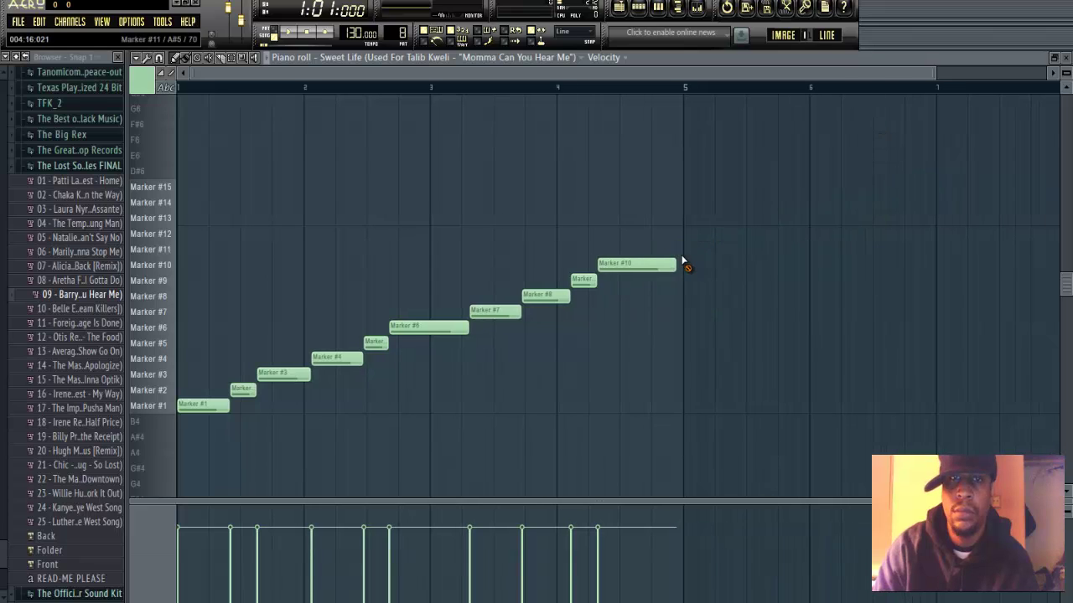
pyautogui.rightClick(583, 279)
pyautogui.rightClick(546, 295)
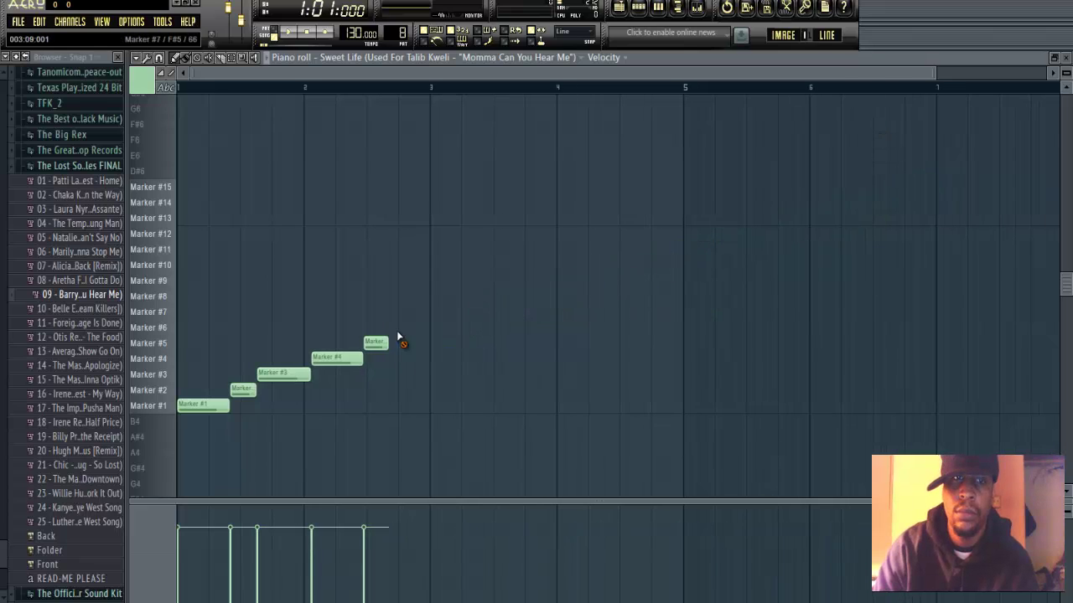
pyautogui.rightClick(377, 342)
pyautogui.rightClick(337, 358)
pyautogui.rightClick(284, 373)
pyautogui.rightClick(242, 389)
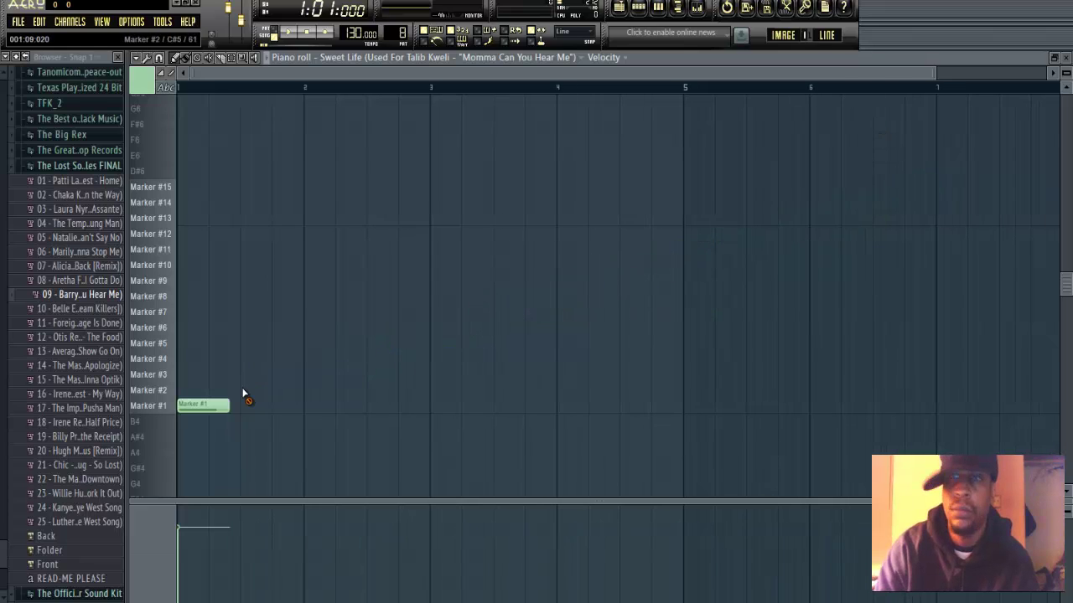
pyautogui.click(1054, 59)
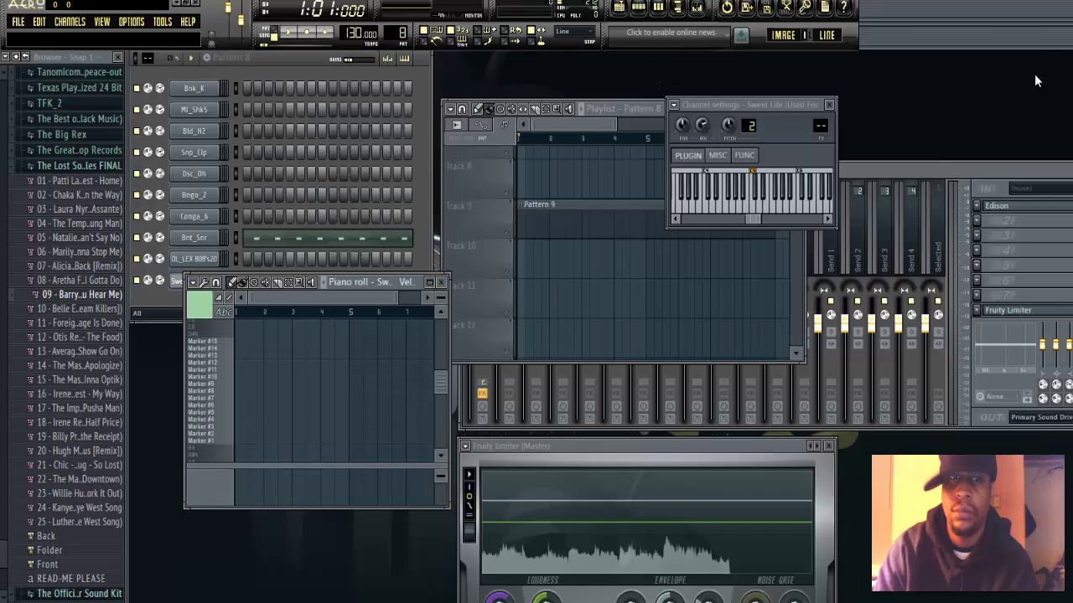
pyautogui.click(442, 282)
# - Switch to Pattern 9 and clone the Sweet Life Slicex channel twice
pyautogui.moveTo(402, 33); pyautogui.dragTo(402, 27)
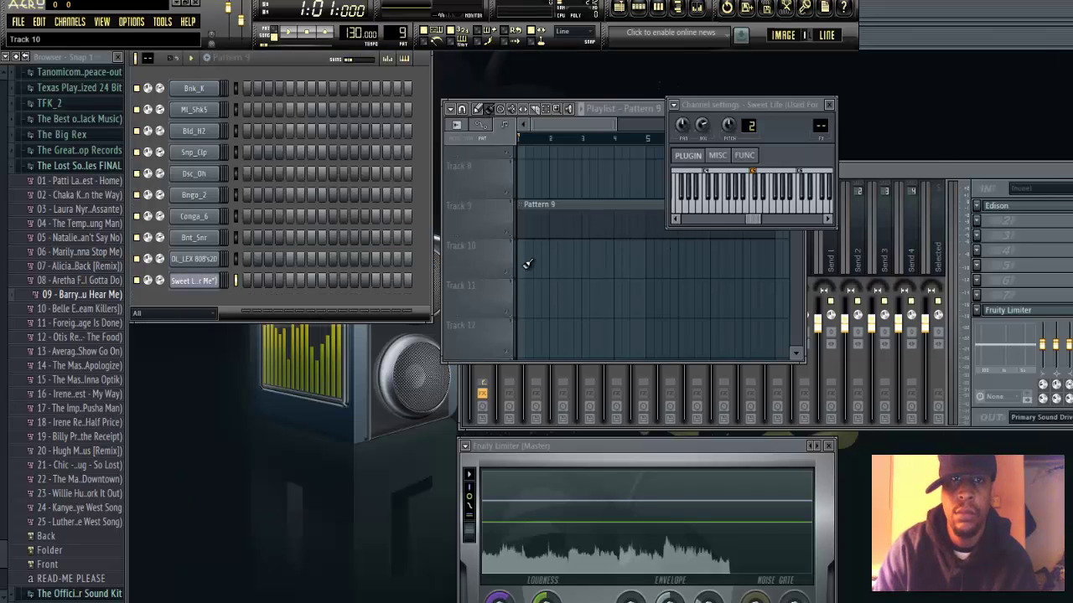
pyautogui.rightClick(215, 283)
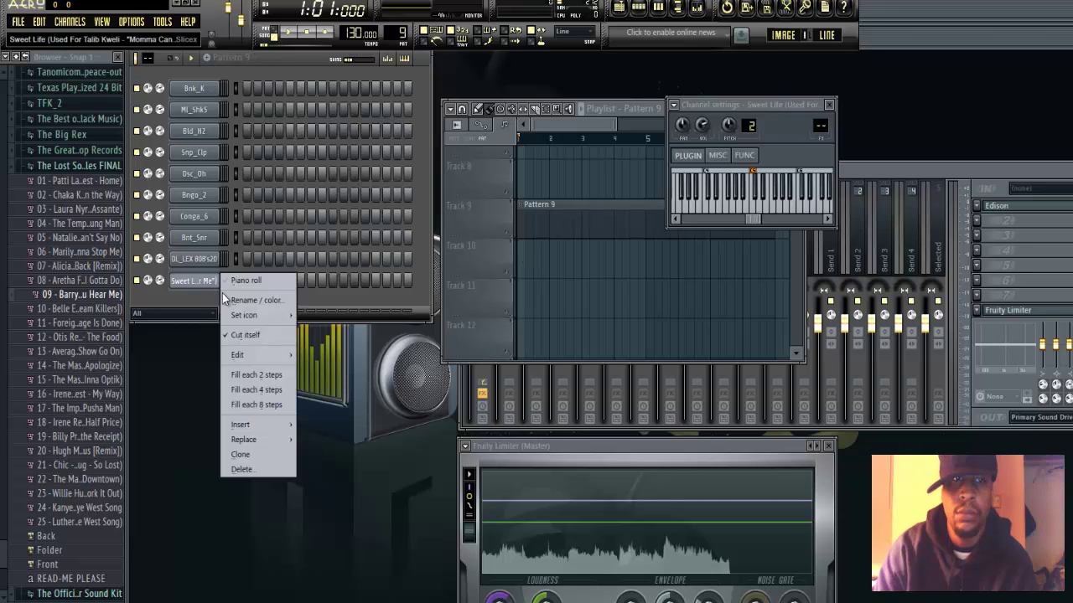
pyautogui.click(266, 455)
pyautogui.rightClick(202, 305)
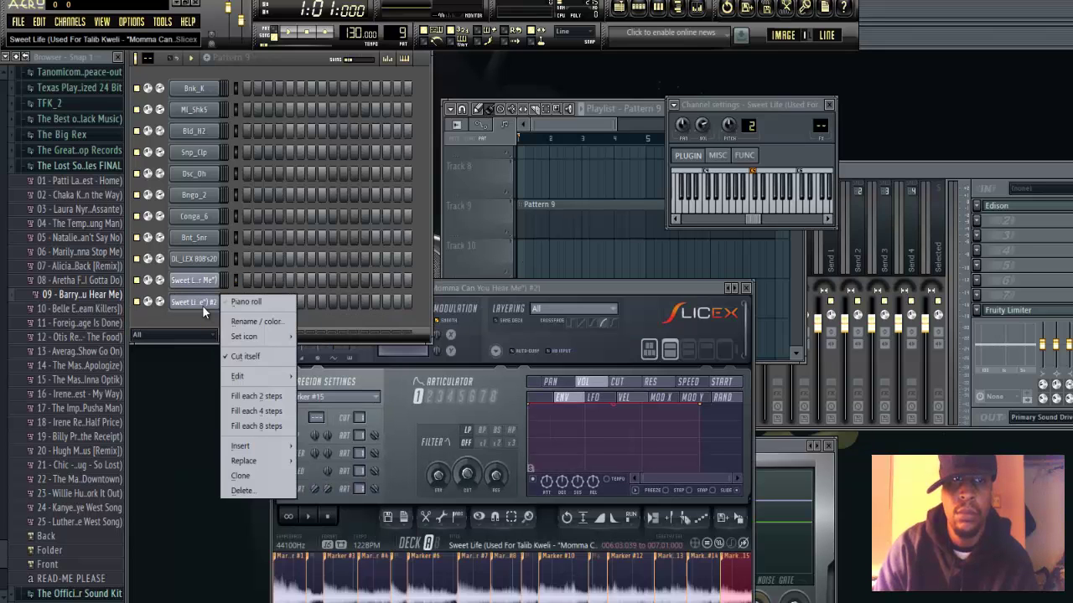
pyautogui.click(241, 477)
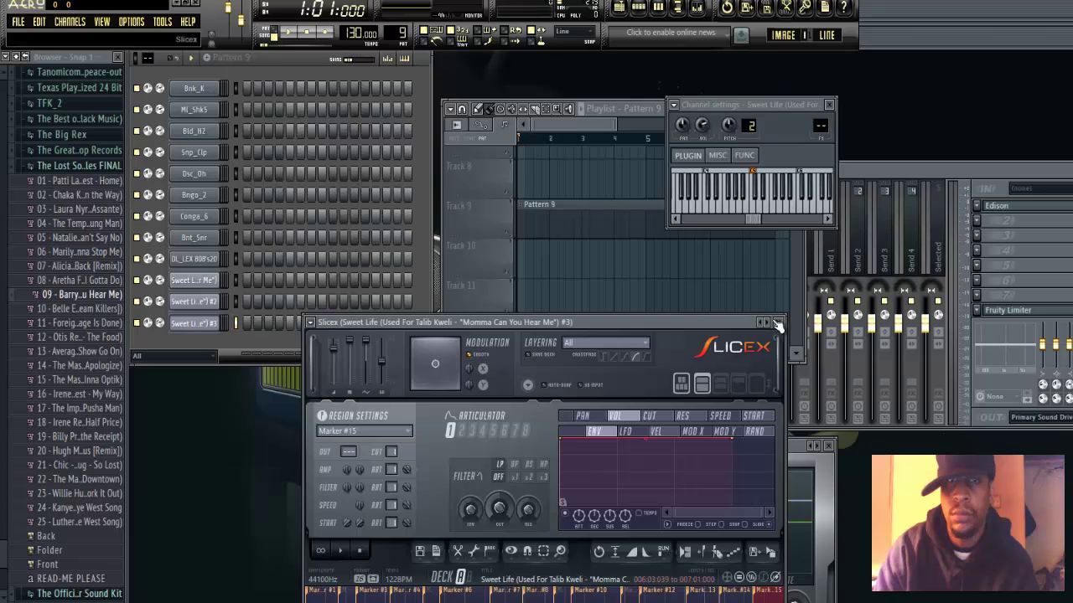
# - Open the original Sweet Life channel's piano roll and audition several of its marker slices against playback
pyautogui.click(776, 323)
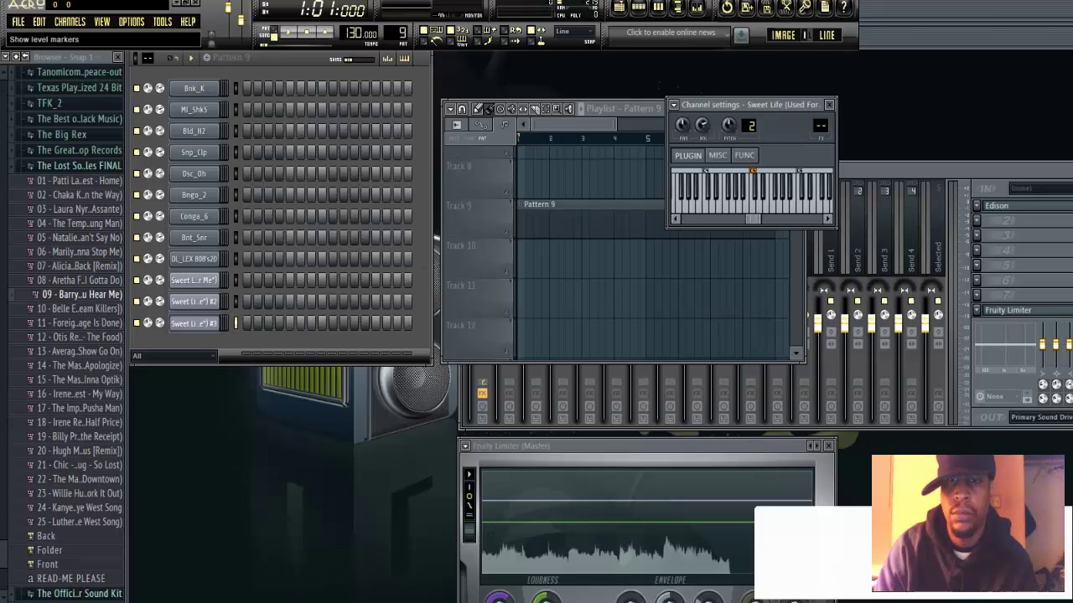
pyautogui.rightClick(194, 278)
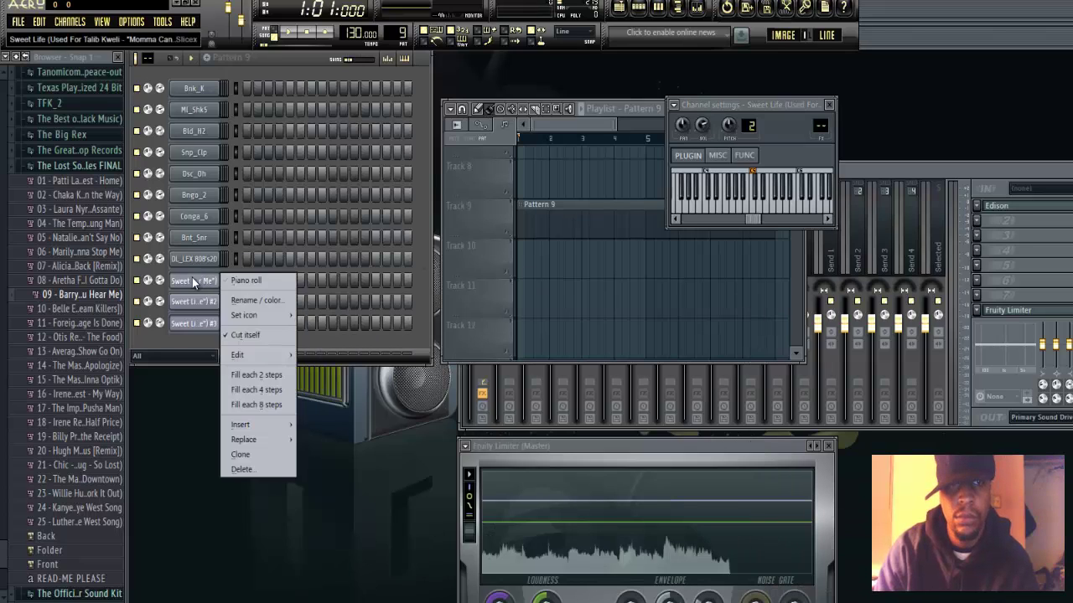
pyautogui.click(225, 281)
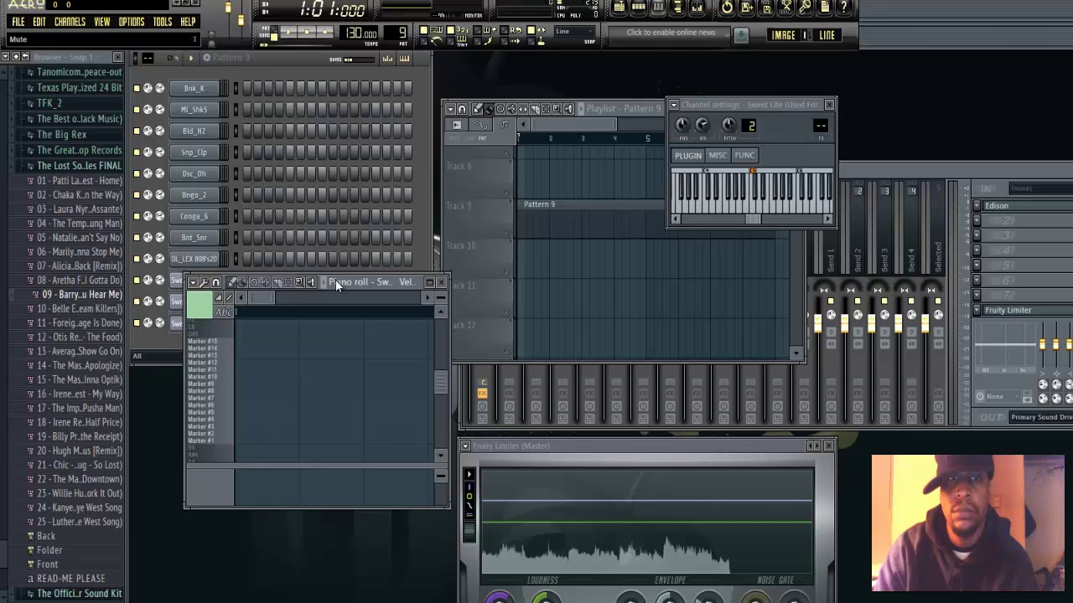
pyautogui.click(430, 283)
pyautogui.moveTo(326, 75); pyautogui.dragTo(732, 76)
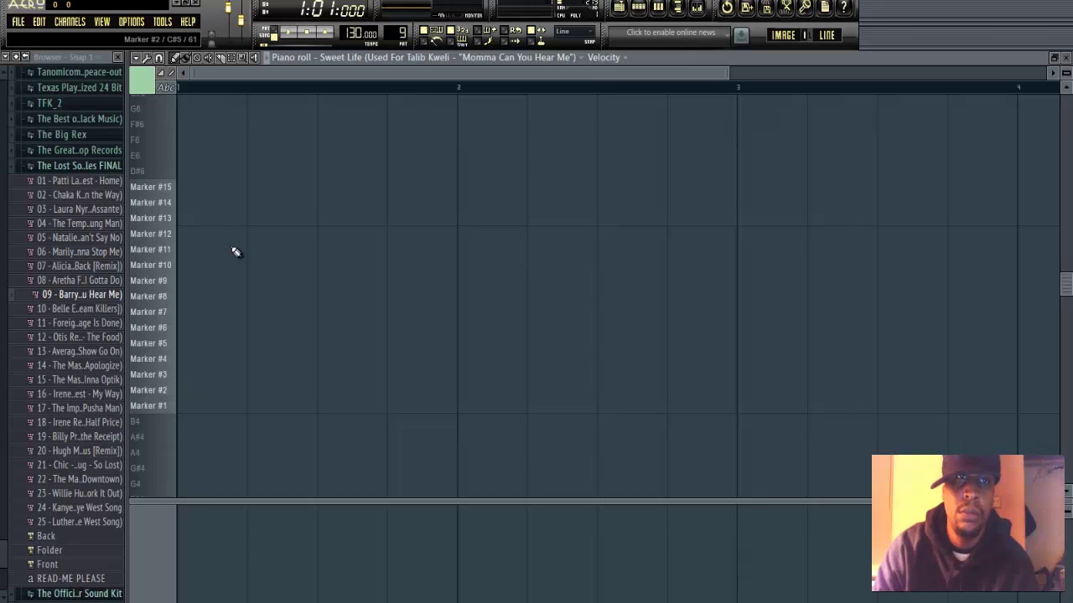
pyautogui.click(288, 34)
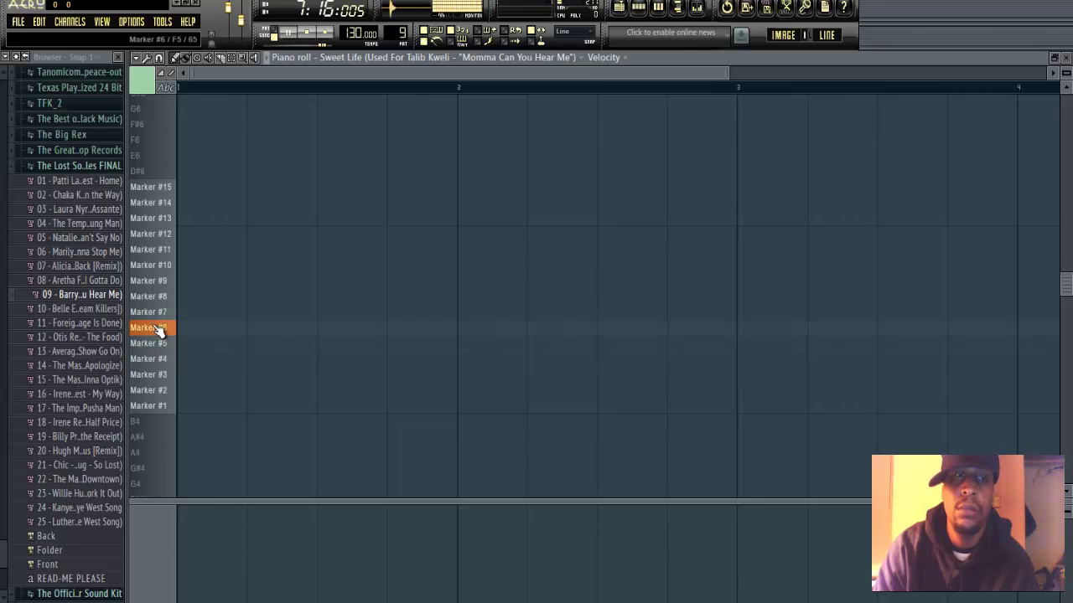
pyautogui.click(162, 283)
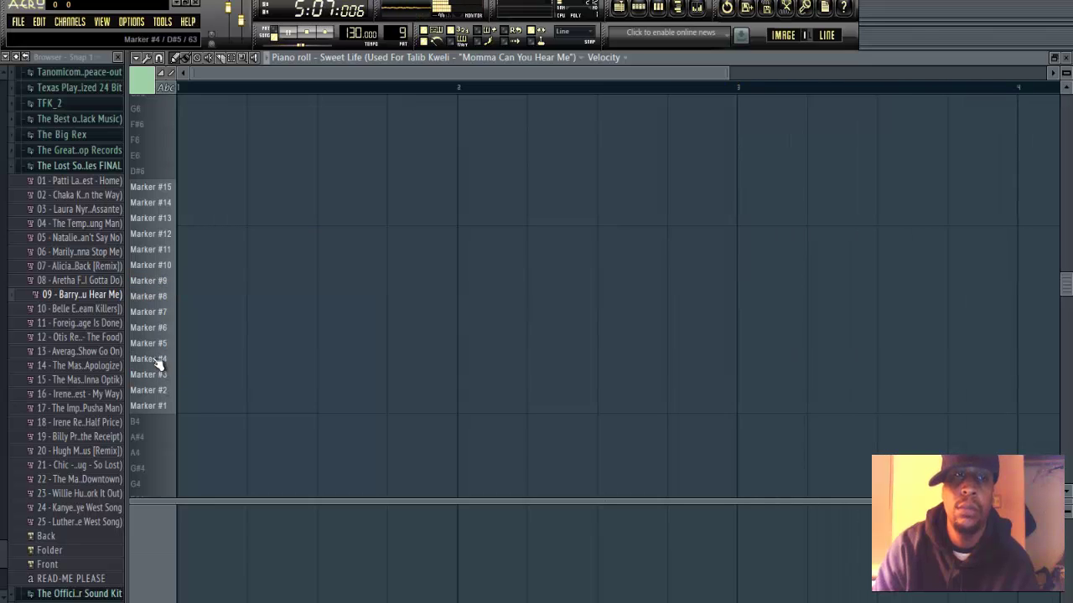
pyautogui.click(163, 208)
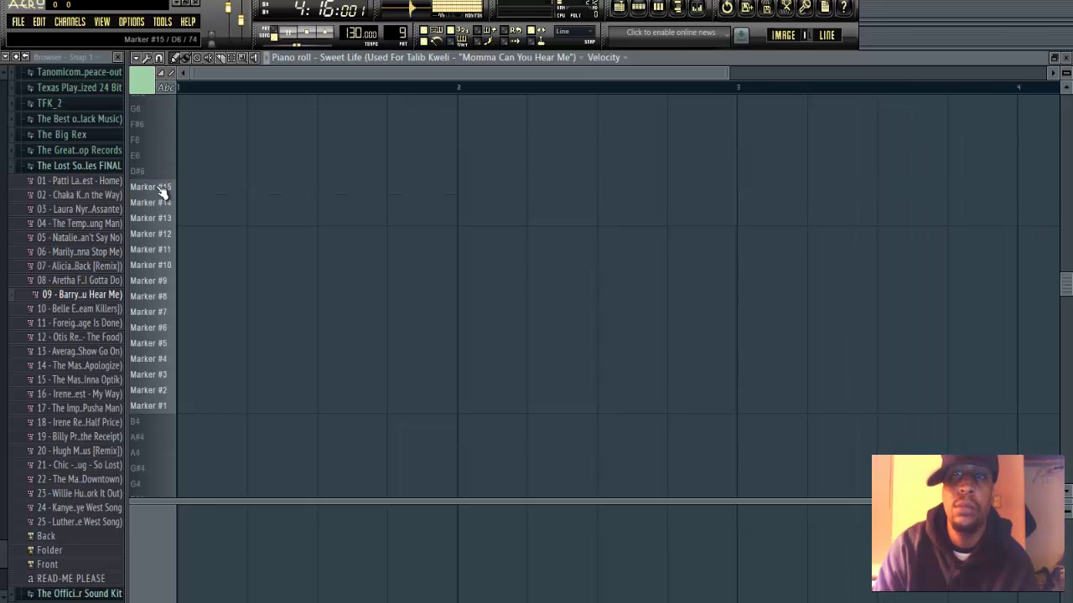
pyautogui.click(1053, 57)
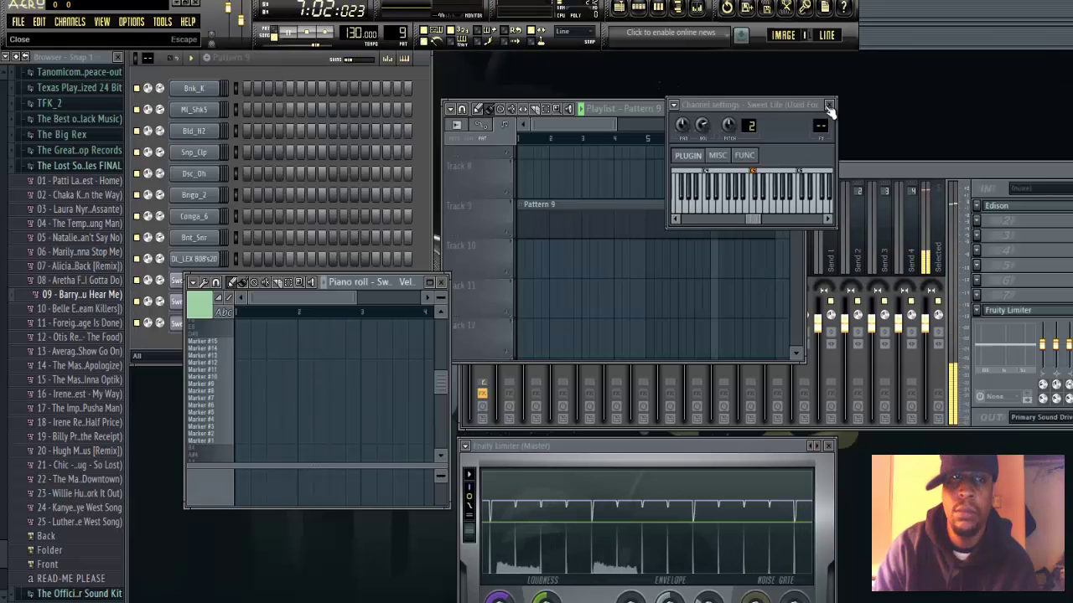
# - Route the original Sweet Life Slicex channel to mixer track 9 and its clone #2 to mixer track 10
pyautogui.click(179, 282)
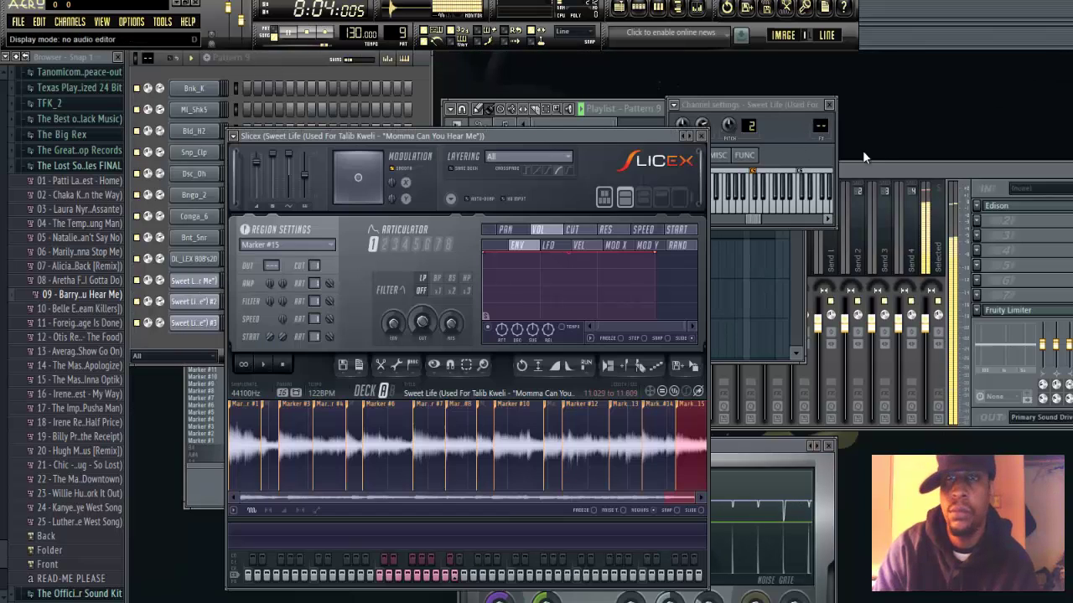
pyautogui.moveTo(819, 132); pyautogui.dragTo(819, 126)
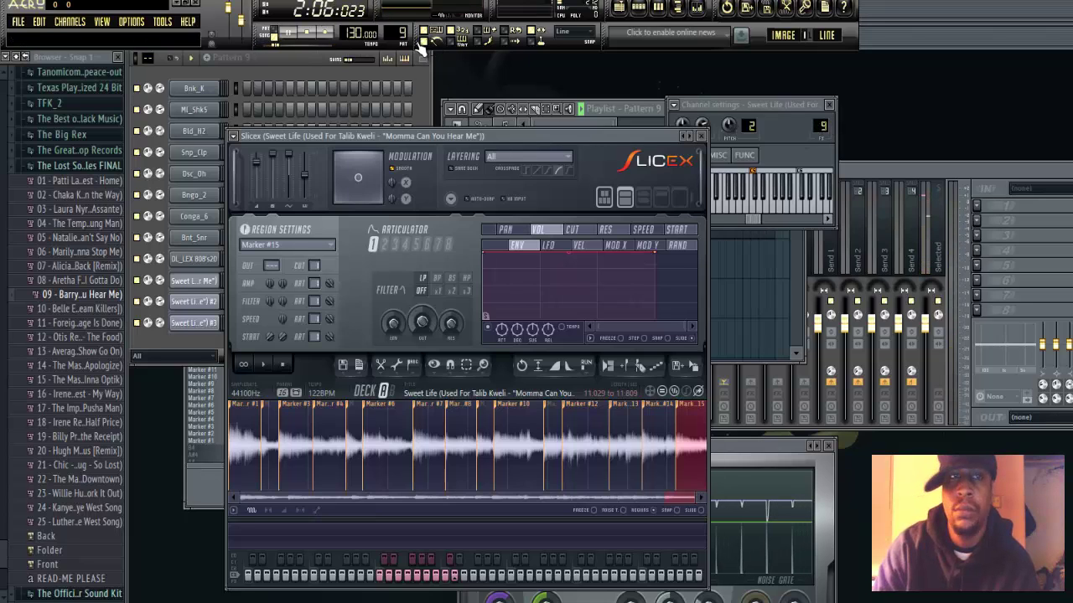
pyautogui.click(188, 303)
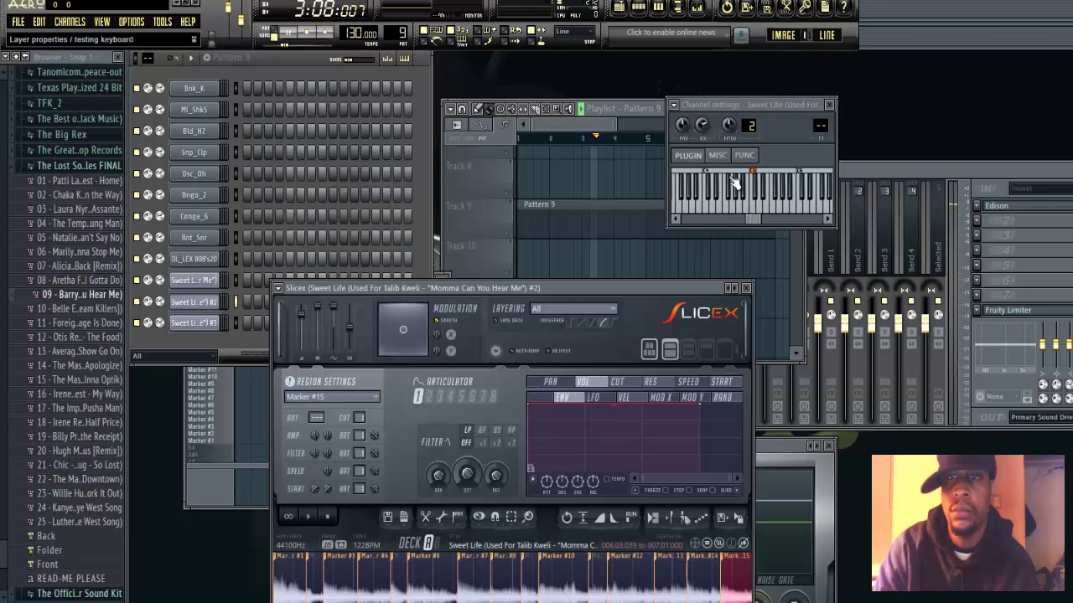
pyautogui.moveTo(817, 125); pyautogui.dragTo(818, 123)
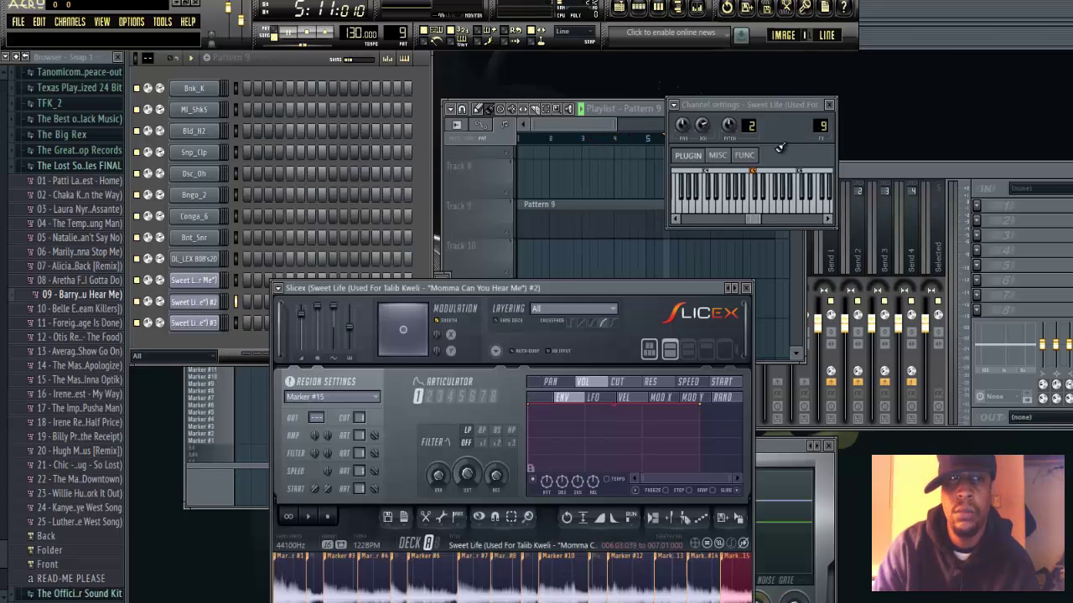
pyautogui.click(208, 307)
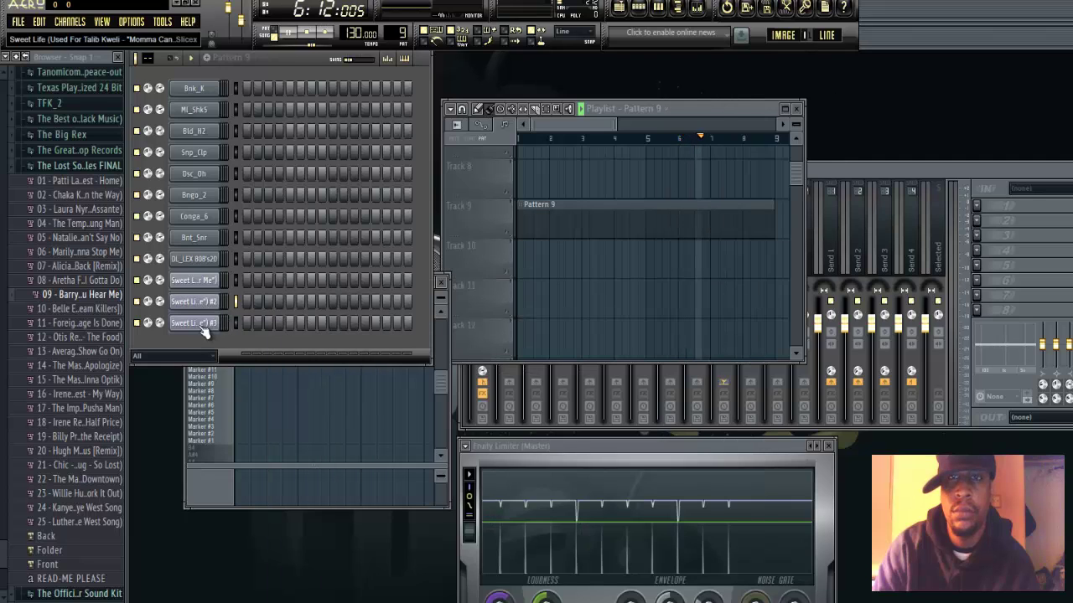
pyautogui.click(202, 304)
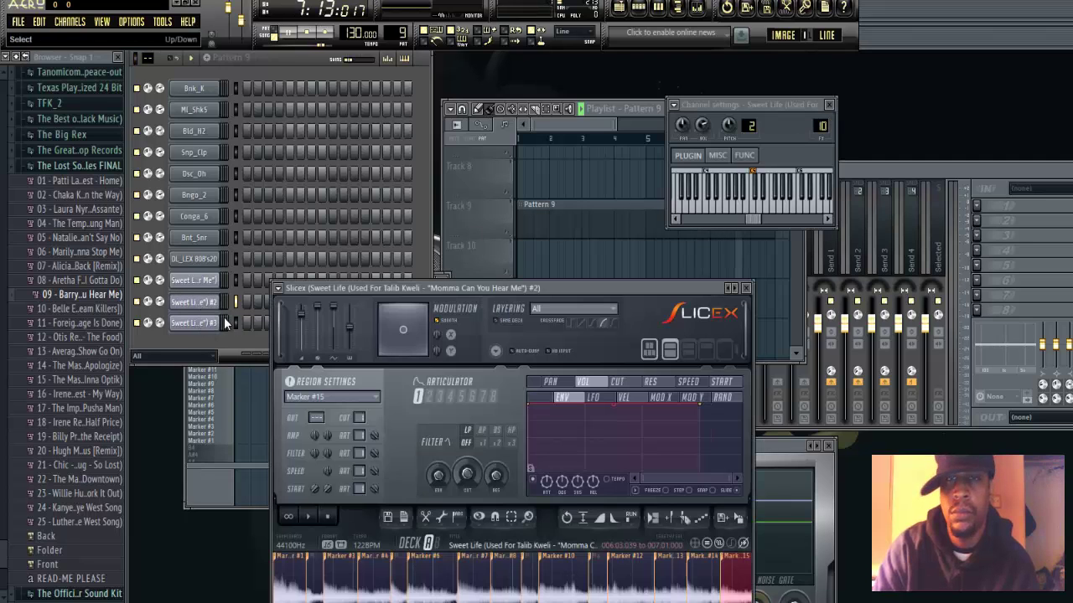
# - Assign the Sweet Life clone #3 to a mixer track and close its channel settings
pyautogui.click(218, 321)
pyautogui.moveTo(807, 122); pyautogui.dragTo(807, 114)
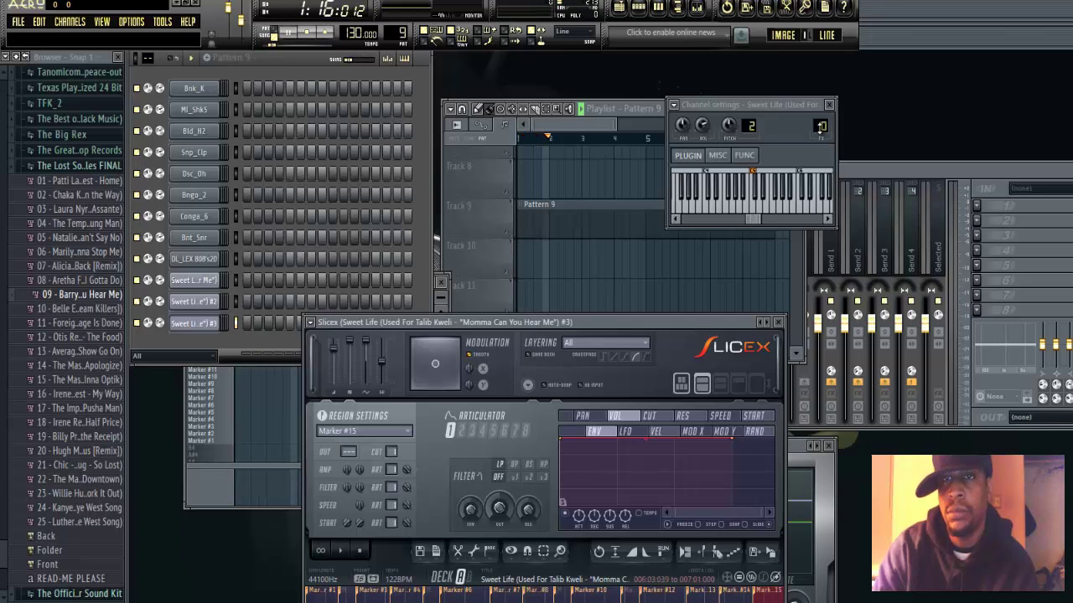
pyautogui.click(829, 104)
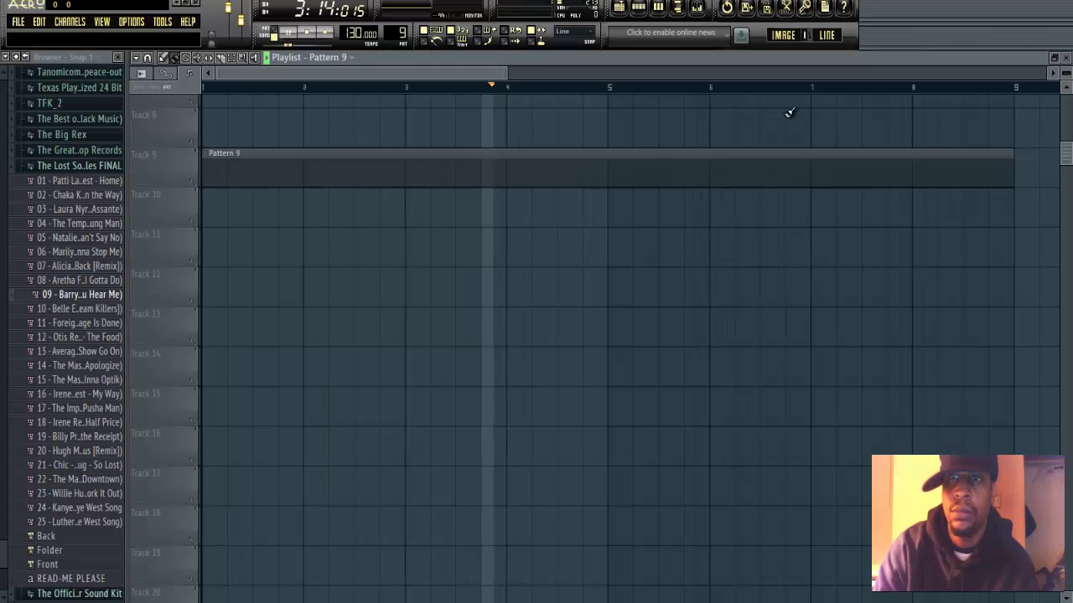
# - Maximize the Playlist, switch to Pattern 8 and place one clip of it on Track 8 at bar 1
pyautogui.click(784, 108)
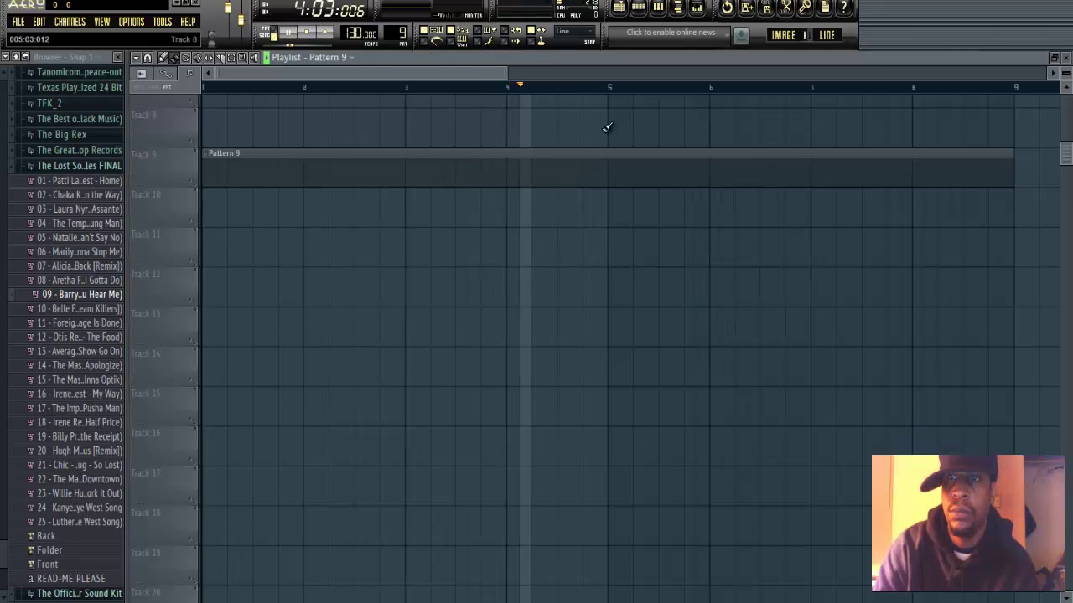
pyautogui.moveTo(1064, 156); pyautogui.dragTo(1068, 130)
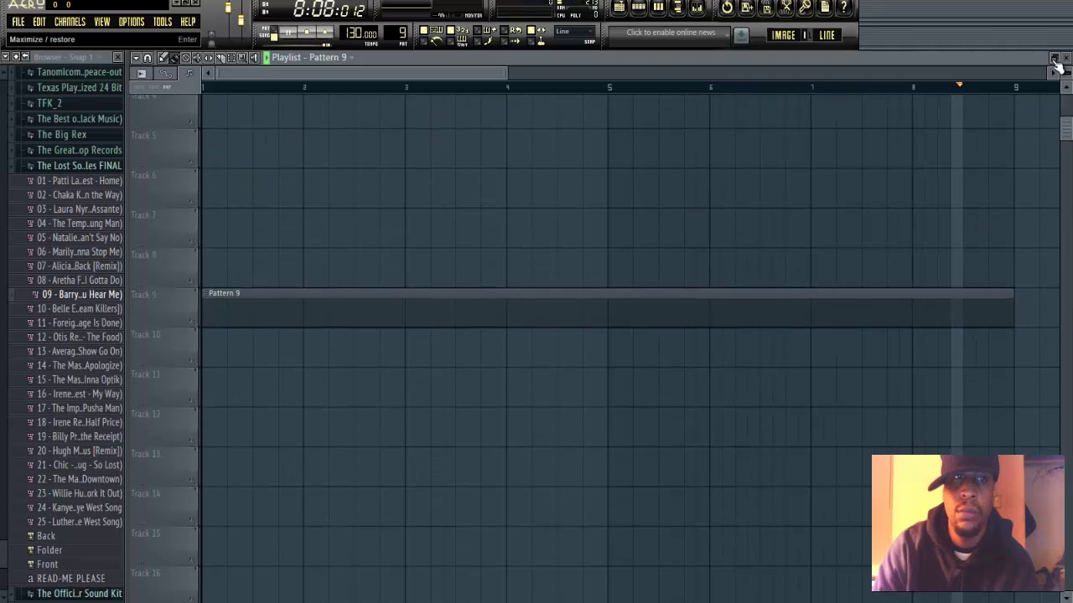
pyautogui.moveTo(402, 37); pyautogui.dragTo(402, 39)
pyautogui.click(225, 256)
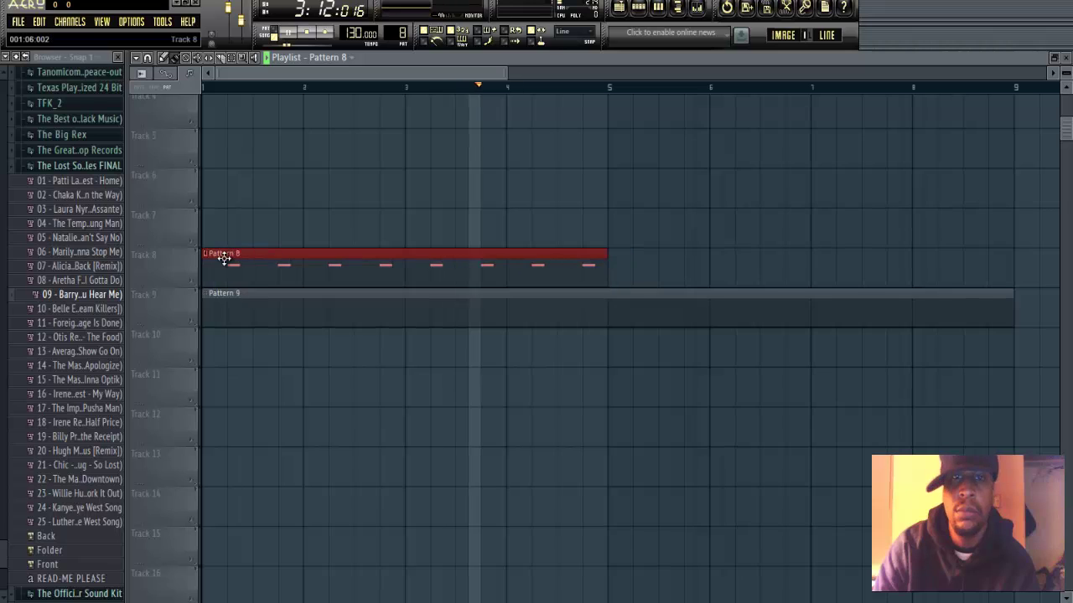
pyautogui.click(613, 259)
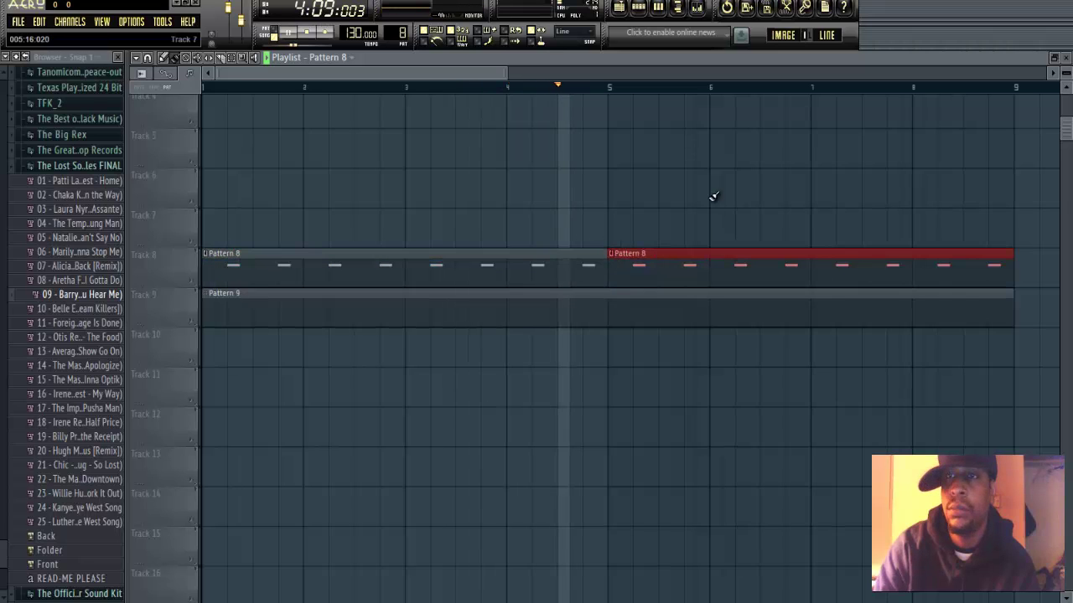
pyautogui.click(1054, 60)
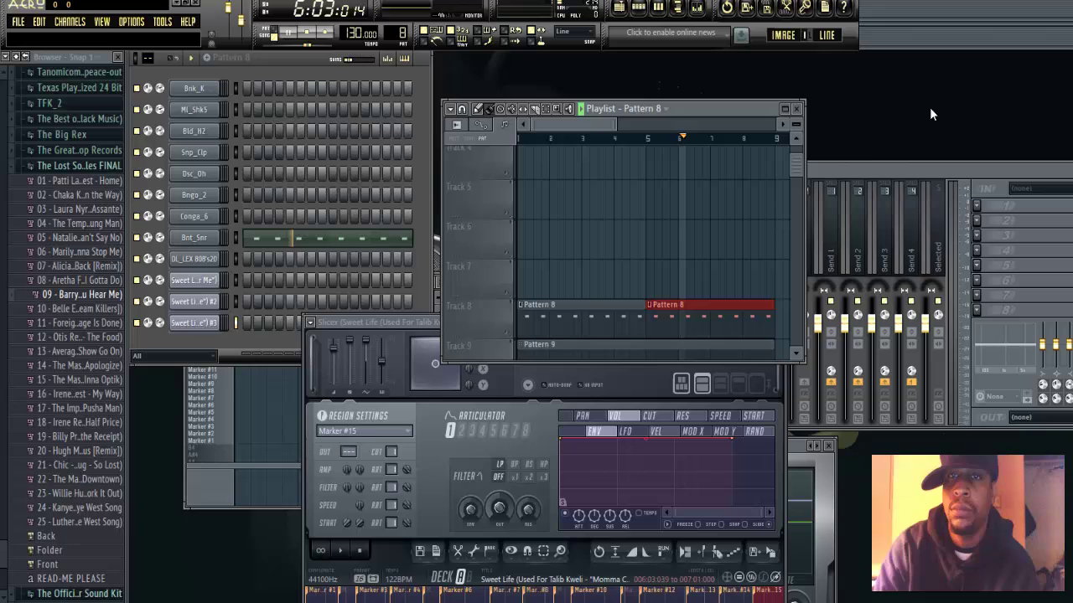
pyautogui.click(793, 108)
pyautogui.rightClick(633, 262)
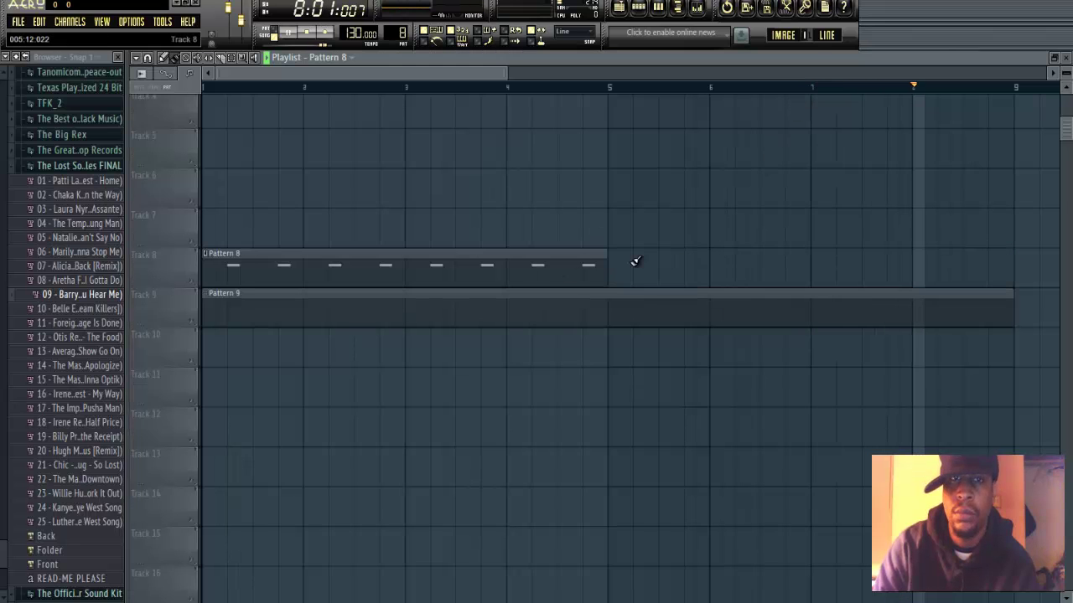
# - Shift the A#4 notes in Pattern 8's Bnt_Snr piano roll so they fall on the middle and start of the bars
pyautogui.doubleClick(495, 261)
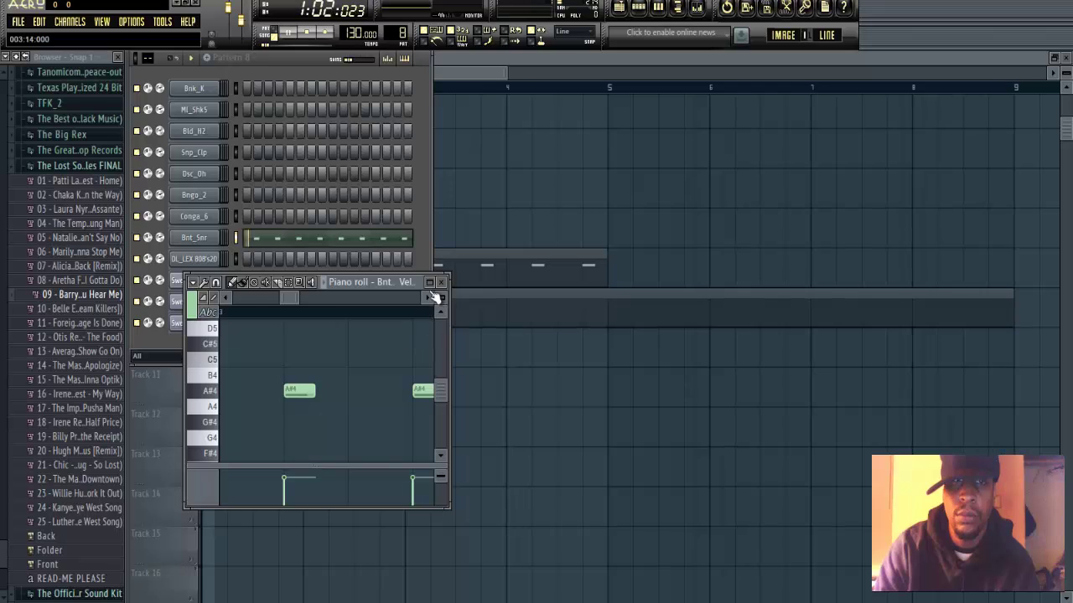
pyautogui.click(429, 281)
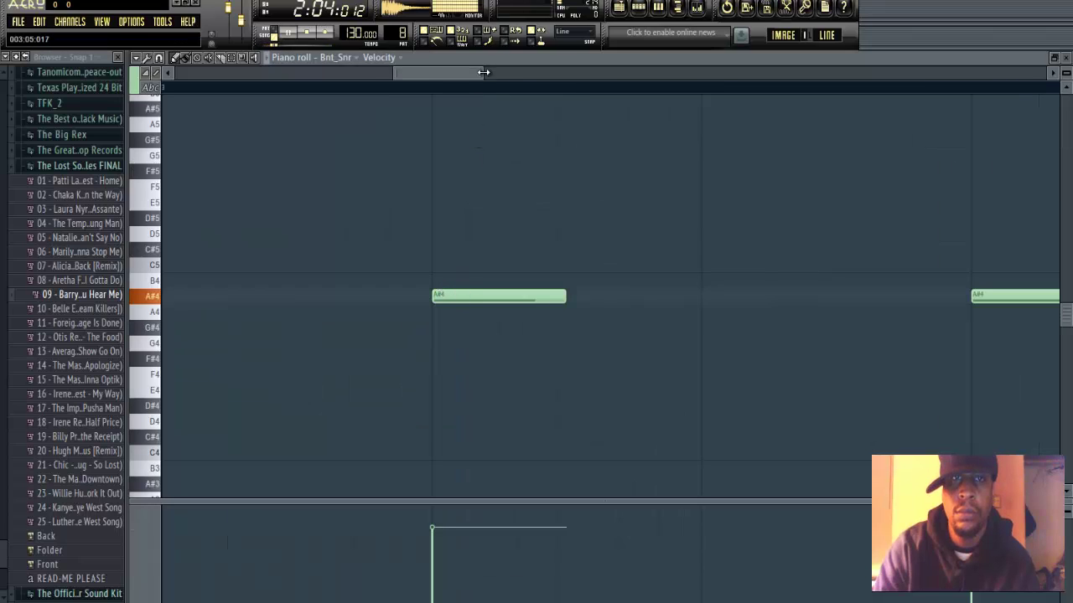
pyautogui.moveTo(483, 72); pyautogui.dragTo(745, 72)
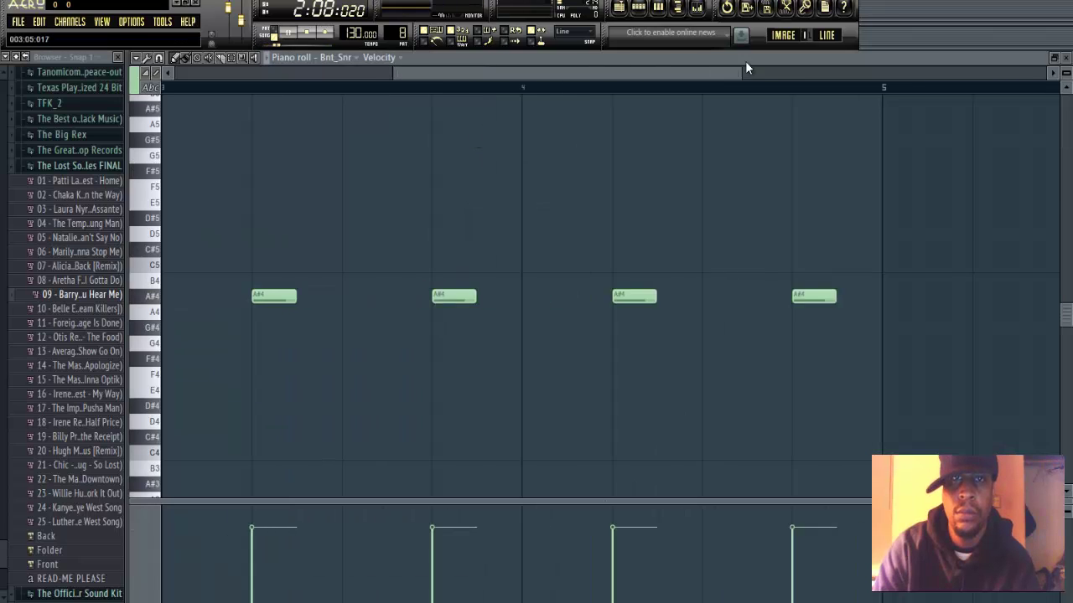
pyautogui.rightClick(249, 297)
pyautogui.press('space')
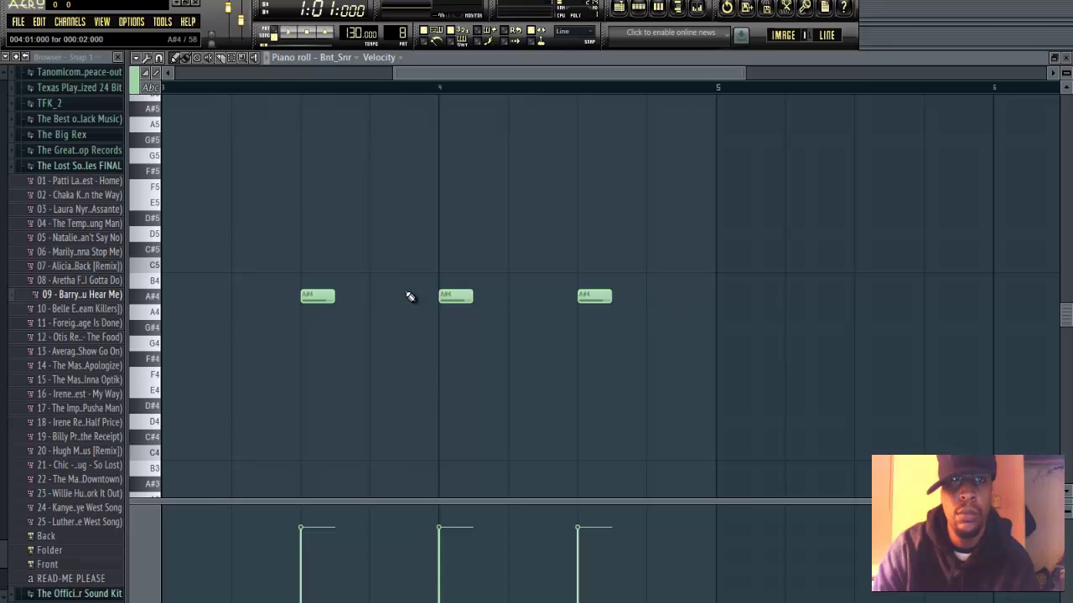
pyautogui.moveTo(424, 75); pyautogui.dragTo(170, 83)
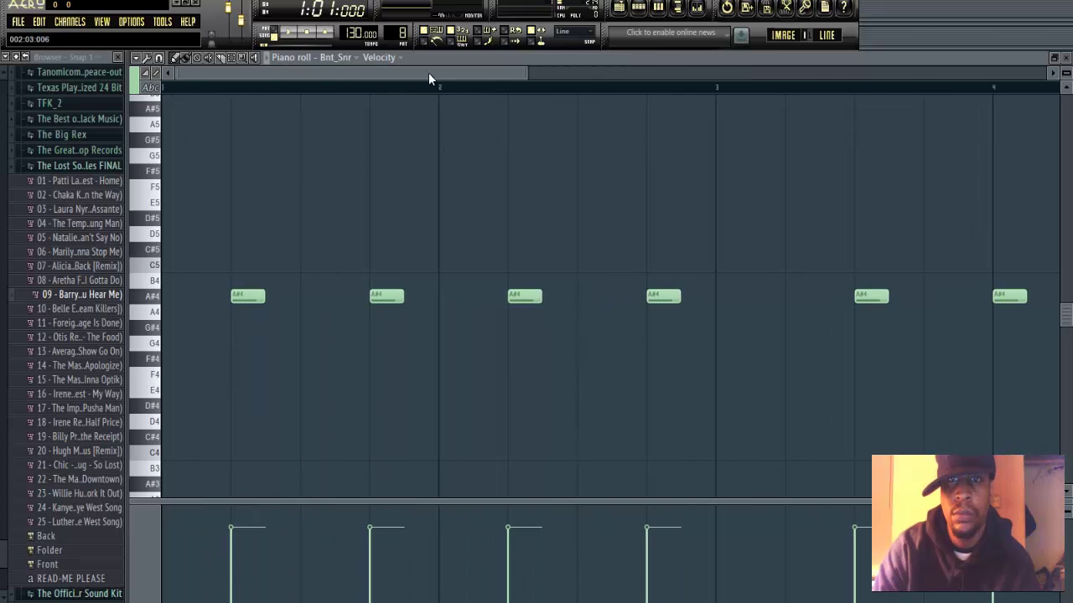
pyautogui.moveTo(428, 74); pyautogui.dragTo(185, 97)
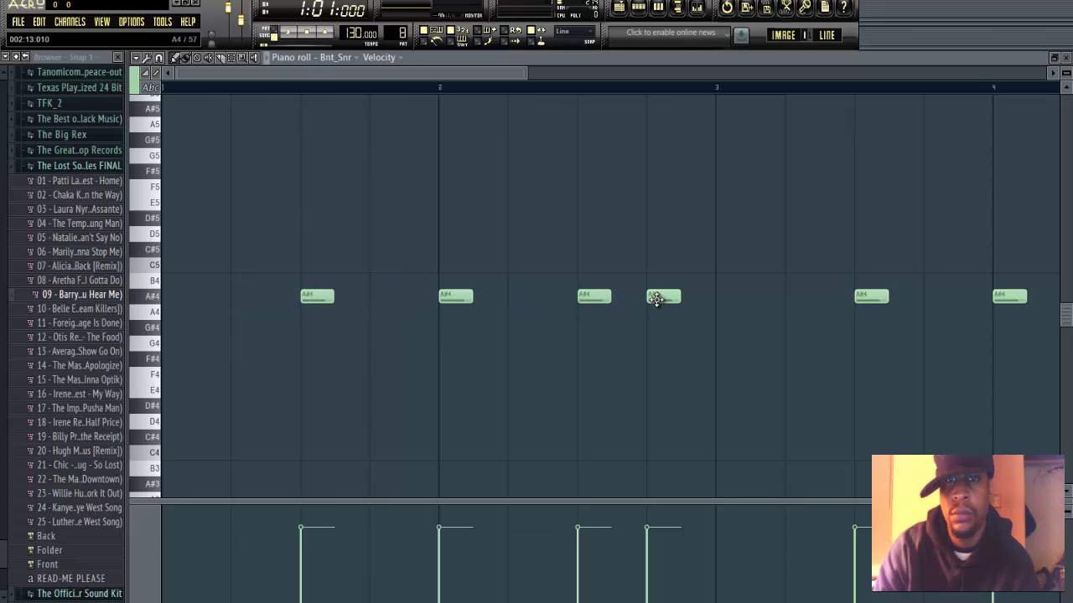
pyautogui.press('space')
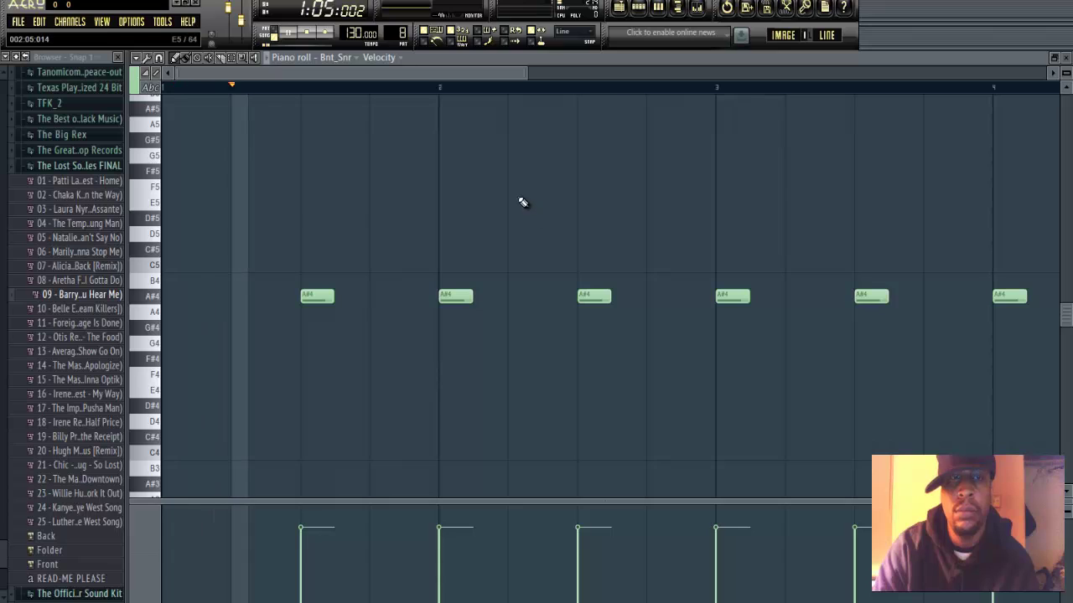
# - Delete the Bnt_Snr notes at the start of bars 2, 3 and 4, leaving one mid-bar hit per bar, and return to the Playlist
pyautogui.rightClick(457, 296)
pyautogui.press('space')
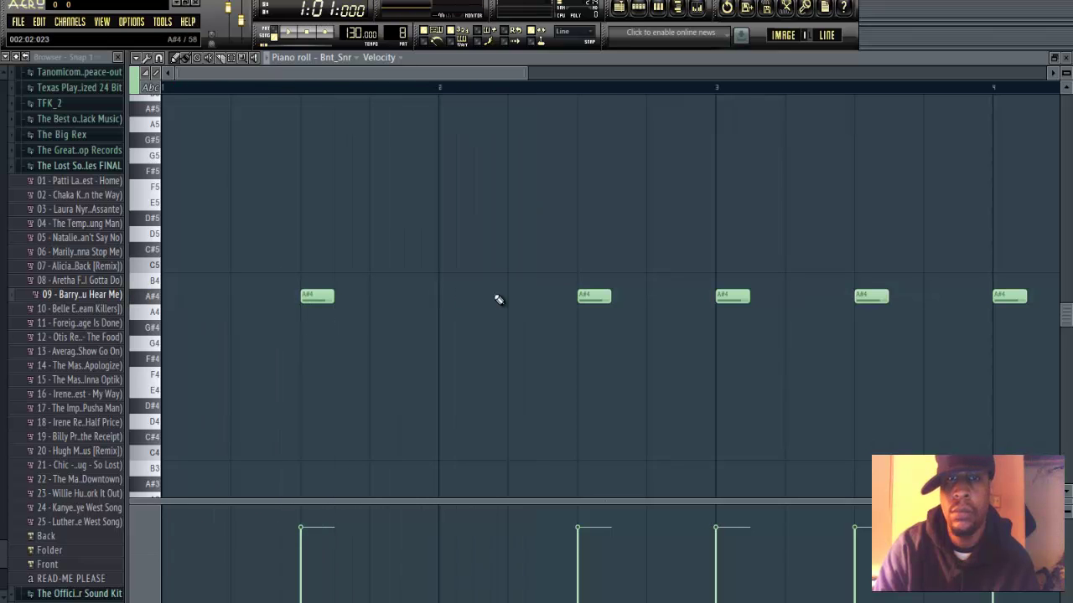
pyautogui.press('space')
pyautogui.rightClick(732, 297)
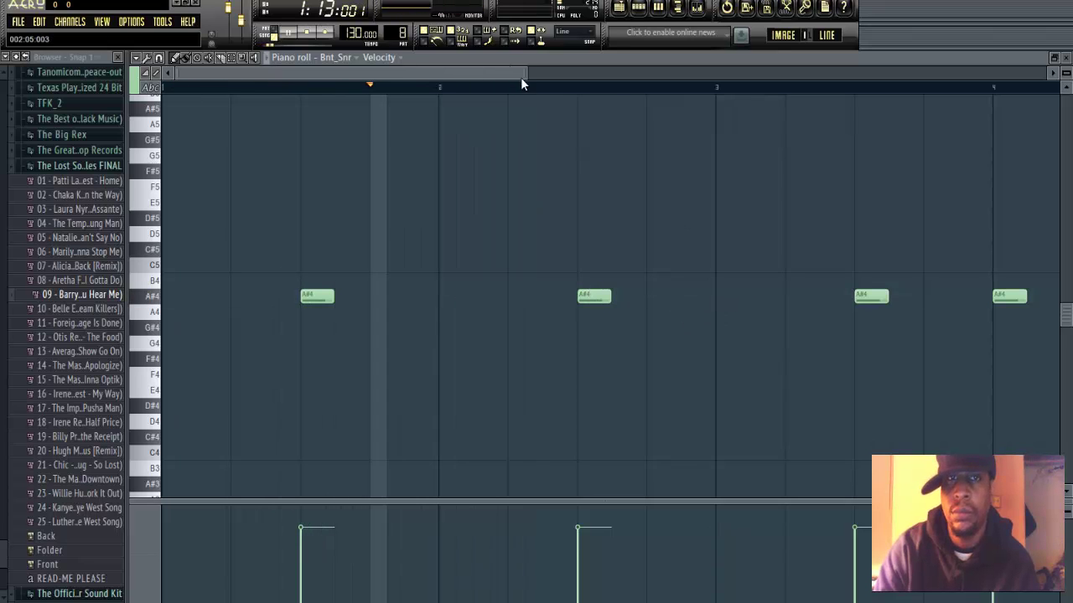
pyautogui.moveTo(528, 76); pyautogui.dragTo(661, 76)
pyautogui.moveTo(573, 75); pyautogui.dragTo(674, 76)
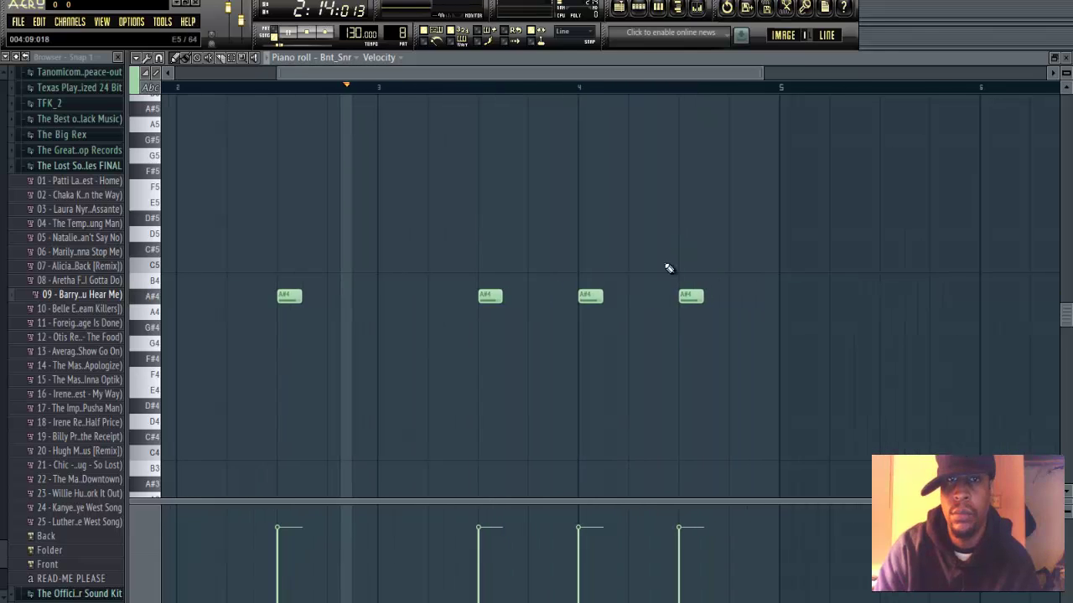
pyautogui.moveTo(599, 75); pyautogui.dragTo(694, 75)
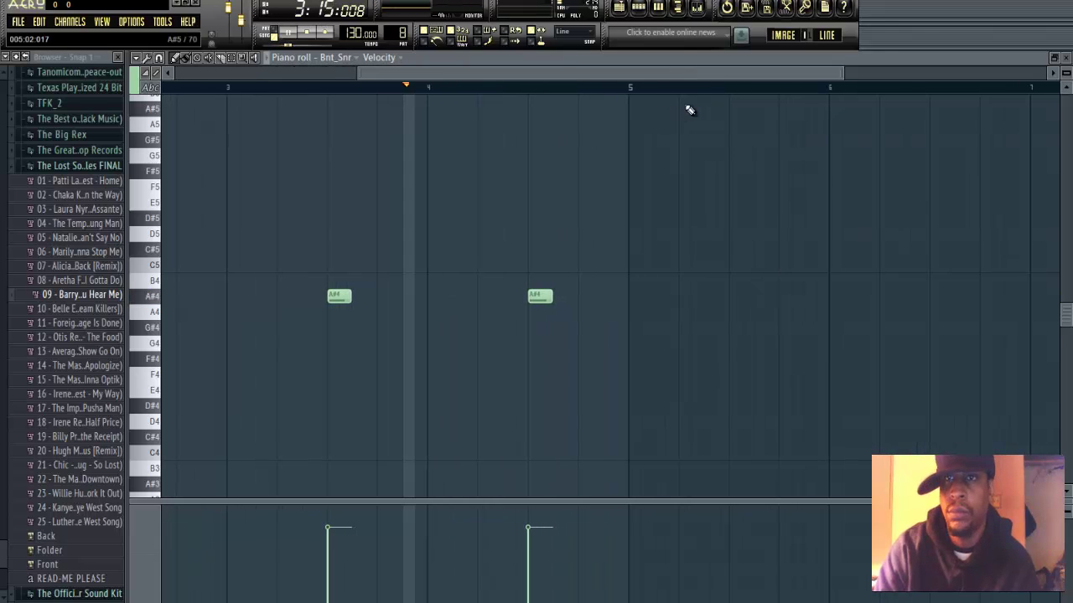
pyautogui.click(1054, 58)
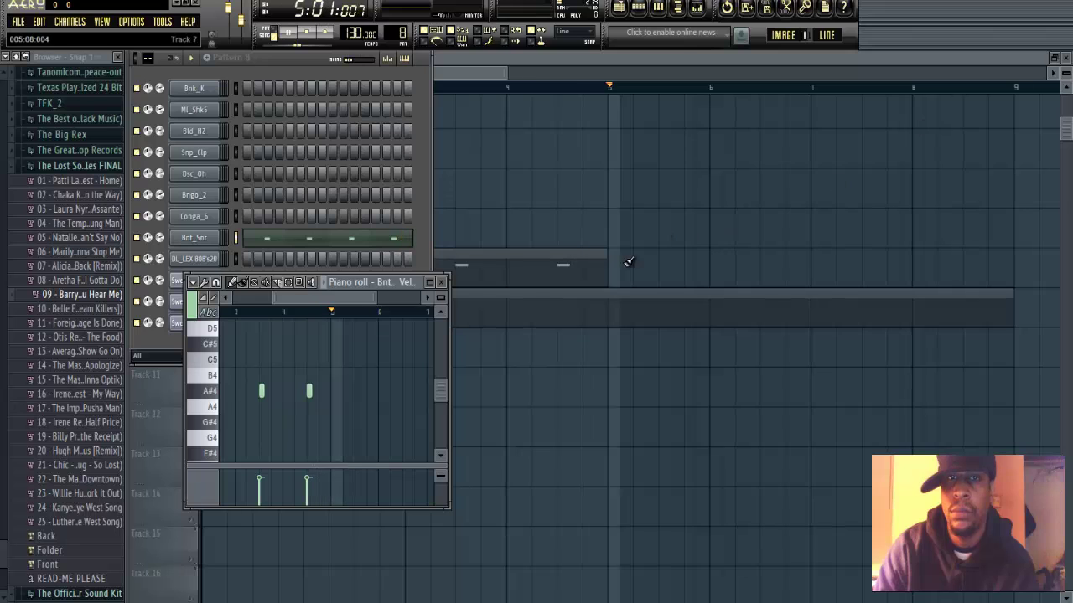
pyautogui.click(593, 255)
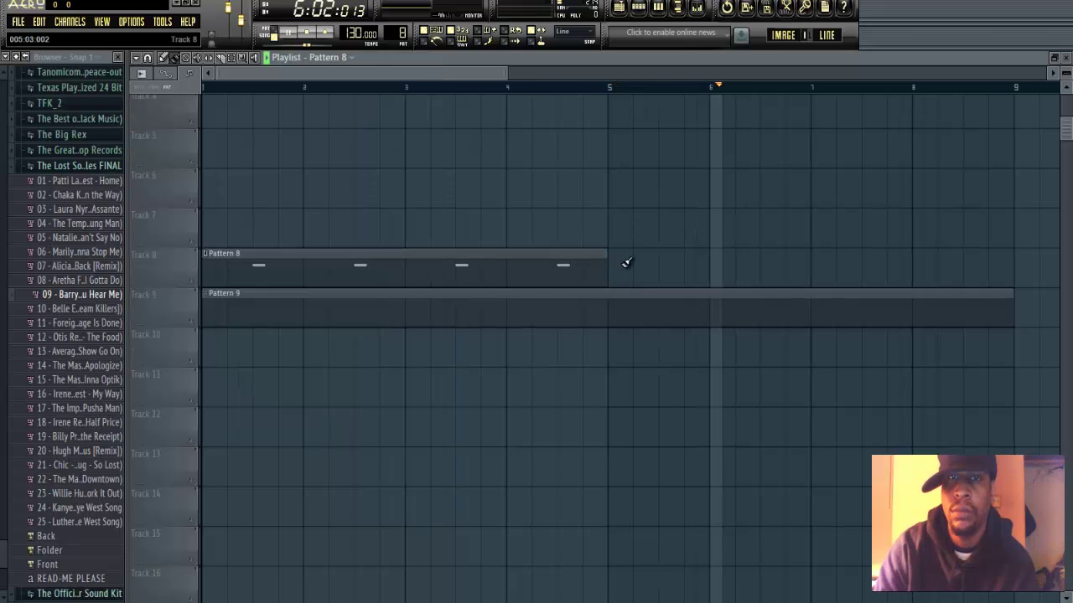
# - Place a second Pattern 8 clip at bar 5 on Track 8, directly after the first one
pyautogui.click(646, 254)
pyautogui.moveTo(509, 72); pyautogui.dragTo(727, 70)
# - Open the original Sweet Life channel's piano roll in Pattern 9, maximized, and add a Marker #15 note at the start of bar 1
pyautogui.doubleClick(364, 301)
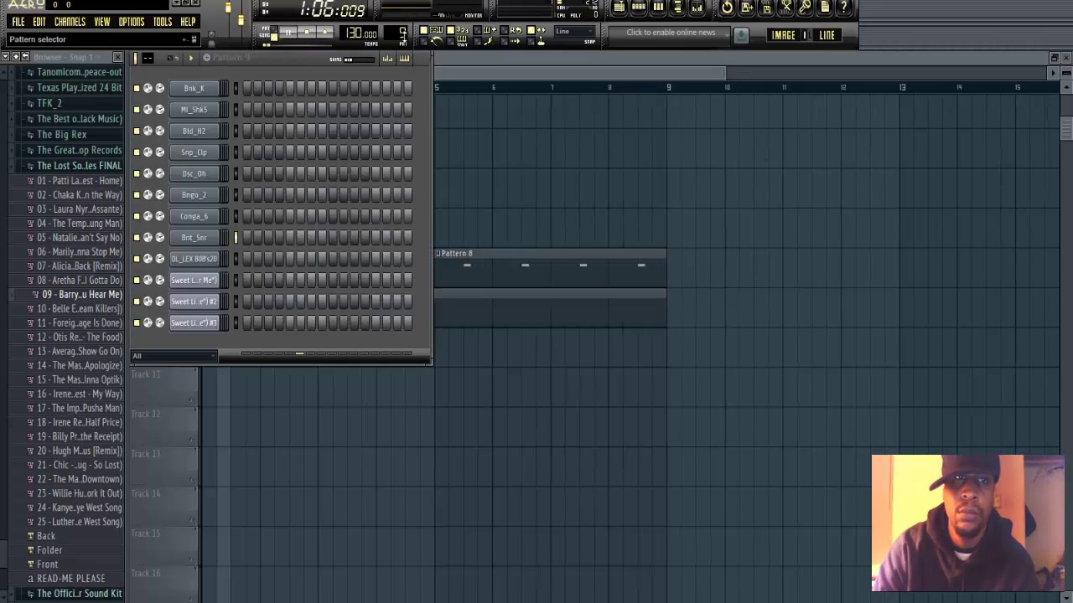
pyautogui.rightClick(204, 280)
pyautogui.click(244, 281)
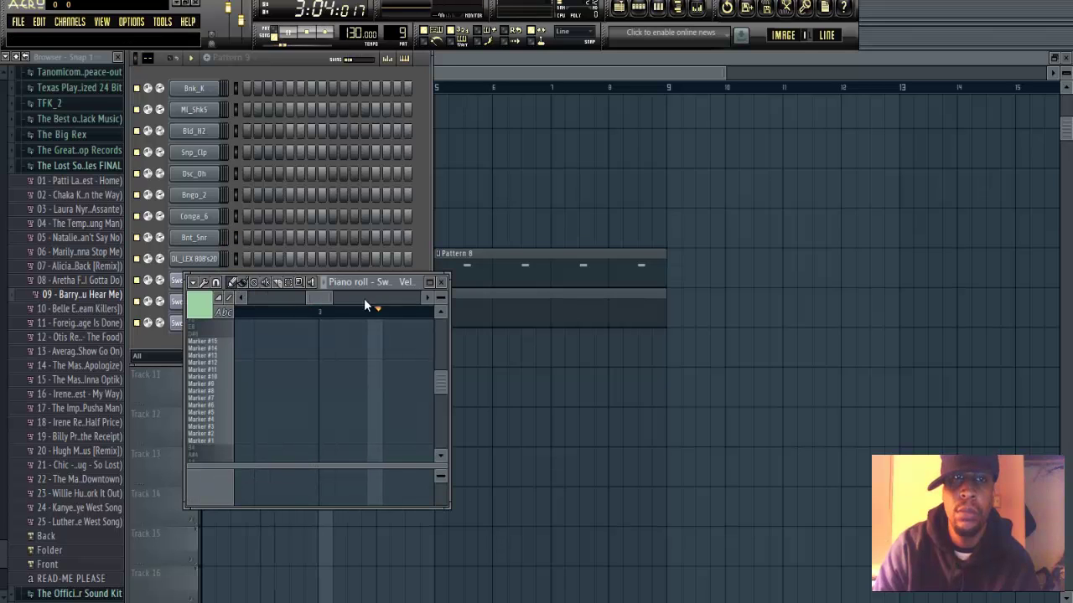
pyautogui.click(429, 285)
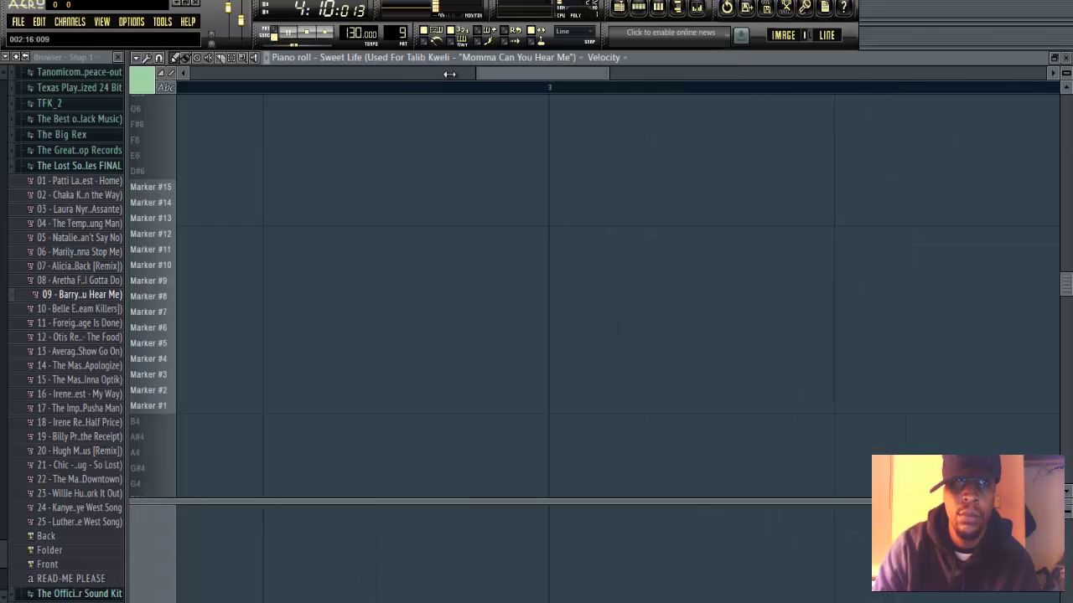
pyautogui.moveTo(449, 74); pyautogui.dragTo(193, 86)
pyautogui.press('space')
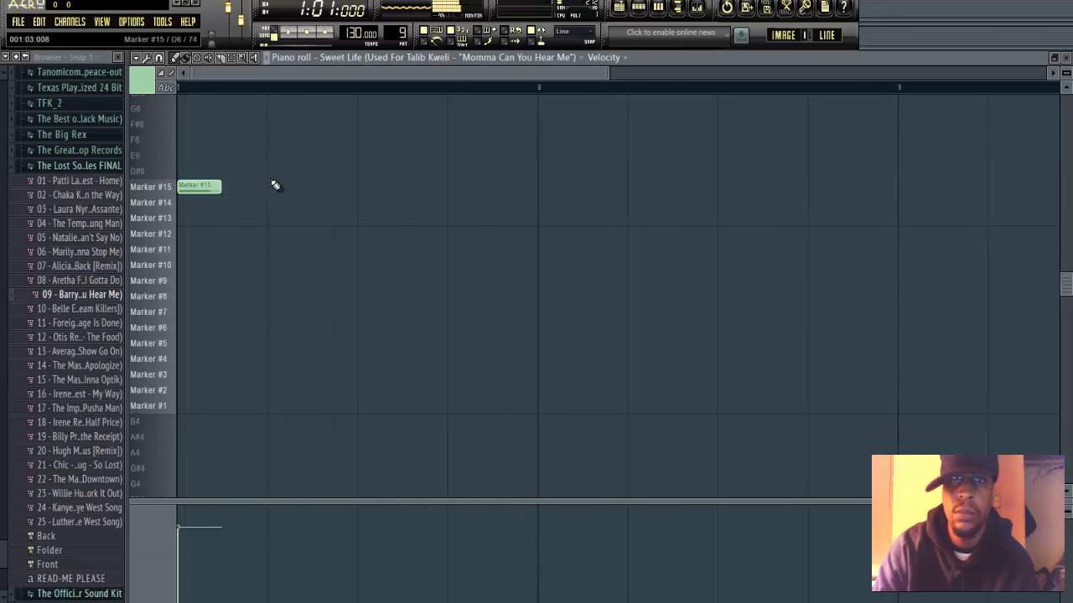
pyautogui.moveTo(612, 74); pyautogui.dragTo(892, 74)
pyautogui.press('space')
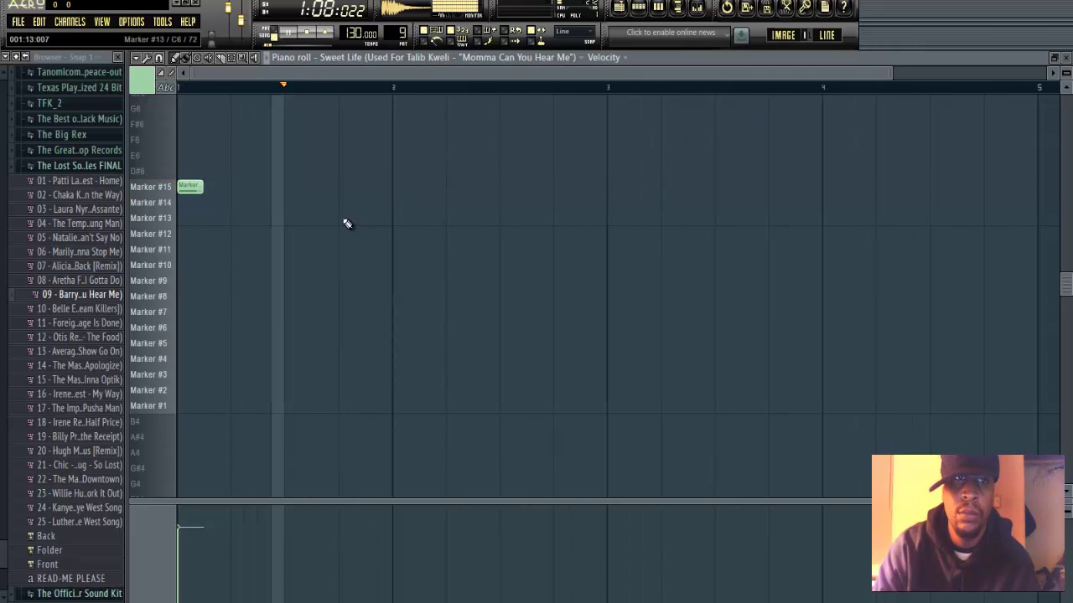
# - Try the Marker #15, #13, #12, #1 and #2 slices as the second note around beat 2 of bar 1, listening to each
pyautogui.press('space')
pyautogui.press('space')
pyautogui.click(246, 194)
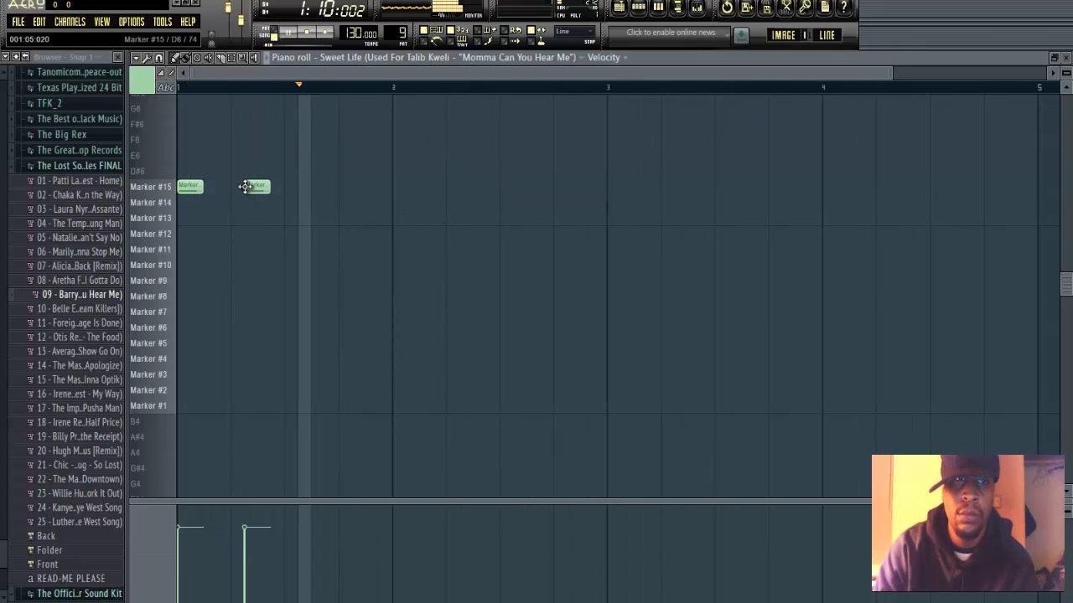
pyautogui.moveTo(245, 195); pyautogui.dragTo(247, 217)
pyautogui.rightClick(245, 220)
pyautogui.press('space')
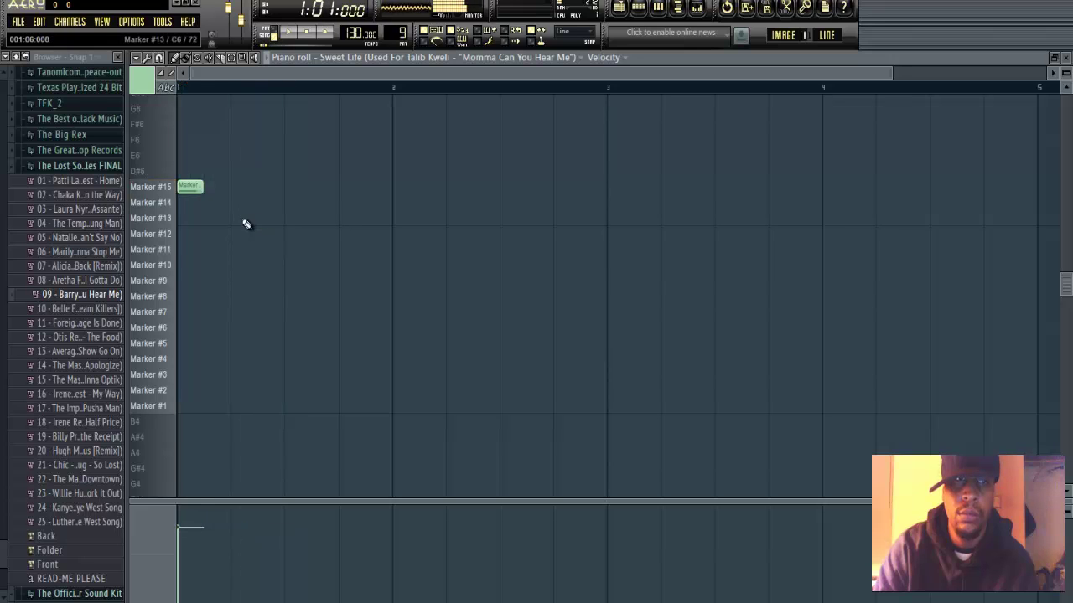
pyautogui.press('space')
pyautogui.rightClick(240, 219)
pyautogui.press('space')
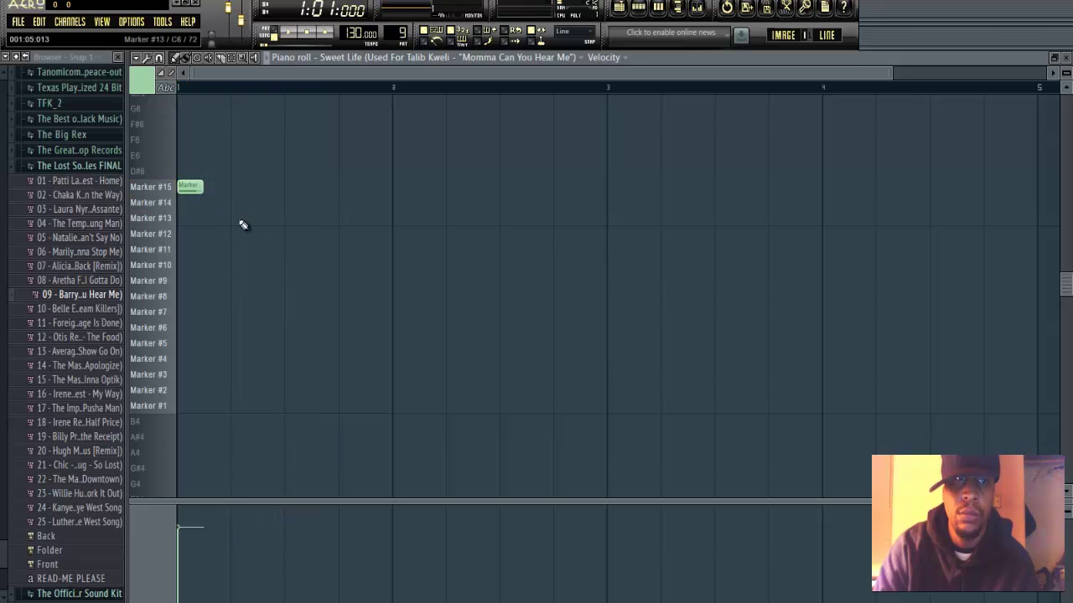
pyautogui.press('space')
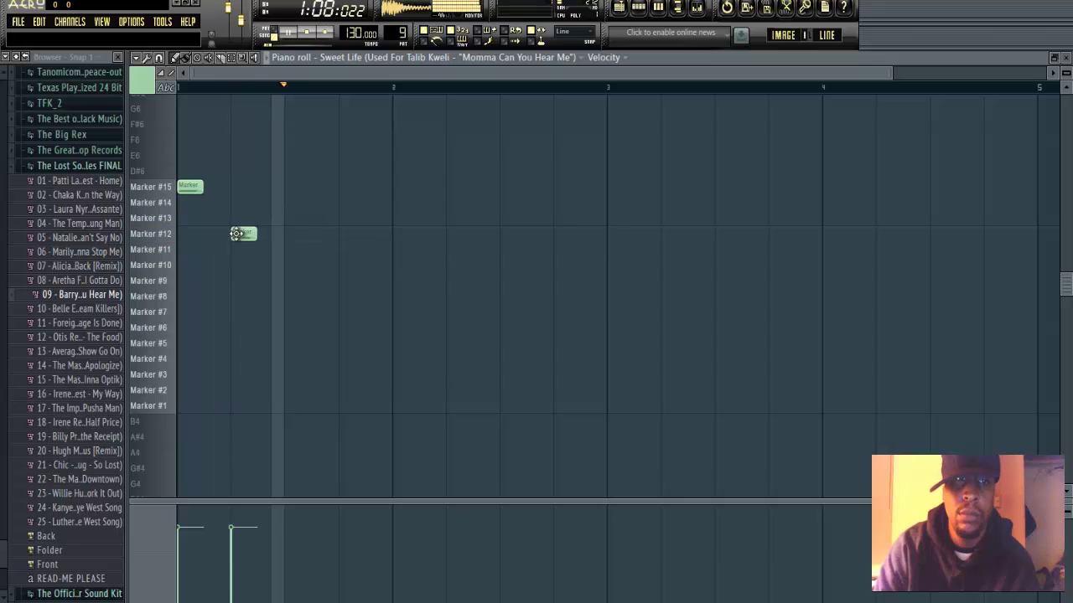
pyautogui.click(240, 407)
pyautogui.press('space')
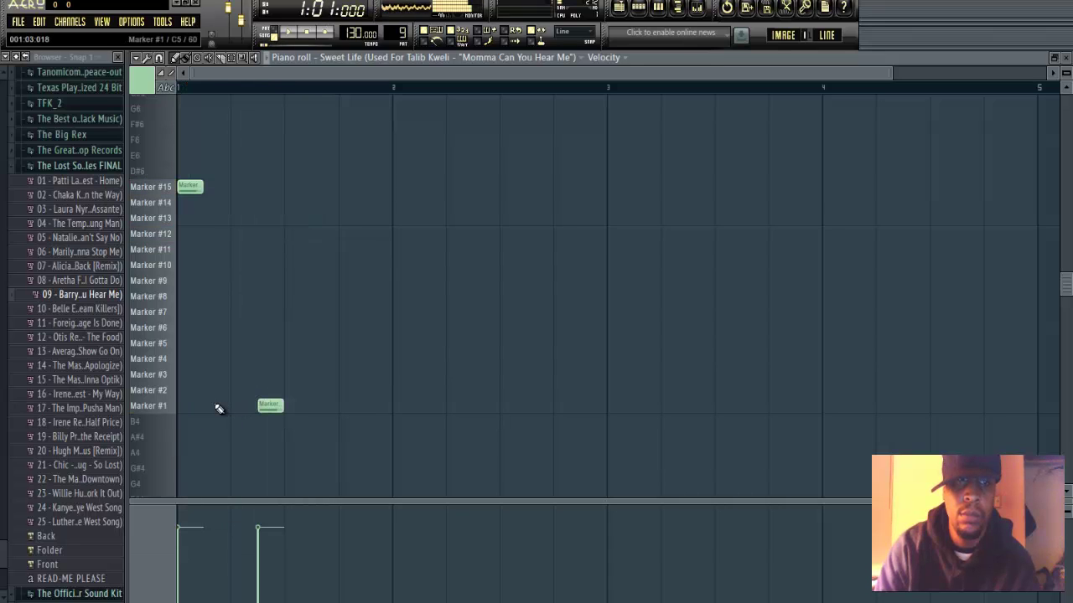
pyautogui.rightClick(260, 405)
pyautogui.press('space')
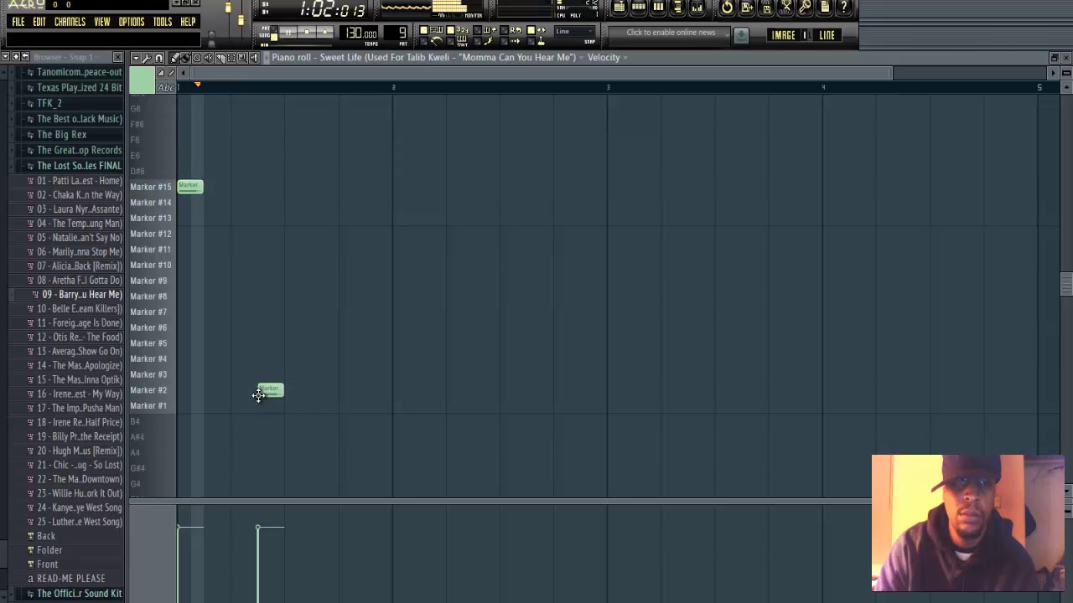
pyautogui.press('space')
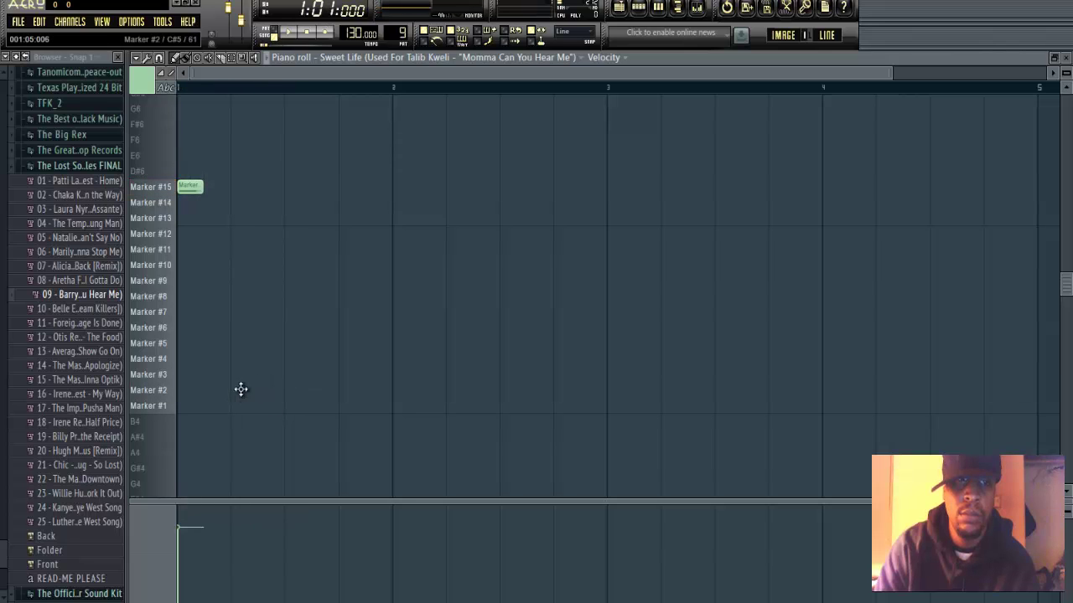
# - Place a Marker #2 note on beat 2 of bar 1 and play the pattern from the start
pyautogui.press('space')
pyautogui.click(237, 389)
pyautogui.press('space')
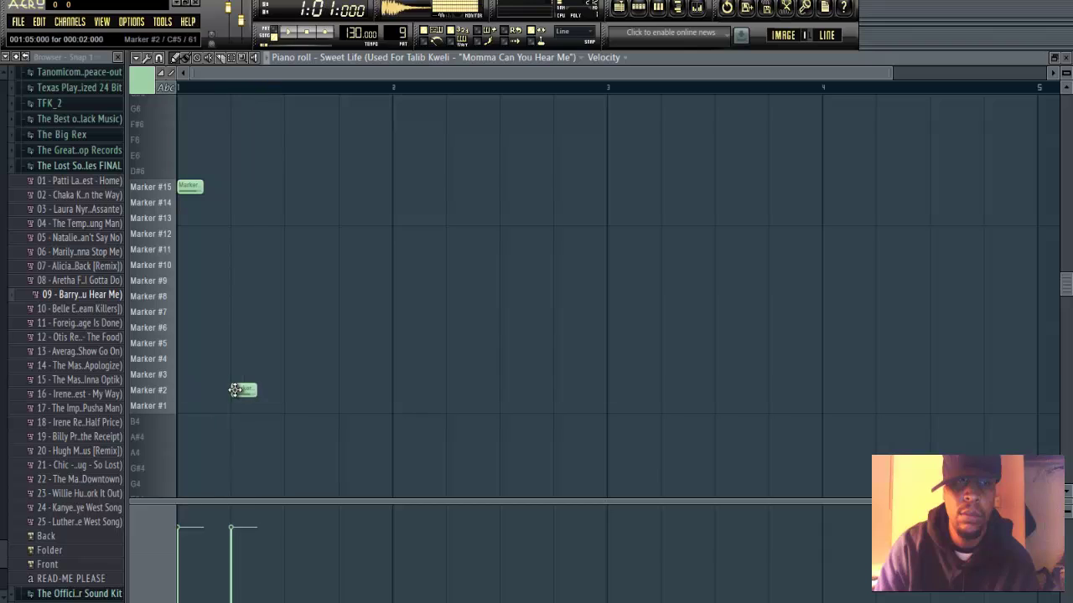
pyautogui.press('space')
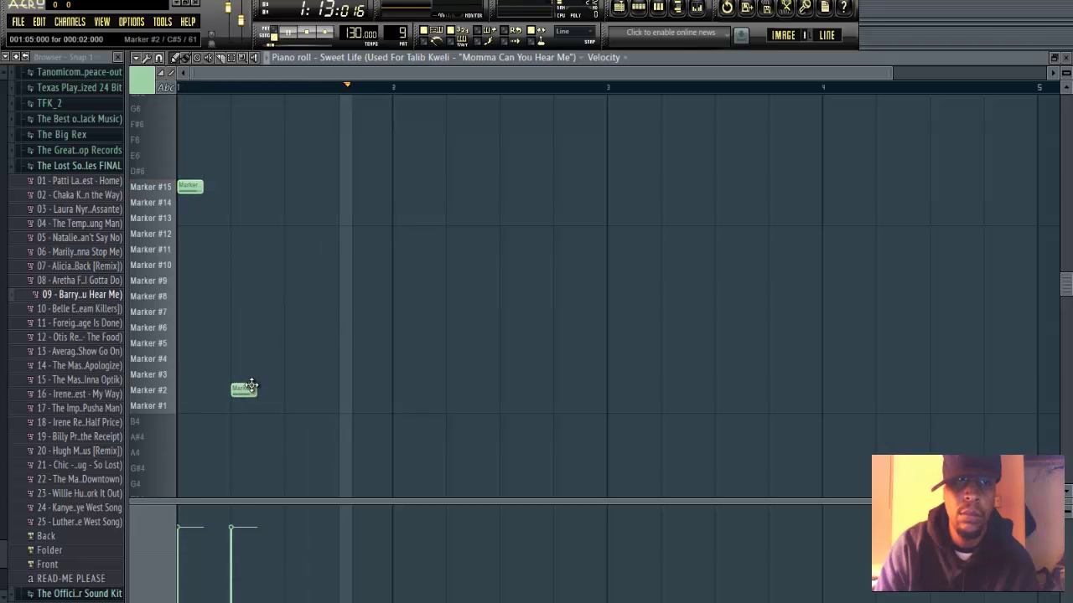
# - Try slices between Marker #3 and Marker #9 as the third note around beat 3 of bar 1, listening to each
pyautogui.click(273, 281)
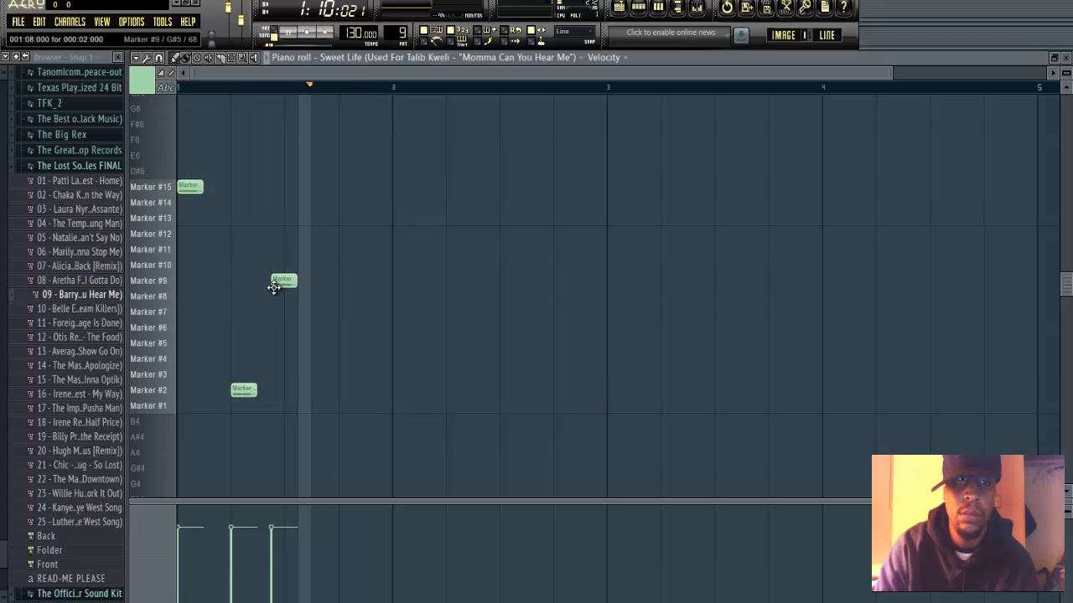
pyautogui.press('space')
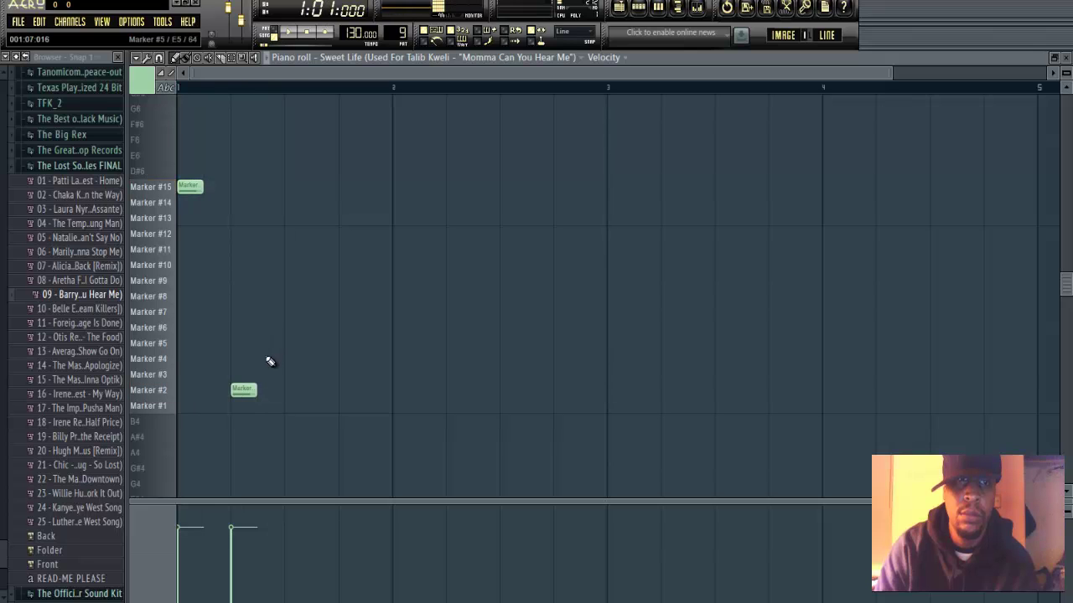
pyautogui.press('space')
pyautogui.moveTo(264, 362); pyautogui.dragTo(262, 374)
pyautogui.press('space')
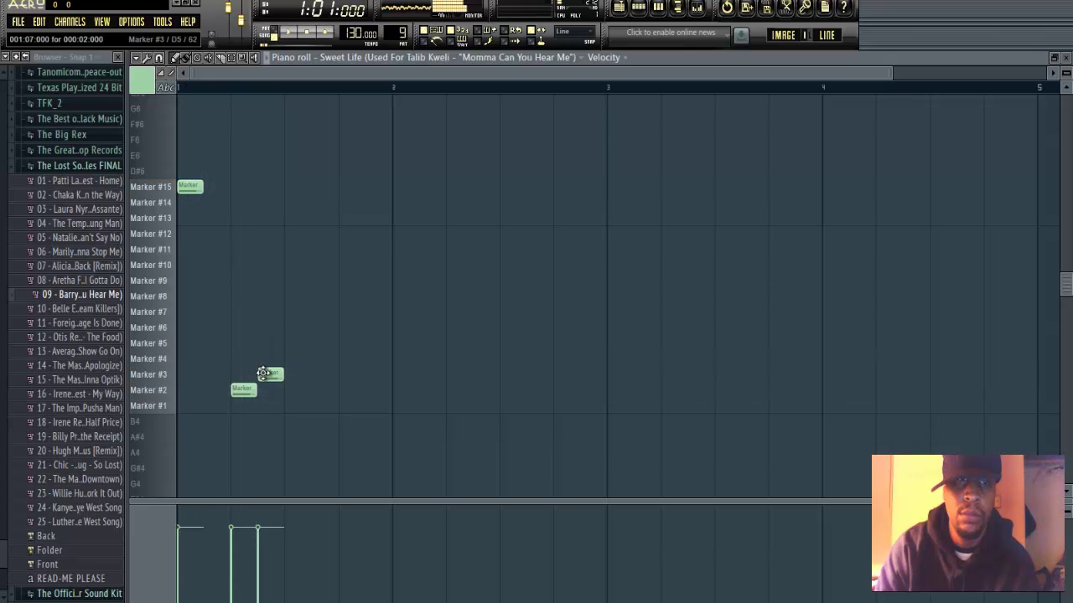
pyautogui.press('space')
pyautogui.click(287, 374)
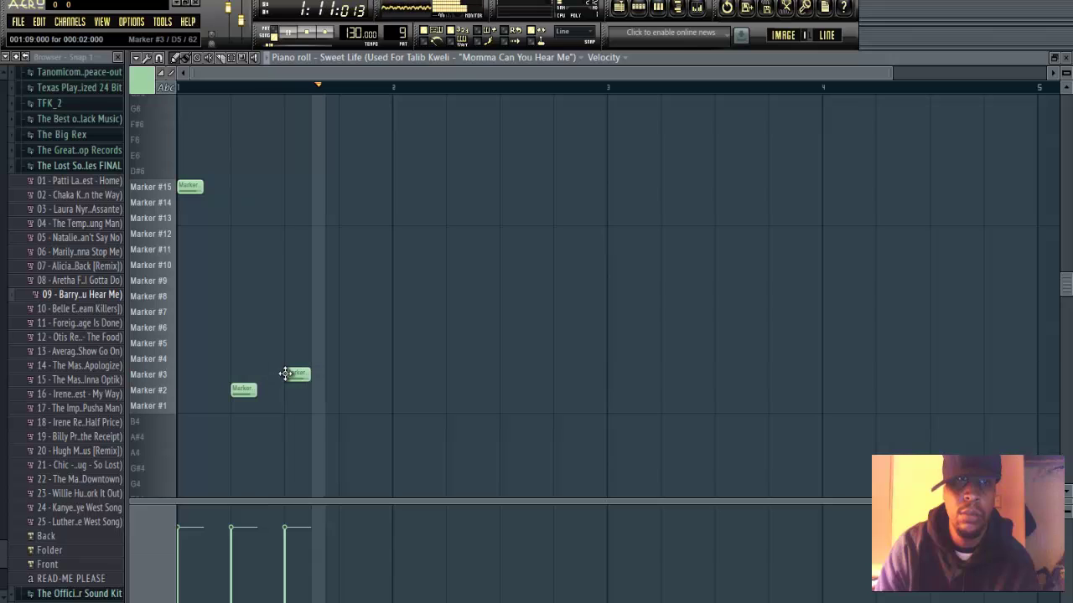
pyautogui.press('space')
pyautogui.click(291, 360)
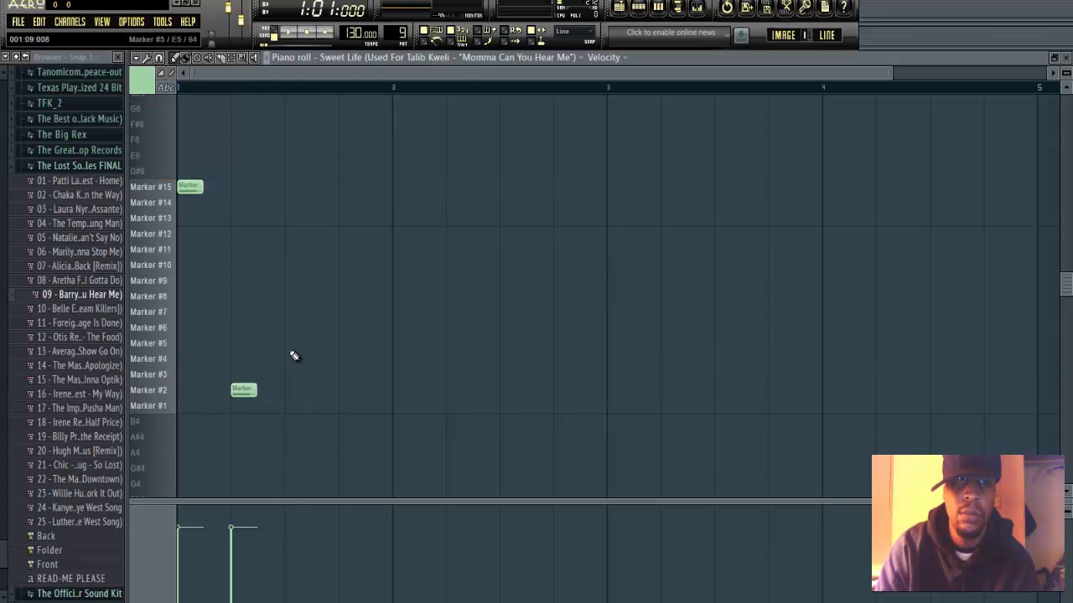
pyautogui.press('space')
pyautogui.moveTo(292, 345)
pyautogui.mouseDown()
pyautogui.moveTo(296, 327)
pyautogui.moveTo(287, 329)
pyautogui.mouseUp()
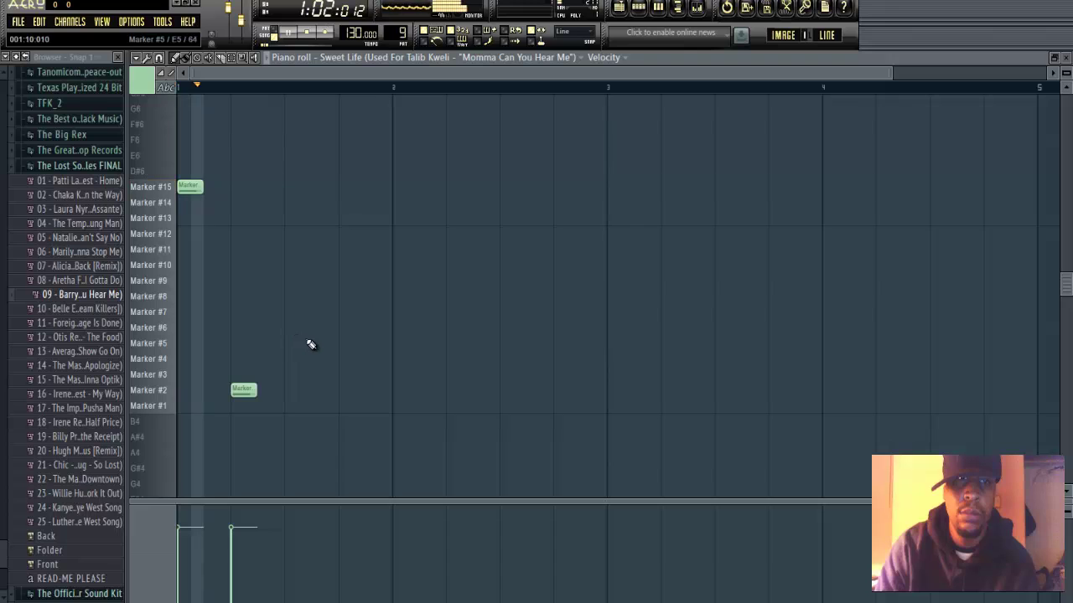
pyautogui.click(316, 330)
pyautogui.press('space')
pyautogui.rightClick(316, 331)
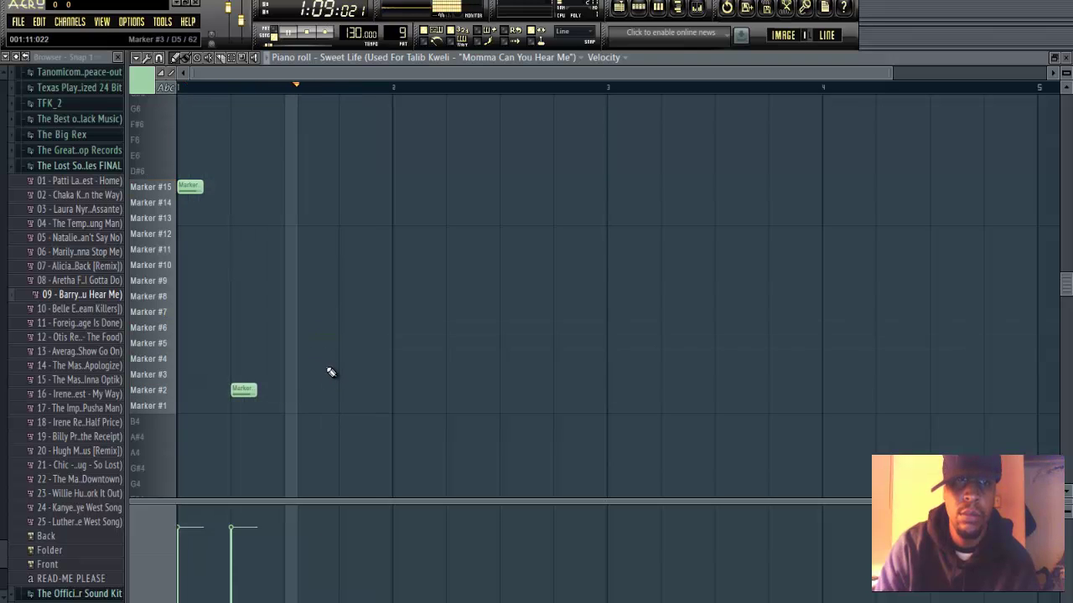
# - Place a Marker #3 note on beat 4 of bar 1 and try a Marker #6 note at the start of bar 2
pyautogui.click(342, 360)
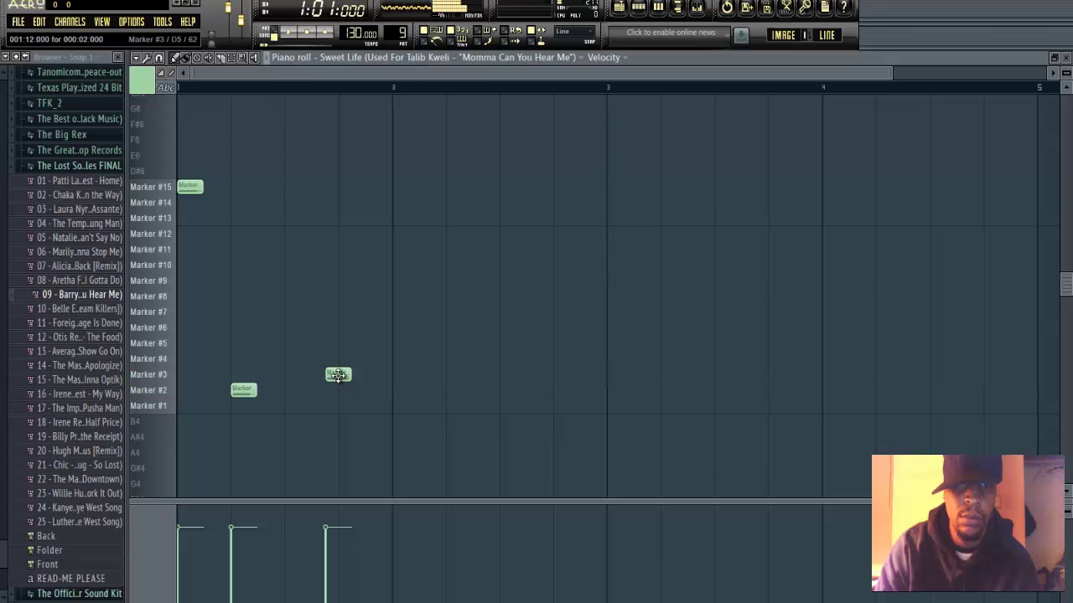
pyautogui.click(394, 331)
pyautogui.press('space')
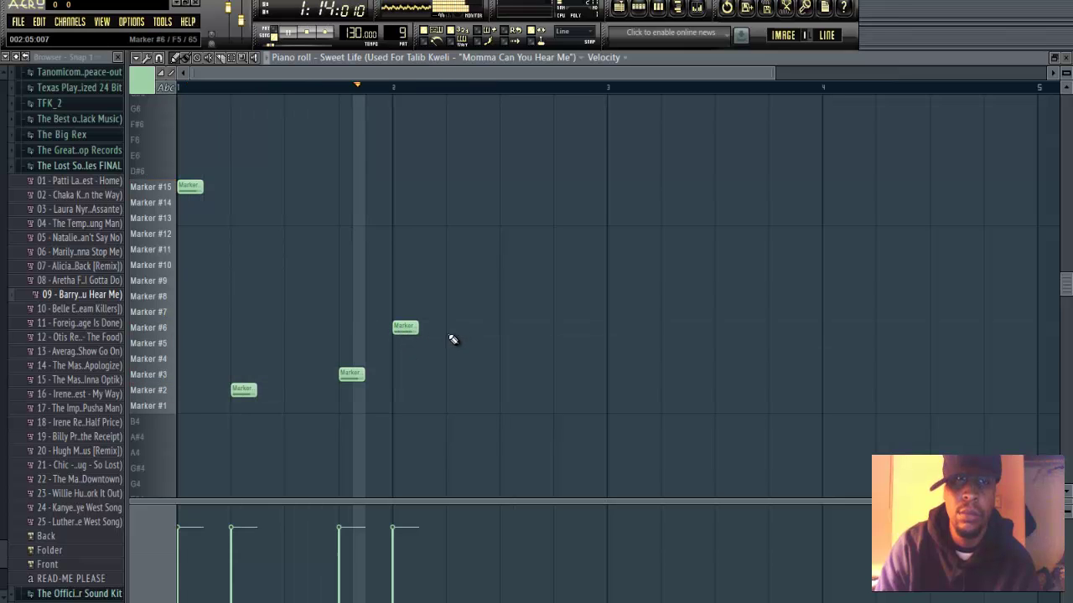
# - Remove the Marker #6 note, try Marker #3 on beat 2 of bar 2, and use a Marker #2 note there instead
pyautogui.press('space')
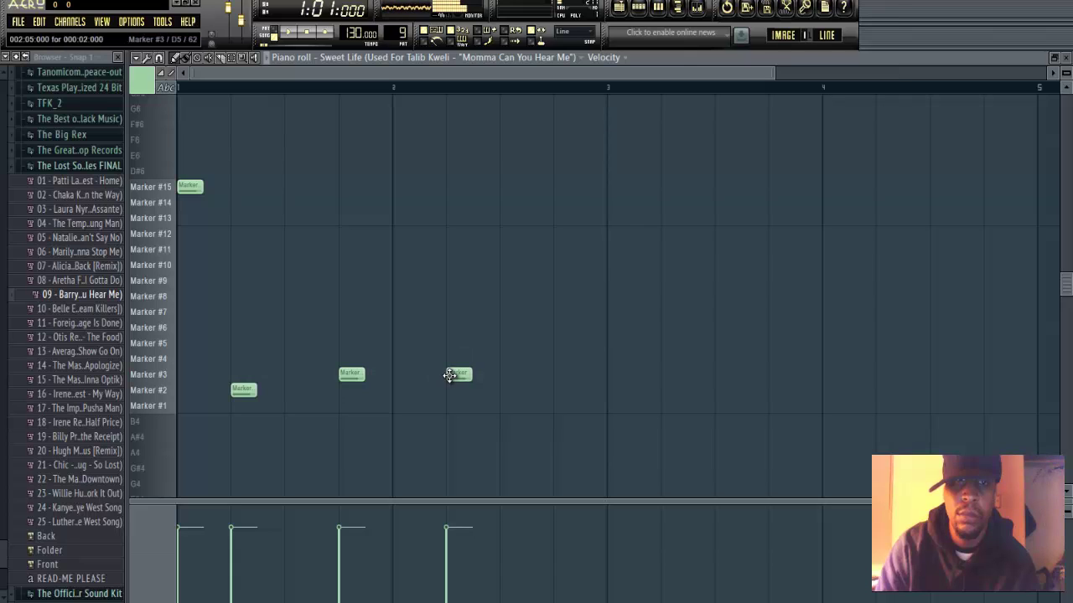
pyautogui.press('space')
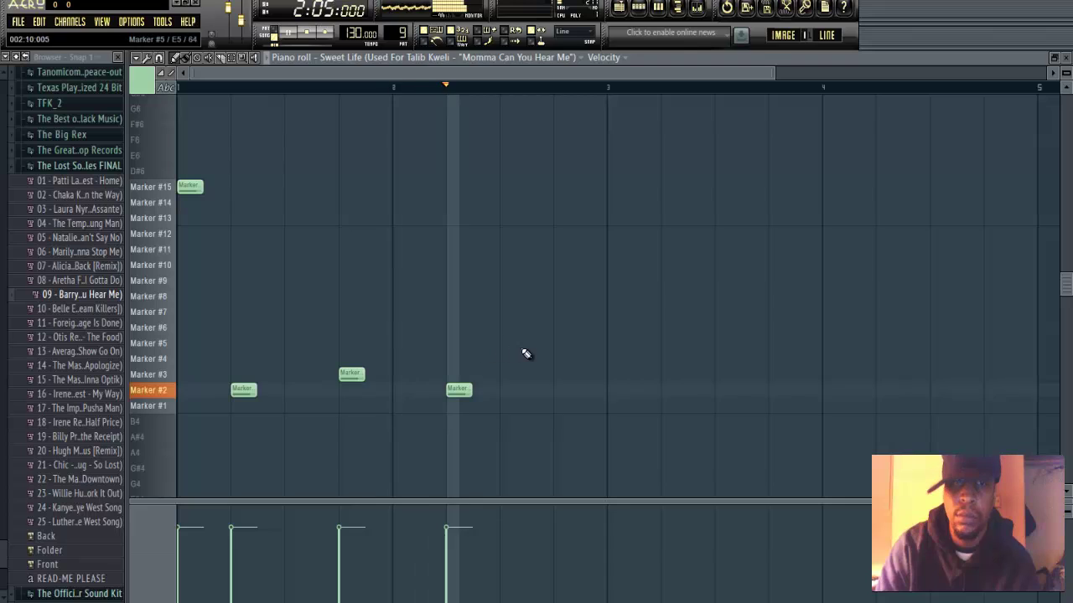
# - Place a Marker #4 note on beat 3 of bar 2 and play the two-bar slice sequence back to check its timing
pyautogui.press('space')
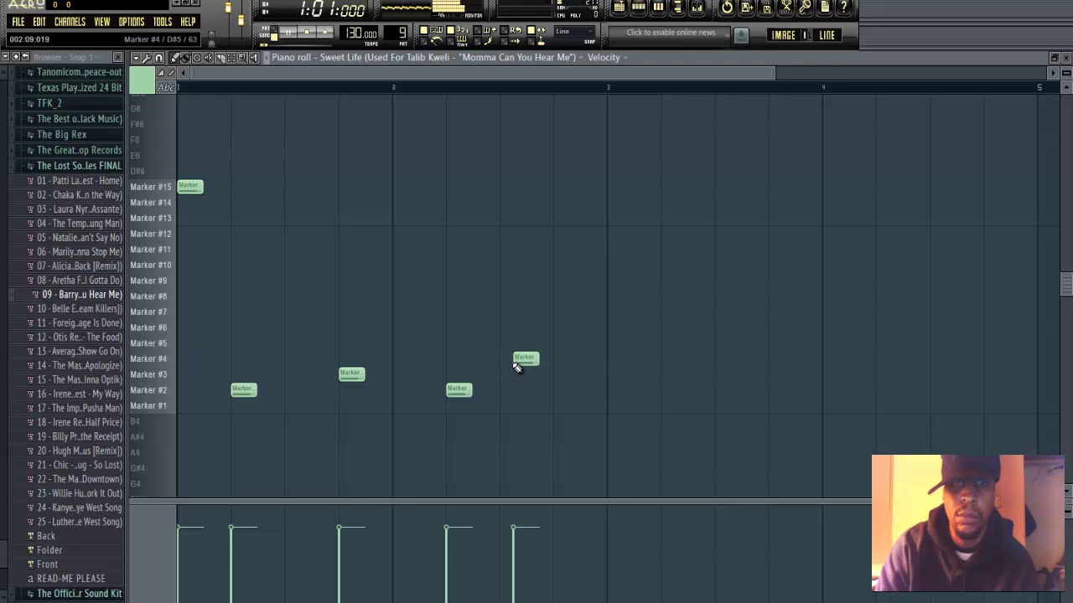
pyautogui.press('space')
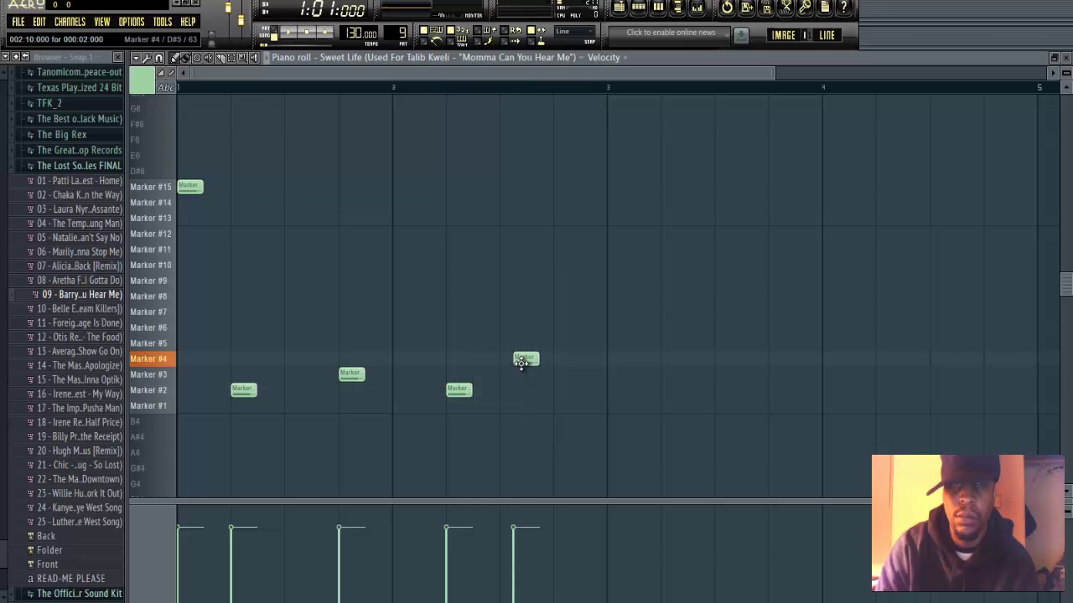
pyautogui.press('space')
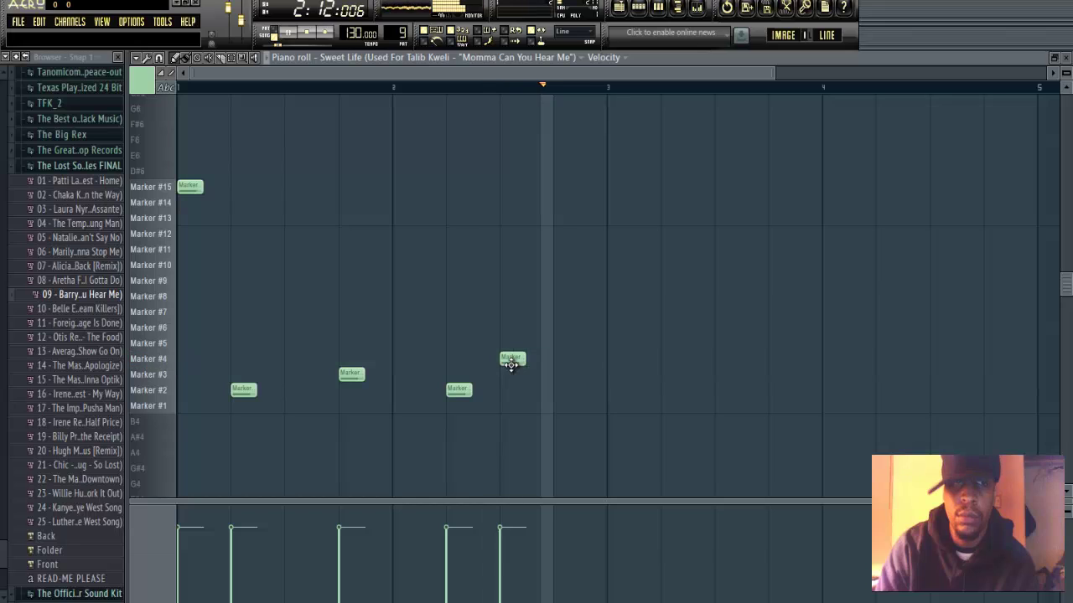
pyautogui.press('space')
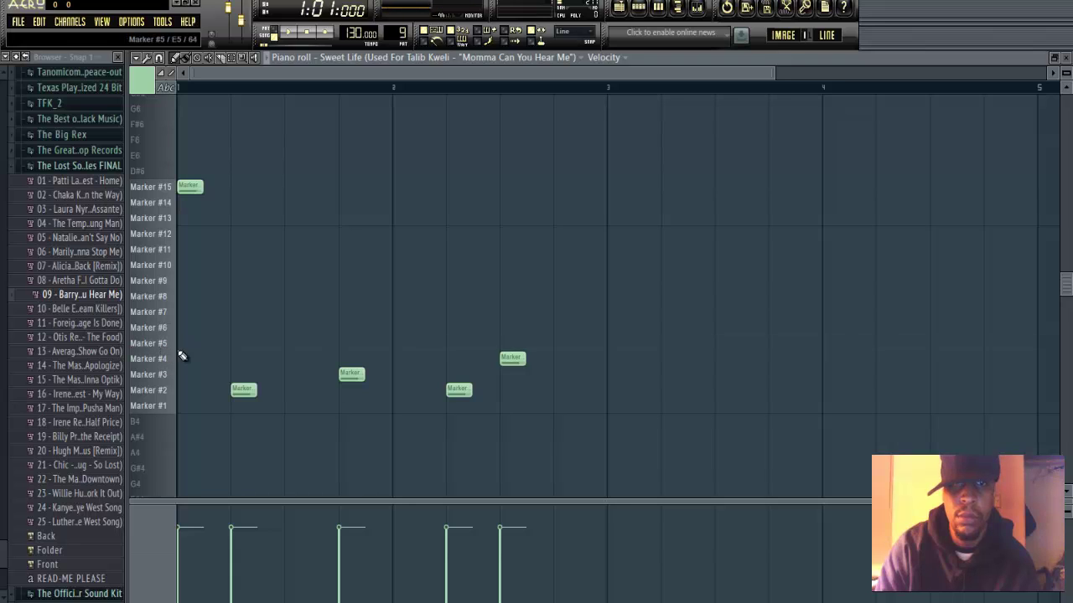
pyautogui.press('space')
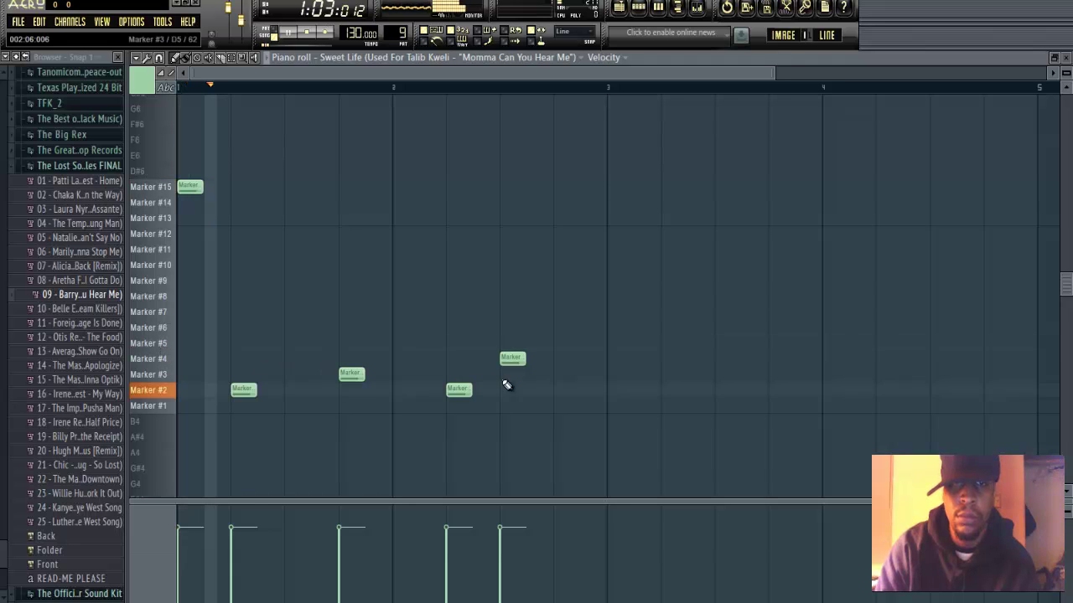
pyautogui.moveTo(511, 358)
pyautogui.mouseDown()
pyautogui.moveTo(539, 358)
pyautogui.moveTo(529, 359)
pyautogui.mouseUp()
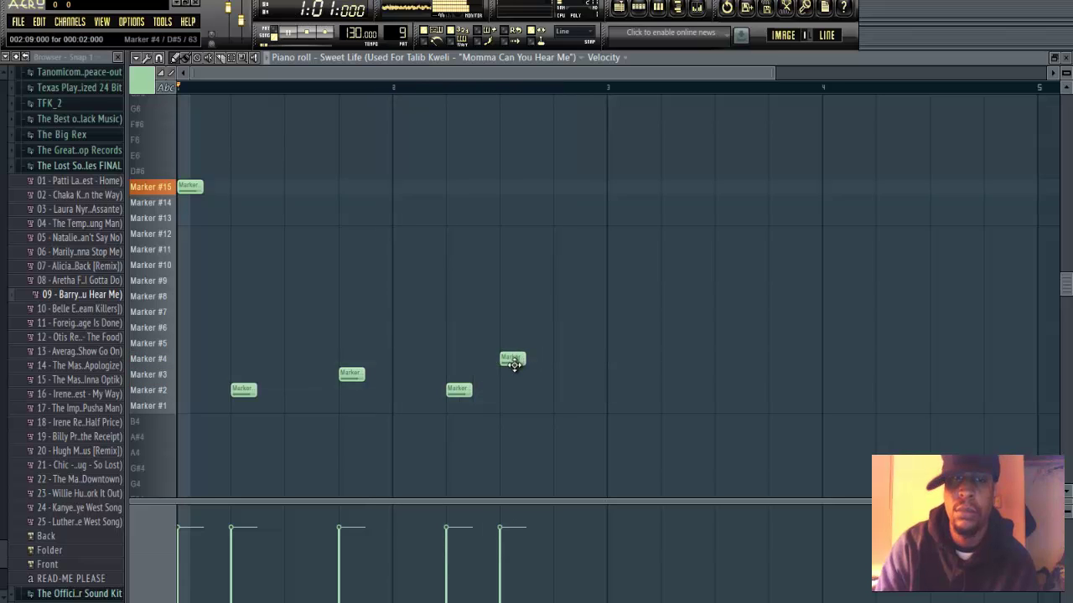
pyautogui.press('space')
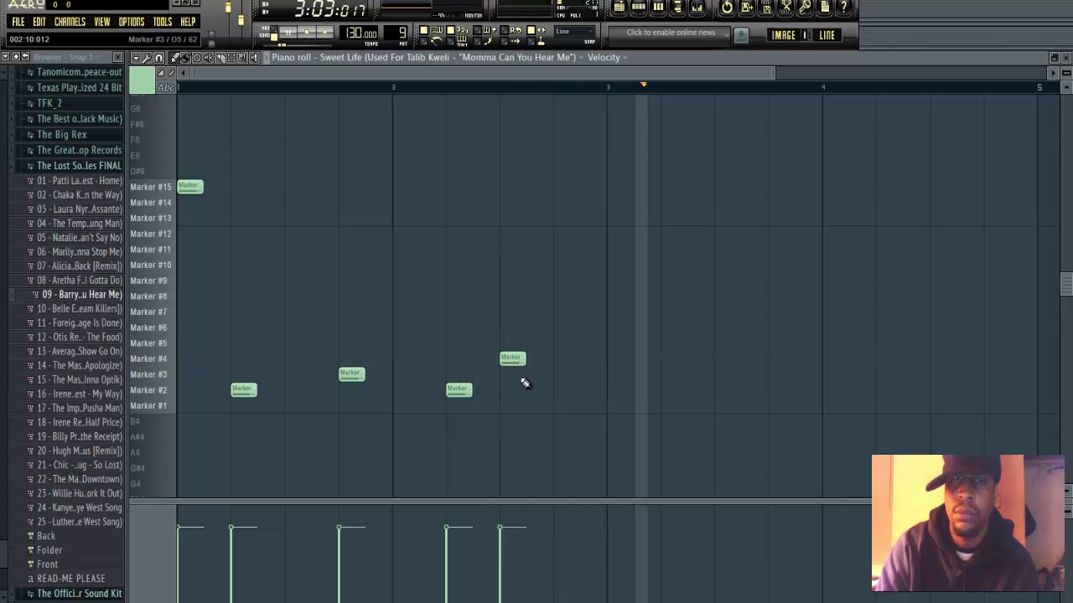
pyautogui.press('space')
pyautogui.press('space')
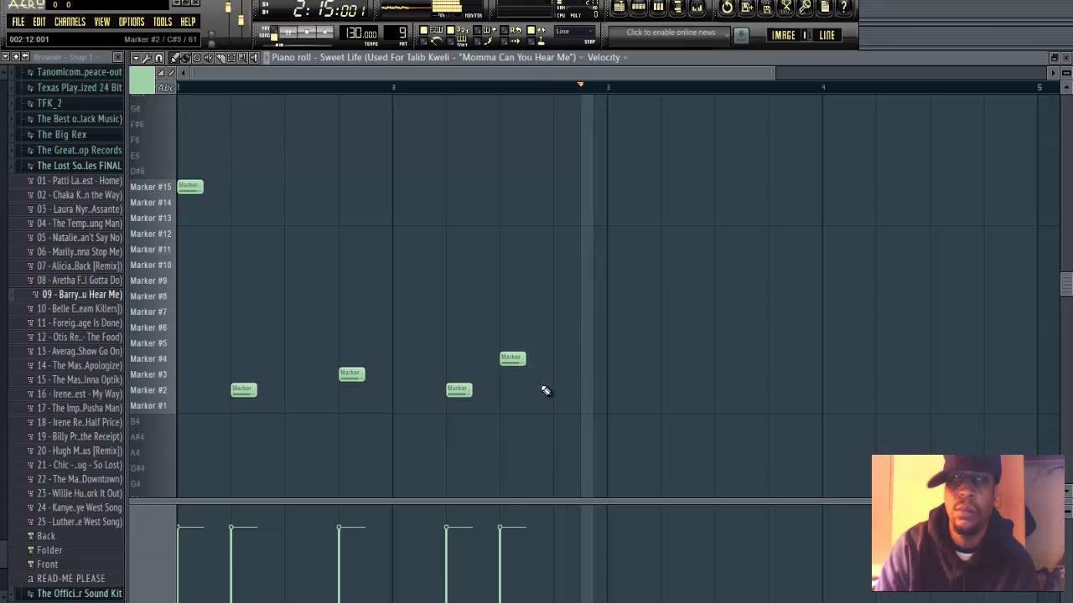
pyautogui.press('space')
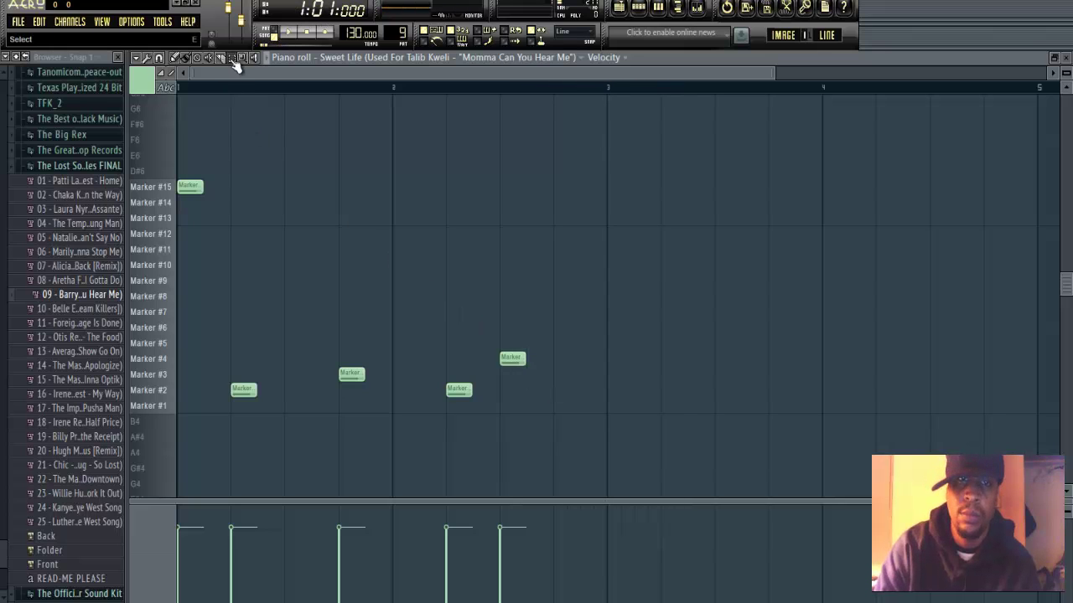
# - Duplicate the two-bar slice sequence so the copy starts at bar 3, and play the four bars
pyautogui.moveTo(646, 424)
pyautogui.mouseDown()
pyautogui.moveTo(179, 213)
pyautogui.moveTo(154, 169)
pyautogui.mouseUp()
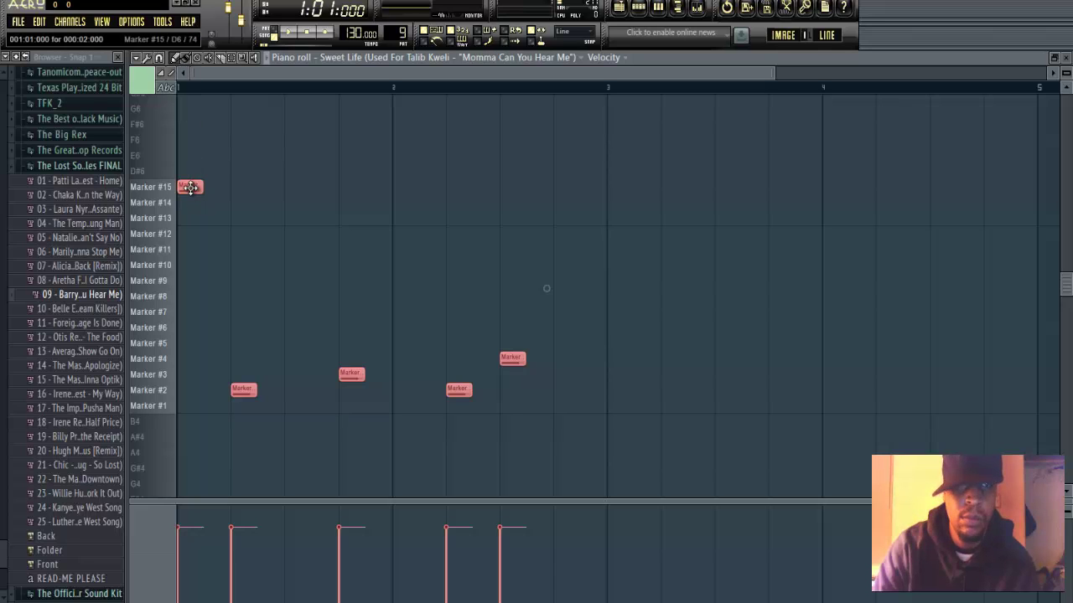
pyautogui.moveTo(190, 187); pyautogui.dragTo(258, 187)
pyautogui.moveTo(657, 198); pyautogui.dragTo(624, 207)
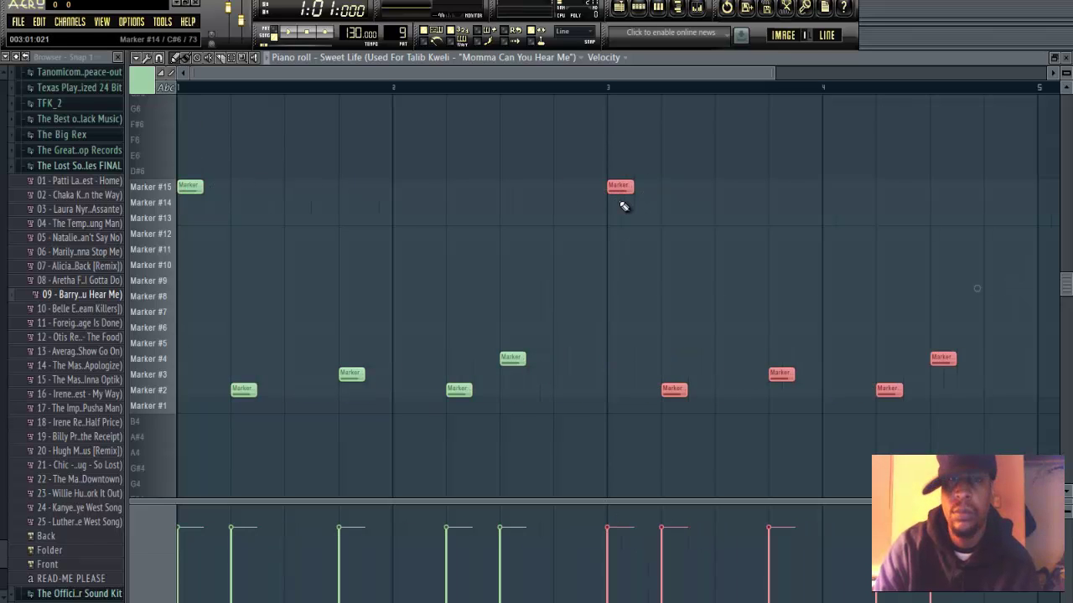
pyautogui.press('space')
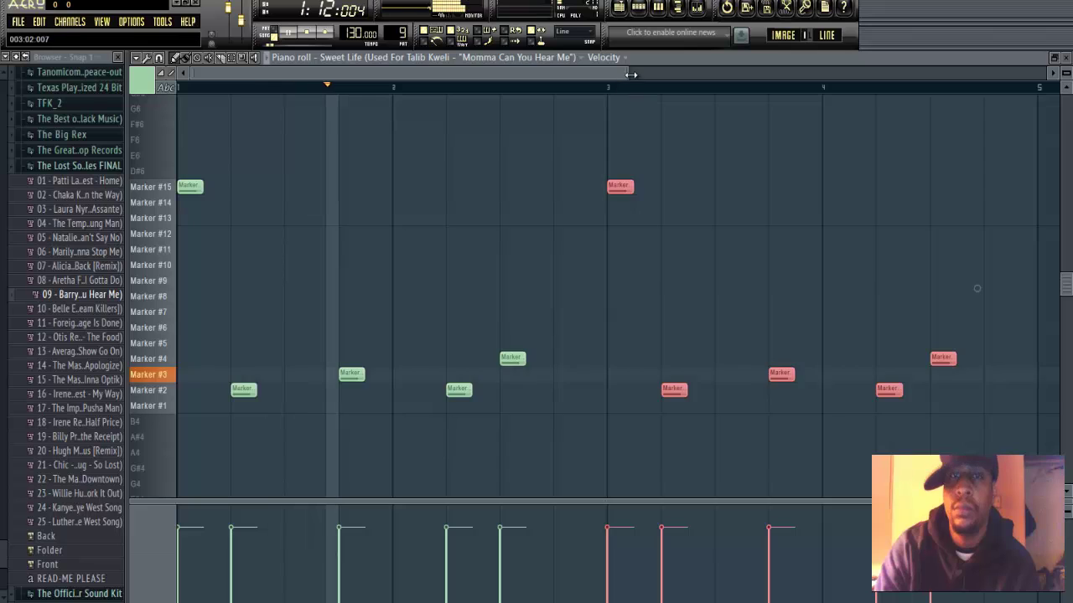
# - Use a Marker #14 note on beat 3 of bar 2 and Marker #11 notes on beats 3 and 4 of bar 4
pyautogui.moveTo(628, 72); pyautogui.dragTo(806, 70)
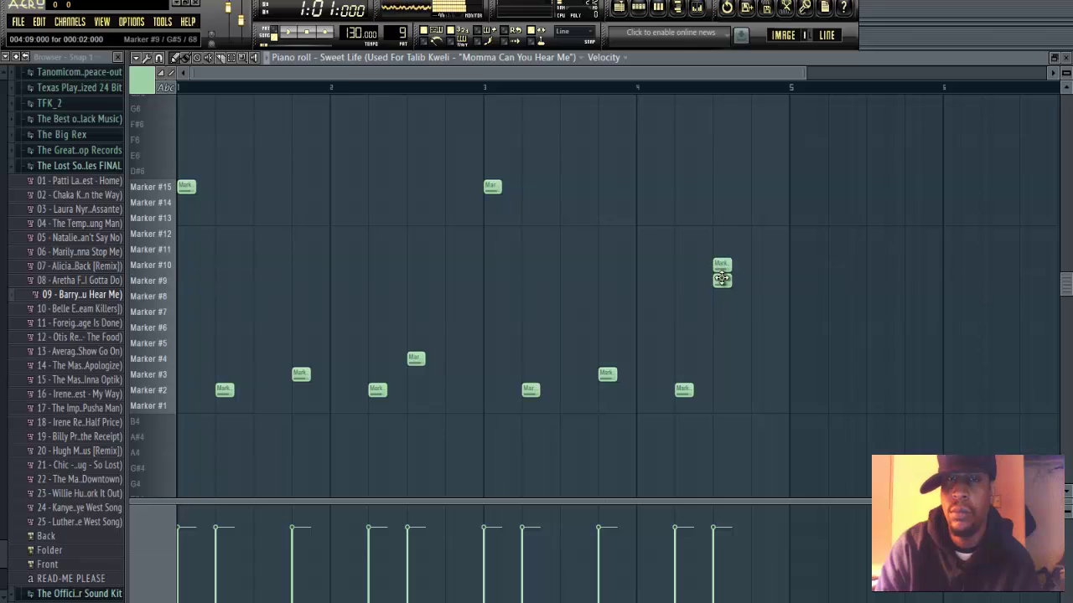
pyautogui.press('space')
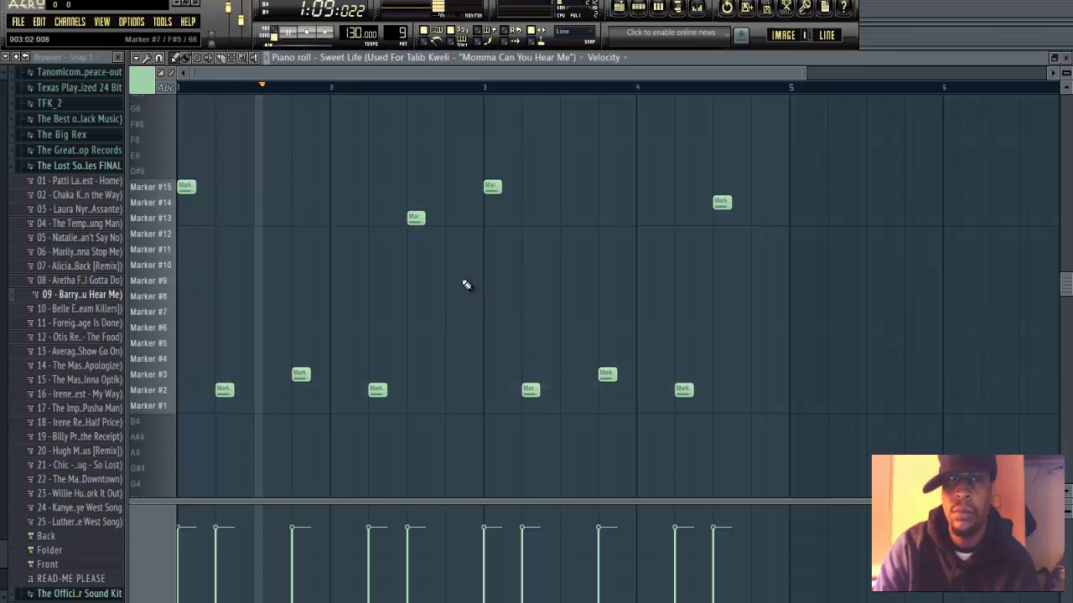
pyautogui.click(423, 203)
pyautogui.rightClick(414, 218)
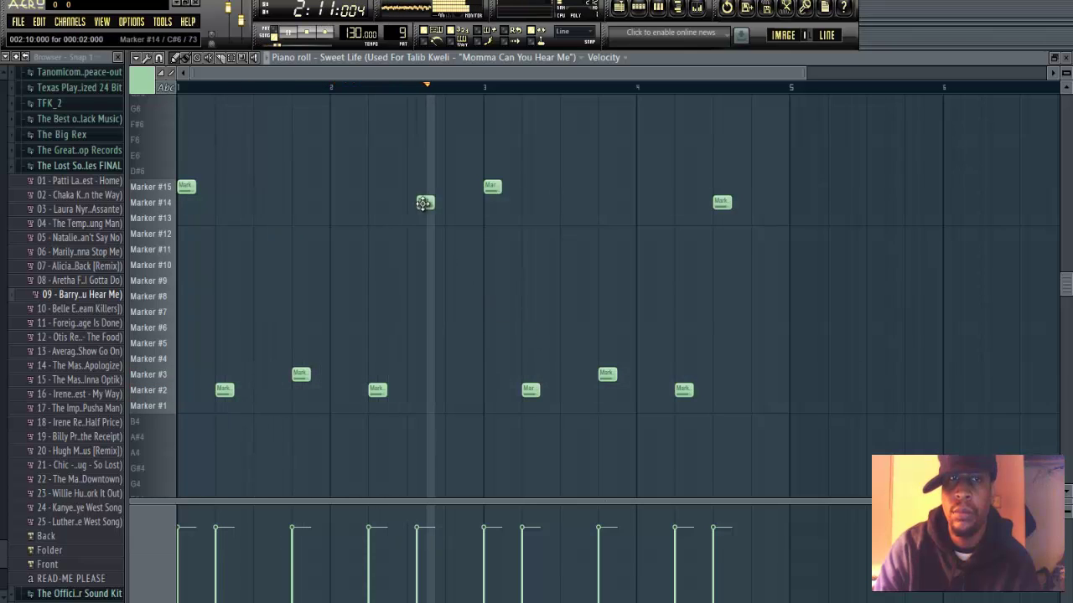
pyautogui.moveTo(426, 203); pyautogui.dragTo(416, 202)
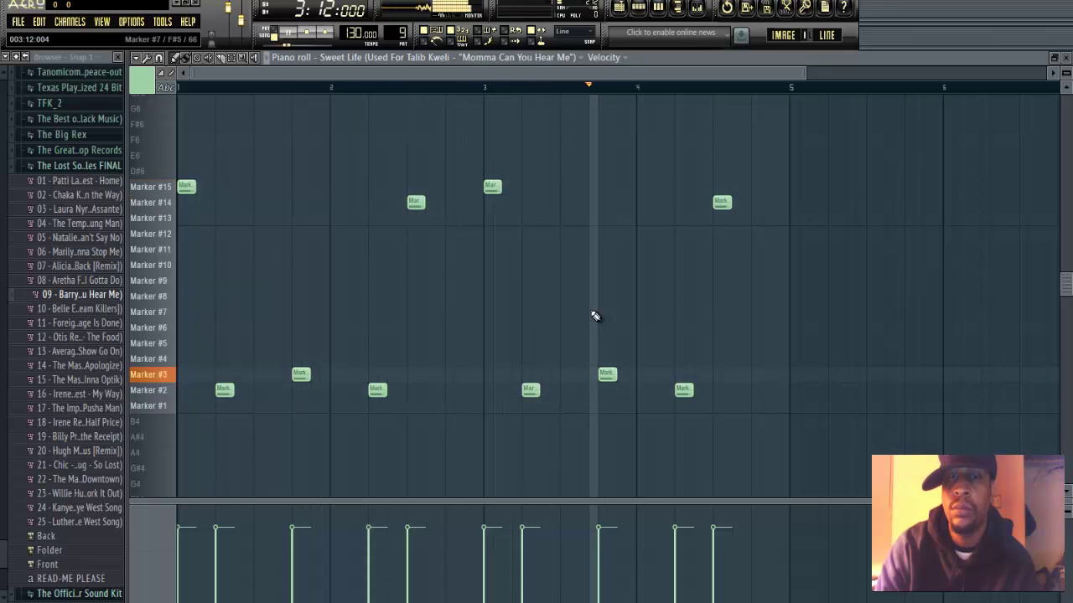
pyautogui.rightClick(720, 204)
pyautogui.press('space')
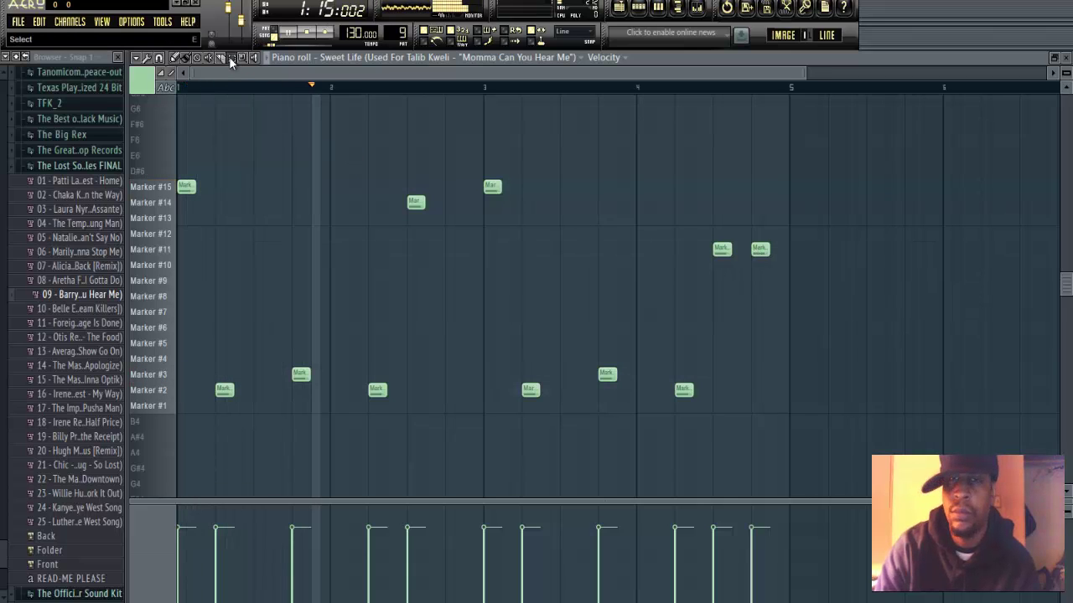
# - Duplicate the whole four-bar slice sequence so the copy starts at bar 5
pyautogui.moveTo(847, 445); pyautogui.dragTo(180, 161)
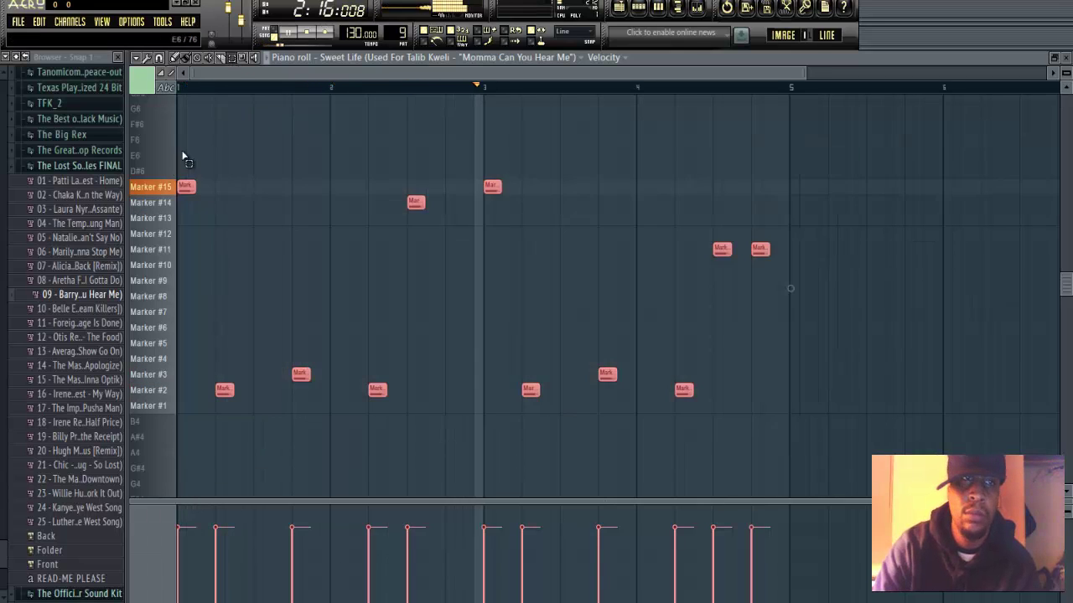
pyautogui.hotkey('ctrl', 'b')
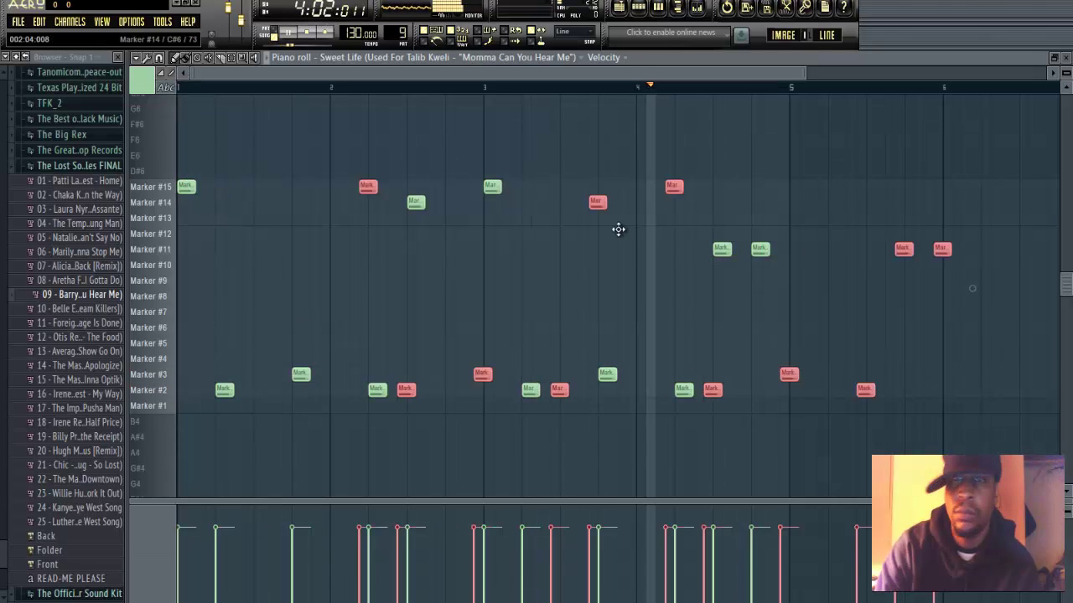
pyautogui.moveTo(810, 240); pyautogui.dragTo(798, 242)
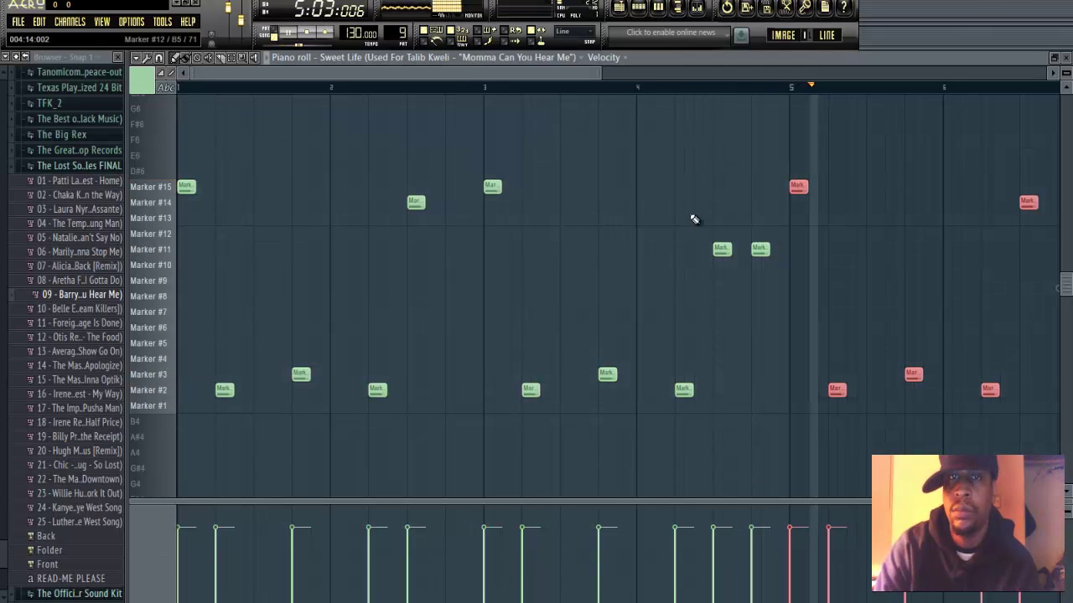
pyautogui.moveTo(600, 74); pyautogui.dragTo(802, 75)
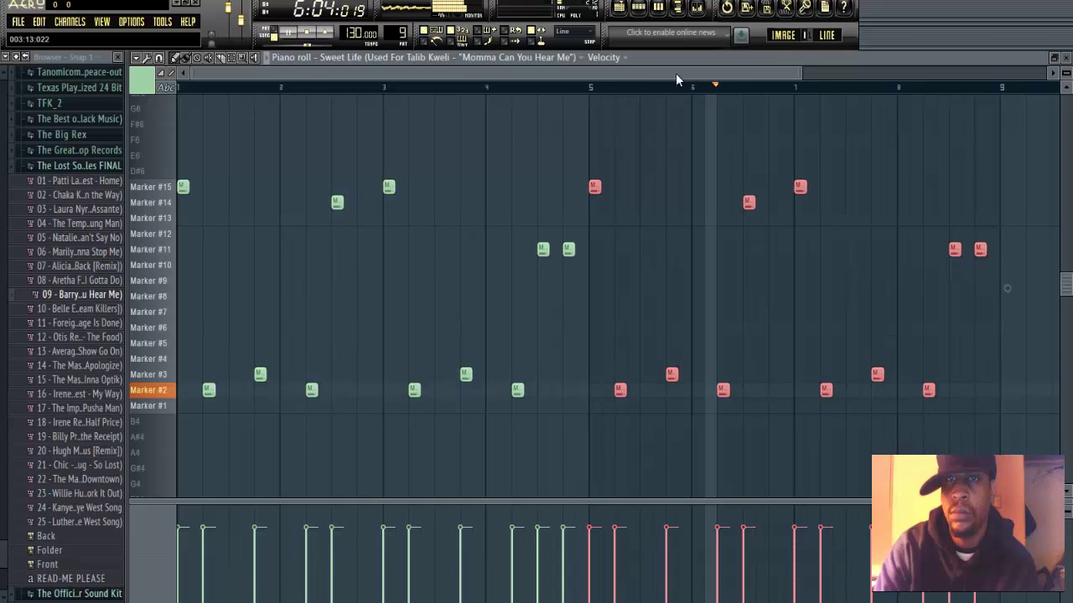
# - Replace the Marker #15 note at the start of bar 7 with one Marker #9 note and play from beat 3 of bar 6
pyautogui.moveTo(710, 74); pyautogui.dragTo(821, 77)
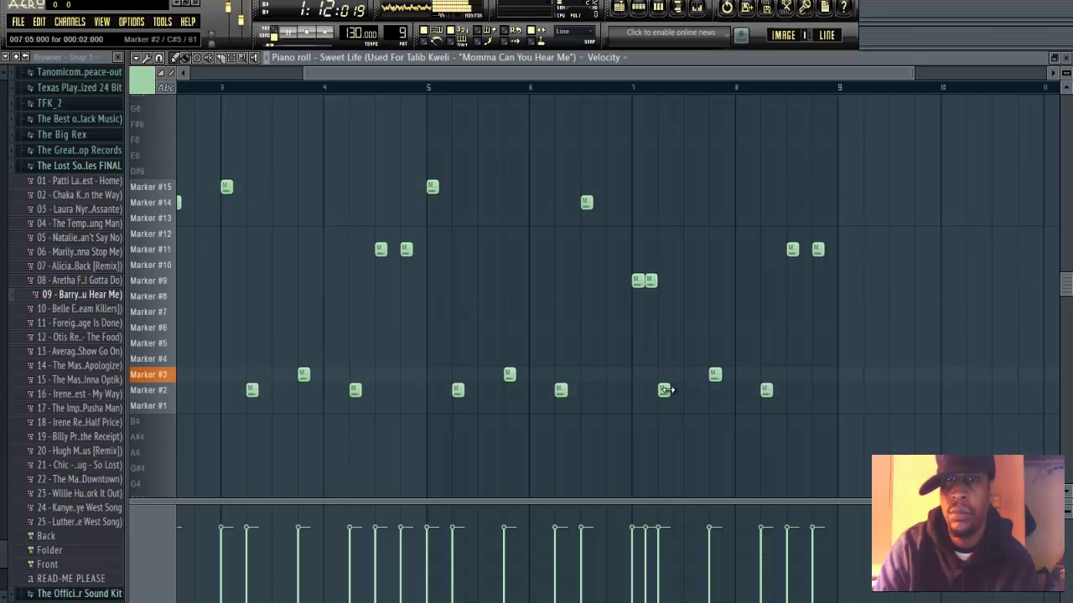
pyautogui.click(582, 87)
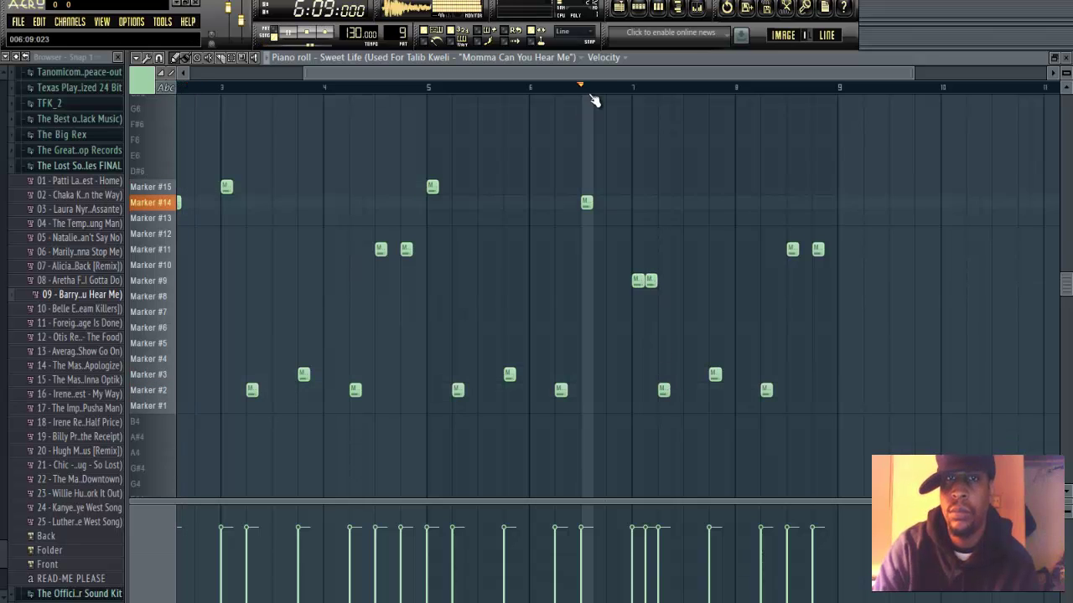
pyautogui.press('space')
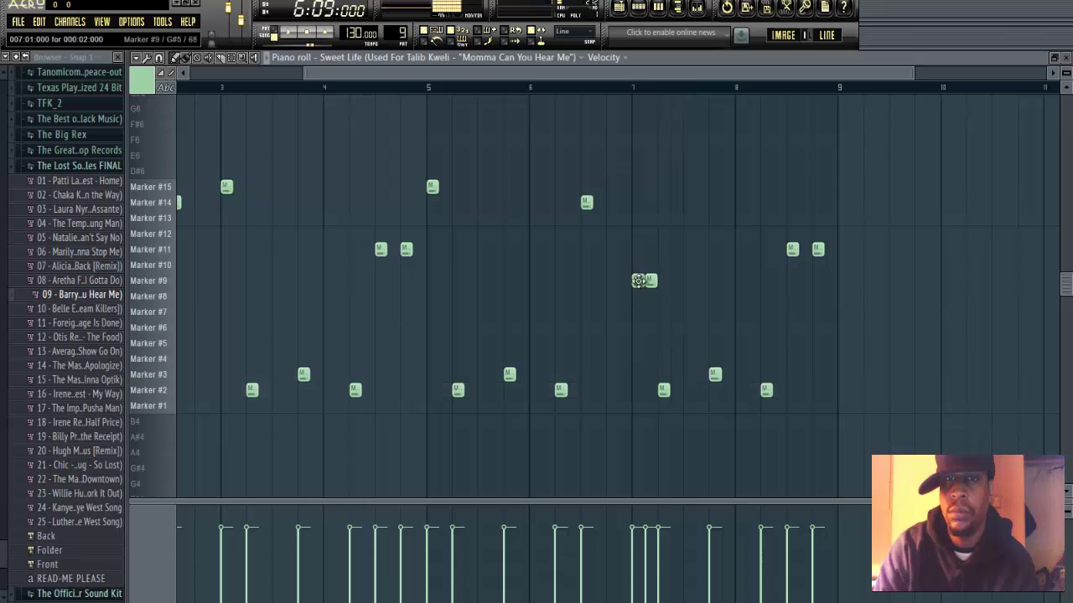
pyautogui.press('space')
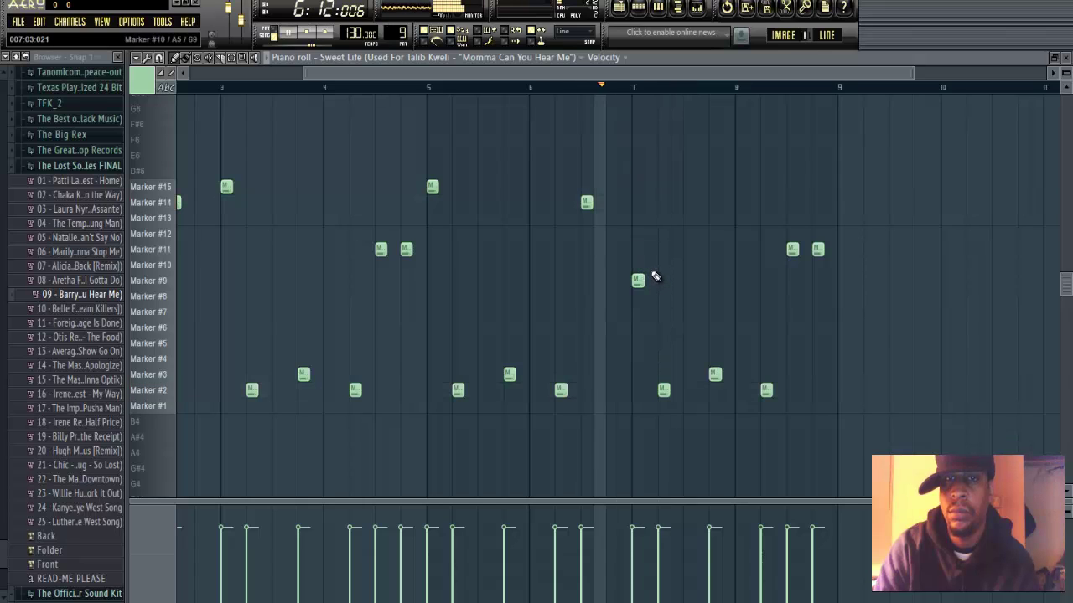
pyautogui.press('space')
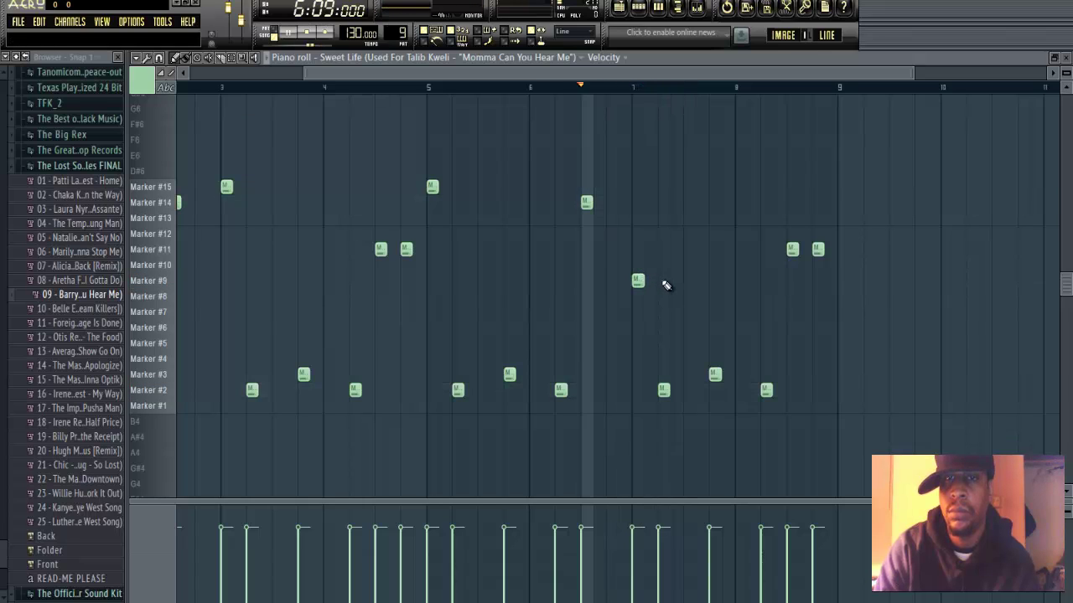
pyautogui.press('space')
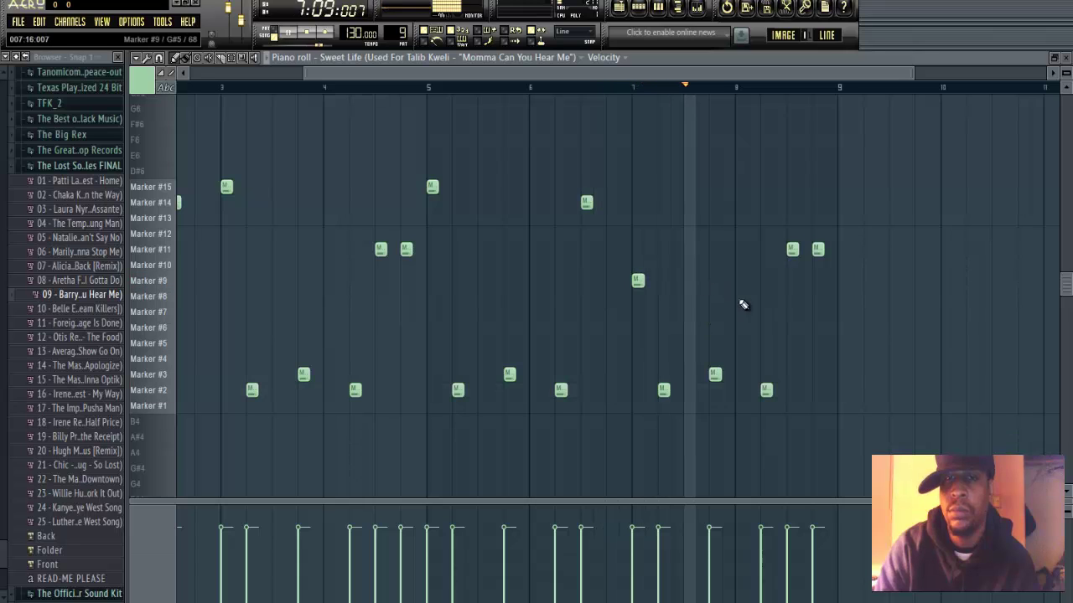
pyautogui.press('space')
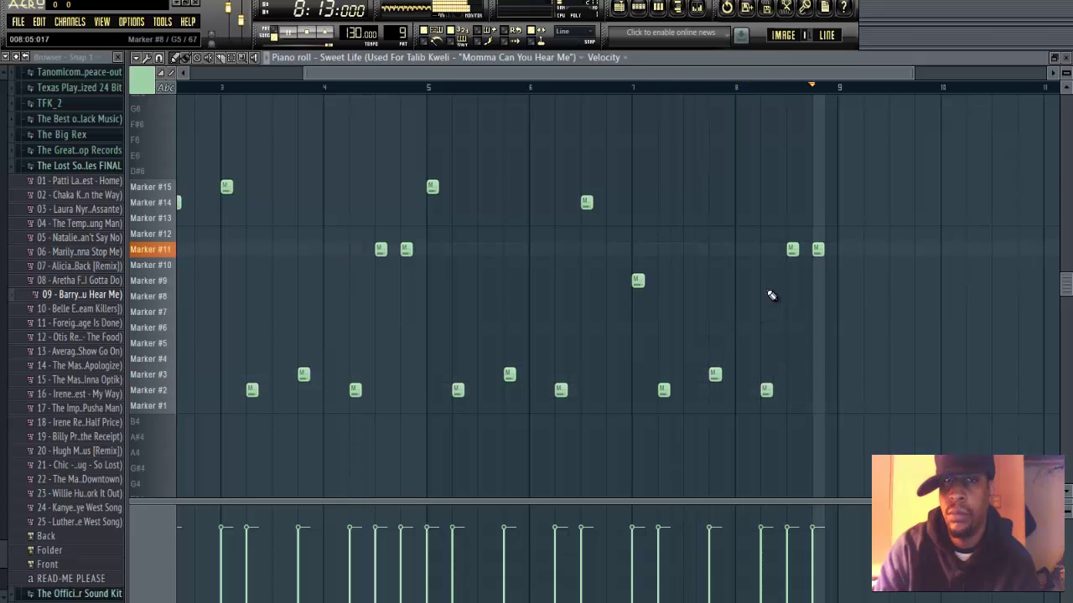
pyautogui.press('space')
pyautogui.press('space')
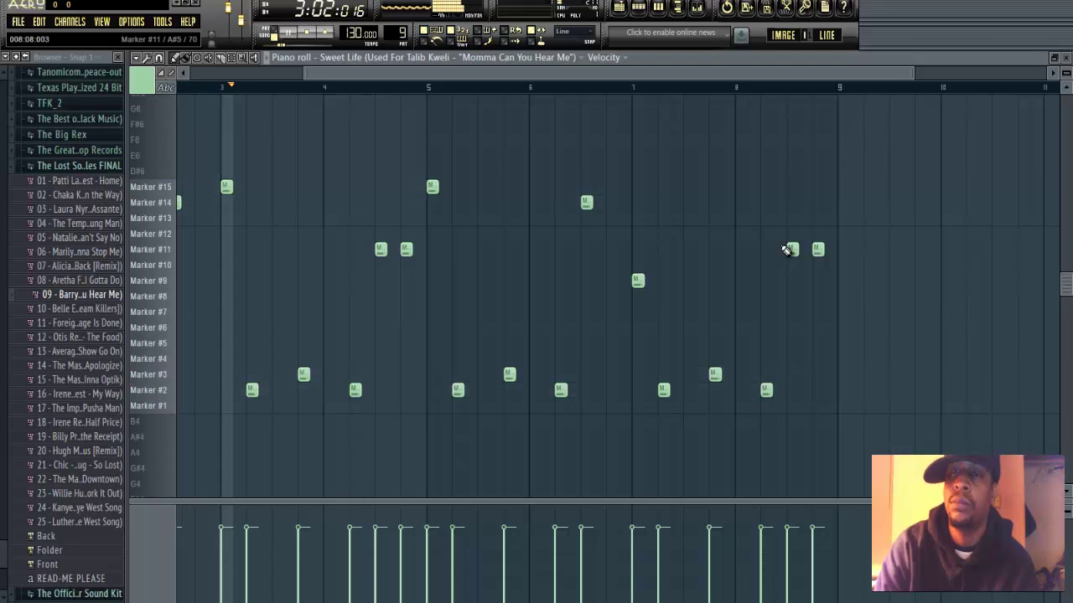
# - Close the piano roll and inspect the slice markers along the Sweet Life waveform in Slicex
pyautogui.click(1054, 57)
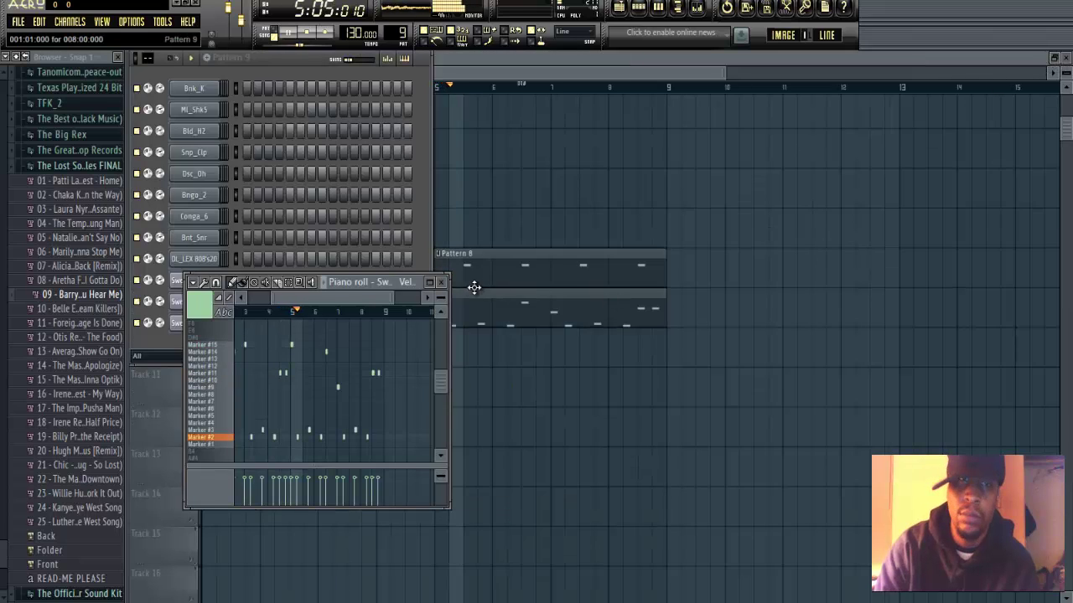
pyautogui.click(441, 282)
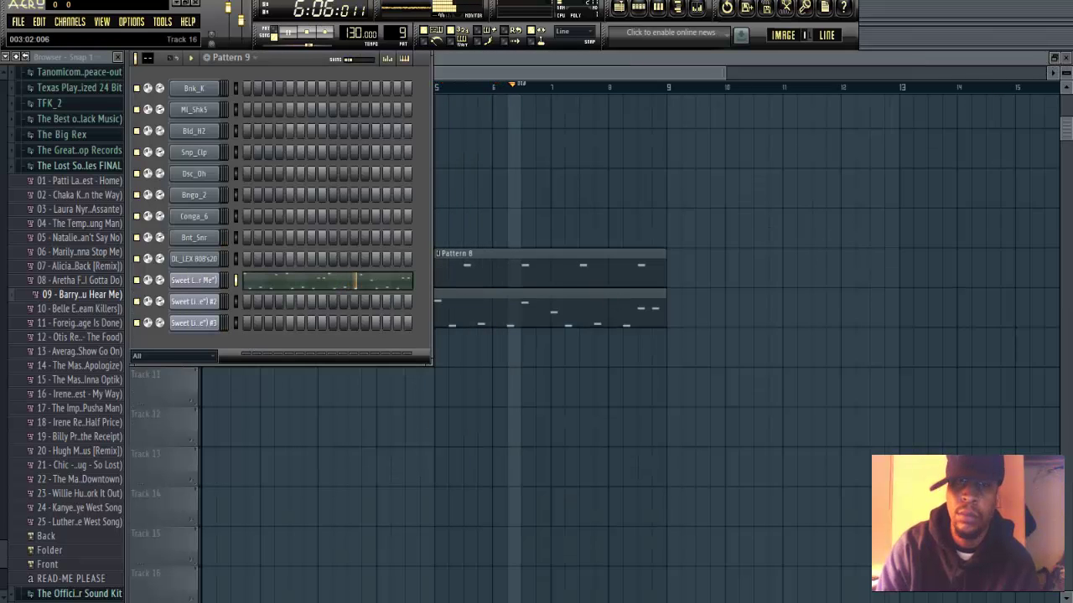
pyautogui.click(196, 282)
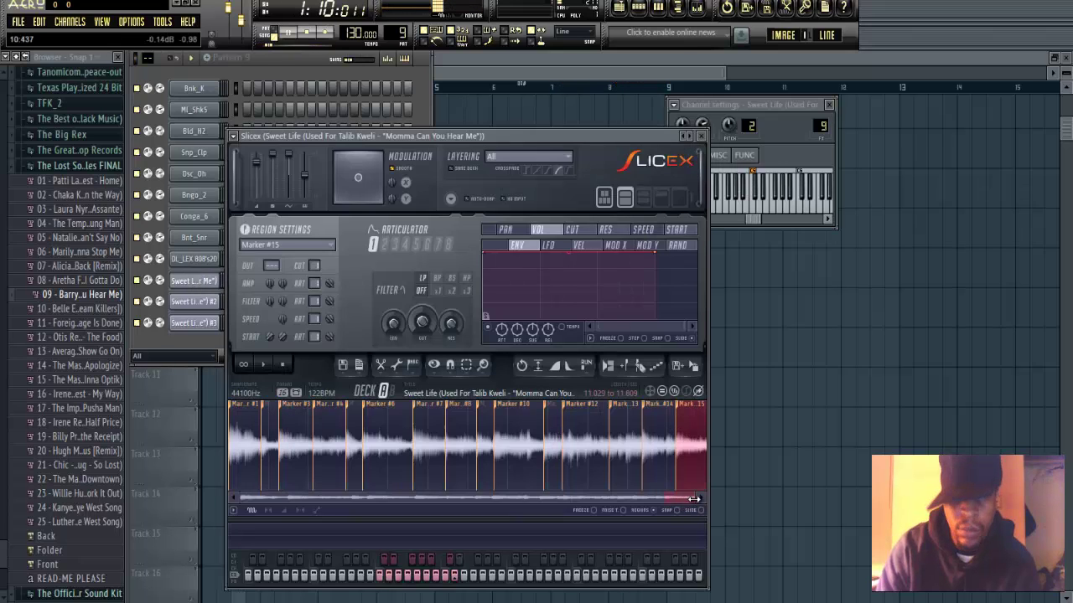
pyautogui.moveTo(694, 499); pyautogui.dragTo(397, 494)
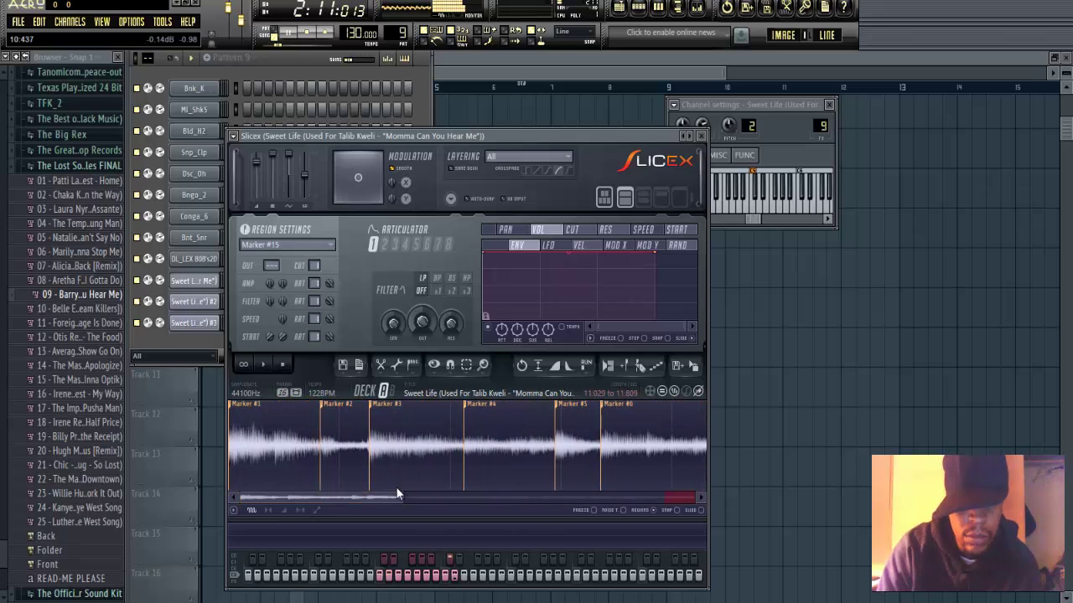
pyautogui.moveTo(357, 498)
pyautogui.mouseDown()
pyautogui.moveTo(521, 495)
pyautogui.moveTo(347, 498)
pyautogui.moveTo(641, 503)
pyautogui.mouseUp()
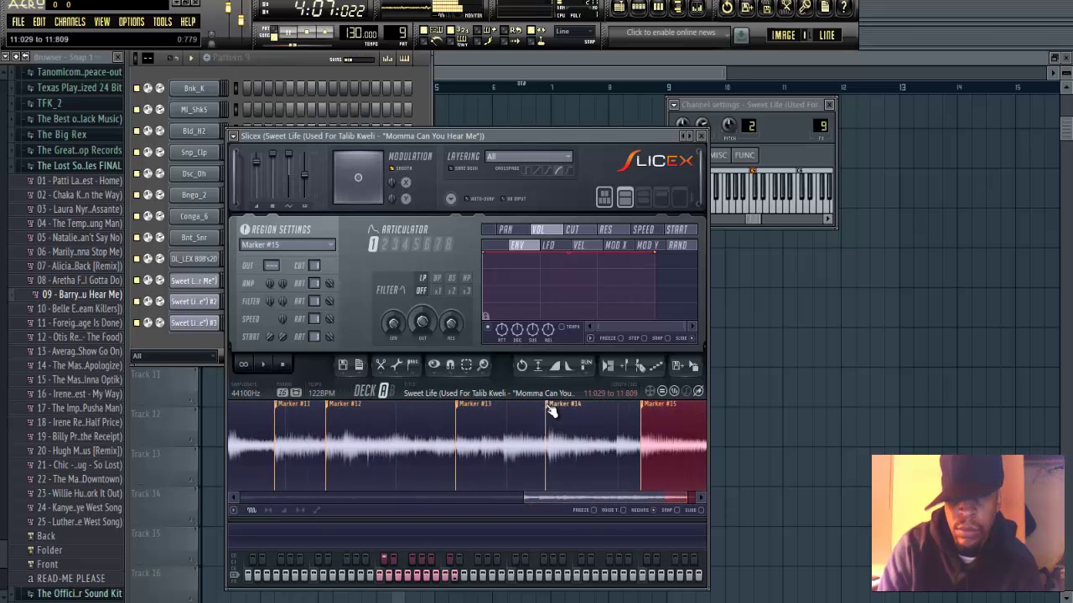
pyautogui.moveTo(688, 498); pyautogui.dragTo(647, 498)
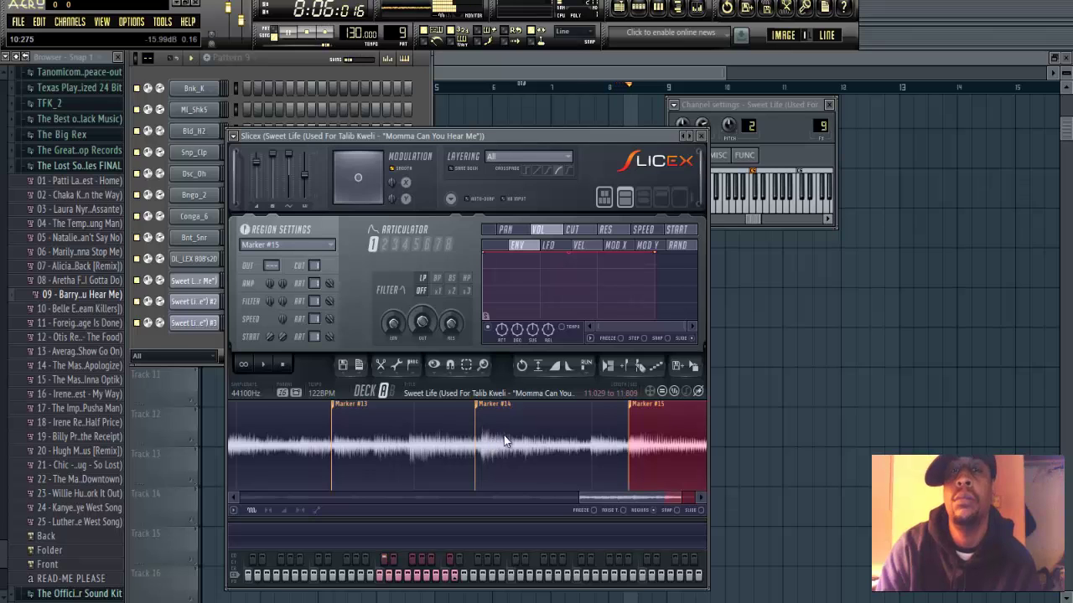
pyautogui.click(700, 135)
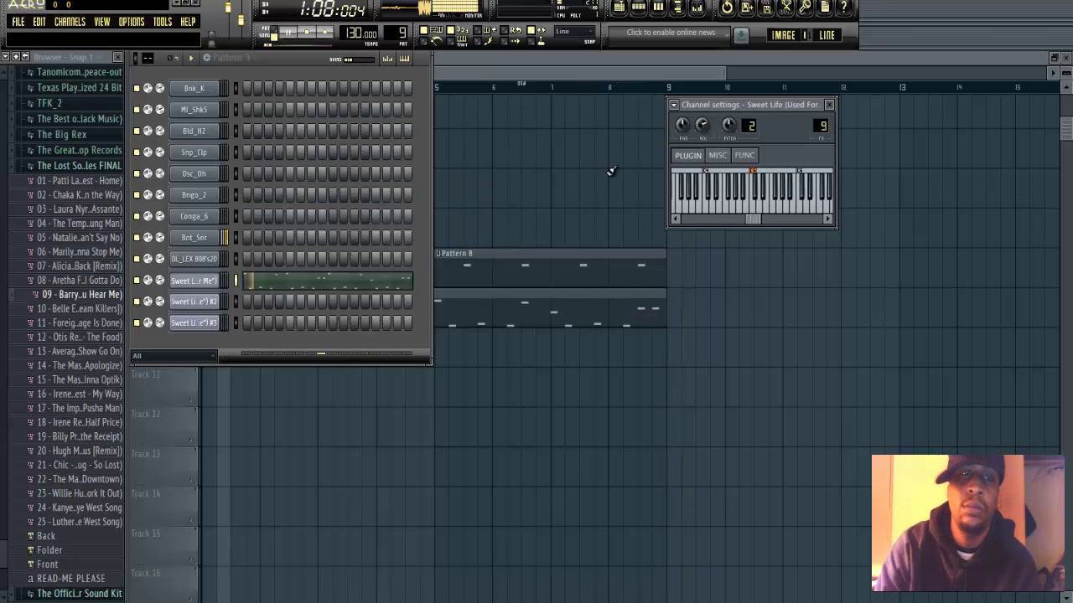
# - In the Sweet Life channel's piano roll, replace the Marker #2 note on beat 2 of bar 7 with a Marker #9 note
pyautogui.rightClick(198, 283)
pyautogui.click(243, 280)
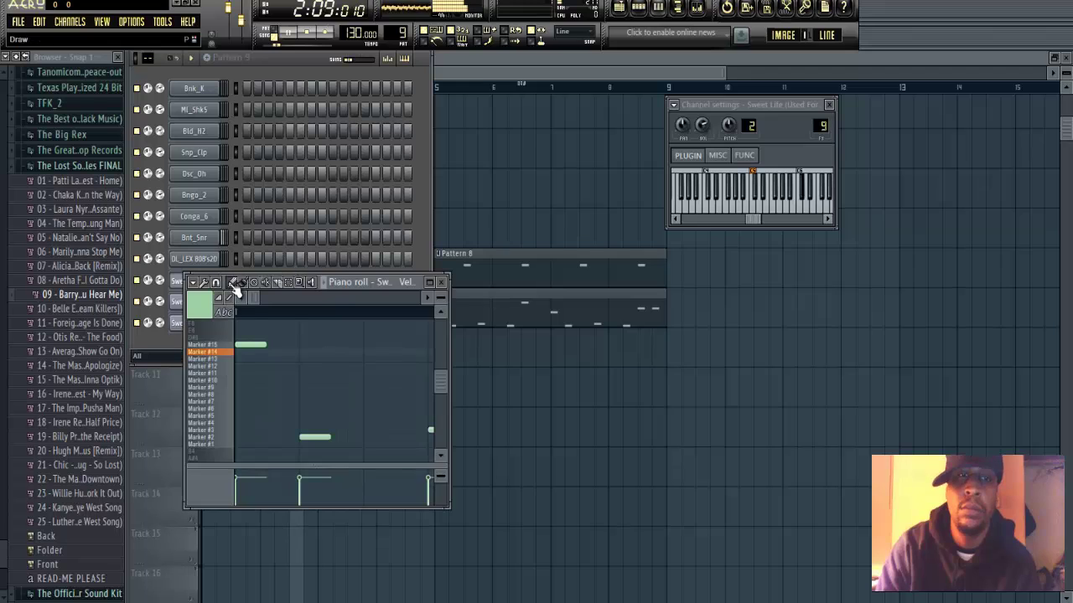
pyautogui.click(427, 283)
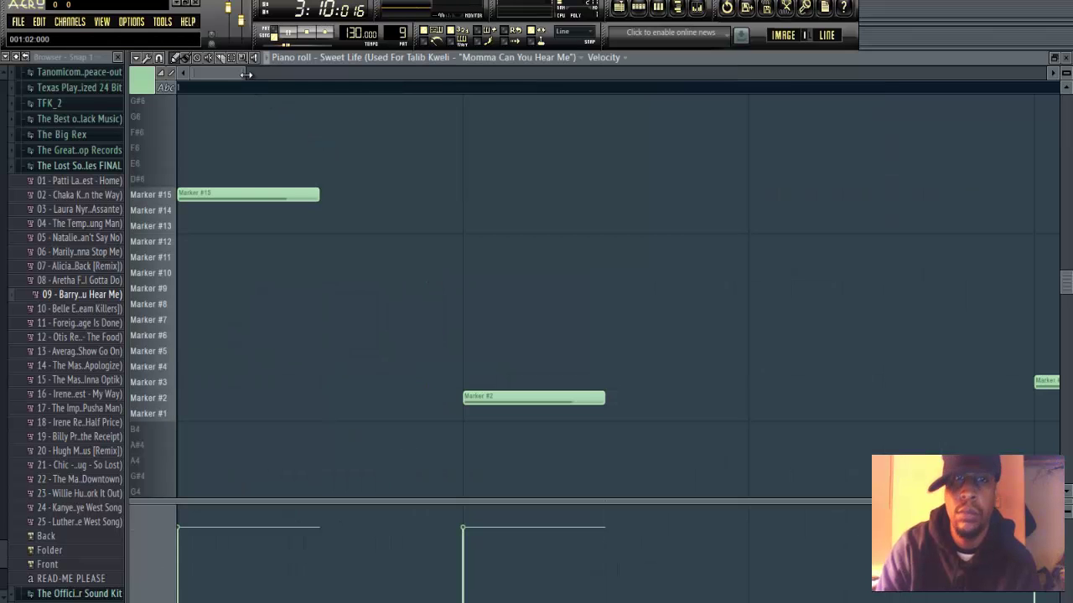
pyautogui.moveTo(246, 75); pyautogui.dragTo(672, 73)
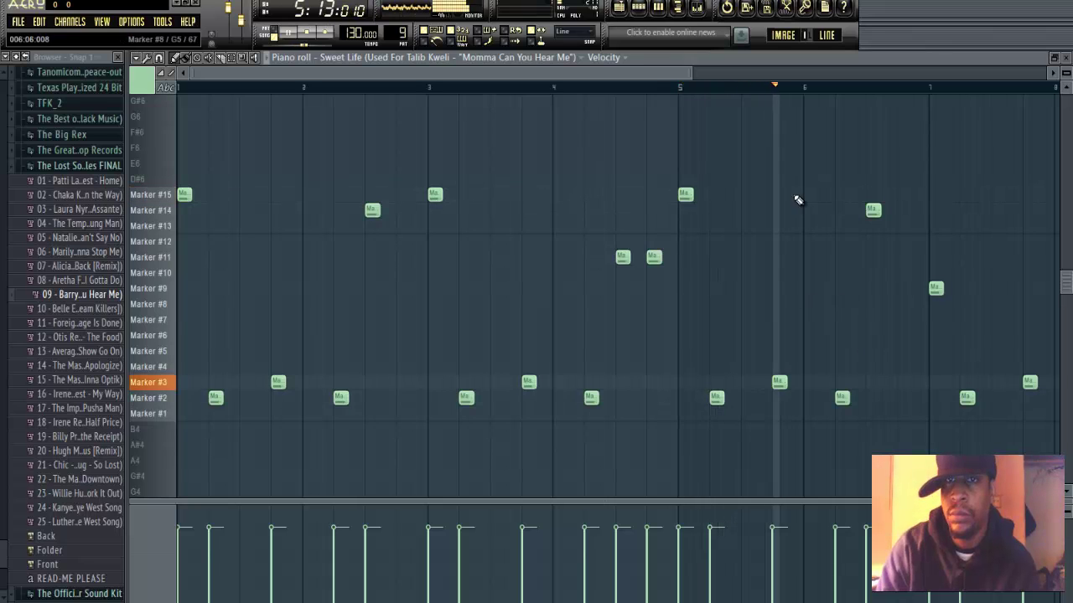
pyautogui.moveTo(669, 72); pyautogui.dragTo(800, 74)
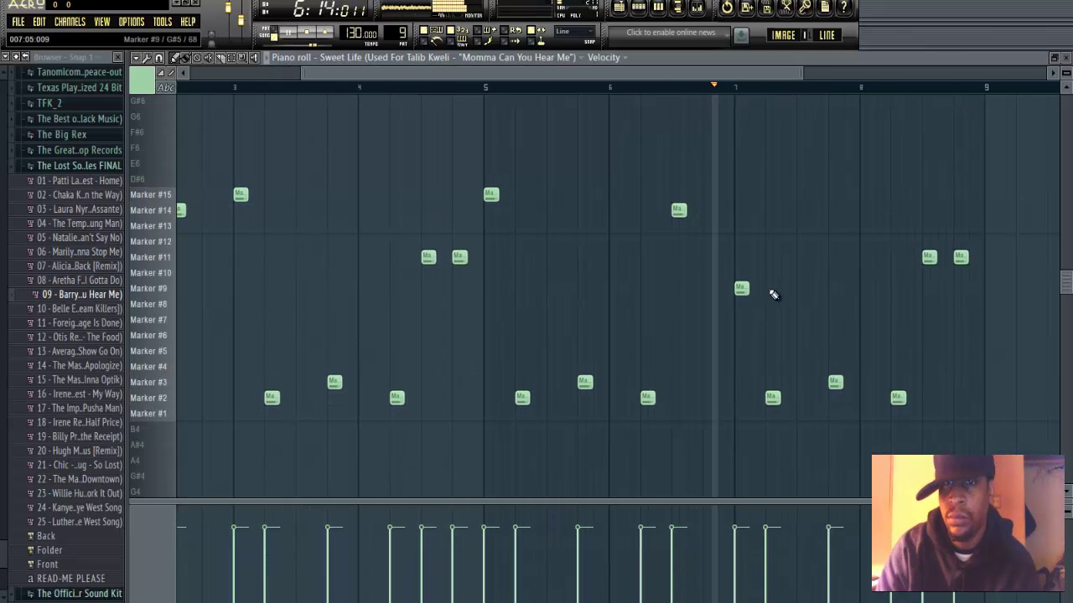
pyautogui.click(773, 290)
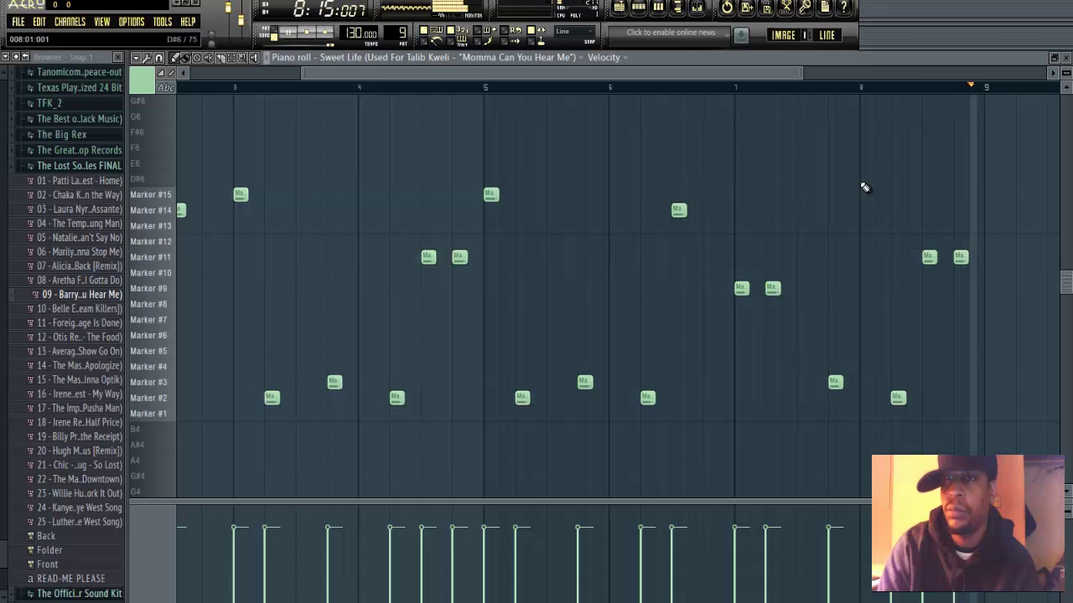
pyautogui.click(1055, 59)
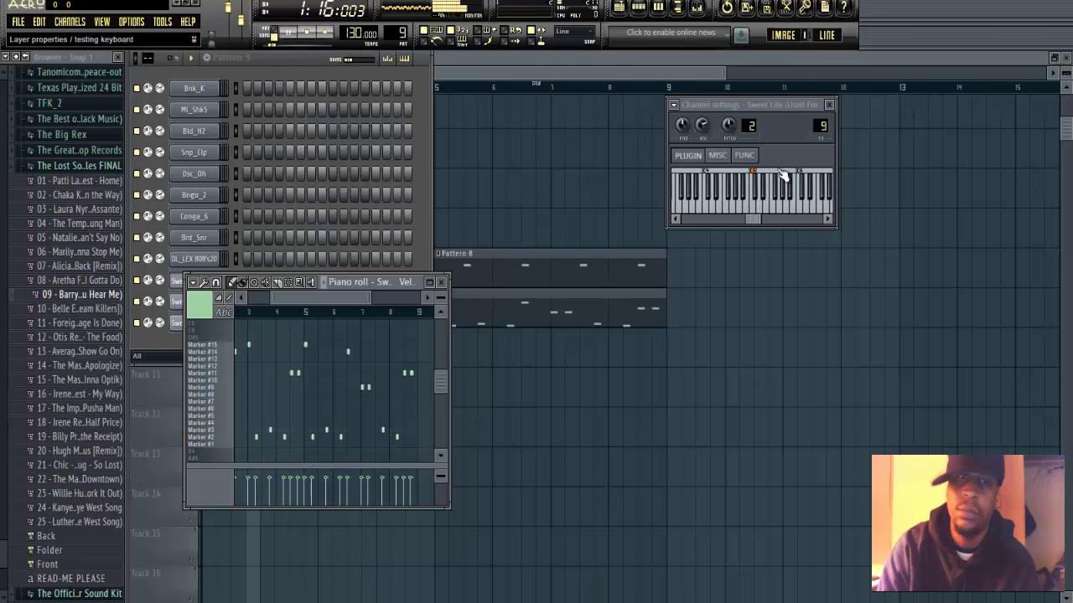
pyautogui.click(441, 282)
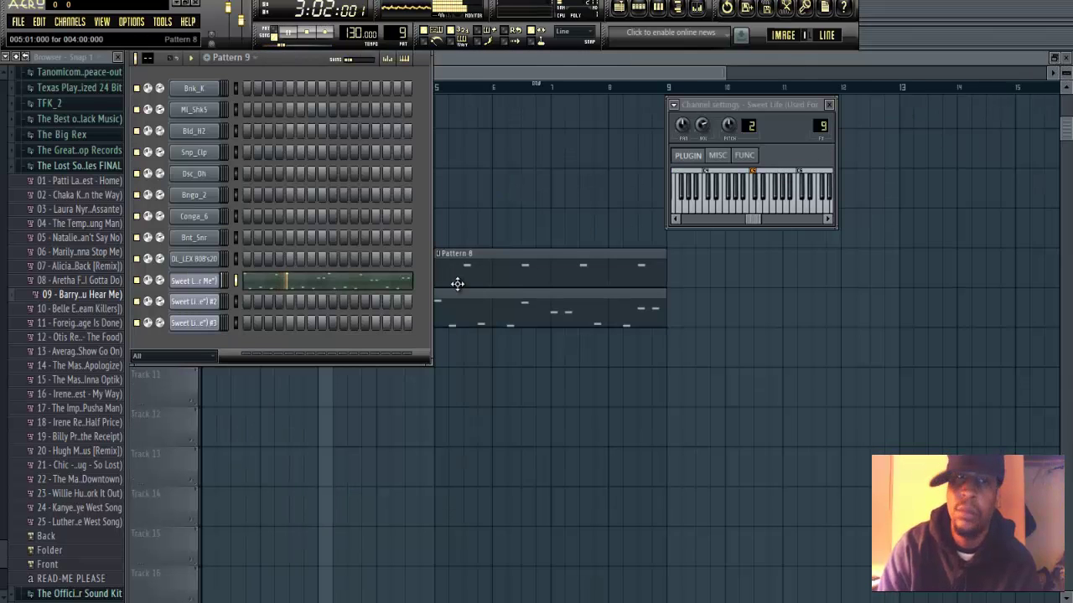
pyautogui.rightClick(205, 281)
pyautogui.click(251, 296)
pyautogui.click(441, 282)
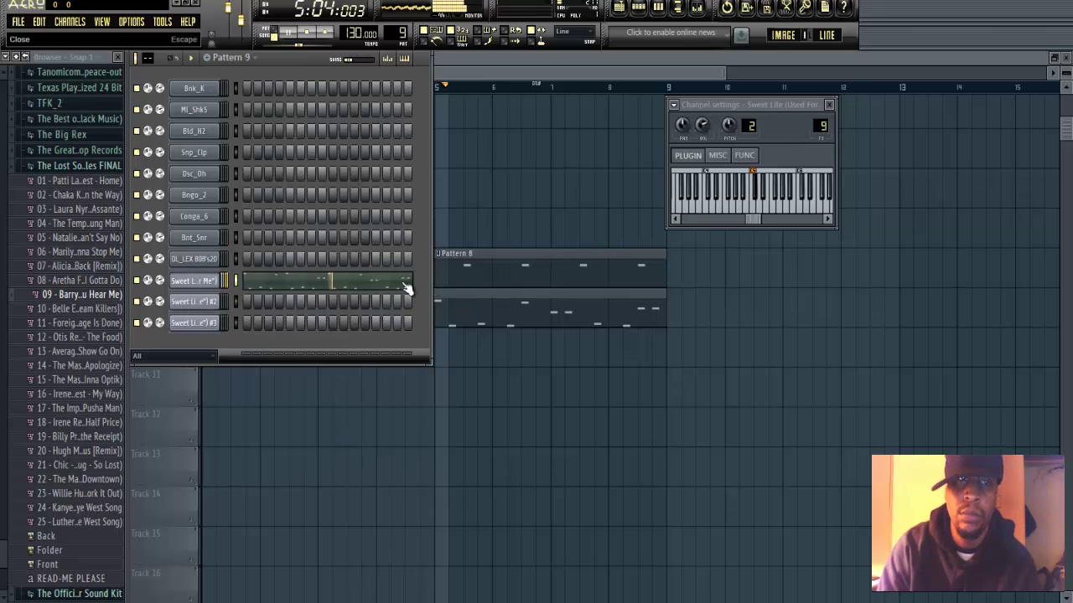
# - Review the Sweet Life slices from Marker #12 to Marker #15 in Slicex and close the plugin window
pyautogui.click(209, 280)
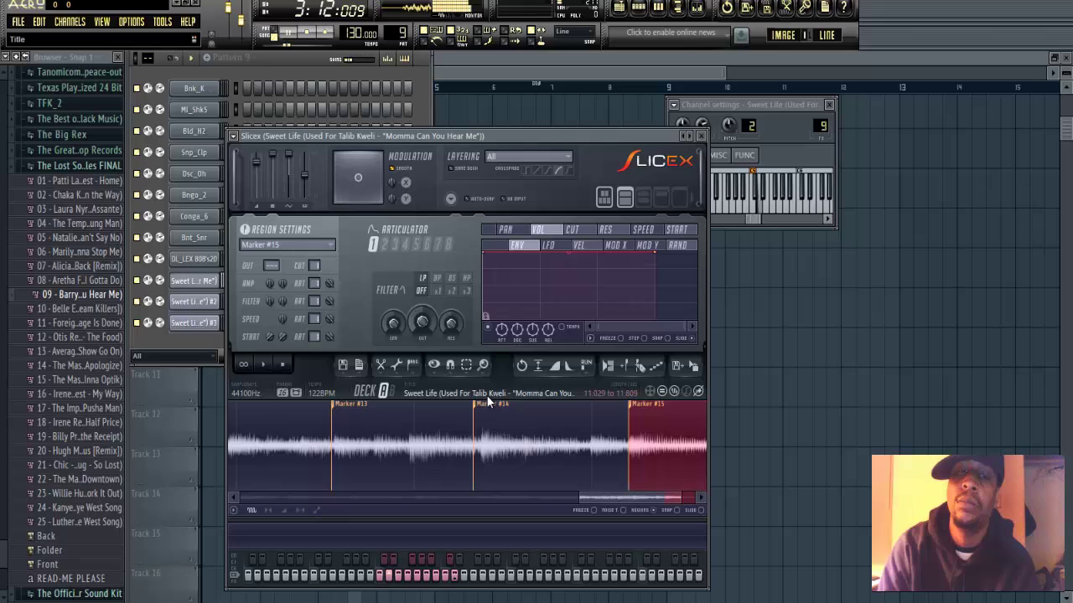
pyautogui.moveTo(616, 499); pyautogui.dragTo(586, 501)
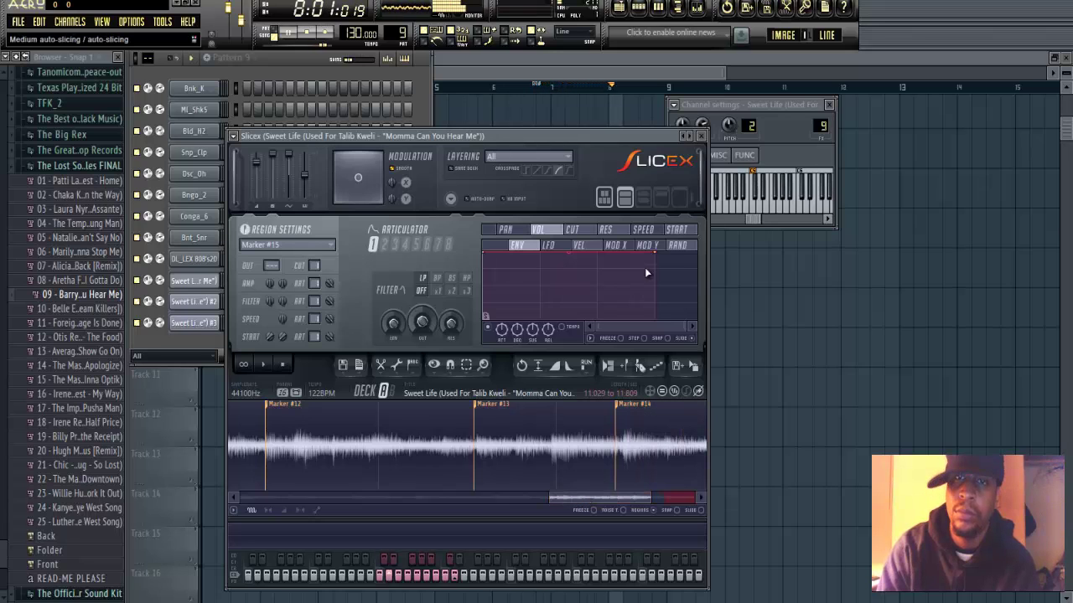
pyautogui.click(703, 137)
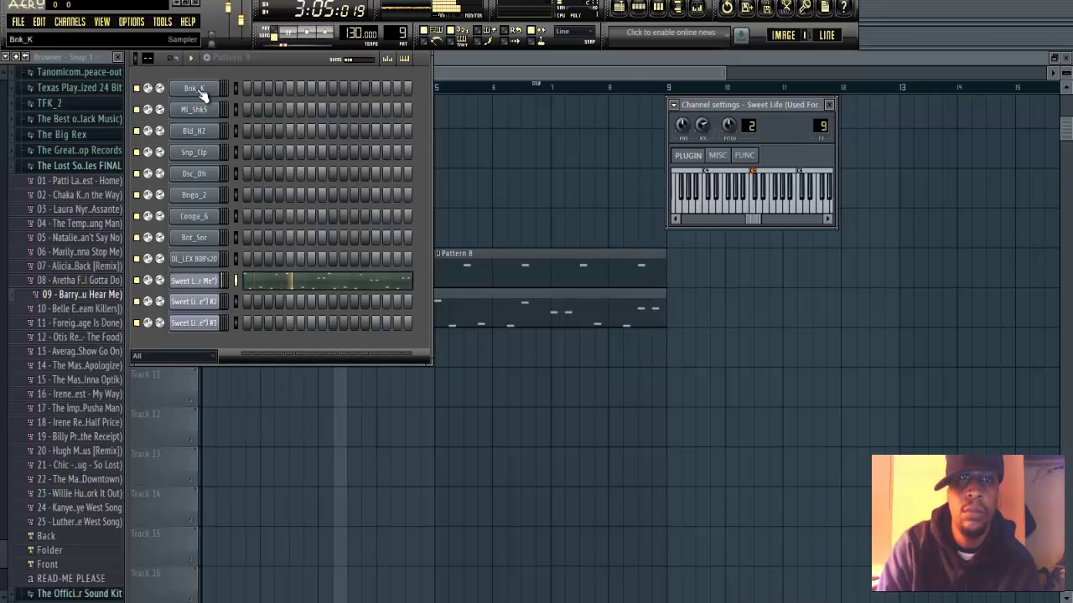
# - Select Pattern 1, shrink the Playlist back to a small window and open the piano roll of the Bnk_K kick channel
pyautogui.click(673, 73)
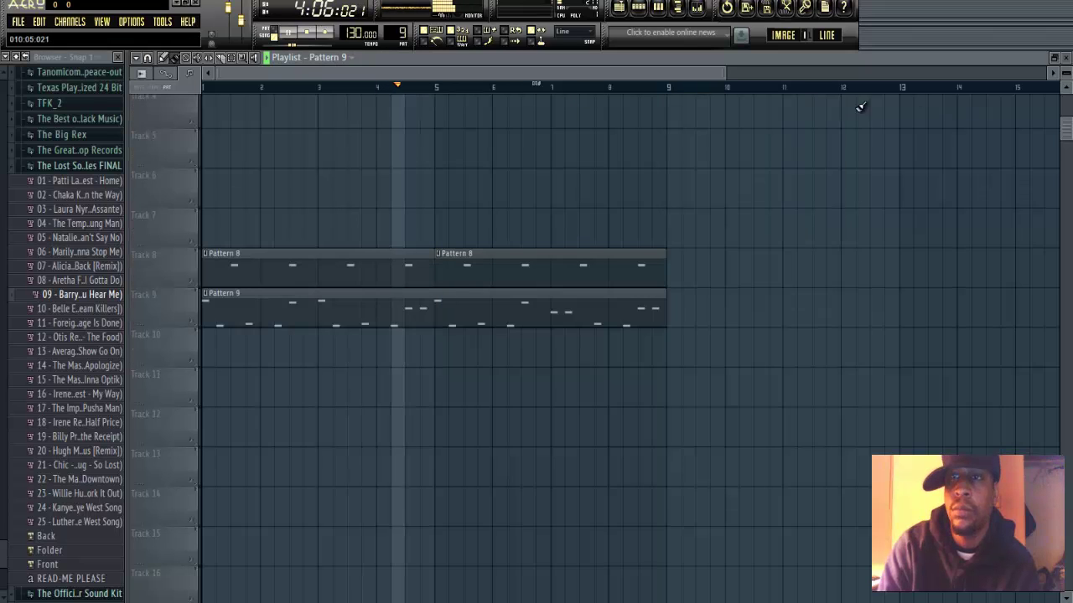
pyautogui.moveTo(1066, 128); pyautogui.dragTo(1065, 81)
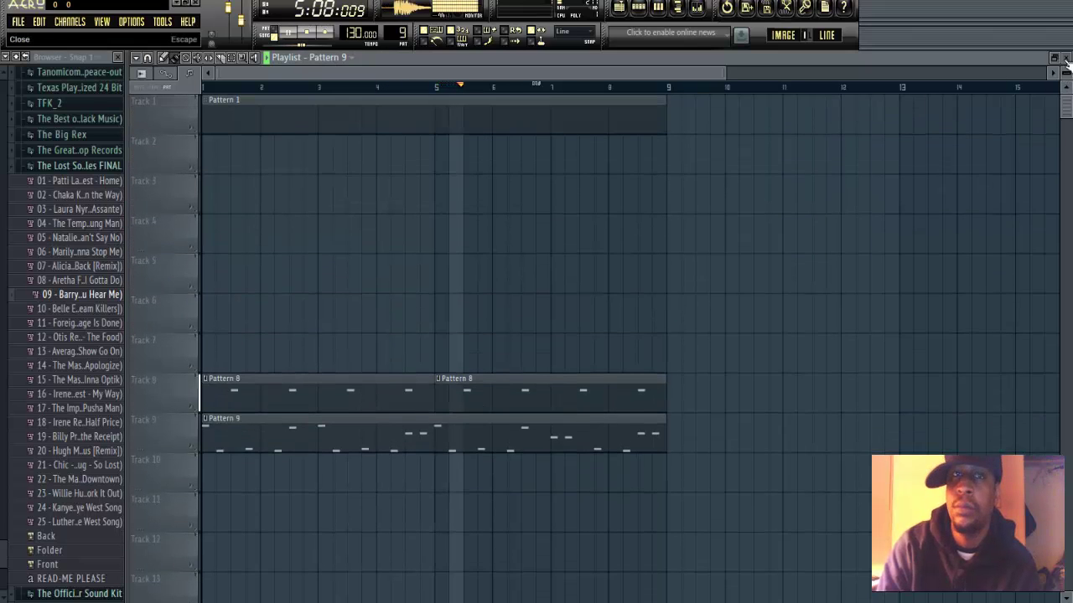
pyautogui.scroll(-1, 401, 33)
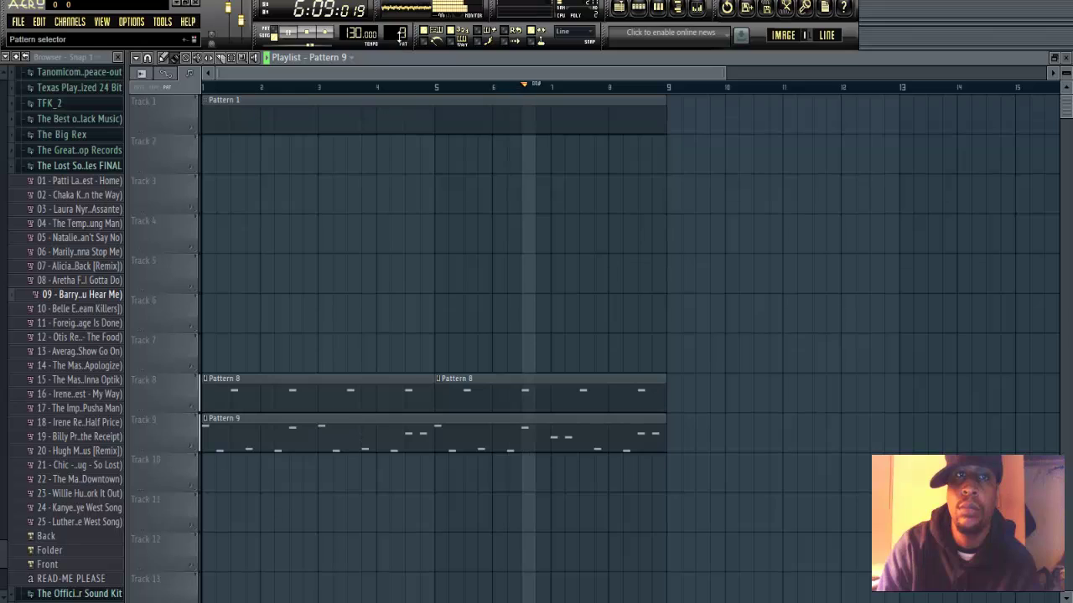
pyautogui.scroll(-6, 401, 33)
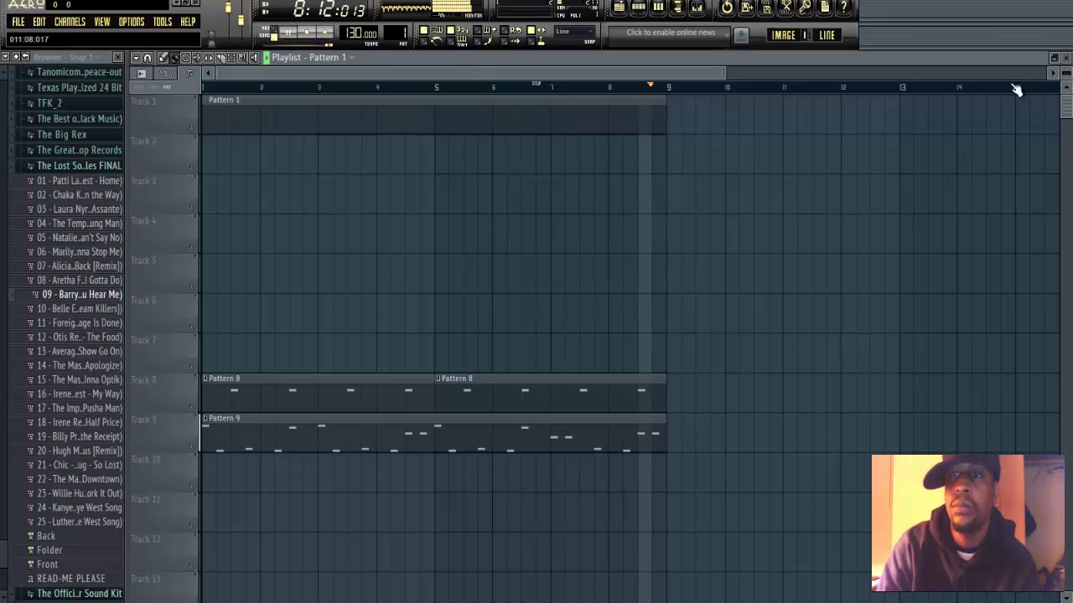
pyautogui.click(1054, 57)
pyautogui.rightClick(195, 89)
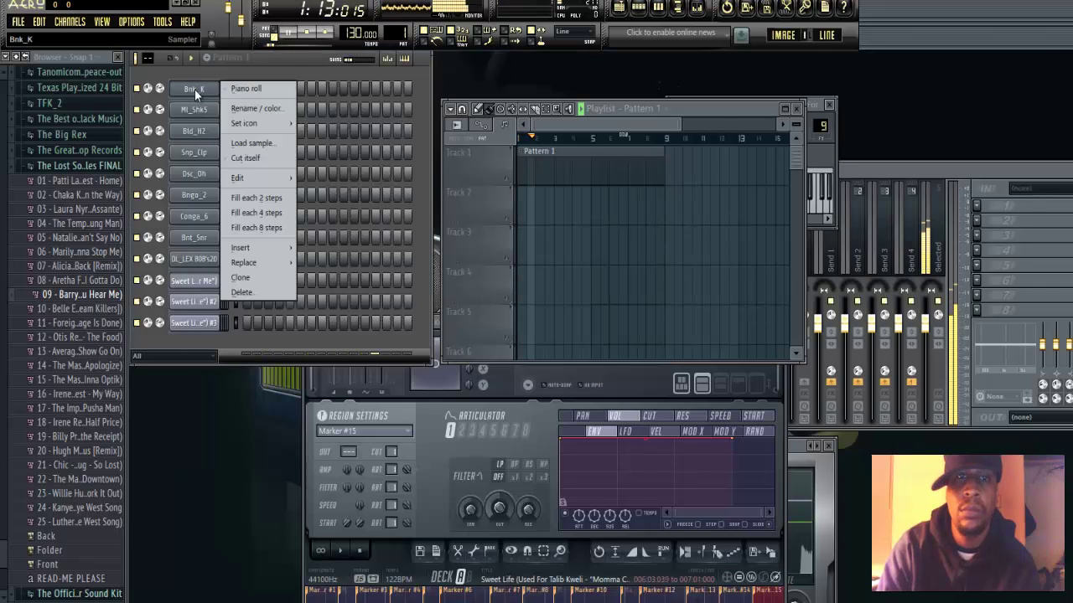
pyautogui.click(231, 92)
# - Place D5 kick notes at the start of bar 1 and on step 7 of bar 1, checking them against playback
pyautogui.click(432, 283)
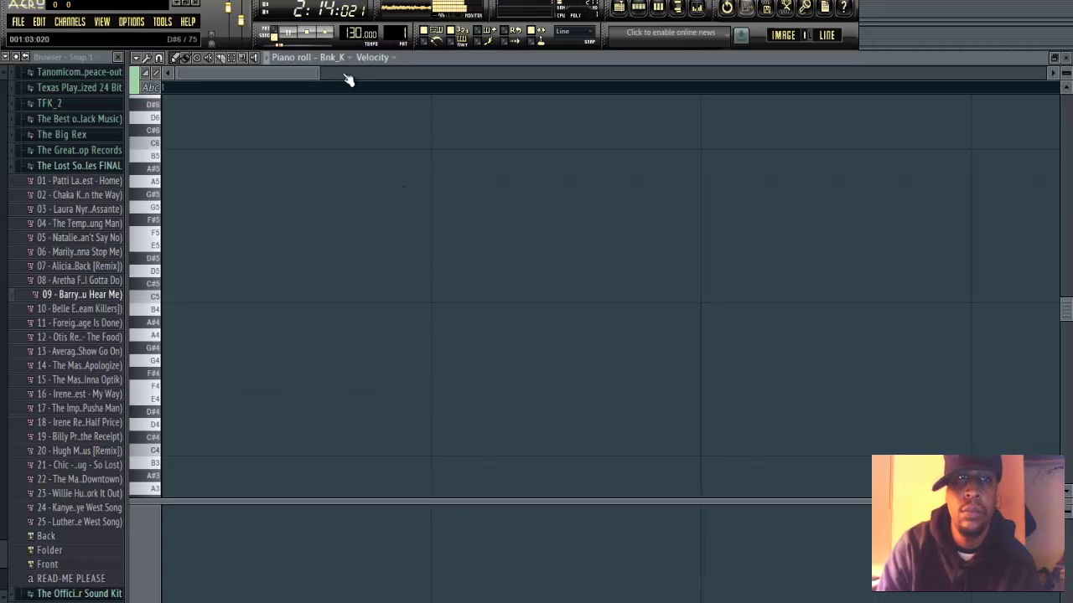
pyautogui.moveTo(764, 69); pyautogui.dragTo(793, 70)
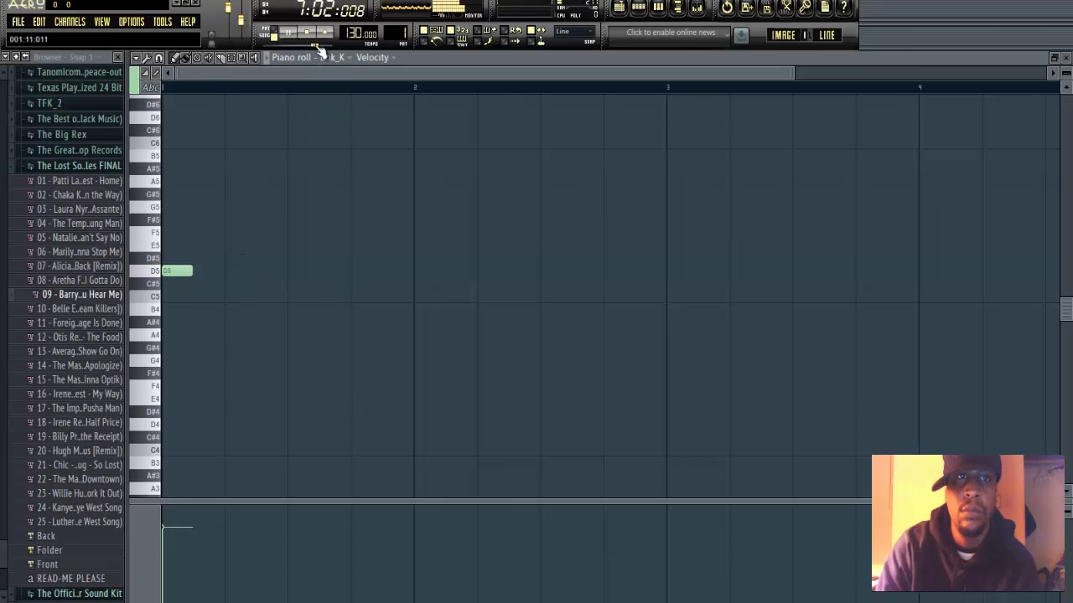
pyautogui.press('space')
pyautogui.press('space')
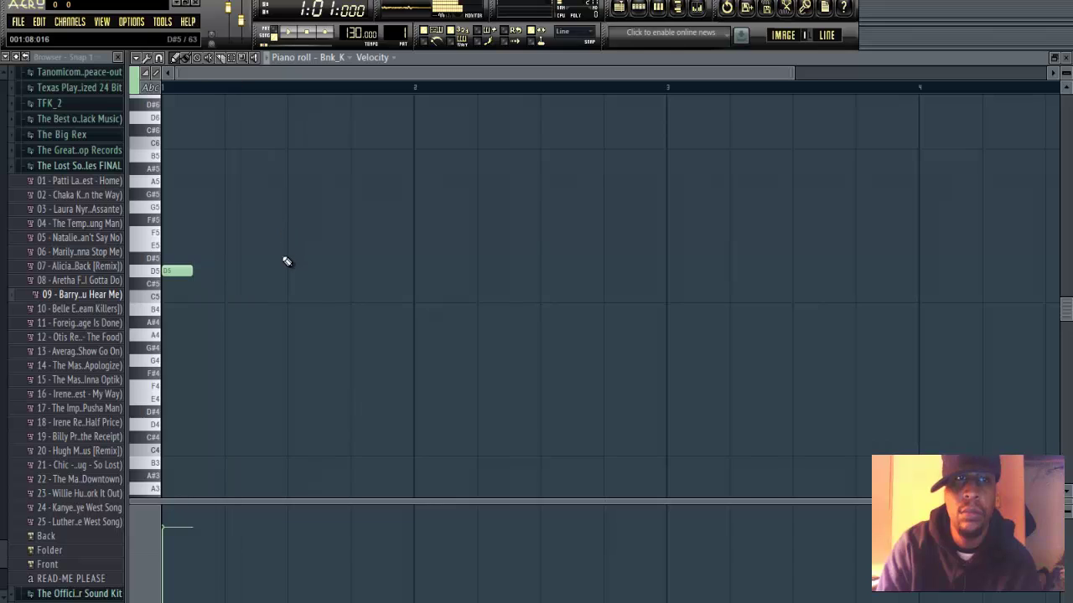
pyautogui.press('space')
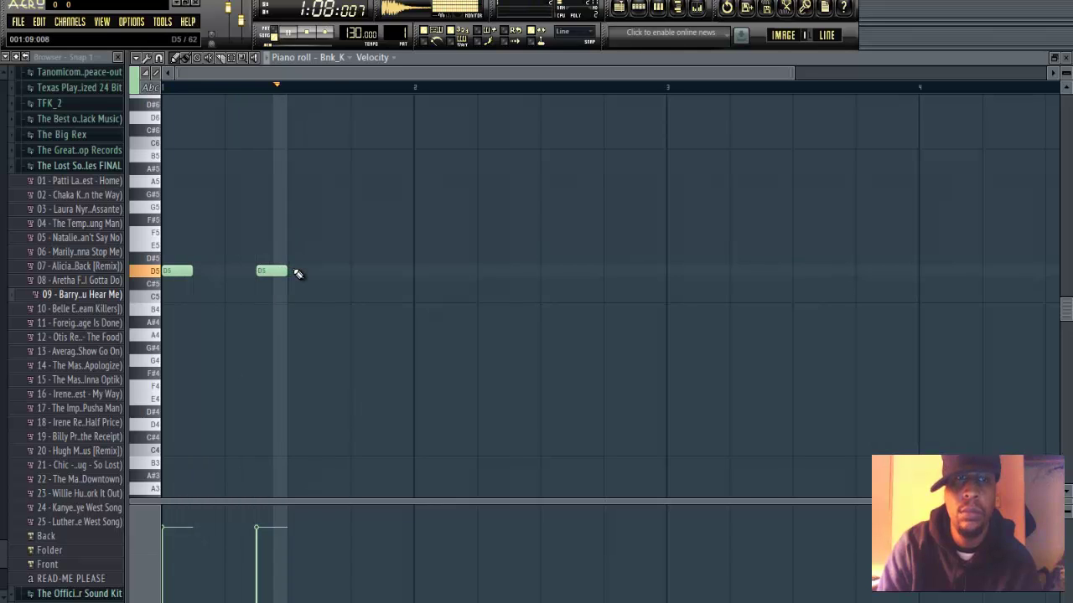
pyautogui.press('space')
pyautogui.press('space')
# - Add a third D5 kick note on step 13 of bar 1 and play the pattern from the start
pyautogui.click(369, 270)
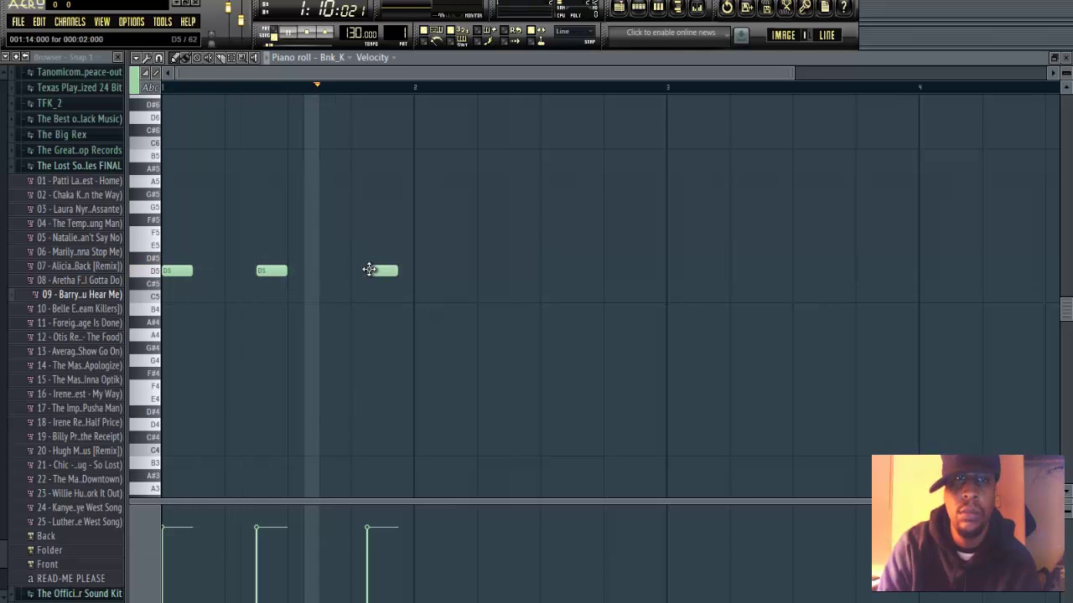
pyautogui.press('space')
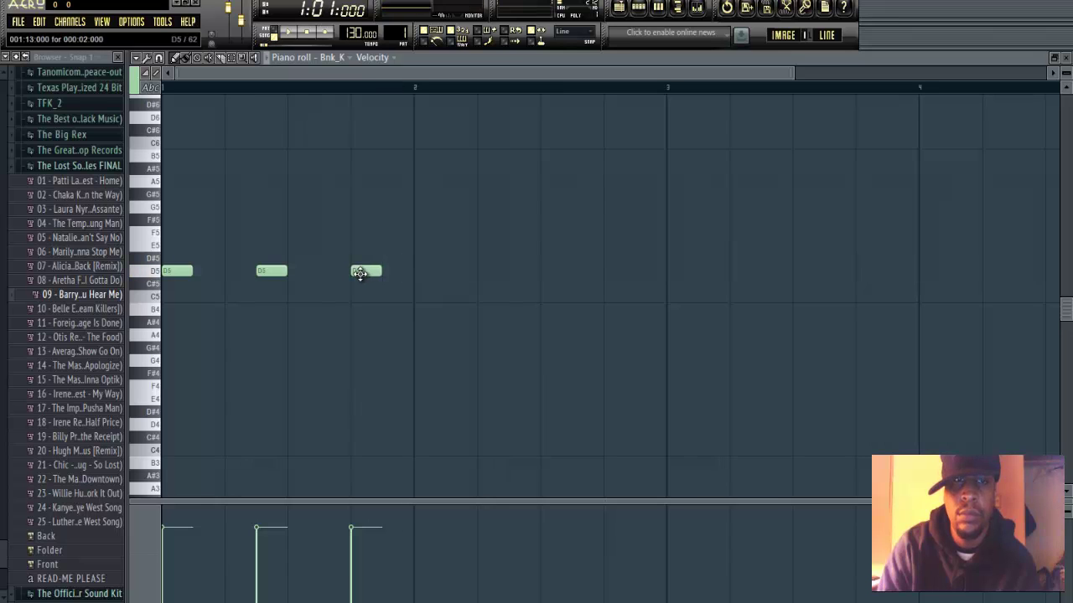
pyautogui.press('space')
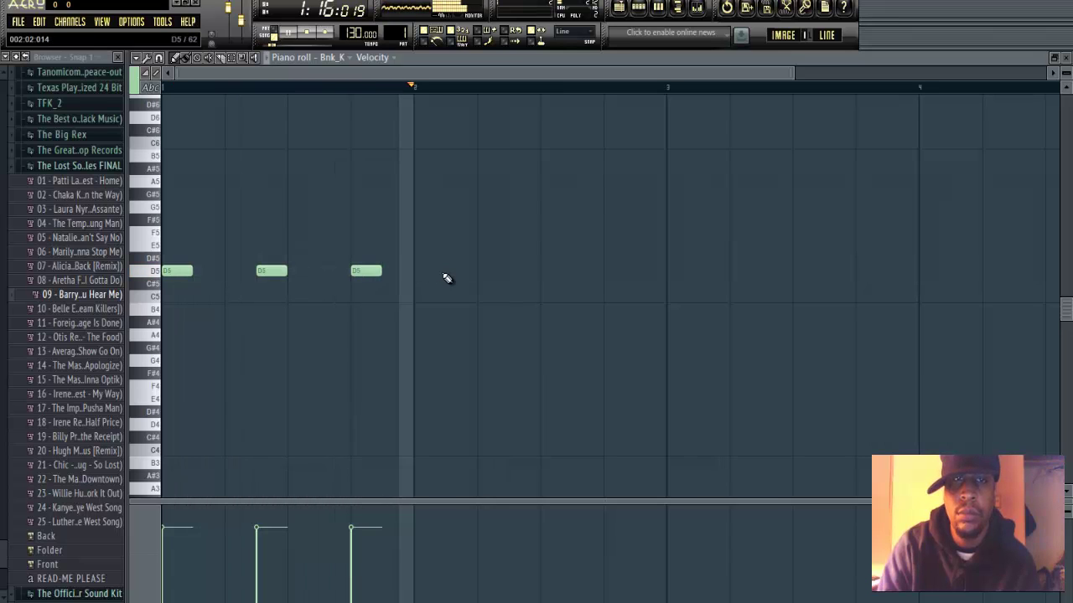
# - Add a D5 kick note in bar 2, try it on step 3, and settle it on step 5
pyautogui.press('space')
pyautogui.press('space')
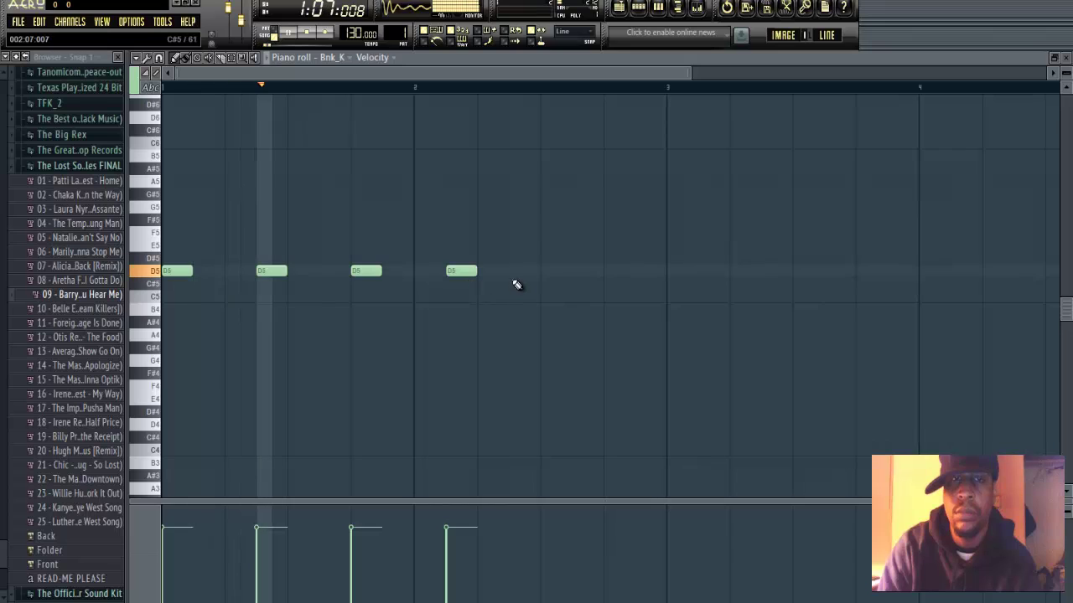
pyautogui.press('space')
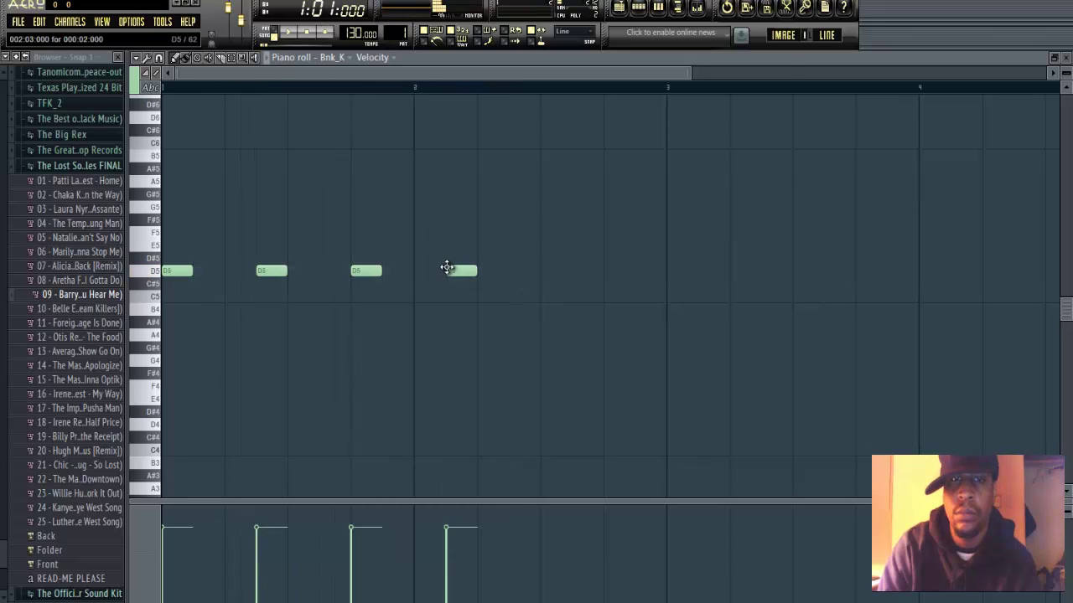
pyautogui.press('space')
pyautogui.click(479, 270)
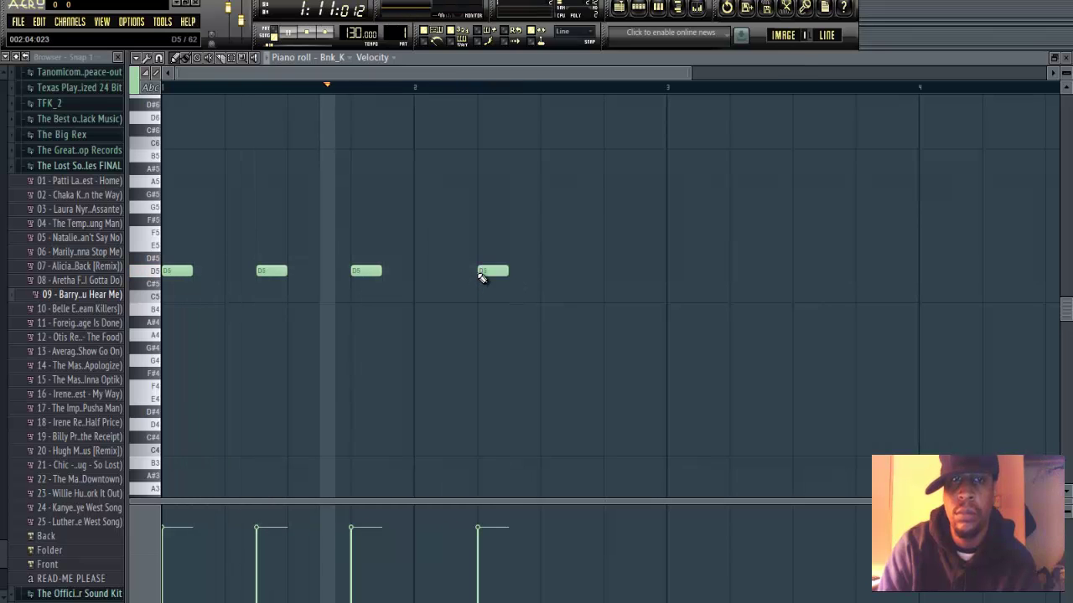
pyautogui.press('space')
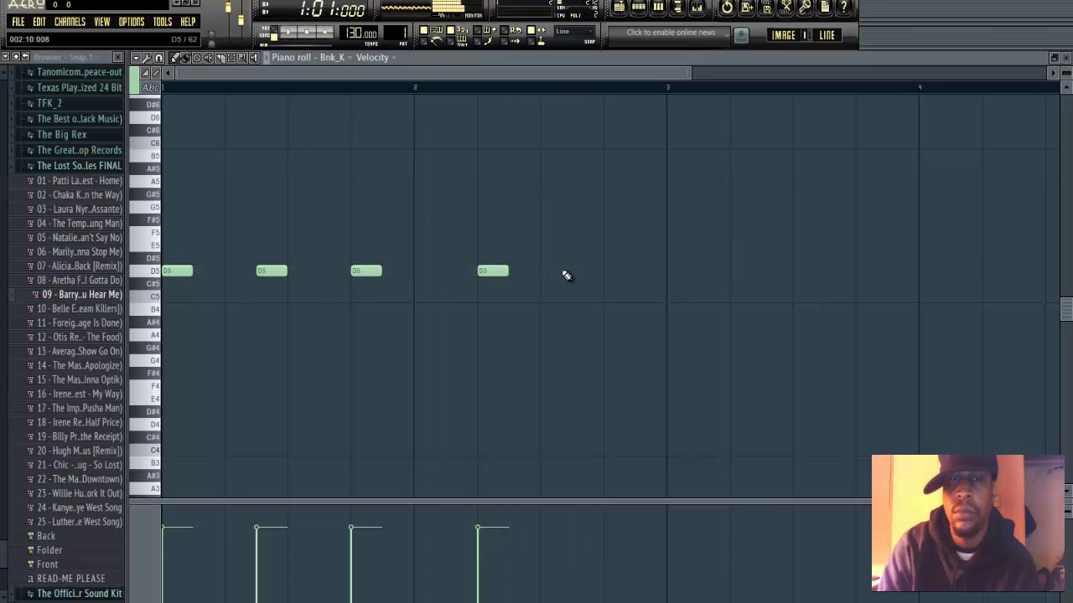
# - Add a final D5 kick note in bar 2, trying earlier positions during playback, and settle it on step 13
pyautogui.press('space')
pyautogui.rightClick(572, 272)
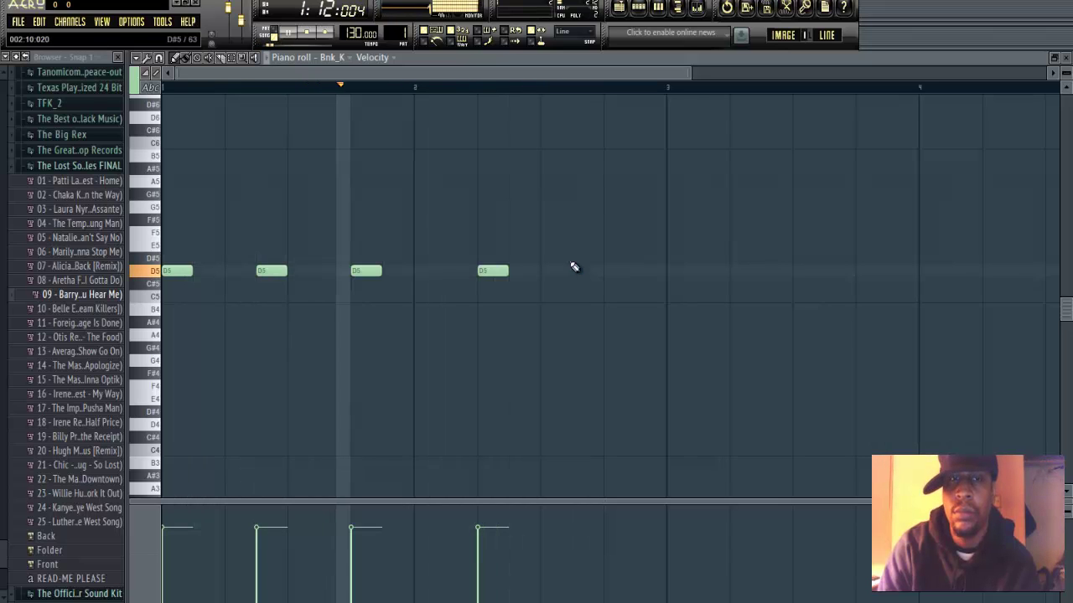
pyautogui.press('space')
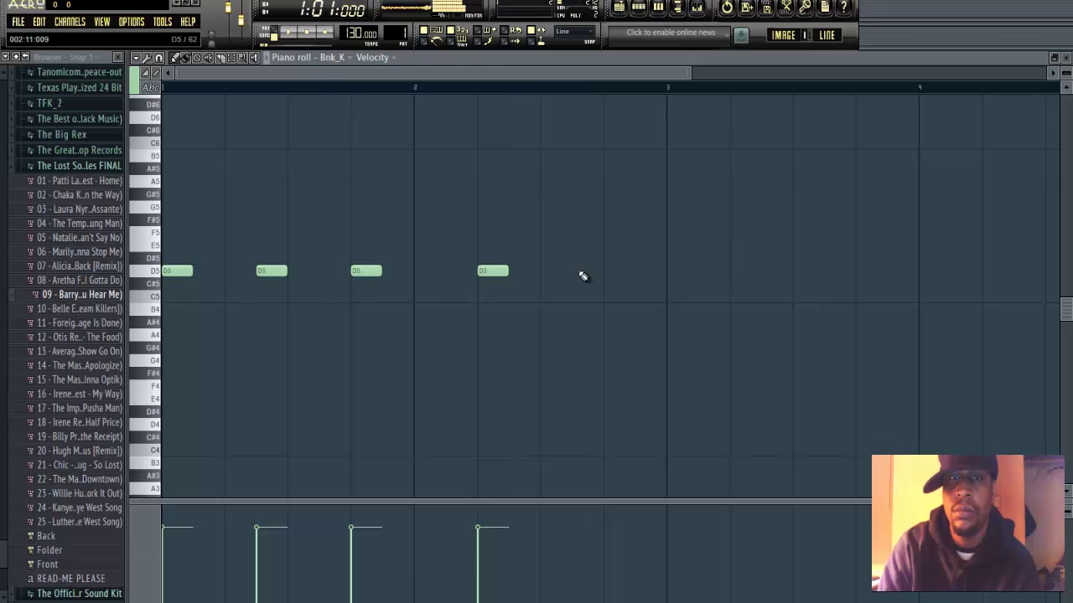
pyautogui.press('space')
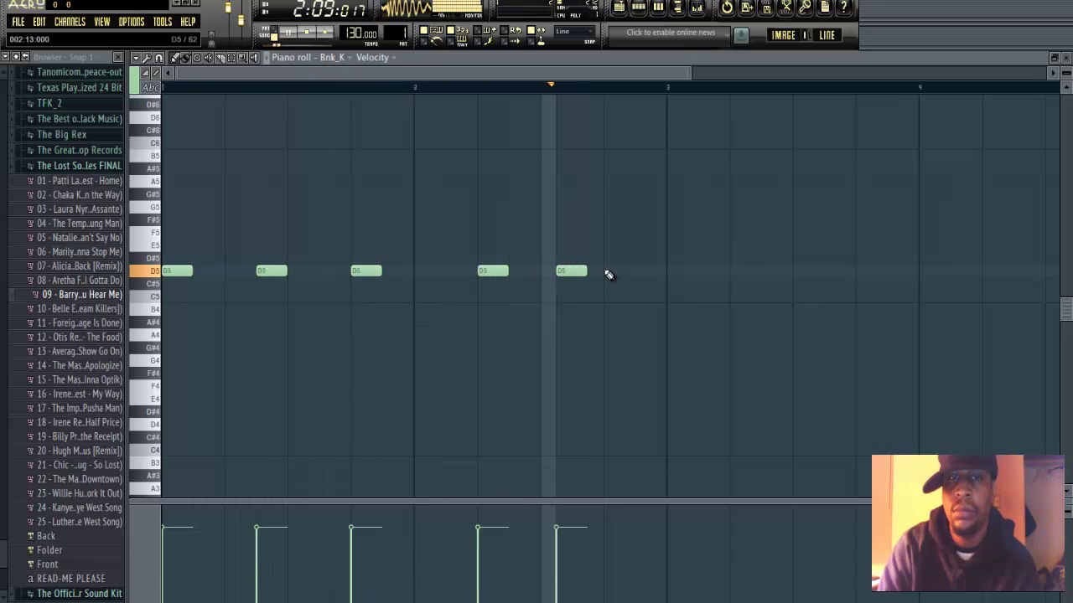
pyautogui.press('space')
pyautogui.press('space')
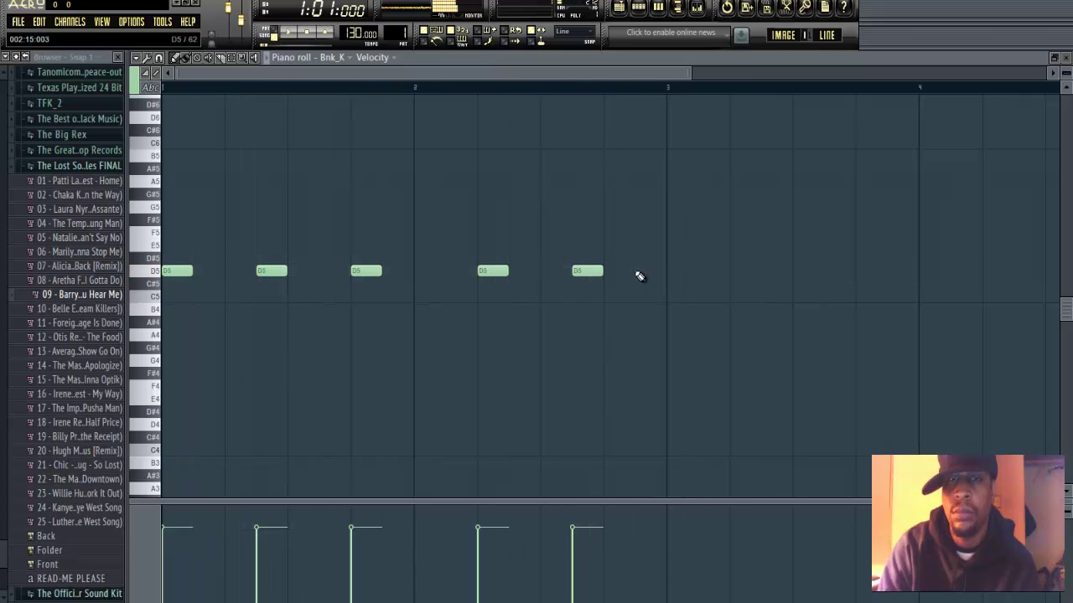
pyautogui.moveTo(591, 272); pyautogui.dragTo(616, 275)
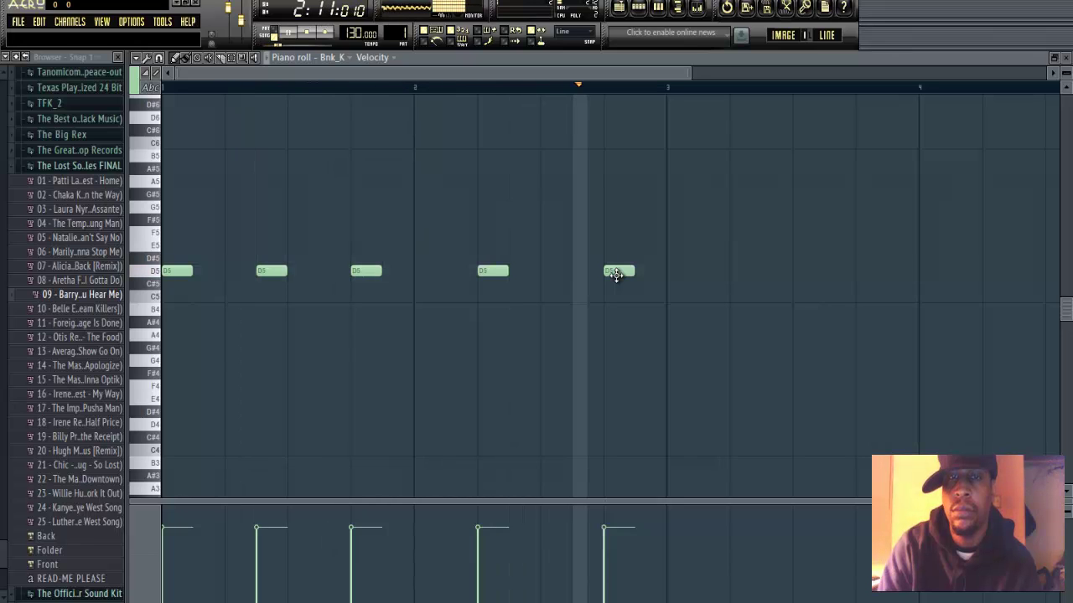
pyautogui.press('space')
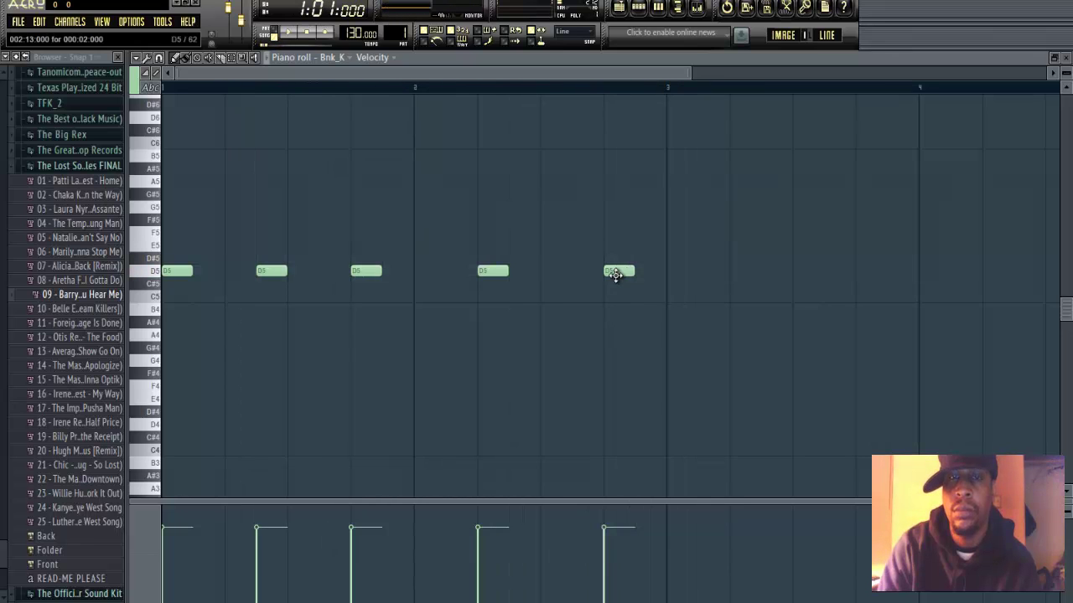
# - Try an extra D5 kick note on step 11 of bar 2 during playback and remove it
pyautogui.press('space')
pyautogui.click(575, 273)
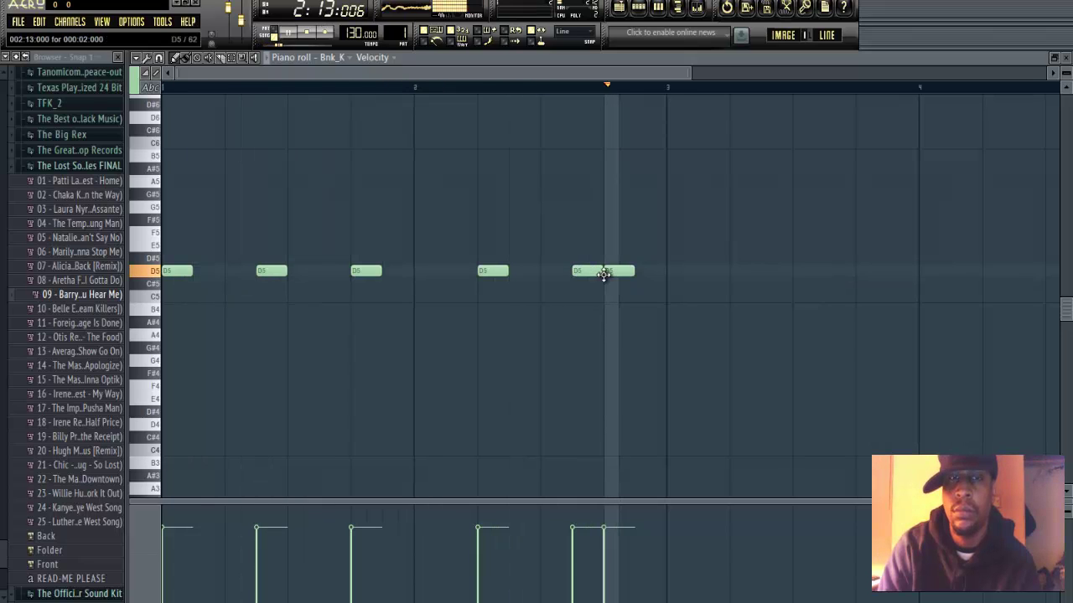
pyautogui.rightClick(595, 275)
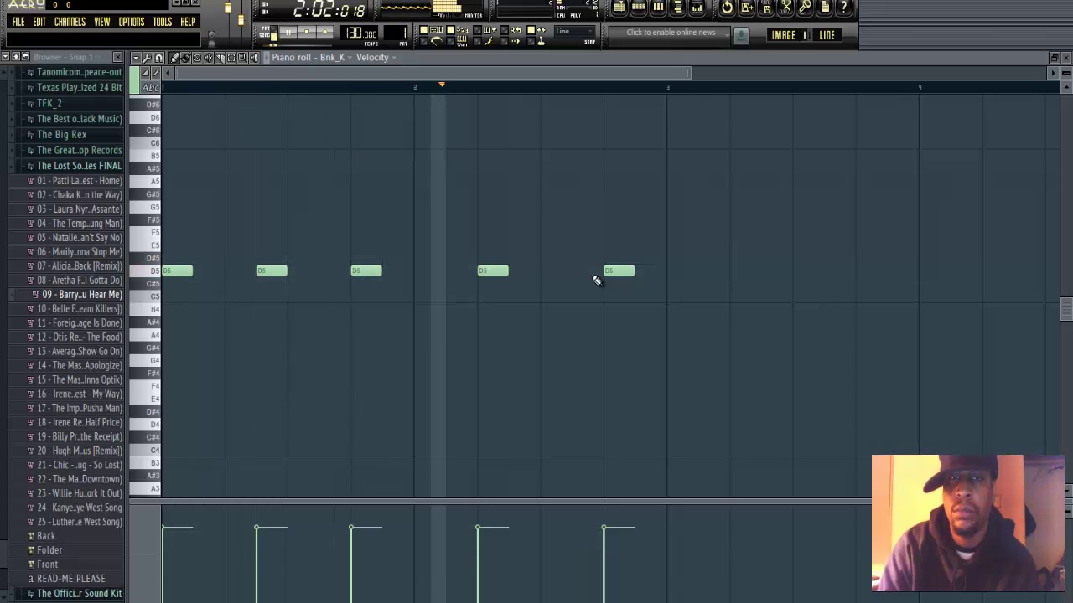
pyautogui.press('space')
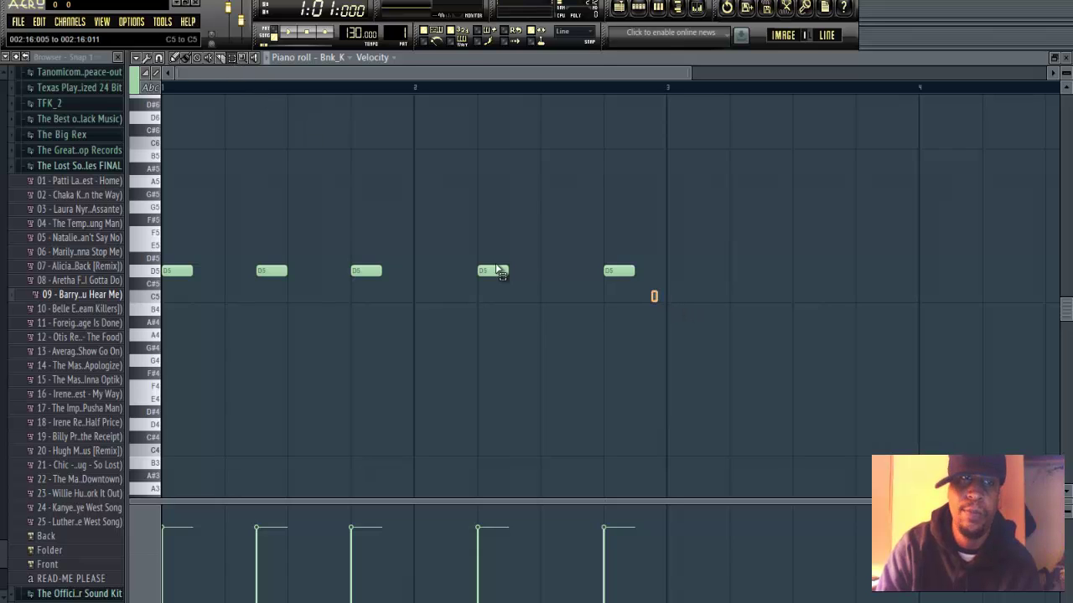
# - Duplicate the two-bar kick sequence into bars 3 and 4, and duplicate the resulting four bars from the start of bar 5
pyautogui.moveTo(654, 296); pyautogui.dragTo(172, 217)
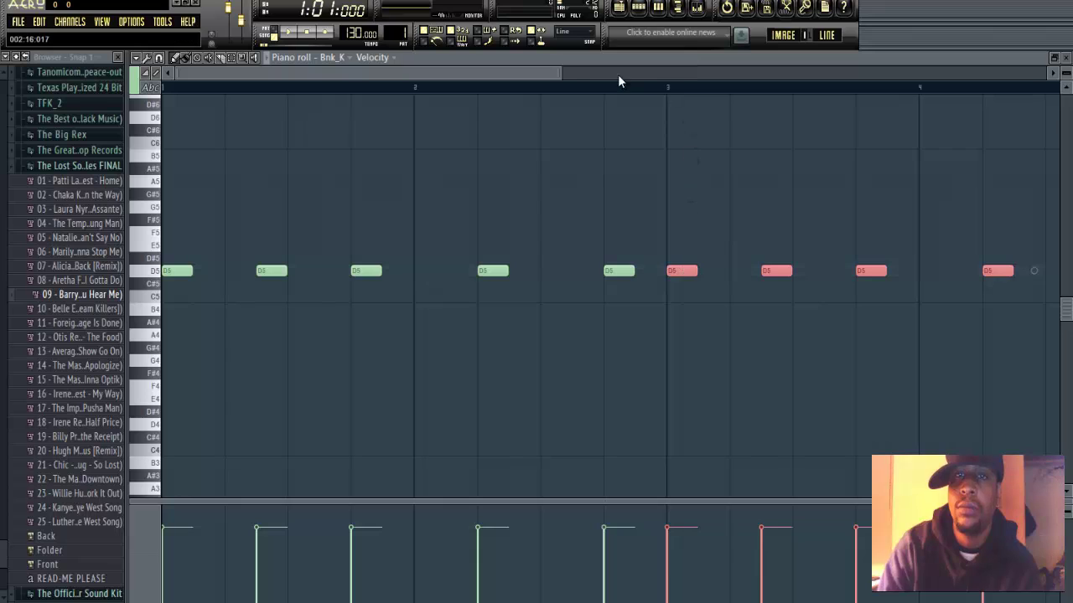
pyautogui.moveTo(558, 72); pyautogui.dragTo(907, 72)
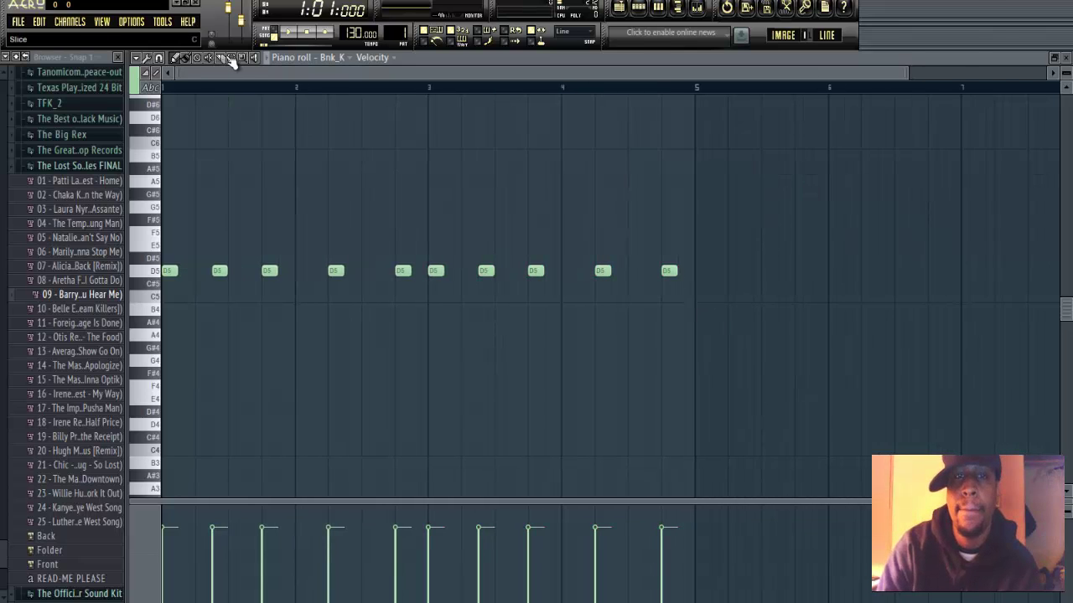
pyautogui.moveTo(727, 314); pyautogui.dragTo(155, 227)
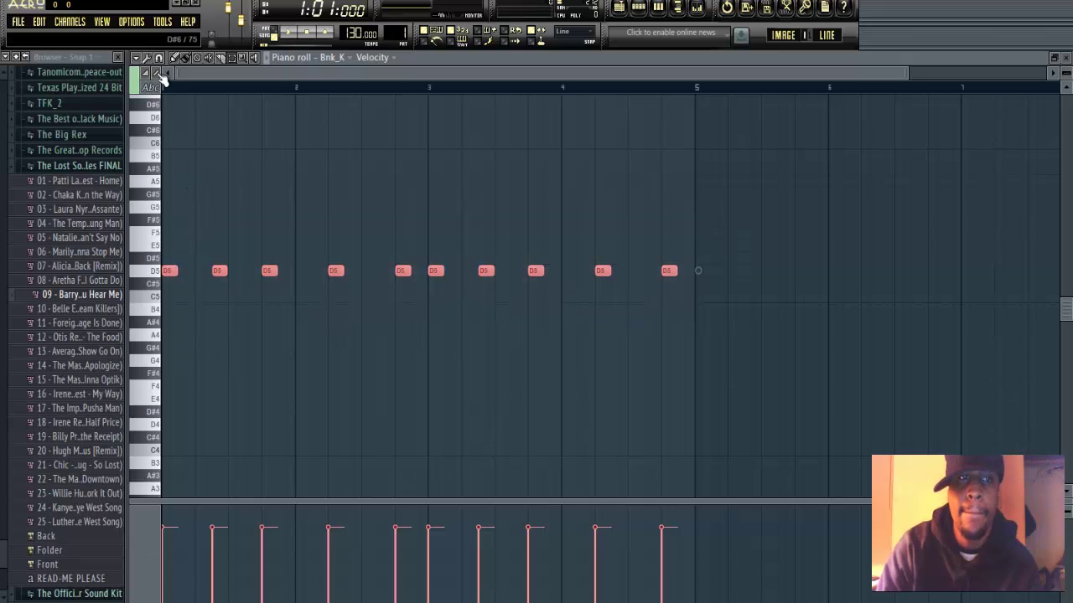
pyautogui.moveTo(168, 277); pyautogui.dragTo(717, 268)
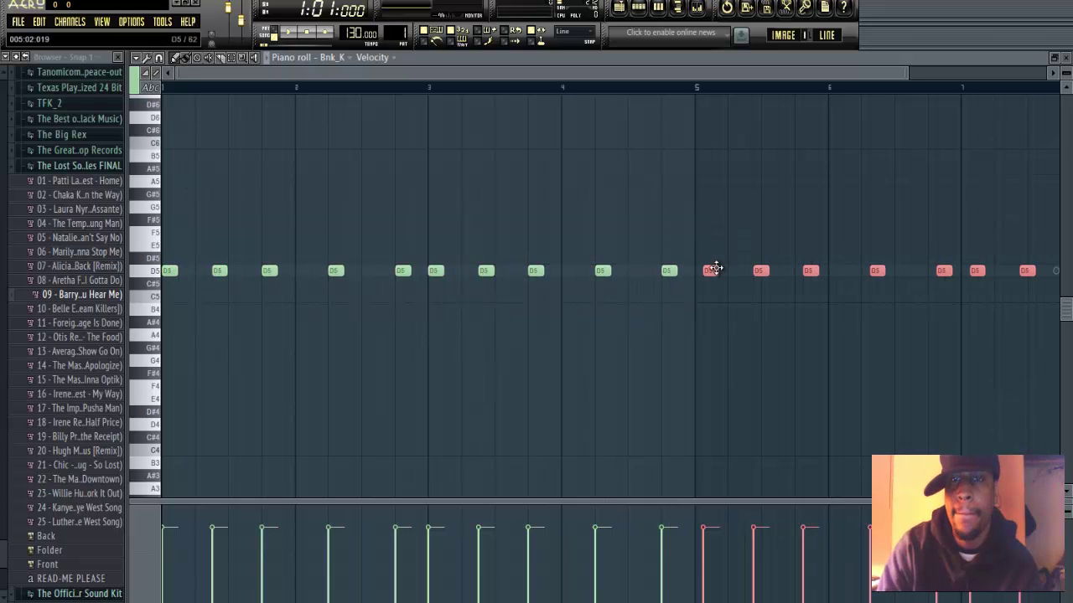
pyautogui.press('space')
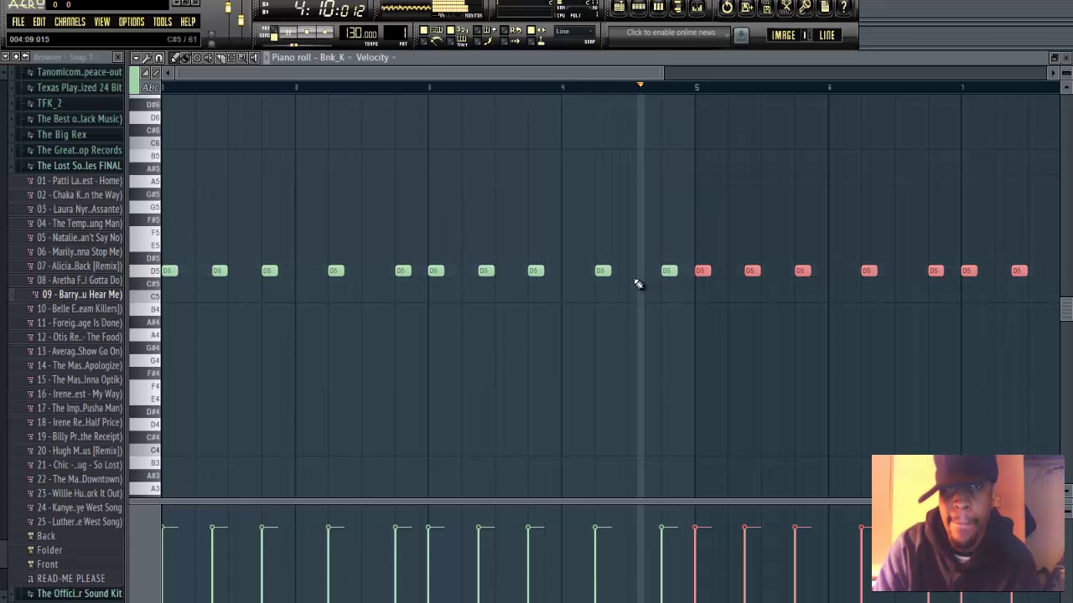
# - Add extra D5 kick notes on step 3 of bar 4 and step 3 of bar 7 while the song plays
pyautogui.press('space')
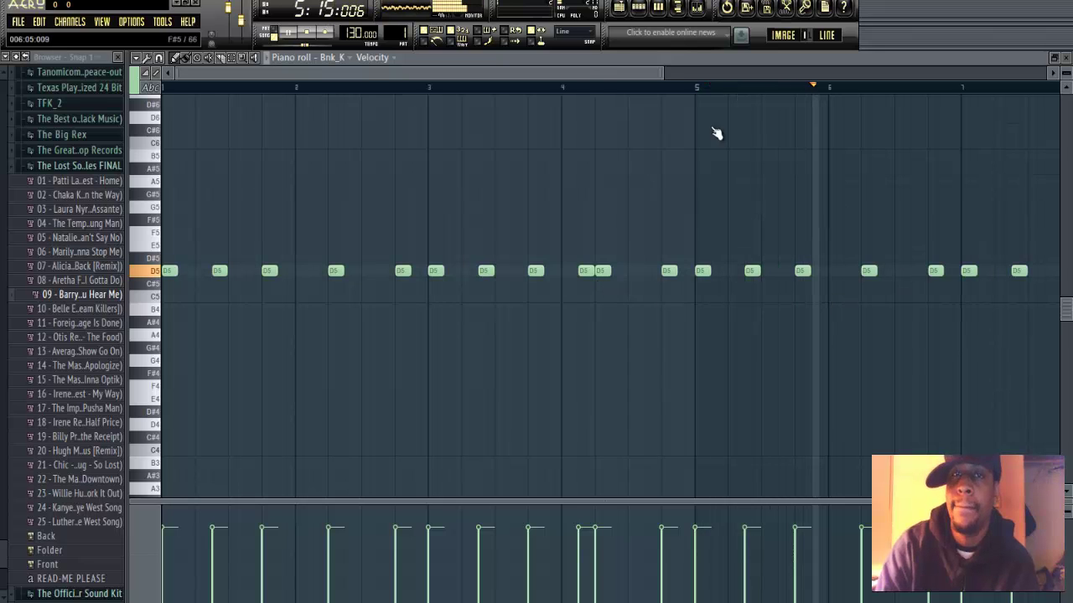
pyautogui.moveTo(571, 75); pyautogui.dragTo(683, 92)
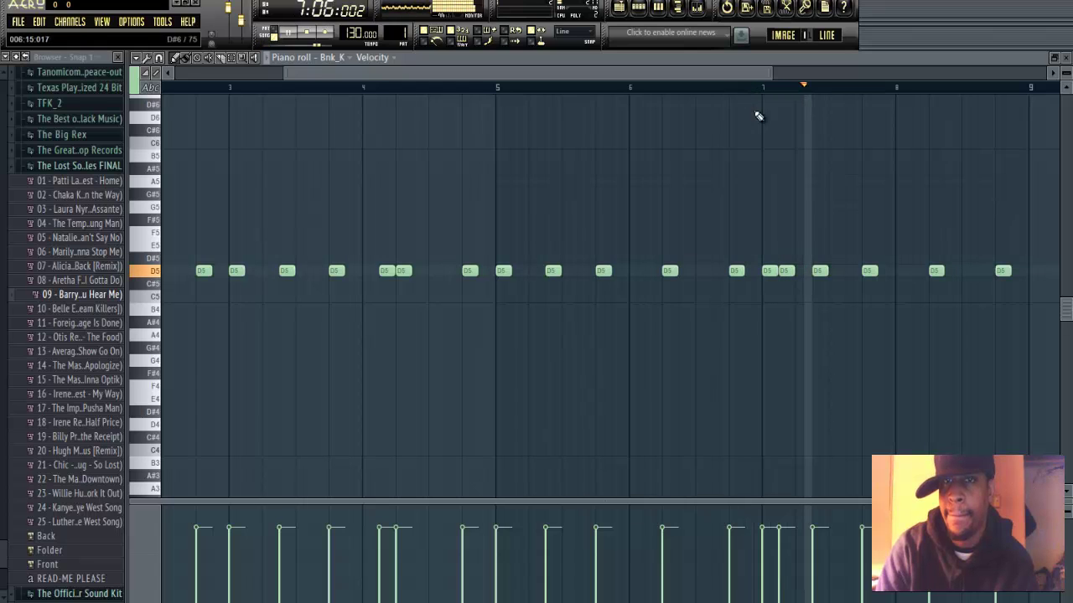
# - Replace the extra D5 kick note on step 3 of bar 7 with one on step 5, trying step 4 during playback
pyautogui.rightClick(790, 271)
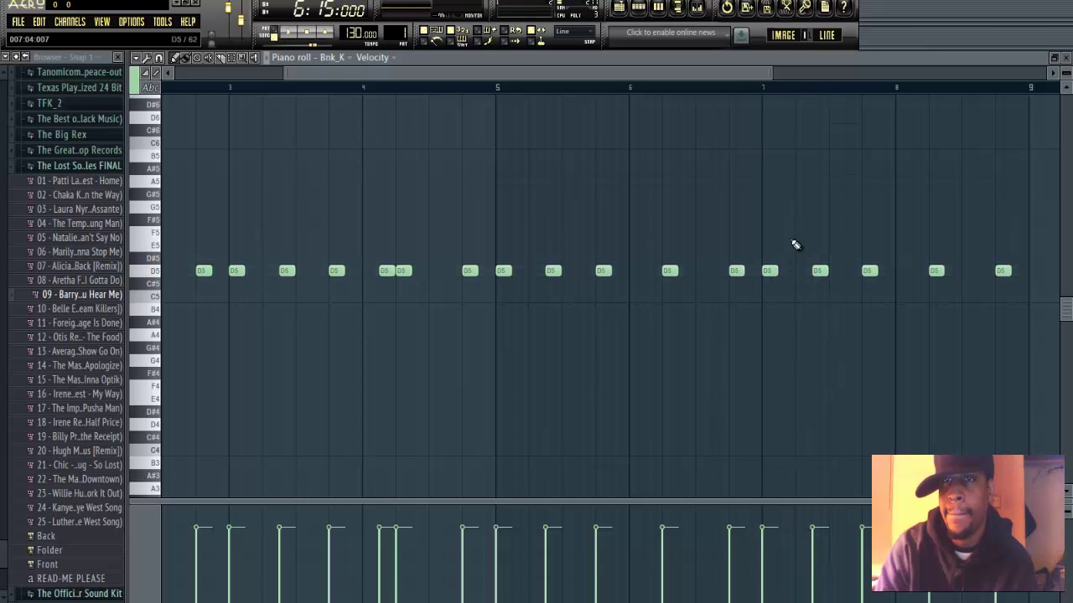
pyautogui.moveTo(770, 76); pyautogui.dragTo(732, 77)
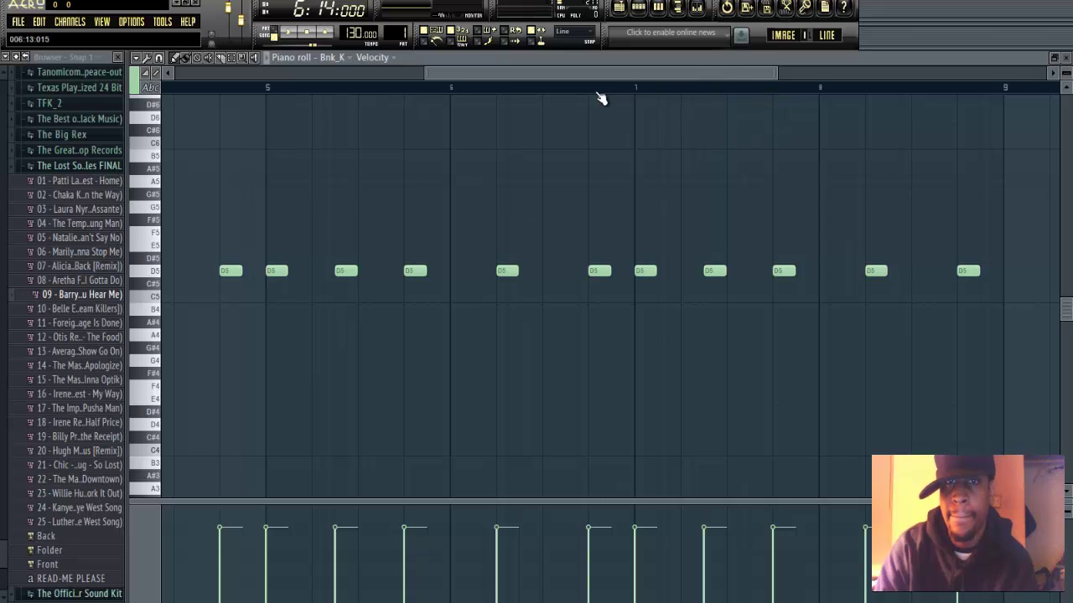
pyautogui.press('space')
pyautogui.press('space')
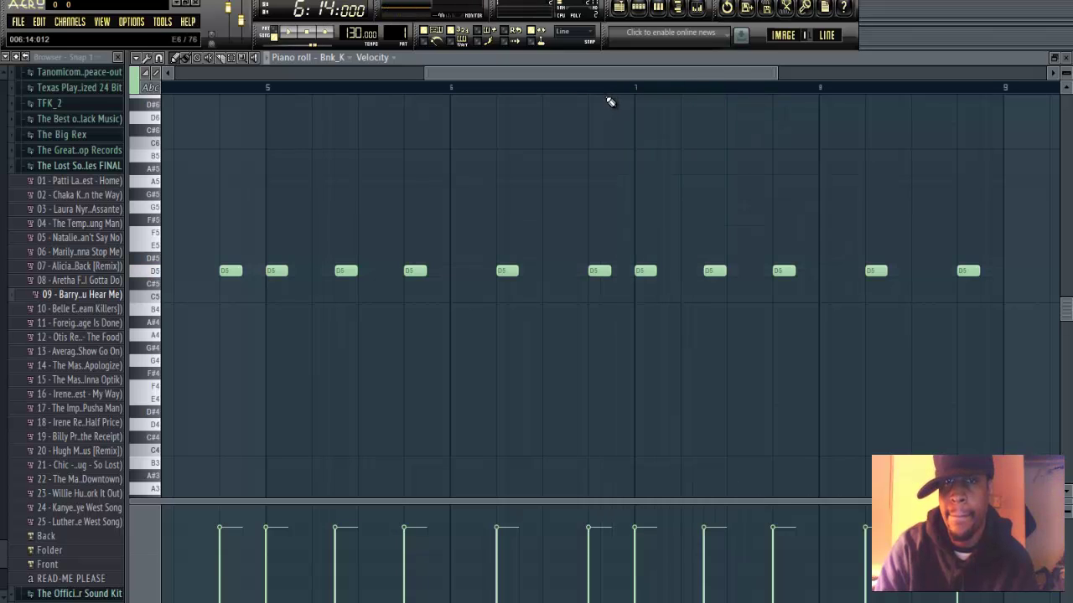
pyautogui.press('space')
pyautogui.press('space')
pyautogui.press('space')
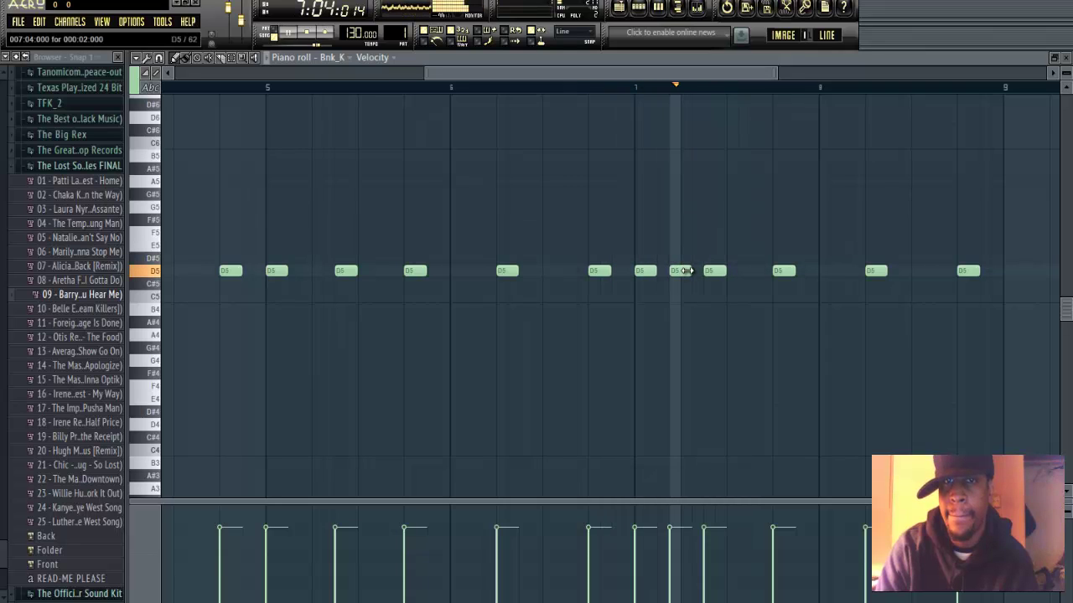
pyautogui.press('space')
pyautogui.press('space')
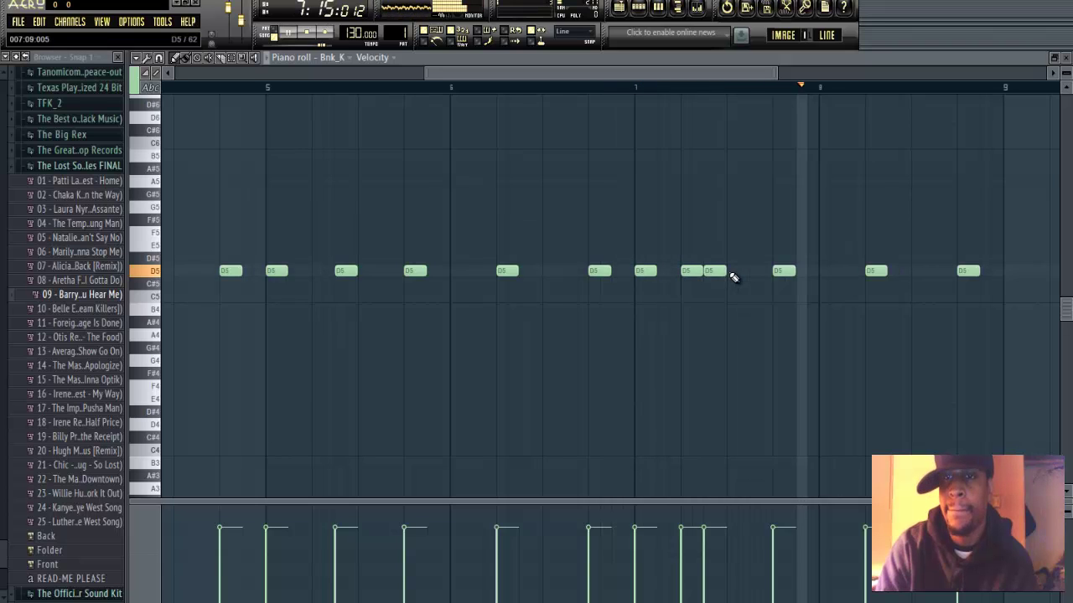
# - Audition the last bars and add an extra D5 kick note on step 11 of bar 8, then return to the full workspace
pyautogui.press('space')
pyautogui.press('space')
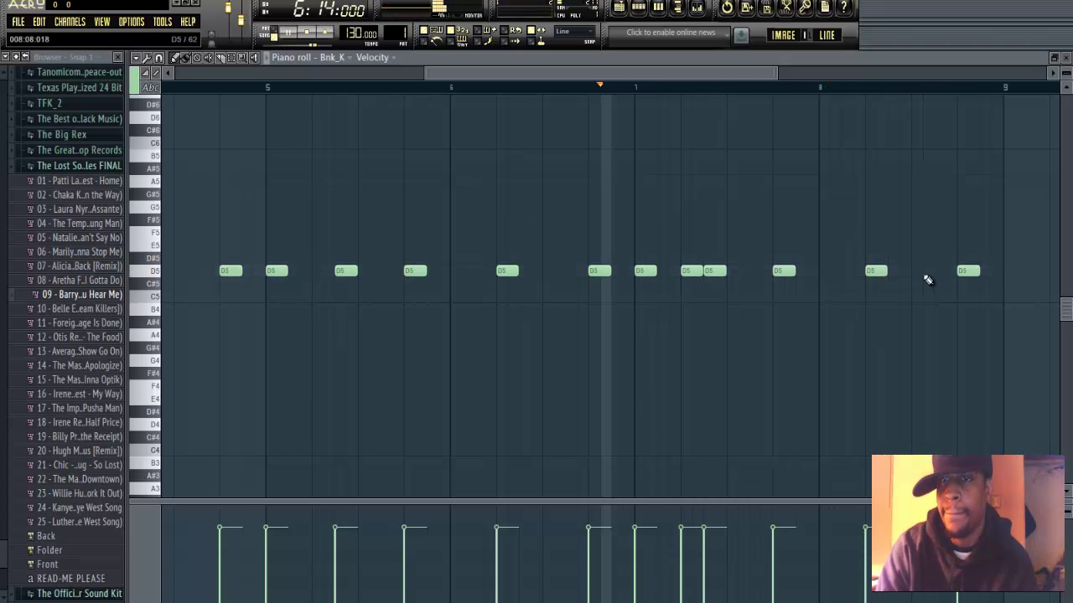
pyautogui.press('space')
pyautogui.press('space')
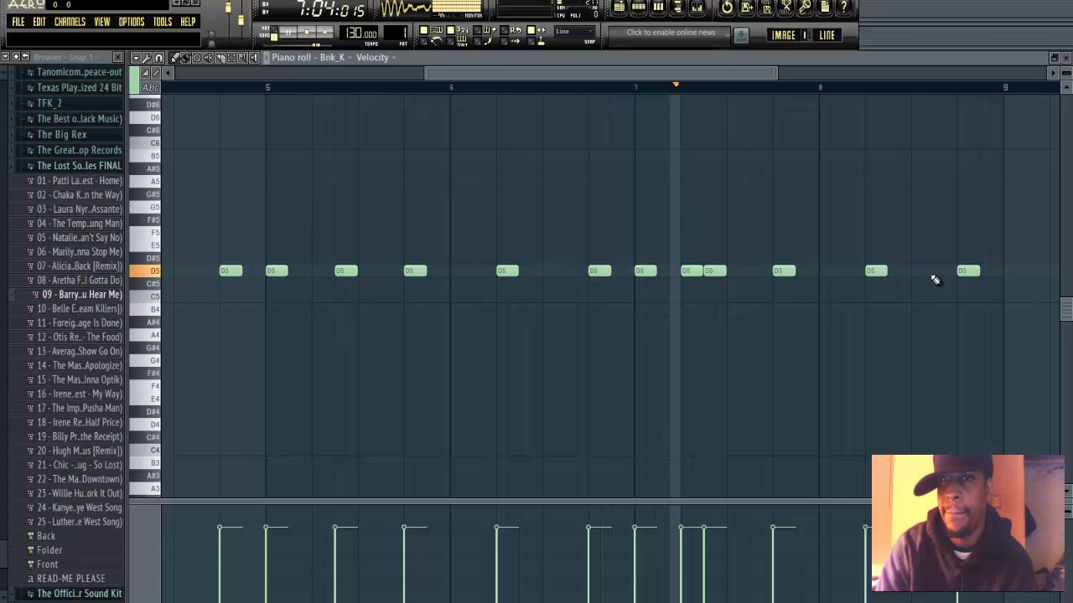
pyautogui.click(936, 277)
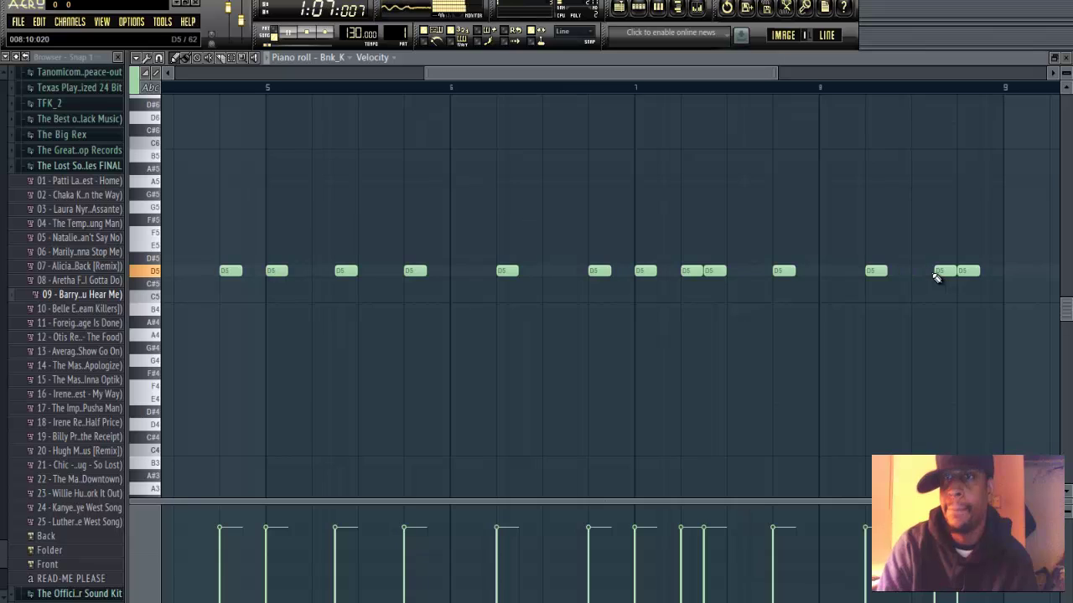
pyautogui.click(1054, 59)
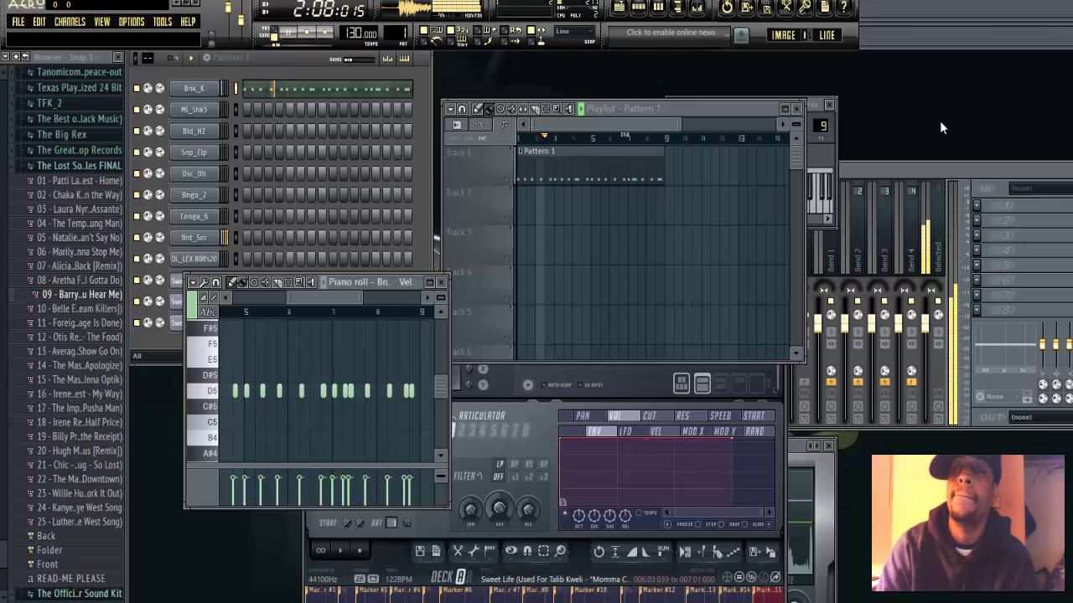
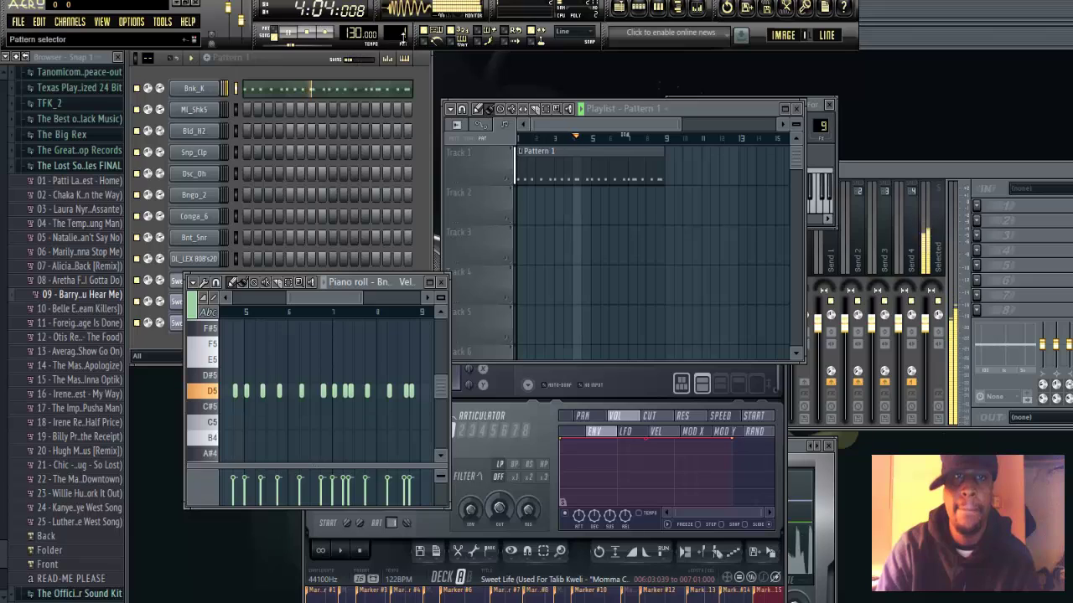
# - Place Pattern 2 across bars 1 to 8 of playlist Track 2 and open the Ml_Shk5 channel's piano roll at bar 1
pyautogui.moveTo(402, 38); pyautogui.dragTo(402, 36)
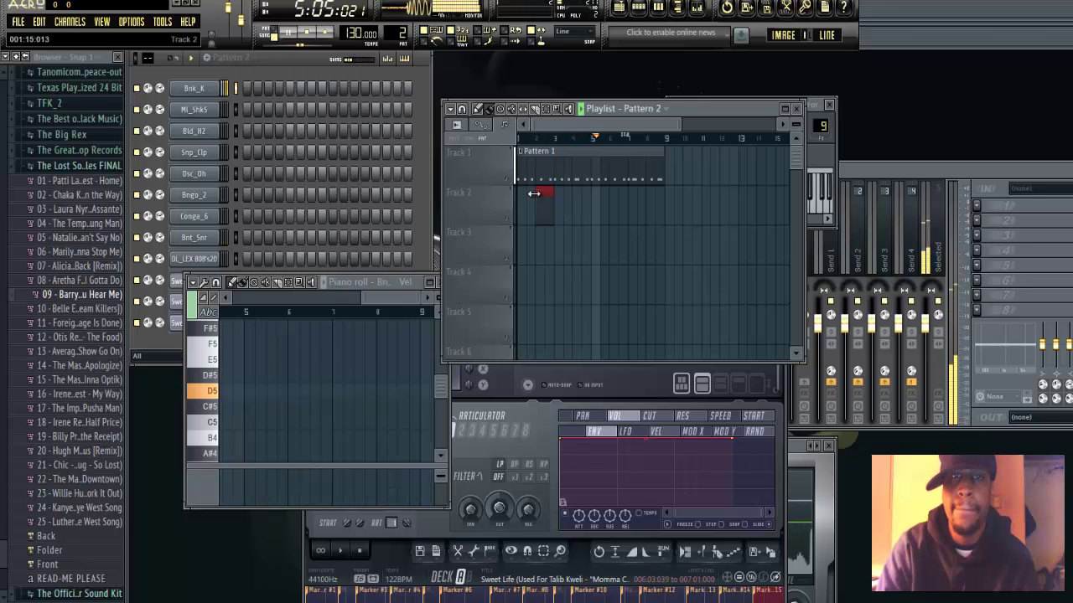
pyautogui.moveTo(534, 211); pyautogui.dragTo(635, 206)
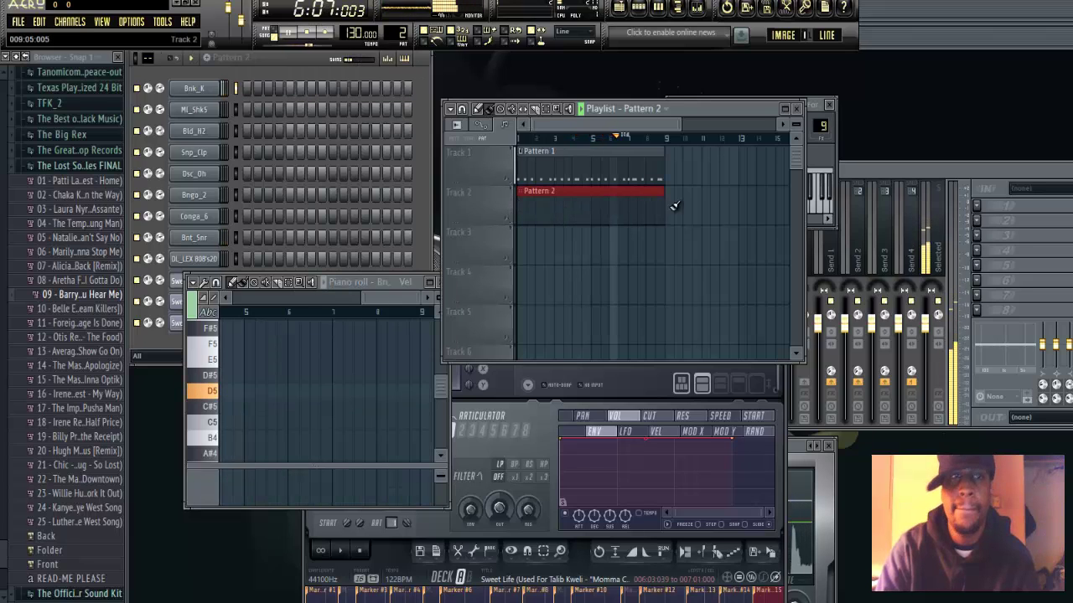
pyautogui.rightClick(200, 108)
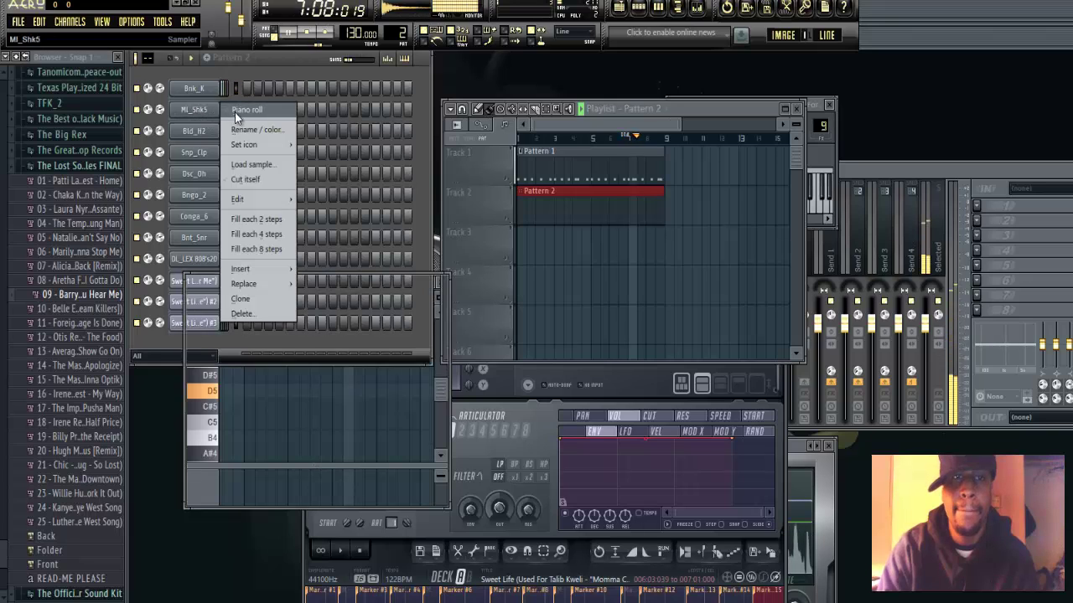
pyautogui.click(239, 111)
pyautogui.click(429, 282)
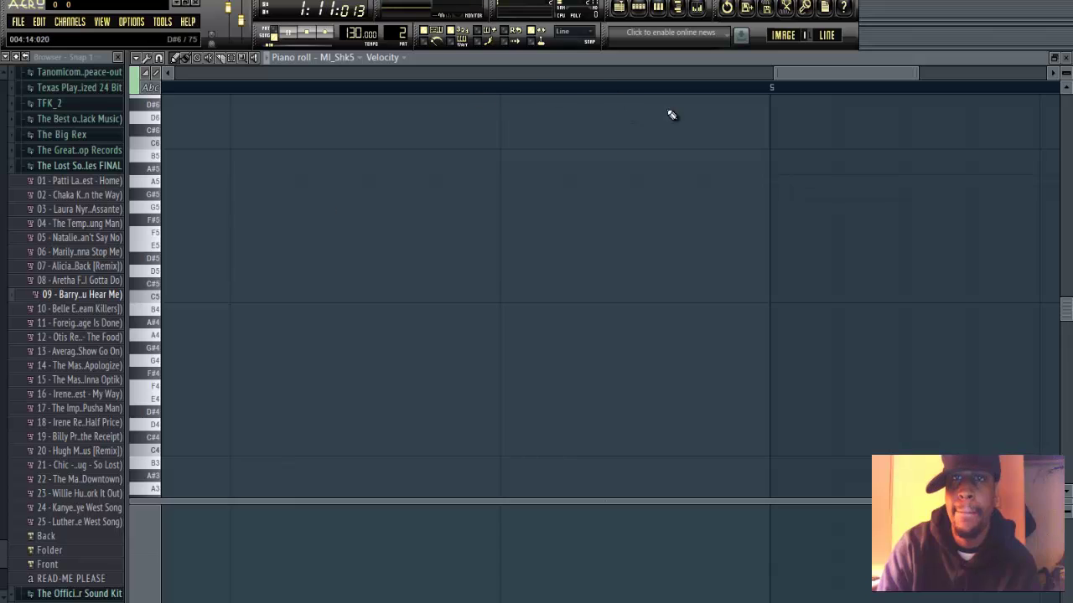
pyautogui.moveTo(775, 77); pyautogui.dragTo(108, 98)
# - Try Ml_Shk5 notes in bar 1 during playback, C#5 on step 10 and G#4 on steps 9 and 12, and remove each
pyautogui.press('space')
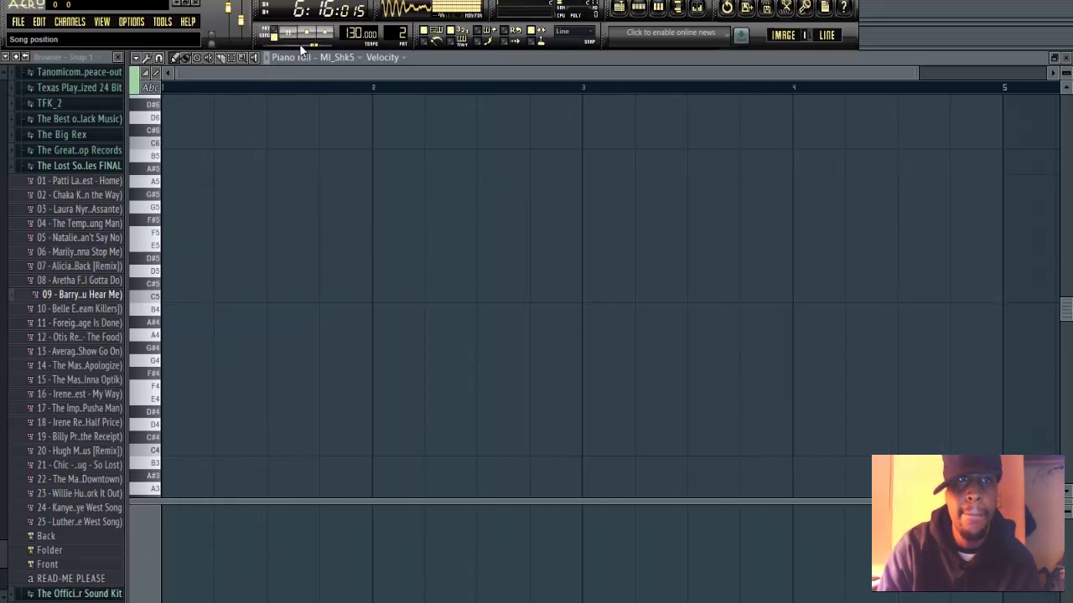
pyautogui.press('space')
pyautogui.click(285, 285)
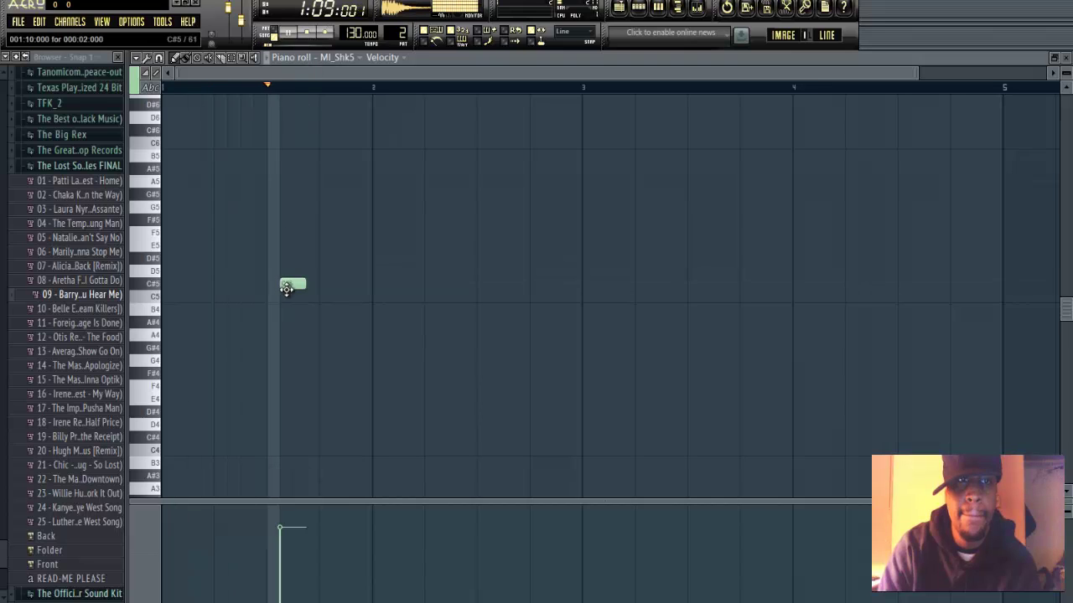
pyautogui.press('space')
pyautogui.rightClick(287, 286)
pyautogui.press('space')
pyautogui.click(276, 347)
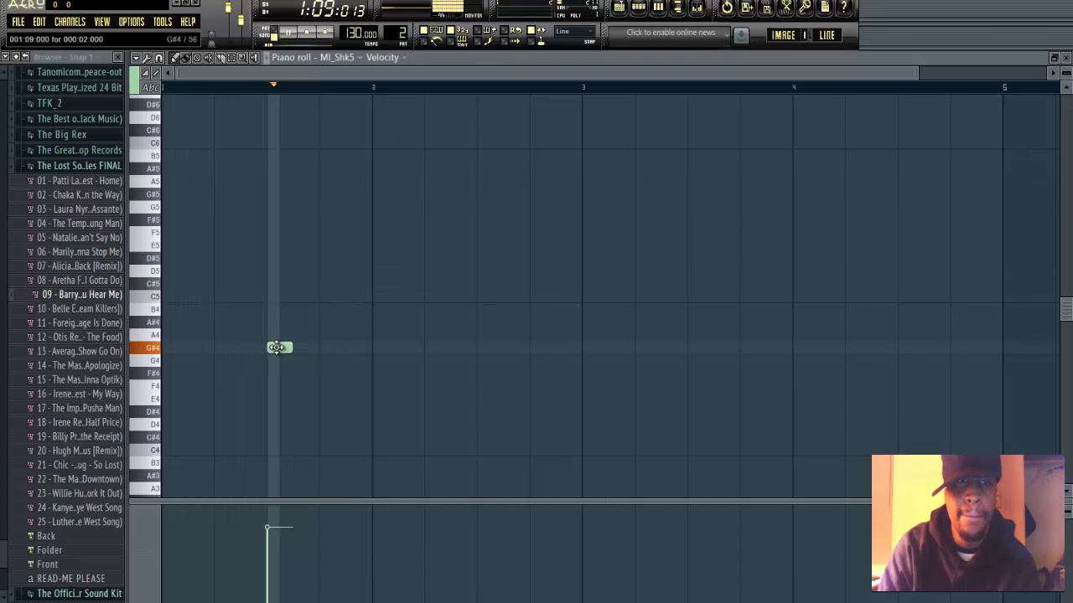
pyautogui.press('space')
pyautogui.rightClick(276, 347)
pyautogui.press('space')
pyautogui.click(306, 347)
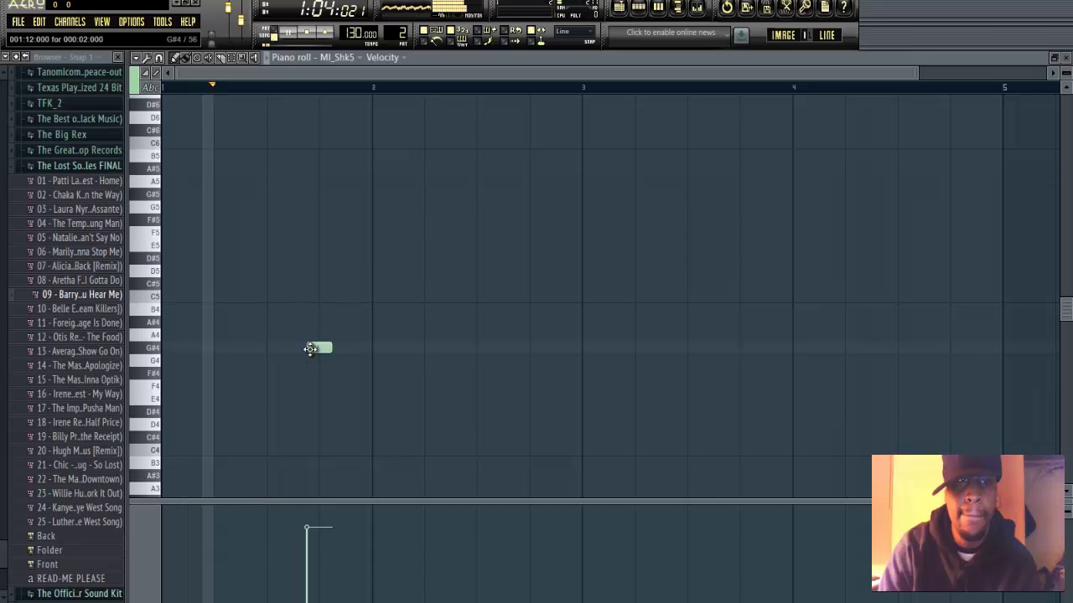
pyautogui.press('space')
pyautogui.rightClick(311, 348)
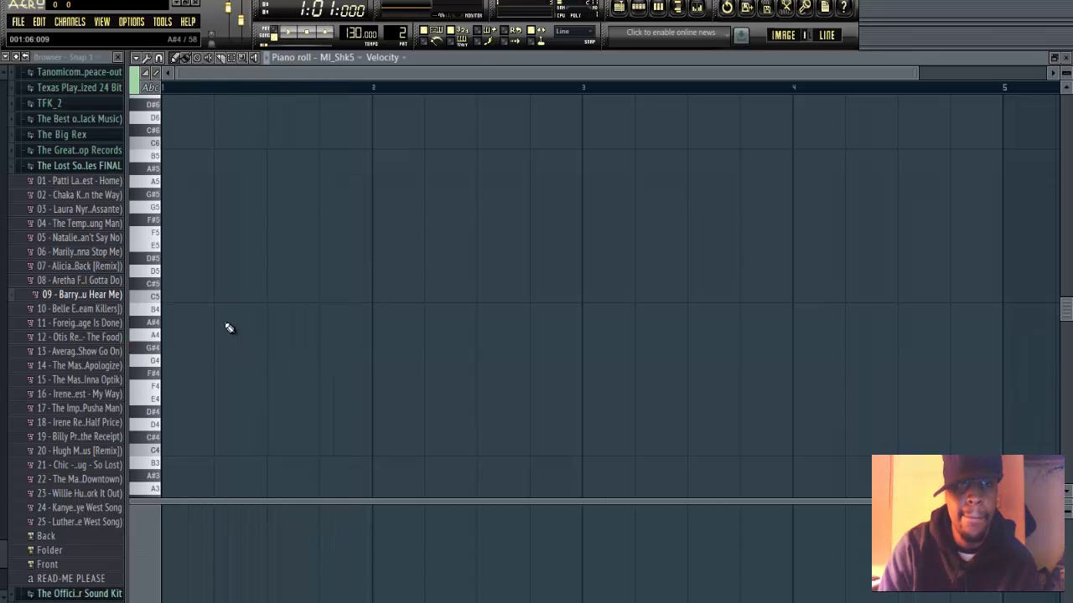
# - Try an A#4 shaker note on step 15 of bar 1 during playback and remove it
pyautogui.press('space')
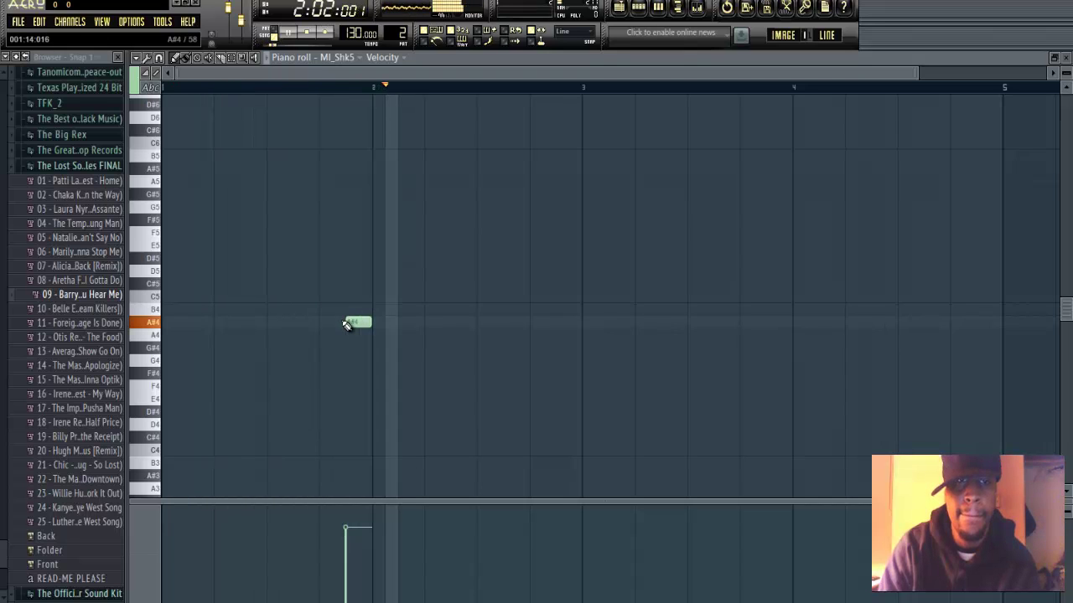
pyautogui.press('space')
pyautogui.rightClick(351, 324)
pyautogui.press('space')
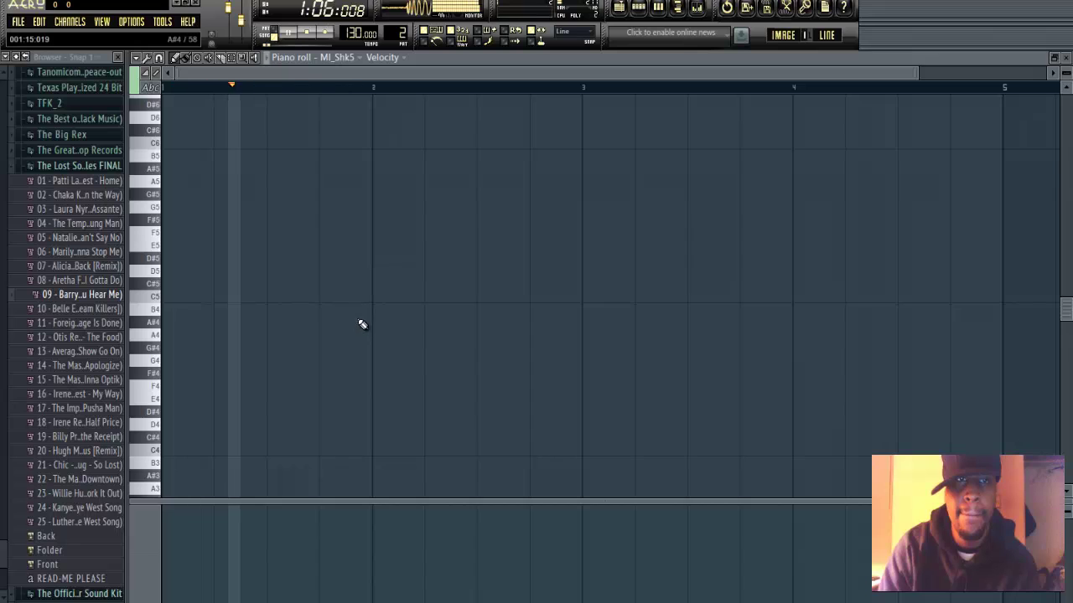
pyautogui.press('space')
pyautogui.press('space')
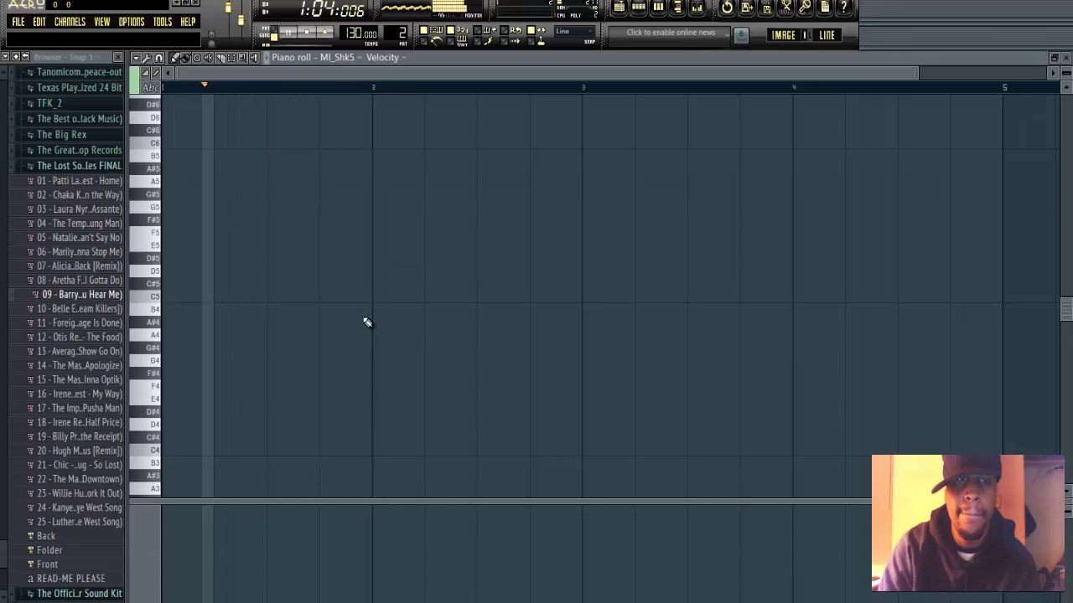
# - Add B4 shaker notes on step 13 of bars 1, 3, 5 and 7 in Pattern 2
pyautogui.press('space')
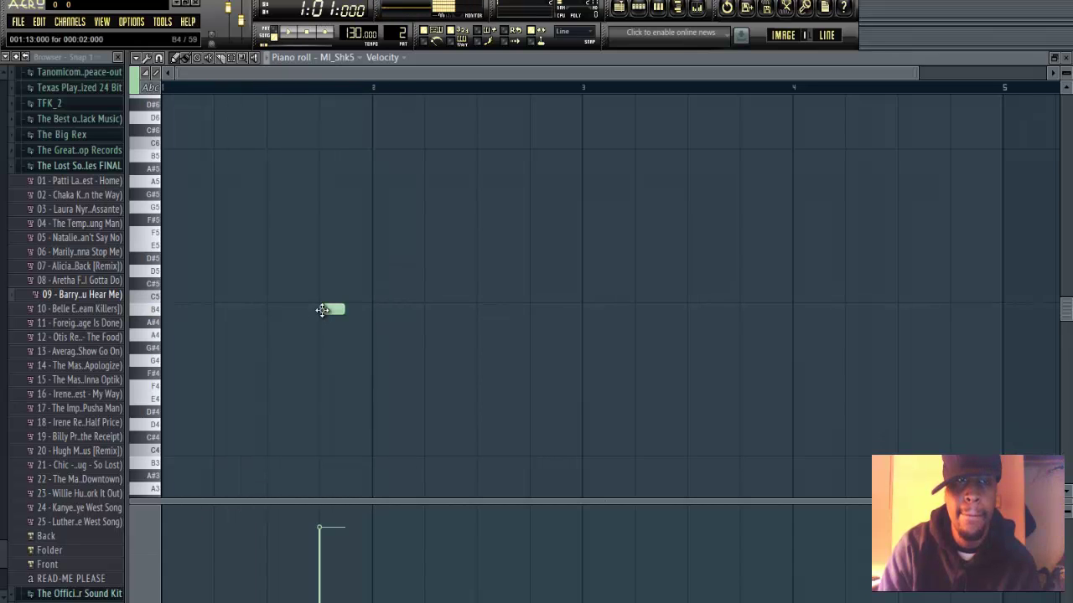
pyautogui.press('space')
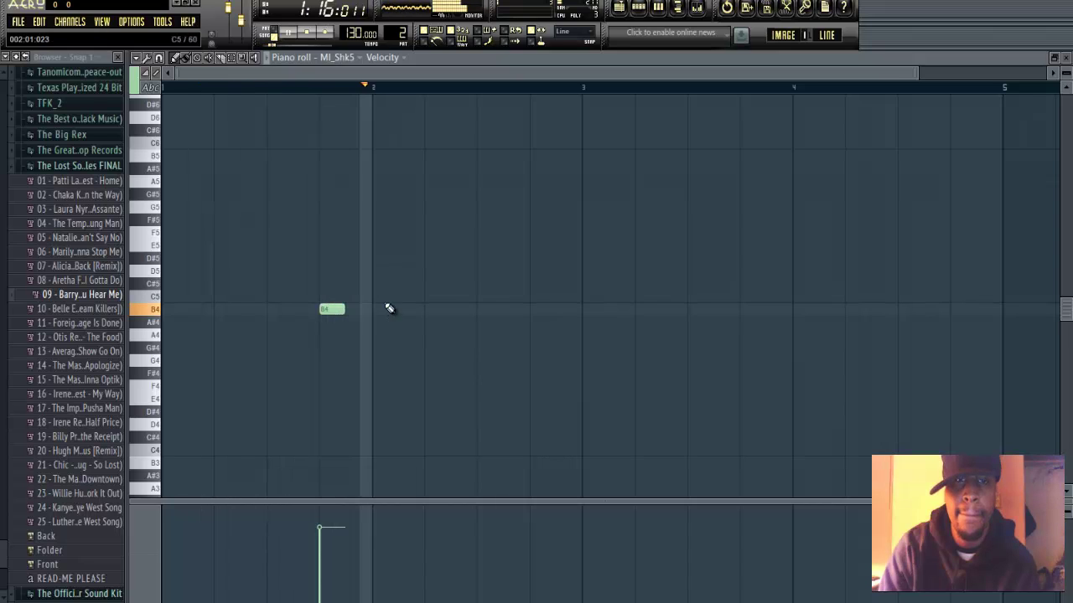
pyautogui.click(737, 309)
pyautogui.moveTo(558, 73); pyautogui.dragTo(747, 78)
pyautogui.click(873, 309)
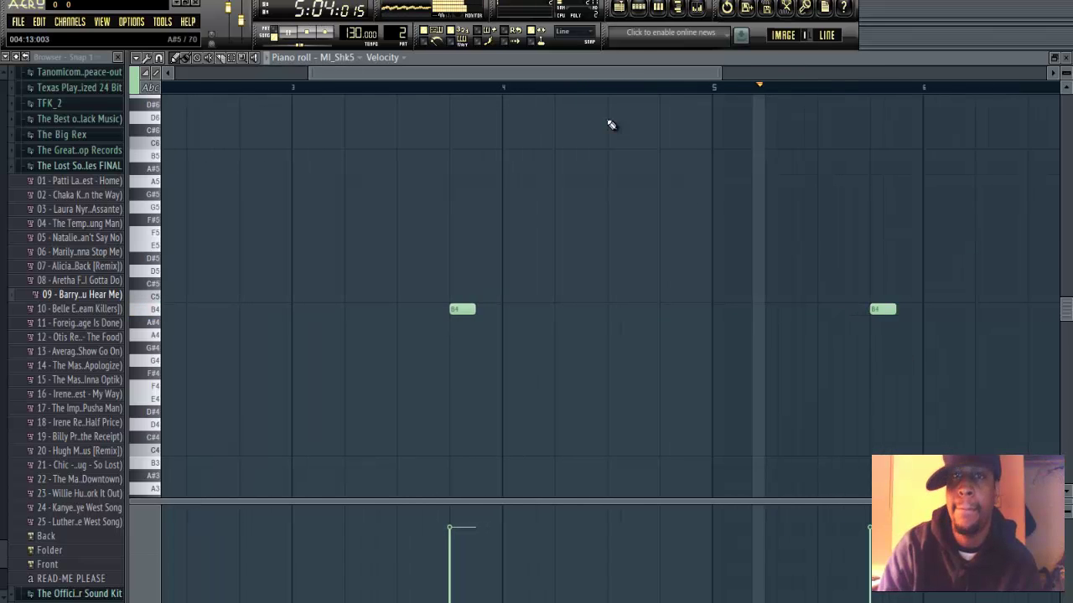
pyautogui.moveTo(613, 73); pyautogui.dragTo(797, 74)
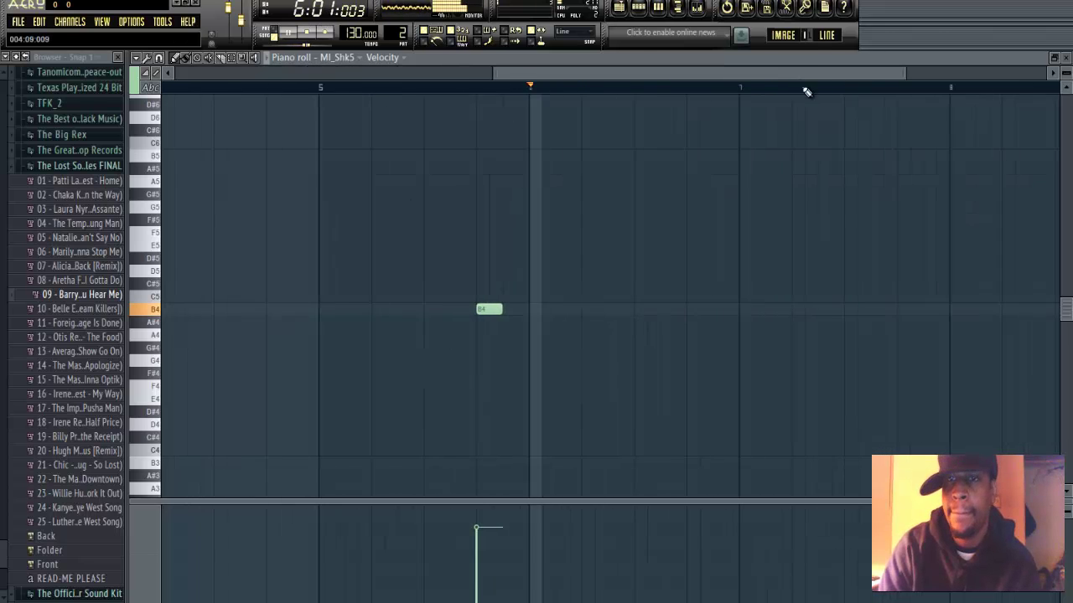
pyautogui.click(898, 310)
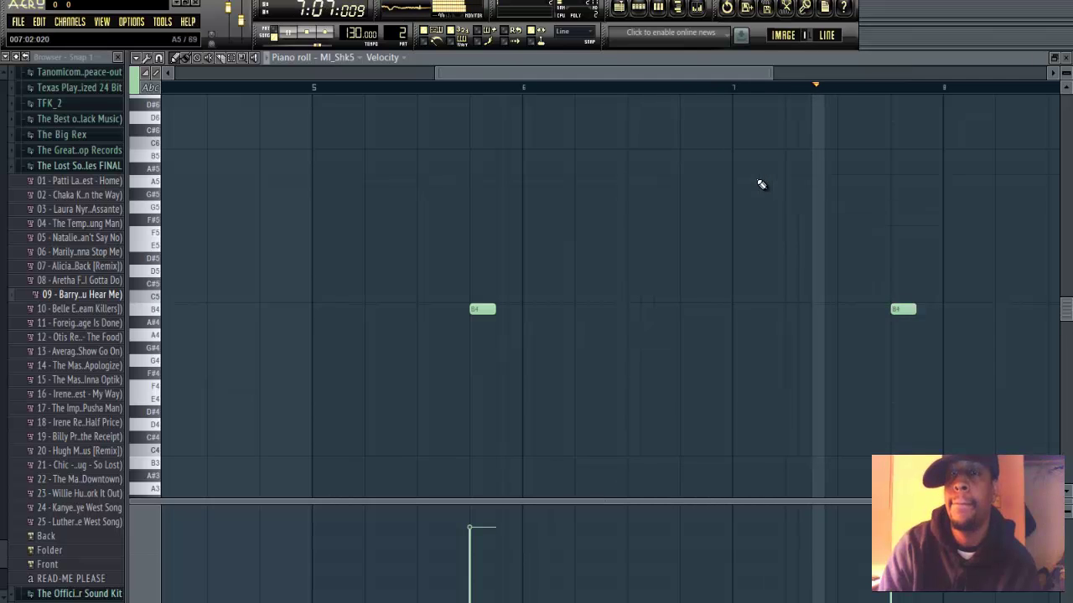
pyautogui.click(1055, 59)
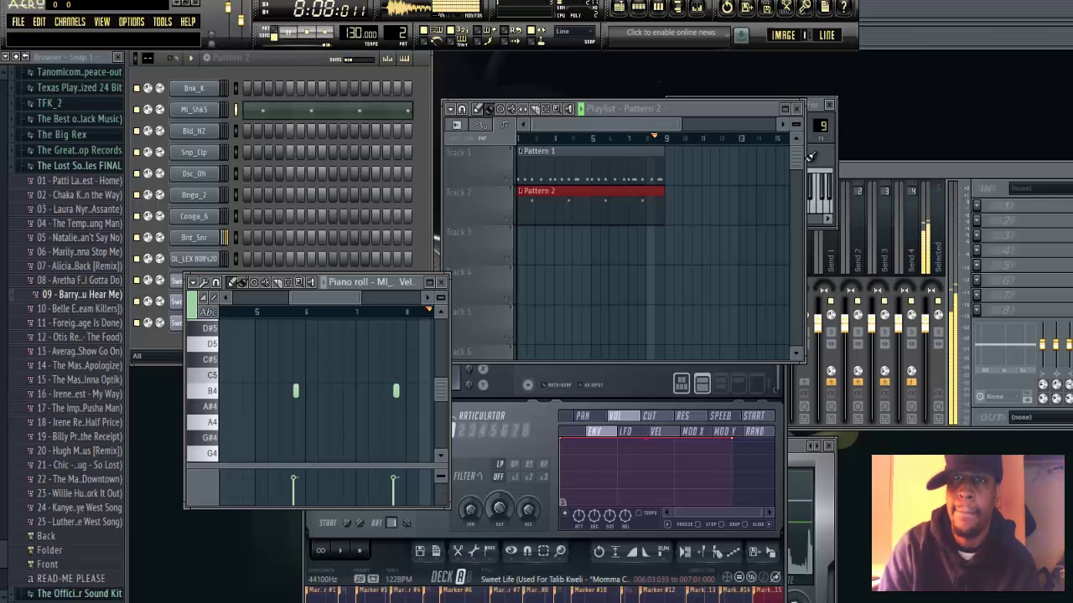
# - Close the playlist, switch to Pattern 3 and add B4 notes on steps 1 and 3 of bar 1 for the Bld_H2 channel
pyautogui.click(798, 109)
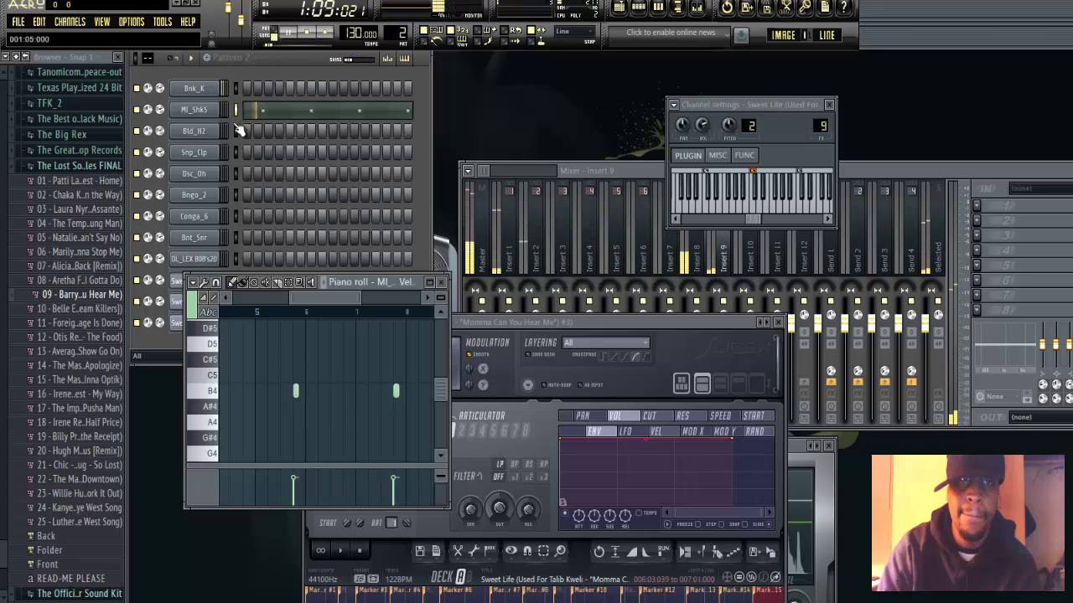
pyautogui.moveTo(400, 36); pyautogui.dragTo(401, 30)
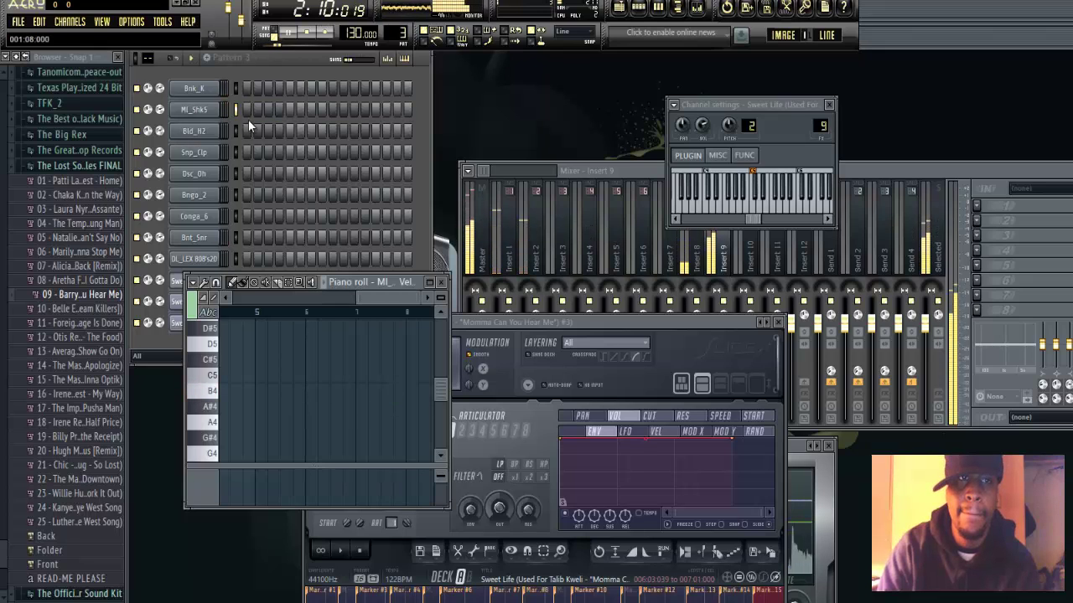
pyautogui.rightClick(212, 133)
pyautogui.click(251, 134)
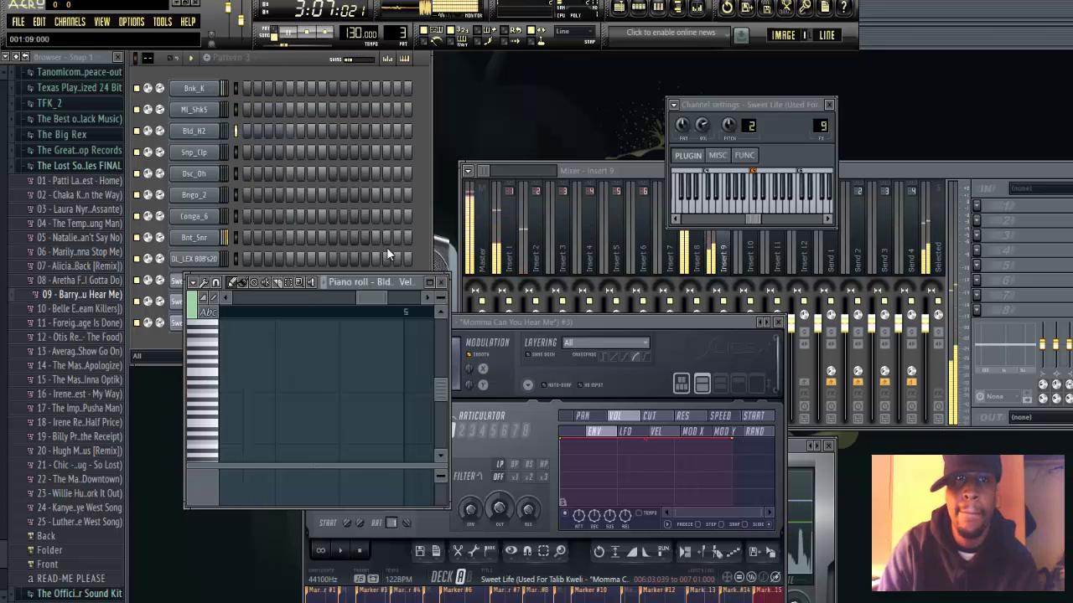
pyautogui.click(429, 281)
pyautogui.moveTo(710, 76); pyautogui.dragTo(165, 218)
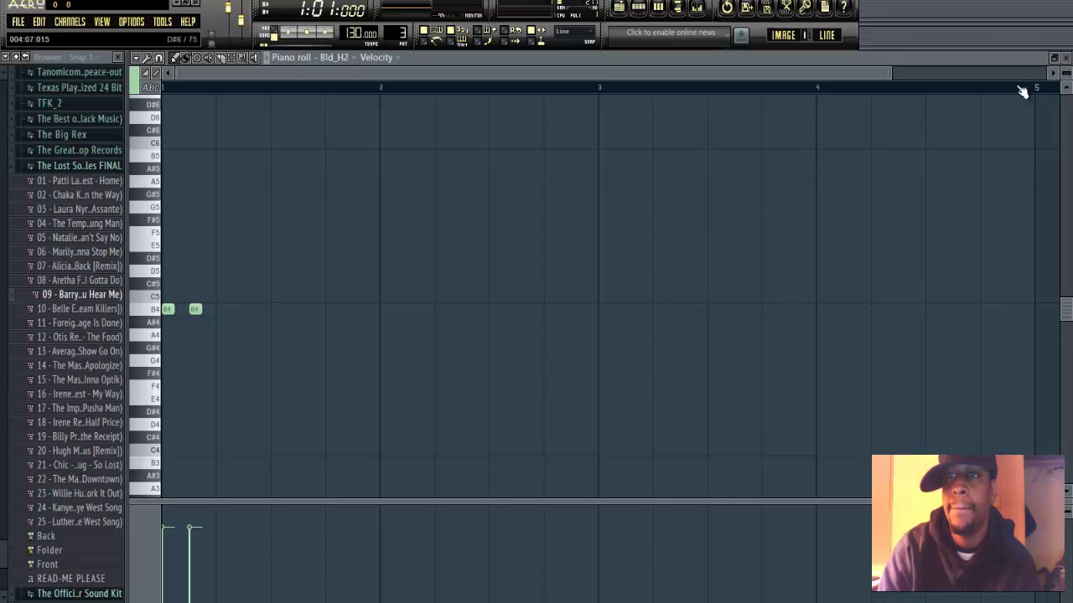
# - Reopen the playlist, place Pattern 3 at bar 1 of Track 3, and enlarge the Bld_H2 piano roll for a short playback
pyautogui.click(1062, 65)
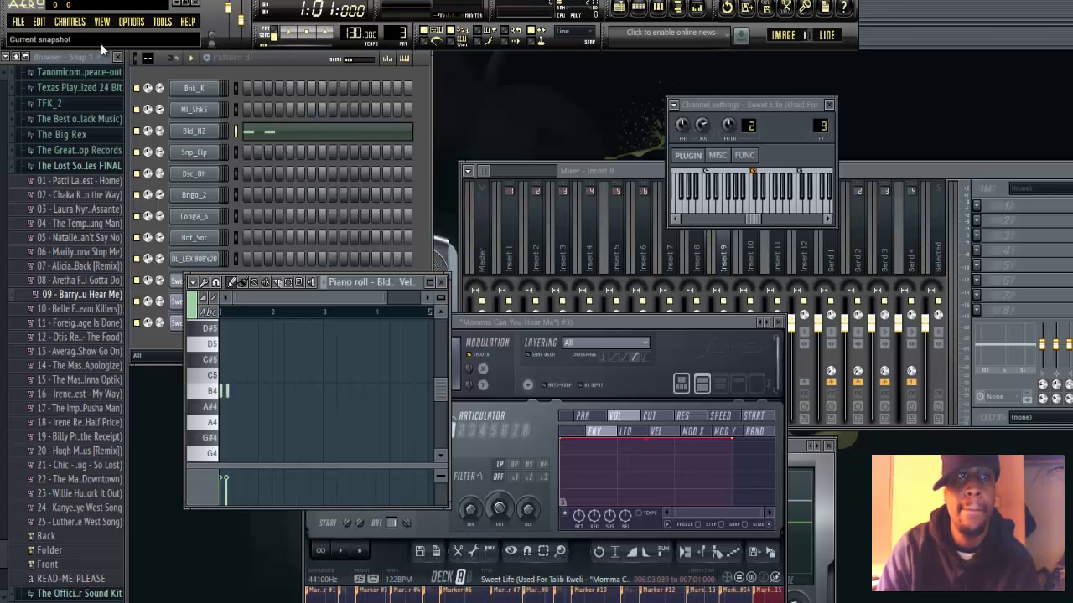
pyautogui.click(101, 22)
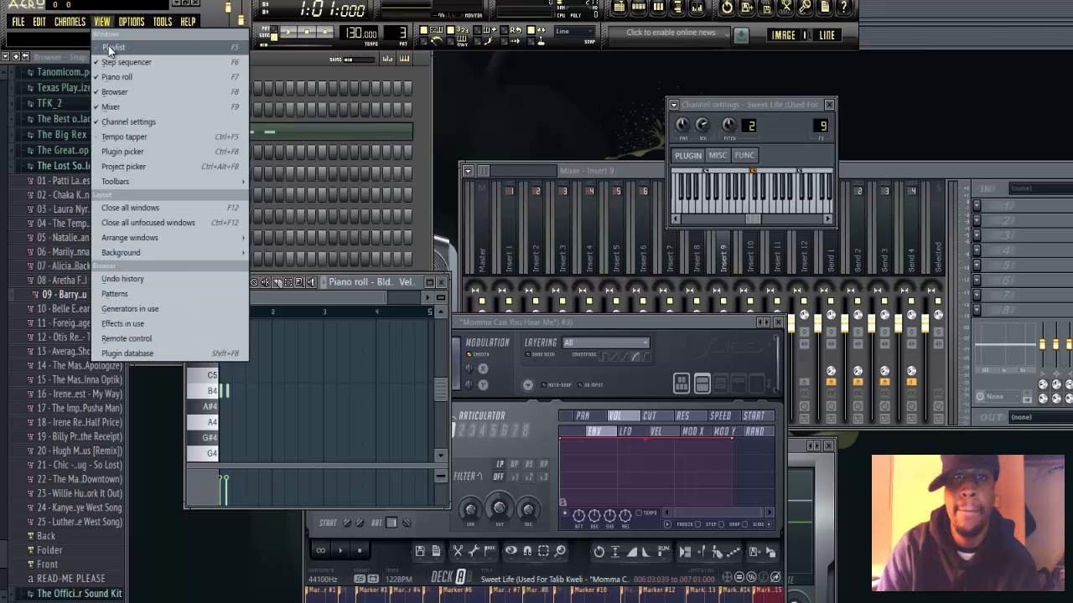
pyautogui.click(108, 45)
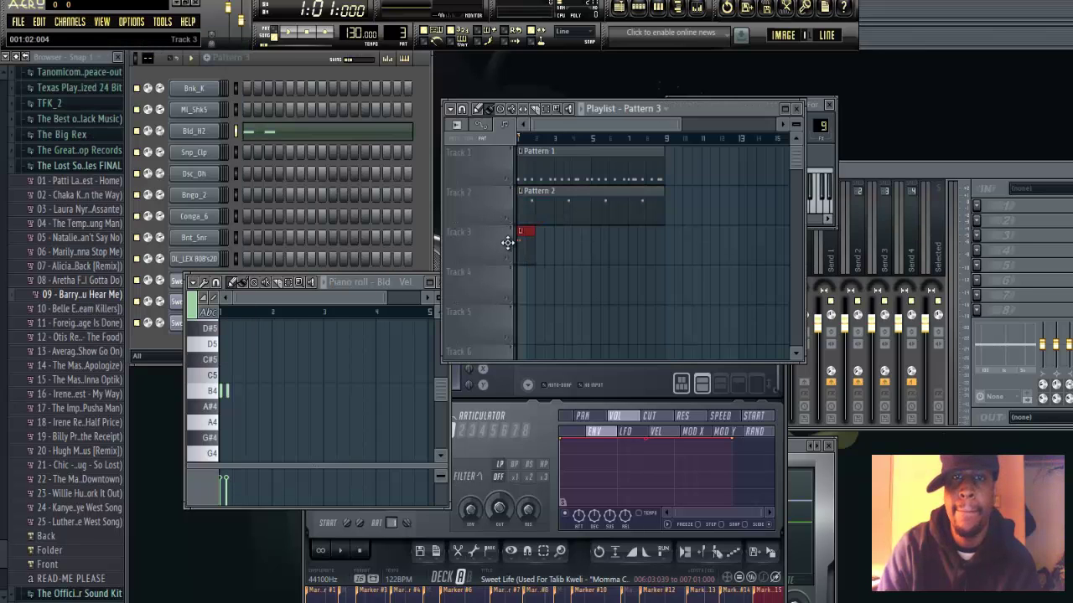
pyautogui.click(430, 284)
pyautogui.press('space')
pyautogui.press('space')
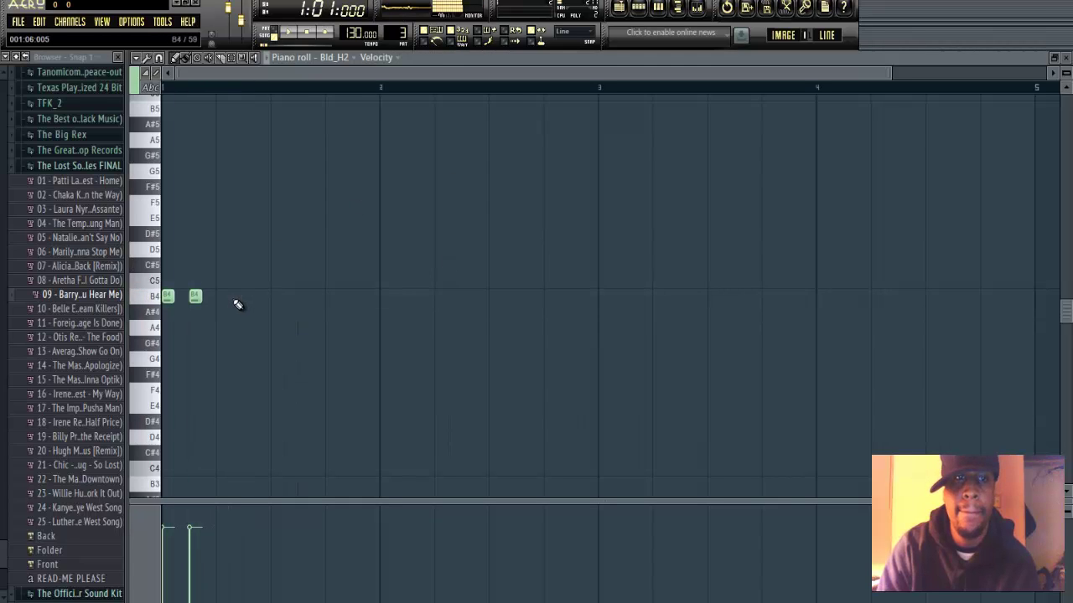
# - Try B4 notes on steps 6, 8 and 10, and on every odd step of bar 1, and keep only steps 1, 5 and 9
pyautogui.click(264, 296)
pyautogui.press('space')
pyautogui.click(290, 295)
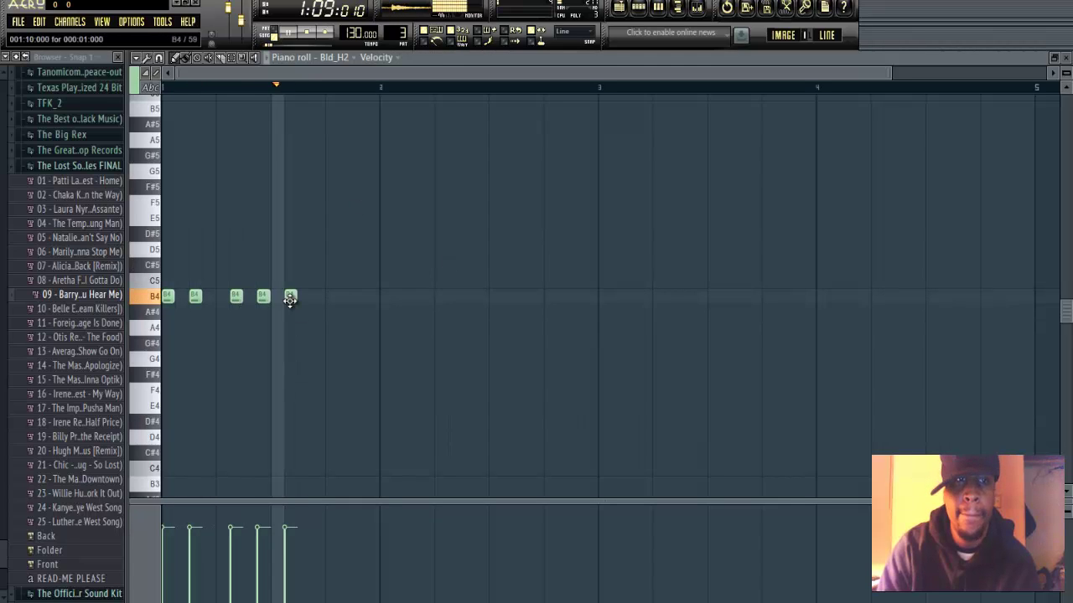
pyautogui.press('space')
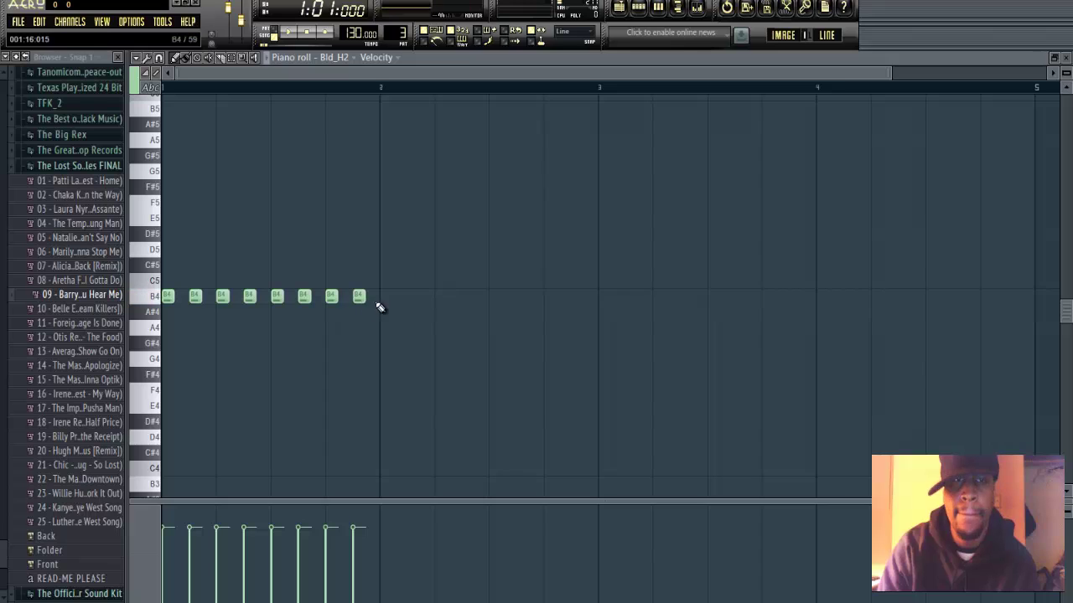
pyautogui.press('space')
pyautogui.rightClick(359, 295)
pyautogui.press('space')
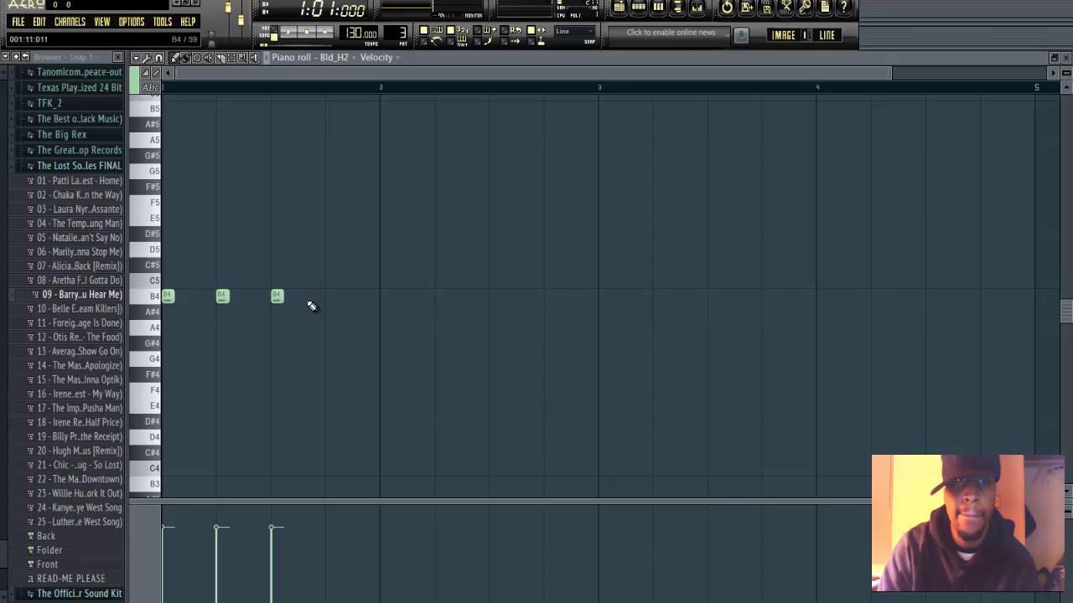
# - Add B4 notes on every fourth step (1, 5, 9, 13) from step 13 of bar 1 through bar 4 during playback
pyautogui.click(381, 297)
pyautogui.press('space')
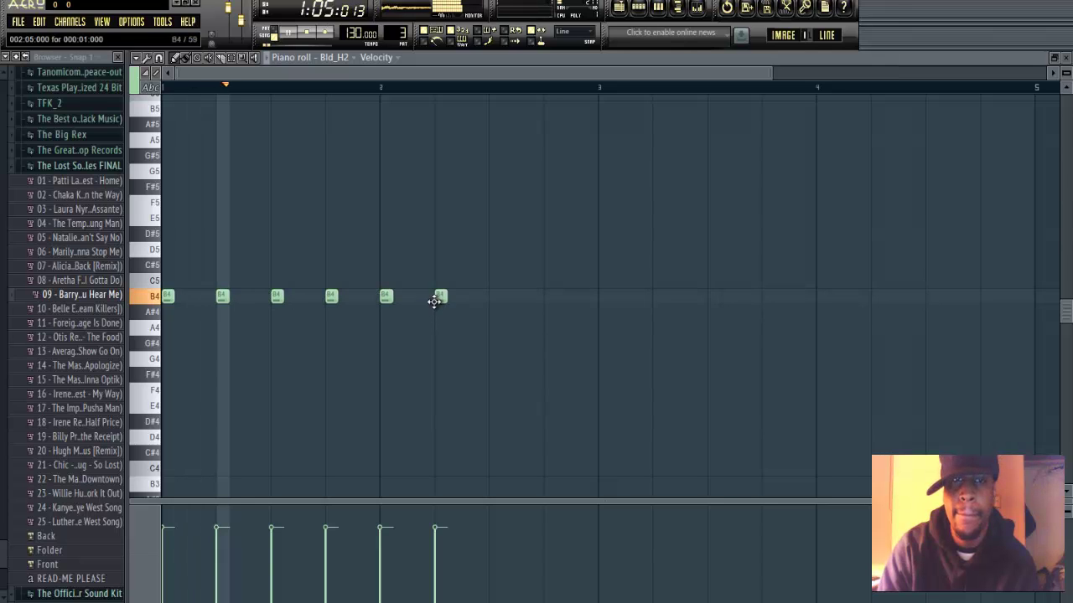
pyautogui.click(438, 296)
pyautogui.click(493, 297)
pyautogui.click(548, 296)
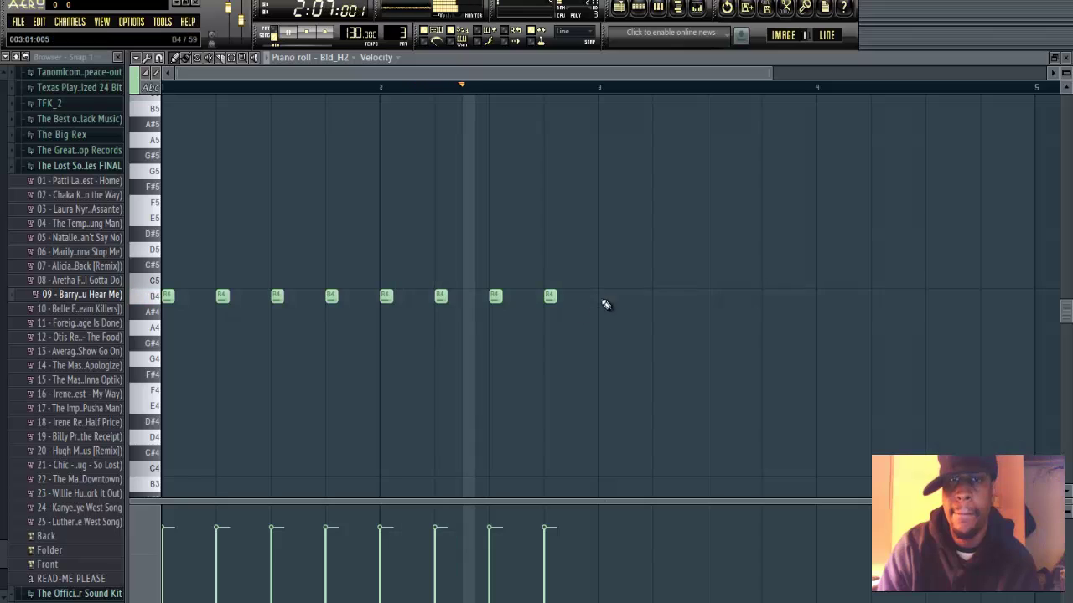
pyautogui.click(601, 297)
pyautogui.click(657, 297)
pyautogui.click(711, 297)
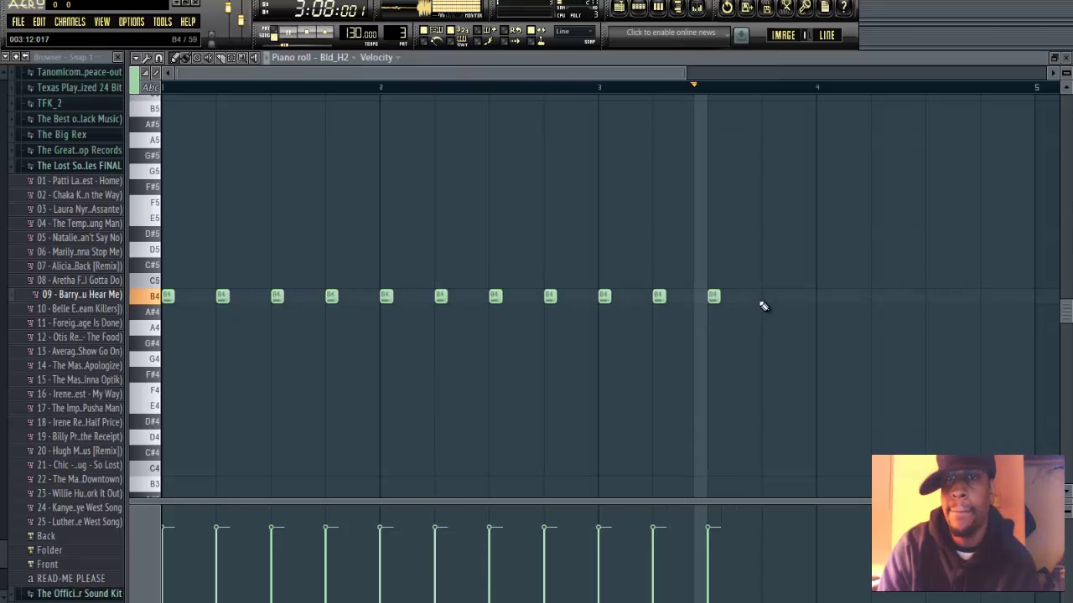
pyautogui.click(766, 296)
pyautogui.click(820, 297)
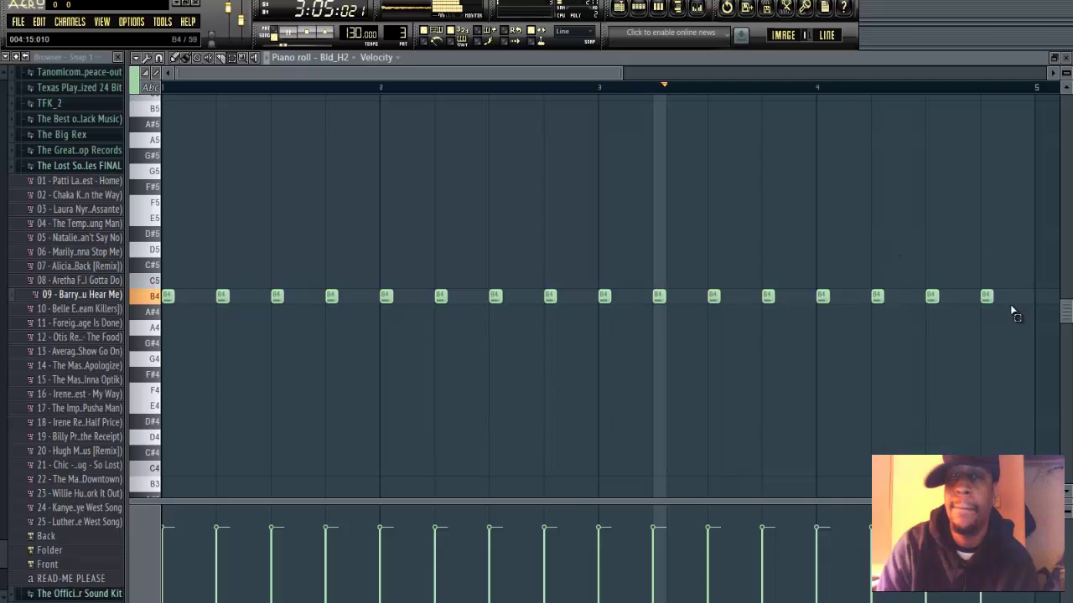
# - Try an extra B4 hi-hat on step 15 of bar 1, remove it, and add one on step 11 instead
pyautogui.moveTo(1001, 315); pyautogui.dragTo(155, 285)
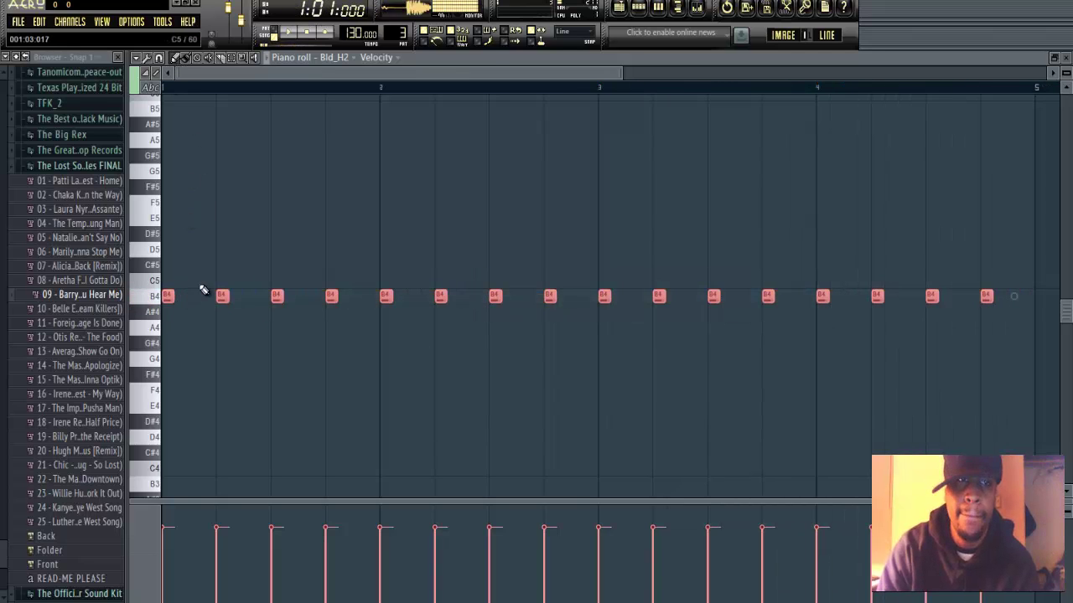
pyautogui.click(357, 297)
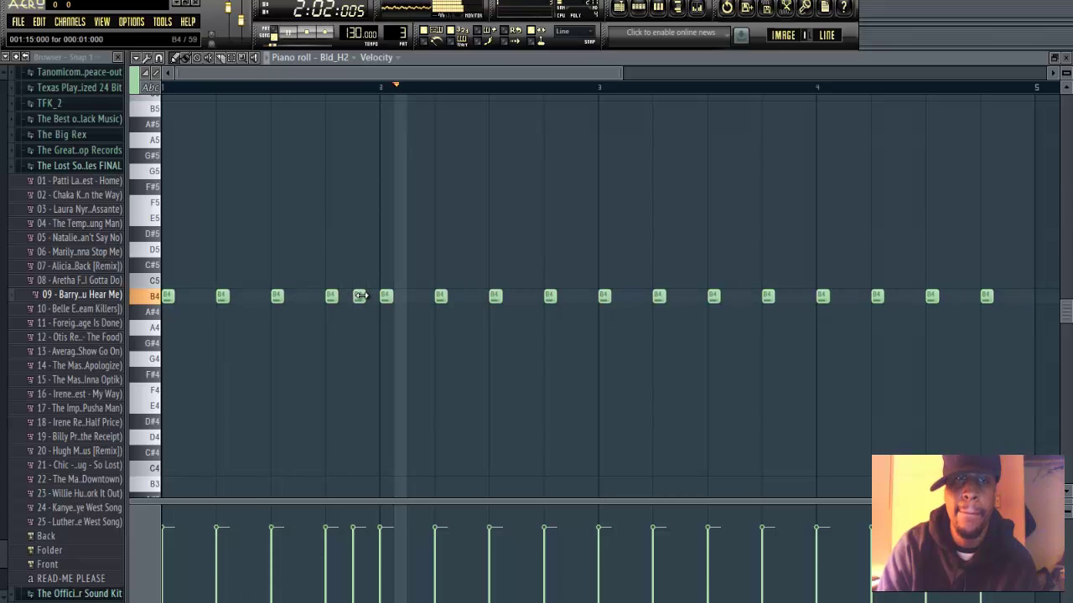
pyautogui.press('space')
pyautogui.click(304, 296)
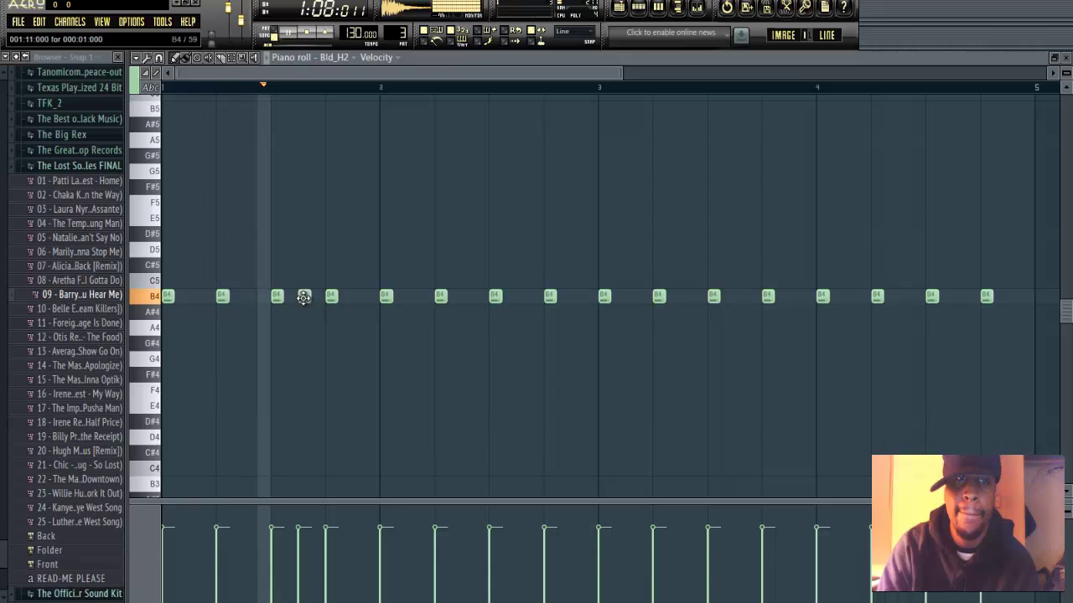
pyautogui.press('space')
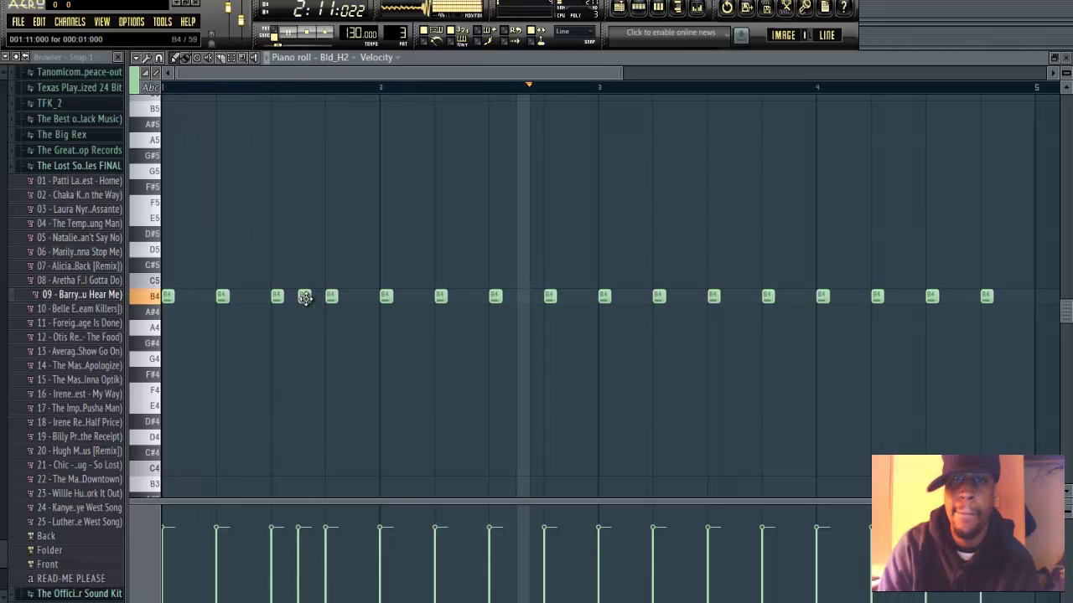
# - Add B4 notes on step 11 of bar 3 and step 15 of bar 4, after trying and removing one on step 7 of bar 3
pyautogui.click(682, 297)
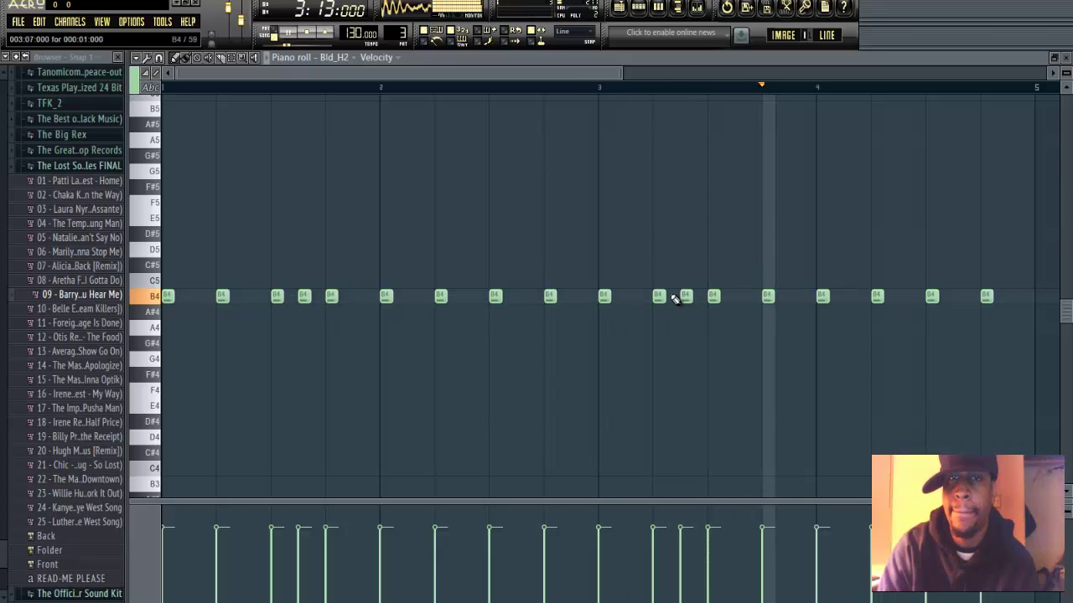
pyautogui.press('space')
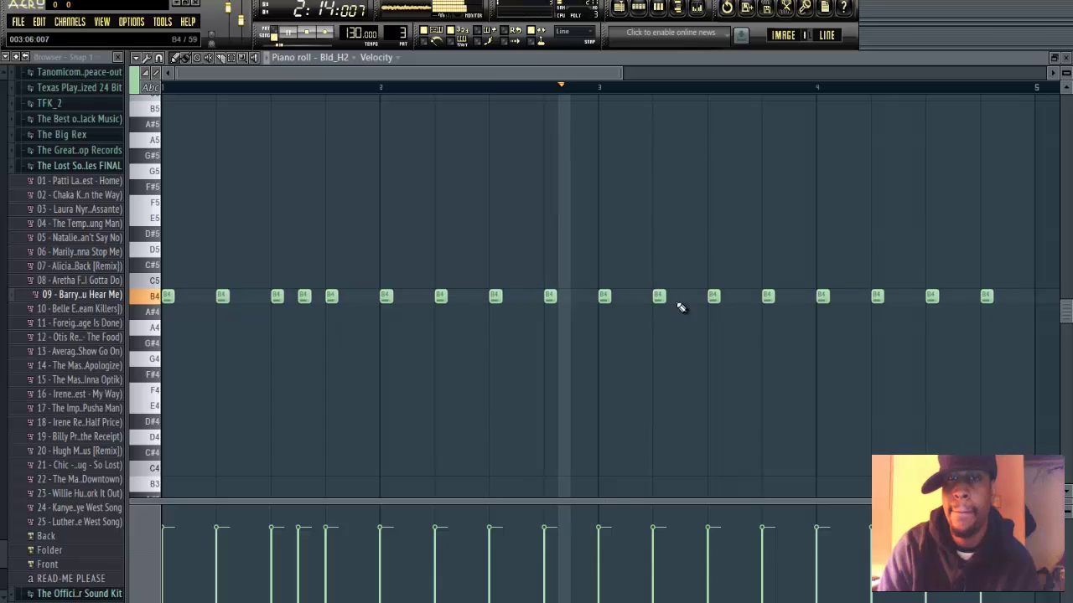
pyautogui.click(739, 298)
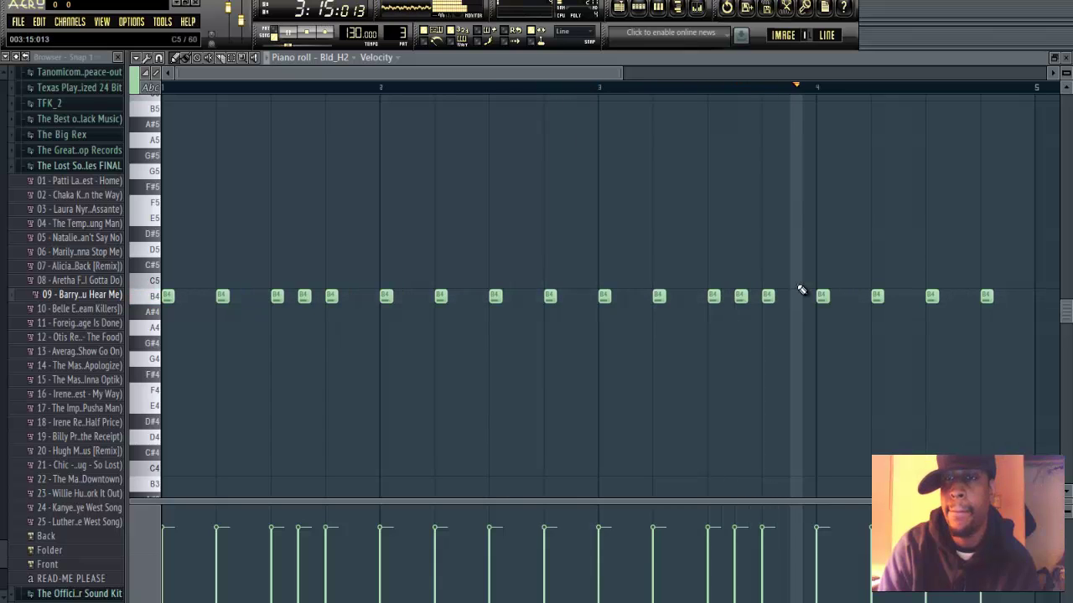
pyautogui.click(1012, 297)
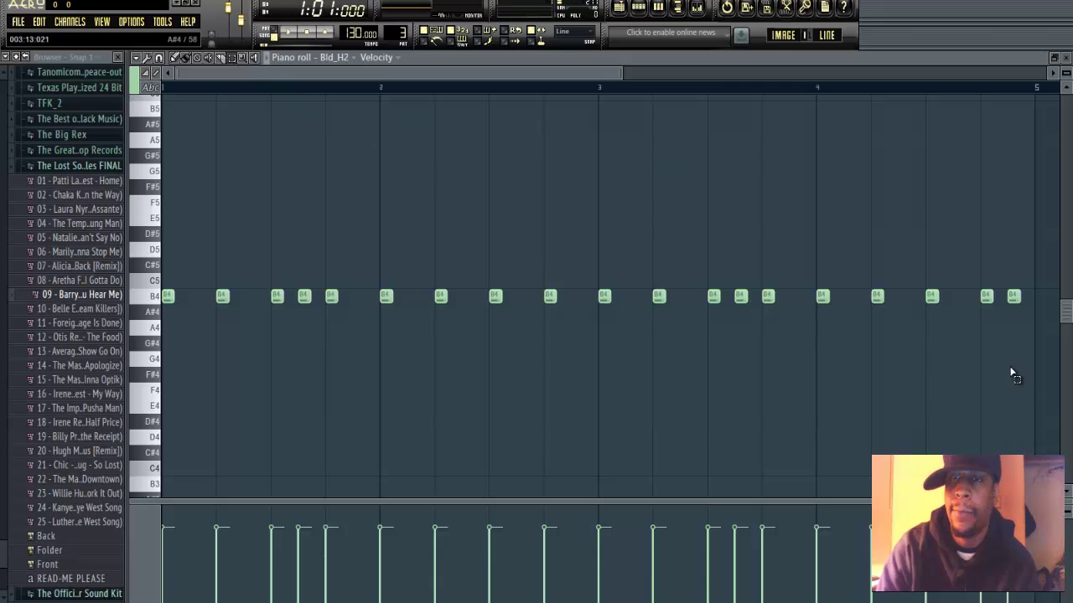
# - Duplicate the four-bar Bld_H2 note sequence into bars 5 to 8 and check the copy during playback
pyautogui.moveTo(1027, 319); pyautogui.dragTo(985, 286)
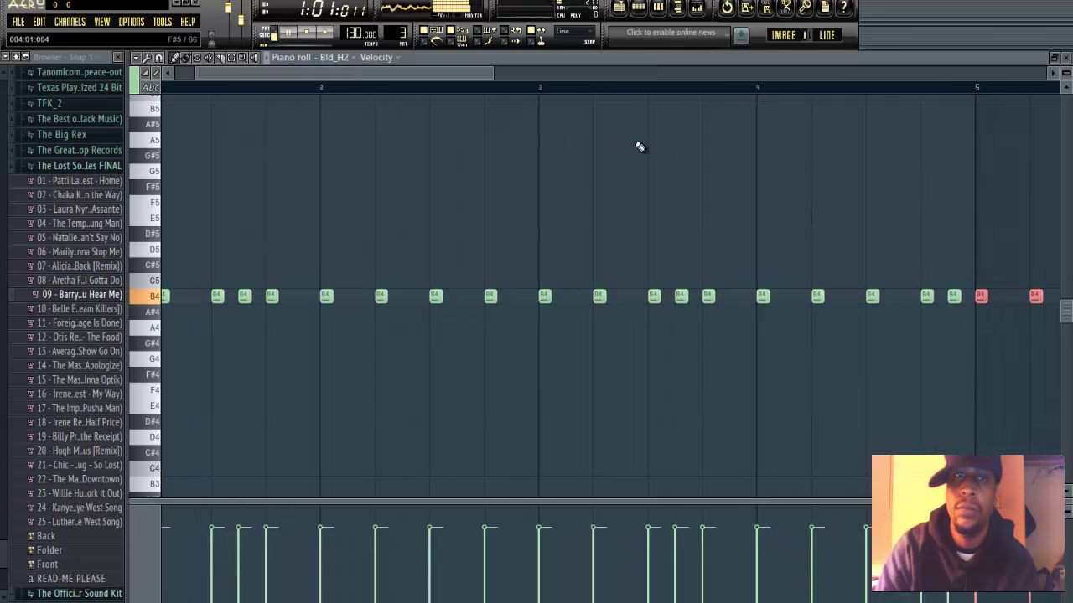
pyautogui.moveTo(493, 73); pyautogui.dragTo(306, 76)
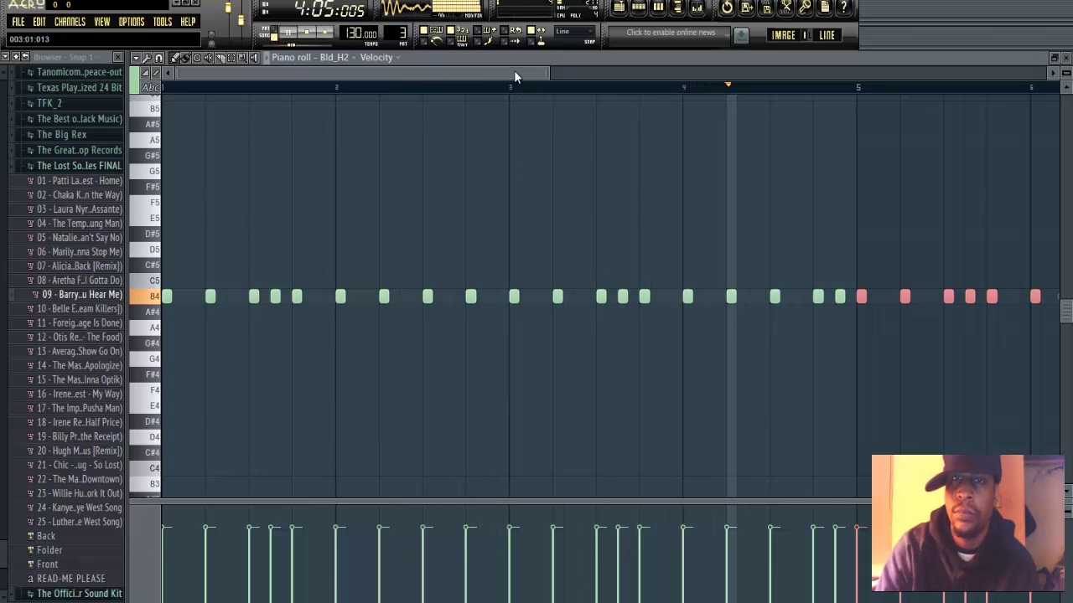
pyautogui.moveTo(514, 70); pyautogui.dragTo(659, 66)
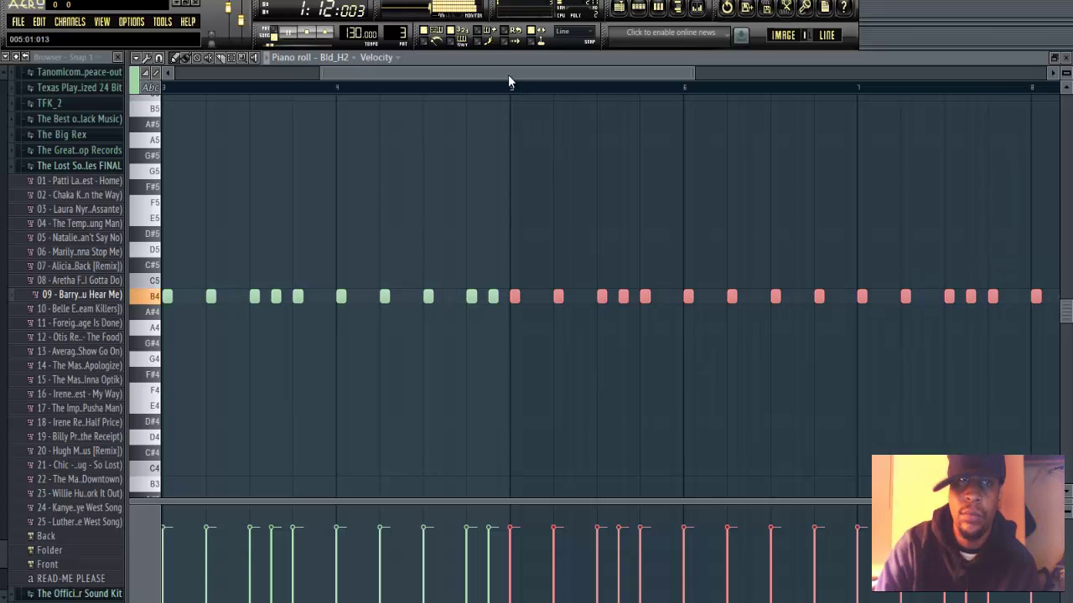
pyautogui.moveTo(508, 81); pyautogui.dragTo(252, 84)
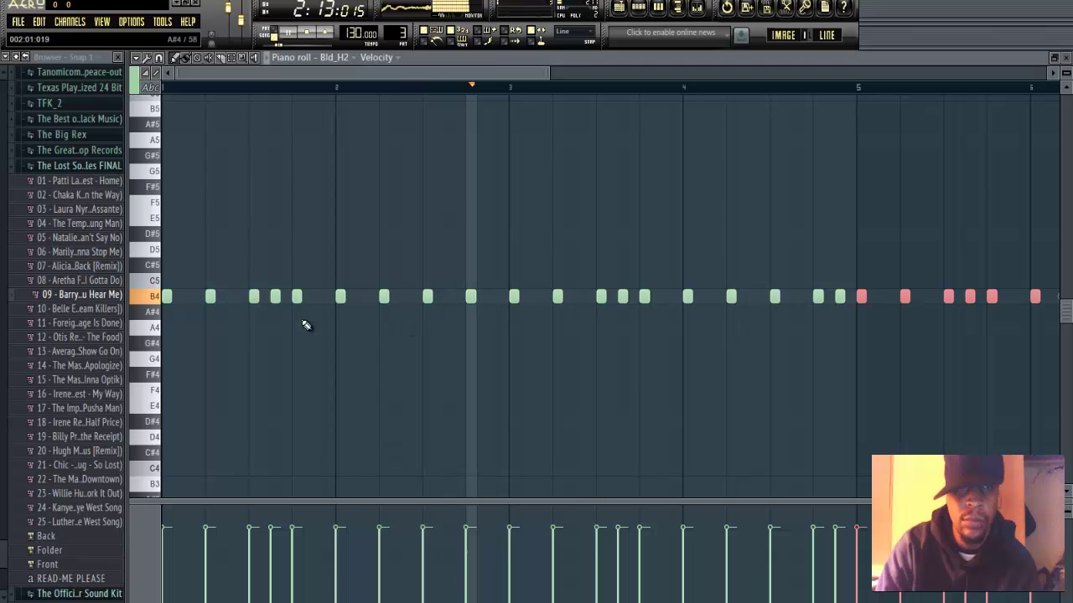
# - Fill the gaps with B4 notes so that every odd step of bars 1 to 5 has a hi-hat
pyautogui.click(188, 296)
pyautogui.click(232, 297)
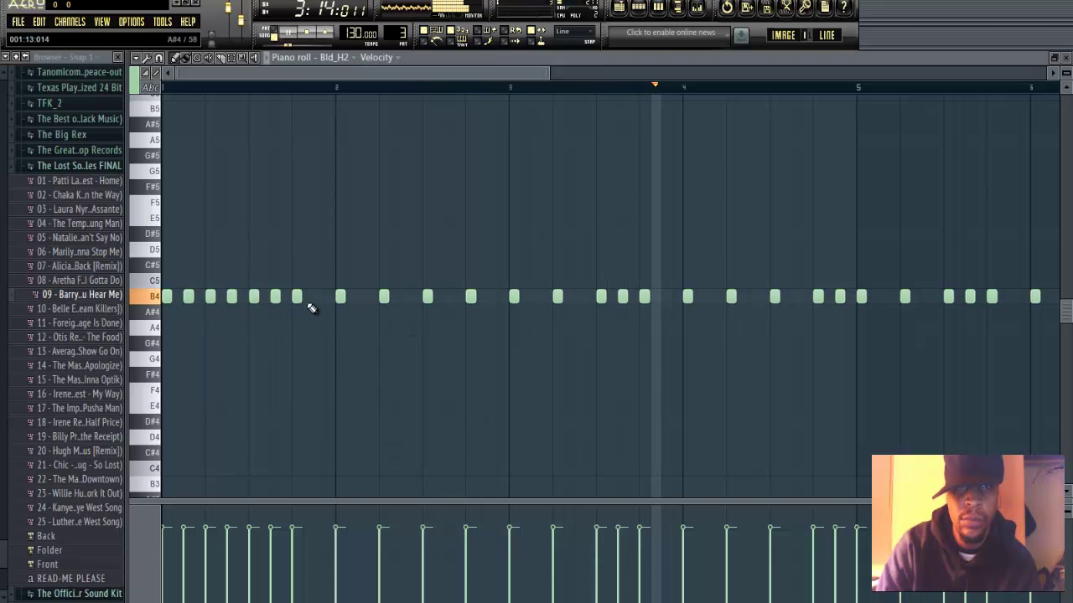
pyautogui.click(317, 297)
pyautogui.click(362, 297)
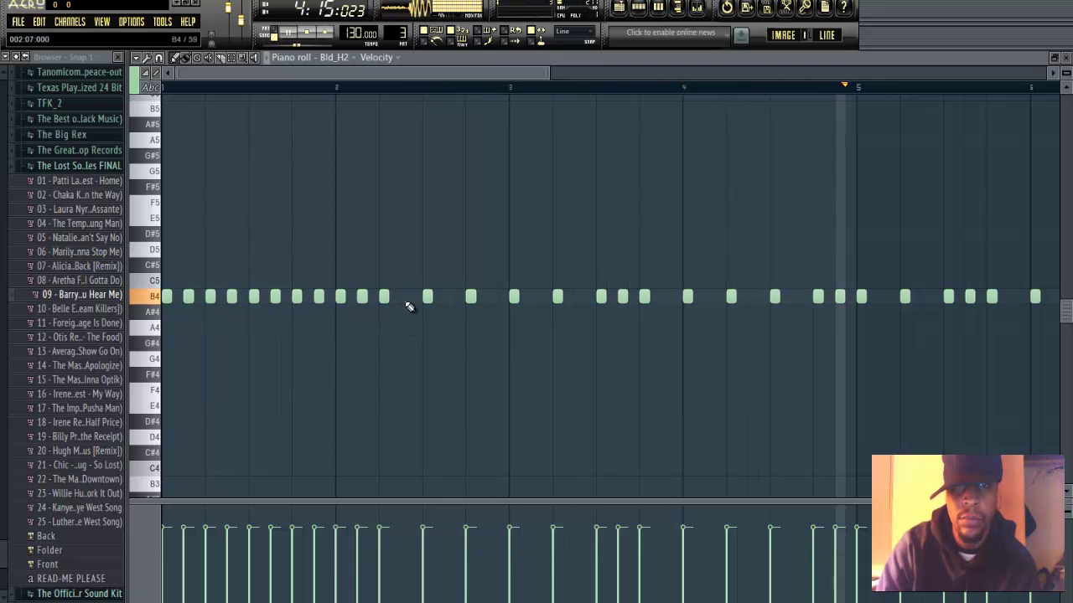
pyautogui.click(405, 297)
pyautogui.click(449, 296)
pyautogui.click(493, 297)
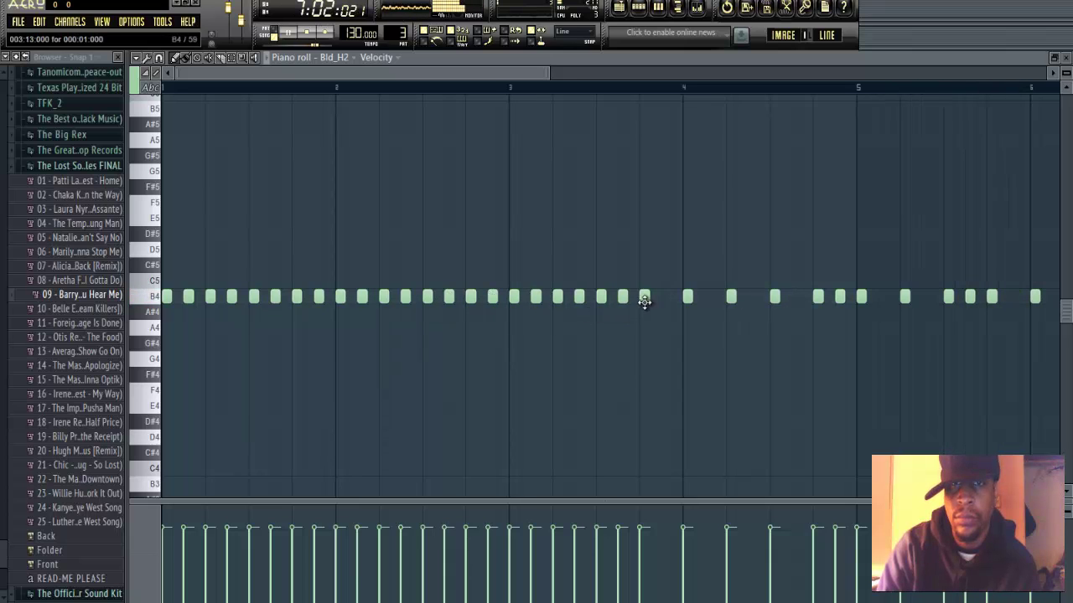
pyautogui.moveTo(403, 79); pyautogui.dragTo(486, 78)
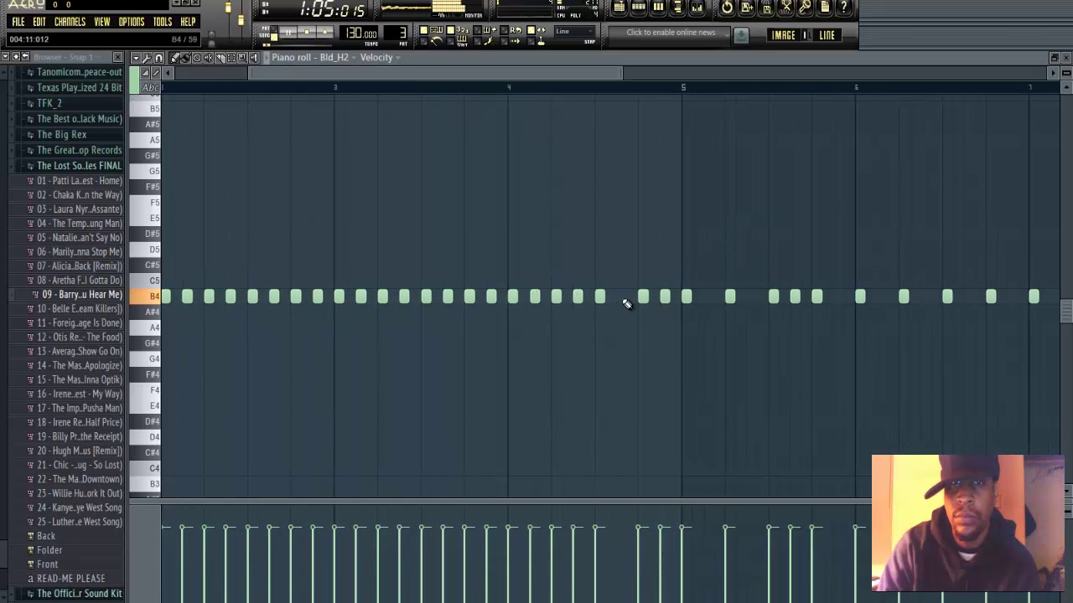
pyautogui.click(751, 297)
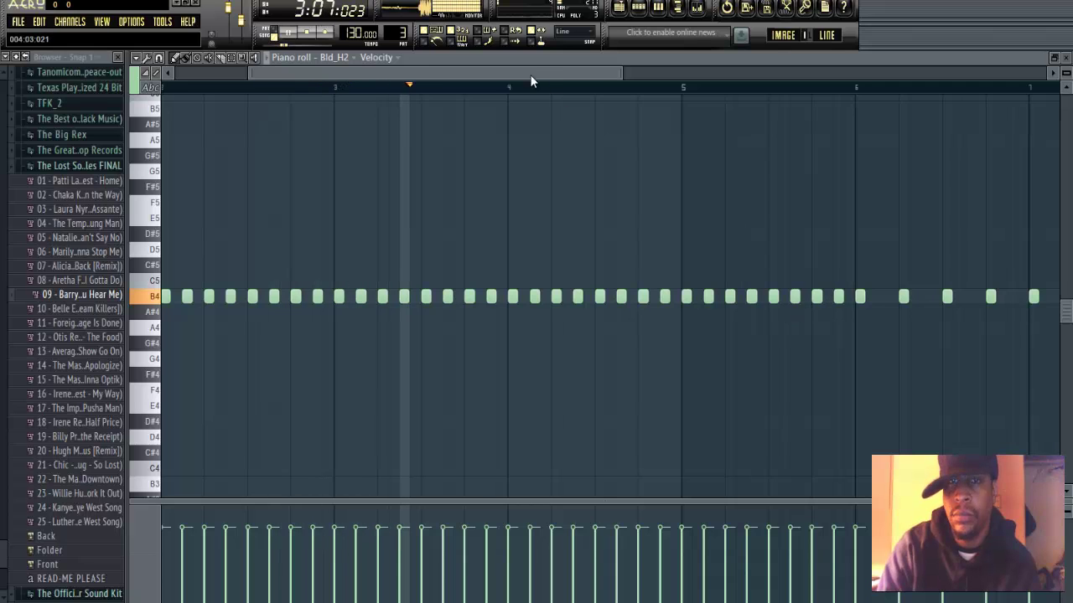
# - Add the missing B4 notes on the odd steps of bars 6 to 8 to continue the steady hi-hat line
pyautogui.click(632, 73)
pyautogui.click(643, 296)
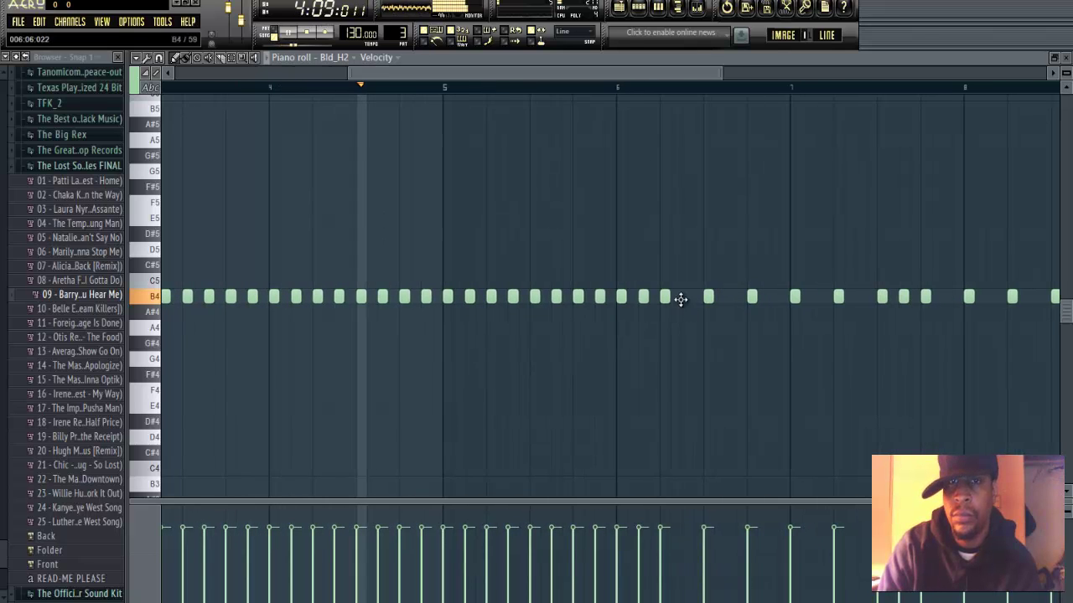
pyautogui.click(686, 297)
pyautogui.click(730, 297)
pyautogui.click(773, 297)
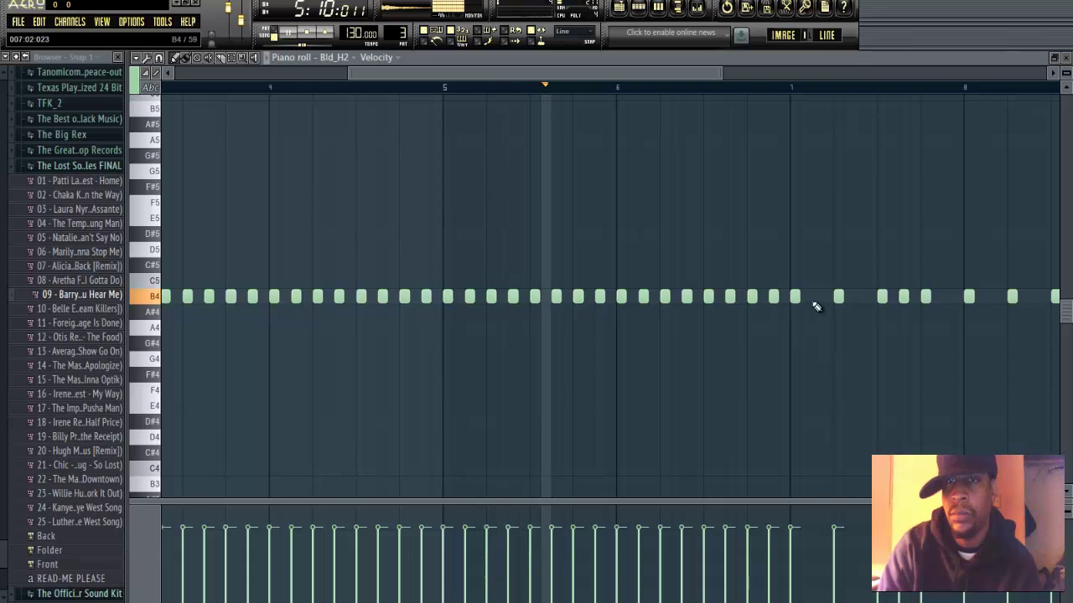
pyautogui.click(817, 297)
pyautogui.click(860, 297)
pyautogui.click(946, 297)
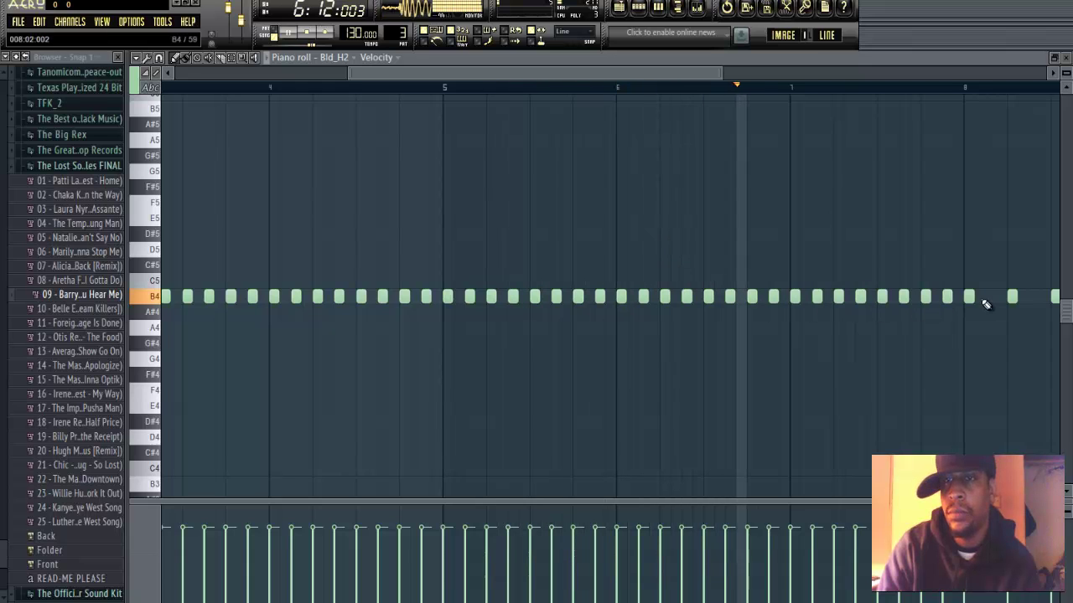
pyautogui.click(990, 297)
pyautogui.moveTo(701, 75); pyautogui.dragTo(760, 75)
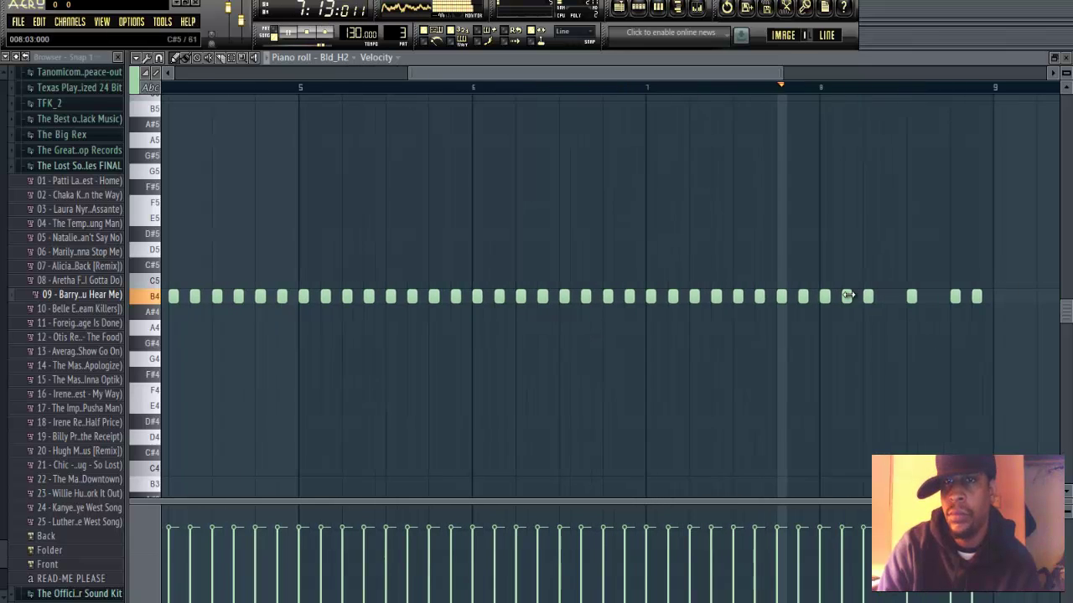
pyautogui.click(887, 300)
pyautogui.click(930, 300)
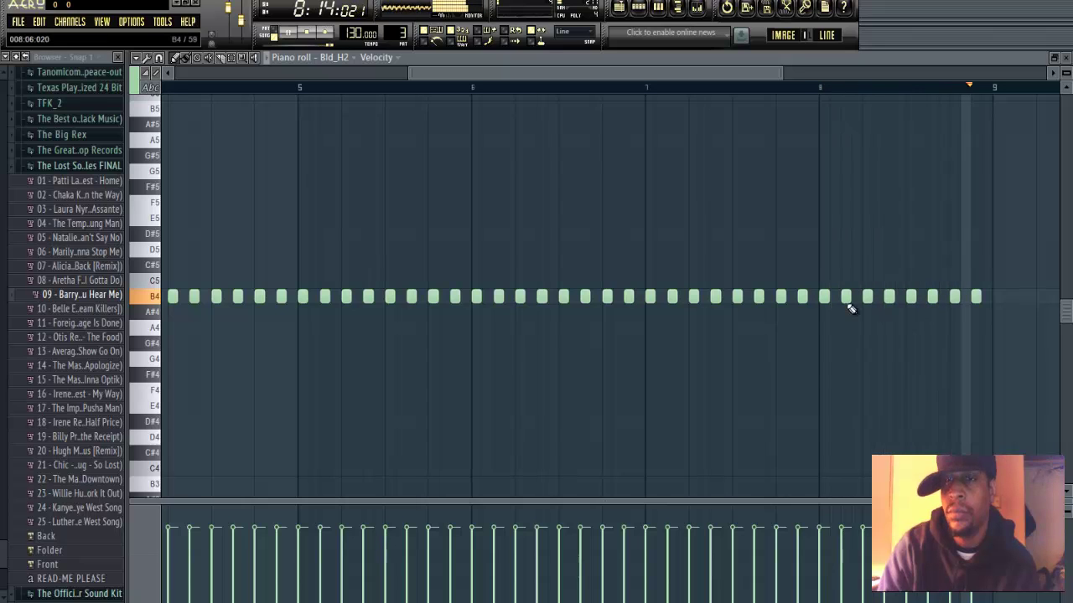
# - Add an extra B4 hi-hat note on step 16 of bar 1
pyautogui.moveTo(534, 72); pyautogui.dragTo(294, 76)
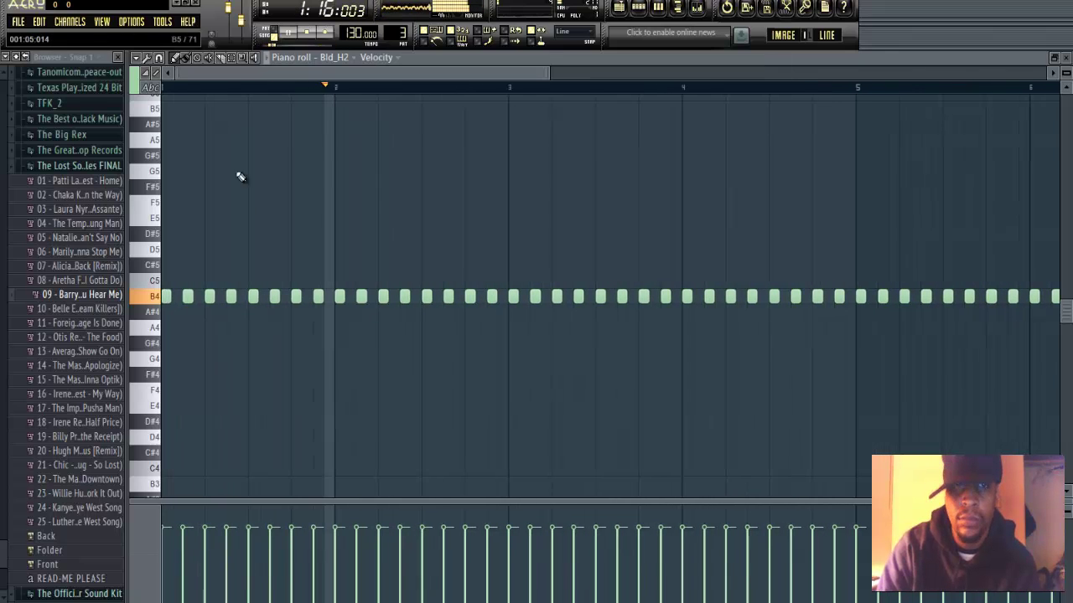
pyautogui.click(331, 298)
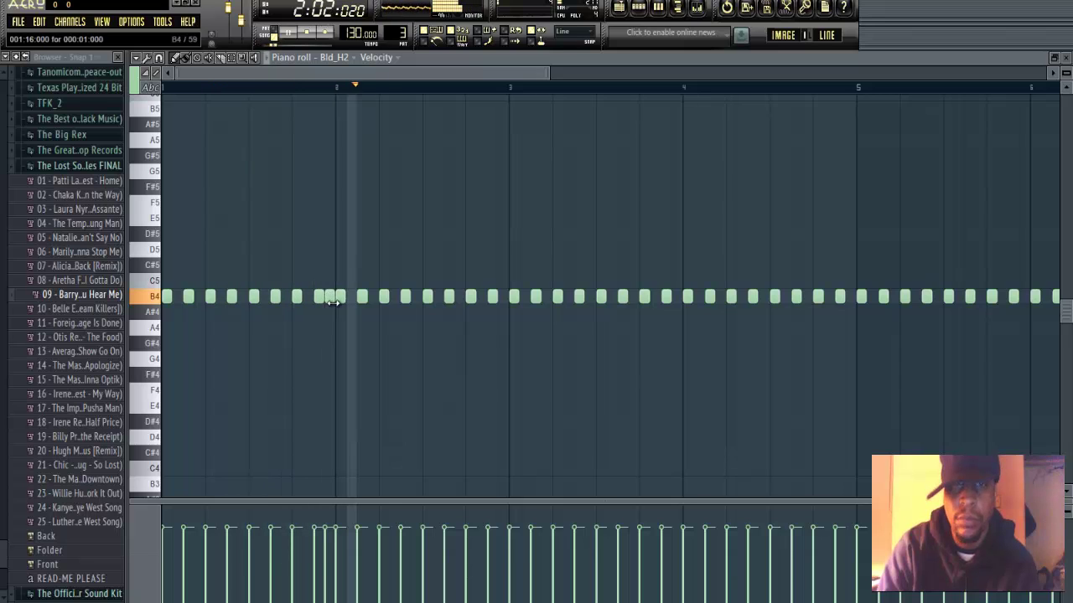
# - Add extra B4 hi-hat notes on step 6 of bar 3 and step 16 of bar 5
pyautogui.click(567, 299)
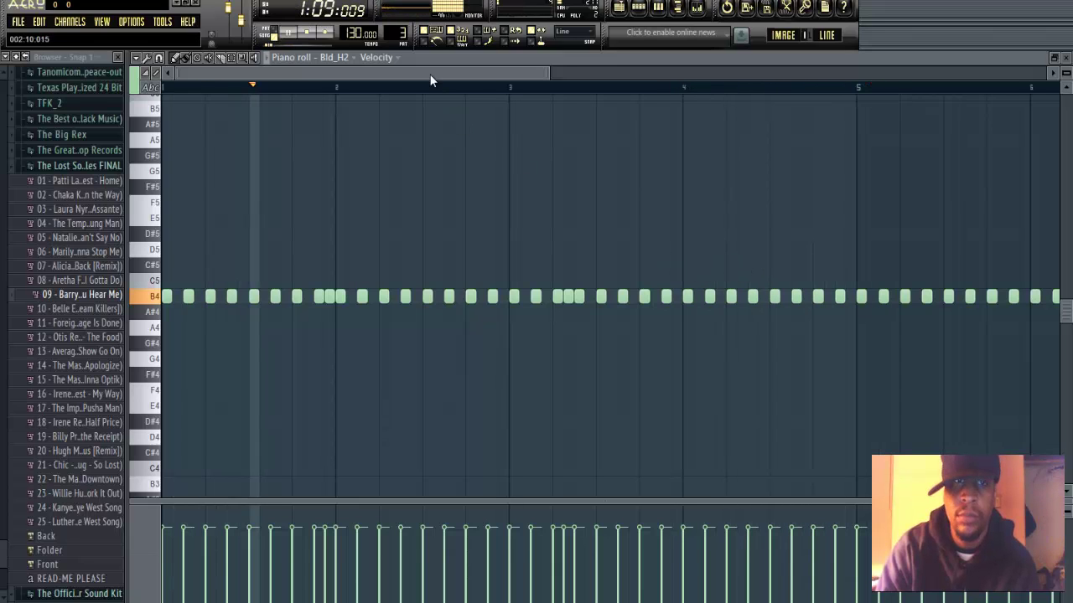
pyautogui.moveTo(431, 75); pyautogui.dragTo(472, 91)
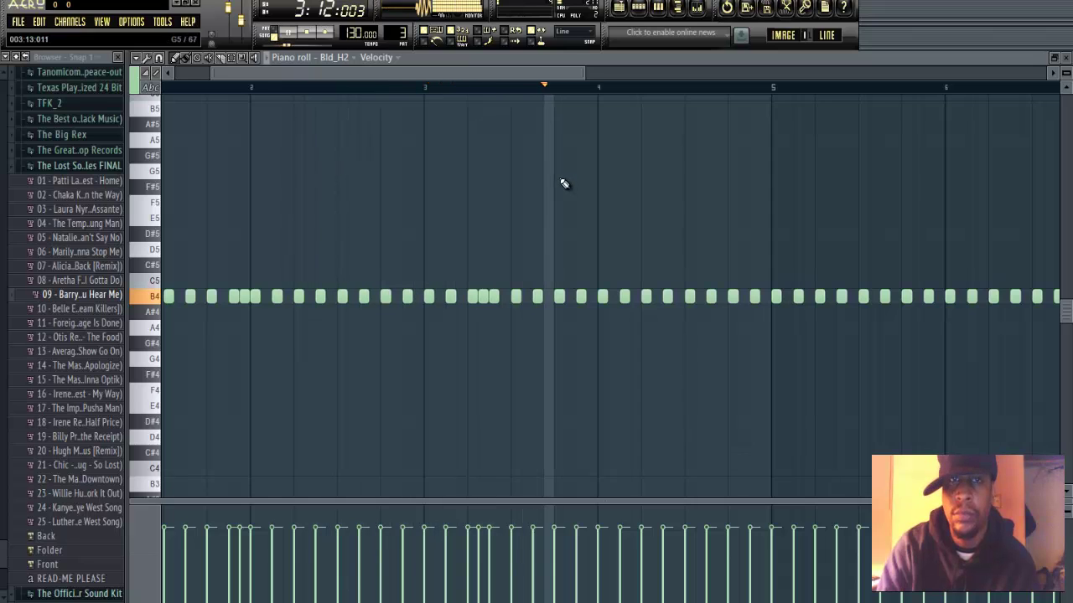
pyautogui.moveTo(525, 74); pyautogui.dragTo(564, 76)
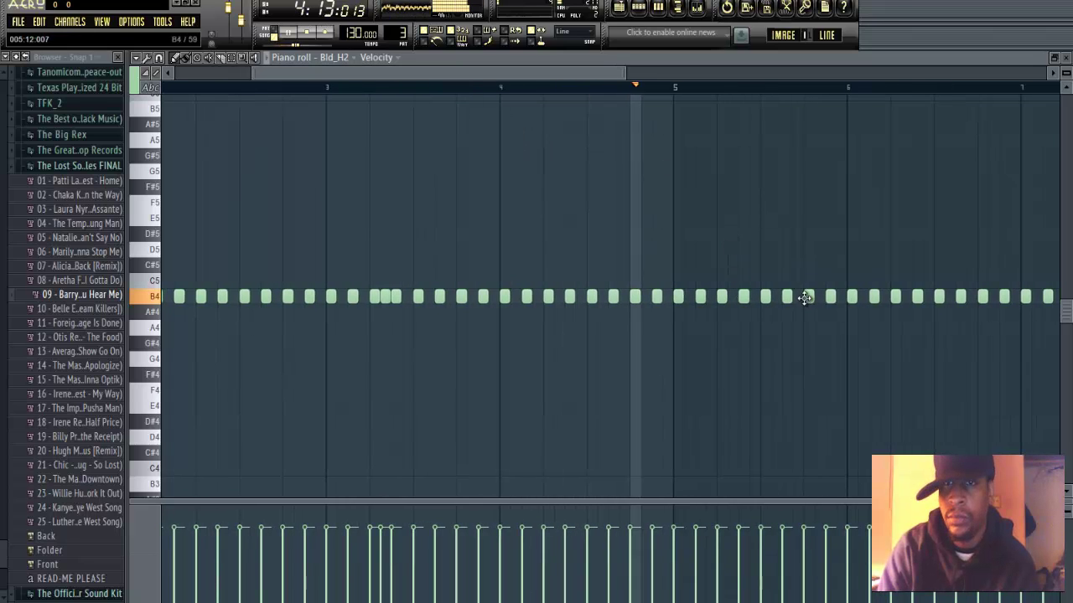
pyautogui.press('space')
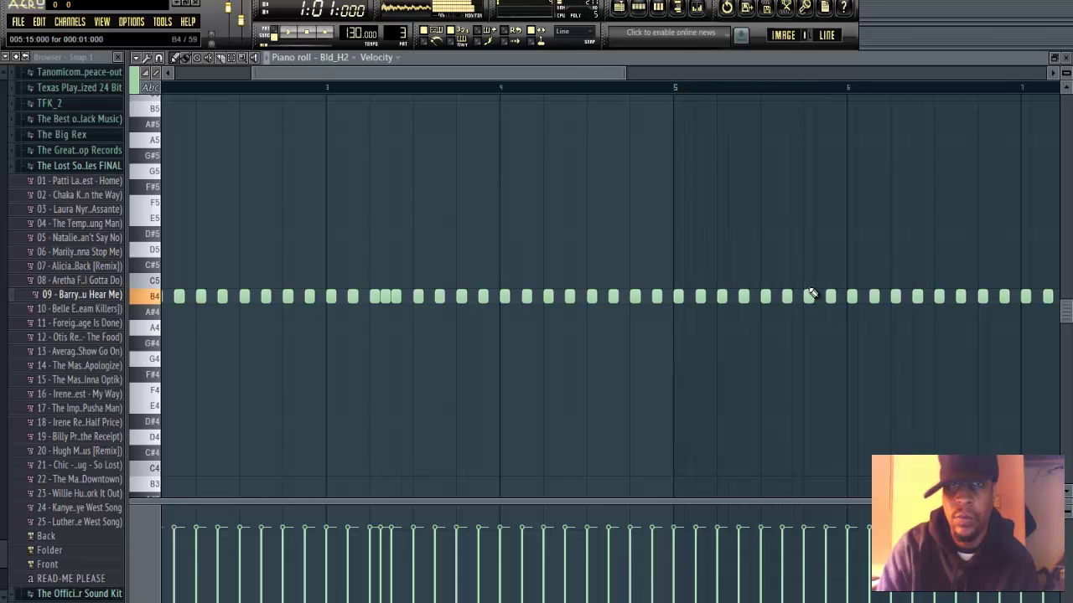
# - Add extra B4 hi-hat notes on step 14 of bar 4 and step 6 of bar 7, checking the rhythm during playback
pyautogui.moveTo(563, 70); pyautogui.dragTo(574, 97)
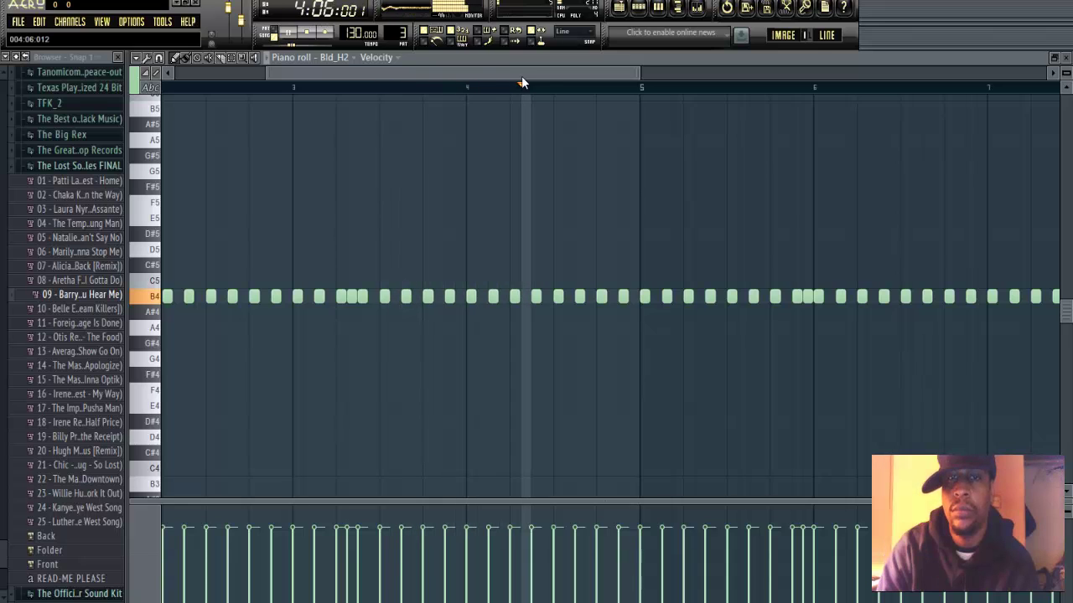
pyautogui.press('space')
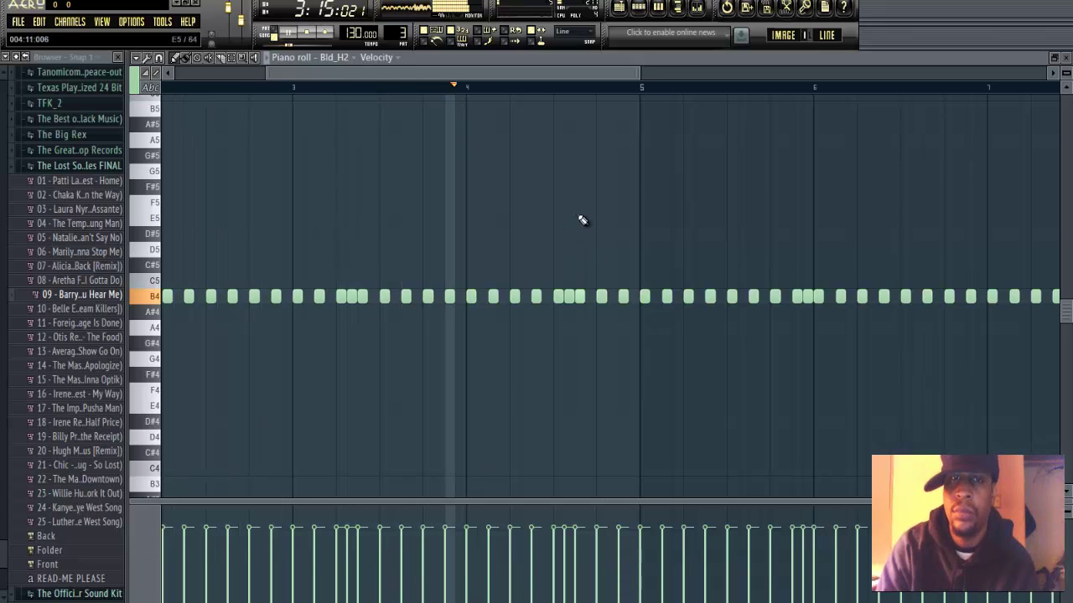
pyautogui.press('space')
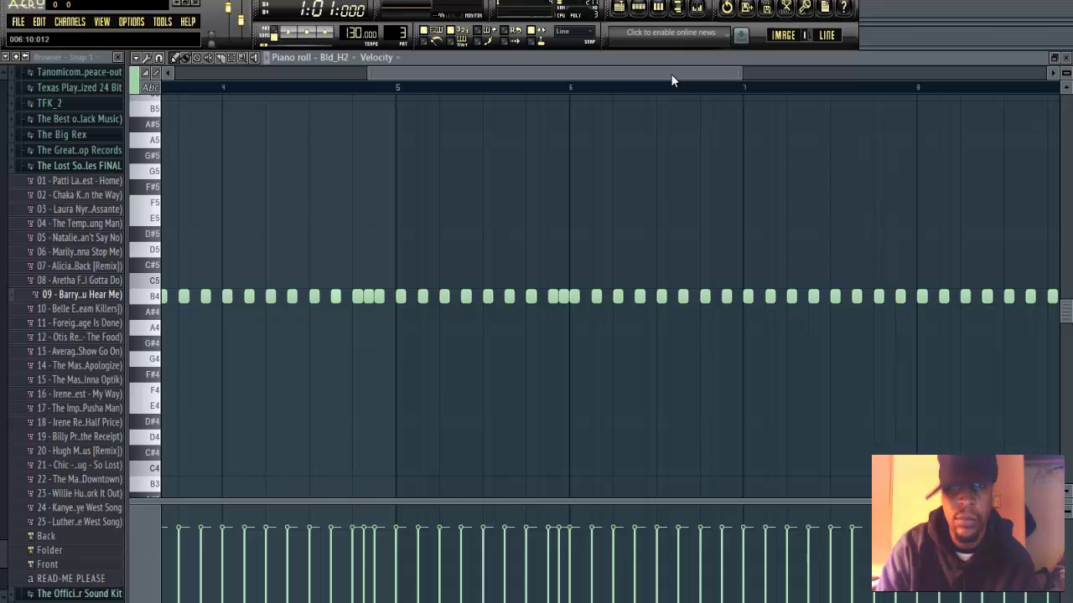
pyautogui.moveTo(671, 75); pyautogui.dragTo(697, 73)
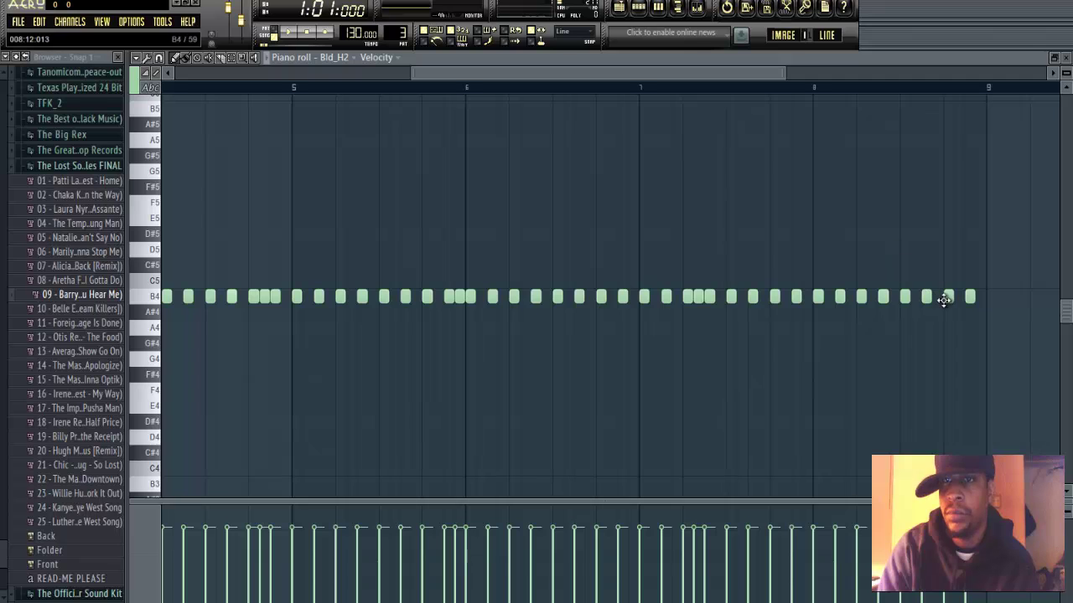
# - Reduce the Bld_H2 piano roll to a floating window and open the Snp_Clp channel's settings
pyautogui.click(1053, 58)
pyautogui.click(795, 109)
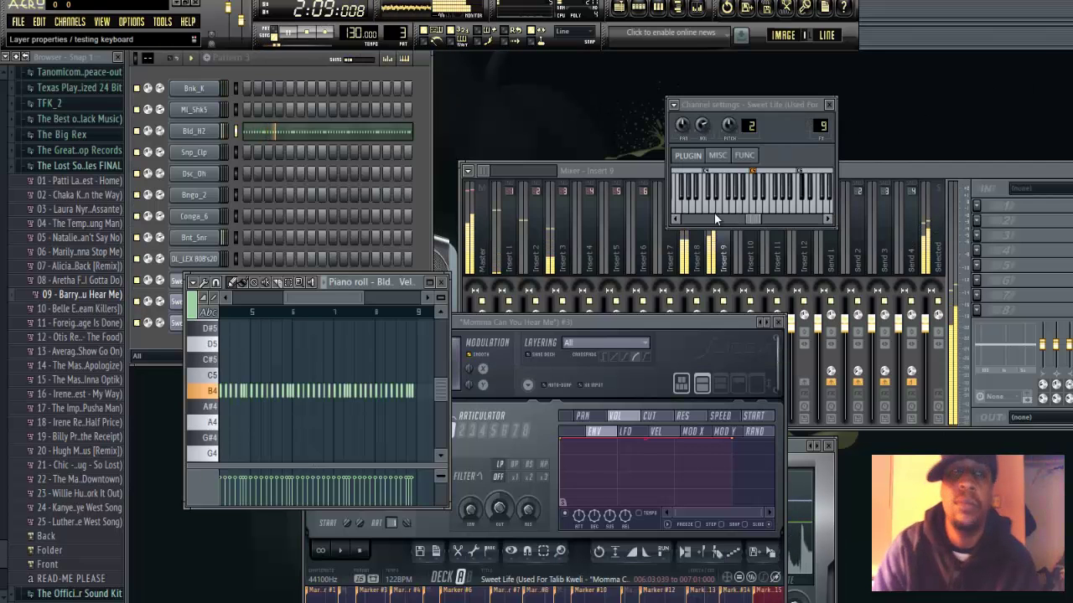
pyautogui.click(193, 154)
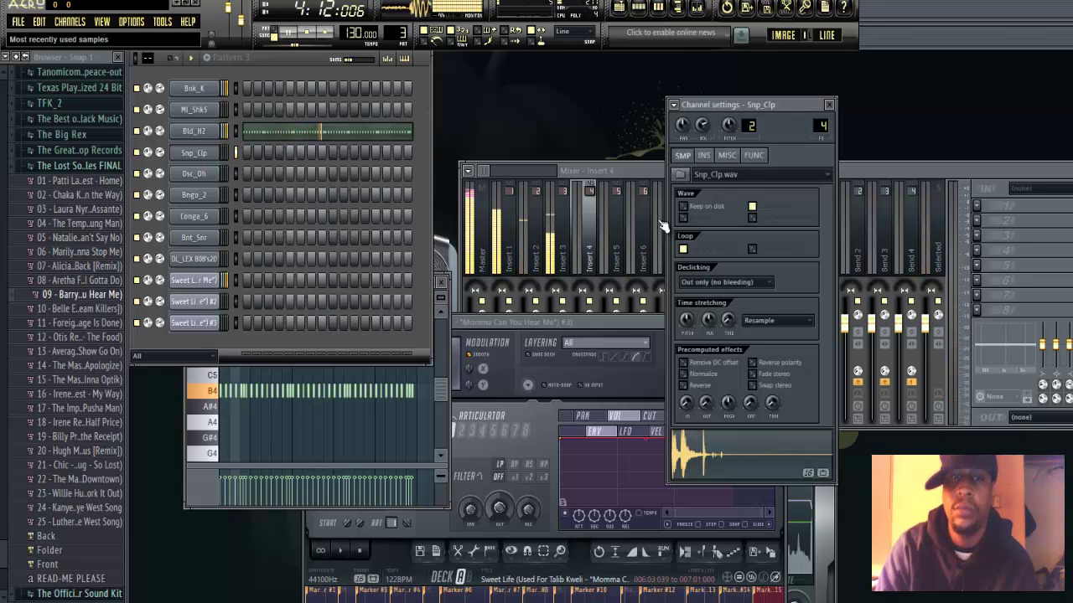
# - Bring the piano roll to the front and open its list of target controls
pyautogui.click(443, 331)
pyautogui.click(398, 284)
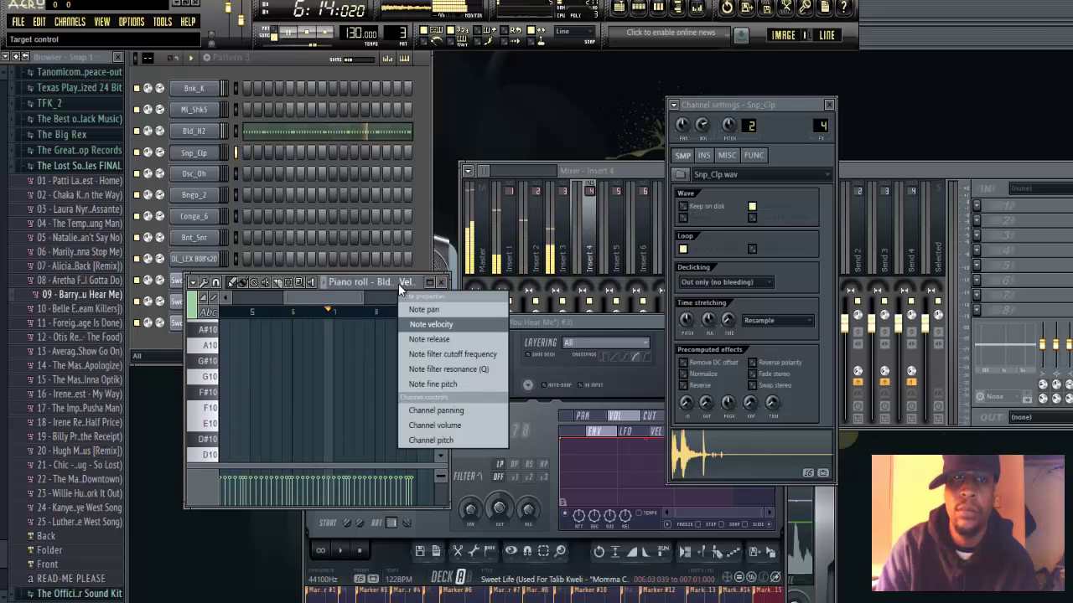
# - Close the piano roll and add a Pattern 4 clip on Track 4 of the playlist, spanning bars 1 to 8
pyautogui.click(446, 289)
pyautogui.click(443, 283)
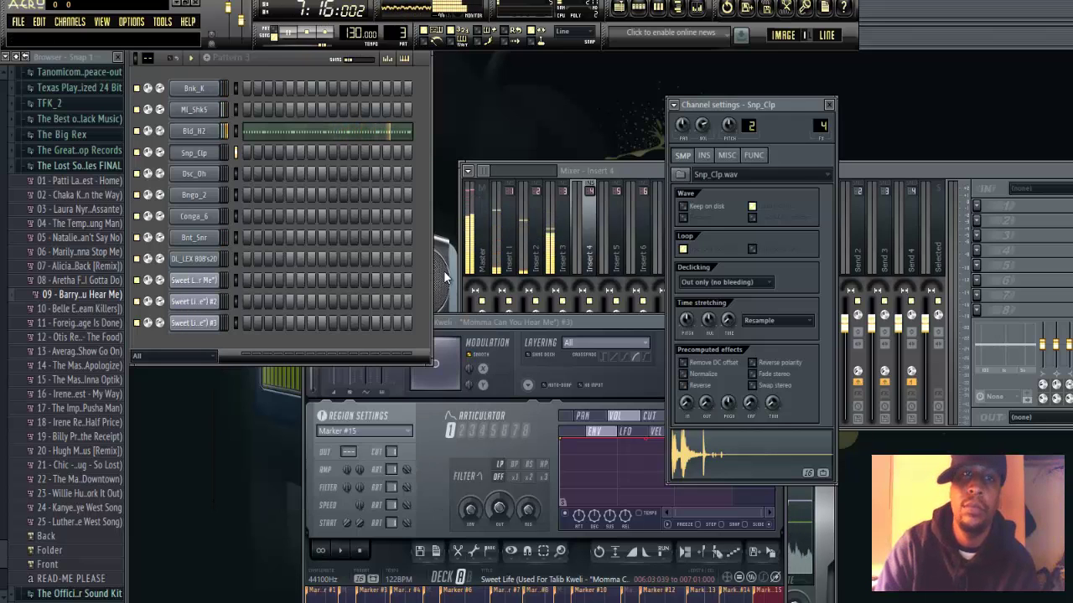
pyautogui.click(100, 23)
pyautogui.click(114, 48)
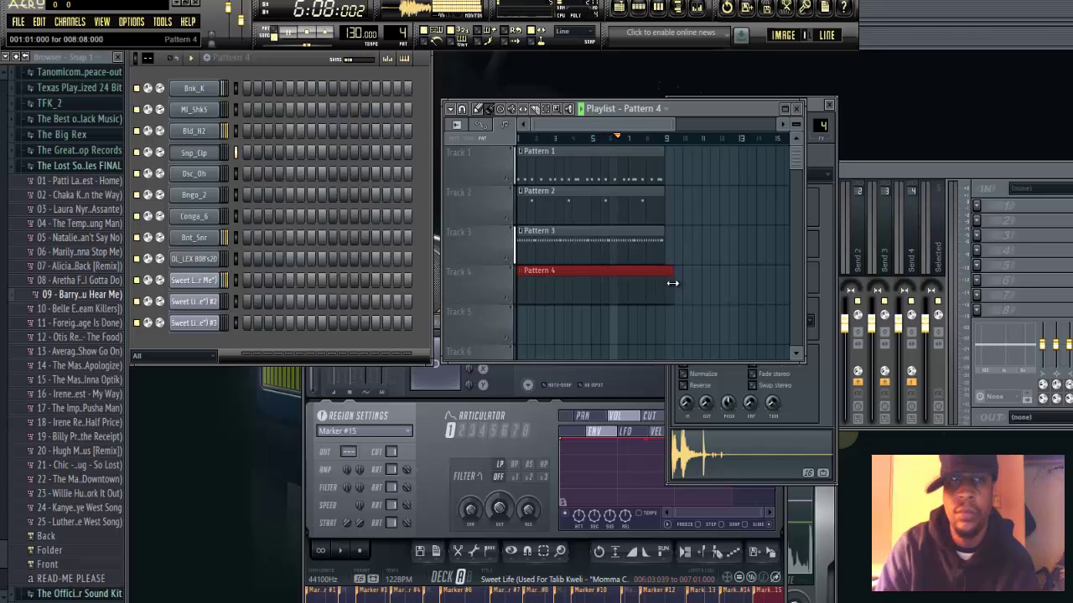
# - Place Snp_Clp notes at C#5 on the third beat of bars 1 to 4, and repeat the Pattern 4 clip from bar 5
pyautogui.rightClick(200, 152)
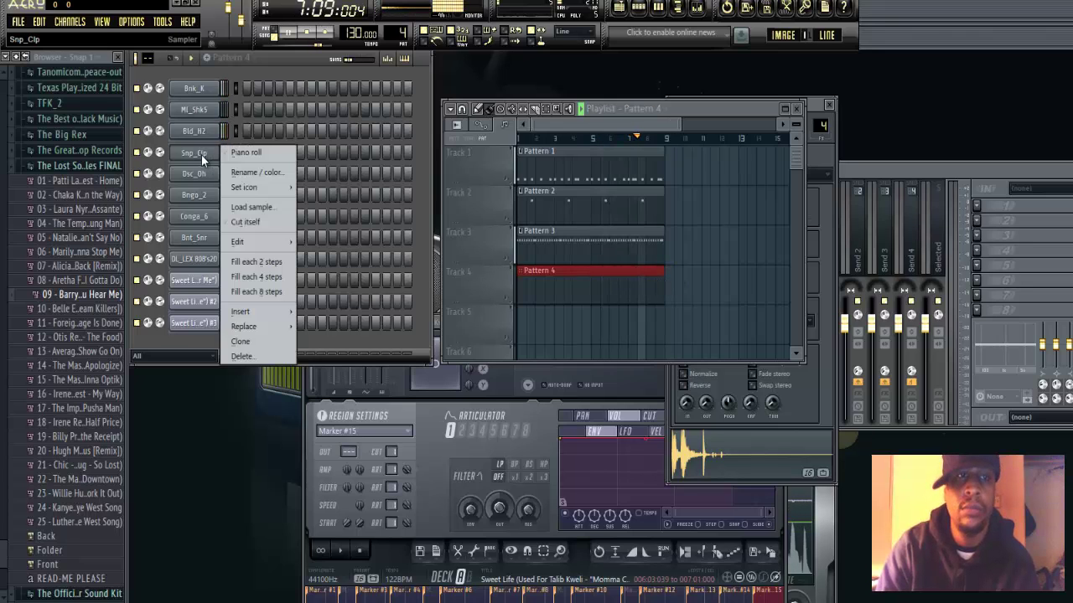
pyautogui.click(276, 151)
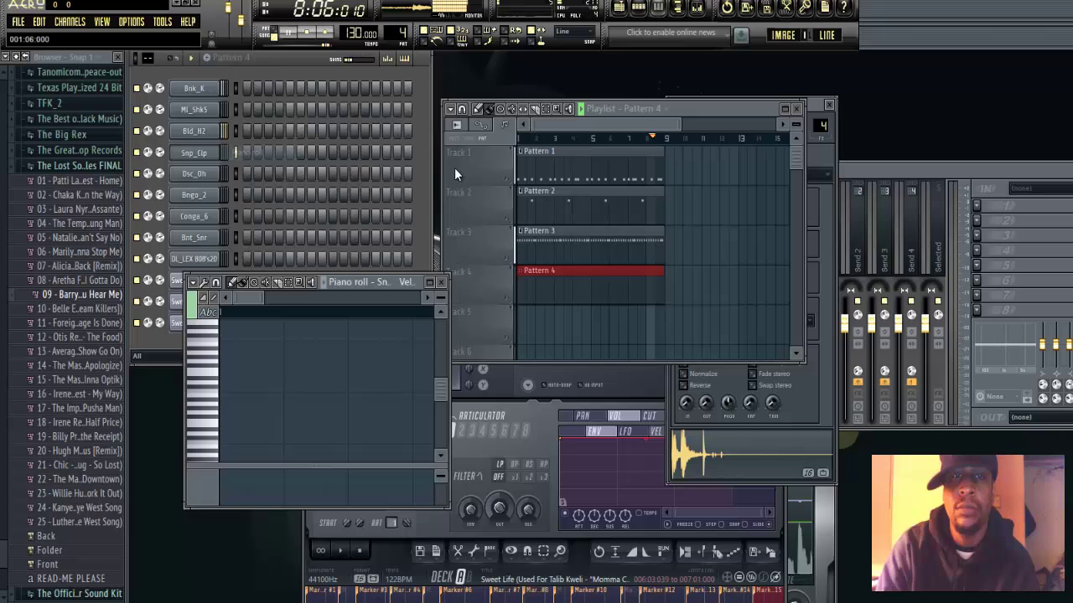
pyautogui.click(434, 285)
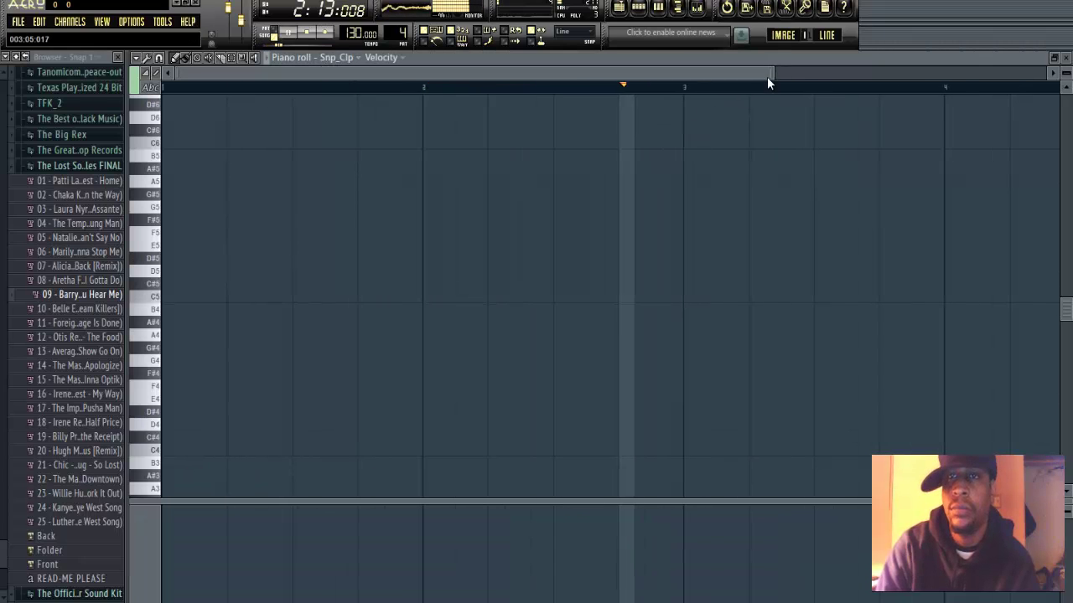
pyautogui.moveTo(773, 74); pyautogui.dragTo(846, 73)
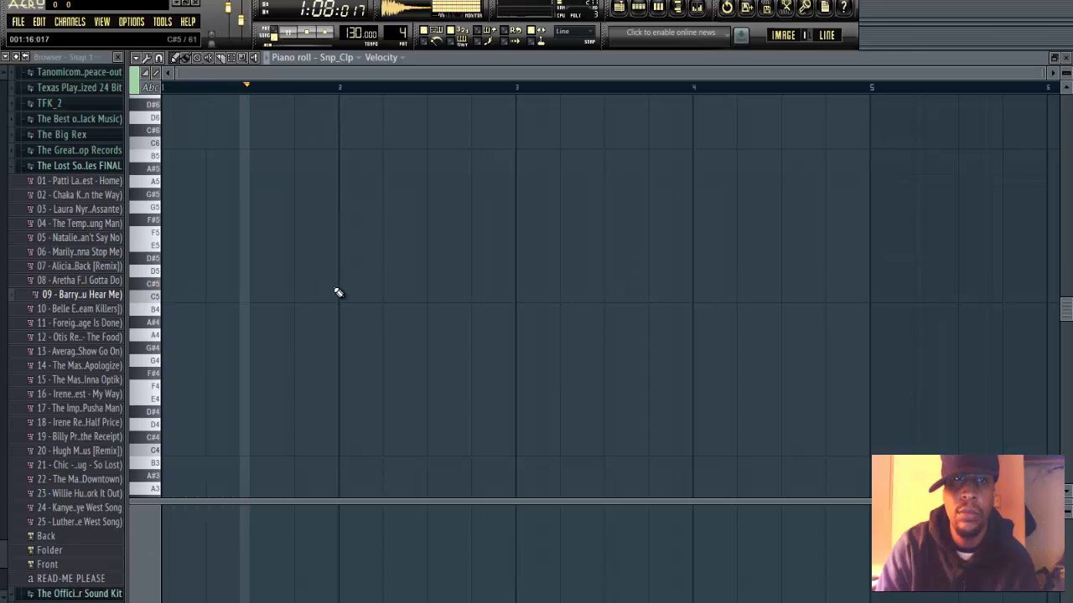
pyautogui.click(428, 284)
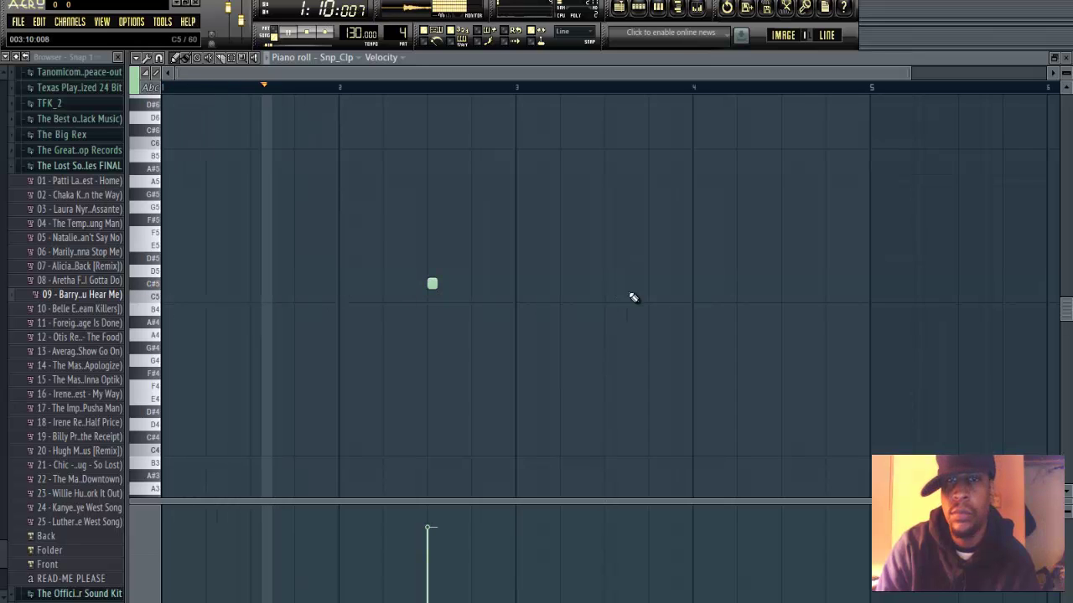
pyautogui.click(784, 284)
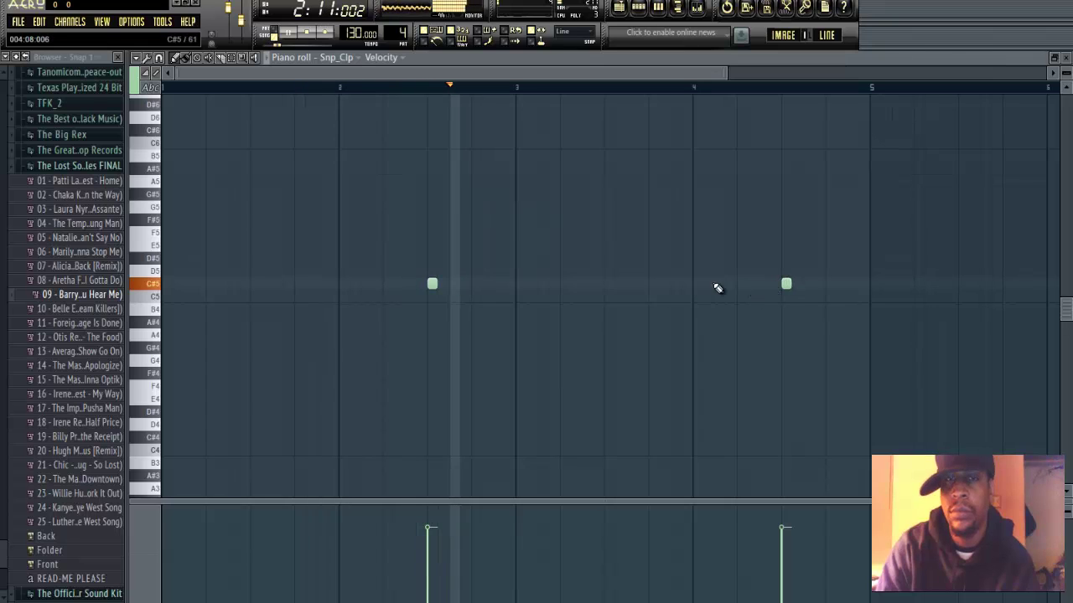
pyautogui.press('space')
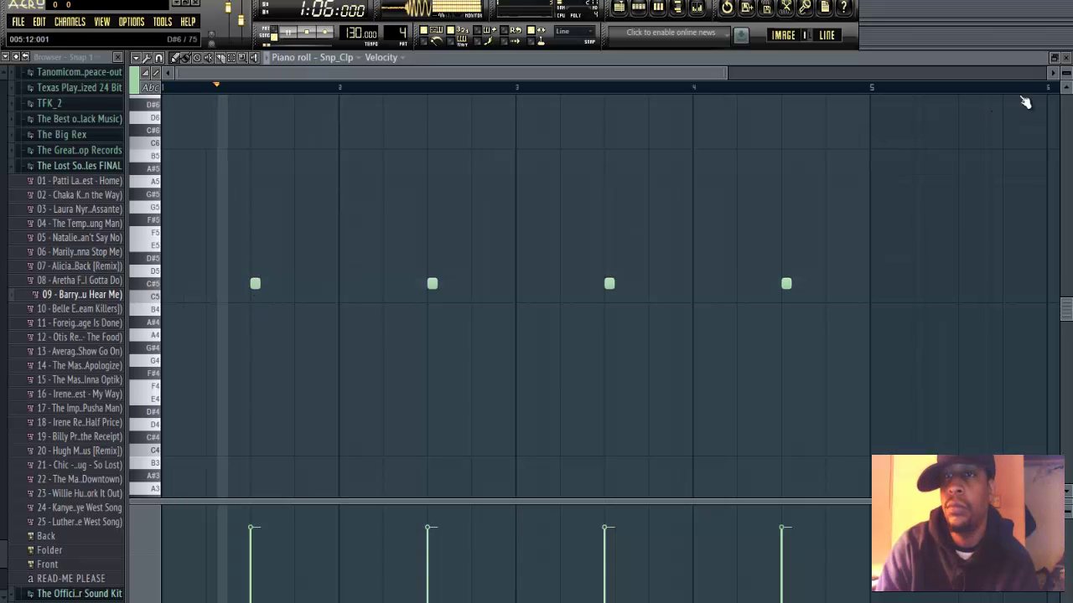
pyautogui.click(1054, 58)
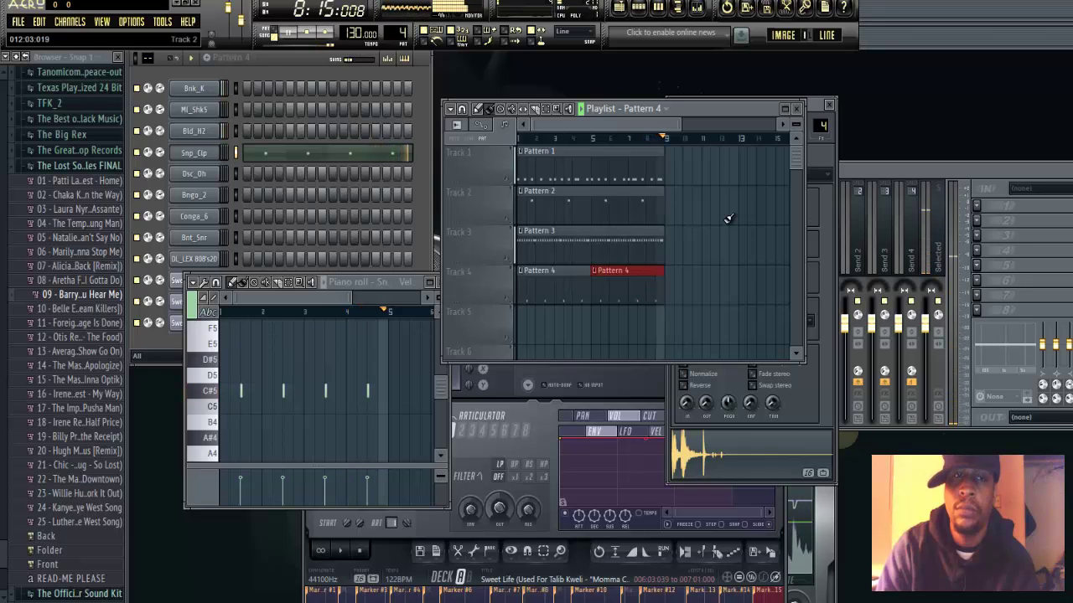
# - Switch to Pattern 5 and add its clip on Track 5 of the playlist, spanning bars 1 to 8
pyautogui.rightClick(197, 176)
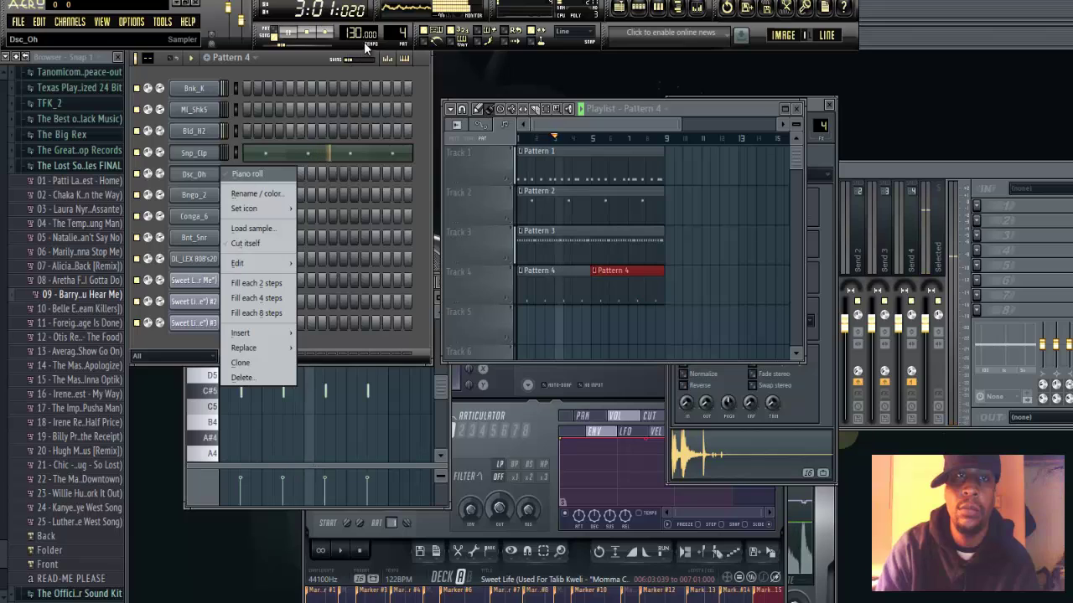
pyautogui.click(259, 159)
pyautogui.press('KP_Add')
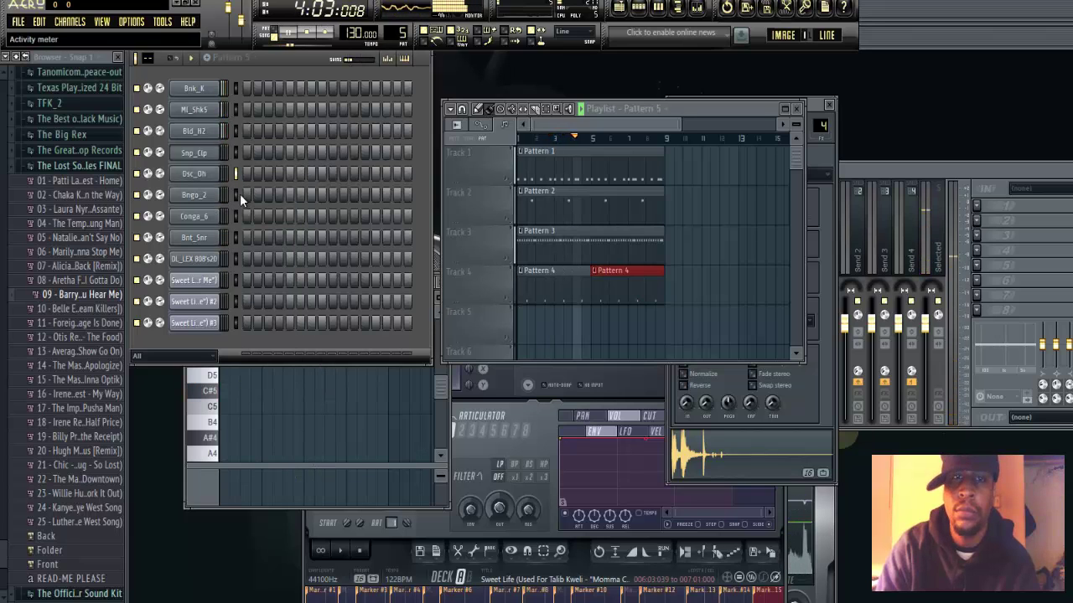
pyautogui.click(533, 320)
pyautogui.moveTo(533, 323); pyautogui.dragTo(664, 322)
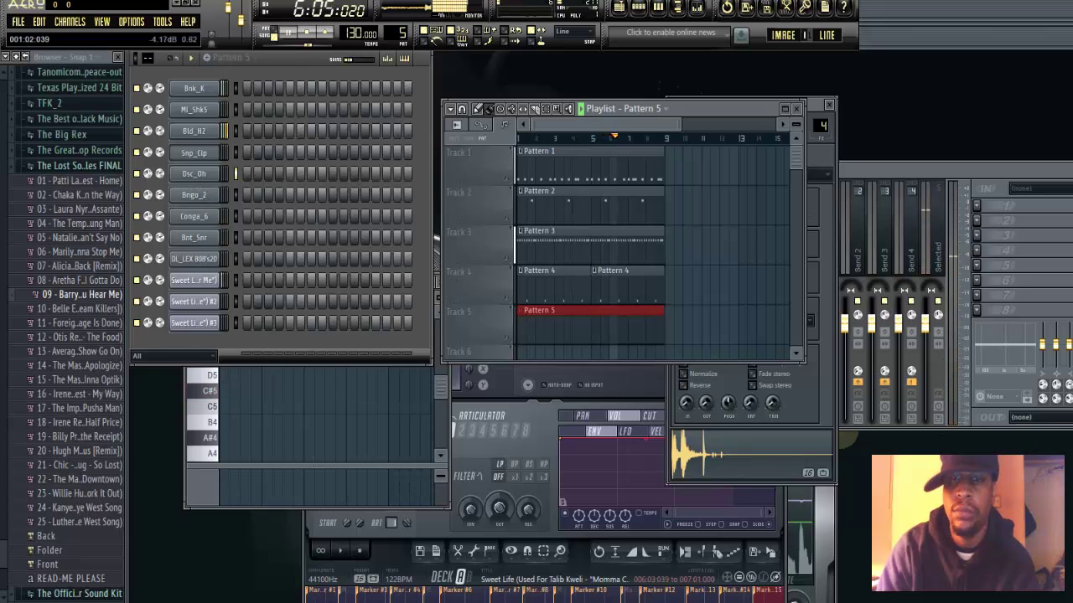
# - Open the Dsc_Oh piano roll for Pattern 5 at full size, showing nearly four bars of the grid
pyautogui.rightClick(194, 216)
pyautogui.click(206, 190)
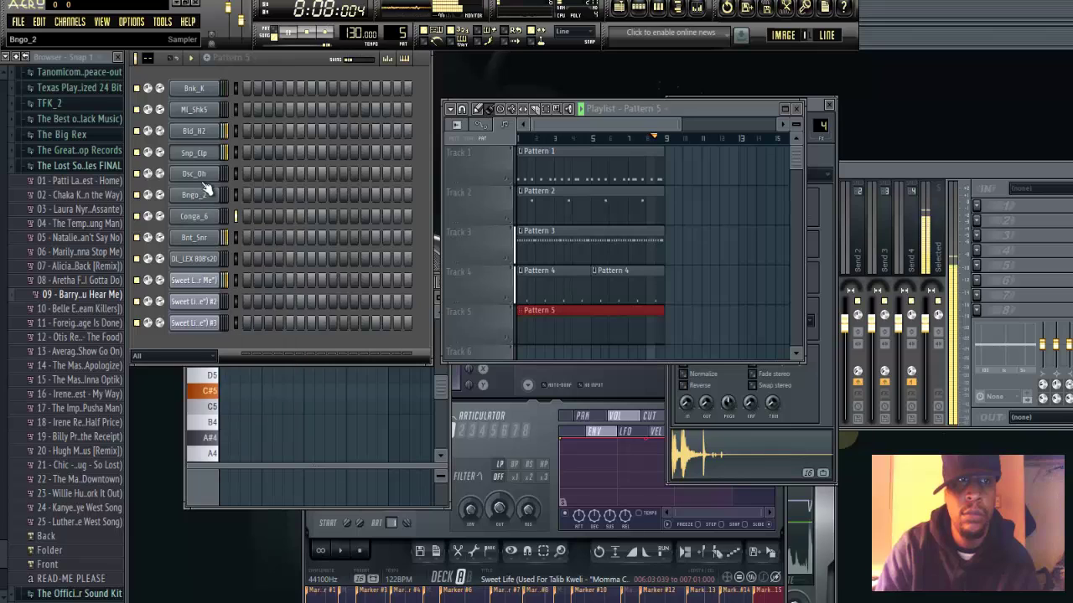
pyautogui.rightClick(202, 171)
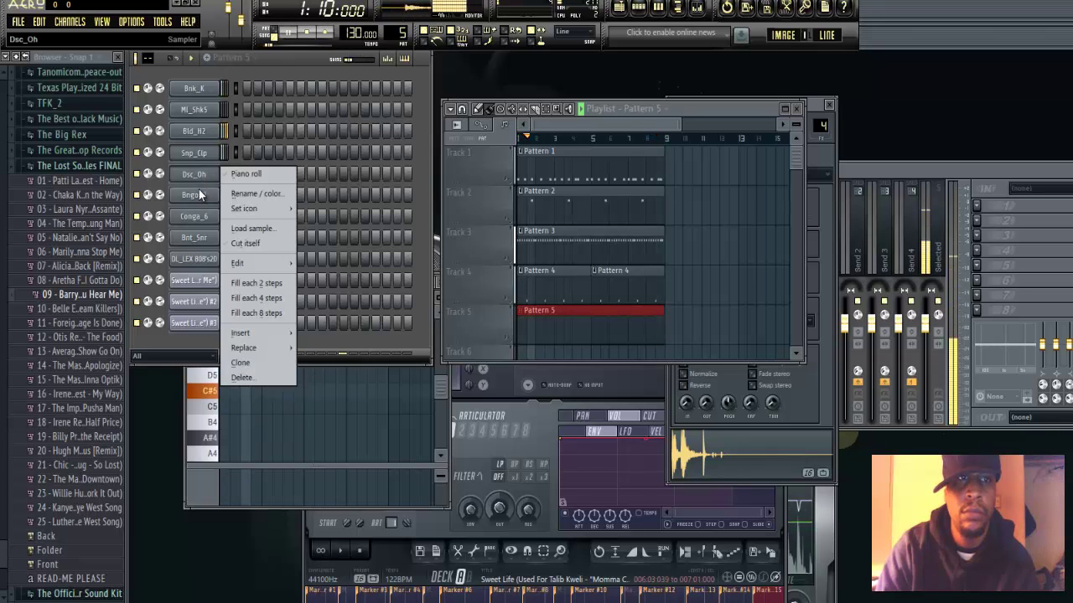
pyautogui.click(243, 173)
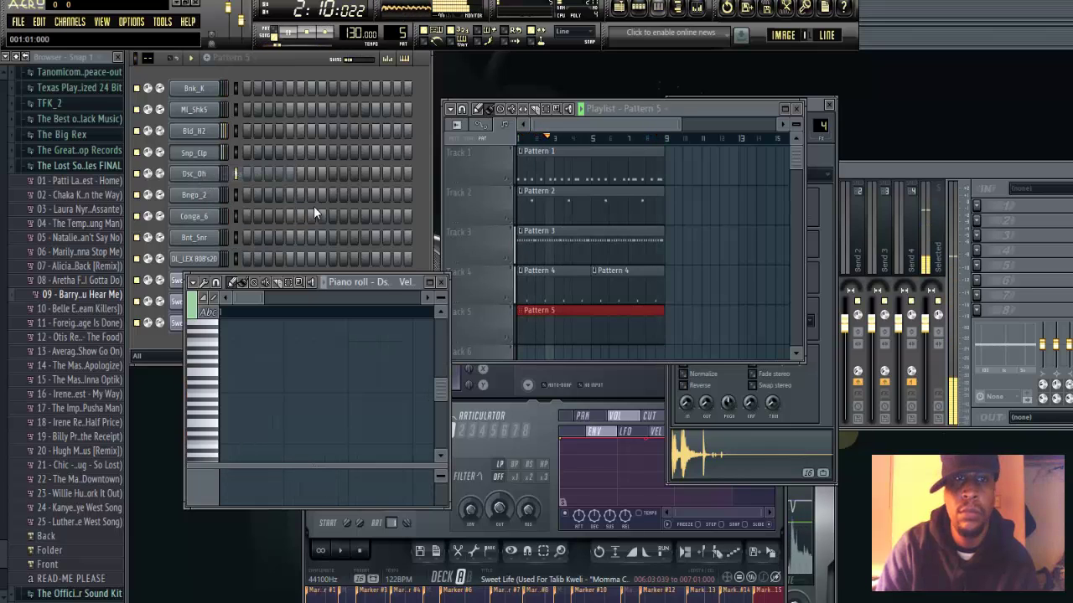
pyautogui.click(429, 283)
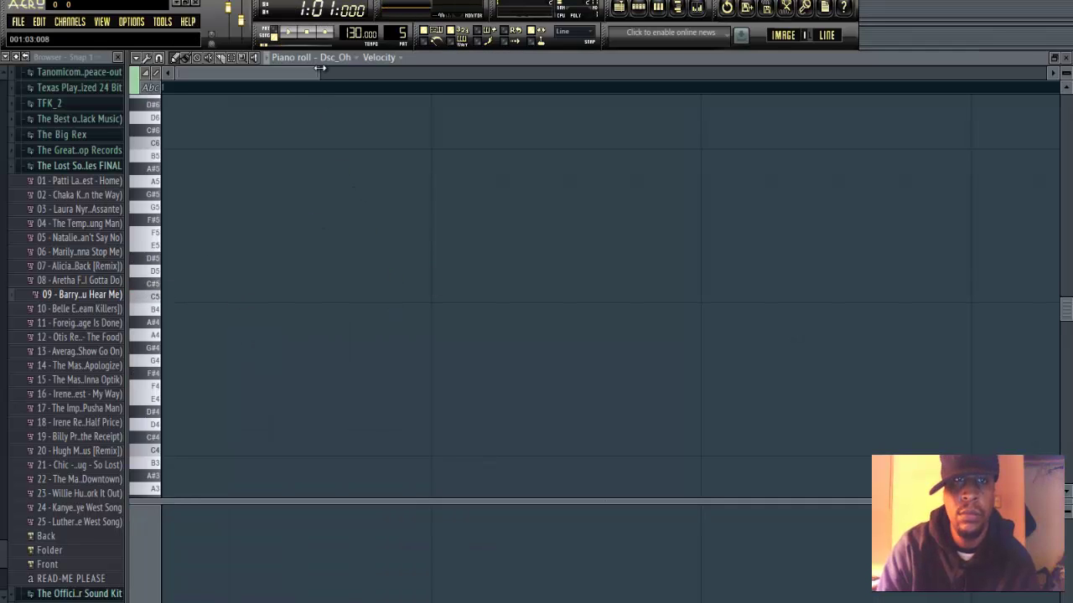
pyautogui.moveTo(343, 73); pyautogui.dragTo(828, 75)
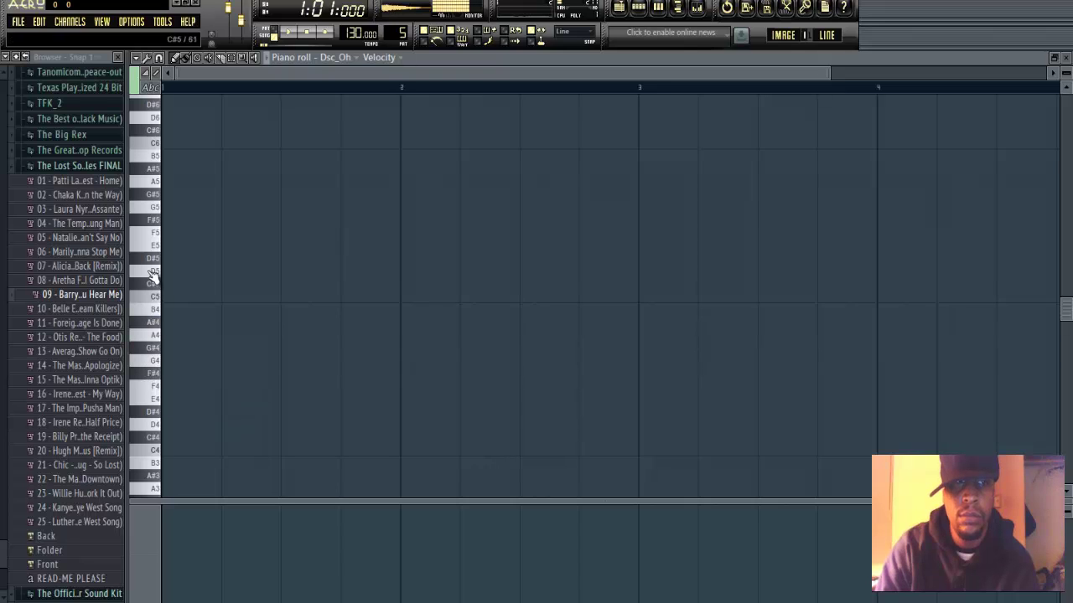
# - Try a D5 note for Dsc_Oh at steps 16, 15 and 12 of bar 1 against playback, and delete it
pyautogui.press('space')
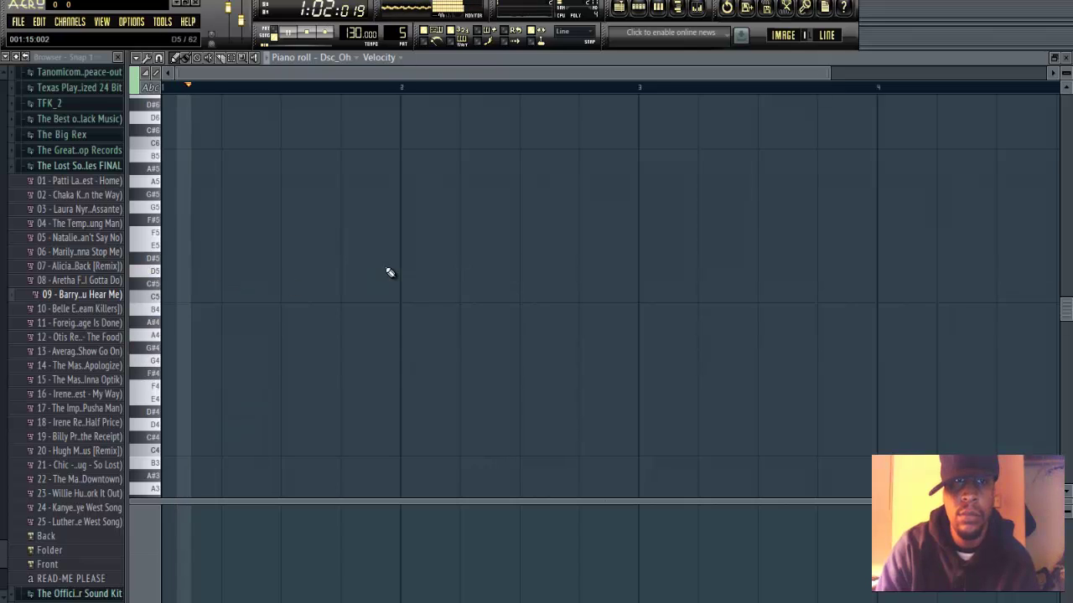
pyautogui.click(390, 271)
pyautogui.press('space')
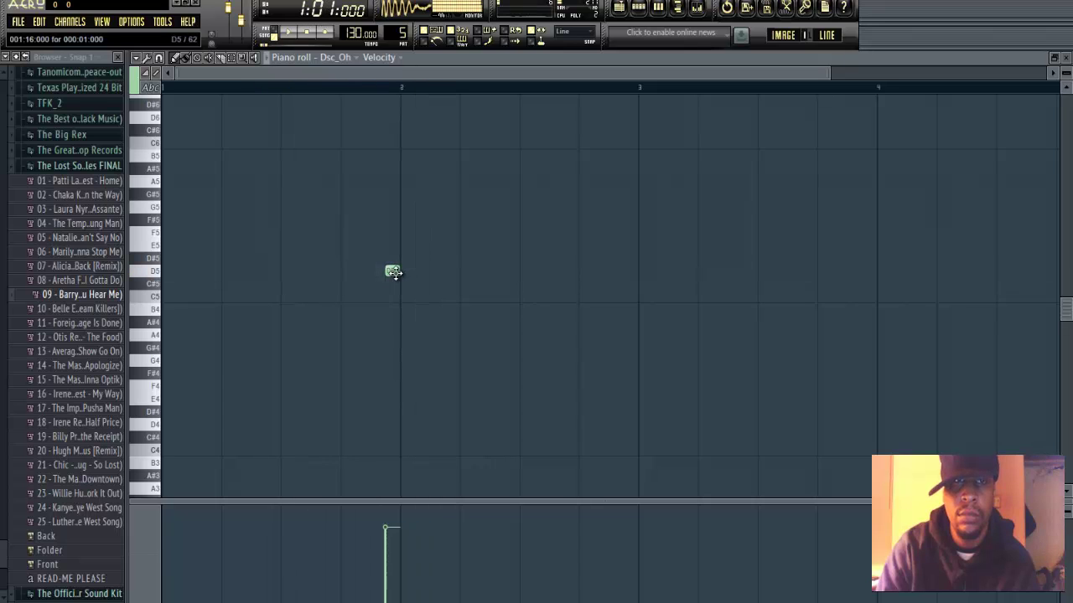
pyautogui.press('space')
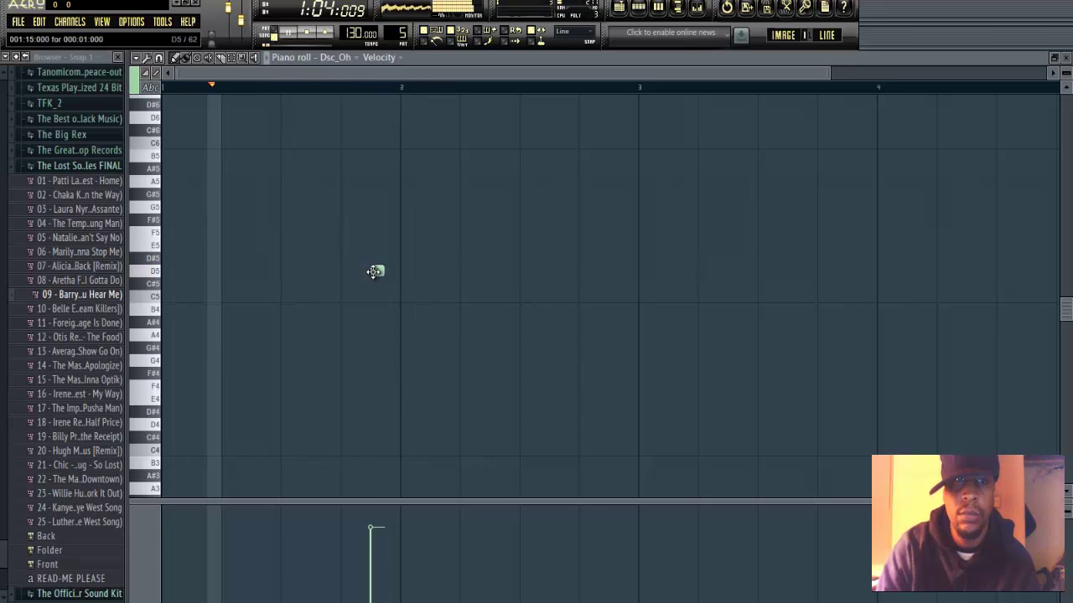
pyautogui.rightClick(374, 271)
pyautogui.press('space')
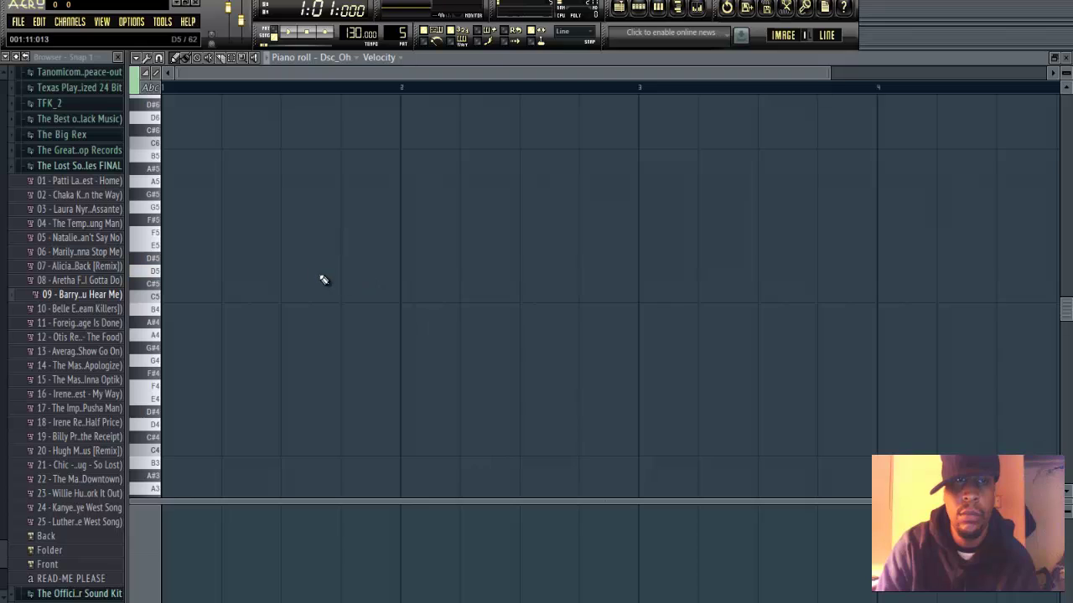
pyautogui.click(328, 272)
pyautogui.press('space')
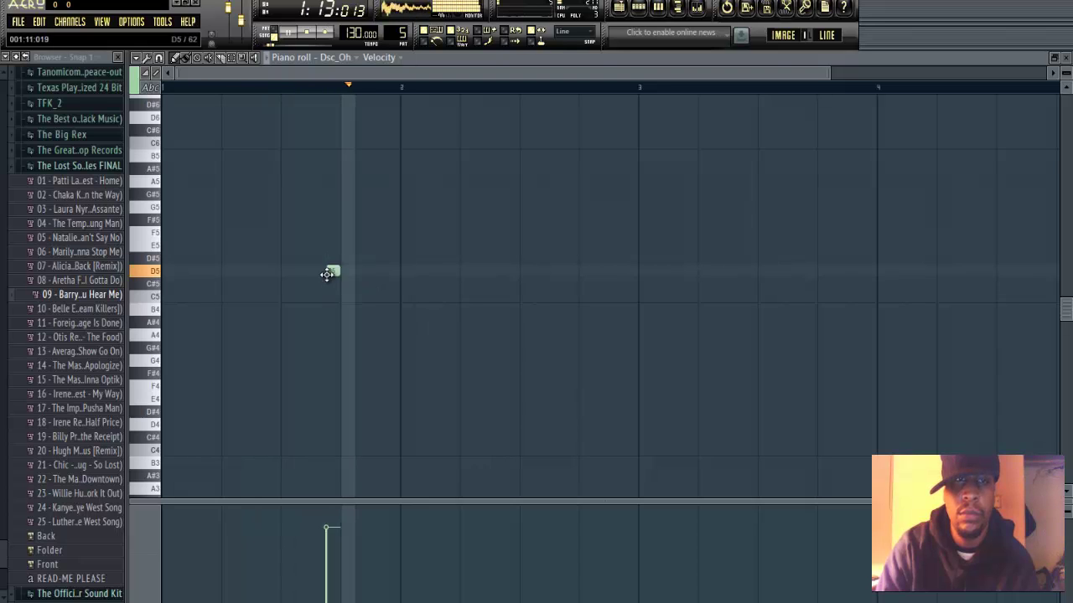
pyautogui.rightClick(328, 273)
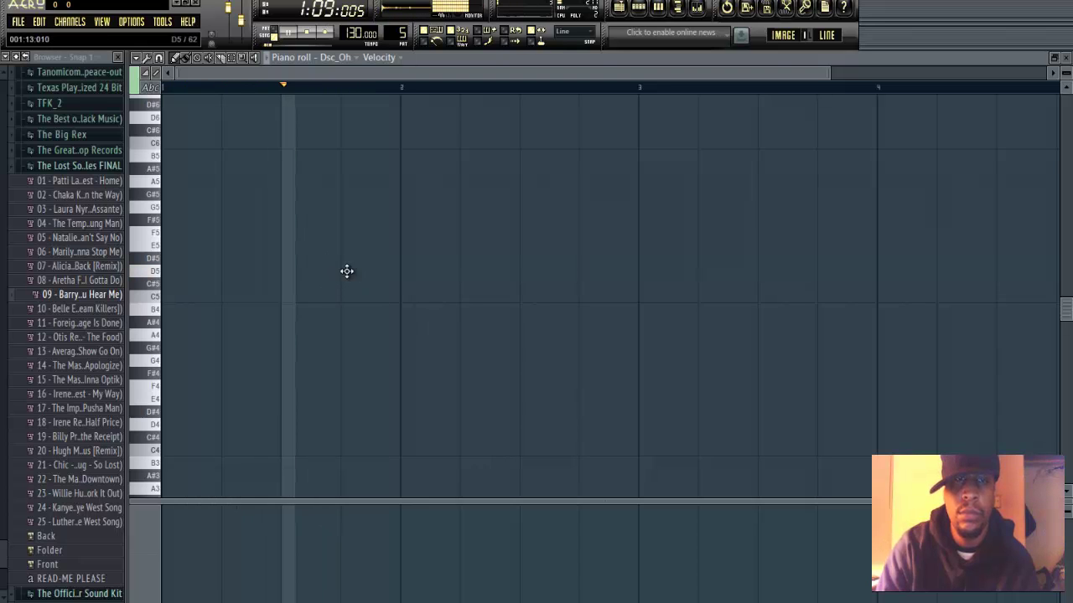
pyautogui.press('space')
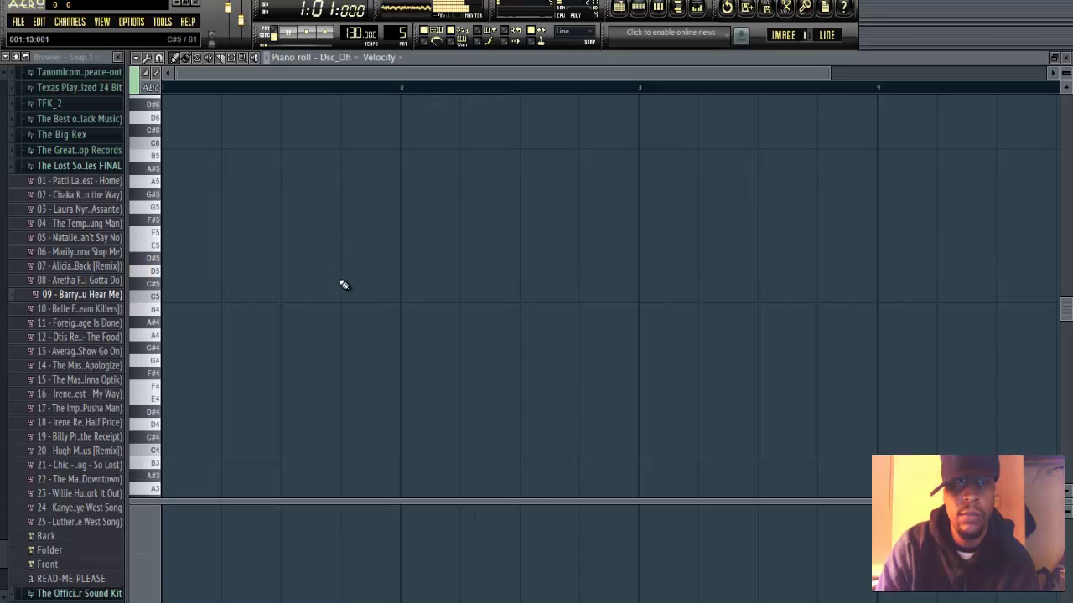
# - Try a D#5 note for Dsc_Oh at step 7 of bar 1 against playback, and delete it
pyautogui.press('space')
pyautogui.press('space')
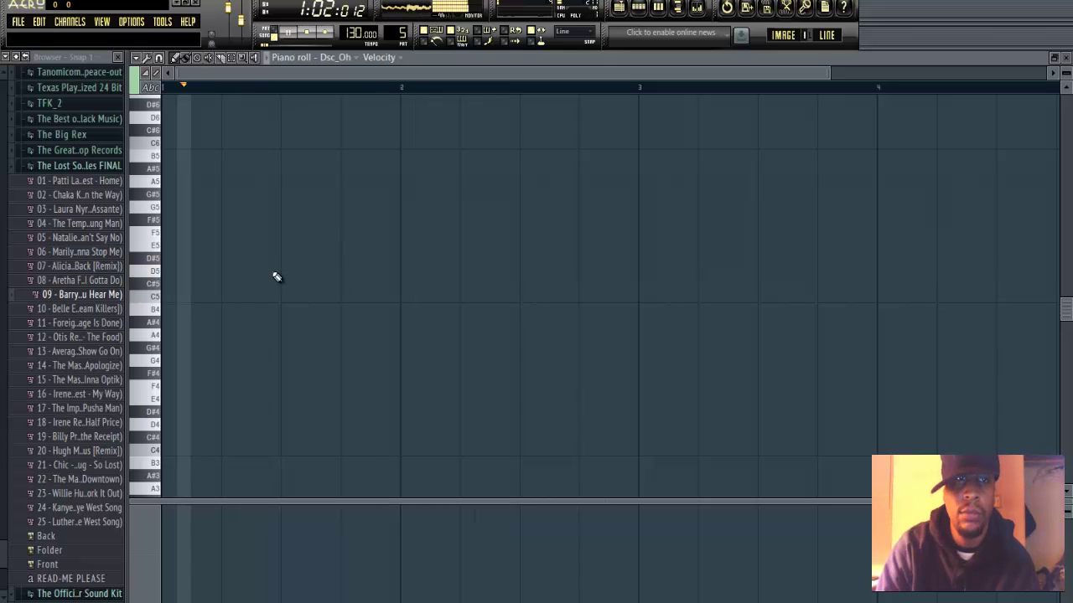
pyautogui.press('space')
pyautogui.press('space')
pyautogui.click(258, 258)
pyautogui.press('space')
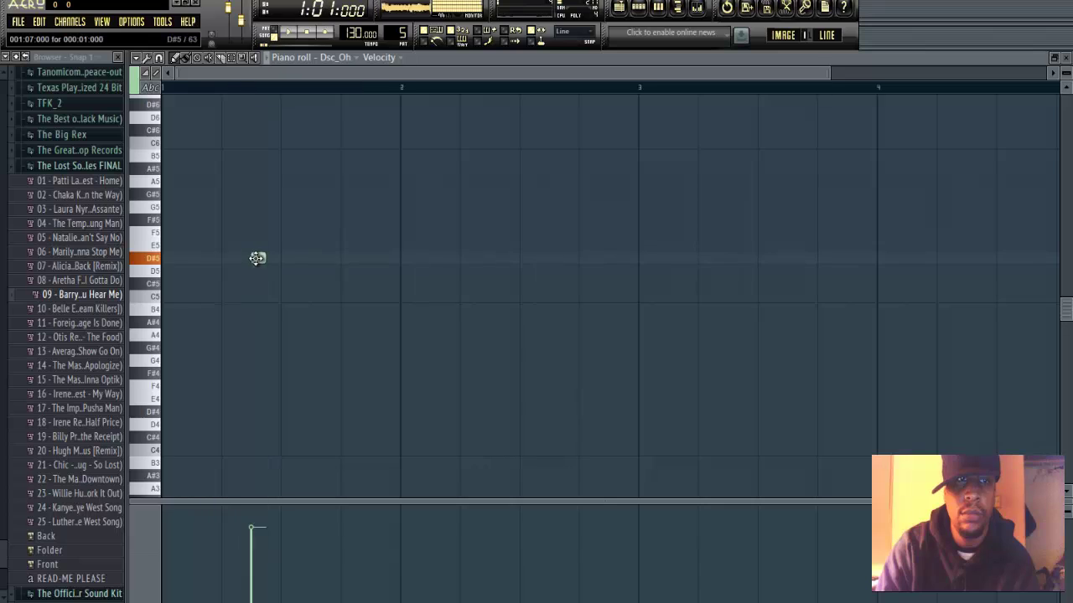
pyautogui.press('space')
pyautogui.press('space')
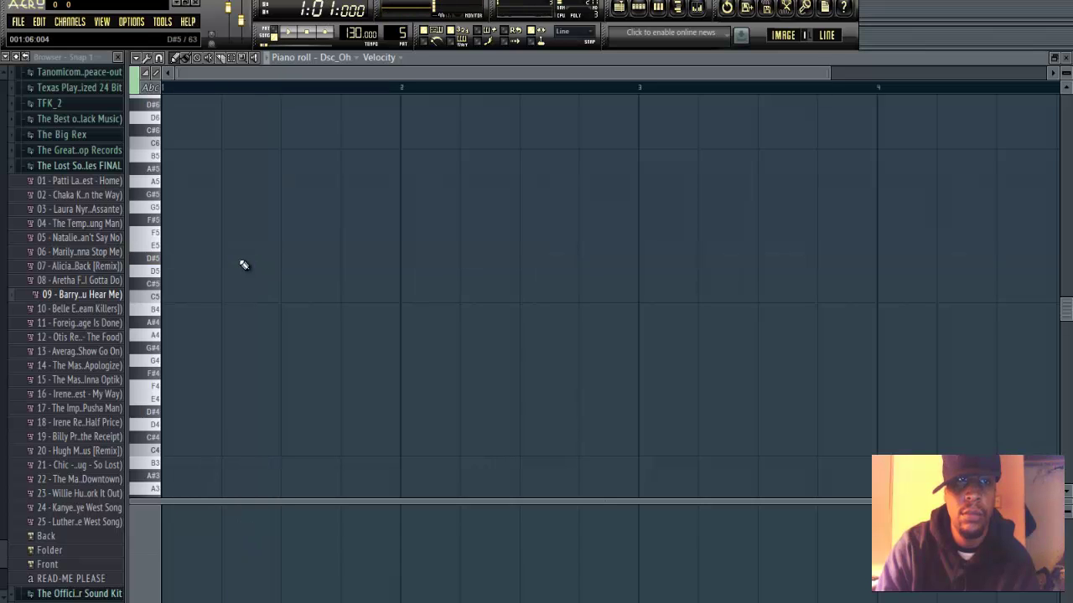
# - Place a D#5 note for Dsc_Oh at step 5 of bar 1, and repeat the Pattern 5 clip from bar 5 in the playlist
pyautogui.press('space')
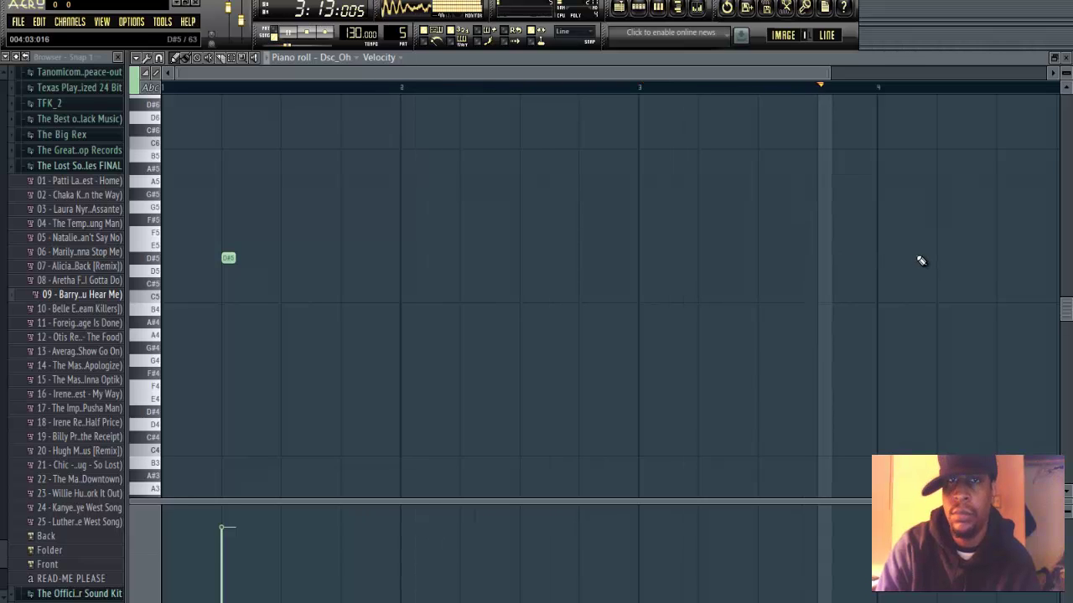
pyautogui.click(1054, 57)
pyautogui.moveTo(662, 314)
pyautogui.mouseDown()
pyautogui.moveTo(600, 323)
pyautogui.moveTo(663, 324)
pyautogui.mouseUp()
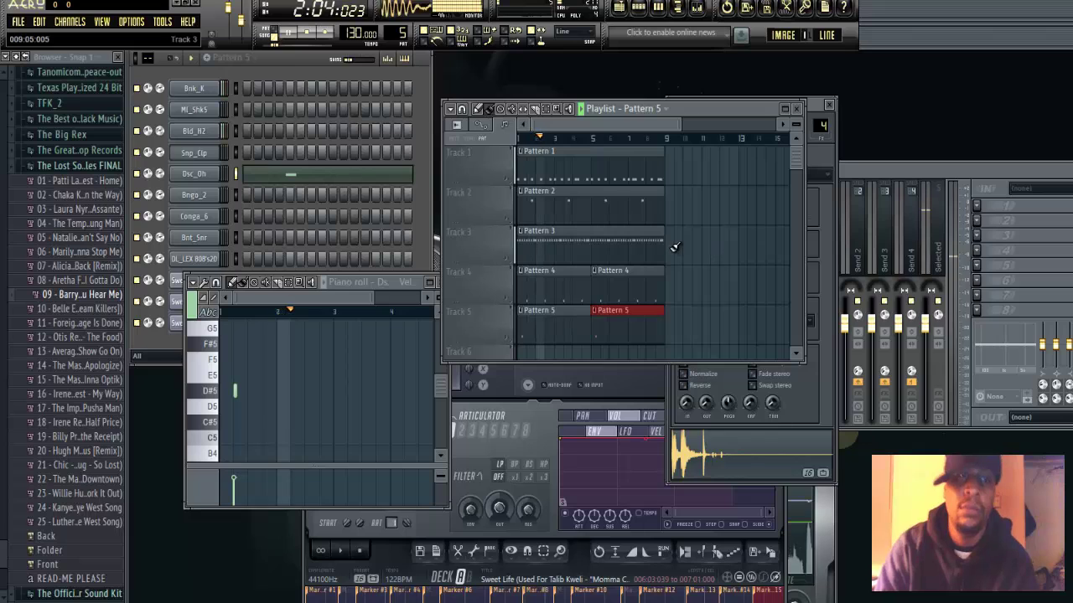
# - Preview Bngo_2, switch to Pattern 6 and add its clip on Track 6 of the playlist, spanning bars 1 to 8
pyautogui.click(193, 195)
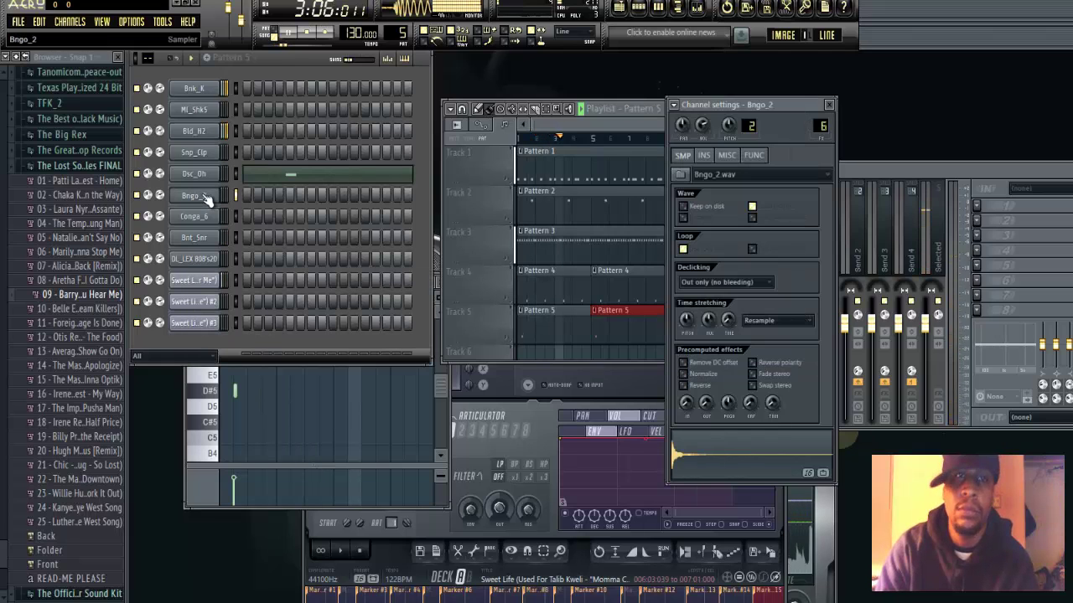
pyautogui.moveTo(403, 33); pyautogui.dragTo(402, 27)
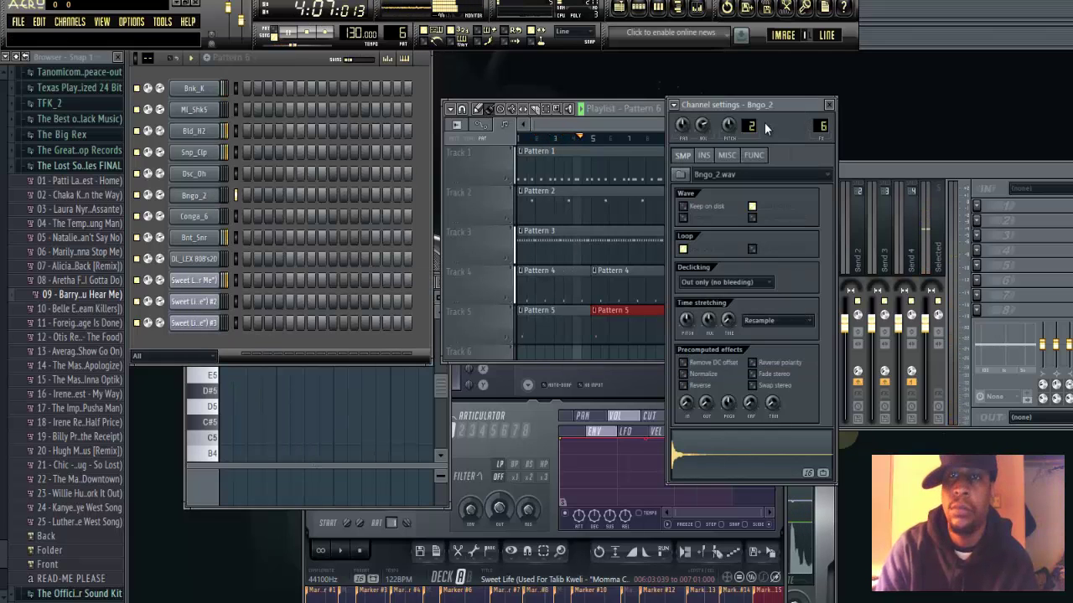
pyautogui.click(828, 106)
pyautogui.scroll(-4, 787, 168)
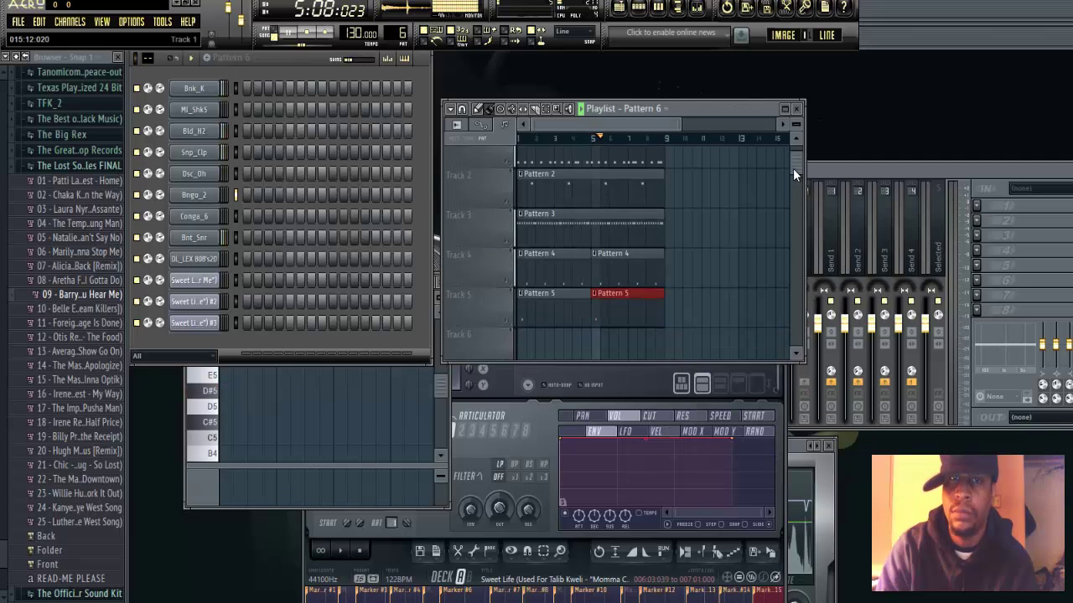
pyautogui.click(524, 199)
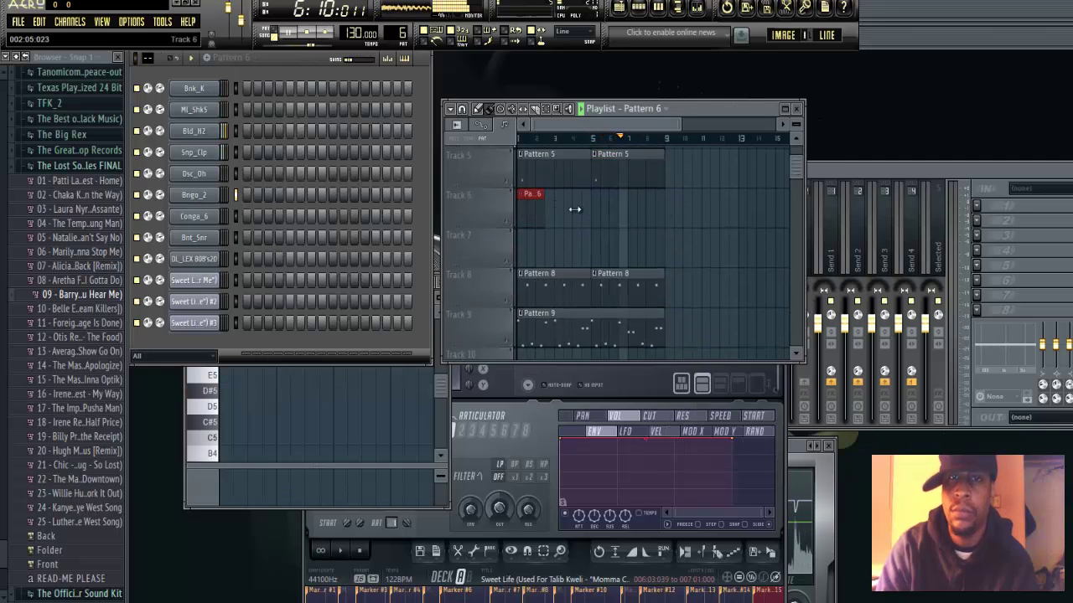
pyautogui.moveTo(534, 208); pyautogui.dragTo(662, 208)
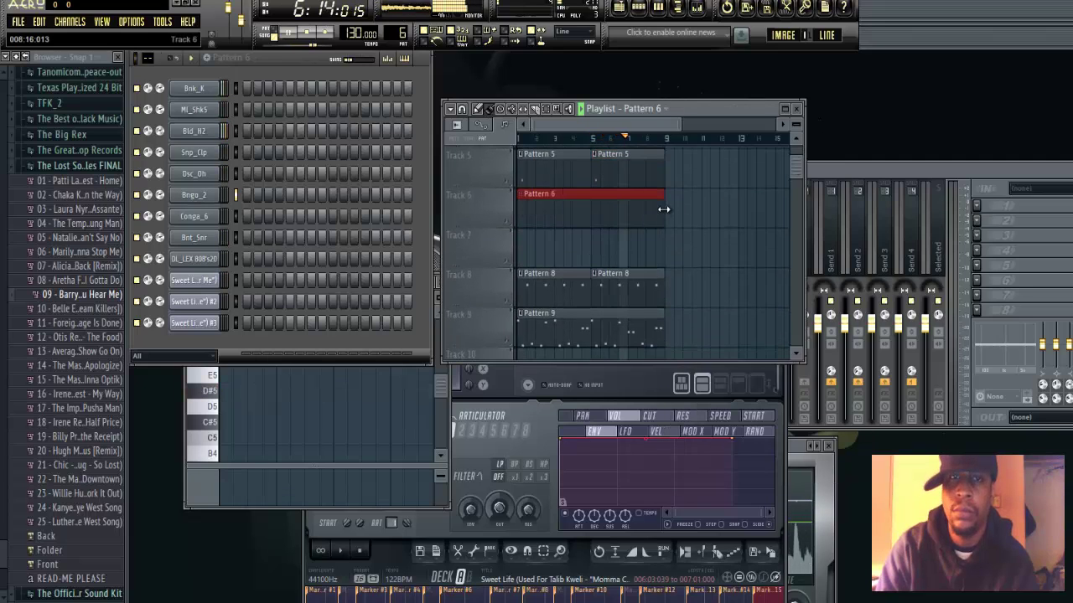
# - Place B4 notes for Bngo_2 at steps 3 and 5 of bar 2 in Pattern 6, checking them against playback
pyautogui.rightClick(211, 192)
pyautogui.click(234, 194)
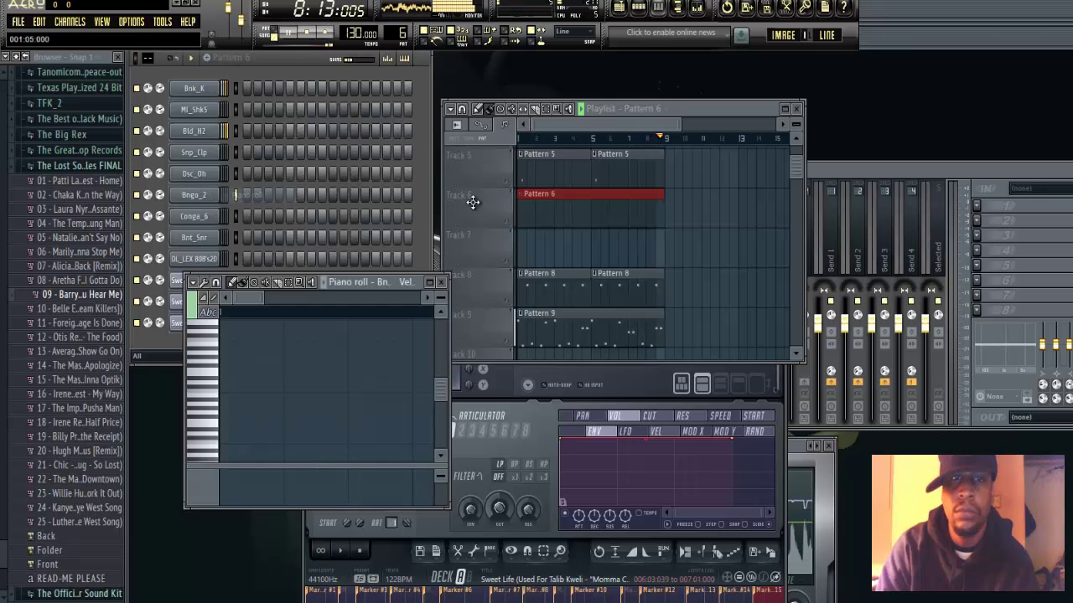
pyautogui.click(429, 281)
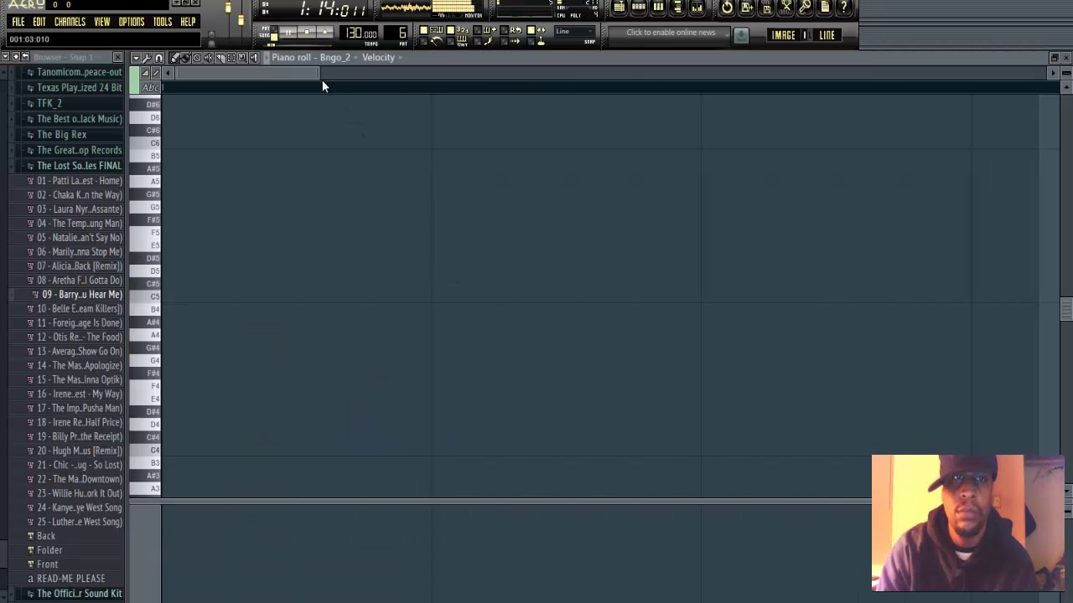
pyautogui.moveTo(451, 93); pyautogui.dragTo(748, 76)
pyautogui.press('space')
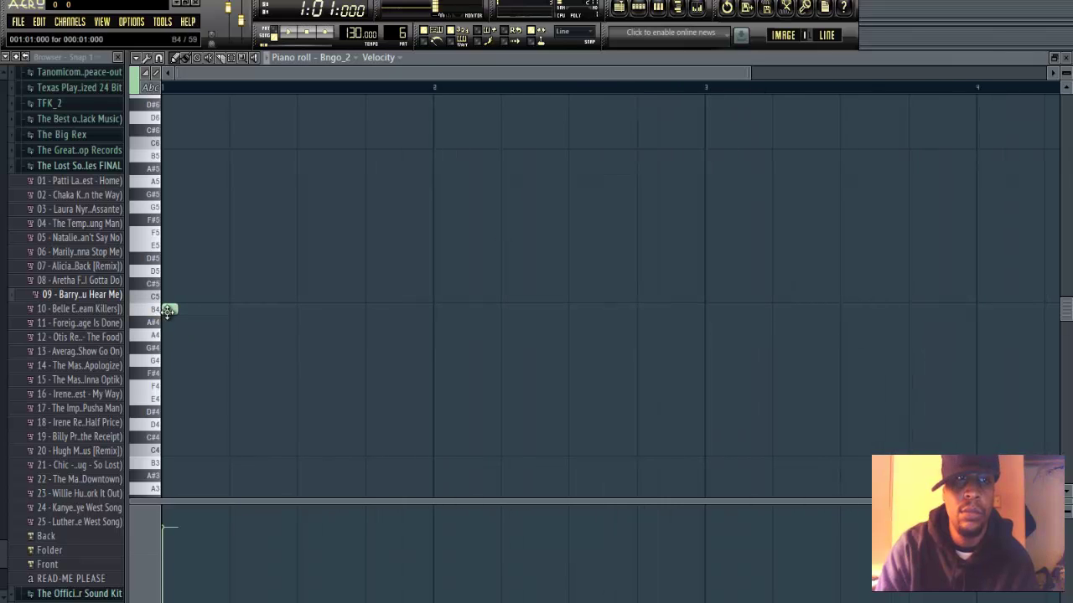
pyautogui.press('space')
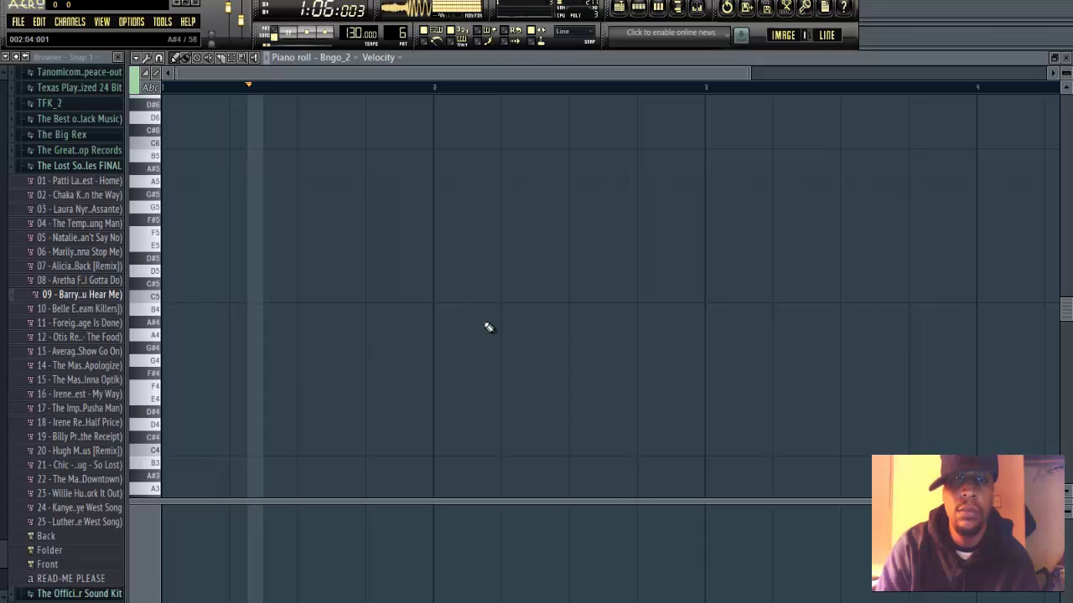
pyautogui.press('space')
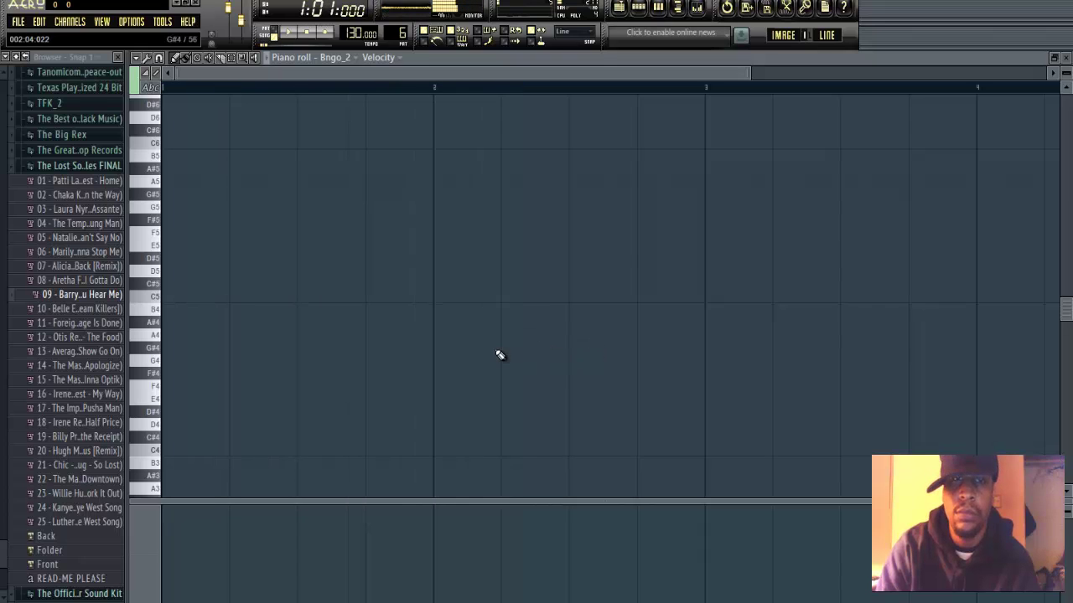
pyautogui.click(489, 348)
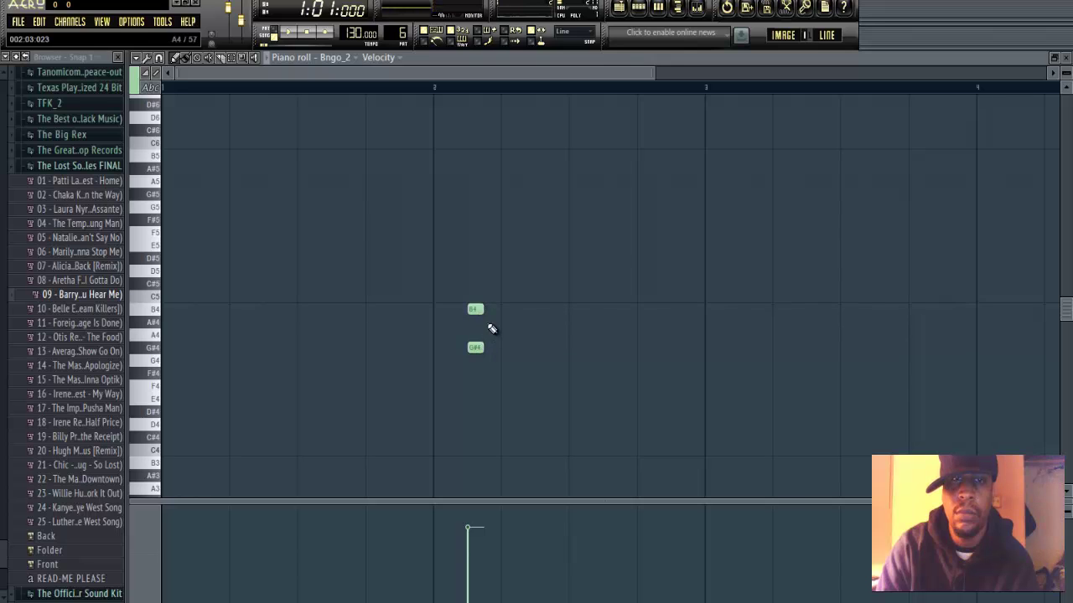
pyautogui.press('space')
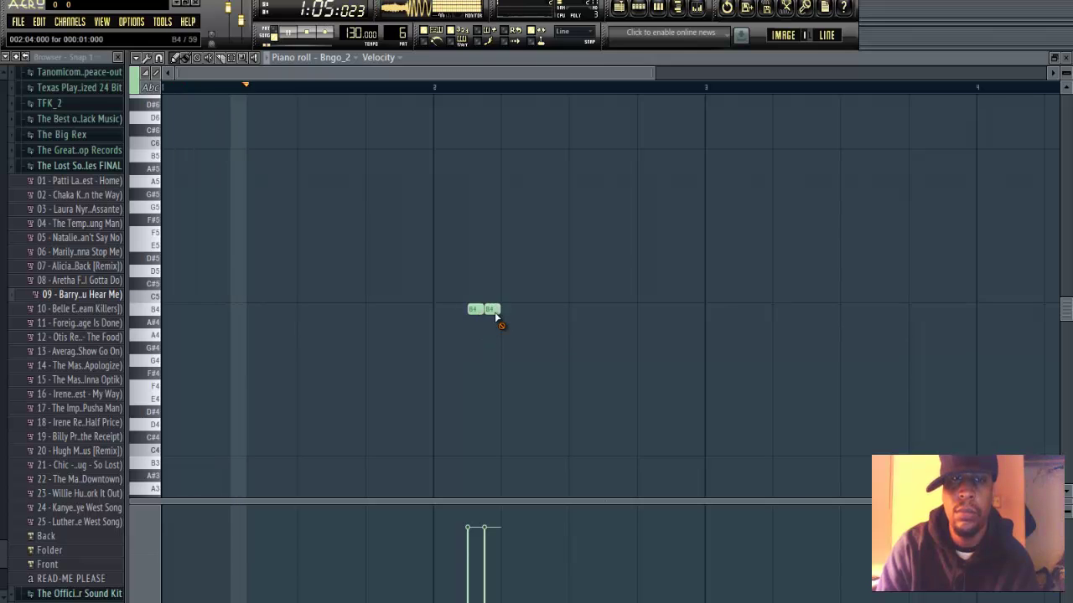
pyautogui.moveTo(494, 312); pyautogui.dragTo(511, 312)
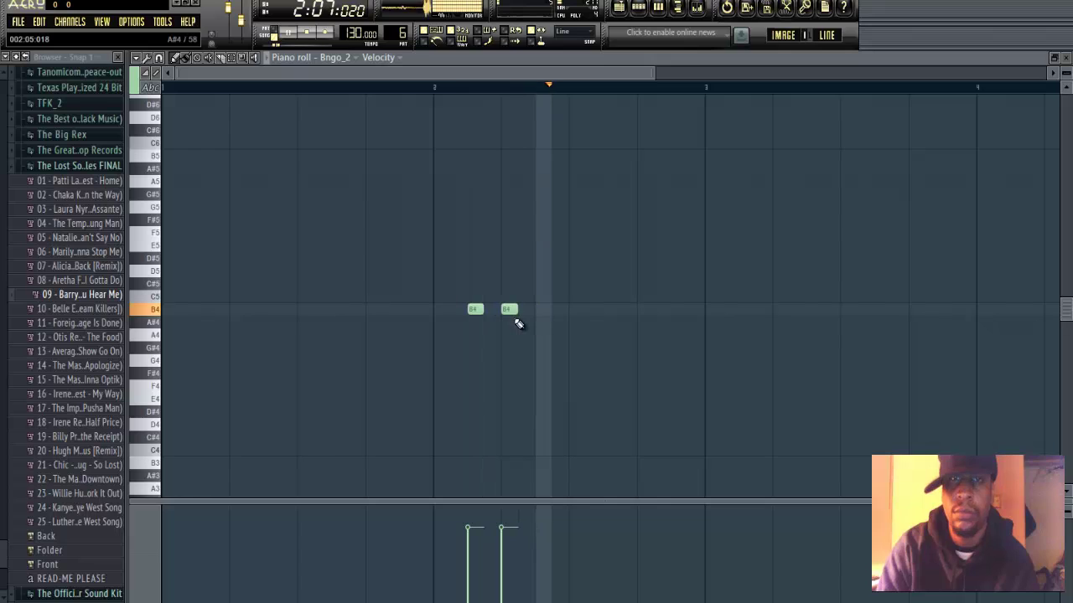
pyautogui.moveTo(655, 73); pyautogui.dragTo(895, 74)
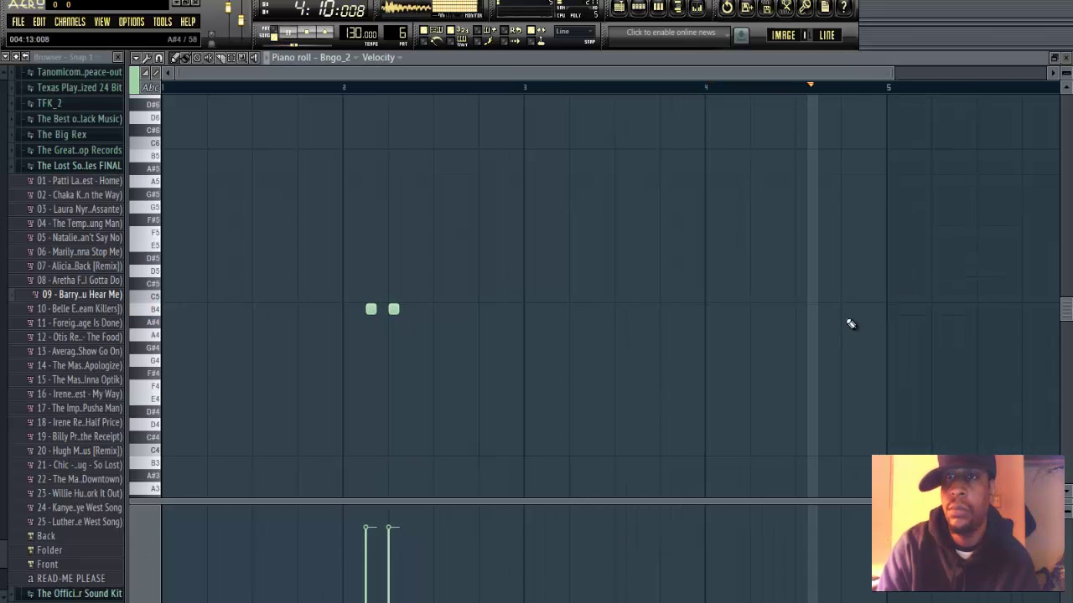
# - Shorten the Pattern 6 clip on Track 6 to four bars and repeat it over bars 5 to 8
pyautogui.click(1055, 57)
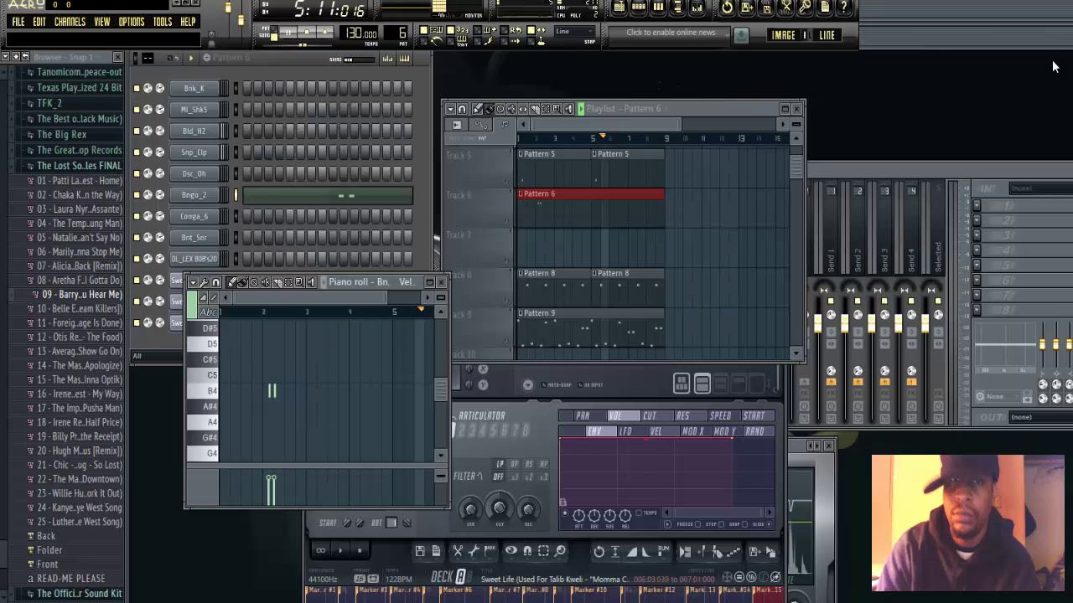
pyautogui.moveTo(658, 213); pyautogui.dragTo(575, 210)
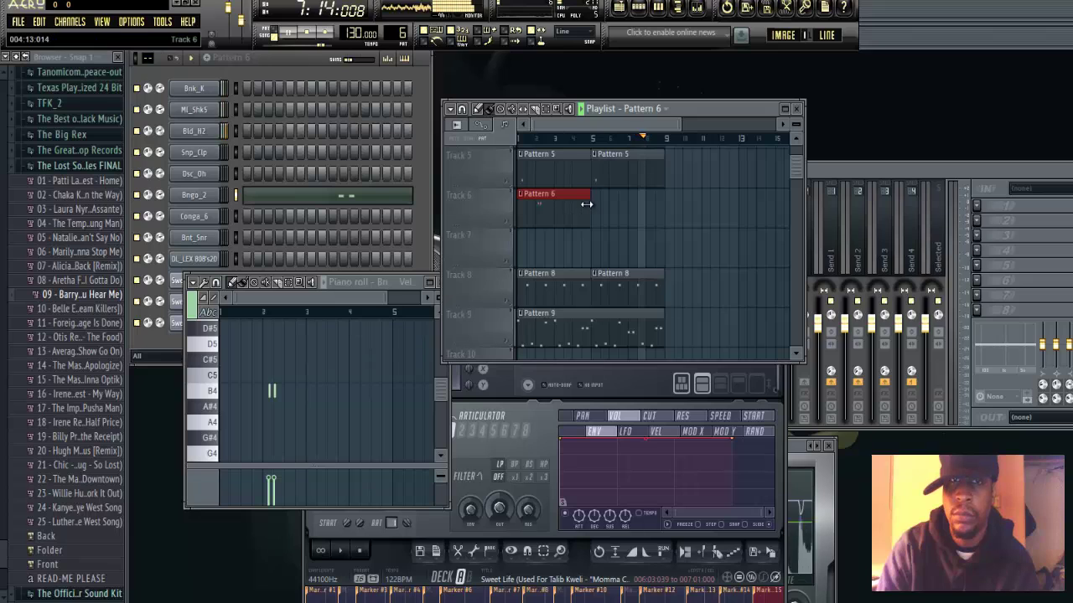
pyautogui.click(606, 203)
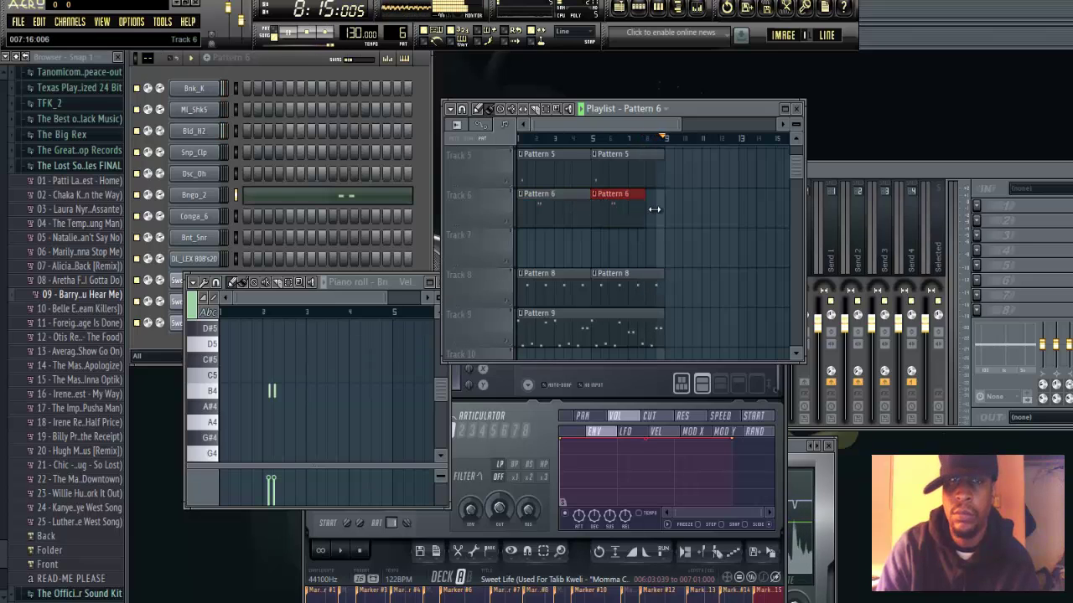
pyautogui.moveTo(654, 210); pyautogui.dragTo(660, 210)
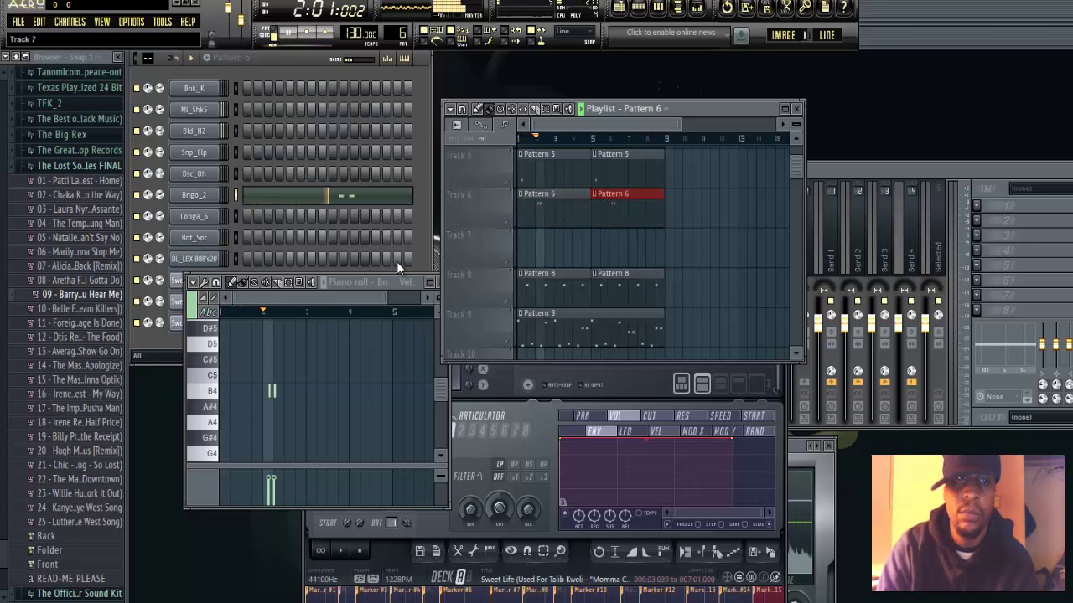
# - Switch to Pattern 7 for Conga_6 and add its clip on Track 7 of the playlist, spanning bars 1 to 8
pyautogui.rightClick(194, 216)
pyautogui.click(239, 217)
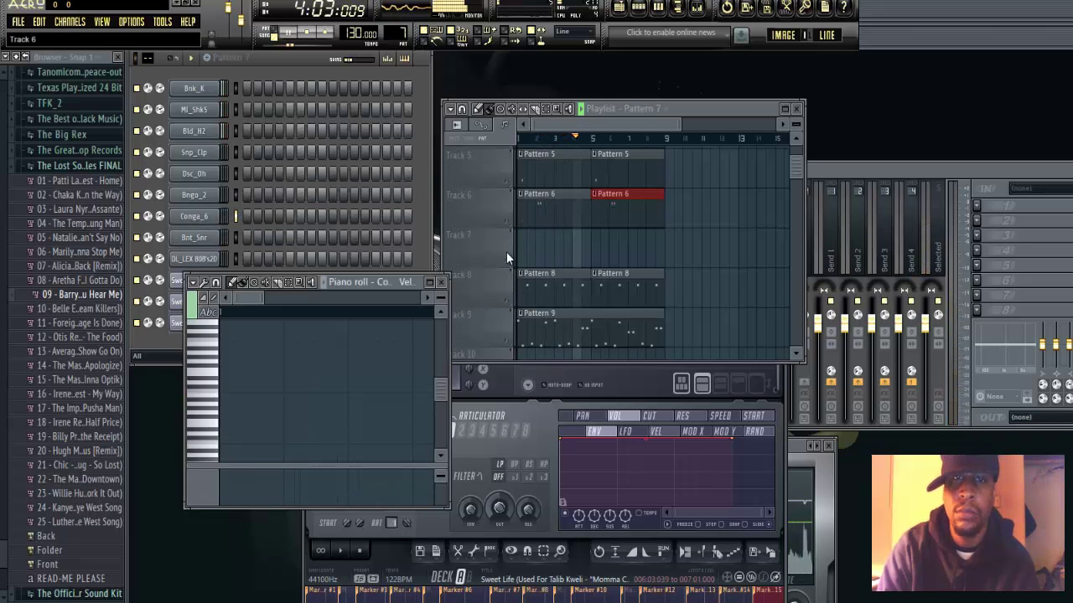
pyautogui.click(526, 237)
pyautogui.moveTo(533, 249); pyautogui.dragTo(597, 249)
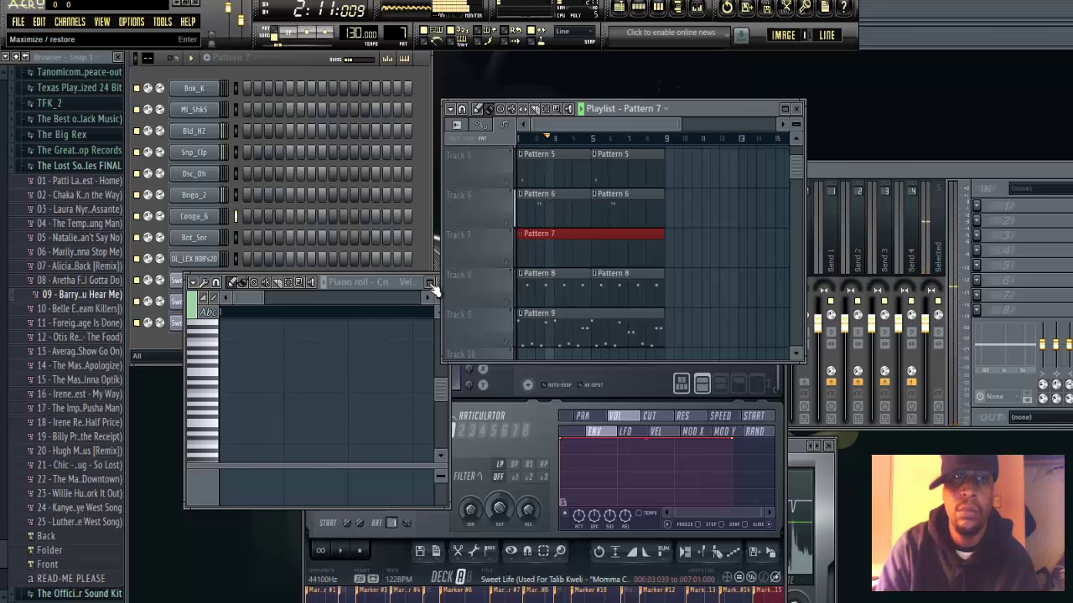
# - Place C5 notes for Conga_6 at step 1 of bar 2 and step 1 of bar 4 in Pattern 7
pyautogui.rightClick(197, 239)
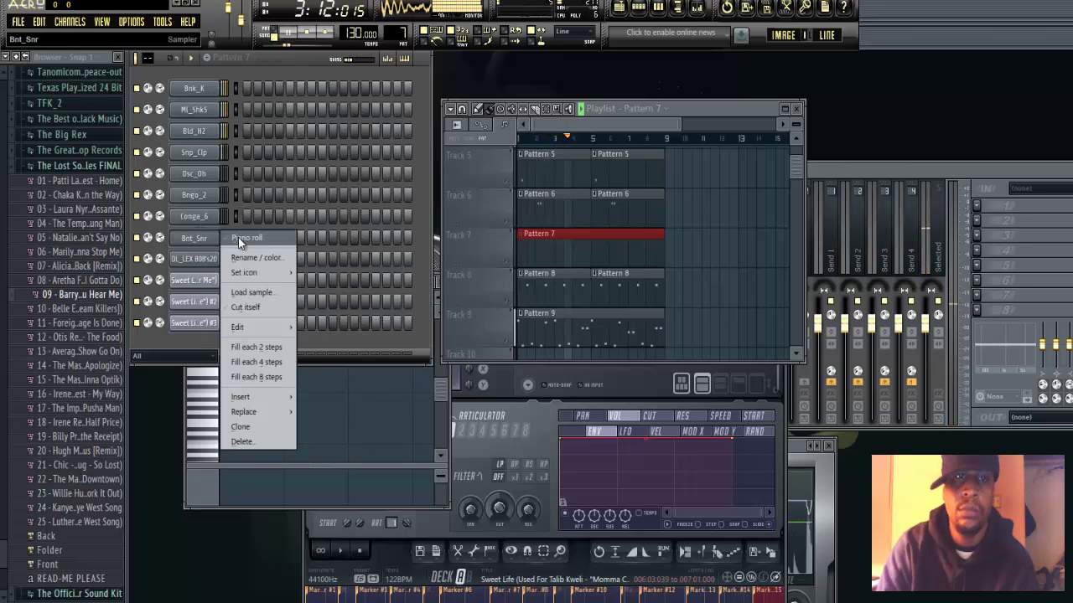
pyautogui.click(237, 238)
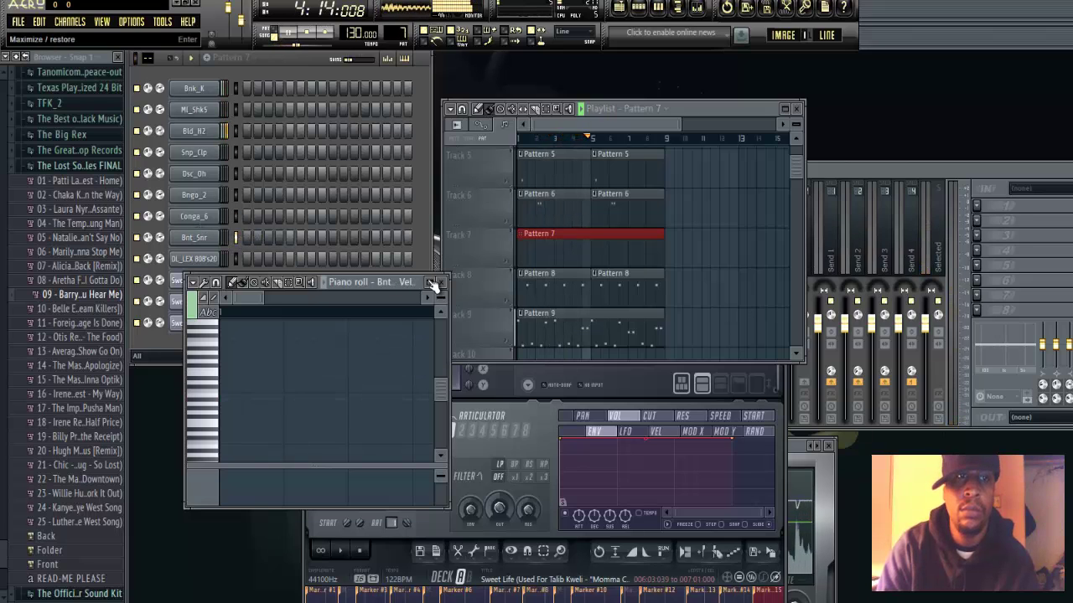
pyautogui.rightClick(206, 218)
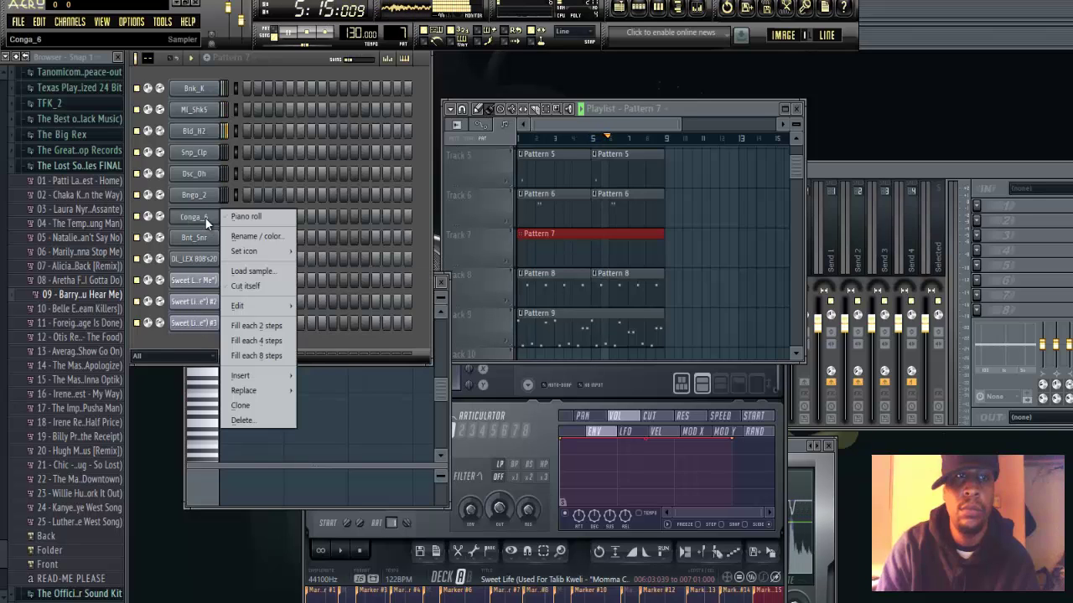
pyautogui.click(231, 217)
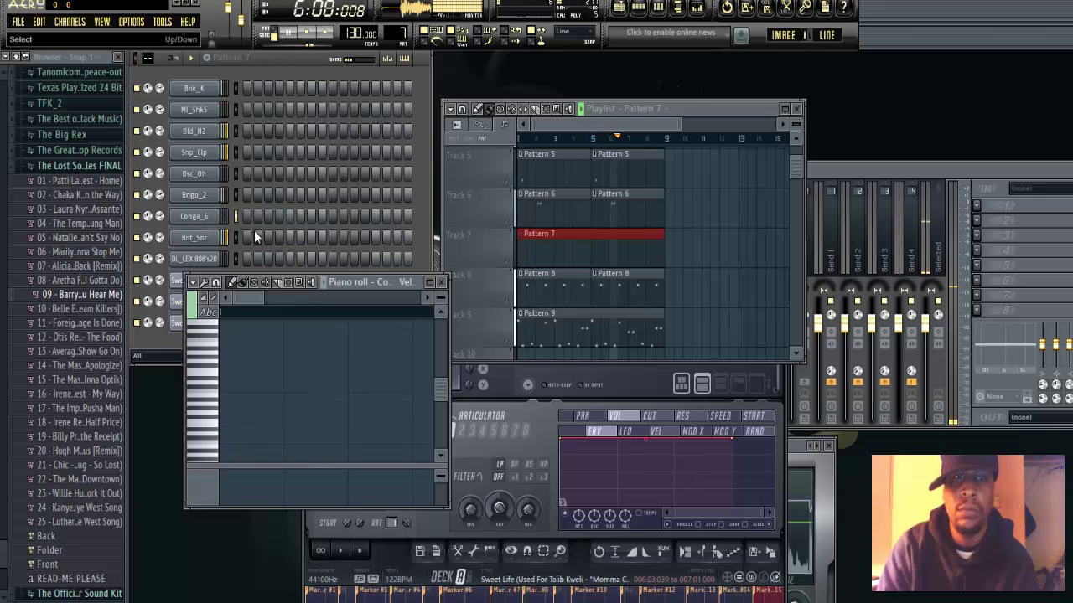
pyautogui.click(431, 283)
pyautogui.moveTo(318, 73); pyautogui.dragTo(867, 74)
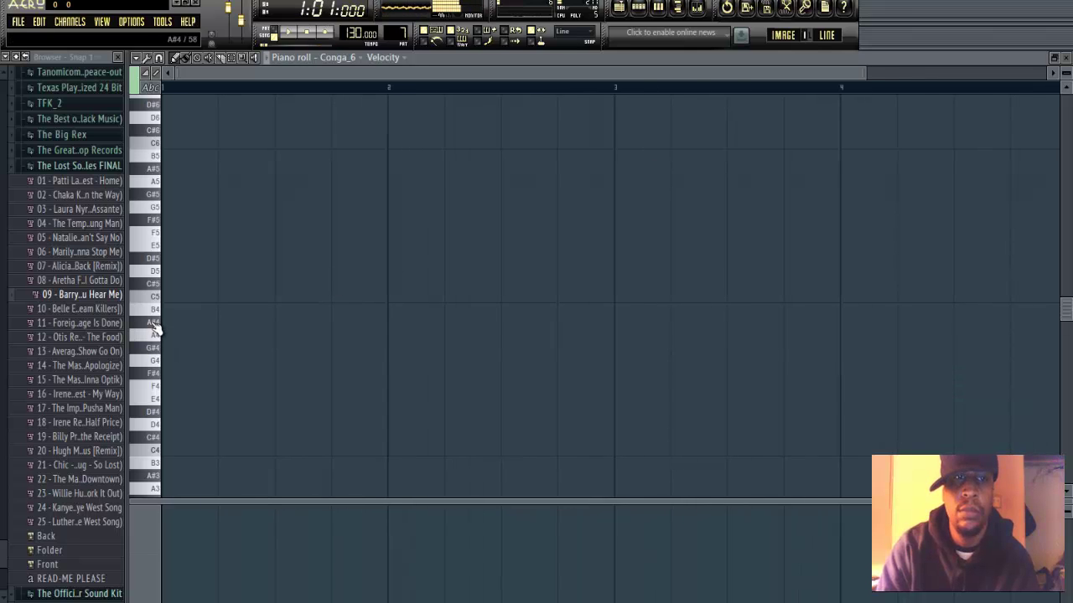
pyautogui.click(391, 297)
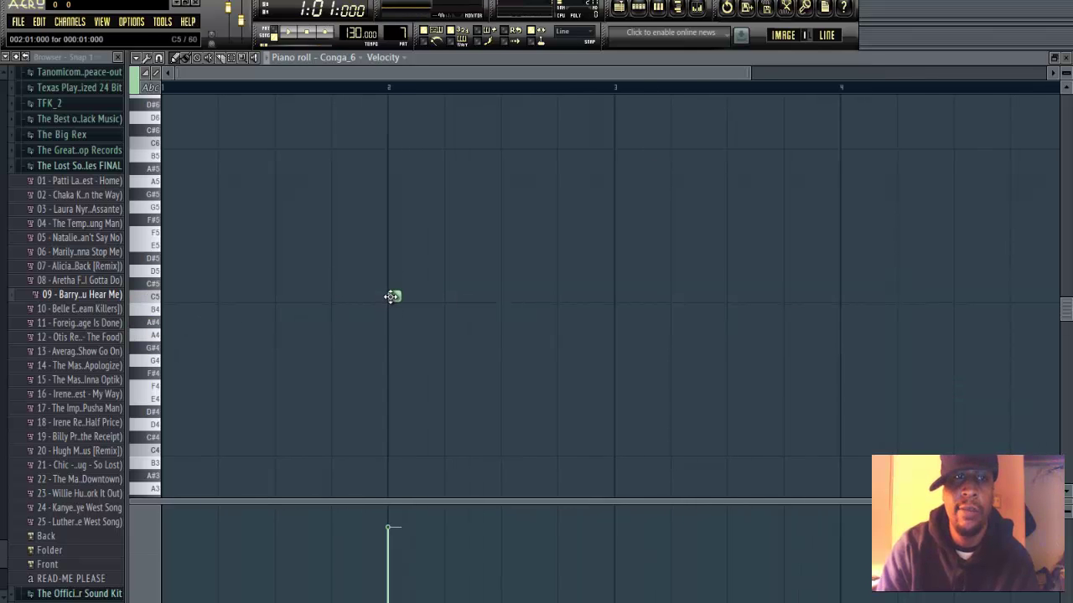
pyautogui.press('space')
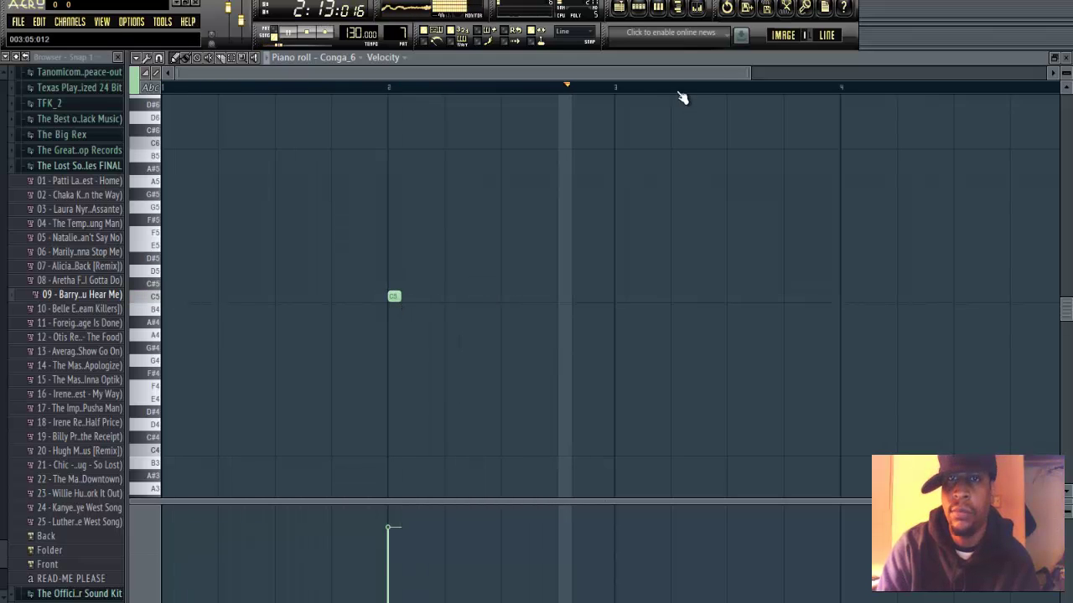
pyautogui.click(637, 297)
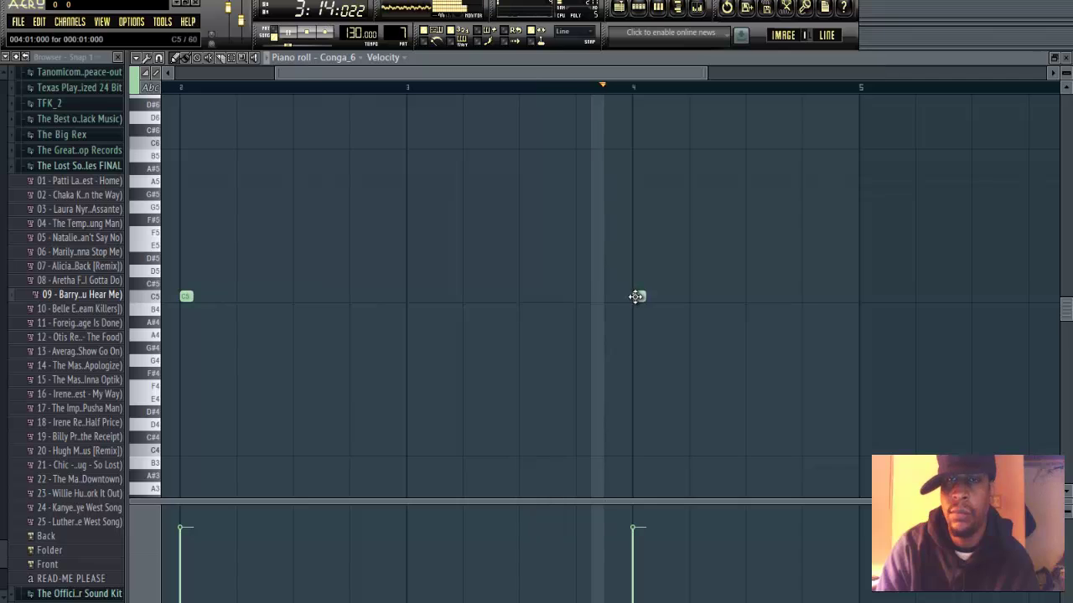
# - Shorten the Pattern 7 clip on Track 7 to four bars and repeat it over bars 5 to 8
pyautogui.click(1055, 57)
pyautogui.moveTo(680, 260); pyautogui.dragTo(590, 253)
pyautogui.click(595, 243)
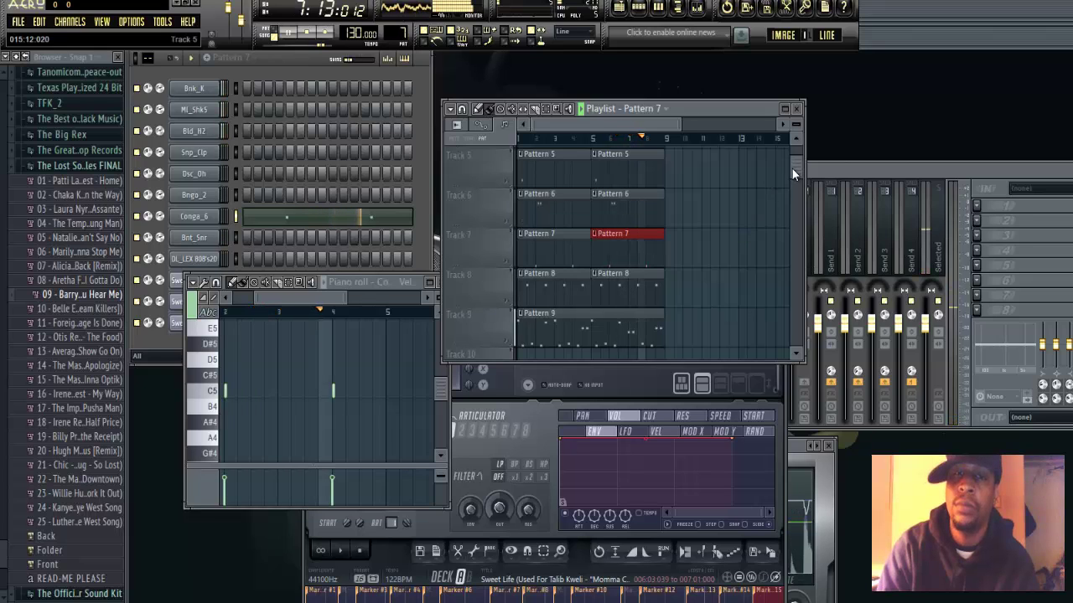
# - Check the cut group options in the miscellaneous channel settings of DL_LEX 808's20
pyautogui.scroll(-2, 792, 169)
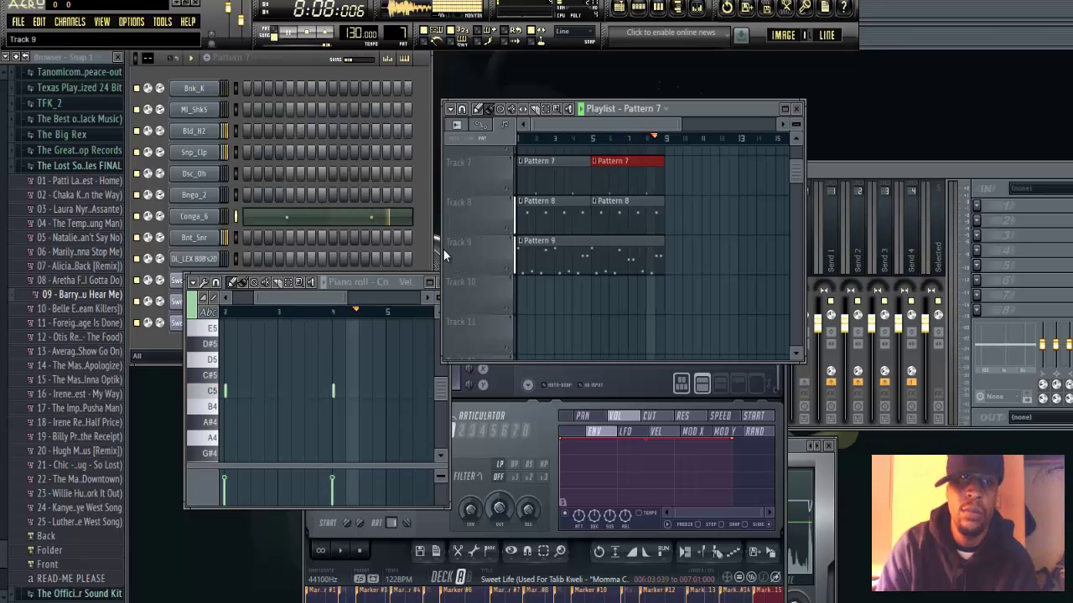
pyautogui.click(196, 259)
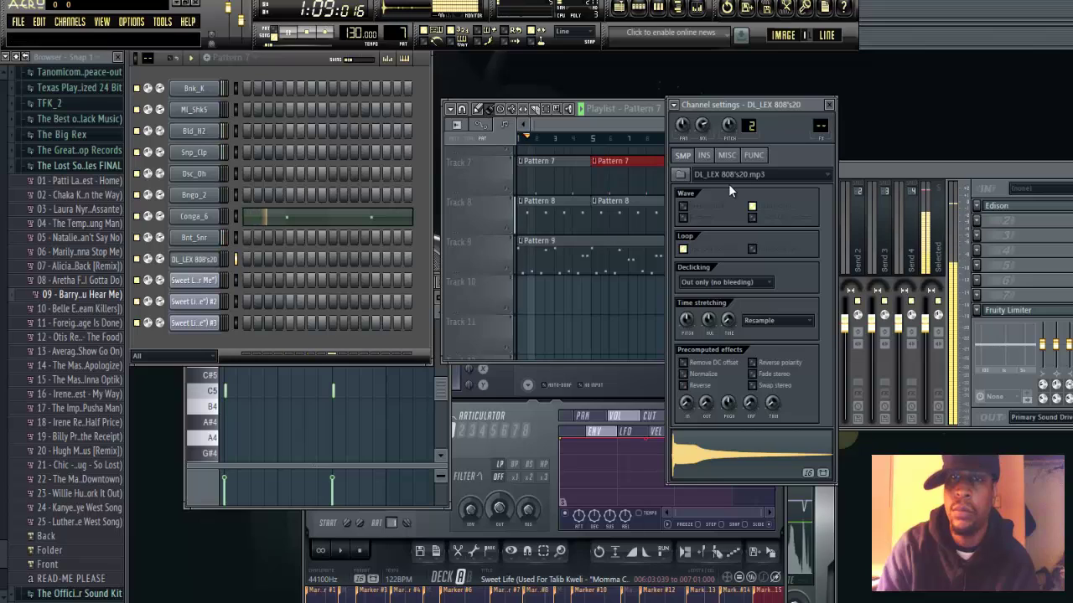
pyautogui.click(726, 155)
pyautogui.click(728, 156)
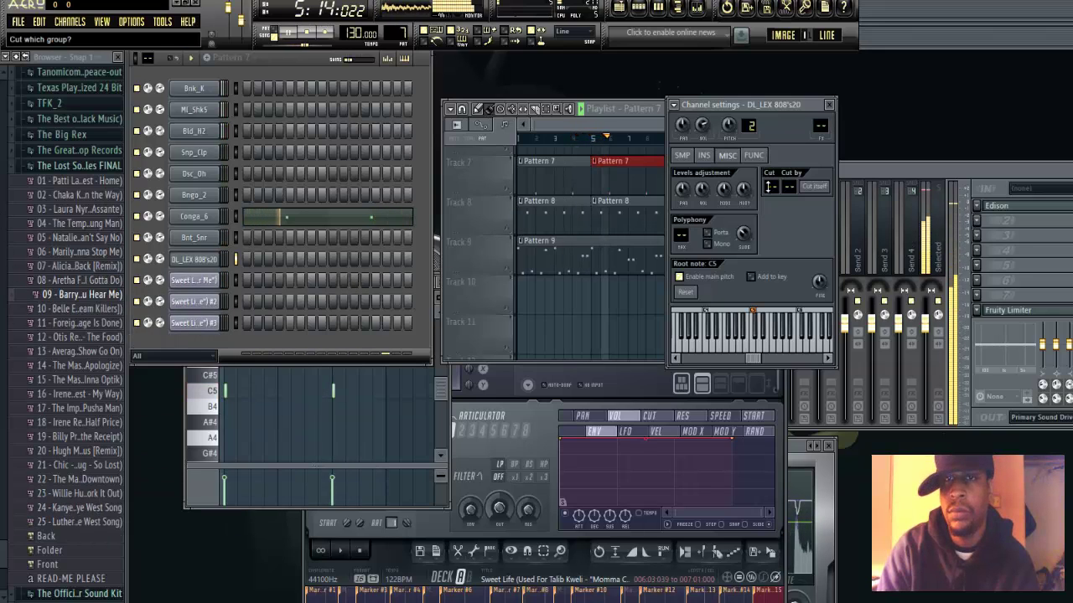
pyautogui.click(828, 104)
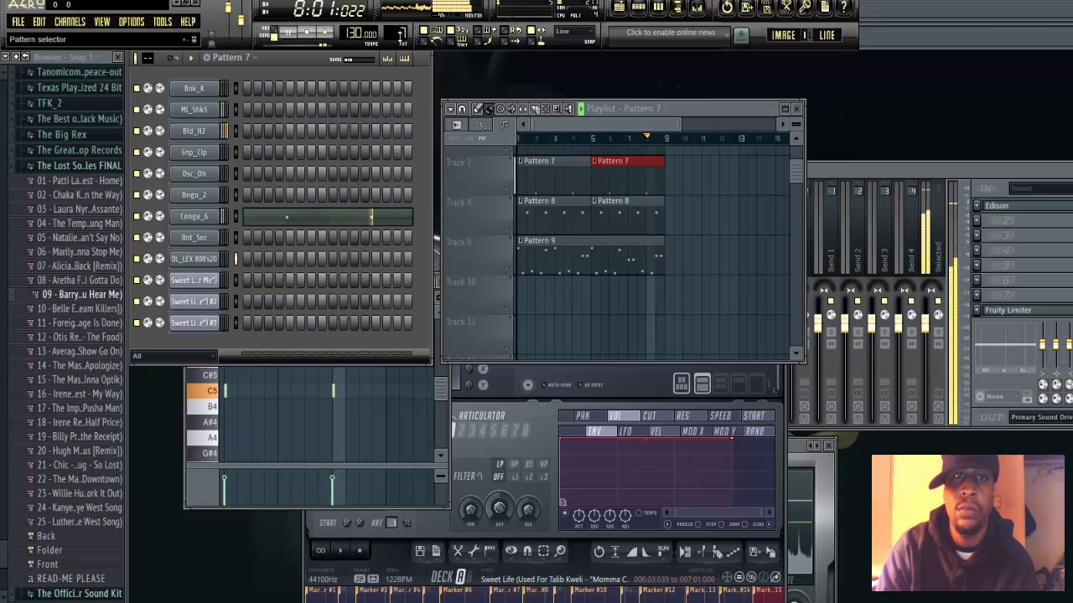
# - Switch to Pattern 12 and add its clip on Track 12 of the playlist, spanning bars 1 to 8
pyautogui.scroll(3, 400, 34)
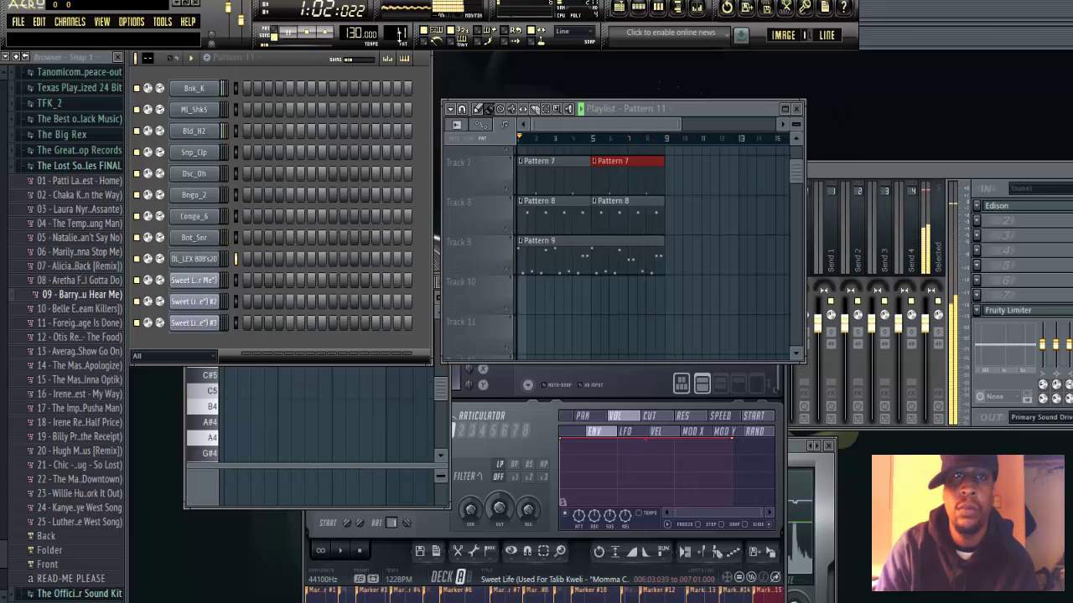
pyautogui.scroll(1, 400, 36)
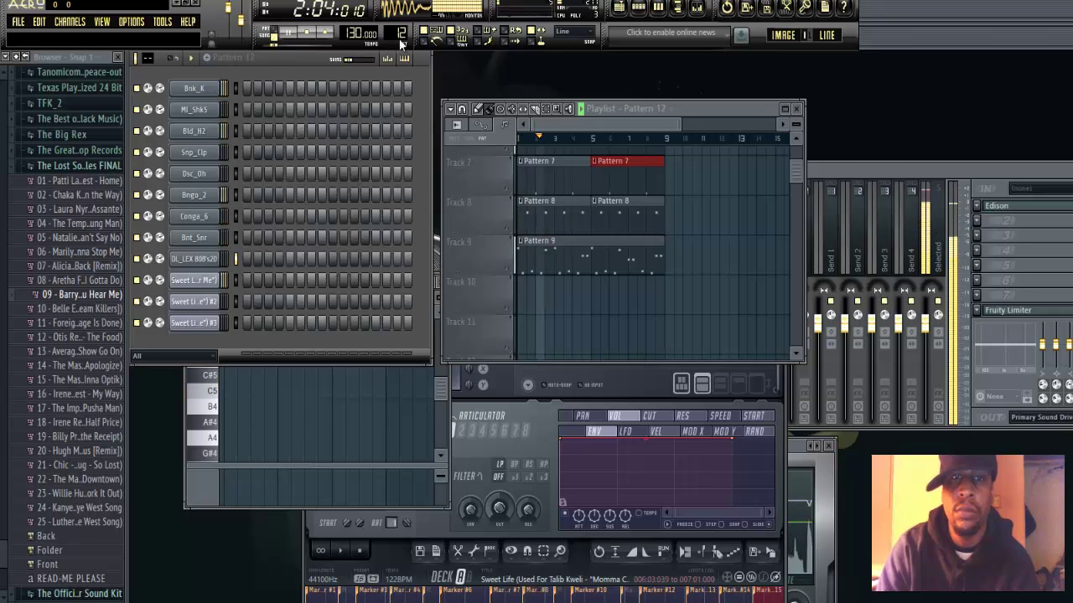
pyautogui.scroll(-3, 797, 180)
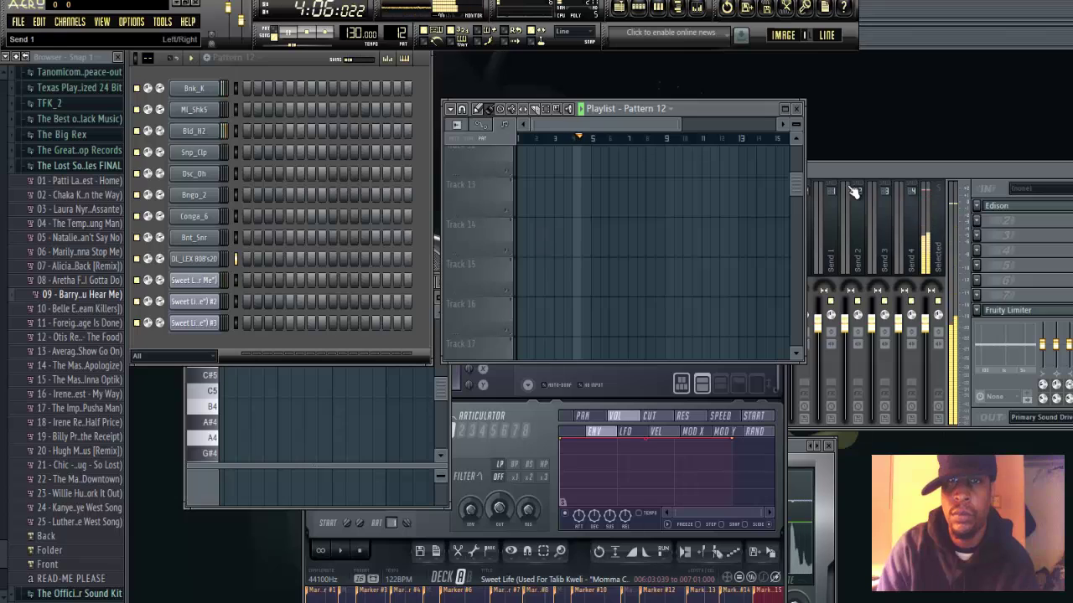
pyautogui.moveTo(797, 190); pyautogui.dragTo(797, 184)
pyautogui.click(532, 217)
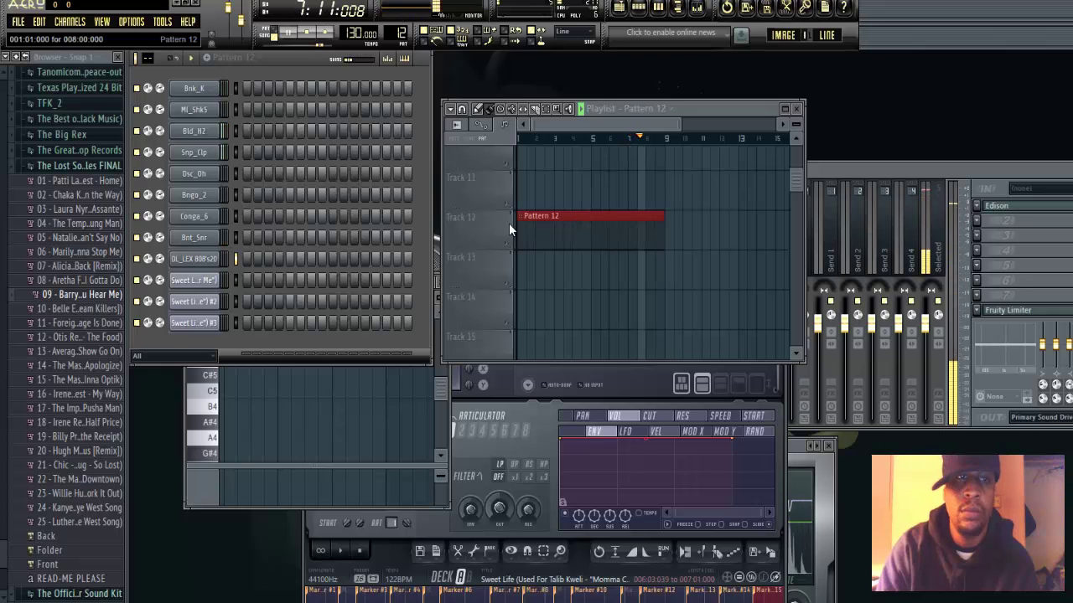
# - Open the piano roll for DL_LEX 808's20 in Pattern 12 at full size, with bars 1 to 4 in view
pyautogui.rightClick(206, 259)
pyautogui.click(260, 258)
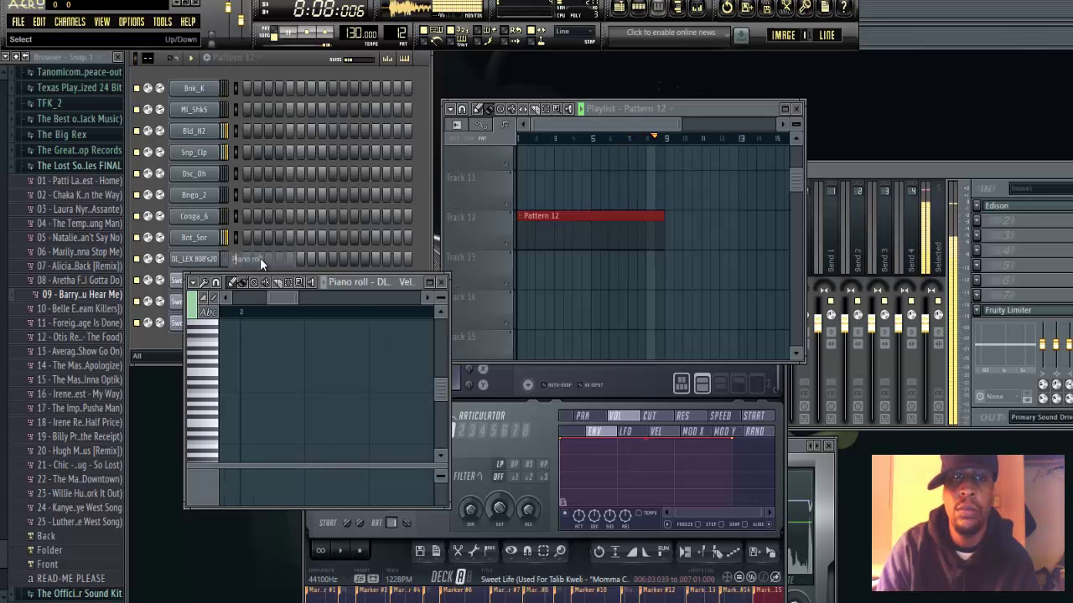
pyautogui.click(434, 285)
pyautogui.moveTo(480, 72); pyautogui.dragTo(814, 73)
pyautogui.moveTo(541, 76); pyautogui.dragTo(357, 88)
pyautogui.moveTo(652, 74); pyautogui.dragTo(1060, 72)
pyautogui.click(1054, 57)
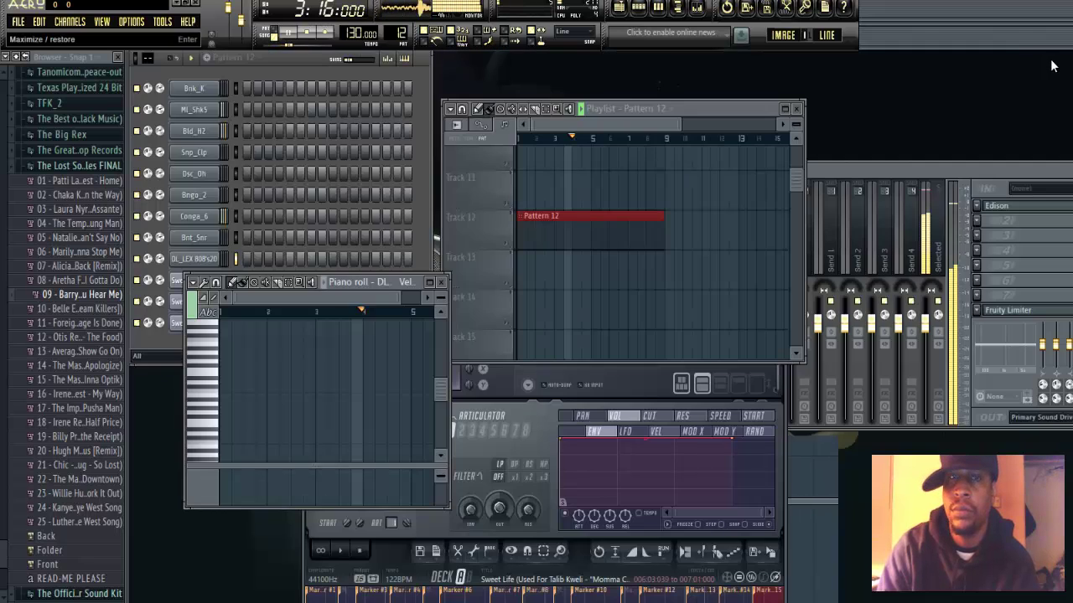
pyautogui.click(429, 282)
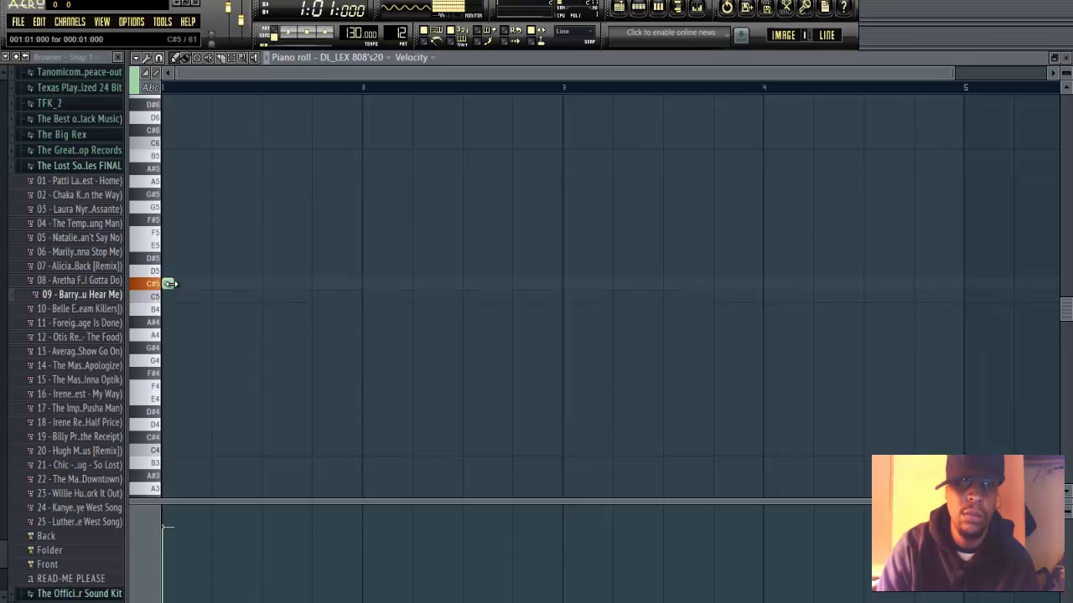
# - Set the length of the C#5 note at the start of bar 1 to four steps, checking it in playback
pyautogui.press('space')
pyautogui.press('space')
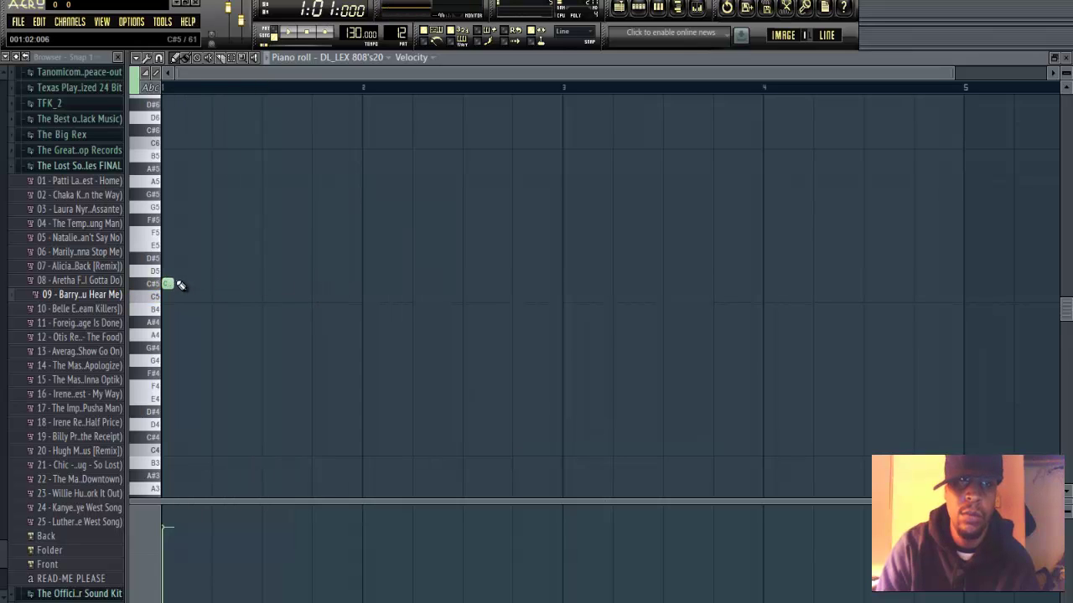
pyautogui.press('space')
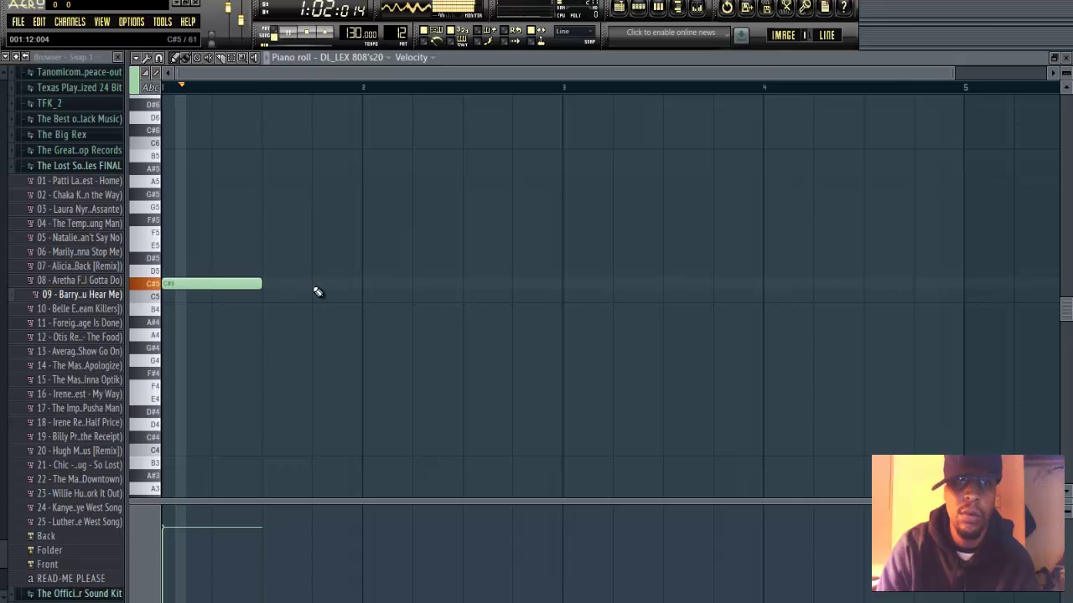
pyautogui.press('space')
pyautogui.press('space')
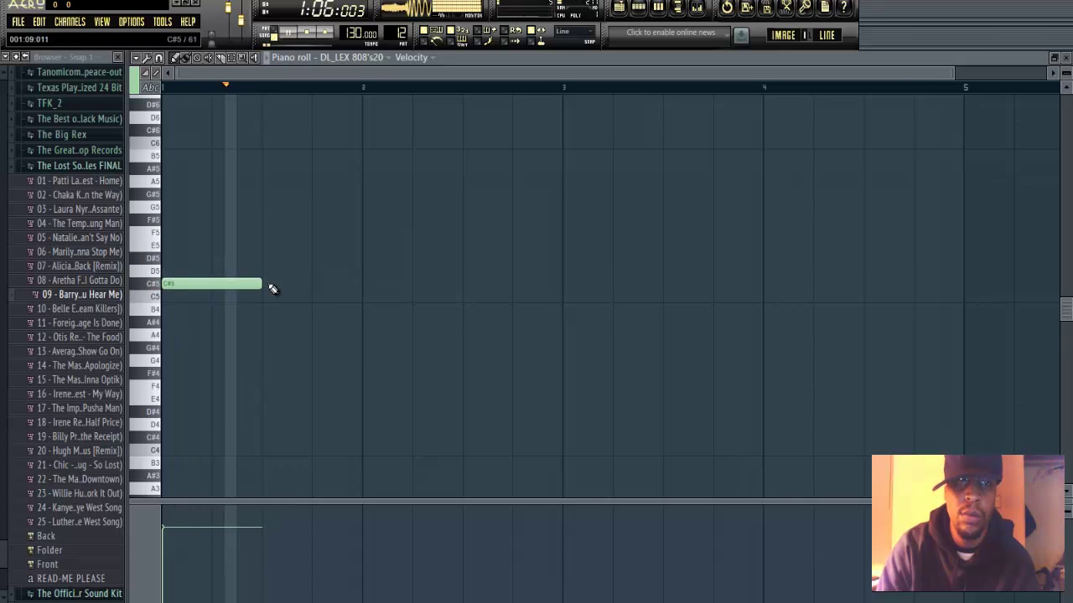
pyautogui.press('space')
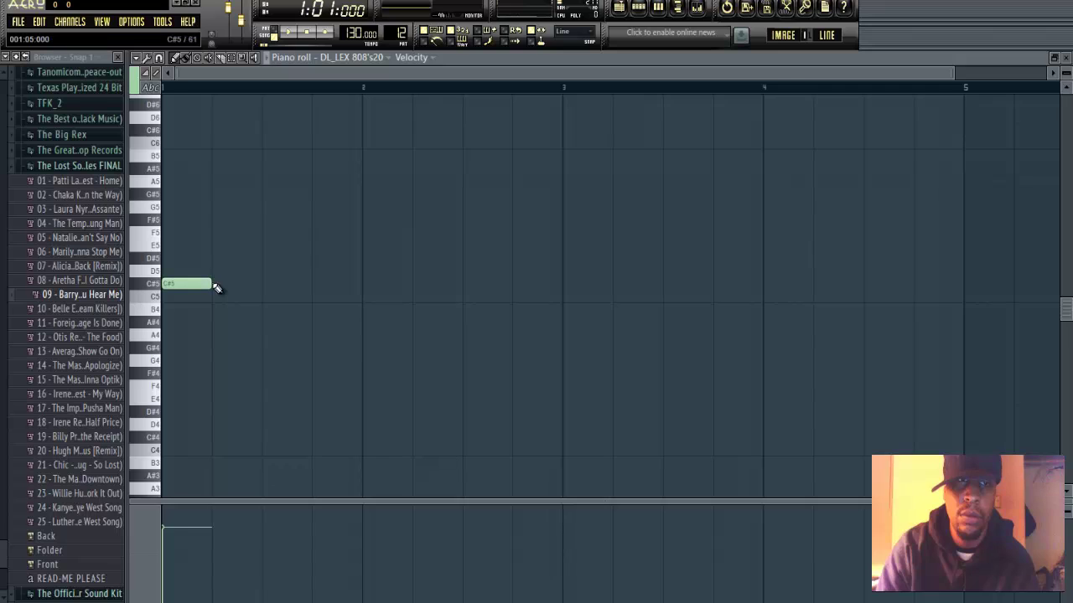
pyautogui.press('space')
pyautogui.click(268, 275)
pyautogui.press('space')
pyautogui.rightClick(274, 277)
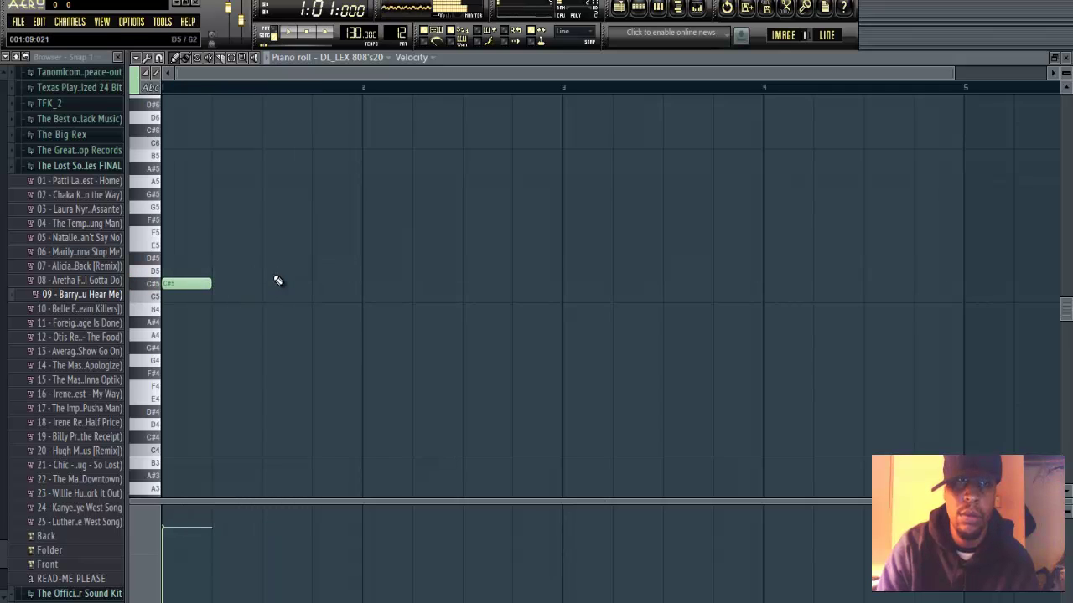
# - Add a four-step C#5 note at step 13 of bar 1
pyautogui.press('space')
pyautogui.click(315, 285)
pyautogui.press('space')
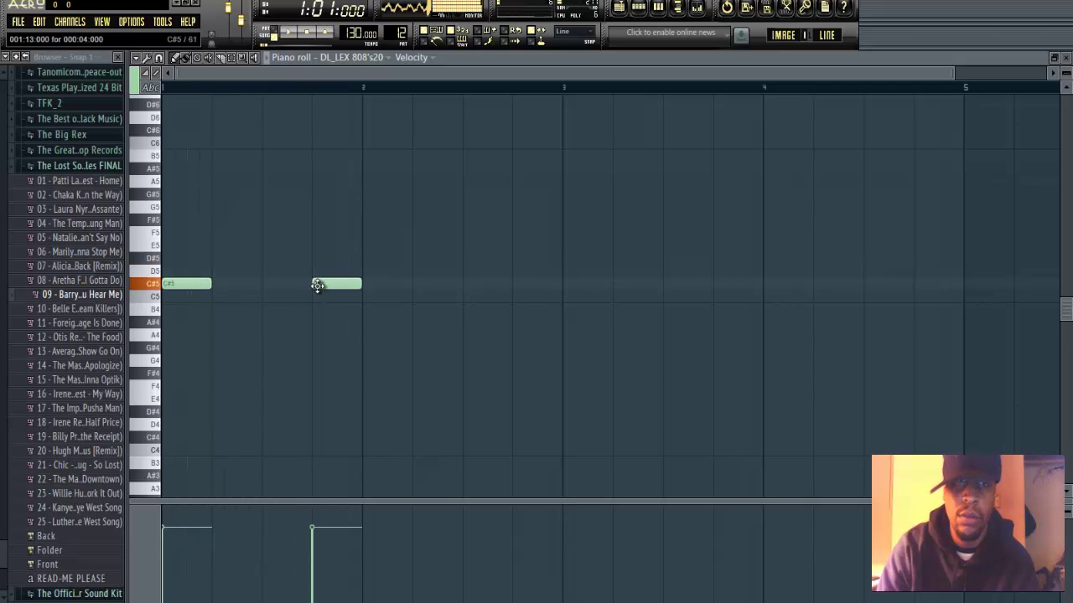
# - Add a four-step D#5 note at step 5 of bar 2 and audition the bass line
pyautogui.press('space')
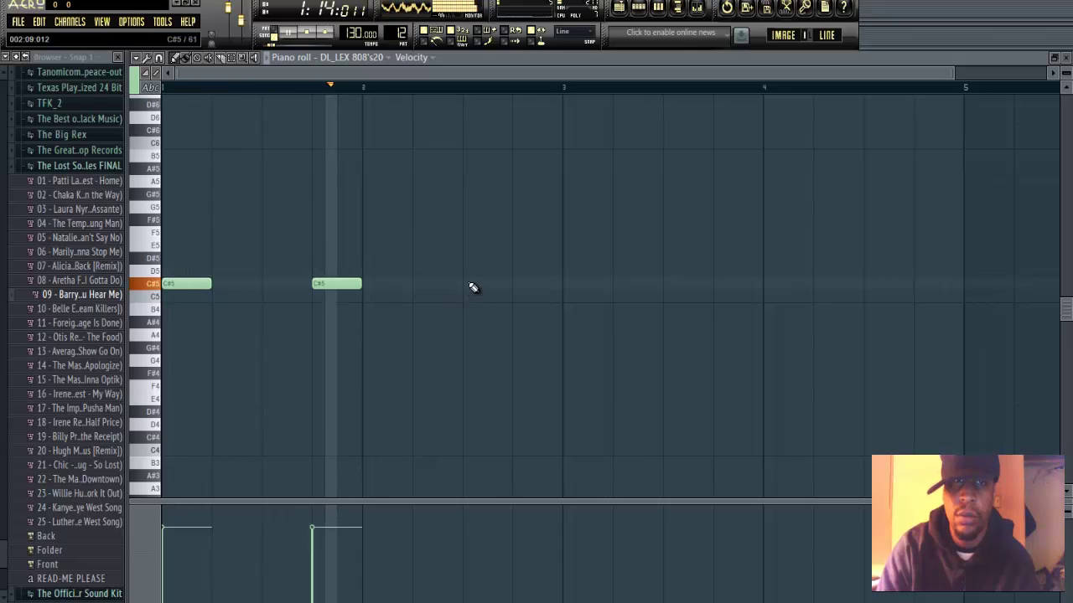
pyautogui.click(439, 258)
pyautogui.press('space')
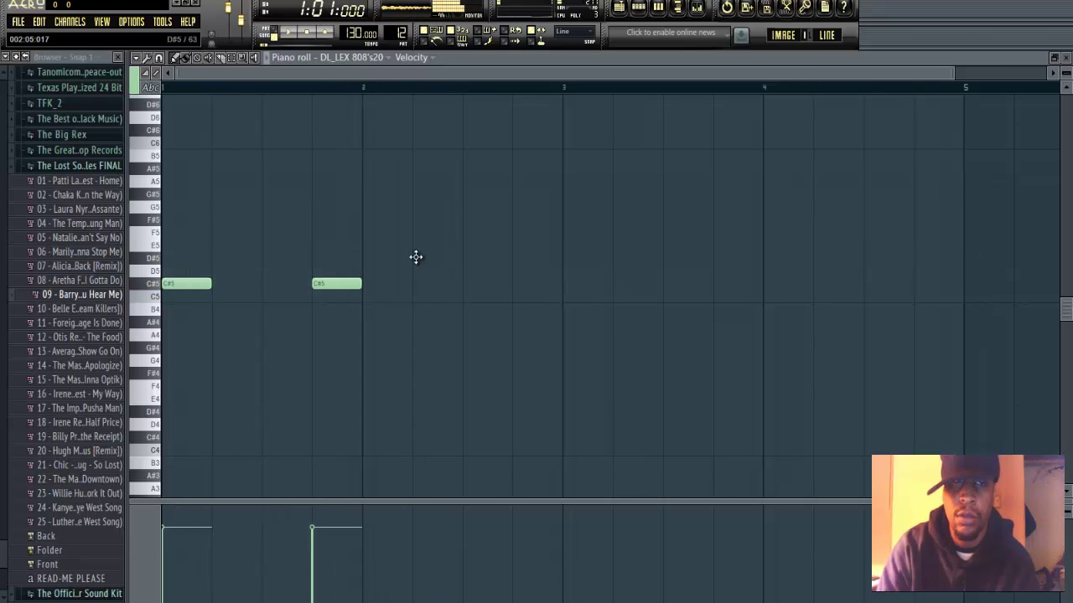
pyautogui.click(415, 256)
pyautogui.press('space')
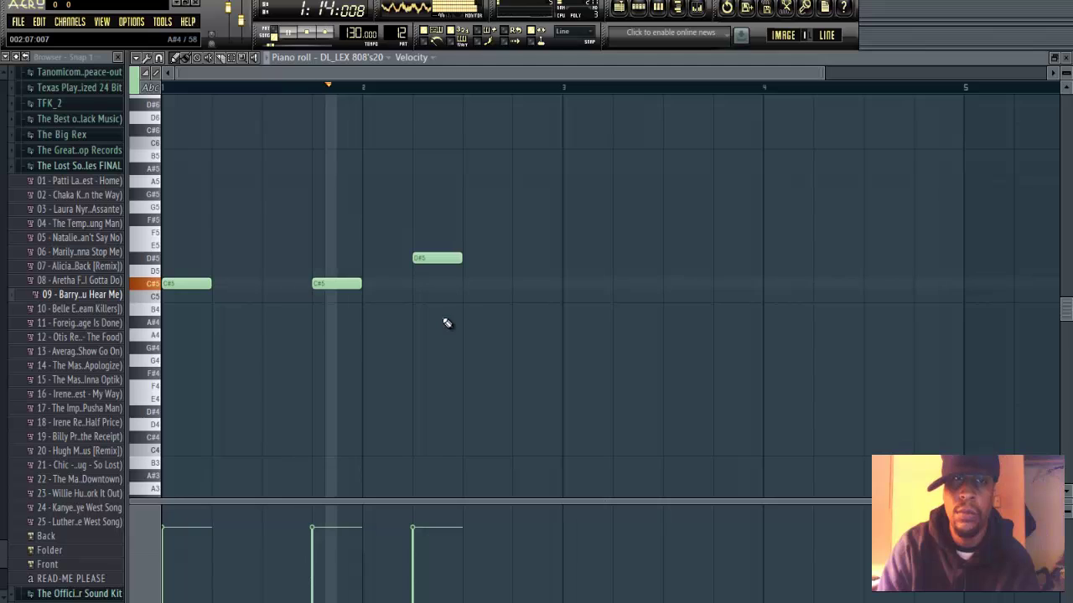
pyautogui.press('space')
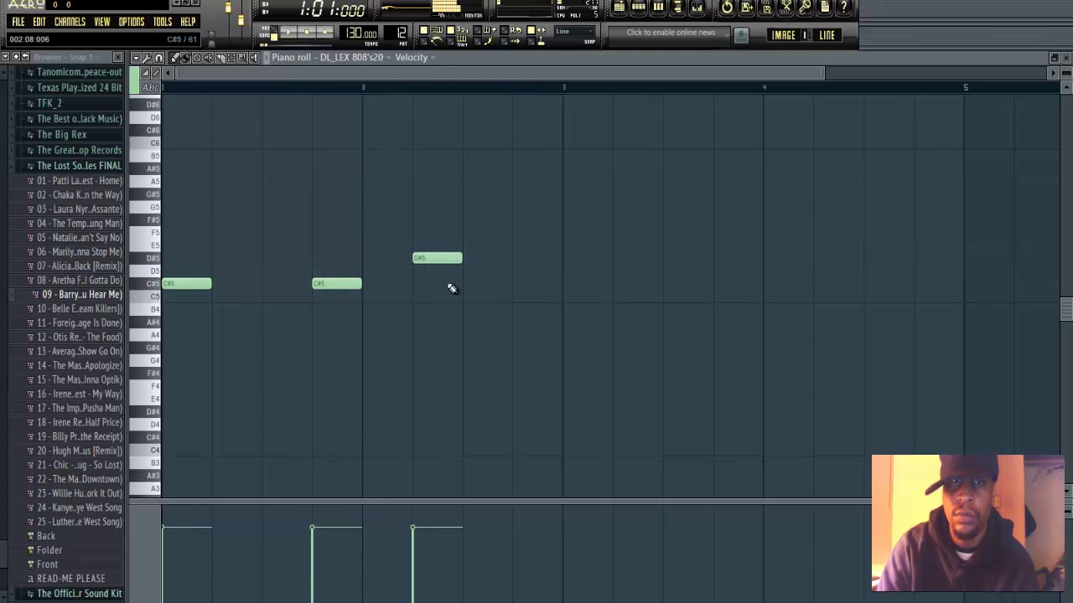
pyautogui.press('space')
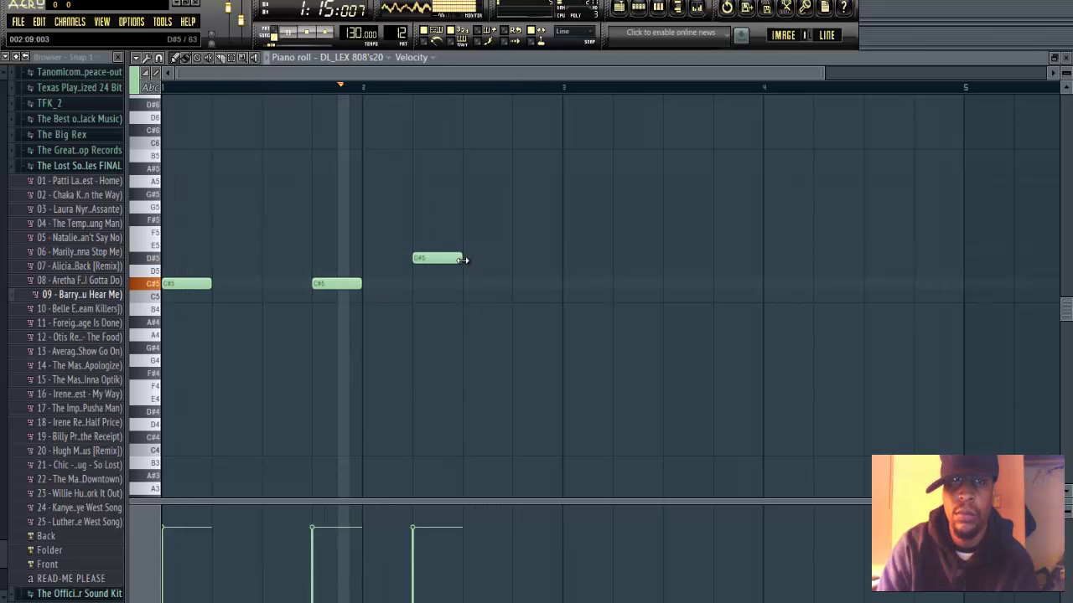
# - Raise the bar 2 note to G5 at four steps long, auditioning E5, F5 and F#5 on the way
pyautogui.press('space')
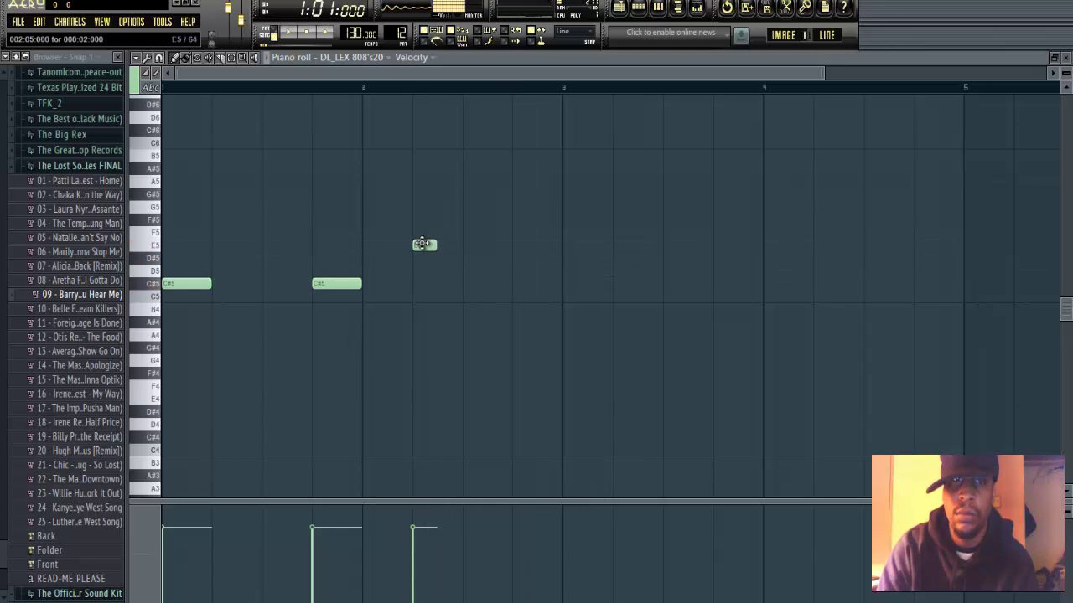
pyautogui.press('space')
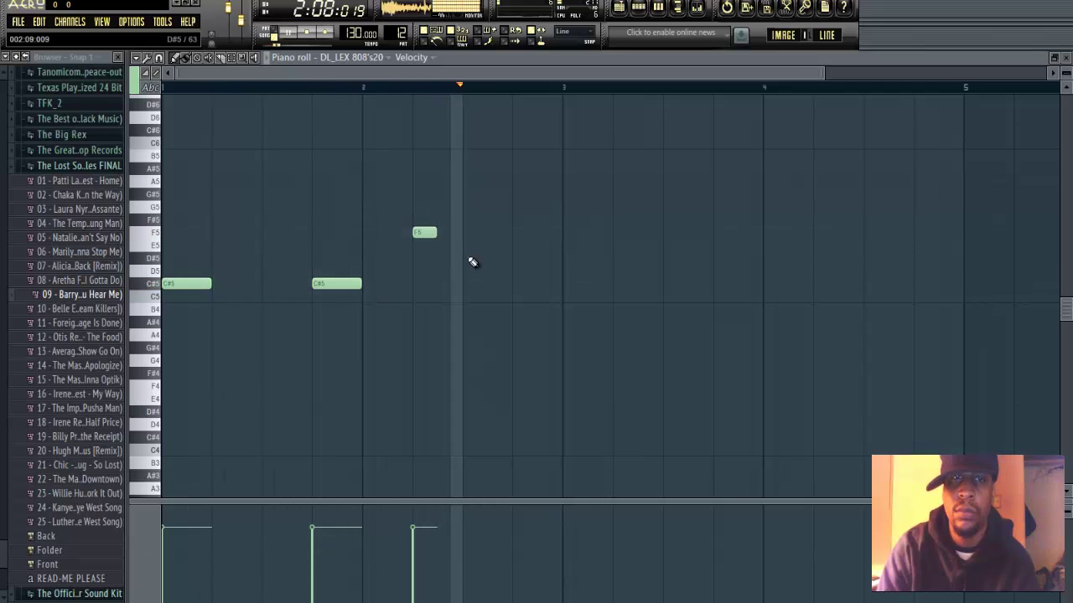
pyautogui.press('space')
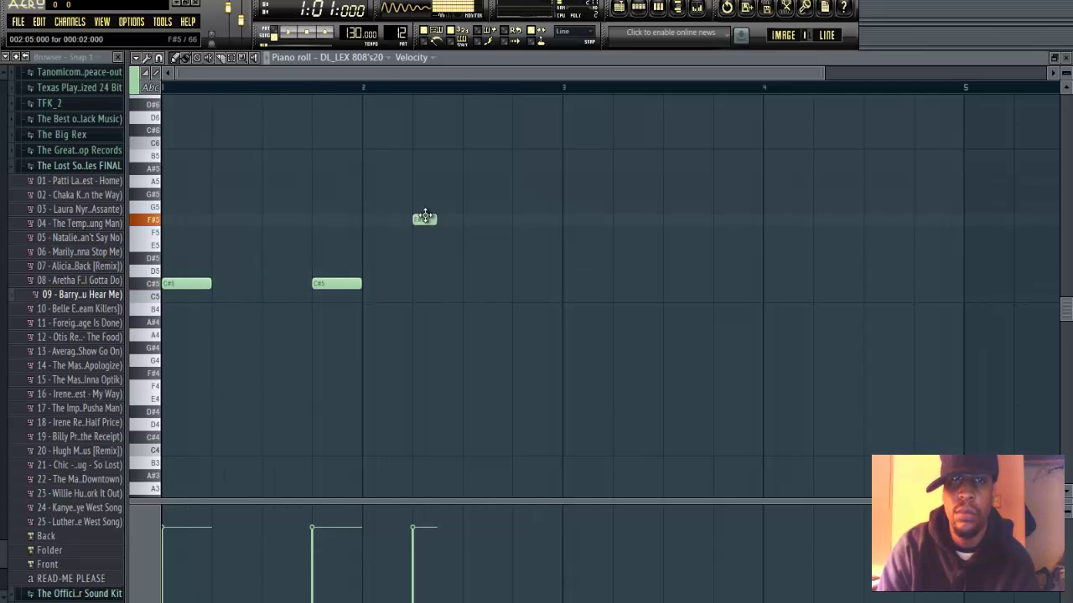
pyautogui.press('space')
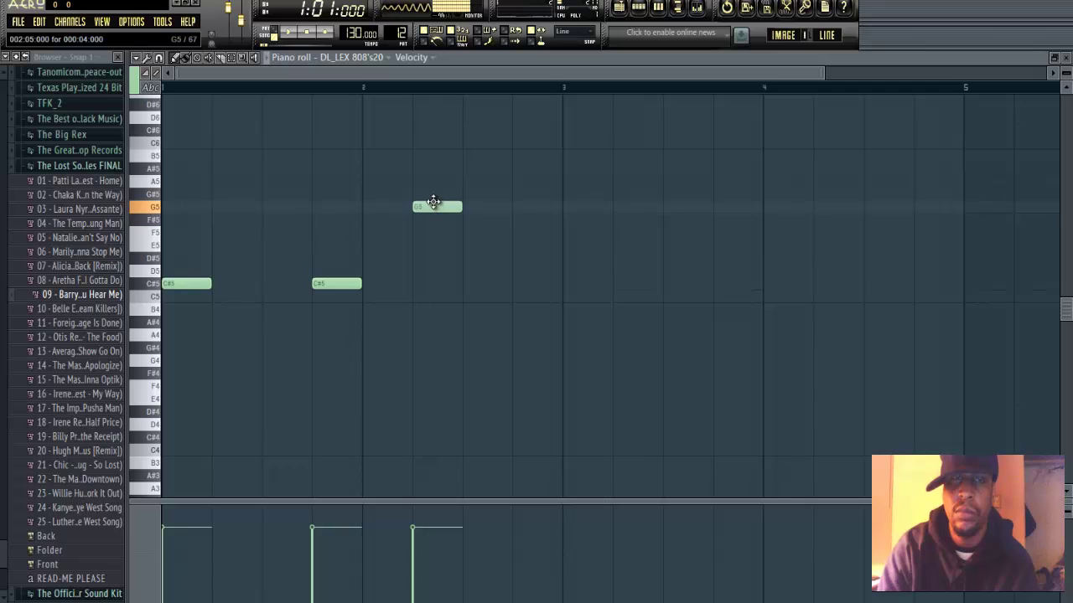
pyautogui.press('space')
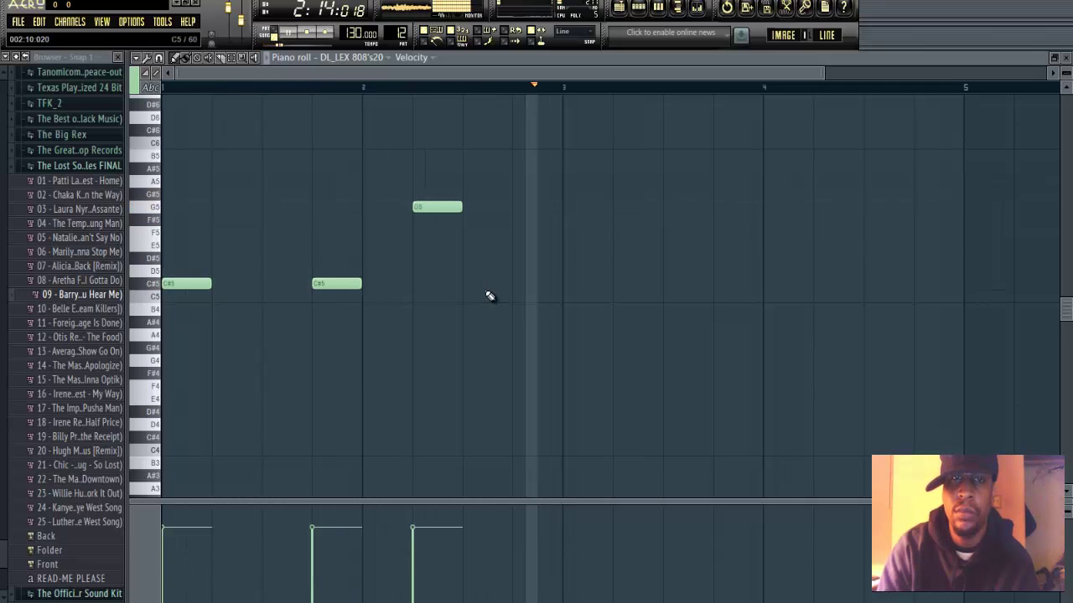
# - Replace the long G5 note with two two-step G5 notes at steps 3 and 5 of bar 2
pyautogui.press('space')
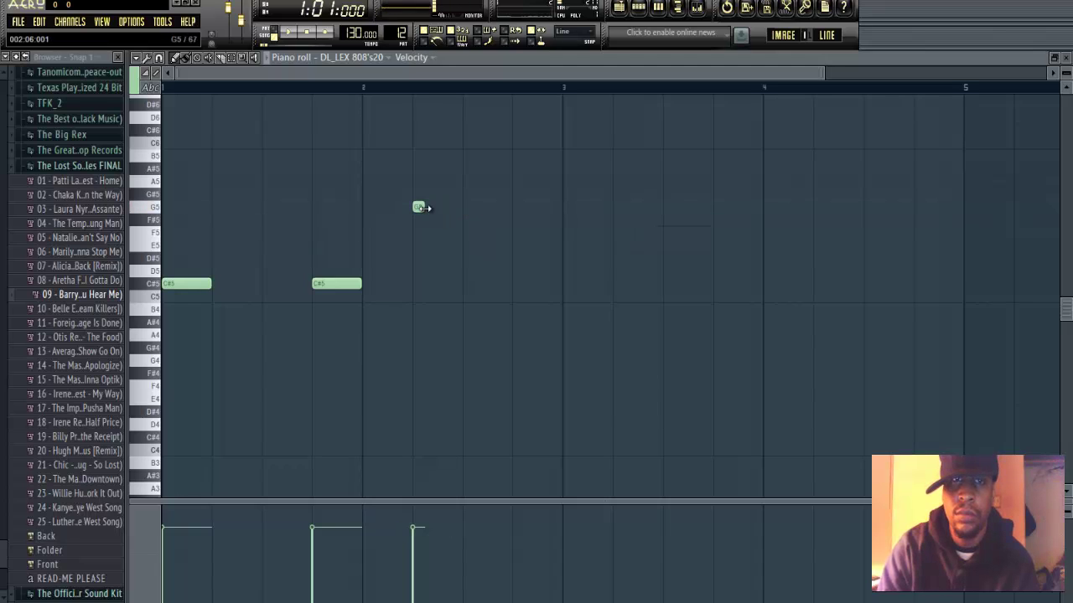
pyautogui.press('space')
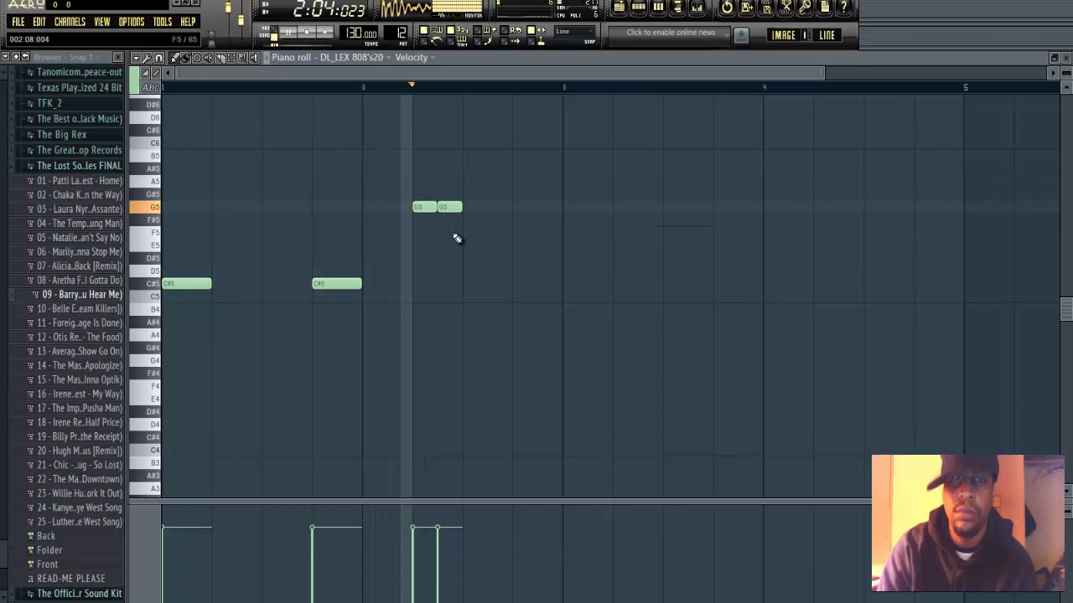
pyautogui.press('space')
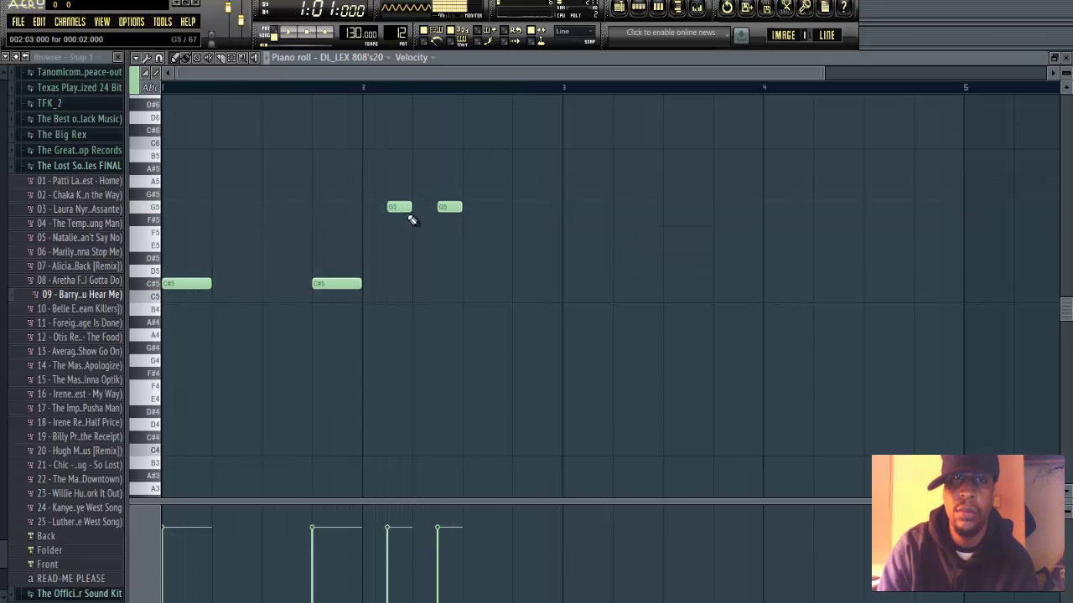
pyautogui.press('space')
pyautogui.moveTo(445, 207); pyautogui.dragTo(420, 209)
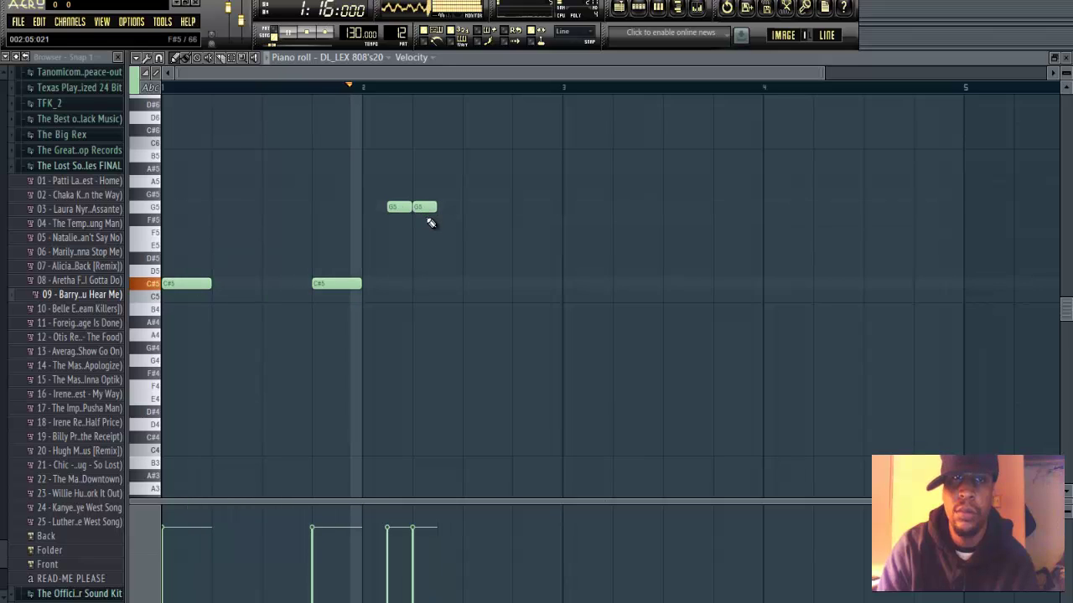
pyautogui.press('space')
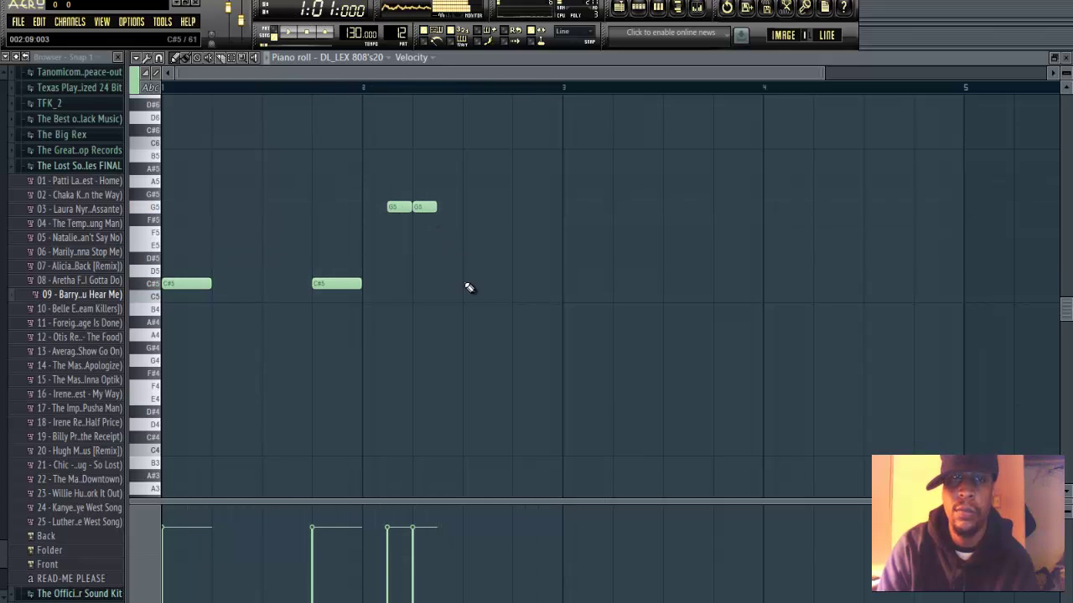
pyautogui.press('space')
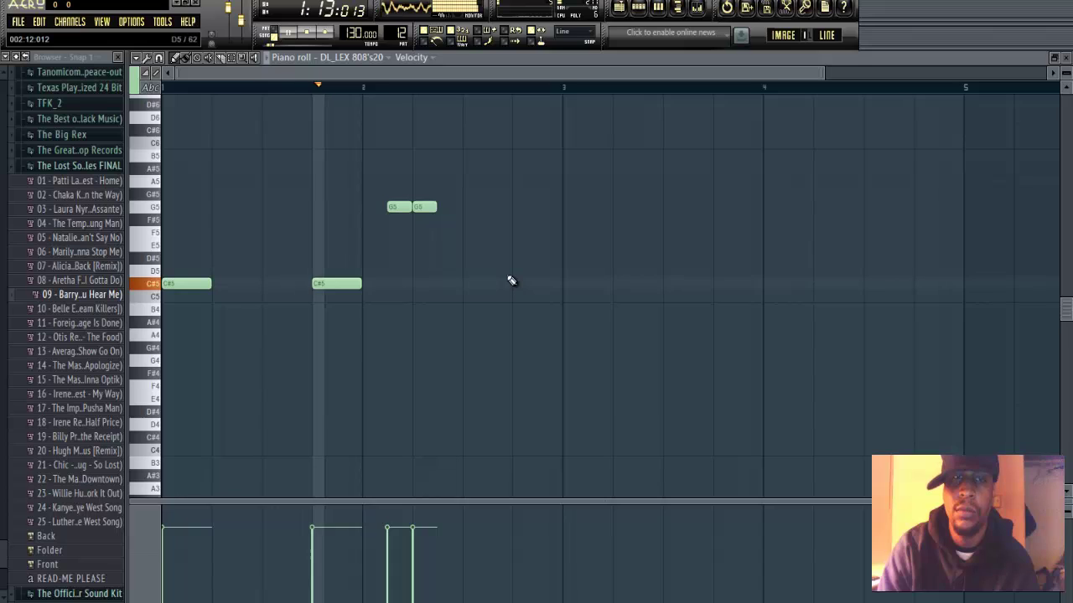
# - Add a note at step 9 of bar 2, auditioning it at B4, C5 and D5 and shortening it to three steps
pyautogui.press('space')
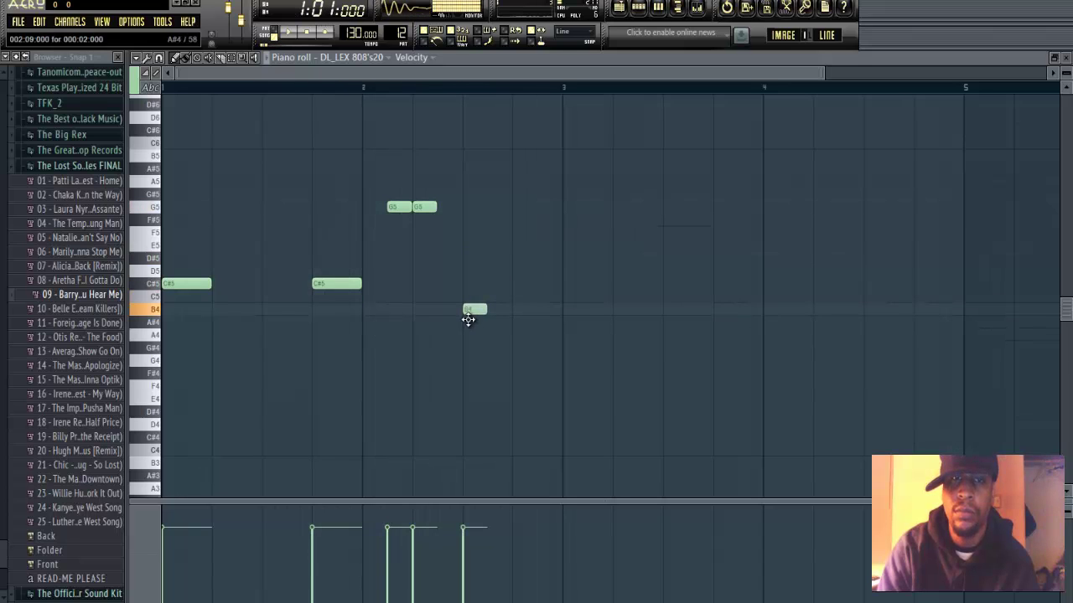
pyautogui.press('space')
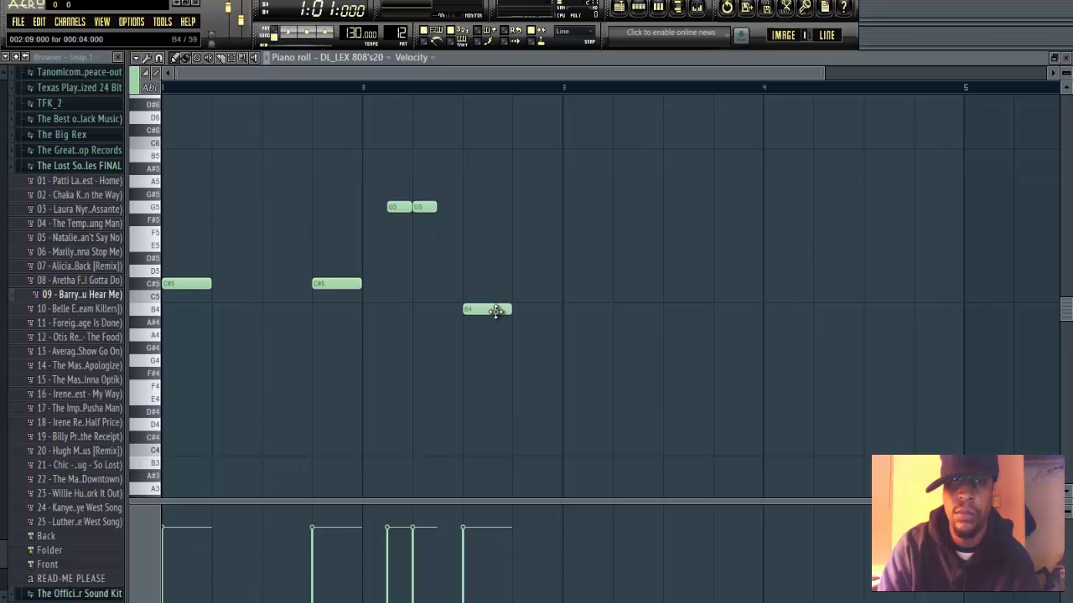
pyautogui.press('space')
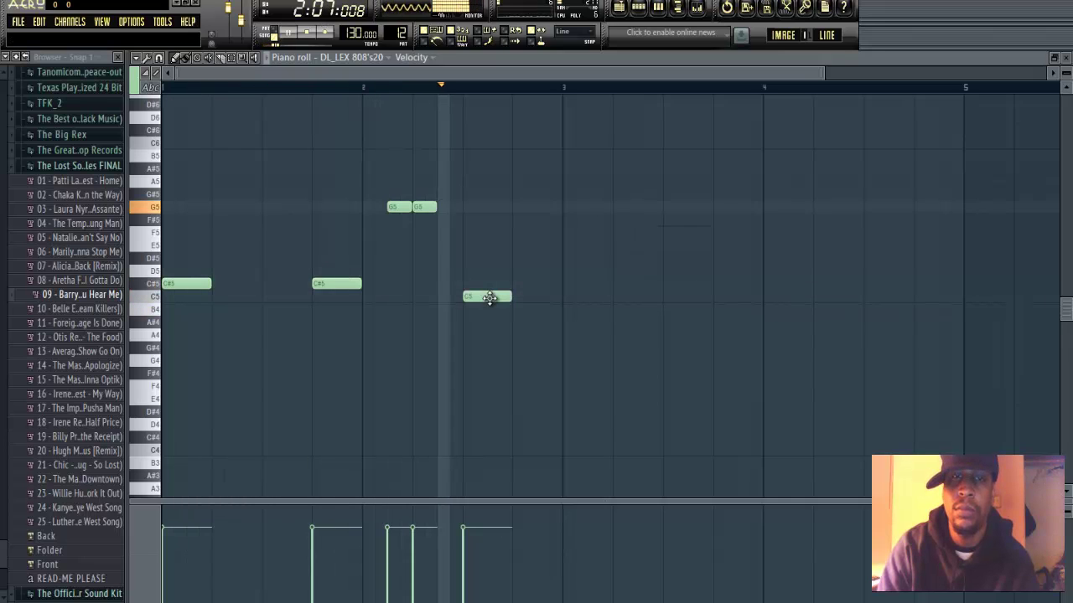
pyautogui.press('space')
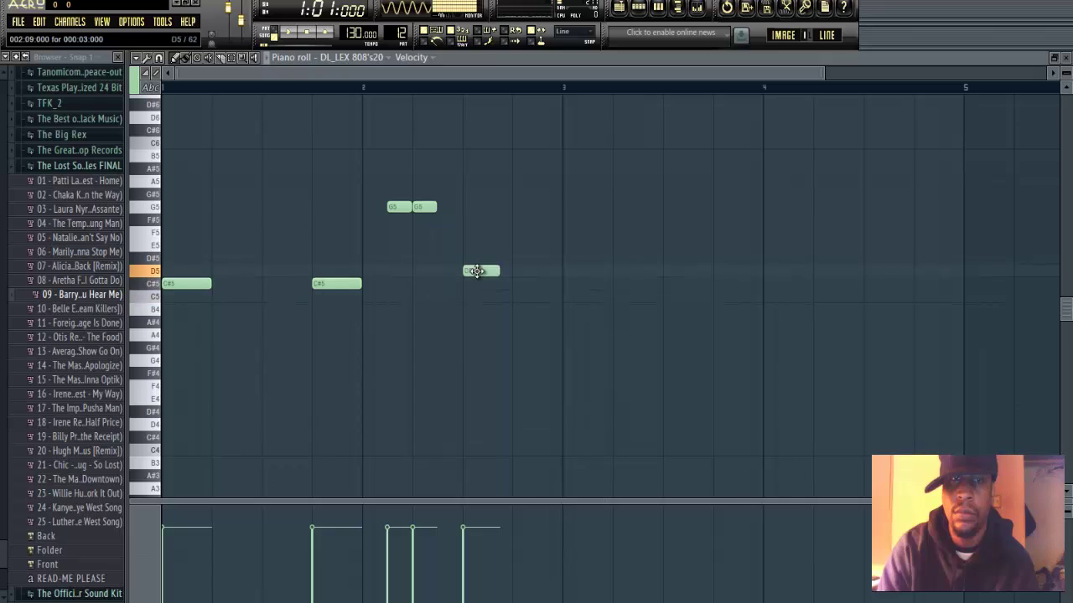
pyautogui.press('space')
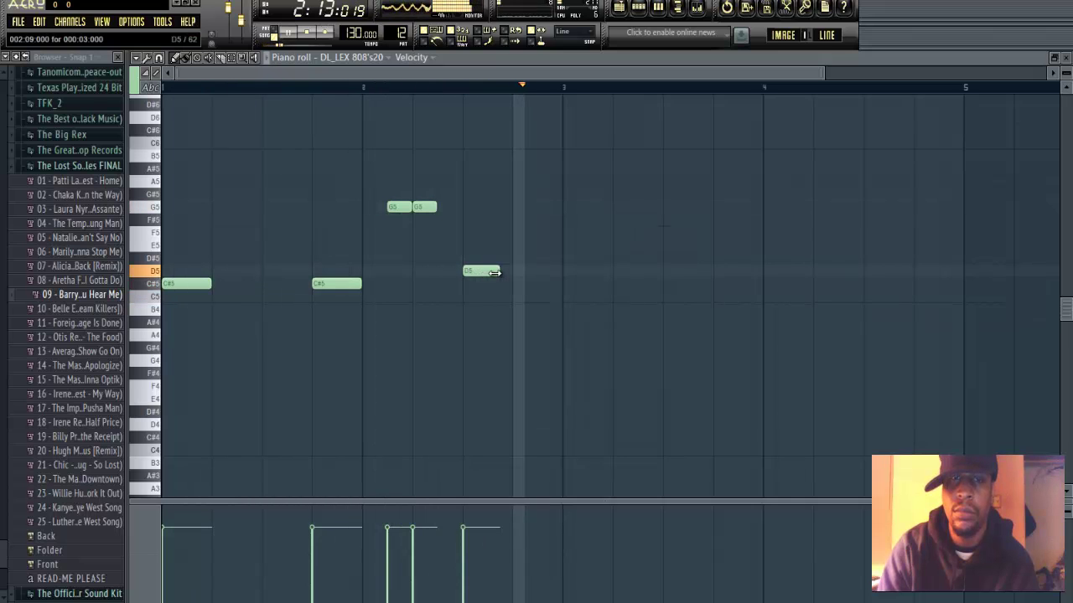
# - Lower the last bar 2 note to C#5, lengthen it to four steps and move it to step 13
pyautogui.press('space')
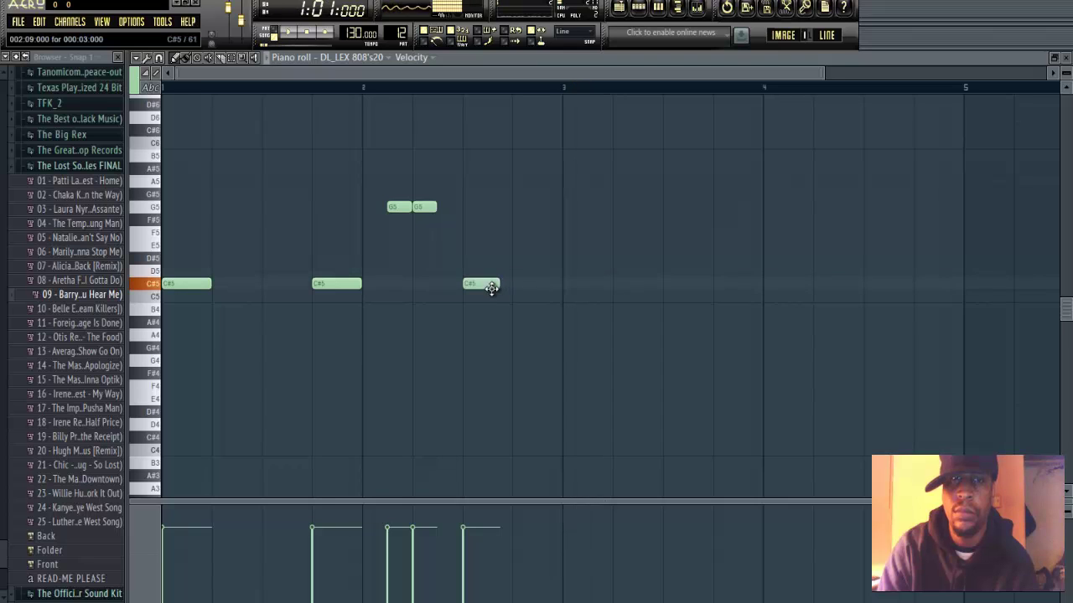
pyautogui.press('space')
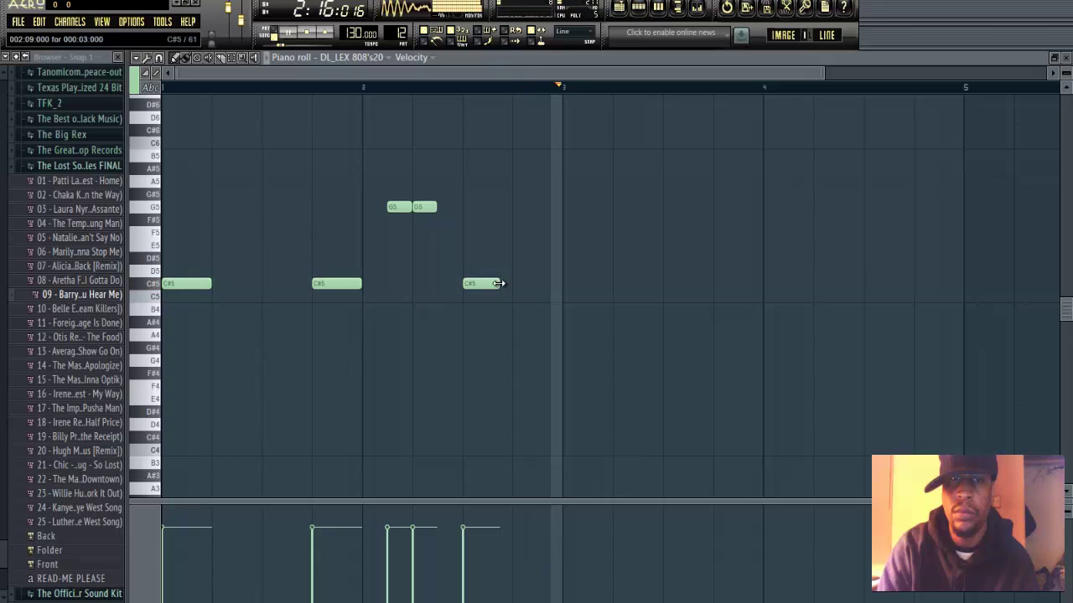
pyautogui.press('space')
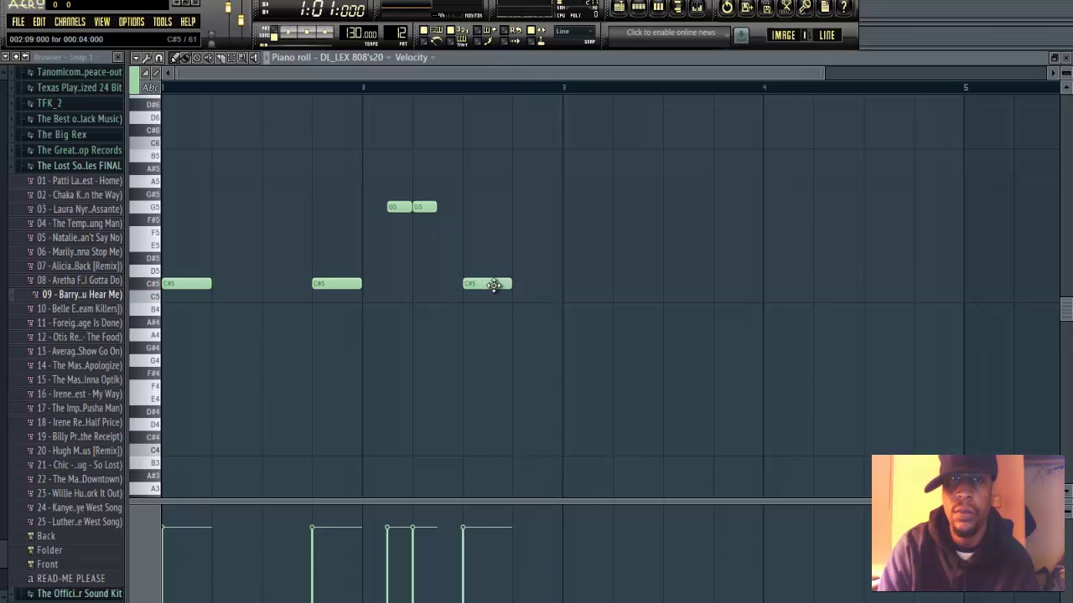
pyautogui.press('space')
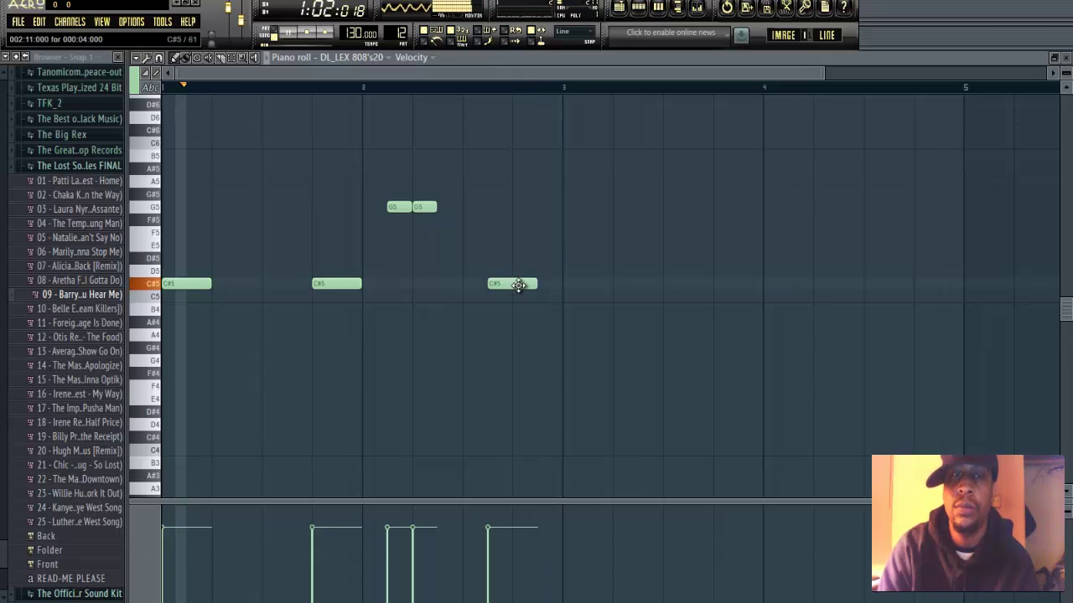
pyautogui.moveTo(516, 284); pyautogui.dragTo(538, 284)
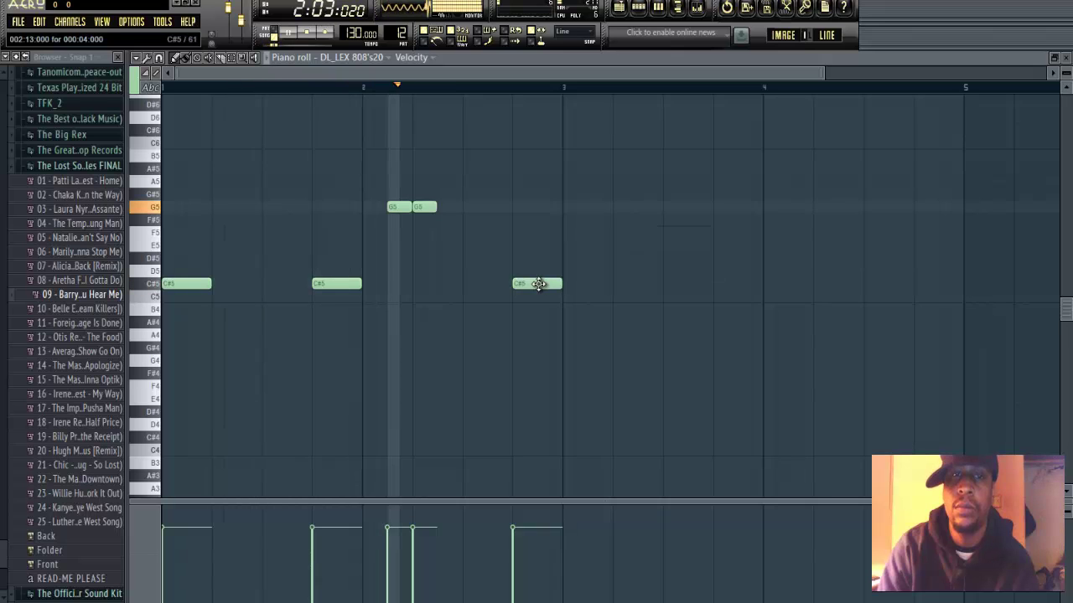
# - Duplicate the entire two-bar bass phrase so the copy starts at bar 3
pyautogui.press('space')
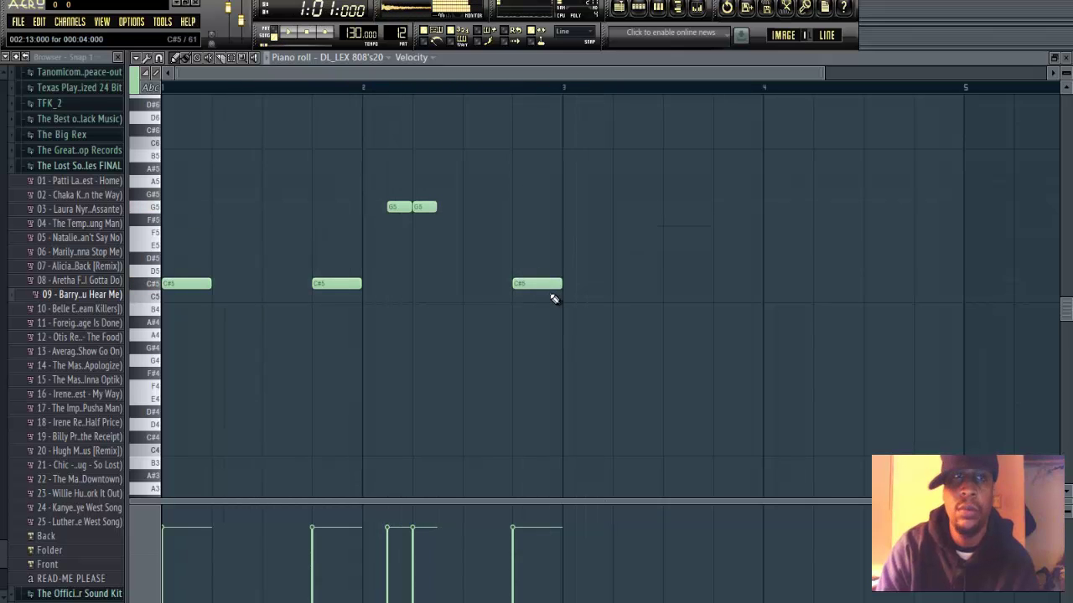
pyautogui.moveTo(600, 304); pyautogui.dragTo(178, 186)
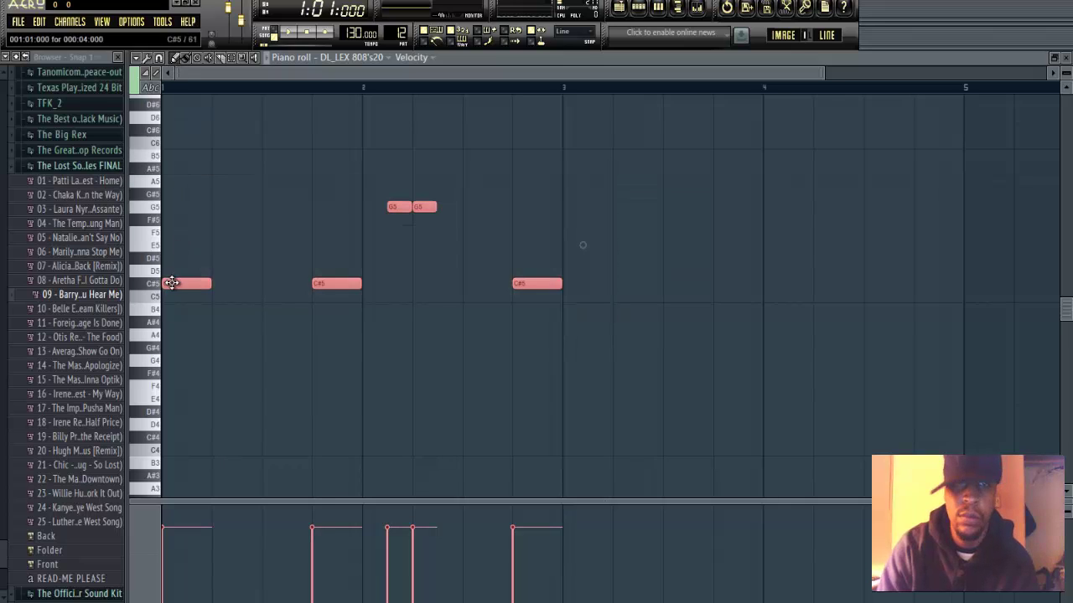
pyautogui.moveTo(171, 283); pyautogui.dragTo(591, 288)
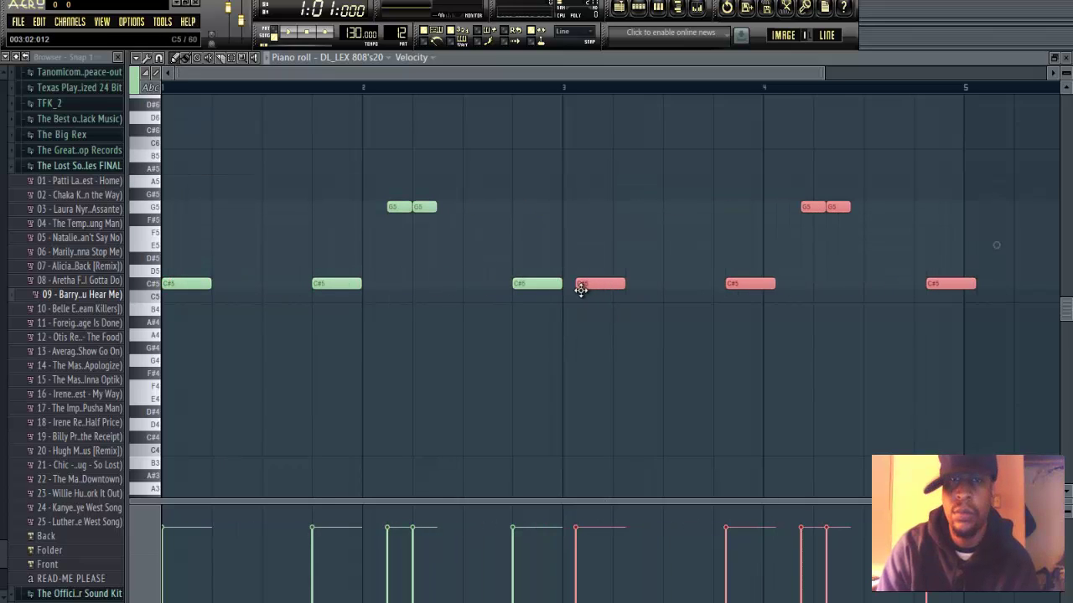
# - Play back the phrase and replace the bar 4 G5 pair with two two-step A#4 notes at steps 3 and 5
pyautogui.press('space')
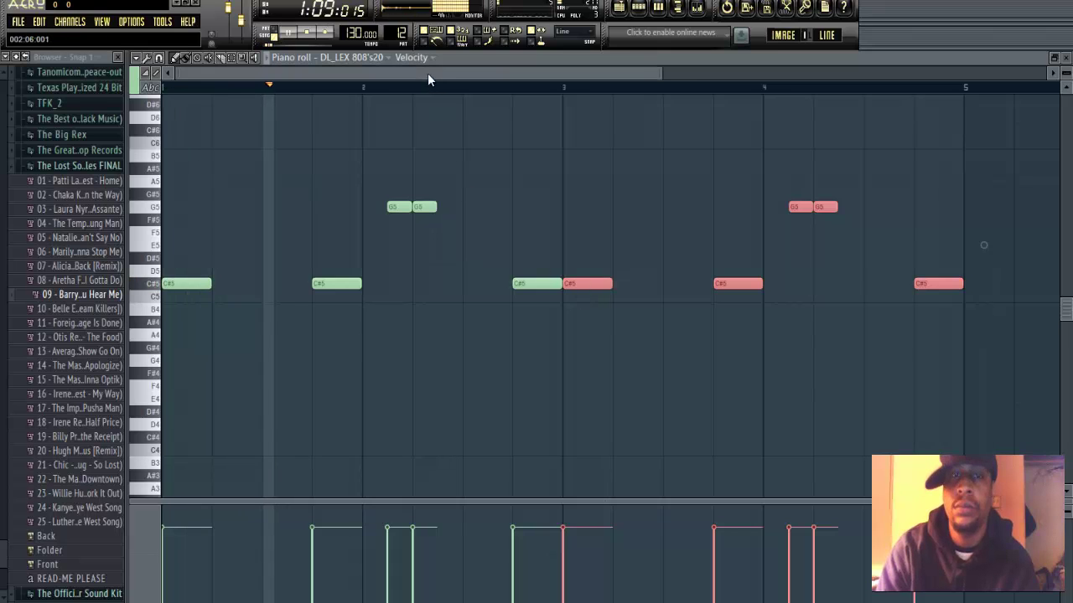
pyautogui.moveTo(428, 73); pyautogui.dragTo(538, 82)
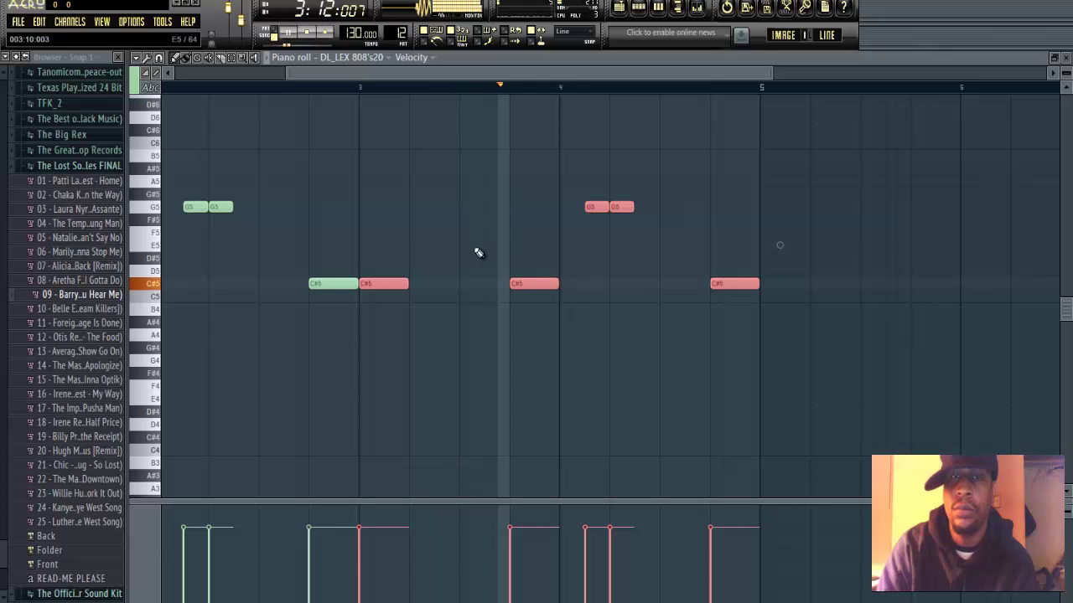
pyautogui.press('space')
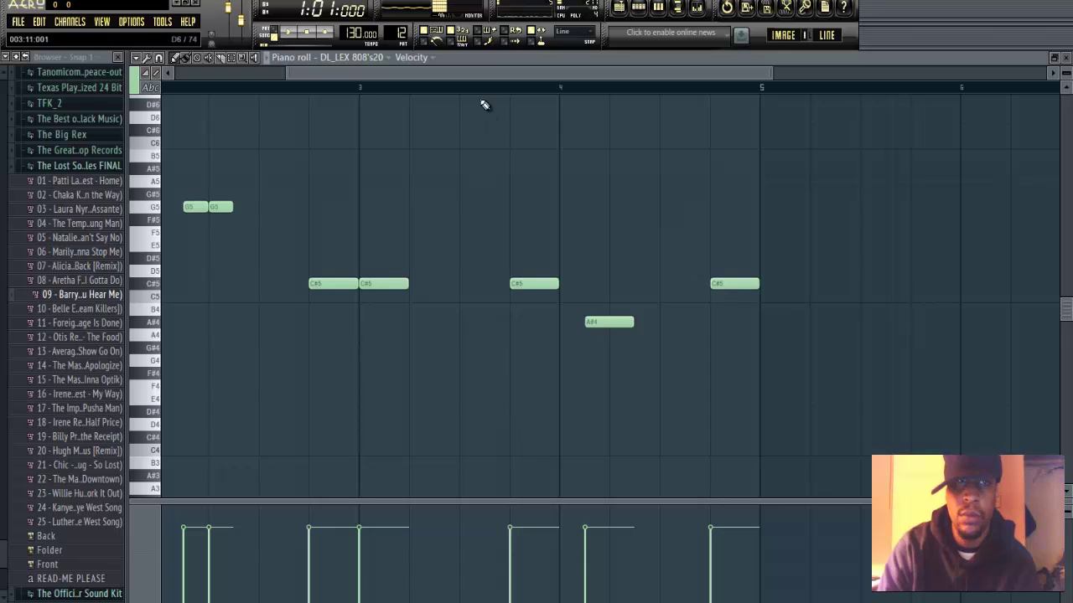
pyautogui.hscroll(-3, 416, 76)
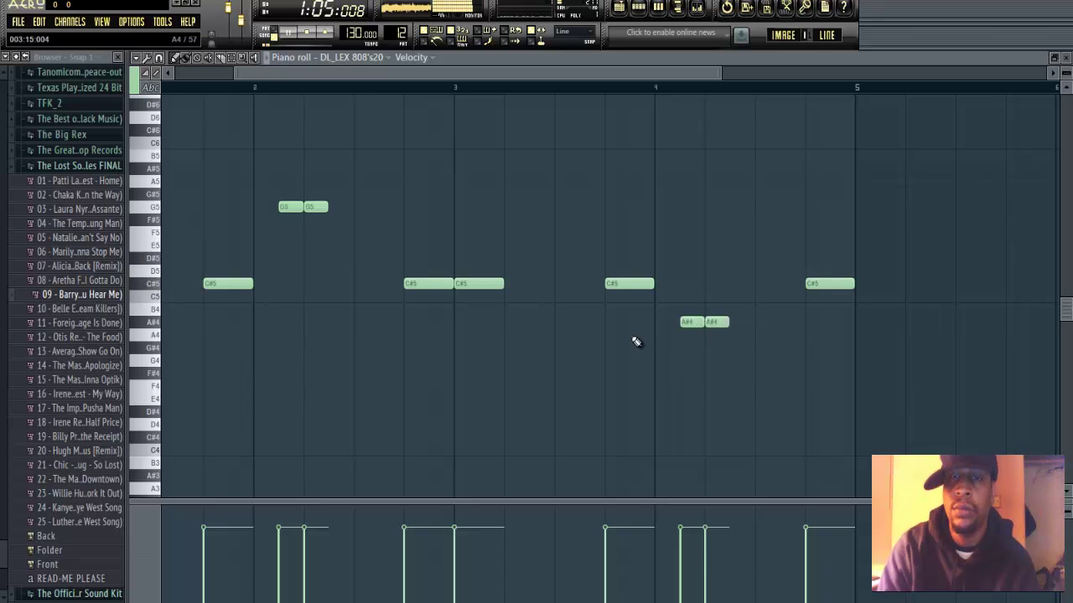
# - Lengthen the second G5 note in bar 2 to six steps, auditioning it at four steps on the way
pyautogui.press('space')
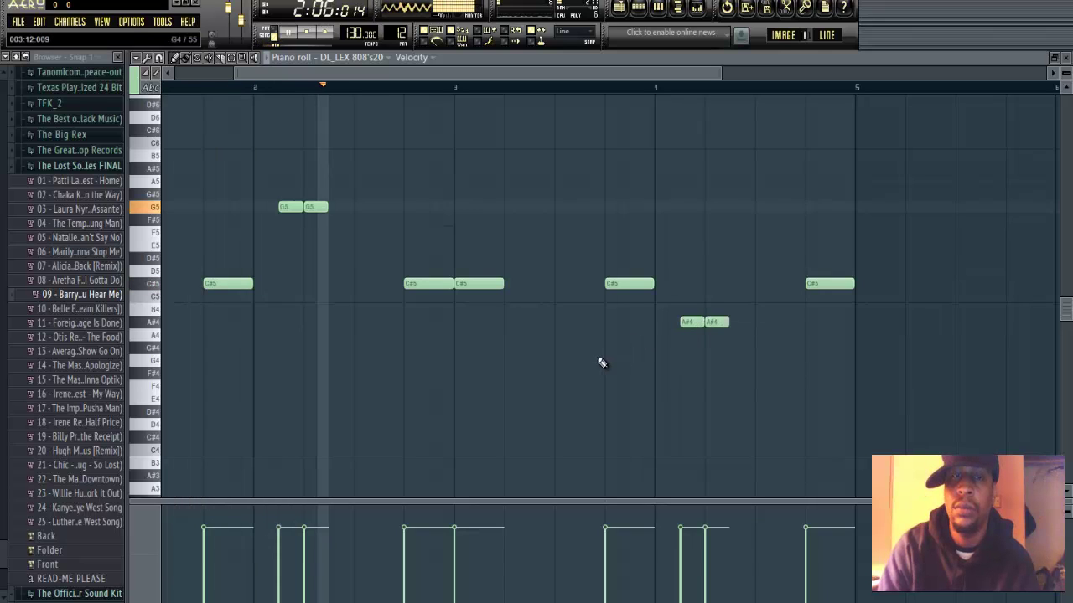
pyautogui.press('space')
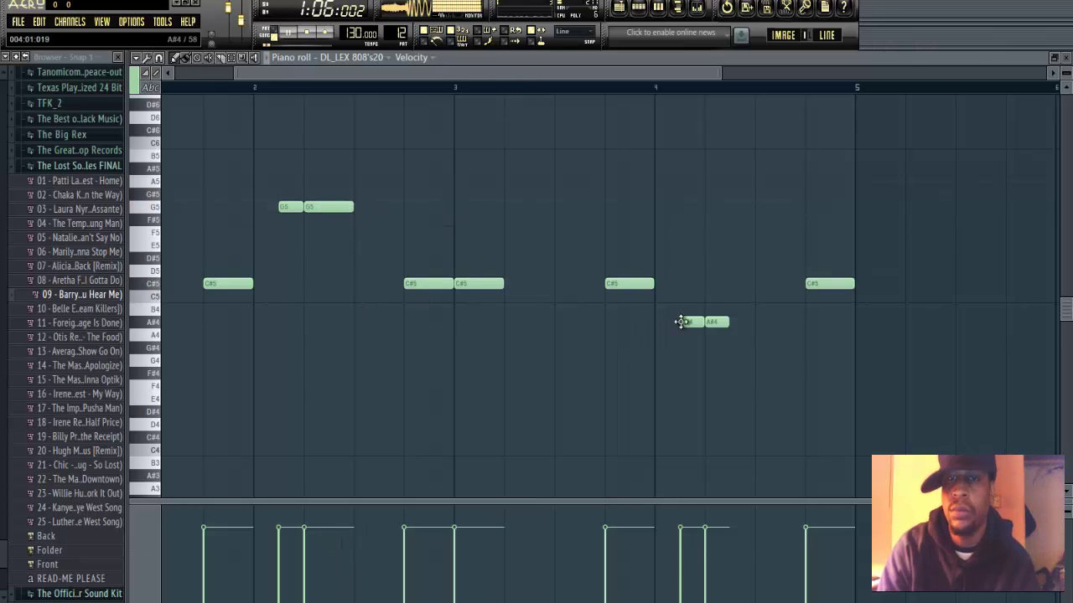
pyautogui.press('space')
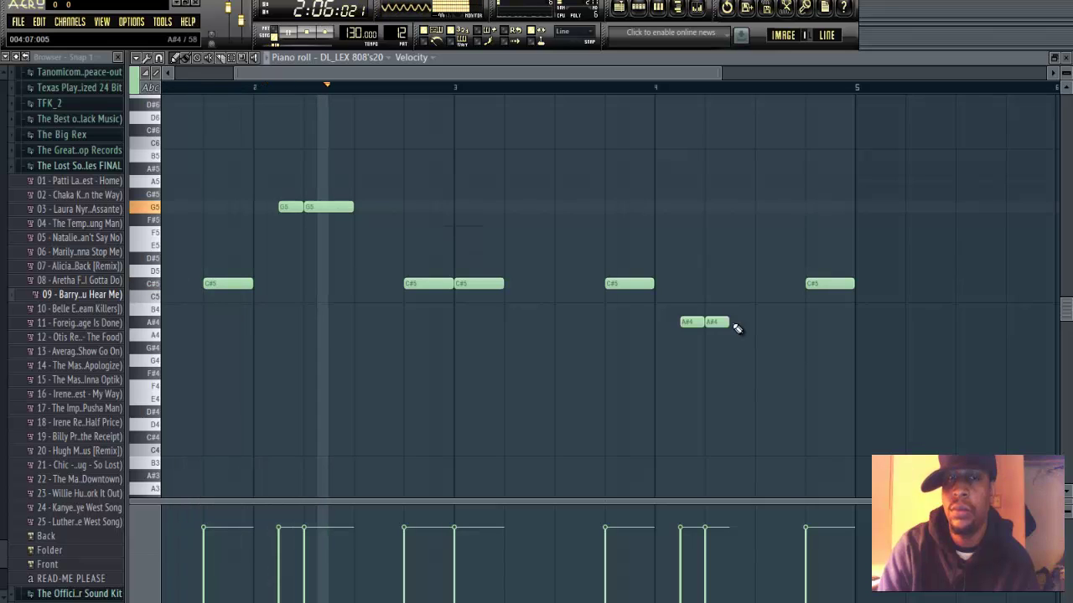
pyautogui.press('space')
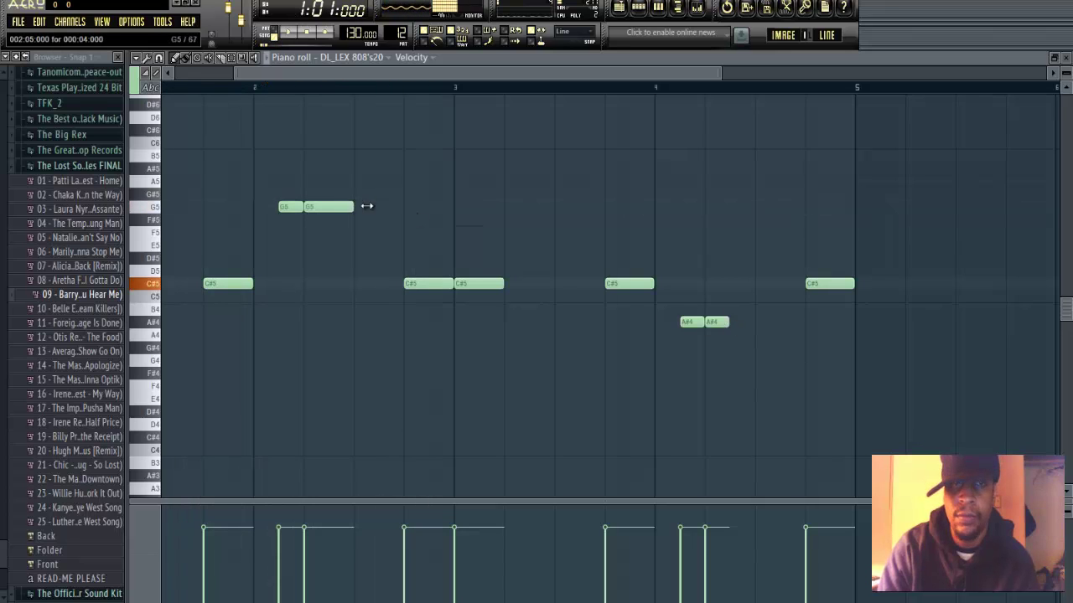
pyautogui.press('space')
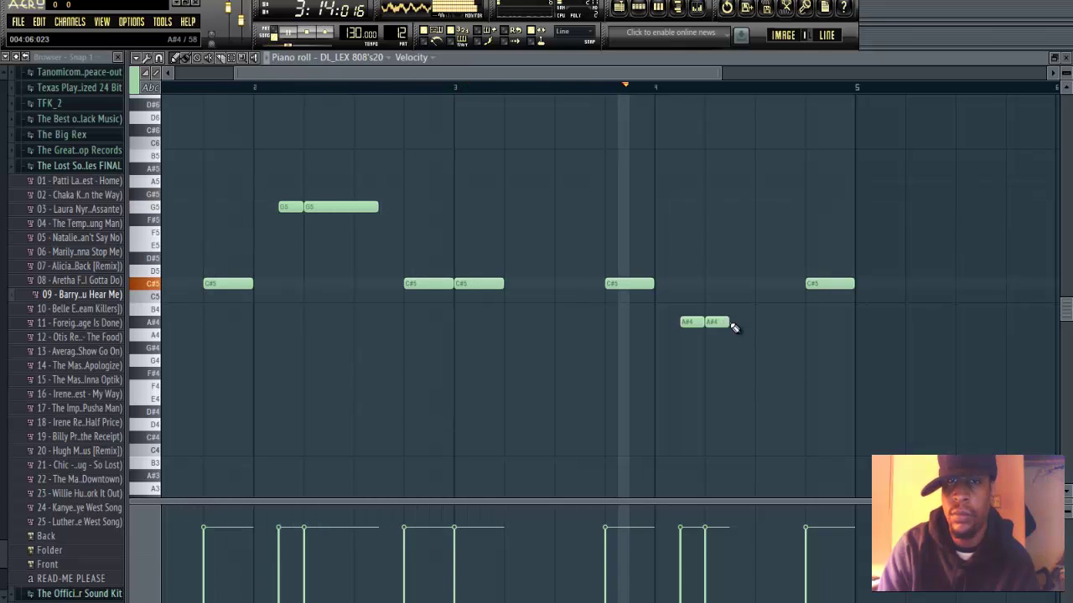
# - Lengthen the second A#4 note in bar 4 to six steps and replace the final C#5 with a four-step A#4 at step 13
pyautogui.press('space')
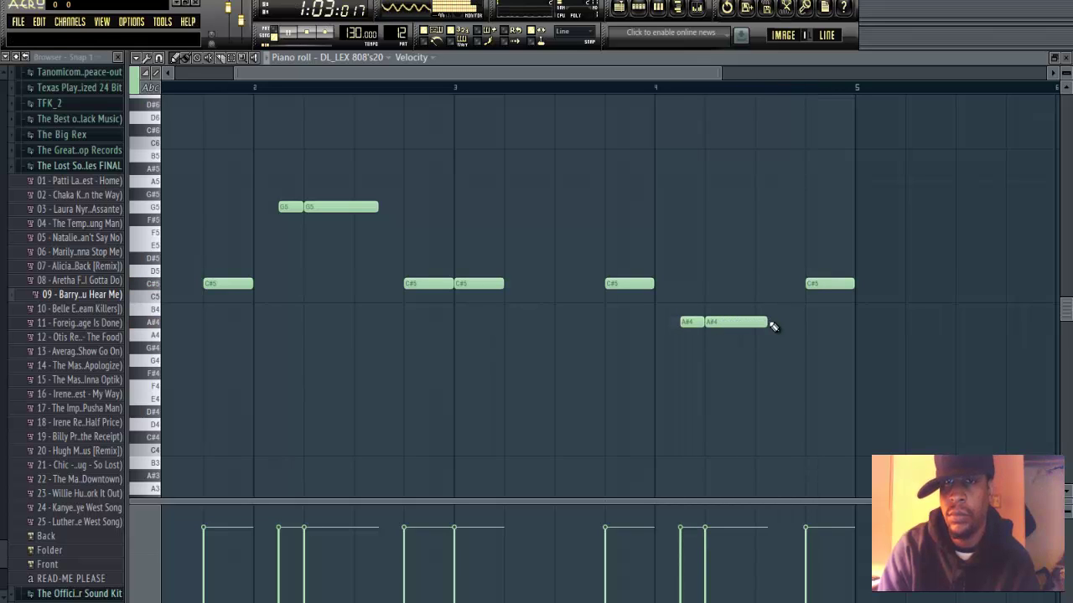
pyautogui.moveTo(763, 321); pyautogui.dragTo(772, 321)
pyautogui.rightClick(810, 286)
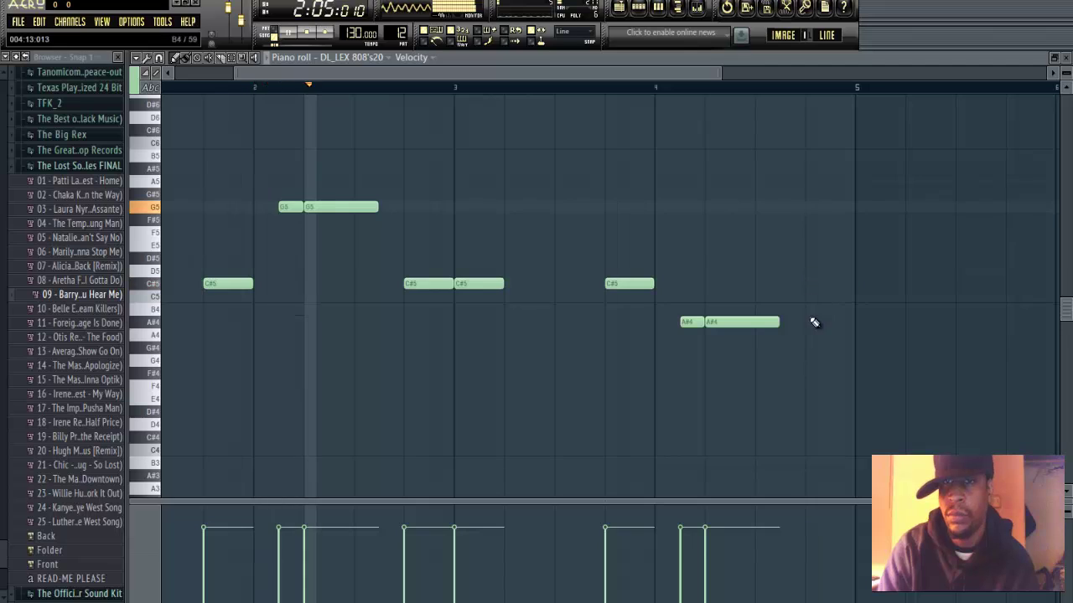
pyautogui.click(814, 322)
pyautogui.moveTo(878, 323); pyautogui.dragTo(854, 324)
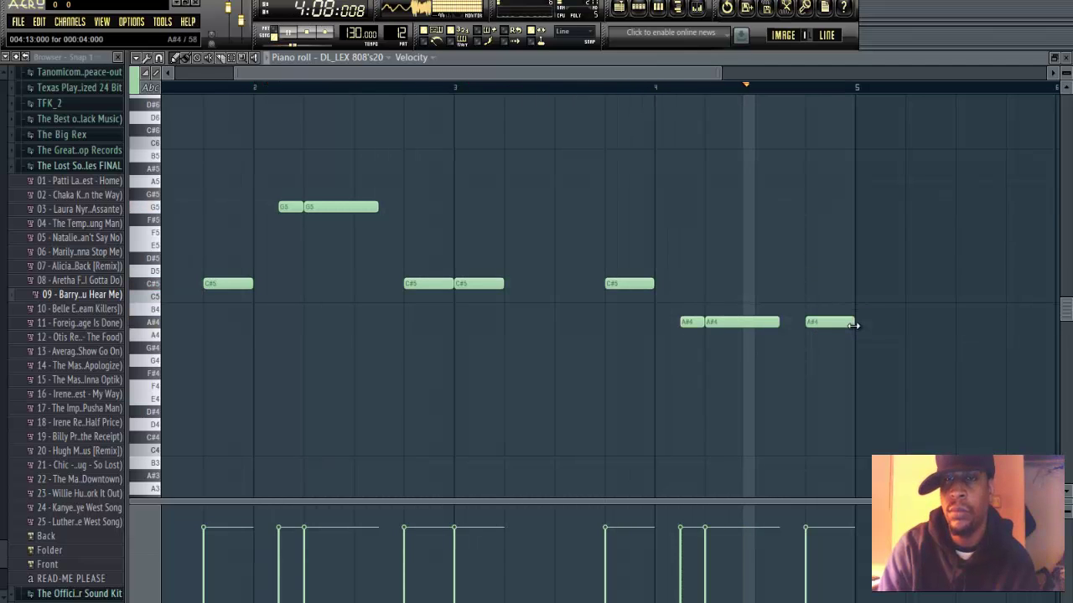
# - Duplicate the entire four-bar bass phrase so the copy starts at bar 5, and play it back
pyautogui.press('space')
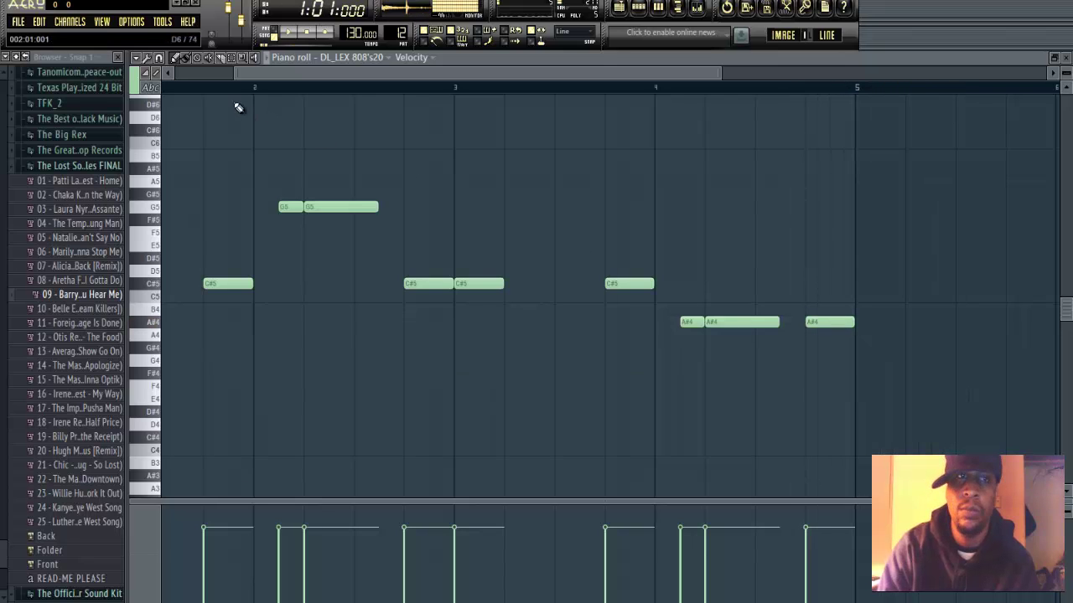
pyautogui.moveTo(453, 266); pyautogui.dragTo(50, 120)
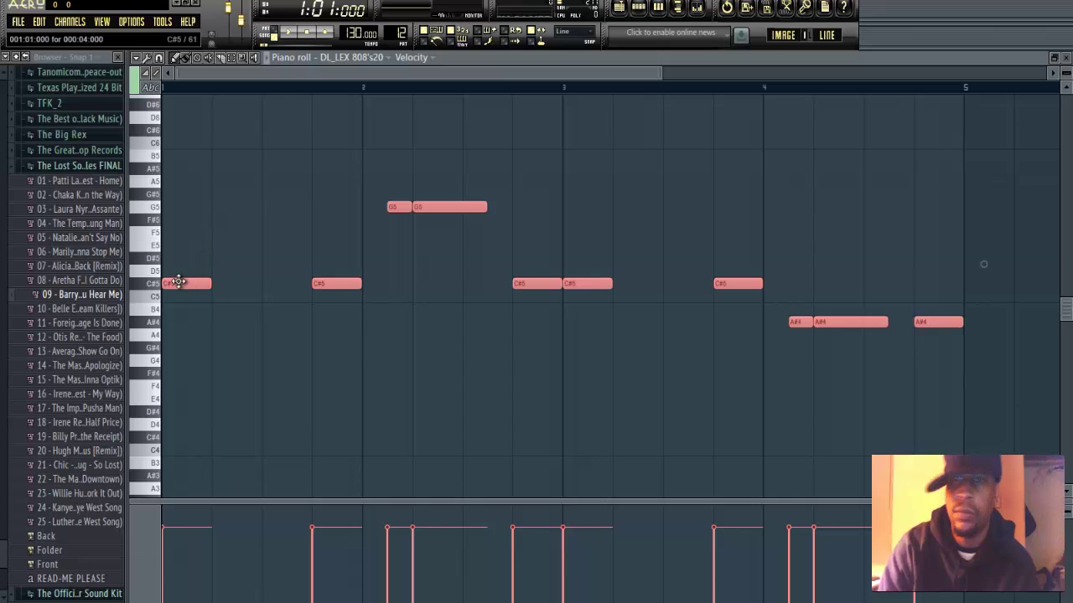
pyautogui.moveTo(178, 282); pyautogui.dragTo(995, 299)
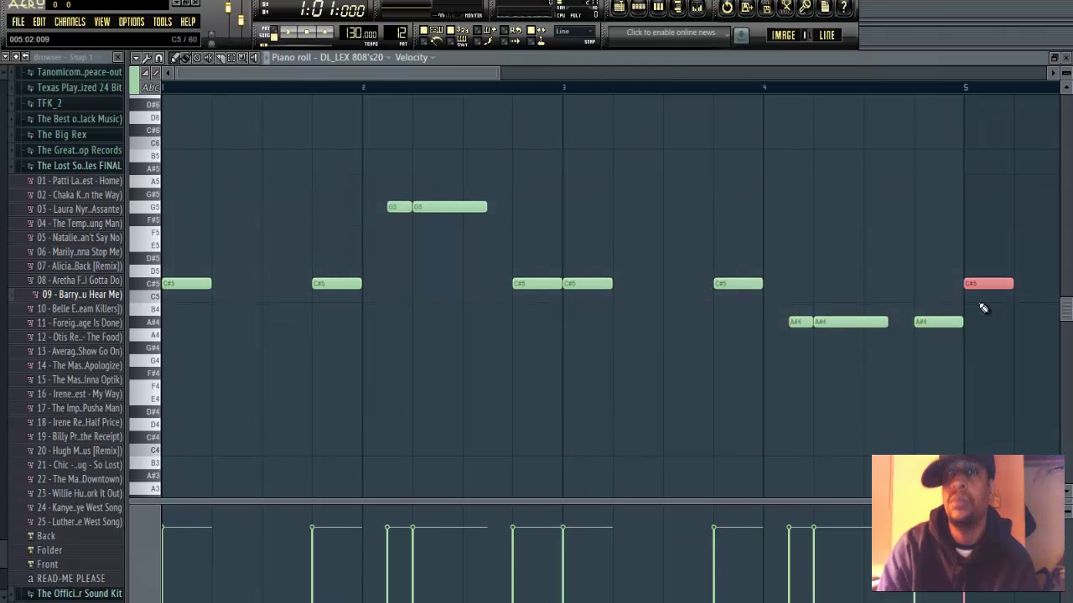
pyautogui.press('space')
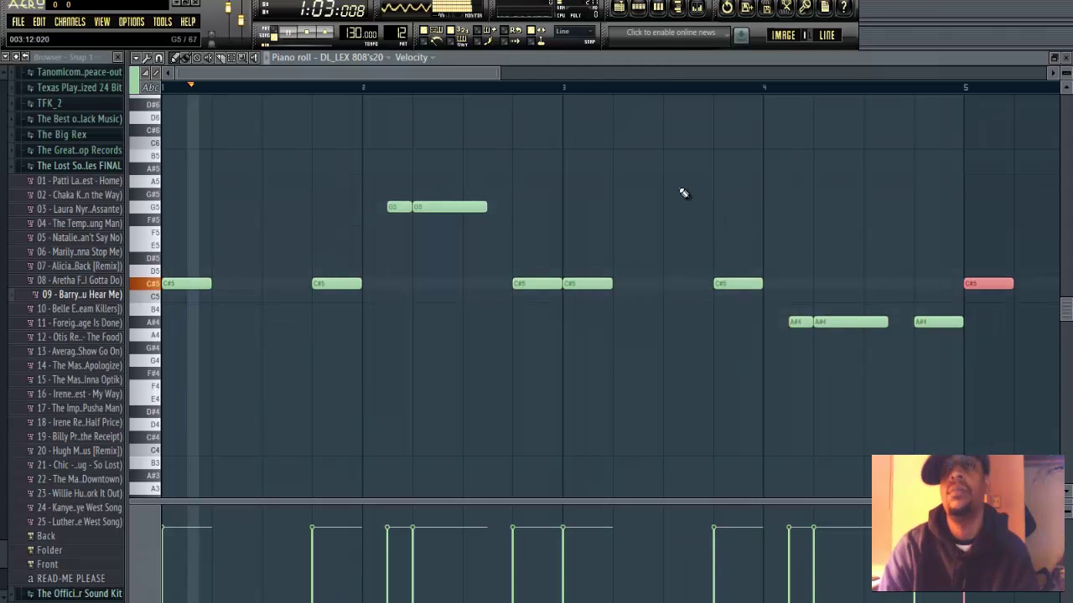
# - Shrink the piano roll and maximize the playlist to check the Pattern 12 clip on Track 12
pyautogui.click(1054, 63)
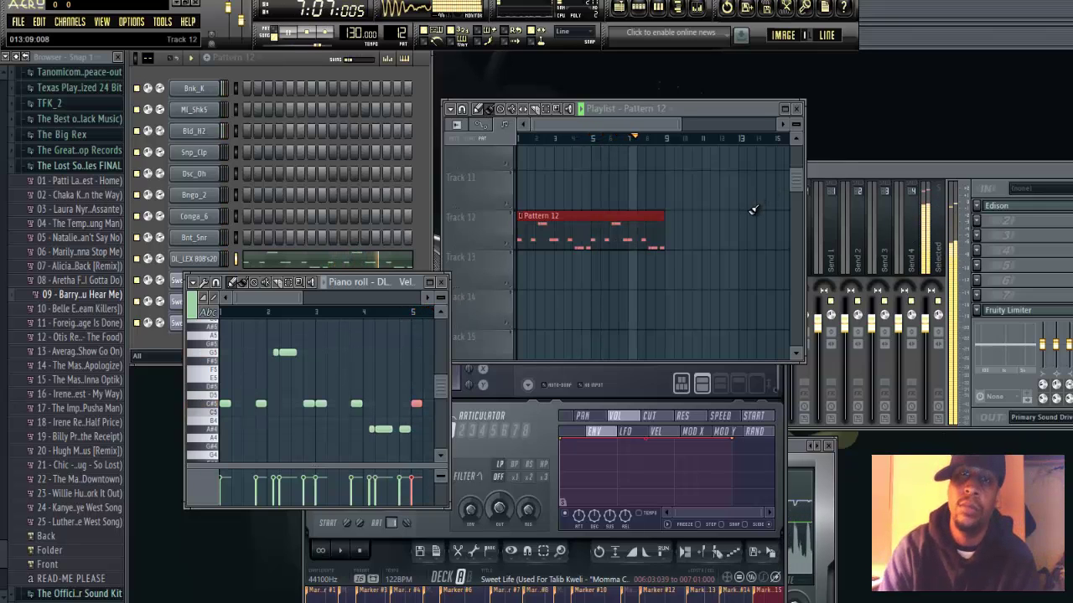
pyautogui.click(785, 109)
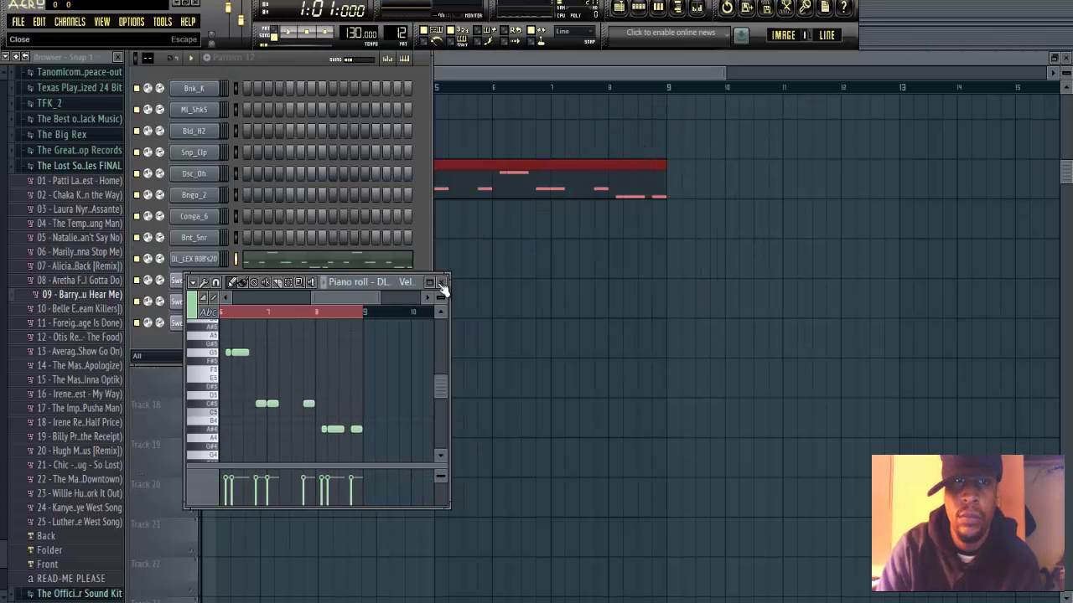
pyautogui.click(444, 285)
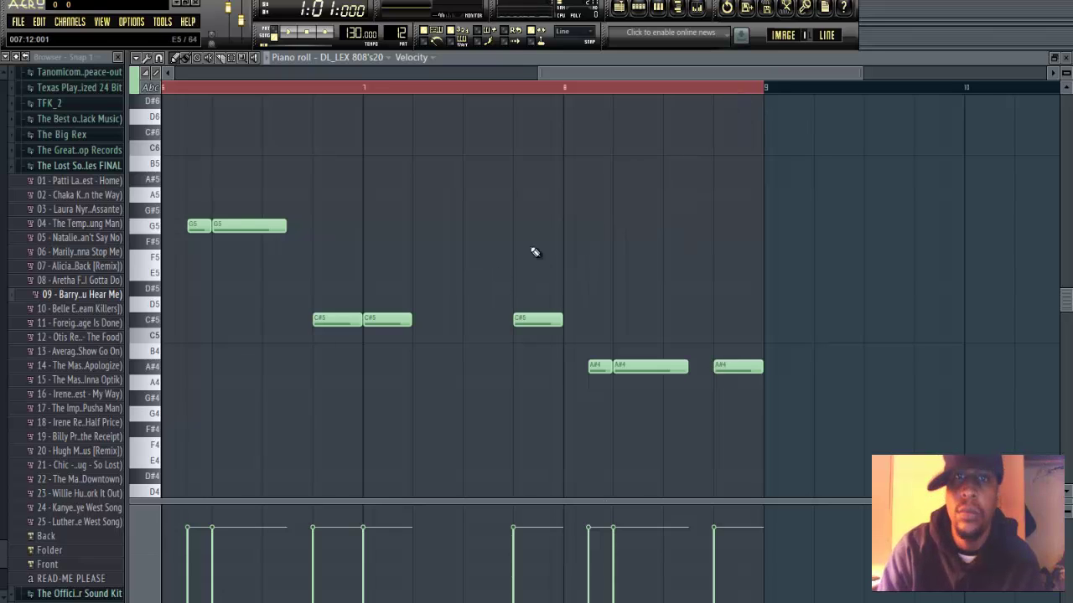
# - Lower the first note of bar 7 to B4 and add another four-step B4 at step 5, auditioning the passage
pyautogui.moveTo(637, 82); pyautogui.dragTo(522, 84)
pyautogui.click(651, 92)
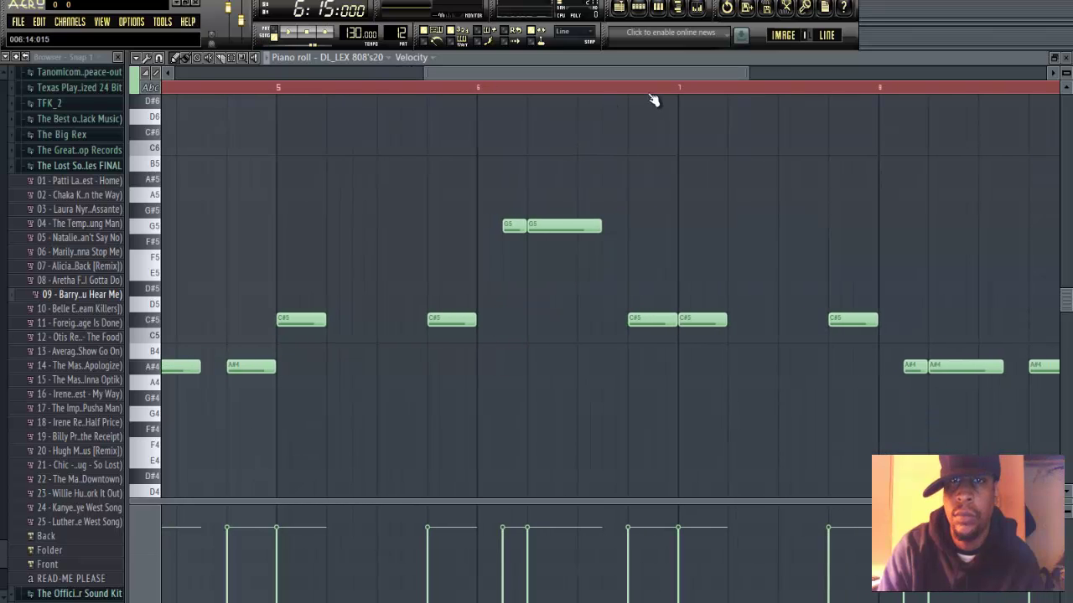
pyautogui.press('space')
pyautogui.press('space')
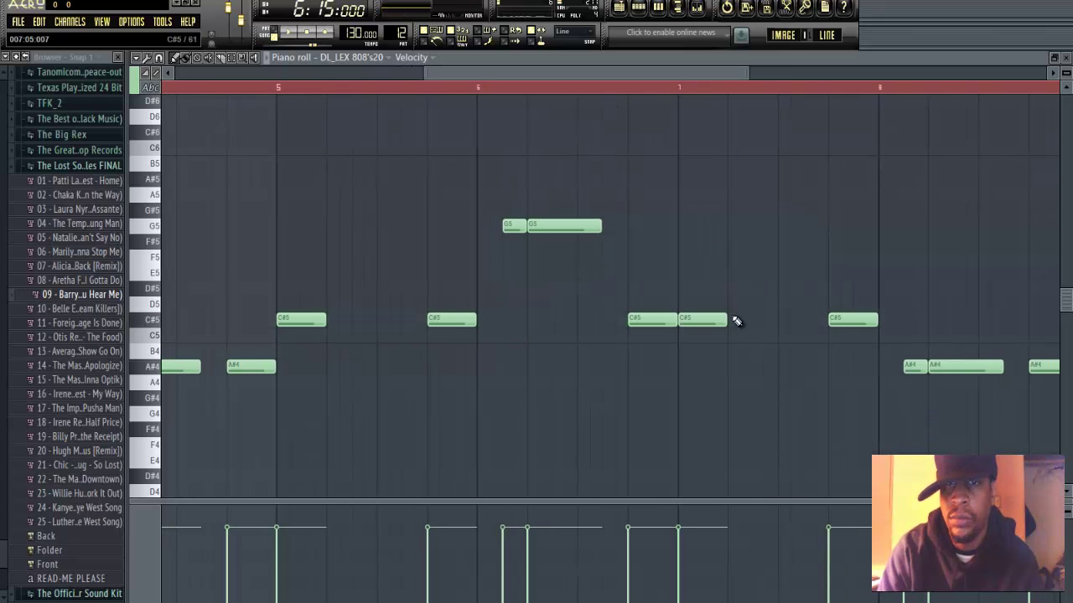
pyautogui.moveTo(701, 307); pyautogui.dragTo(705, 360)
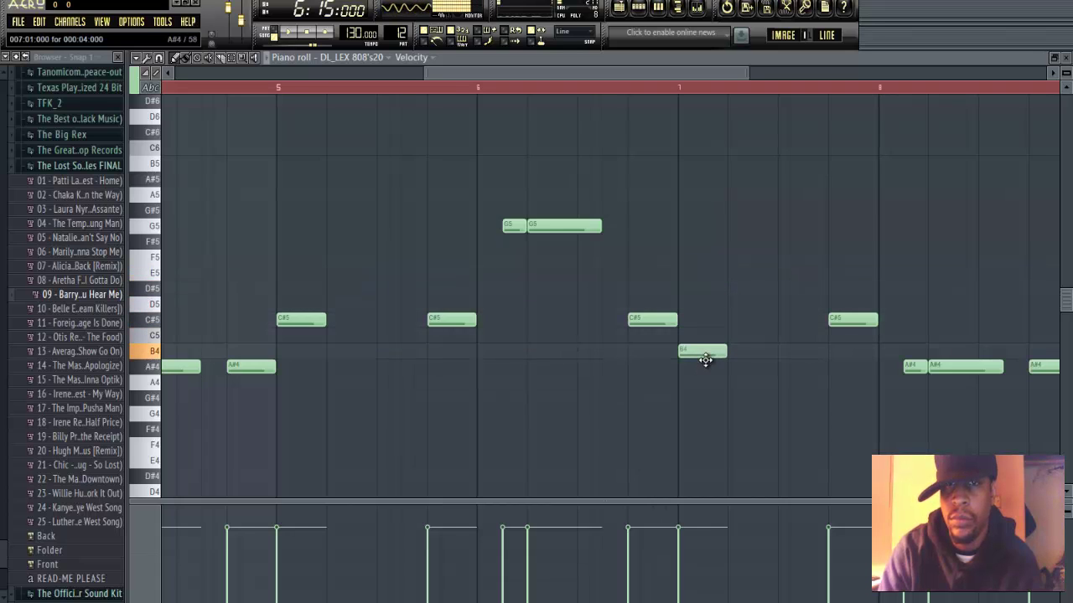
pyautogui.click(734, 352)
pyautogui.press('space')
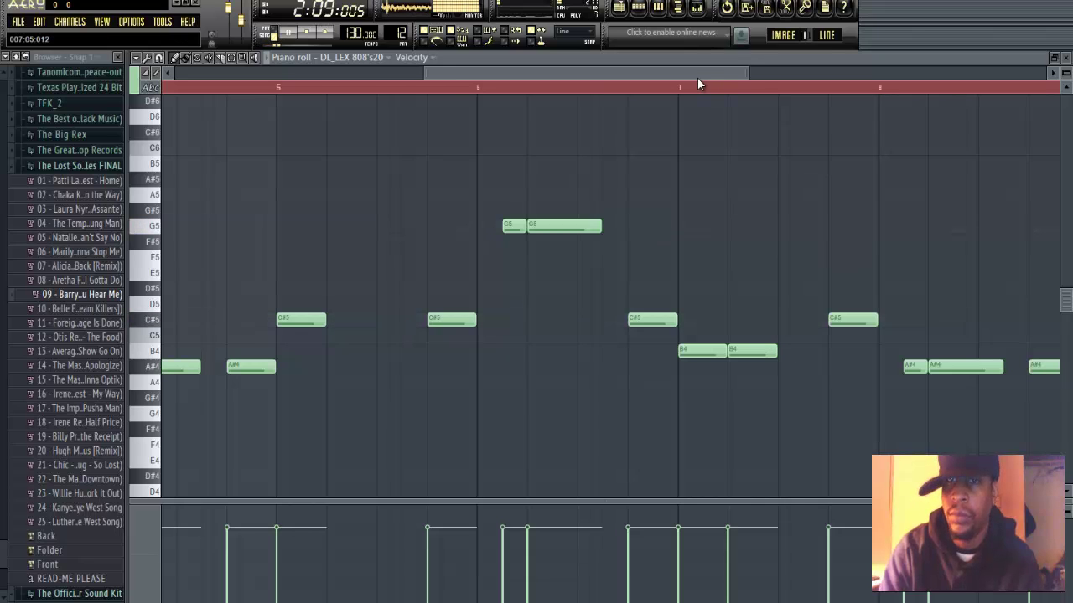
# - Replace the last A#4 note in bar 8 with a four-step C#5 at step 13
pyautogui.moveTo(697, 77); pyautogui.dragTo(781, 77)
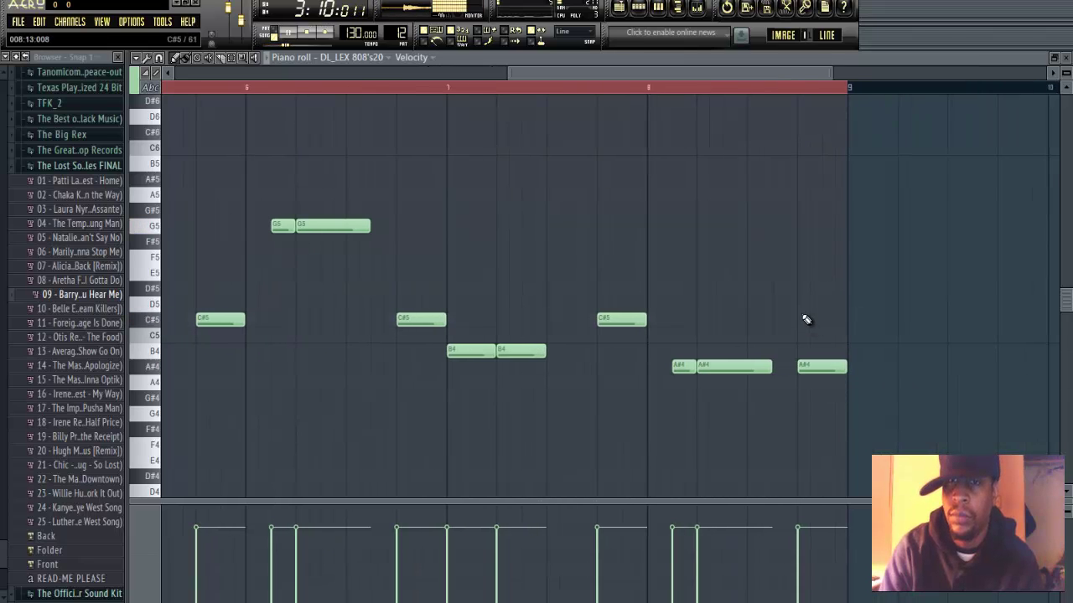
pyautogui.click(806, 319)
pyautogui.rightClick(810, 365)
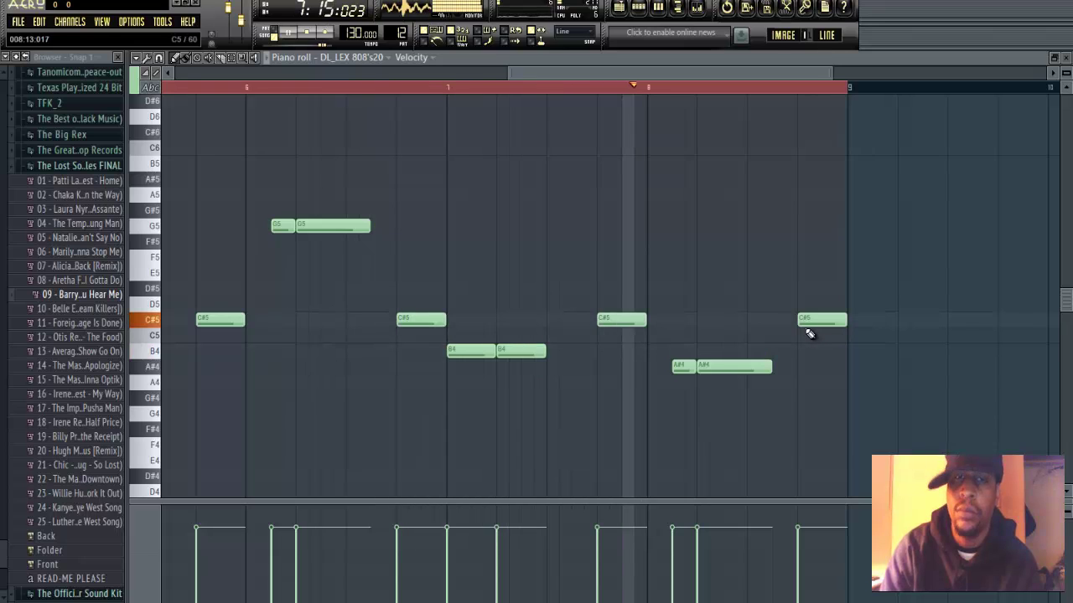
# - Replace the second B4 note in bar 7 with two two-step B4 notes and close the piano roll
pyautogui.click(531, 352)
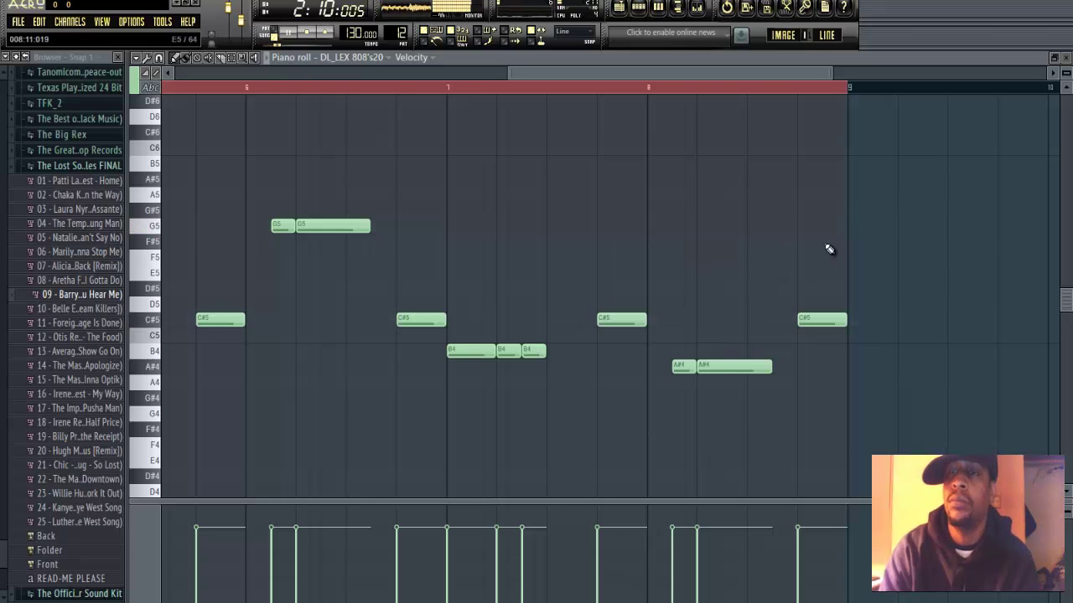
pyautogui.click(1056, 58)
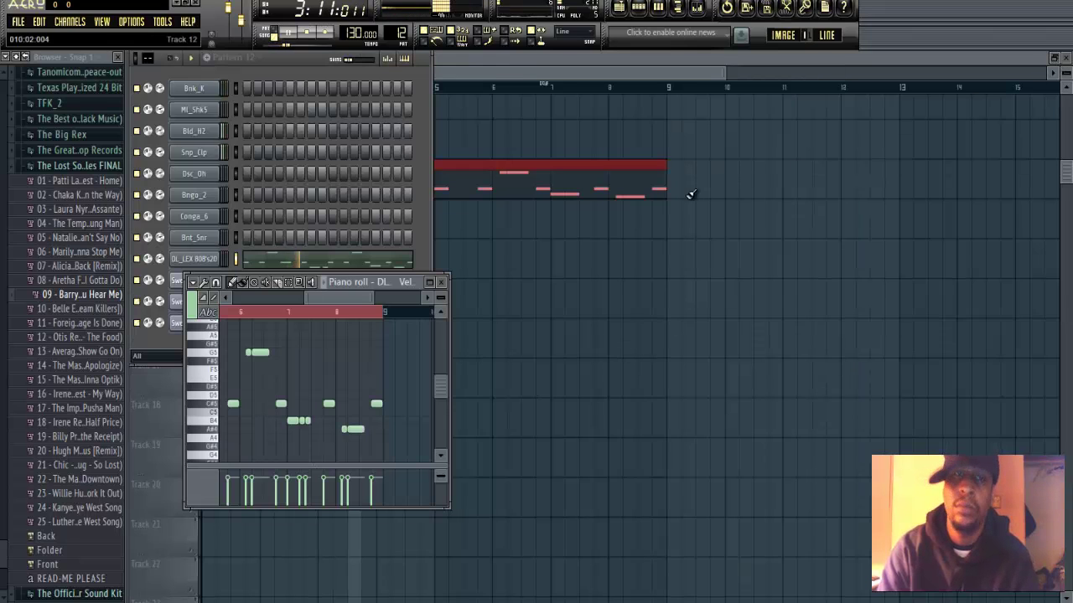
pyautogui.click(441, 282)
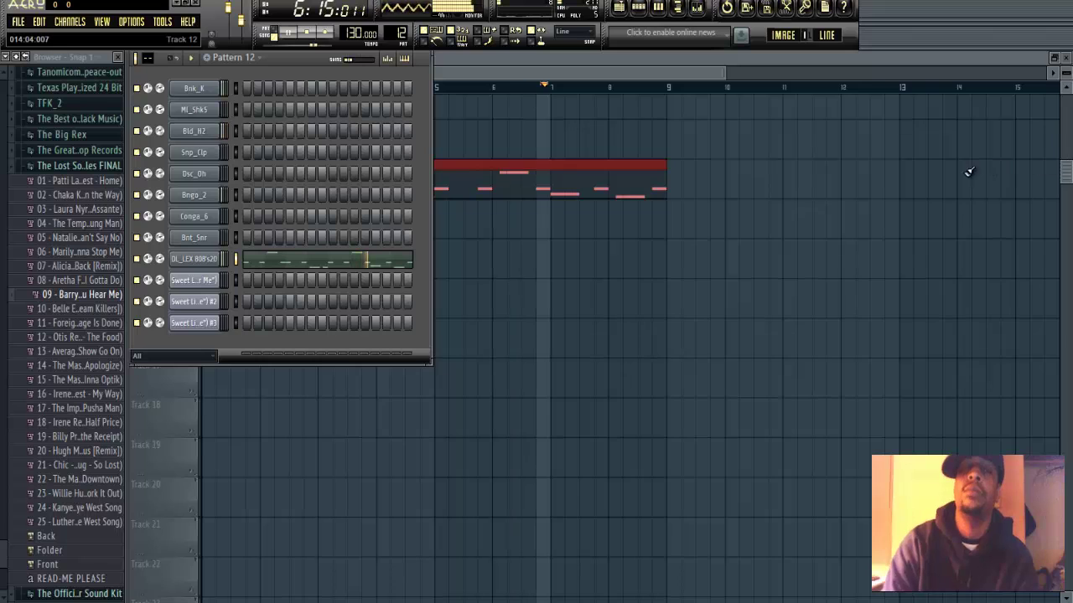
# - Open the settings of the first and second Sweet Life sample channels and switch to Pattern 10
pyautogui.rightClick(193, 281)
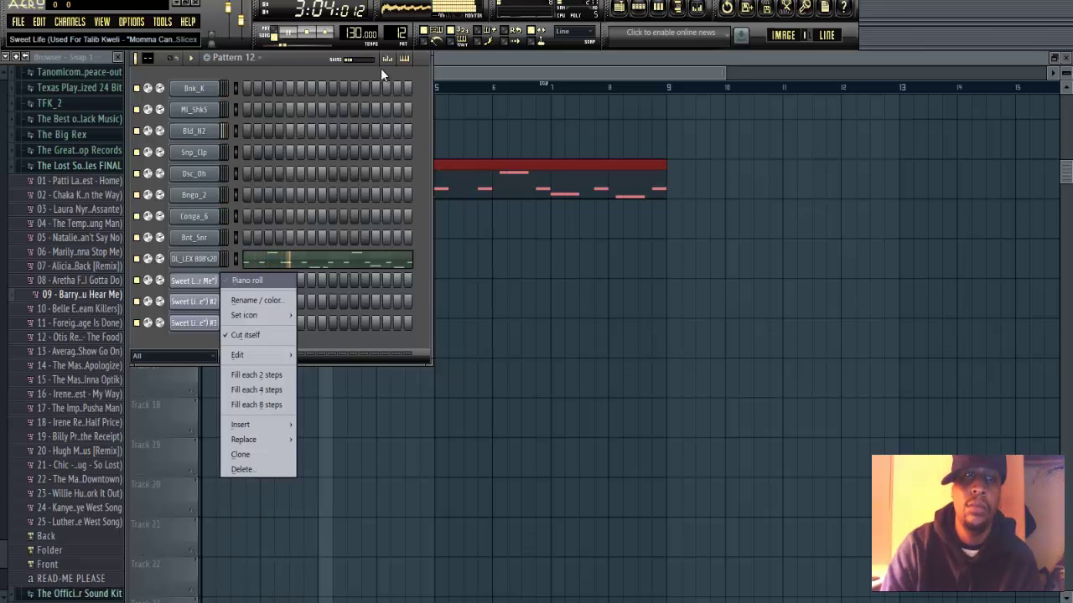
pyautogui.click(195, 287)
pyautogui.click(198, 282)
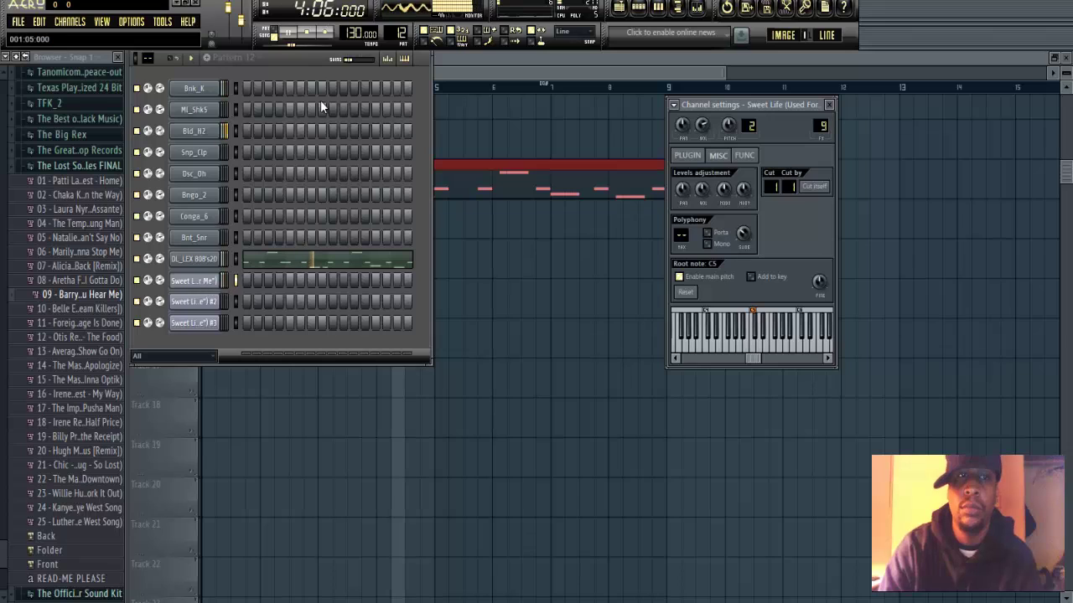
pyautogui.click(213, 303)
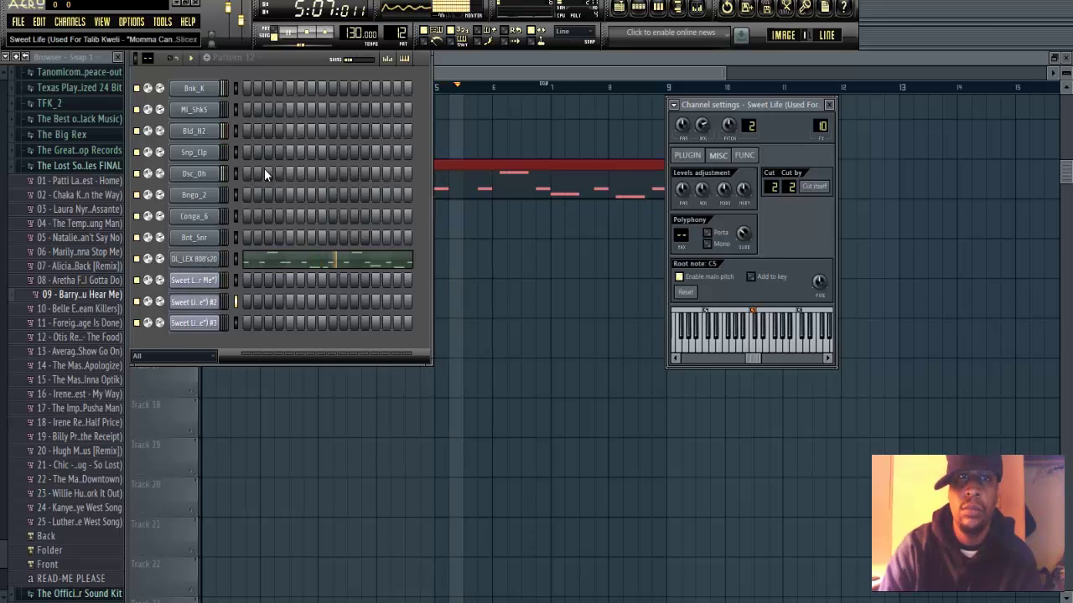
pyautogui.moveTo(401, 36); pyautogui.dragTo(402, 39)
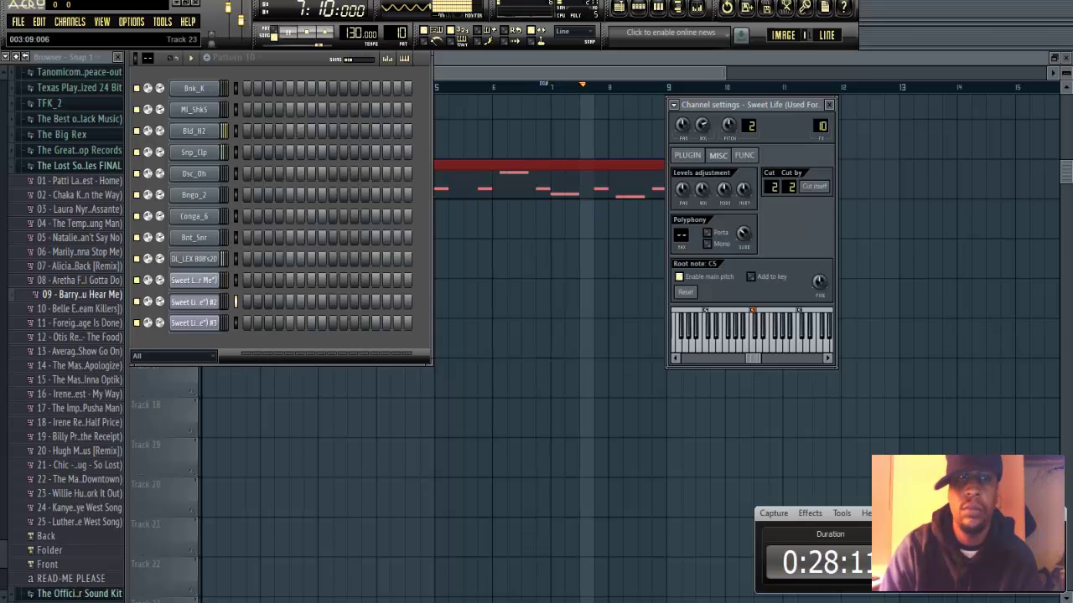
# - Open the piano roll of the second Sweet Life channel and place a two-step Marker #7 note at step 9 of bar 1
pyautogui.rightClick(199, 303)
pyautogui.click(239, 301)
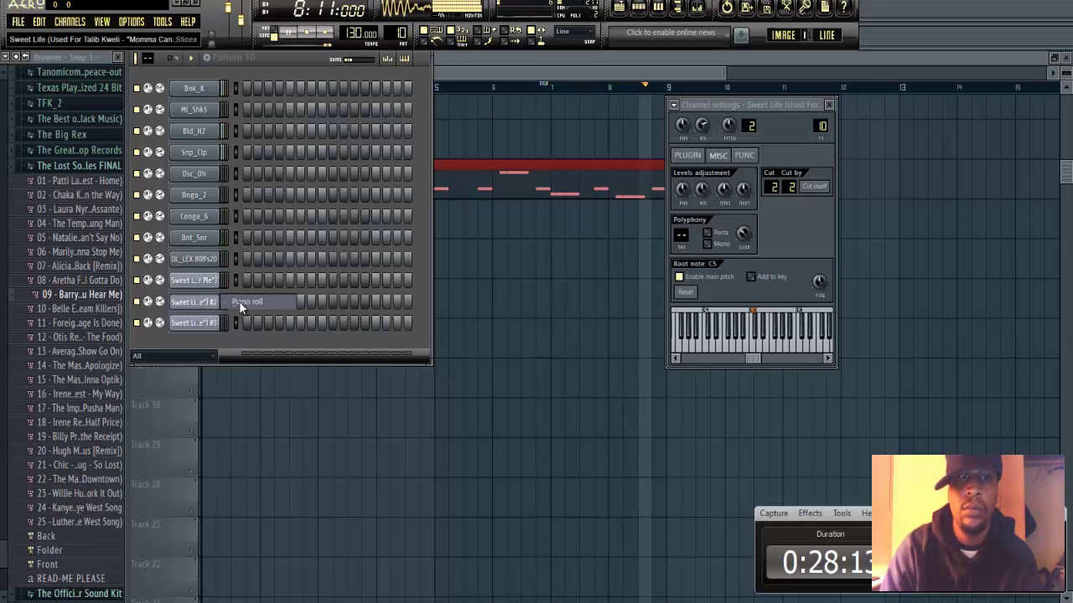
pyautogui.click(432, 284)
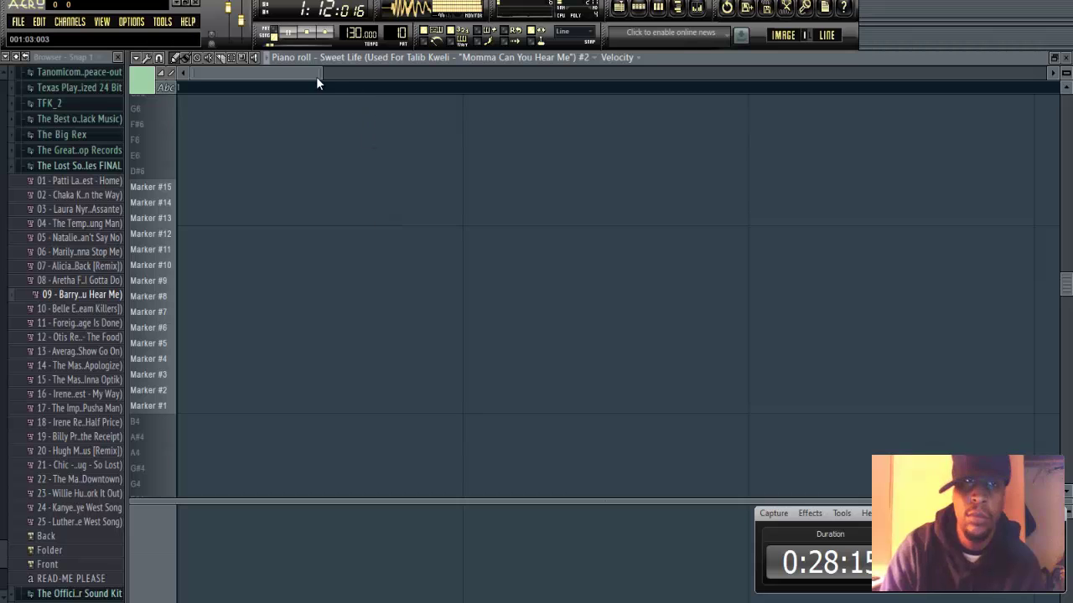
pyautogui.moveTo(322, 74); pyautogui.dragTo(519, 76)
pyautogui.click(586, 73)
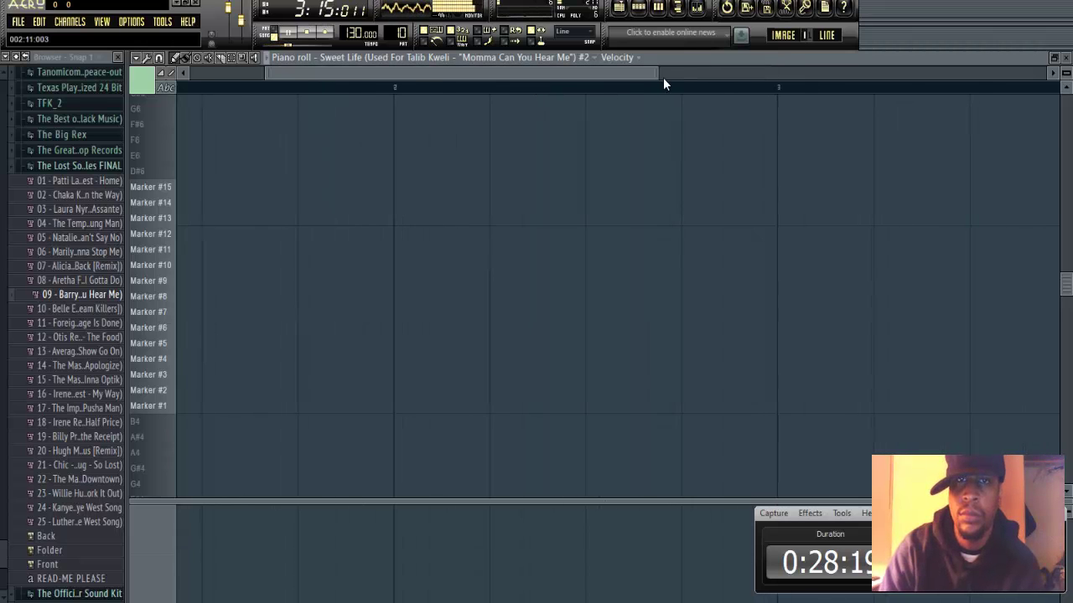
pyautogui.moveTo(663, 77); pyautogui.dragTo(796, 75)
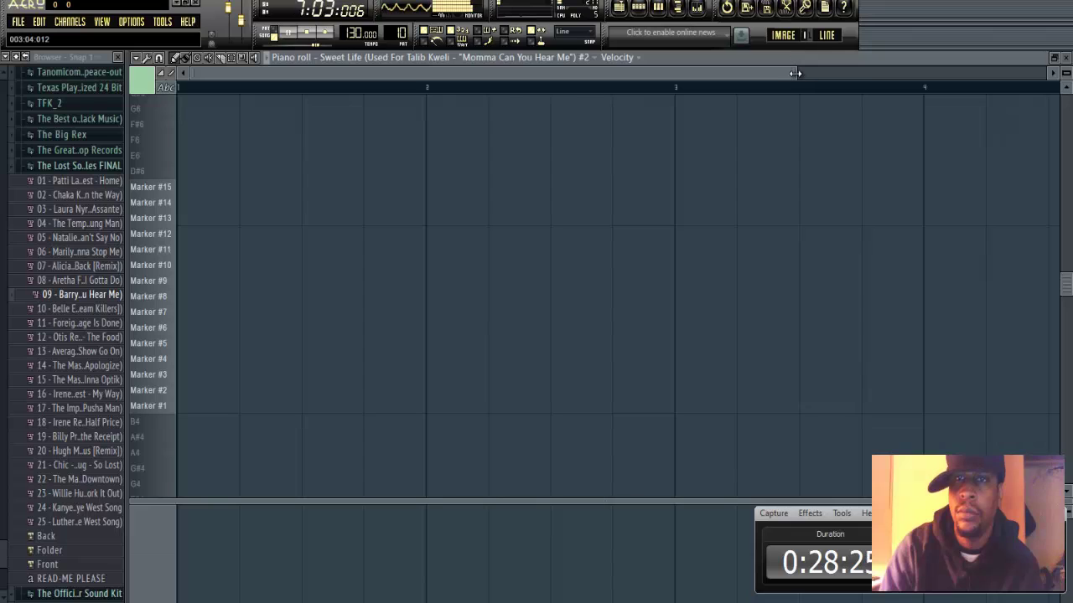
pyautogui.moveTo(795, 74); pyautogui.dragTo(947, 74)
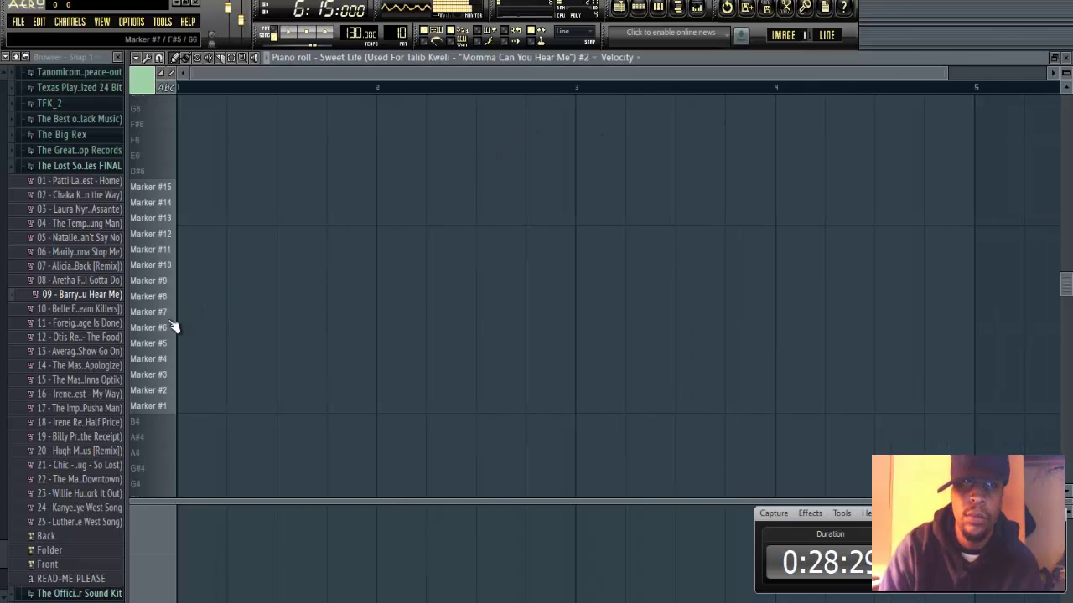
pyautogui.click(279, 312)
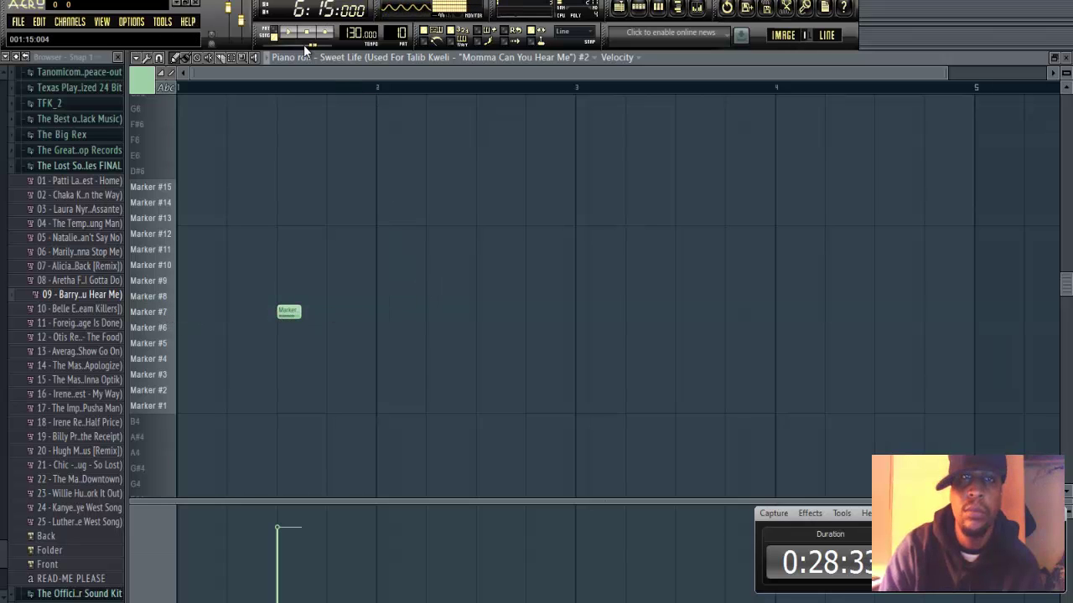
pyautogui.click(1059, 64)
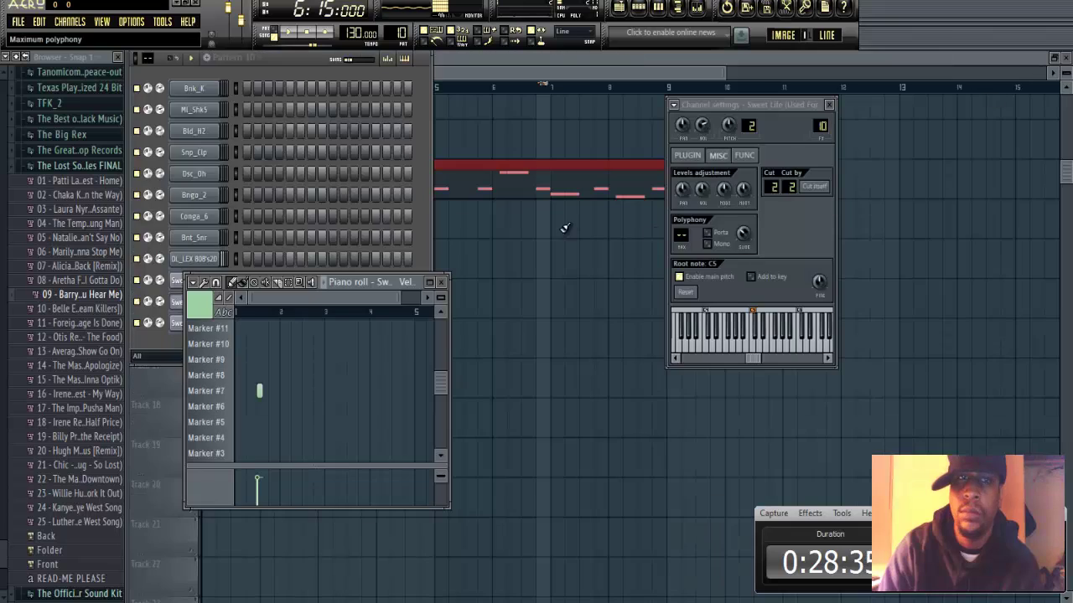
# - Place the Pattern 10 clip at the start of Track 10 in the playlist and stretch it across eight bars
pyautogui.click(495, 226)
pyautogui.moveTo(521, 218); pyautogui.dragTo(420, 126)
pyautogui.moveTo(687, 74); pyautogui.dragTo(688, 73)
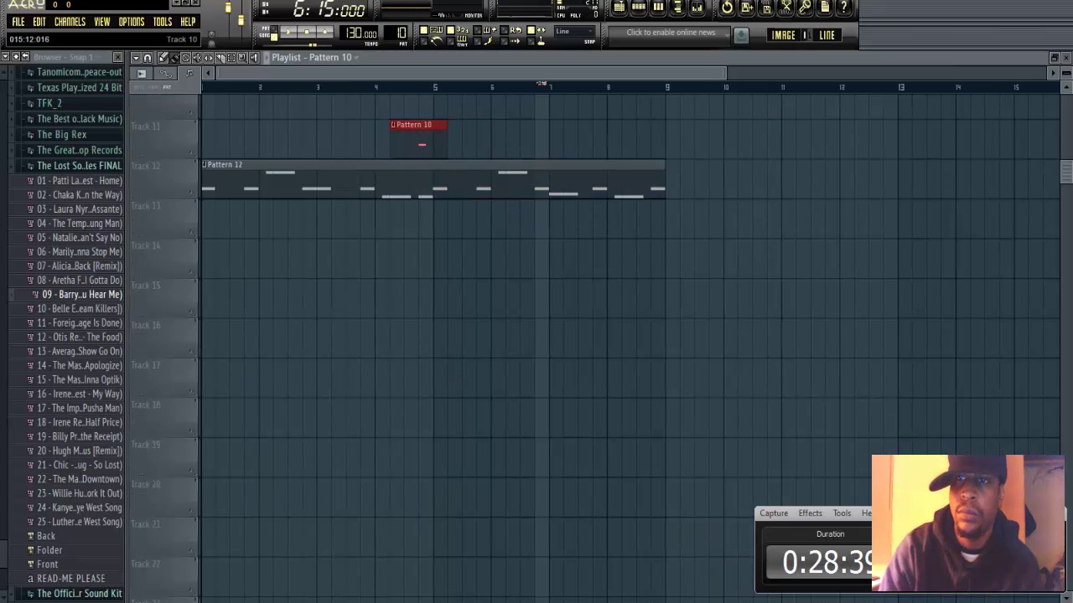
pyautogui.scroll(4, 440, 275)
pyautogui.moveTo(440, 275); pyautogui.dragTo(653, 229)
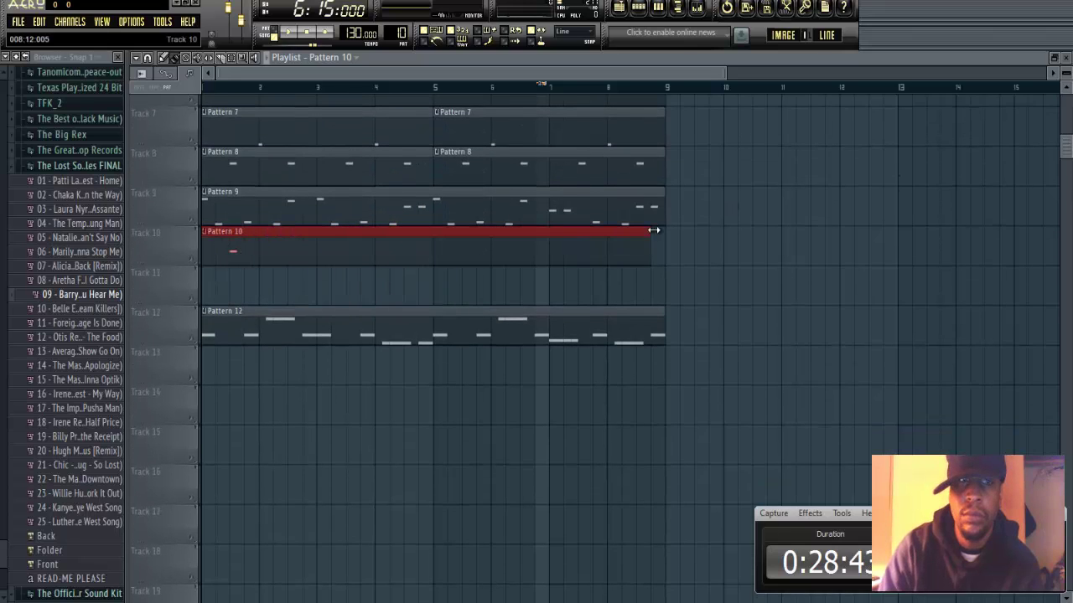
pyautogui.click(1054, 59)
# - Bring the Slicex of the third Sweet Life channel fully into view and examine its volume MOD Y curve
pyautogui.click(536, 423)
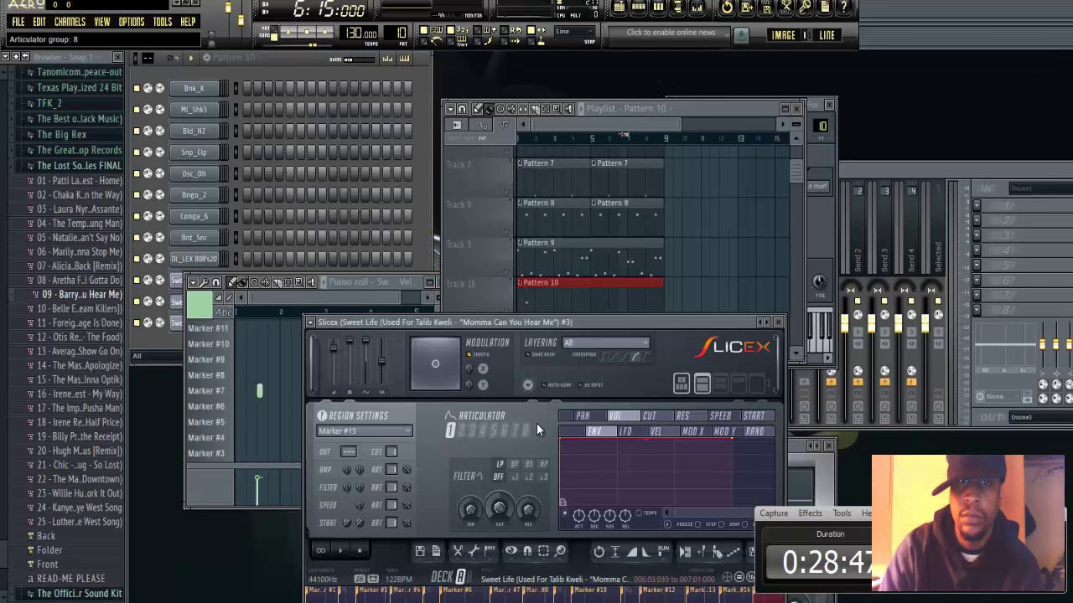
pyautogui.moveTo(599, 322); pyautogui.dragTo(609, 173)
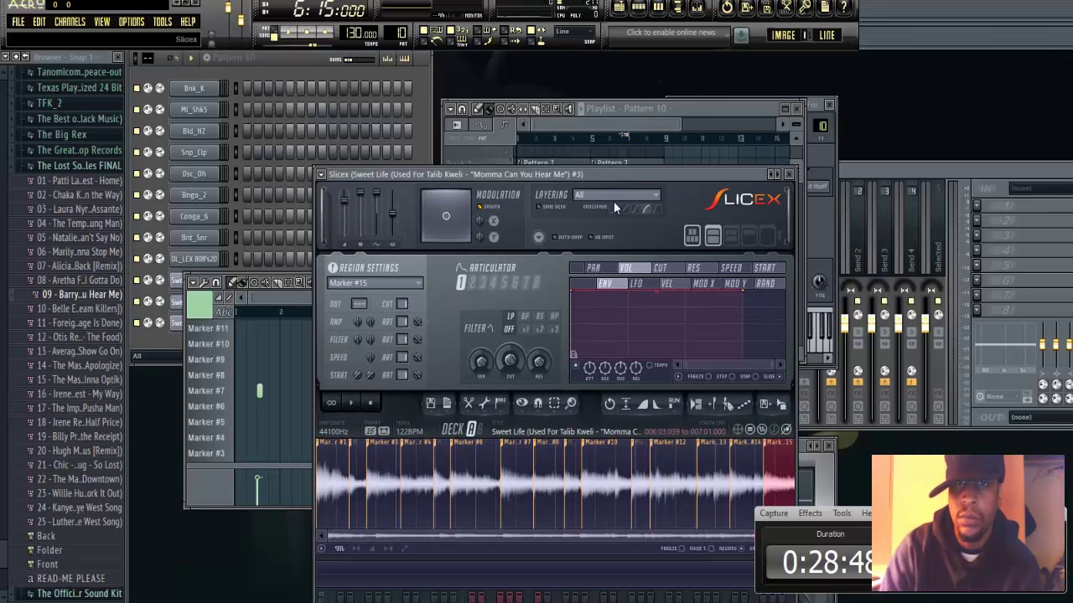
pyautogui.click(741, 288)
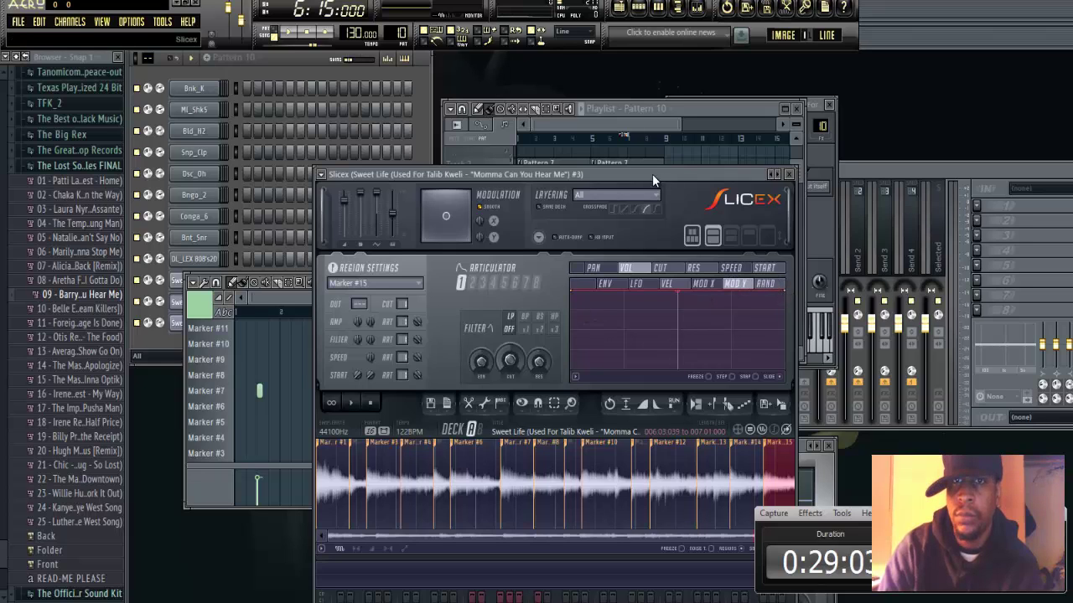
pyautogui.moveTo(651, 174); pyautogui.dragTo(654, 79)
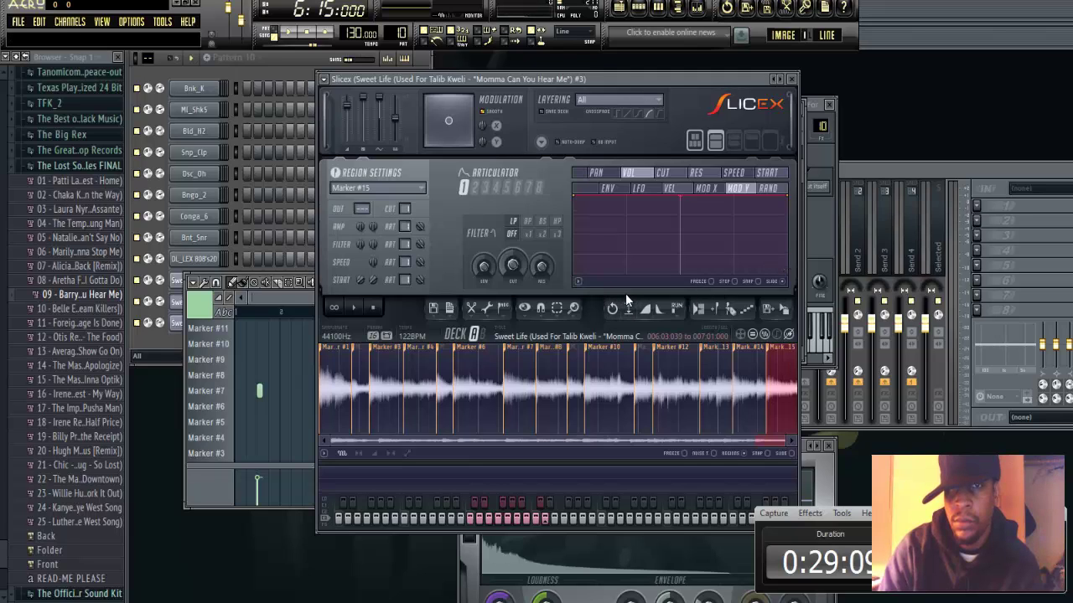
pyautogui.click(583, 283)
pyautogui.click(605, 279)
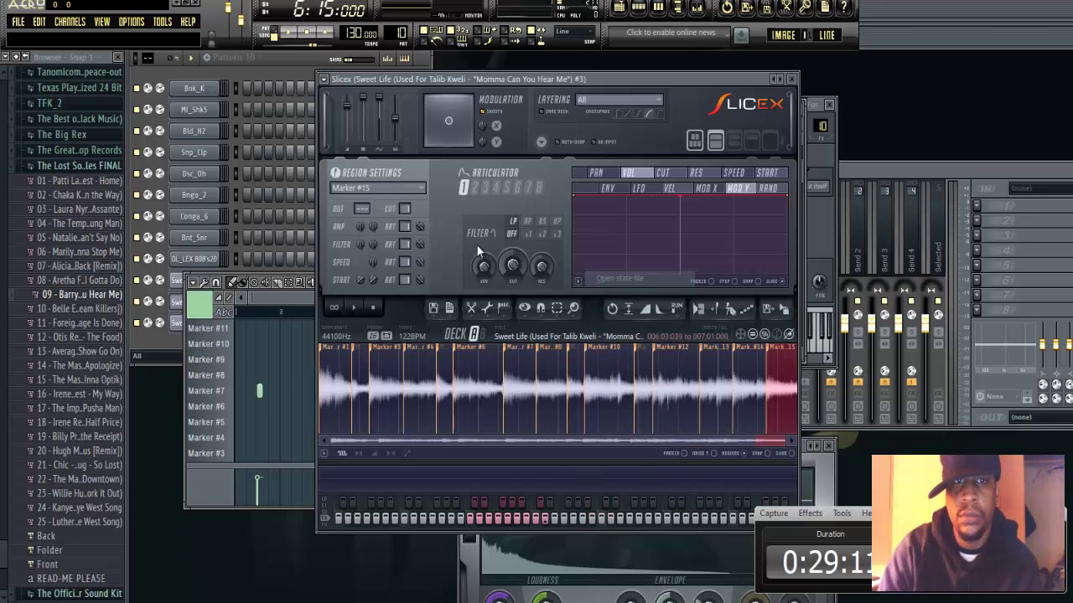
pyautogui.moveTo(711, 210); pyautogui.dragTo(716, 188)
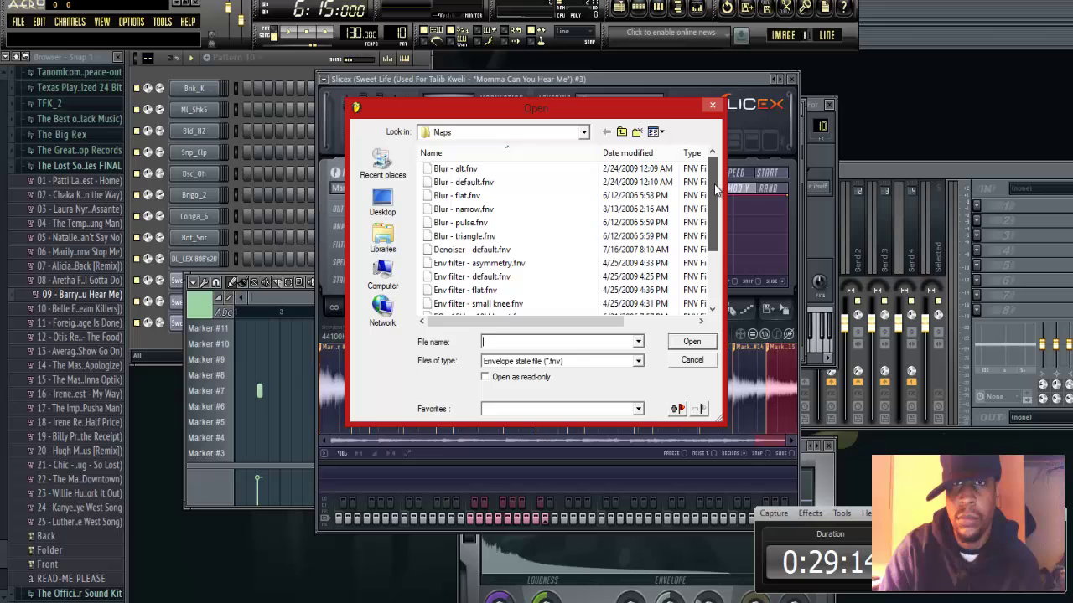
pyautogui.click(711, 106)
pyautogui.rightClick(581, 272)
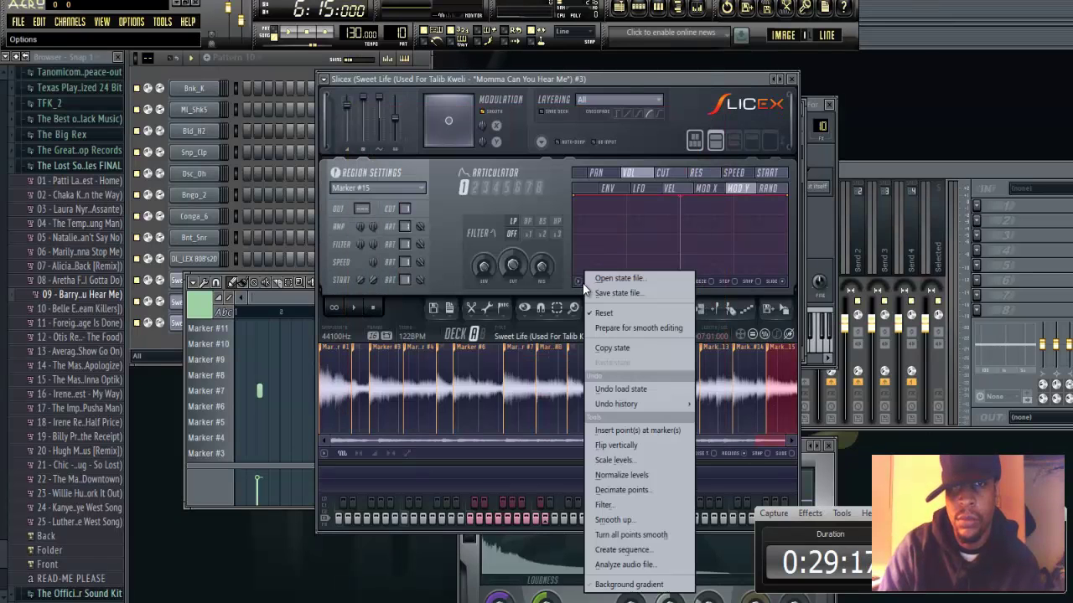
pyautogui.click(609, 280)
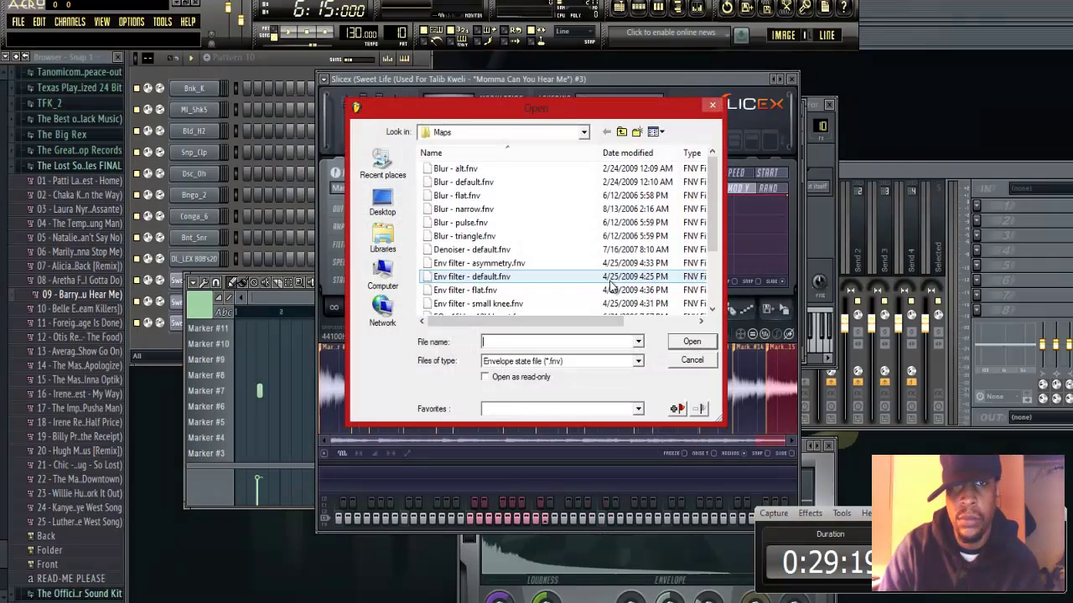
pyautogui.click(710, 108)
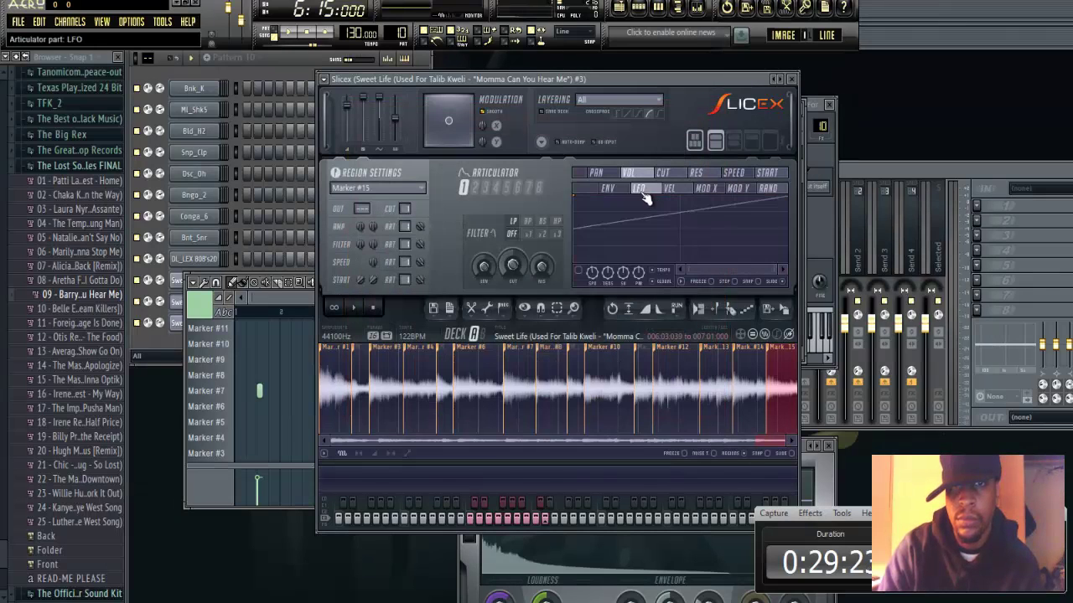
# - Shorten the volume envelope in the third Sweet Life Slicex by moving its end point to about 0.313, and close the plugin
pyautogui.click(614, 194)
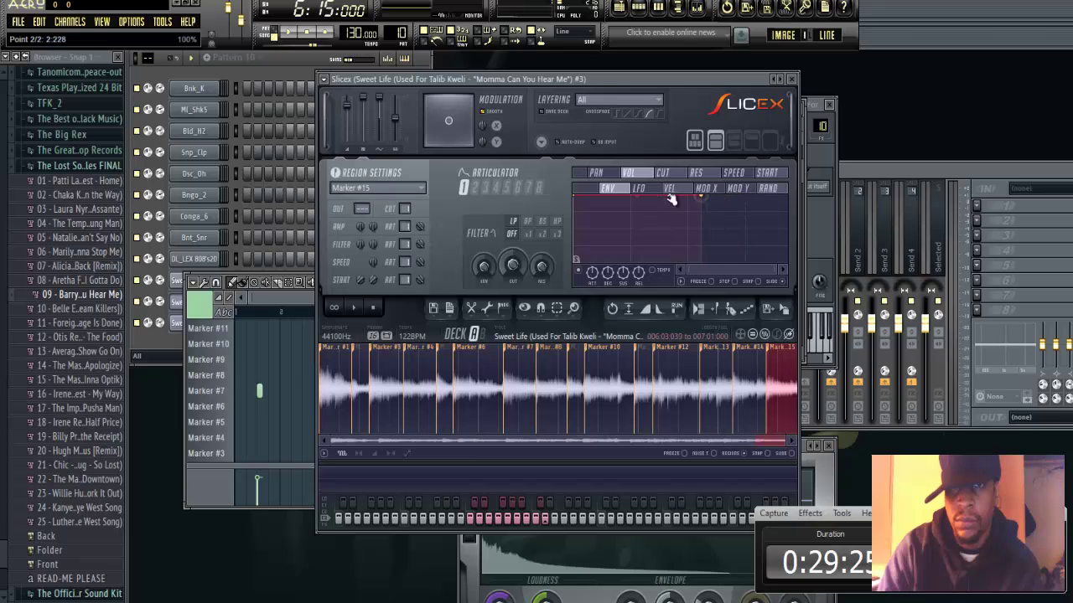
pyautogui.moveTo(670, 199); pyautogui.dragTo(605, 206)
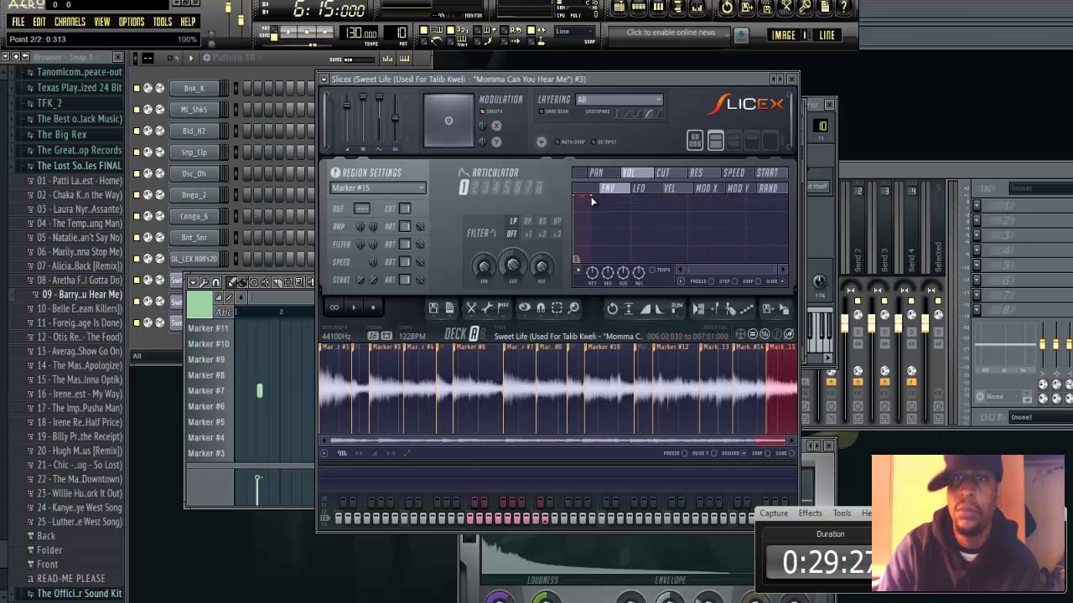
pyautogui.click(794, 79)
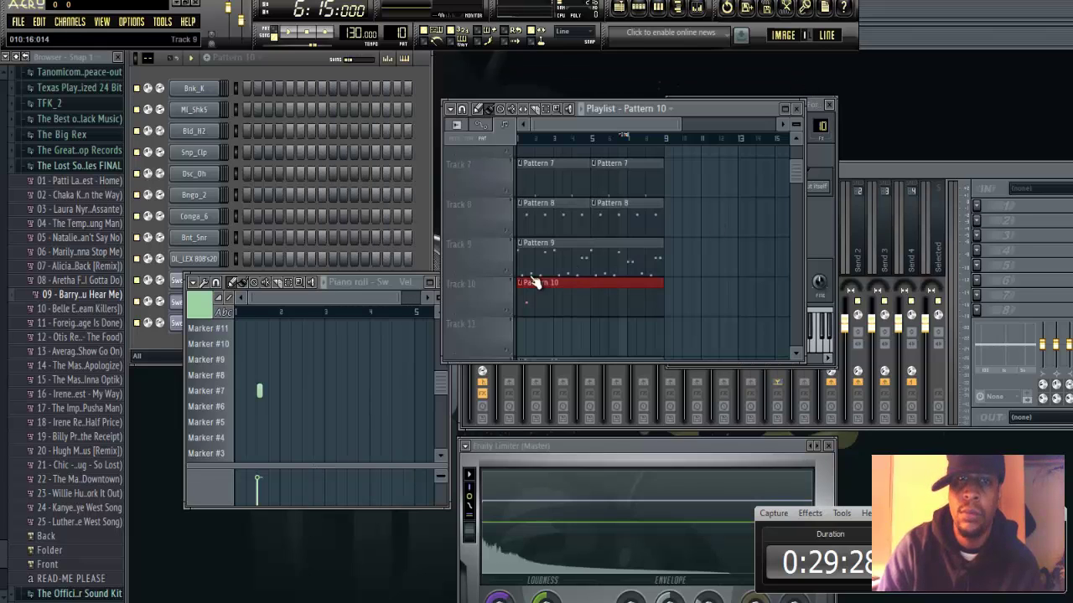
# - Replace the Marker #7 note in bar 1 with a two-step one at step 7, auditioning the pattern
pyautogui.click(430, 282)
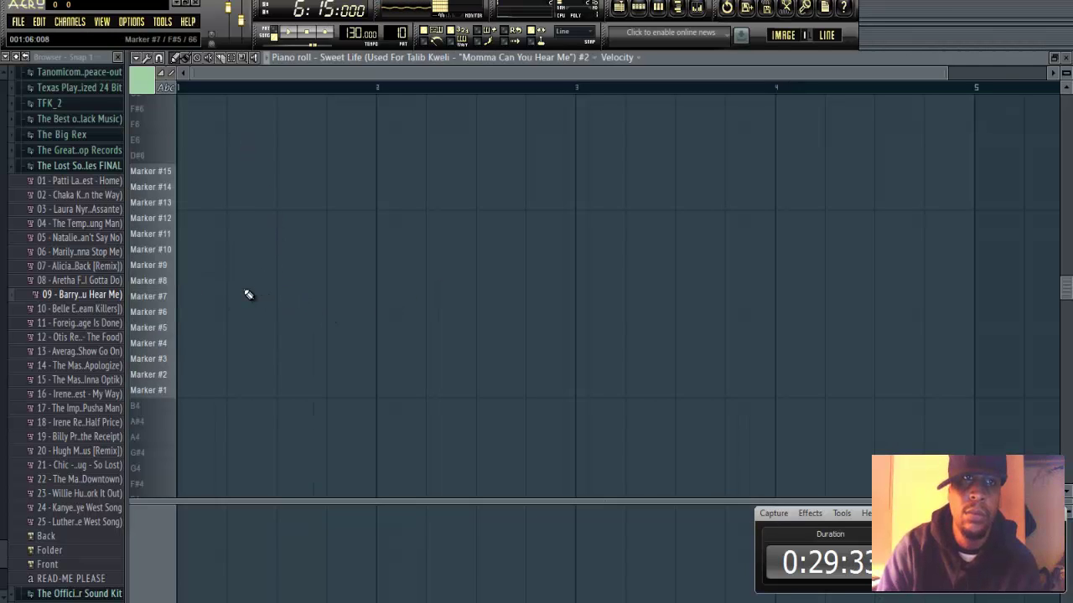
pyautogui.click(290, 34)
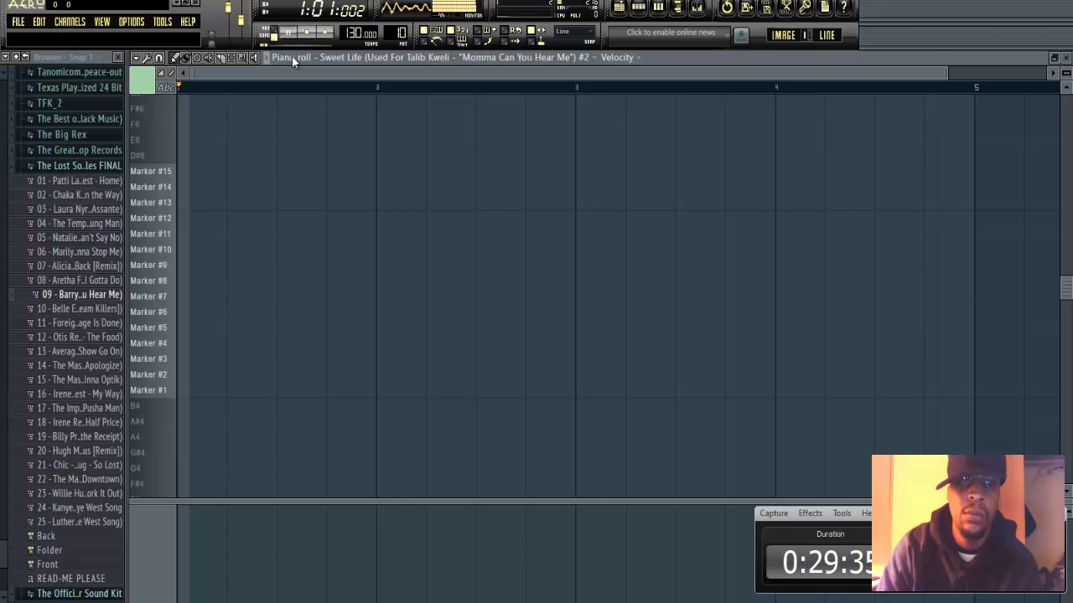
pyautogui.click(255, 297)
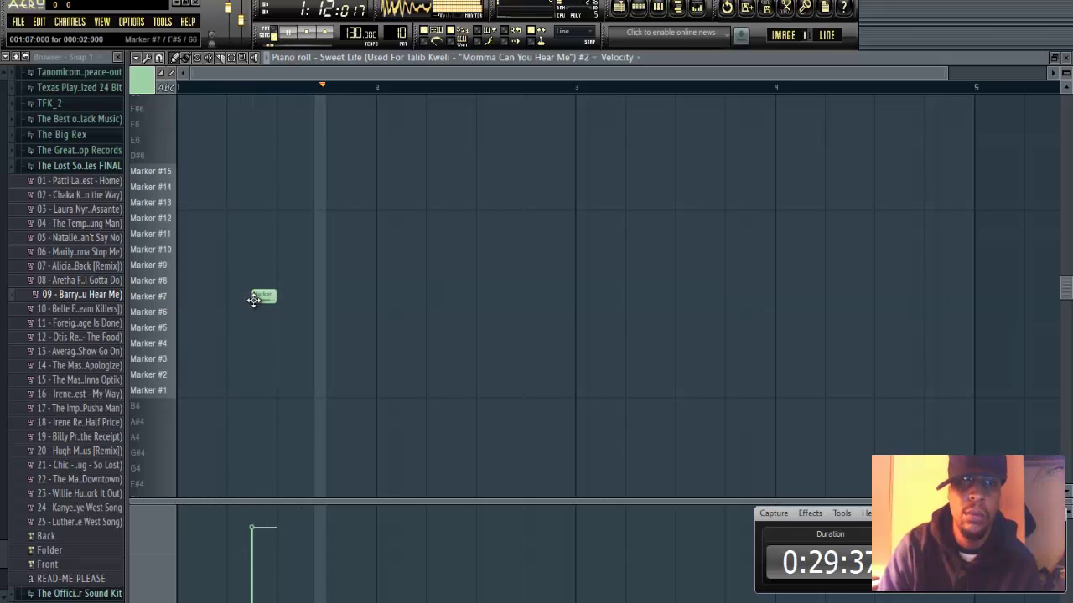
pyautogui.press('space')
# - Add a two-step Marker #7 note in bar 3 and shift it to step 7, auditioning the pattern
pyautogui.press('space')
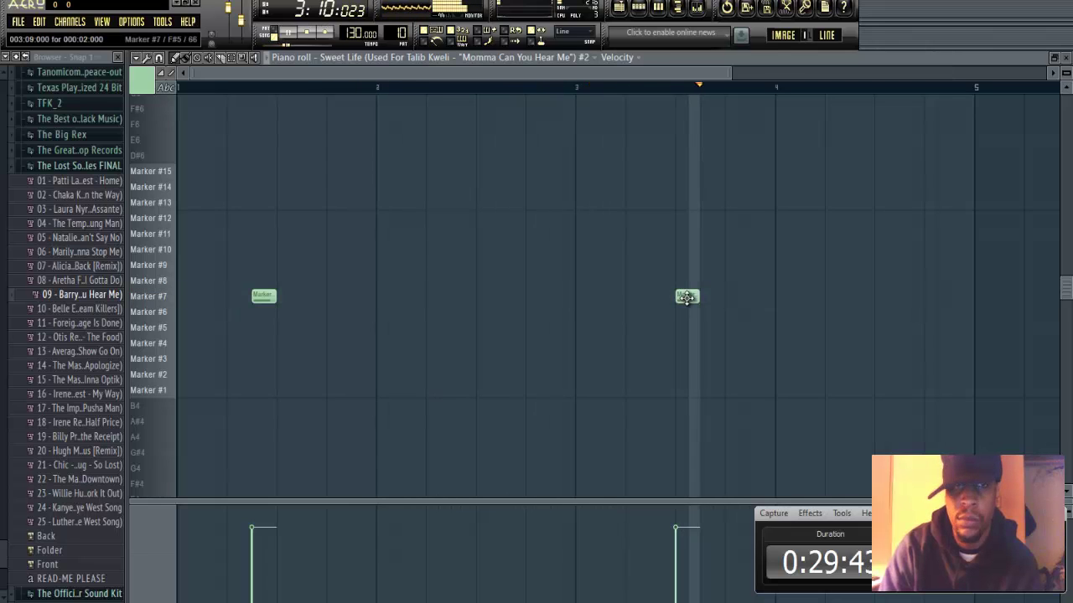
pyautogui.press('space')
pyautogui.click(660, 302)
pyautogui.press('space')
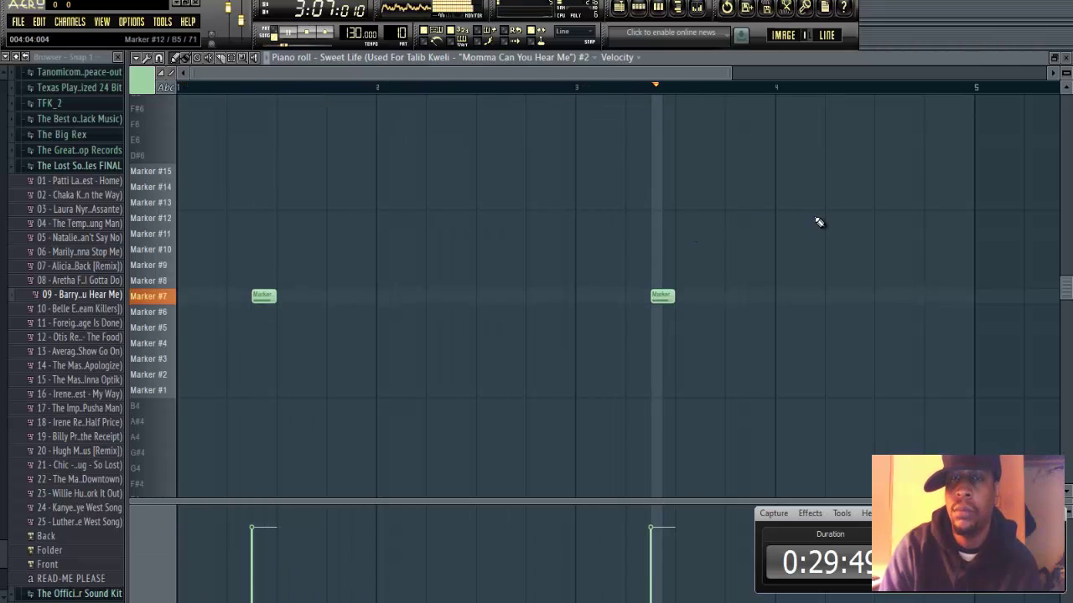
# - Add a two-step note at step 11 of bar 4, settle it on Marker #11, and audition the pattern
pyautogui.click(903, 217)
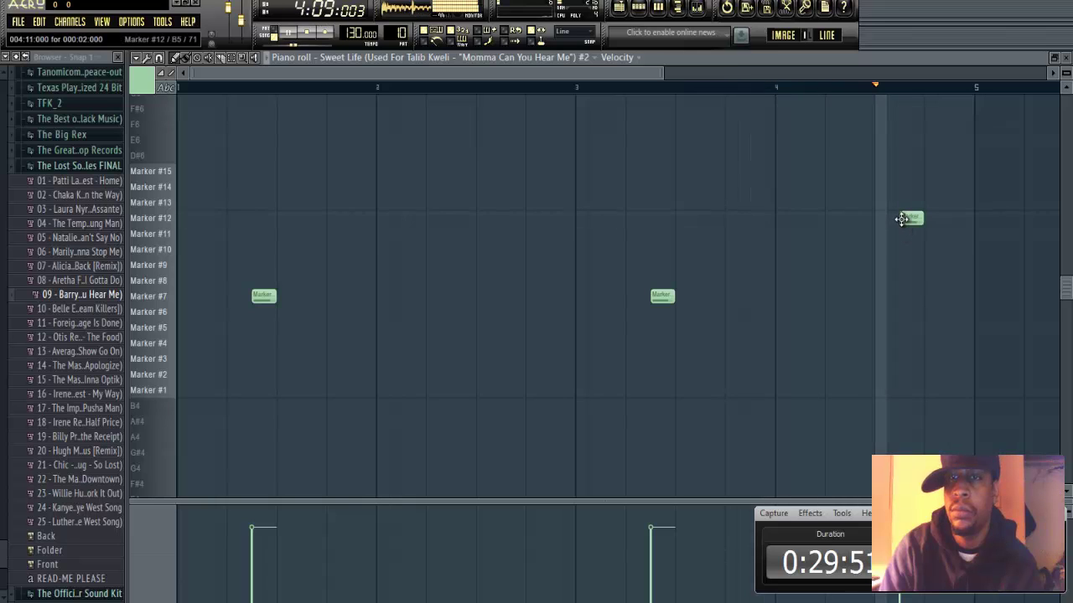
pyautogui.press('space')
pyautogui.moveTo(903, 217); pyautogui.dragTo(905, 234)
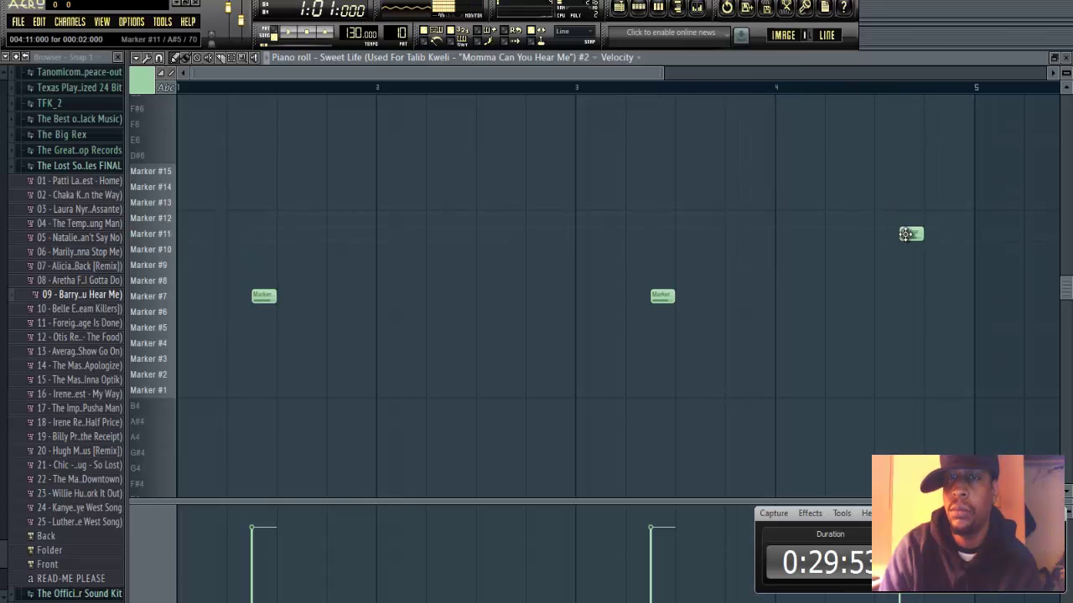
pyautogui.press('space')
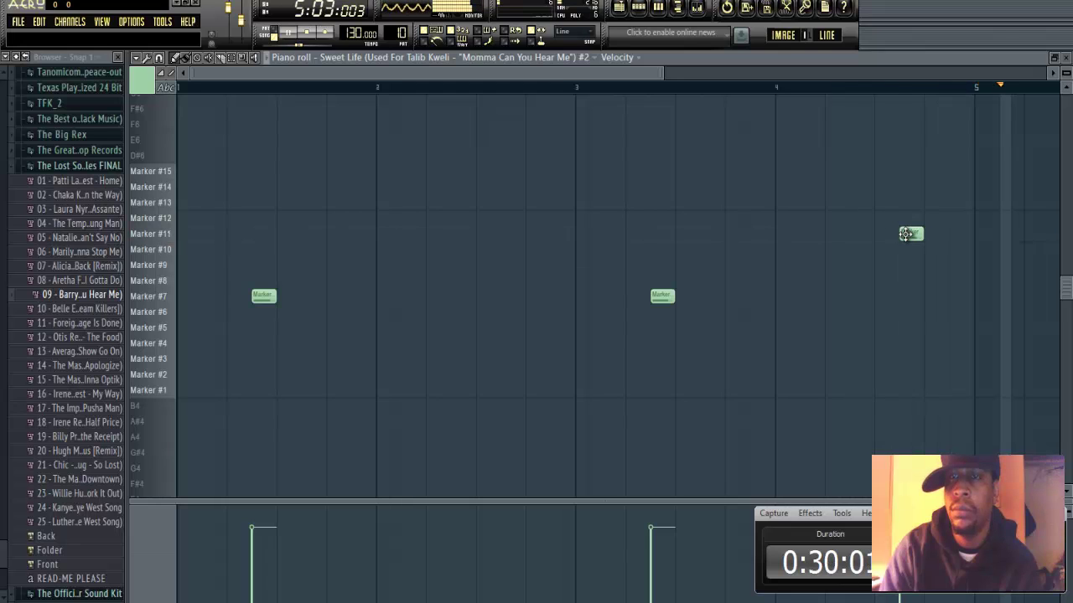
pyautogui.click(1054, 59)
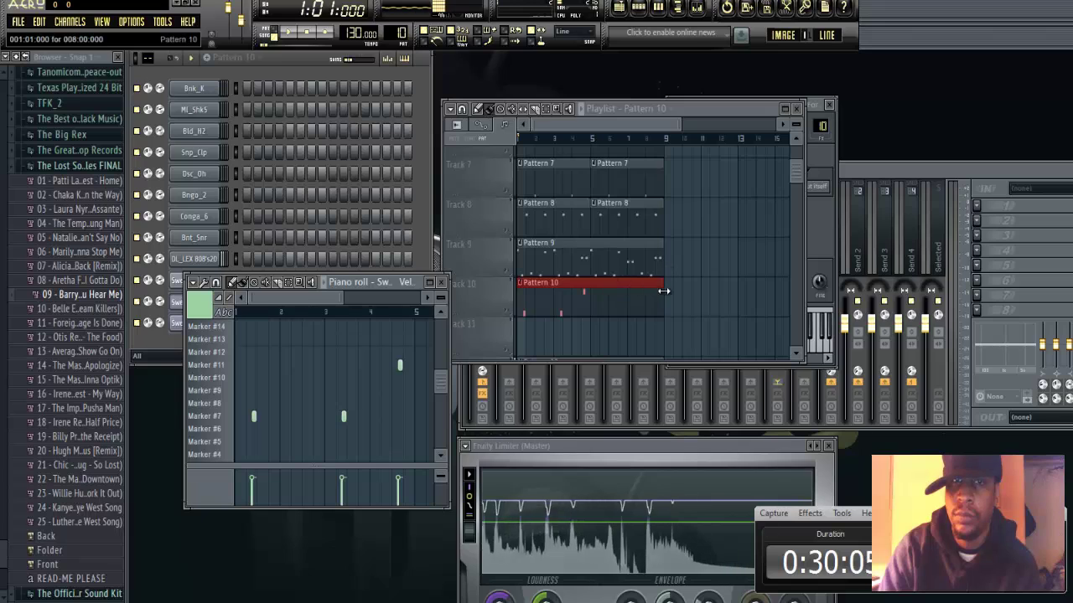
# - Try Pattern 10 as two four-bar clips over eight bars, audition the song, and return to a single eight-bar clip
pyautogui.moveTo(624, 291)
pyautogui.mouseDown()
pyautogui.moveTo(576, 292)
pyautogui.moveTo(620, 291)
pyautogui.mouseUp()
pyautogui.press('space')
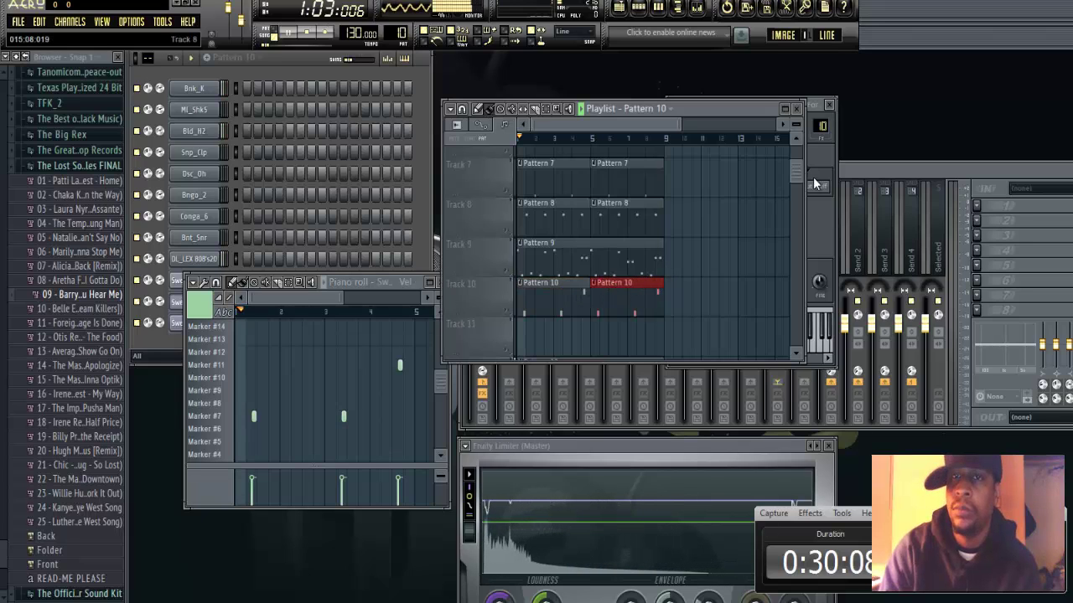
pyautogui.click(784, 108)
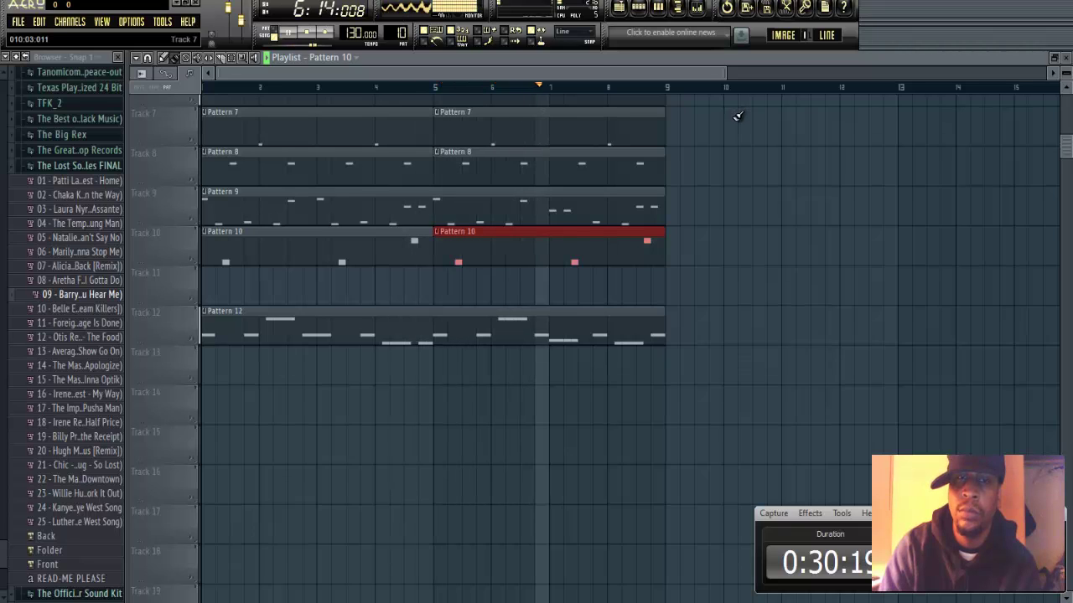
pyautogui.rightClick(572, 238)
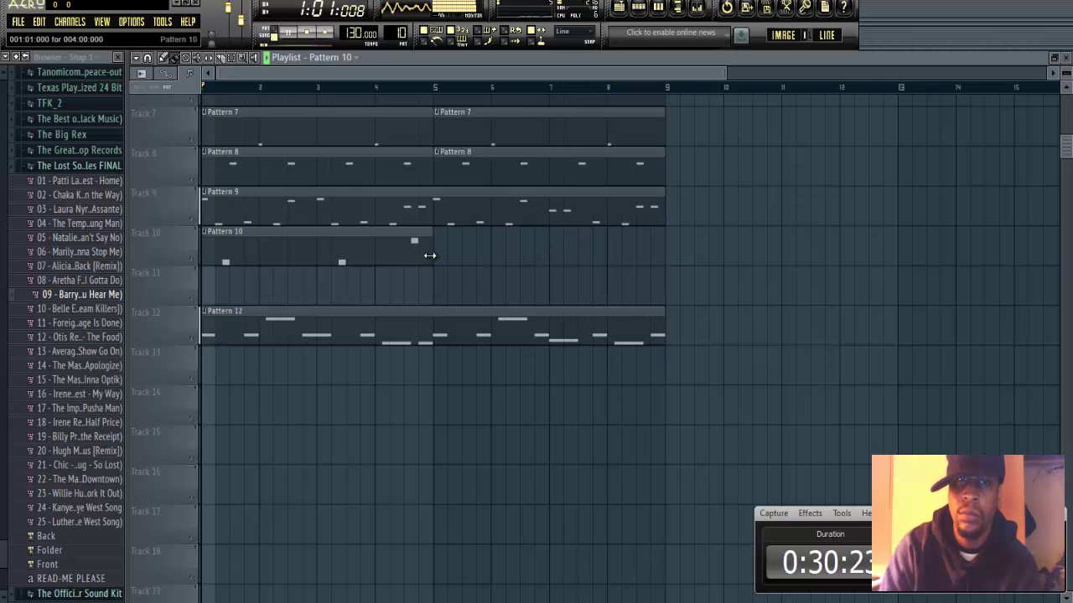
pyautogui.moveTo(431, 254); pyautogui.dragTo(665, 247)
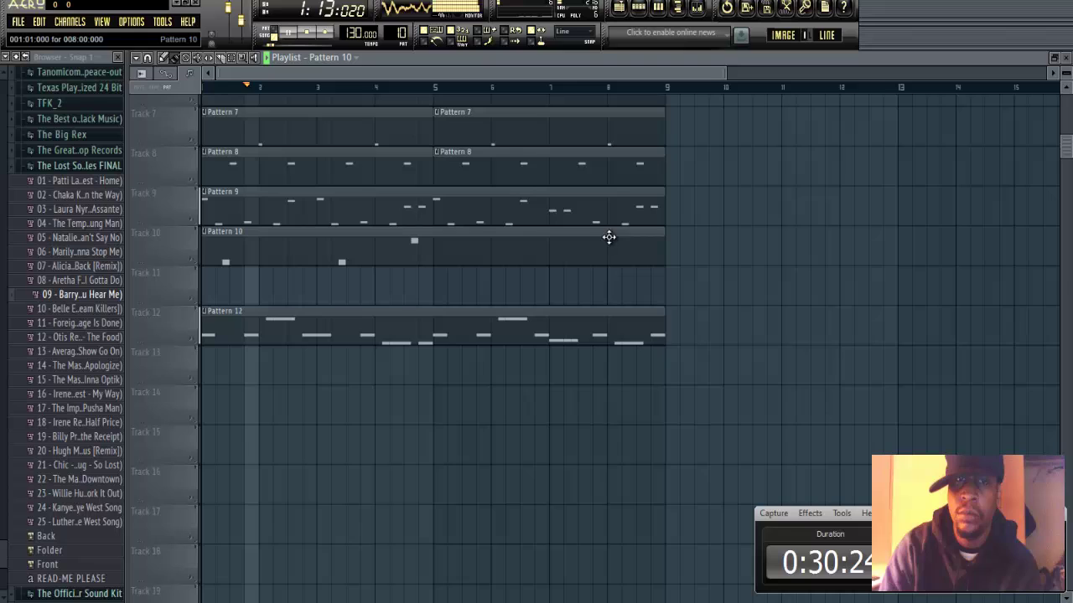
# - Remove Pattern 10's bar 3 Marker #7 note and bar 4 Marker #11 note, and place a two-step Marker #7 note at step 9 of bar 3
pyautogui.doubleClick(503, 234)
pyautogui.click(430, 284)
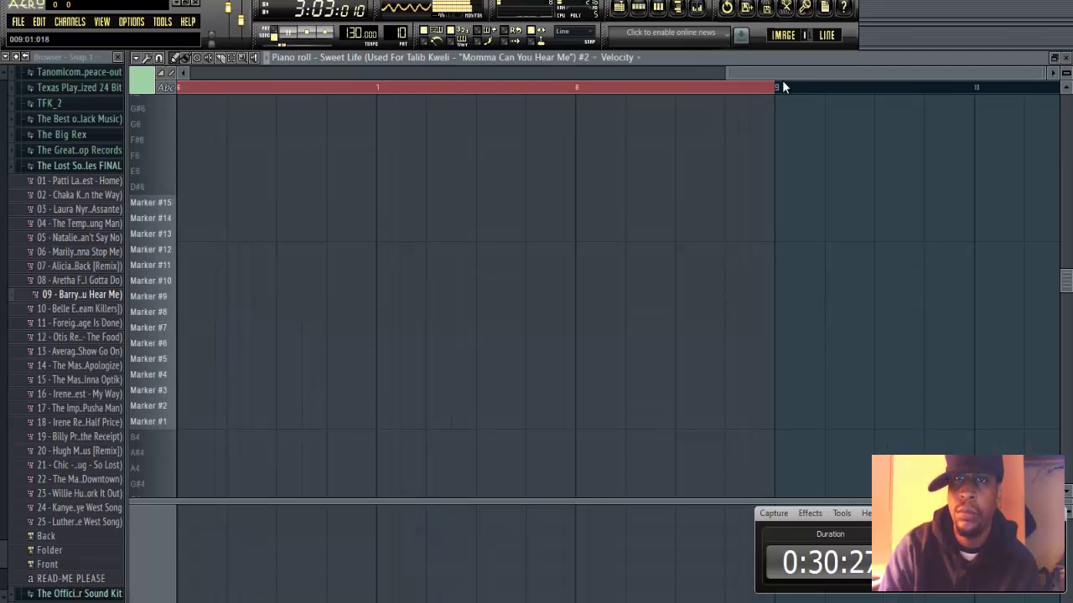
pyautogui.moveTo(725, 74); pyautogui.dragTo(90, 75)
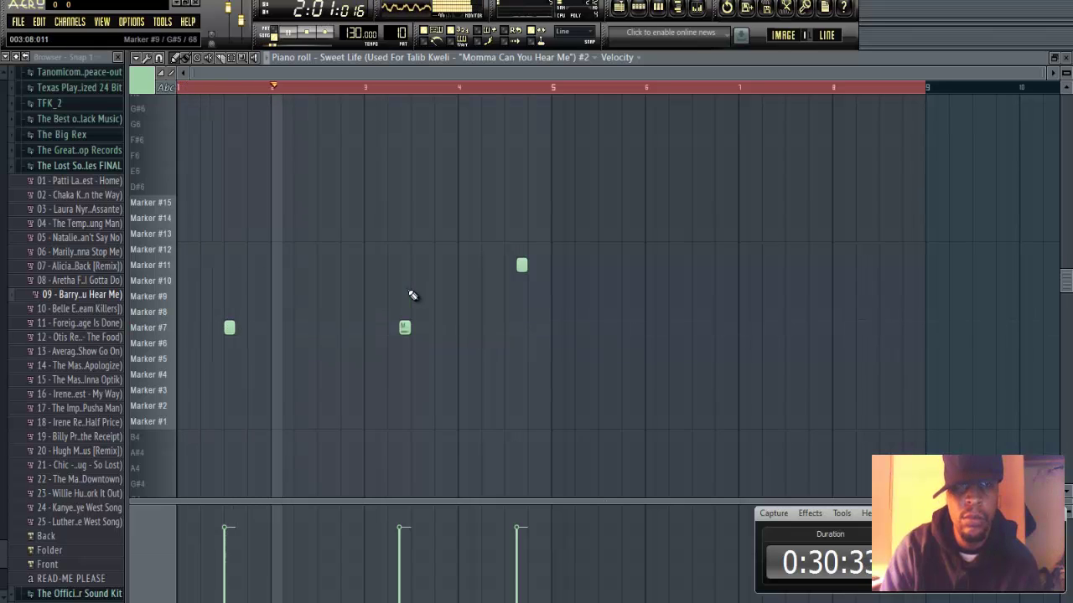
pyautogui.press('space')
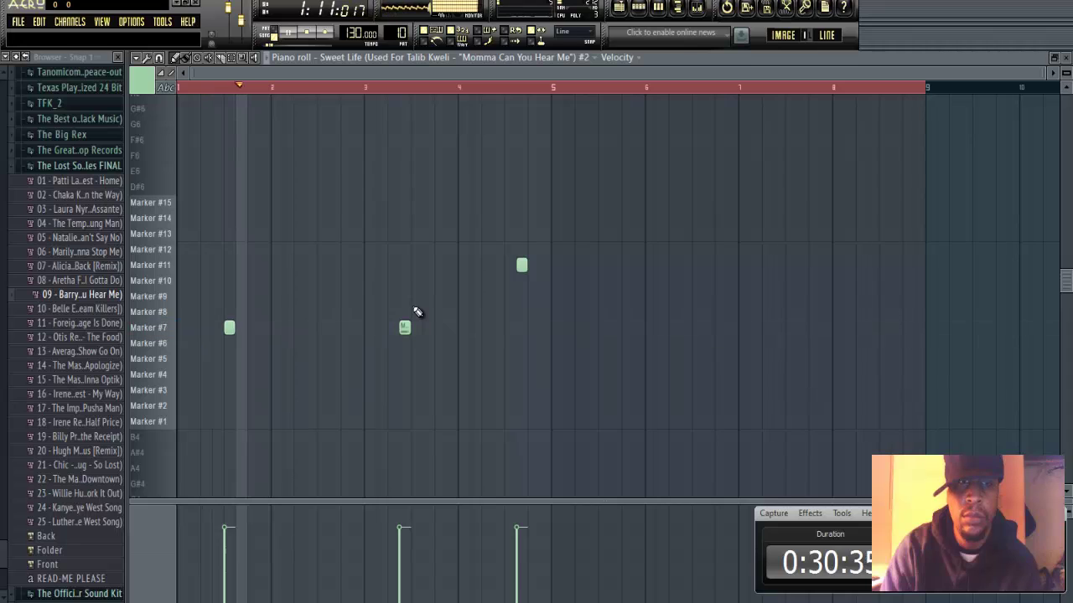
pyautogui.rightClick(404, 328)
pyautogui.press('space')
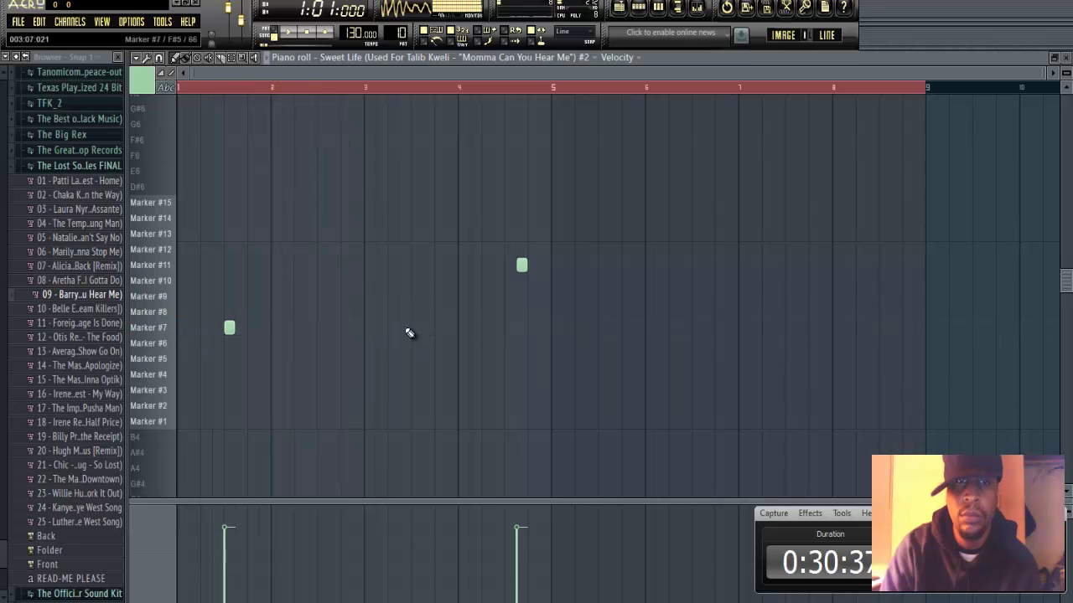
pyautogui.rightClick(522, 266)
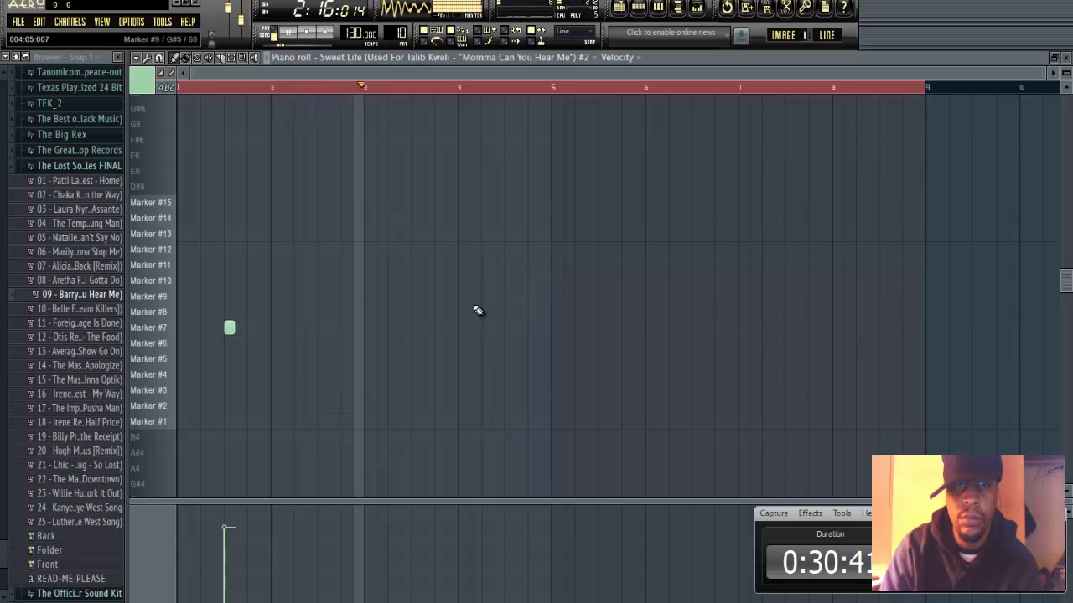
pyautogui.click(415, 327)
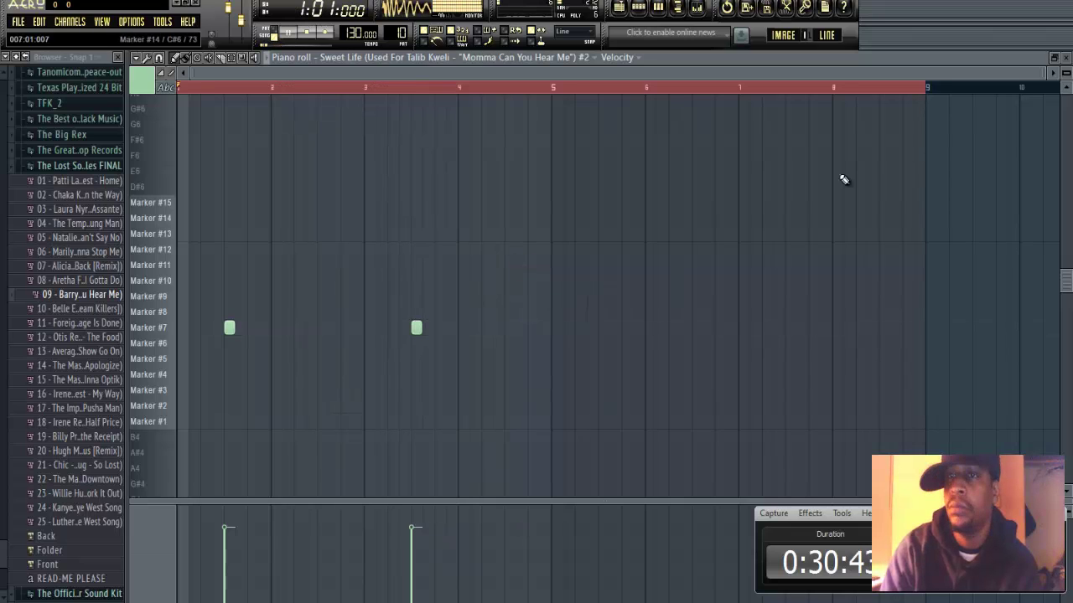
# - Check the channel settings of the first Sweet Life sample and the notes of Sweet Life #2
pyautogui.click(1053, 57)
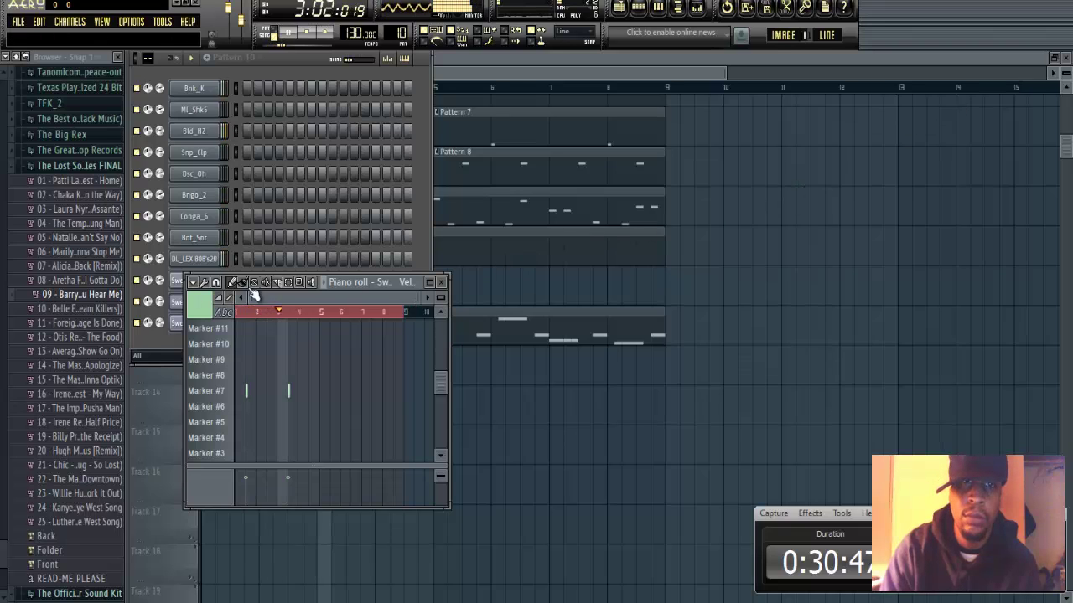
pyautogui.click(176, 285)
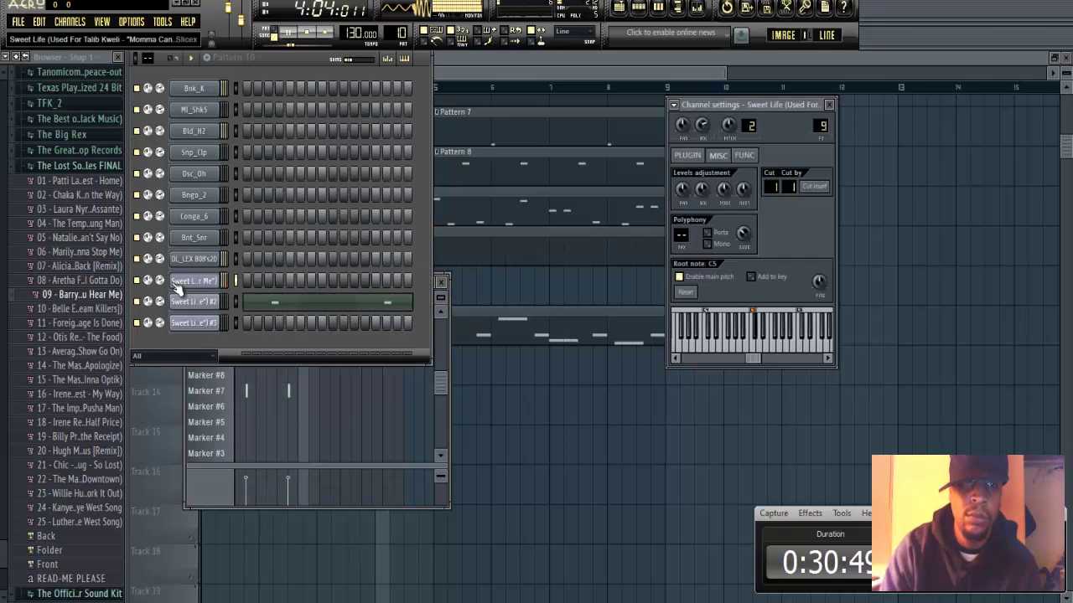
pyautogui.rightClick(194, 283)
pyautogui.rightClick(182, 305)
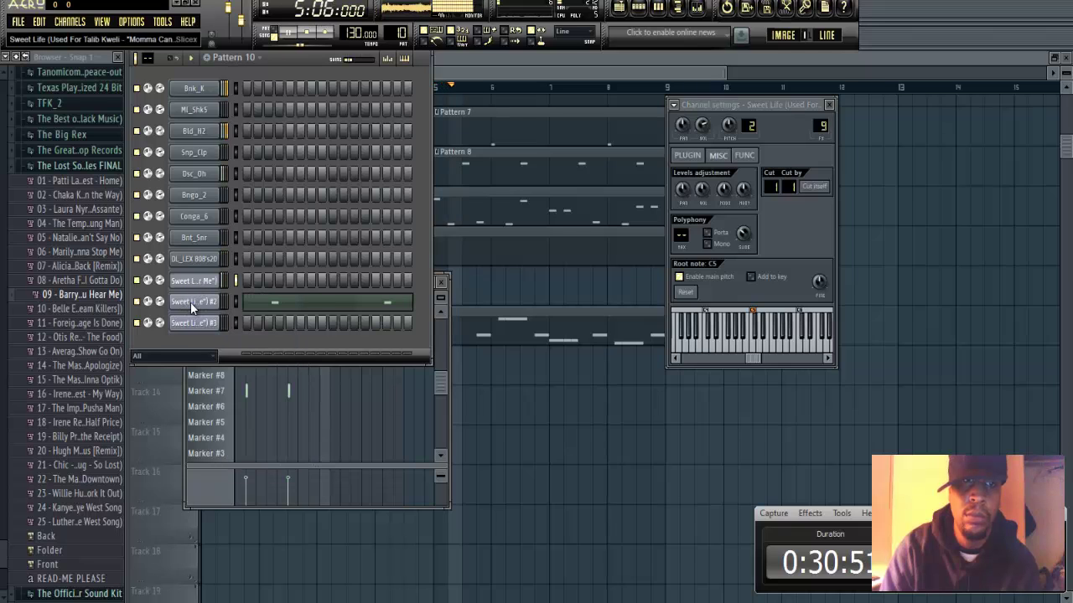
pyautogui.rightClick(192, 304)
pyautogui.click(234, 303)
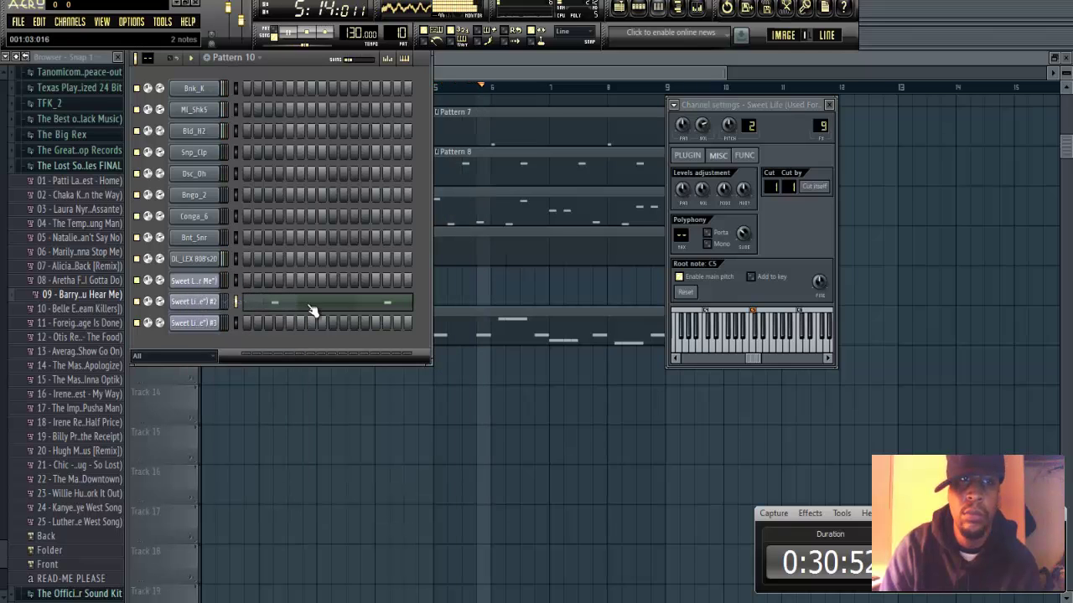
pyautogui.rightClick(197, 302)
pyautogui.click(245, 302)
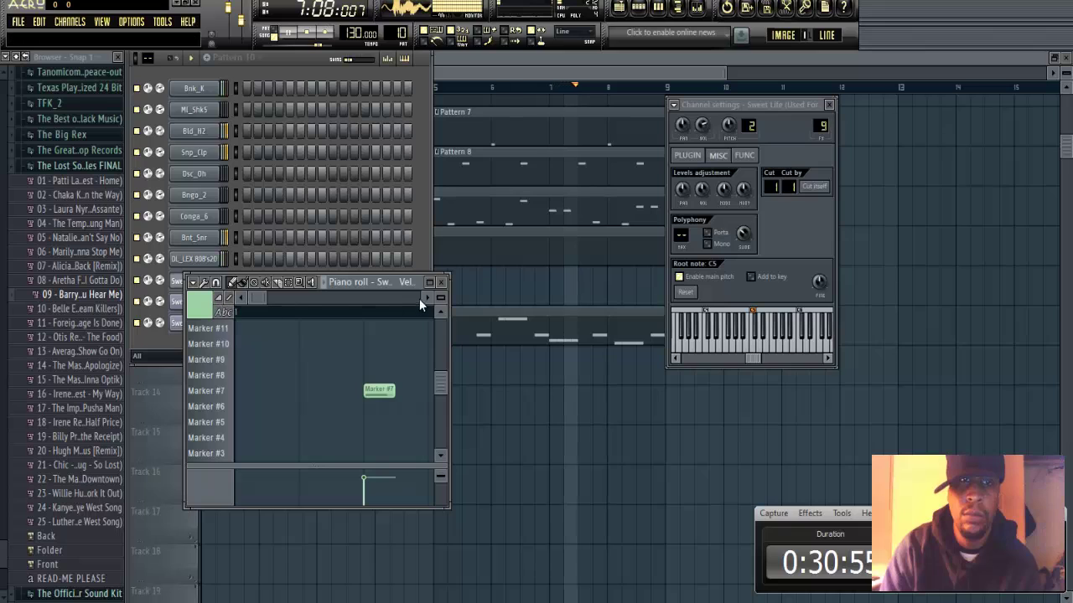
pyautogui.click(447, 282)
# - Inspect the Sweet Life #2 channel's cut settings and Slicex slices, and return to the playlist
pyautogui.click(201, 303)
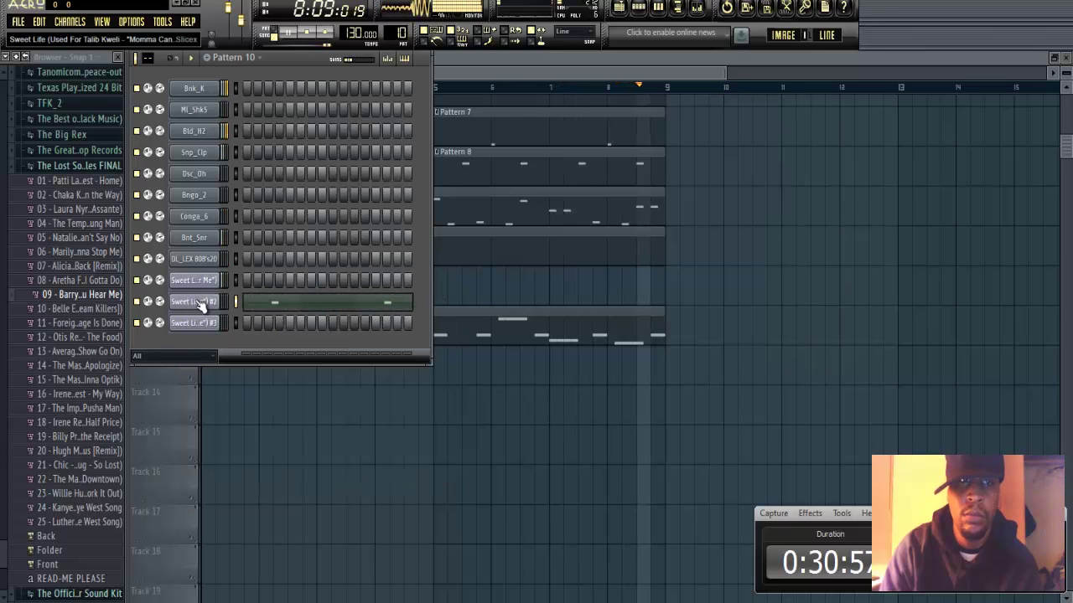
pyautogui.click(201, 304)
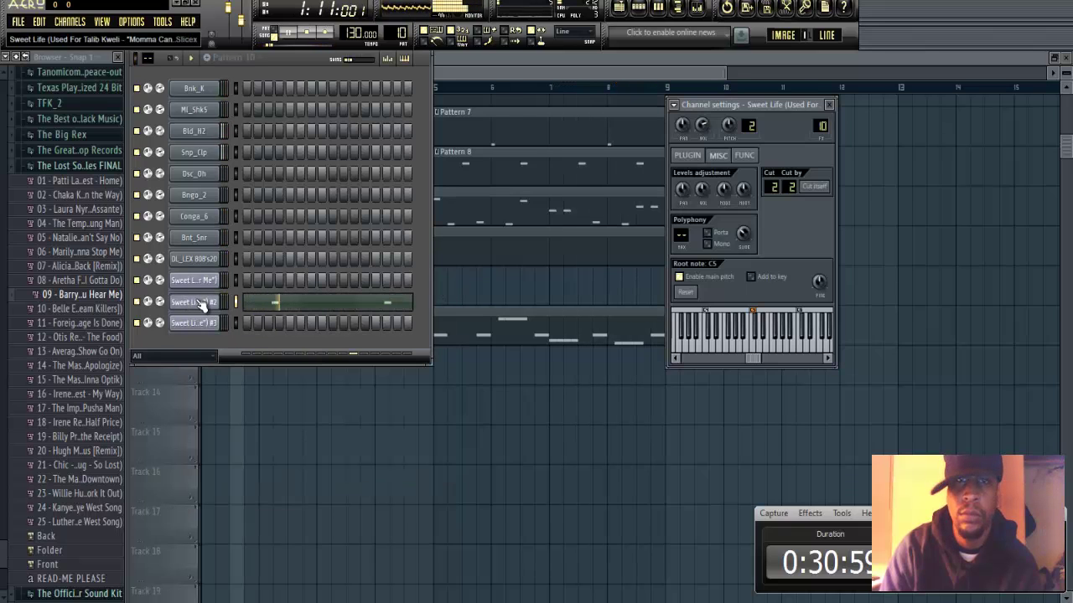
pyautogui.click(692, 157)
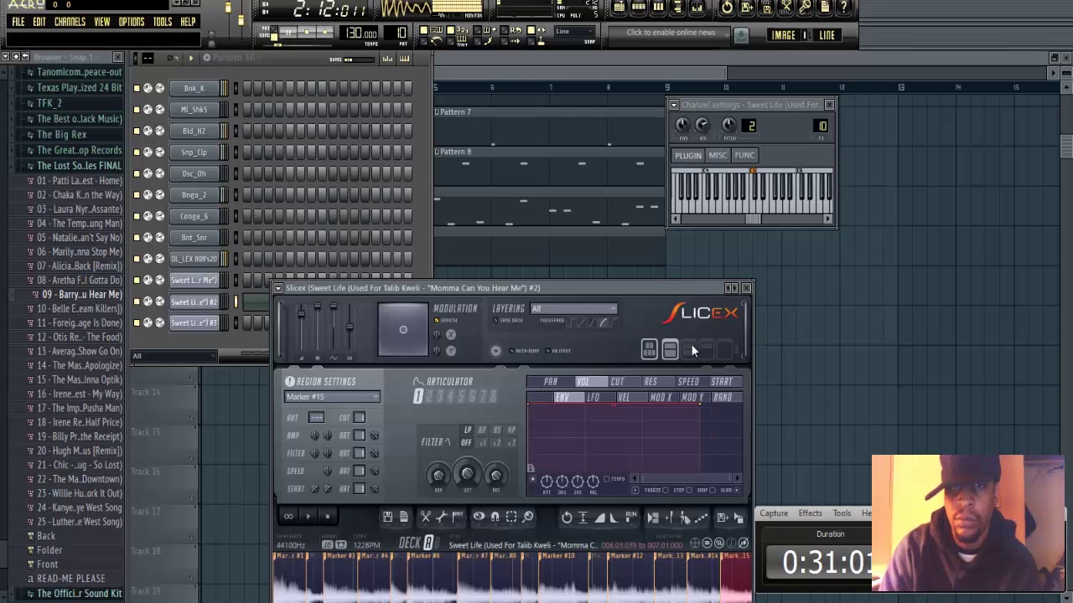
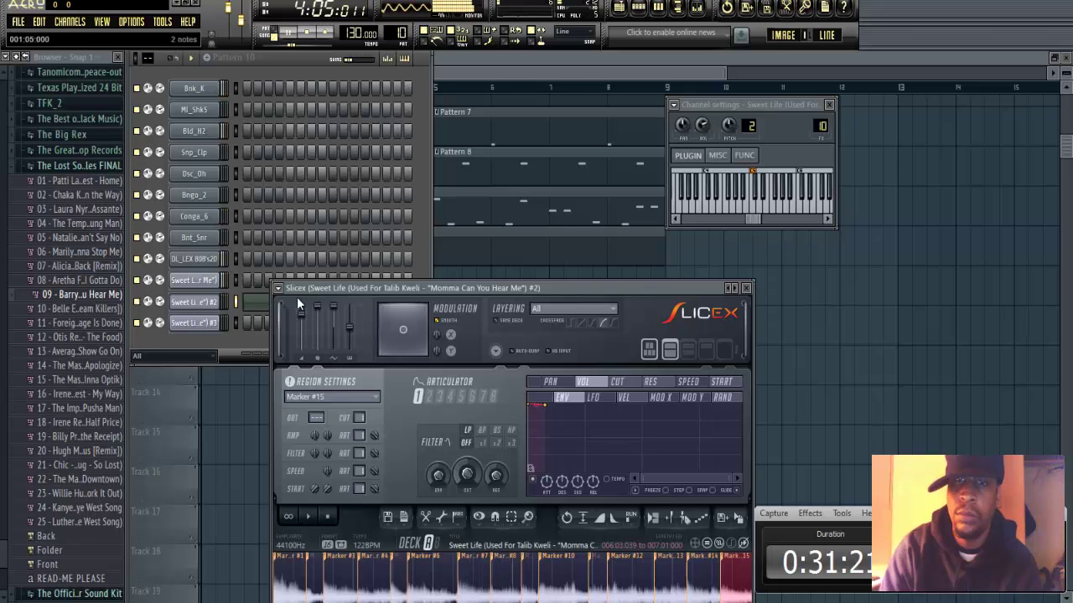
pyautogui.click(750, 287)
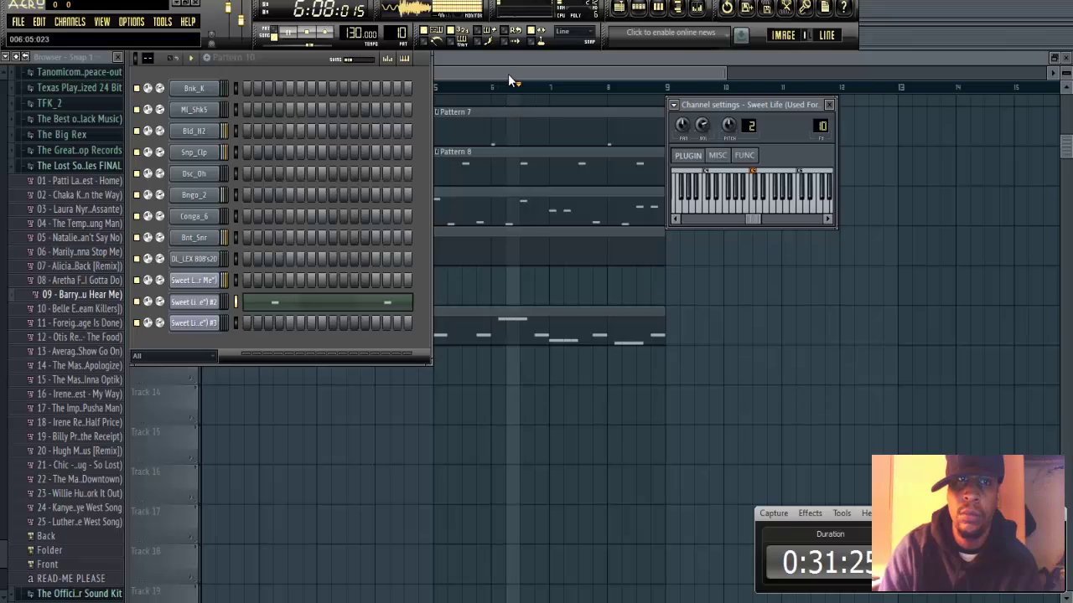
pyautogui.moveTo(507, 73); pyautogui.dragTo(487, 73)
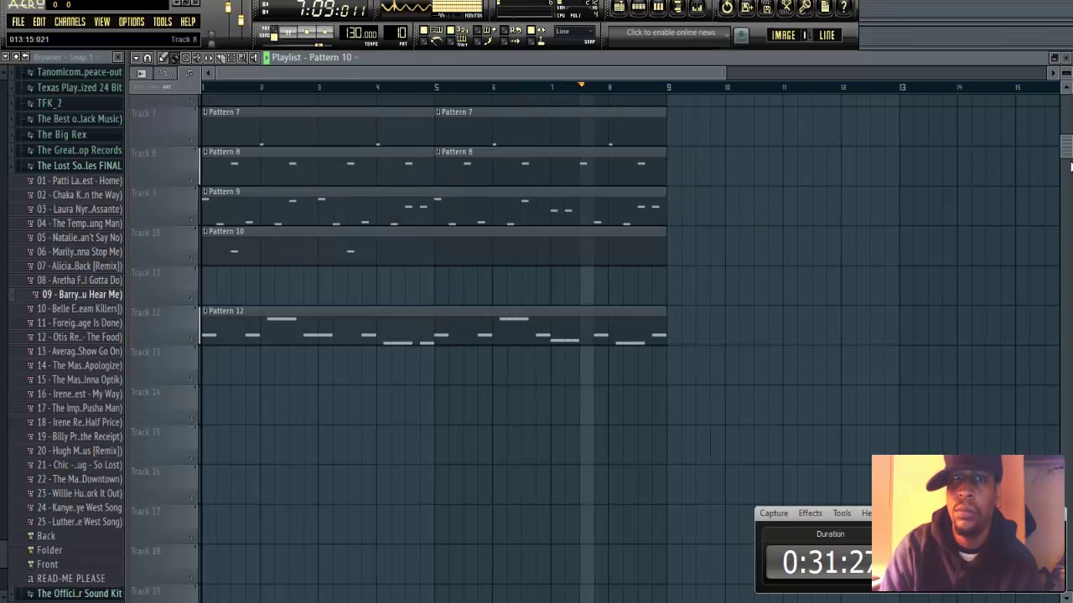
# - Delete the Marker #7 note at step 9 of bar 1 in Pattern 10 and restart playback
pyautogui.doubleClick(415, 243)
pyautogui.click(438, 284)
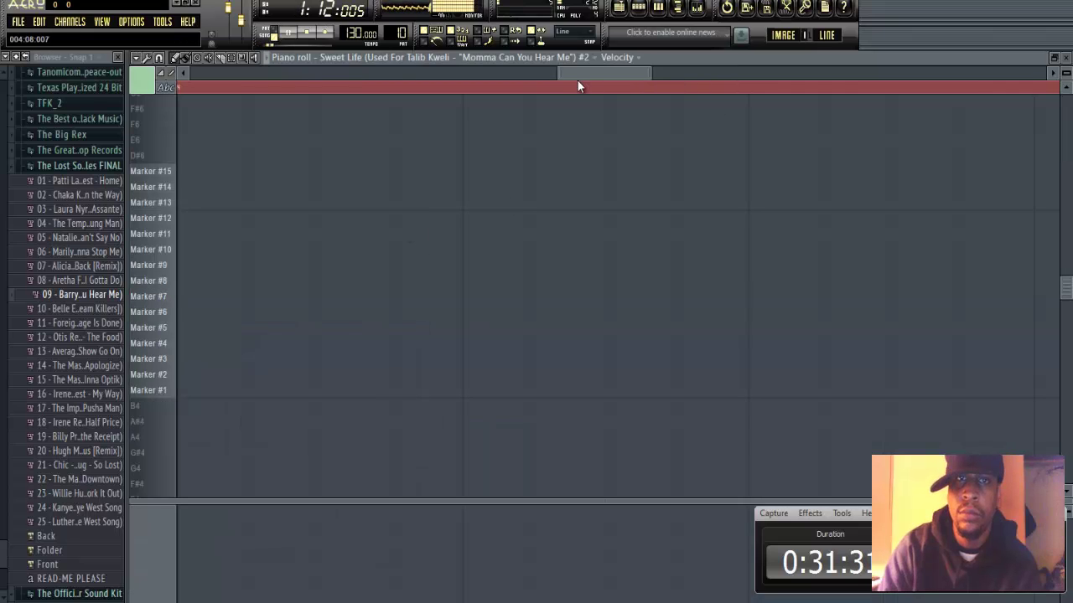
pyautogui.moveTo(556, 76); pyautogui.dragTo(190, 76)
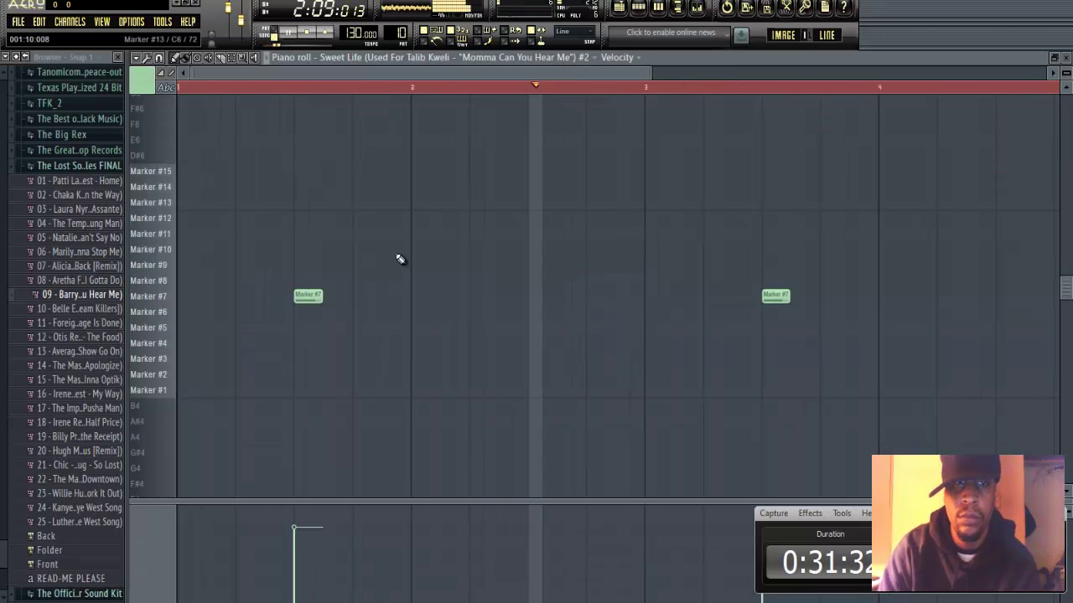
pyautogui.rightClick(315, 298)
pyautogui.press('space')
pyautogui.press('space')
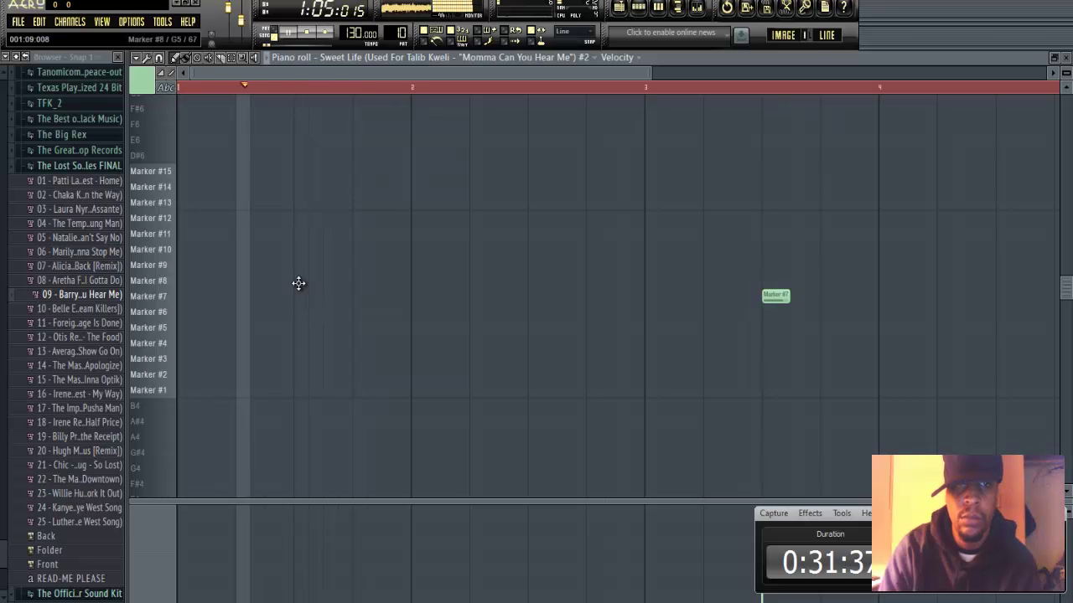
# - Try the Marker #8 and Marker #4 slices at step 9 of bar 1, auditioning the song
pyautogui.click(302, 280)
pyautogui.press('space')
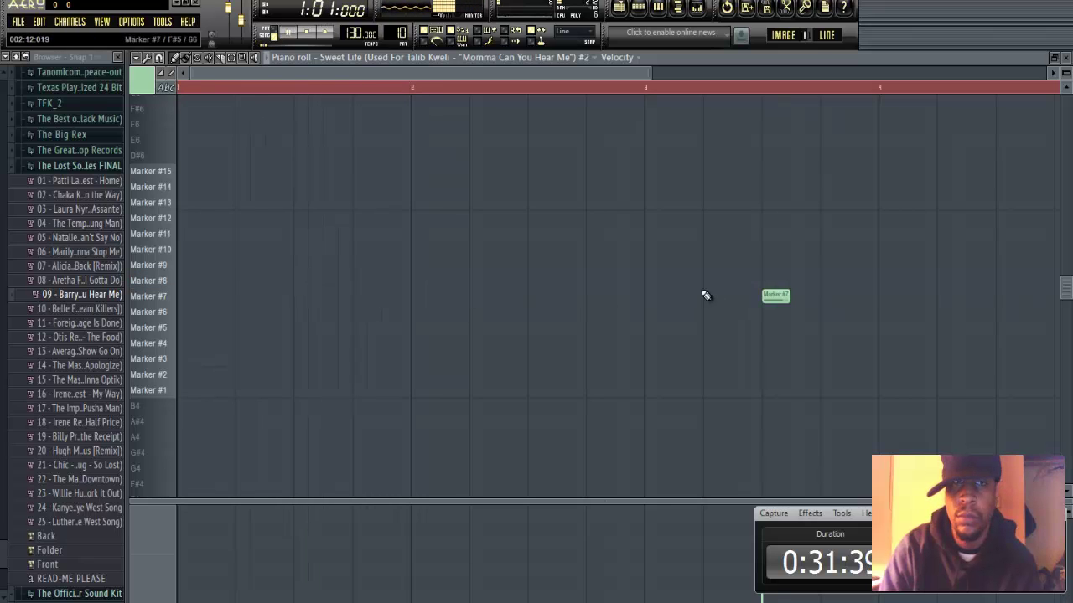
pyautogui.press('space')
pyautogui.press('space')
pyautogui.click(298, 328)
pyautogui.press('space')
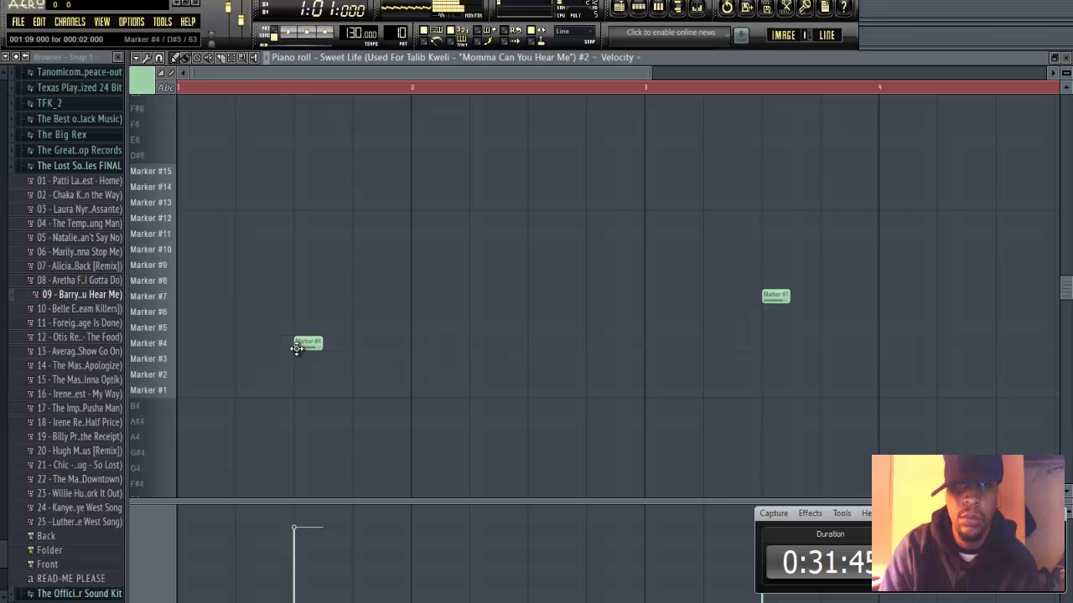
pyautogui.press('space')
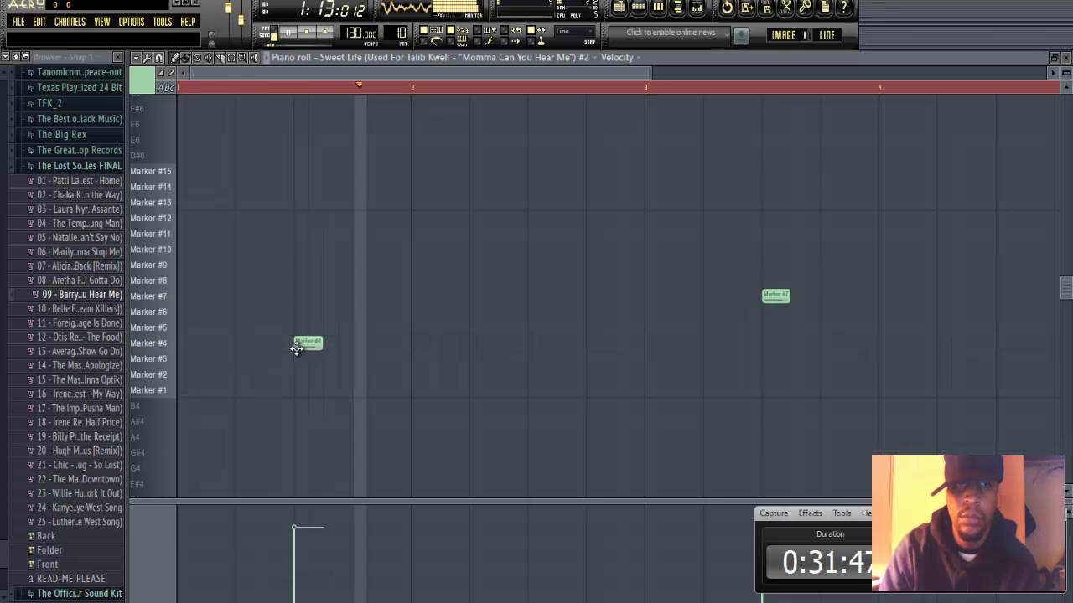
pyautogui.rightClick(296, 349)
# - Place a two-step Marker #3 note at step 9 of bar 1, move it to Marker #2, and audition it
pyautogui.press('space')
pyautogui.press('space')
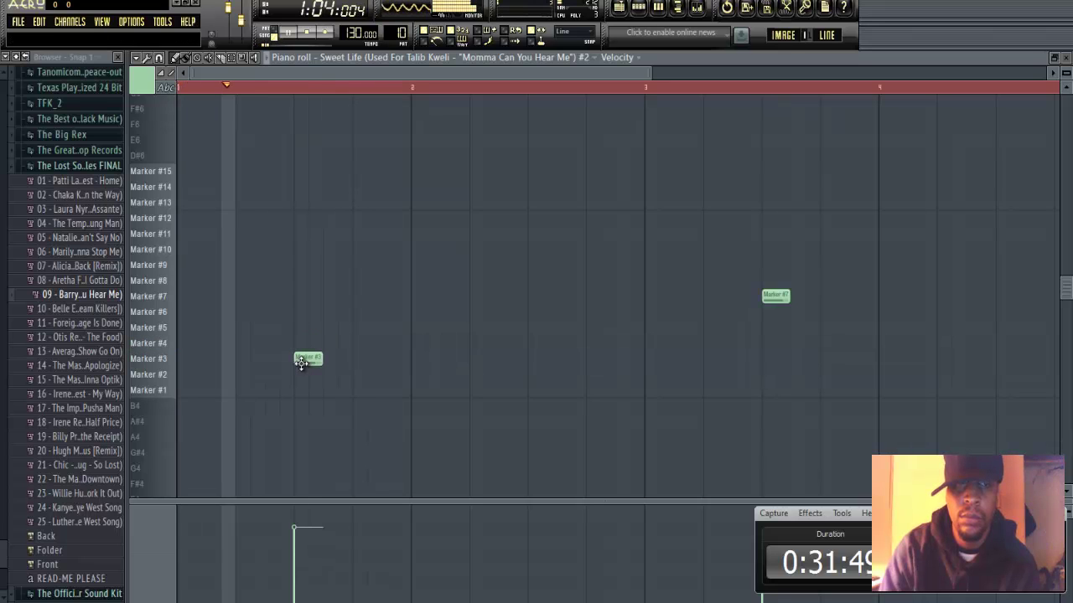
pyautogui.moveTo(300, 362); pyautogui.dragTo(300, 374)
pyautogui.press('space')
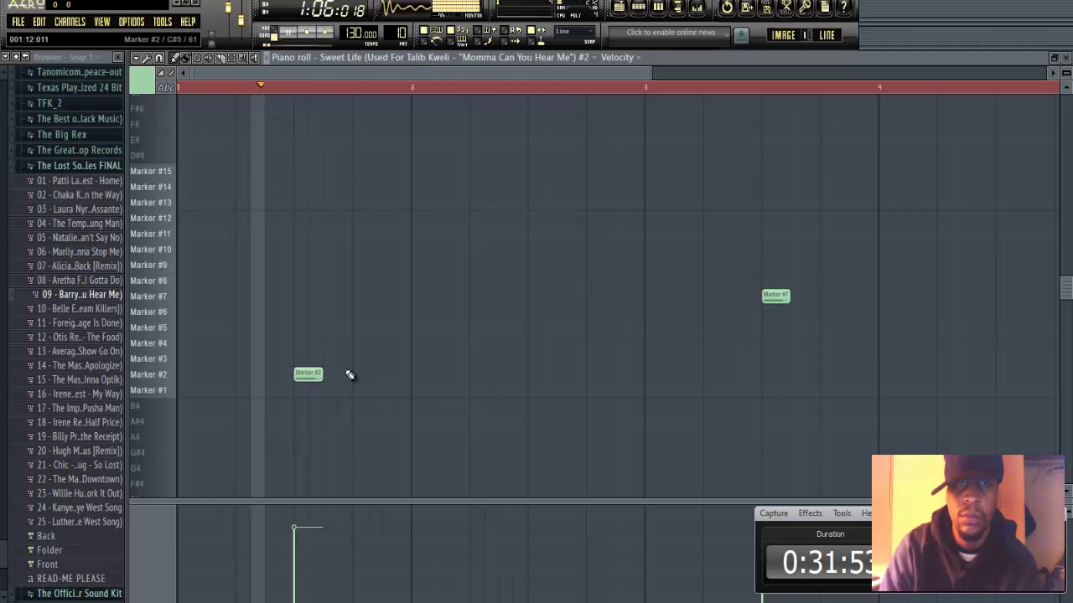
# - Replace the bar 3 Marker #7 note with a two-step Marker #2 note at step 9, and add another at step 9 of bar 5
pyautogui.rightClick(770, 297)
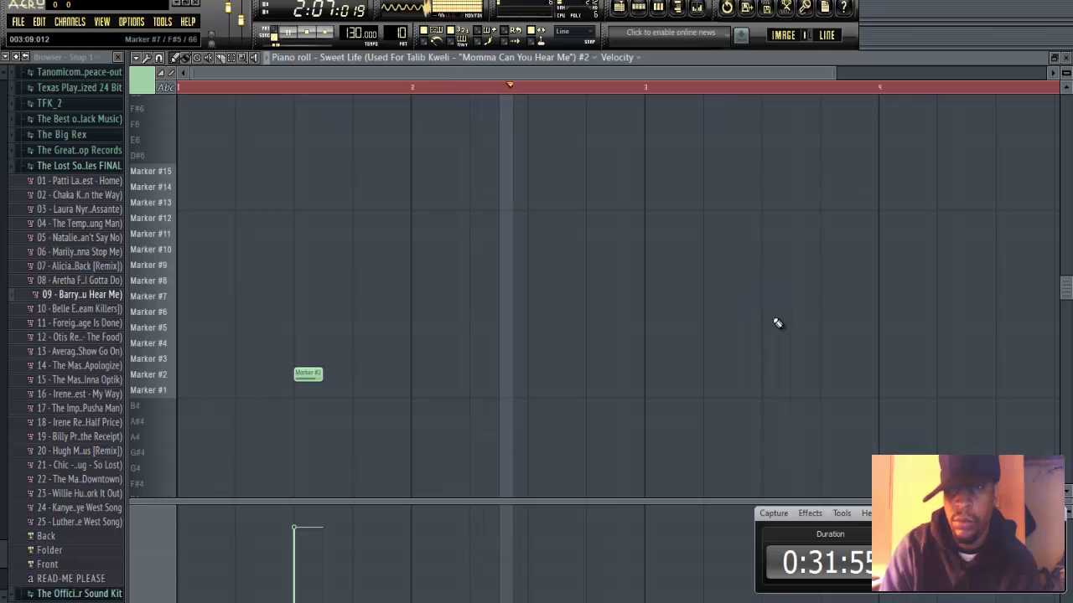
pyautogui.click(765, 375)
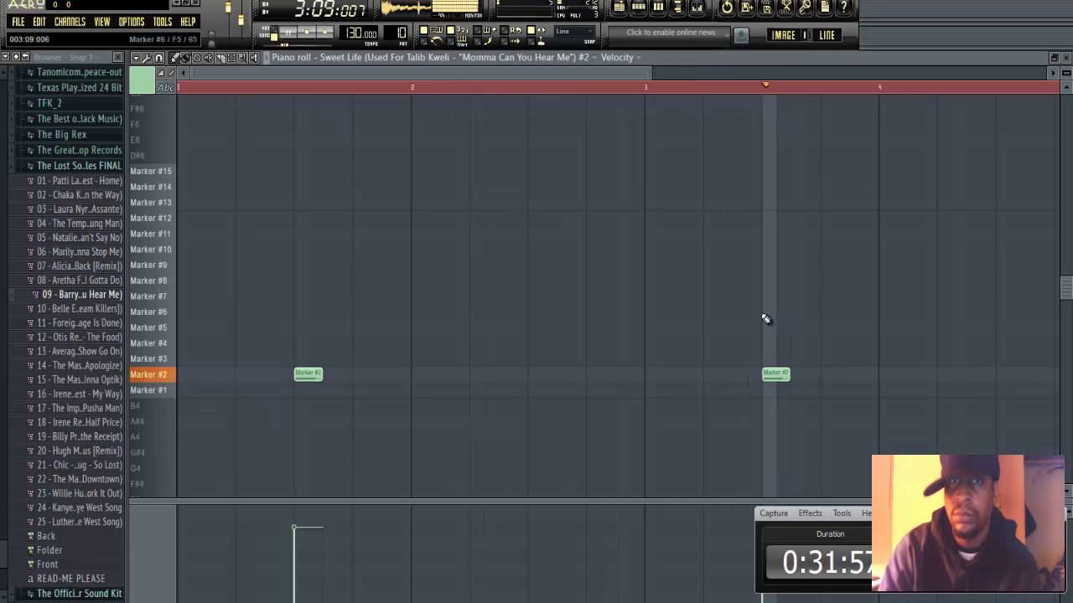
pyautogui.moveTo(577, 72); pyautogui.dragTo(863, 78)
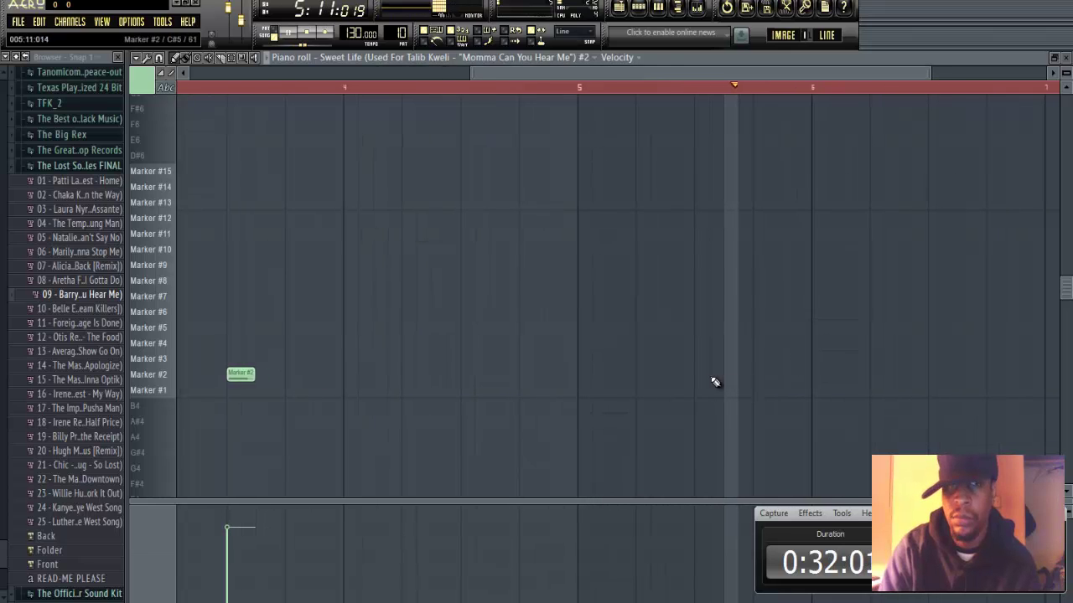
pyautogui.press('space')
pyautogui.click(712, 375)
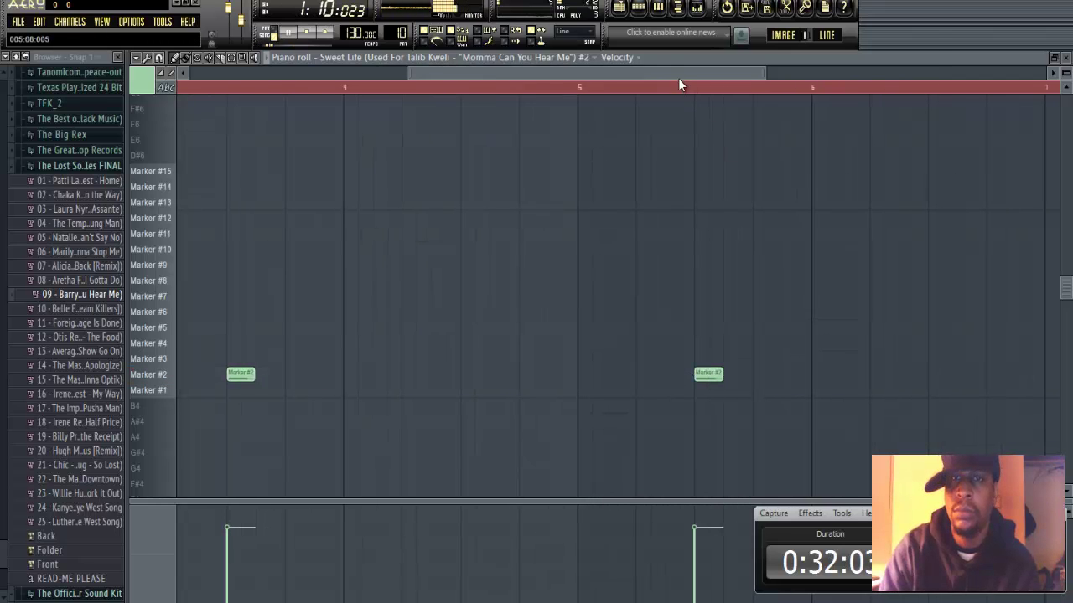
# - Add a two-step Marker #7 note at step 5 of bar 7 and replay the song from the start
pyautogui.moveTo(678, 78); pyautogui.dragTo(771, 79)
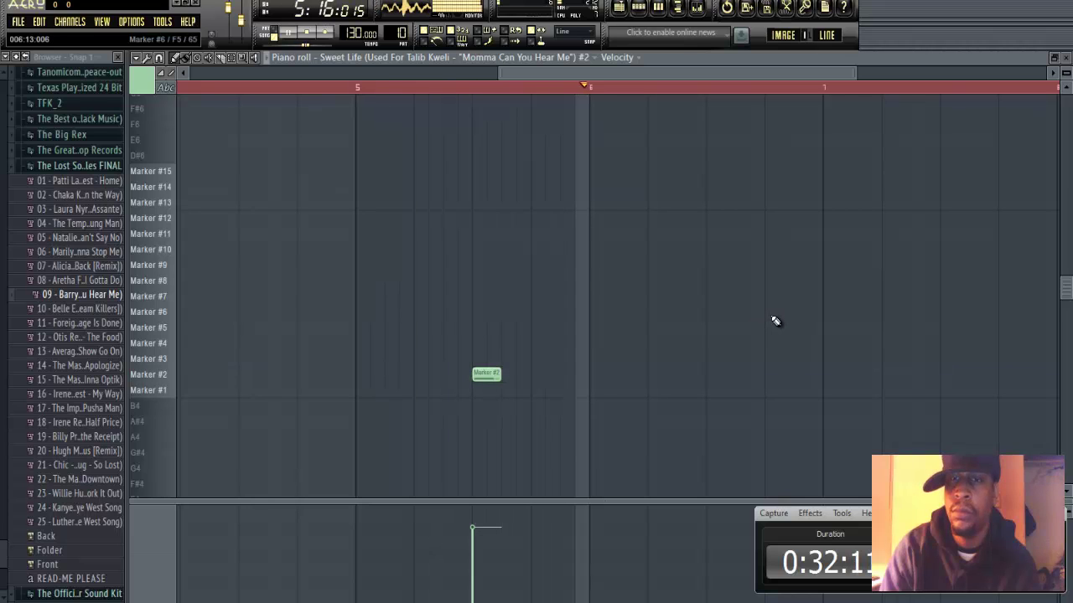
pyautogui.click(890, 297)
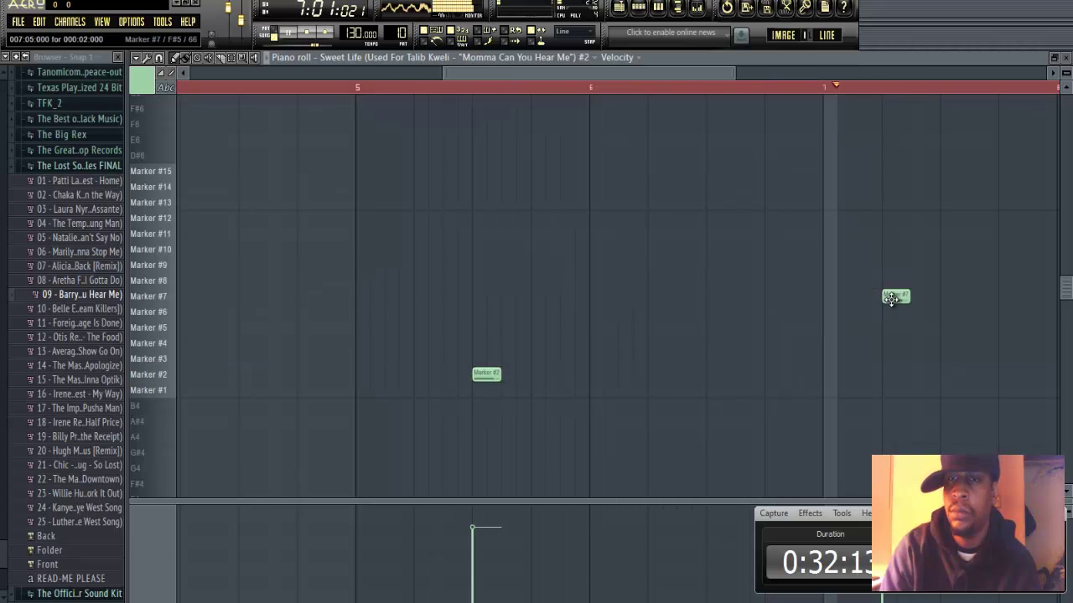
pyautogui.press('space')
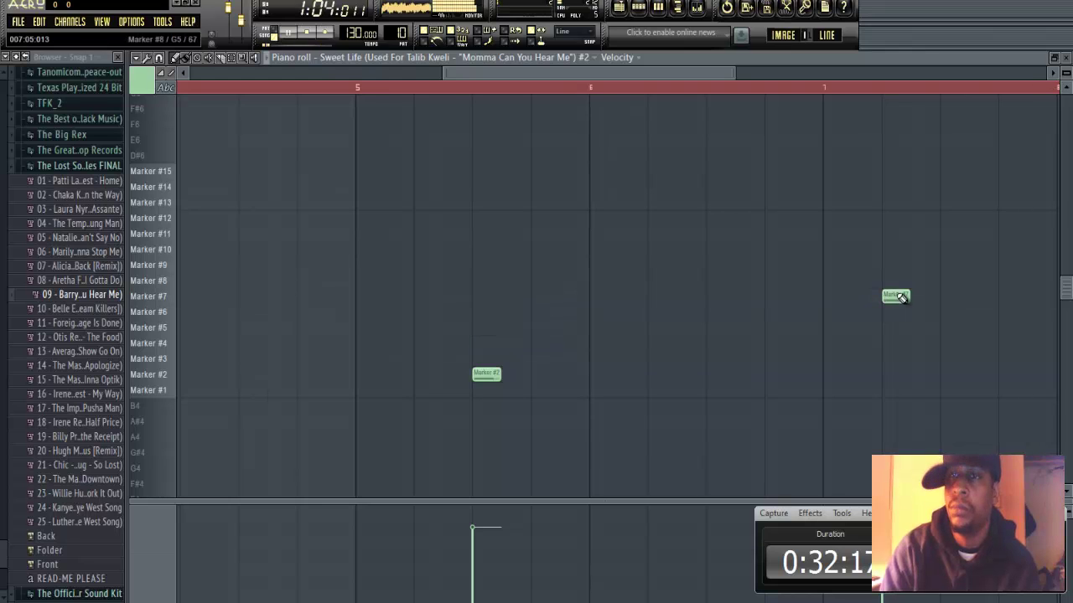
# - Close Pattern 10's note editor and switch to Pattern 11
pyautogui.click(1054, 60)
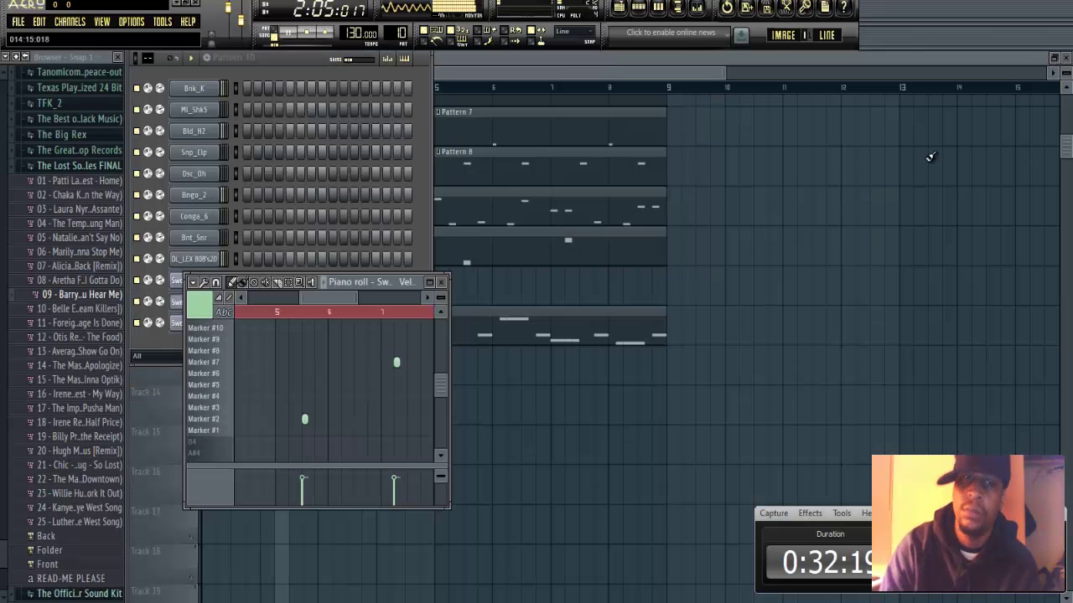
pyautogui.click(444, 288)
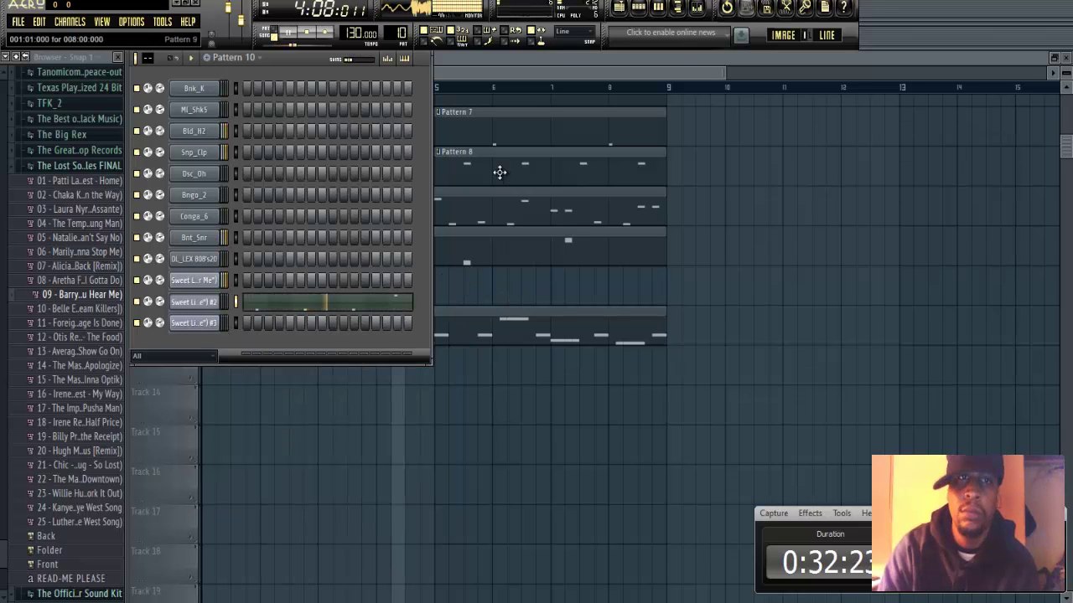
pyautogui.moveTo(402, 34); pyautogui.dragTo(403, 30)
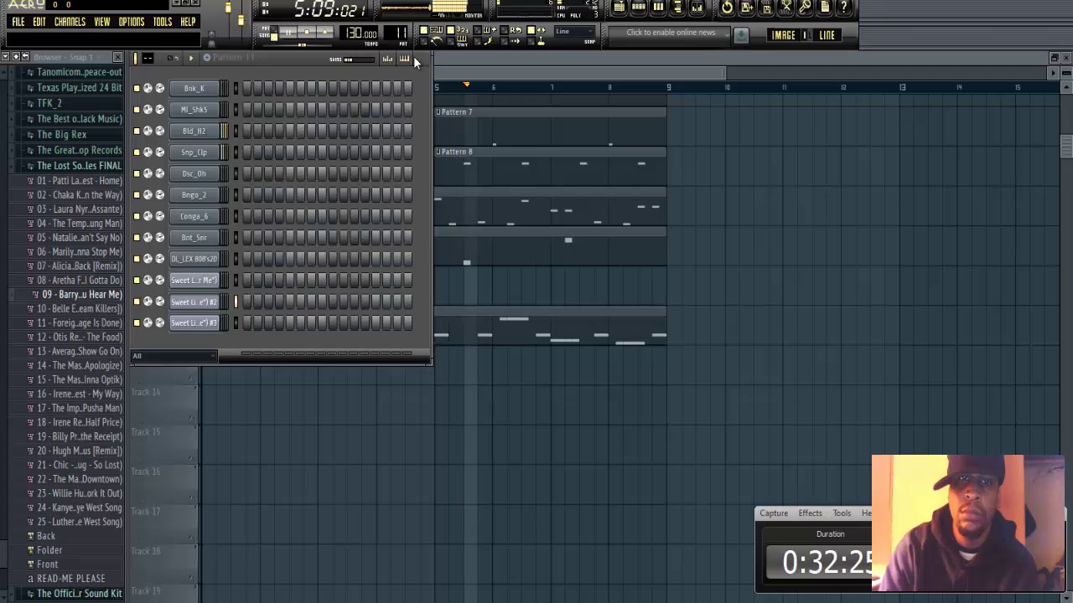
# - Paint a Pattern 11 clip across bars 1 to 8 on Track 11, and open Pattern 12's 808 notes in a full-size editor
pyautogui.moveTo(488, 285); pyautogui.dragTo(662, 279)
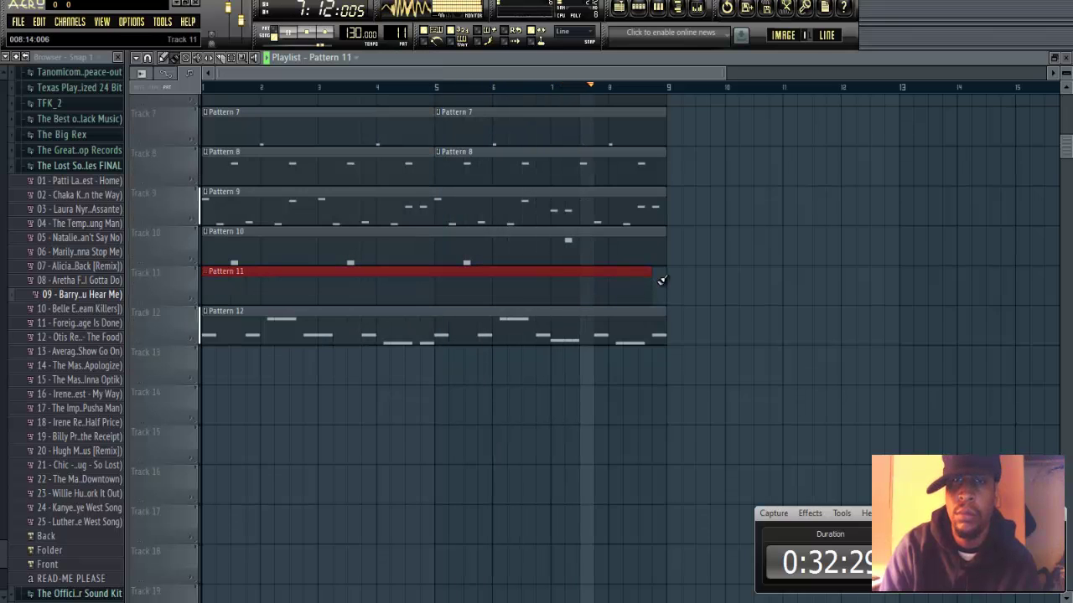
pyautogui.doubleClick(598, 315)
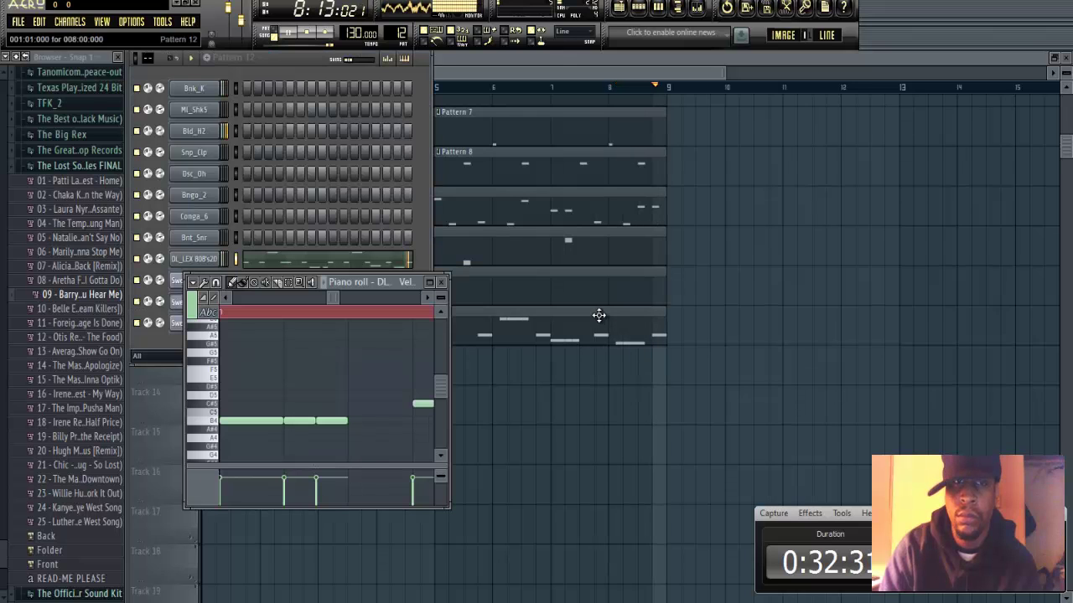
pyautogui.click(430, 283)
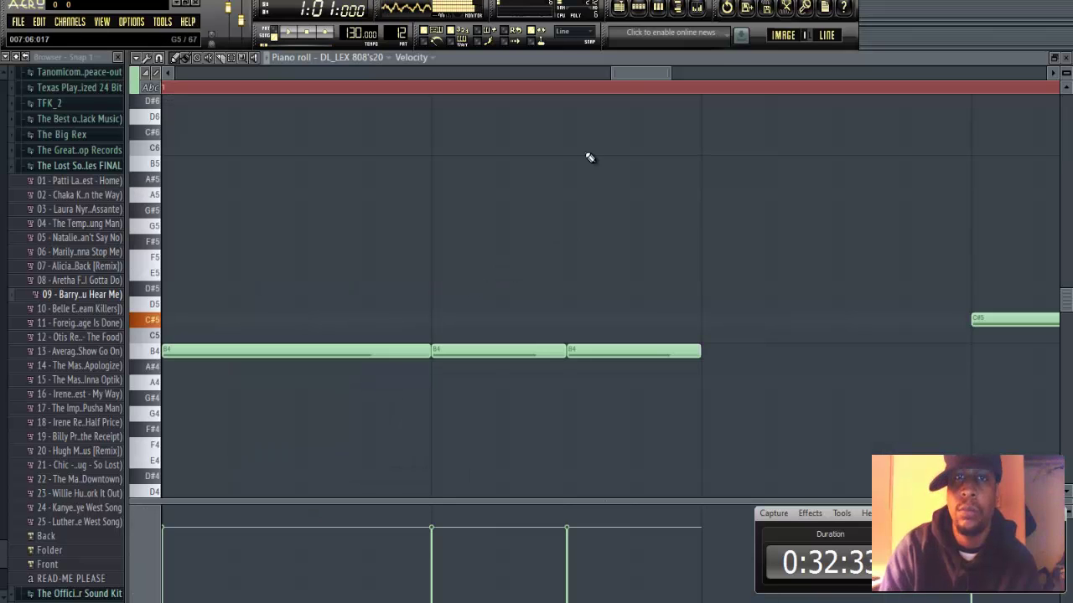
# - Shorten the first B4 808 note in bar 7 to two steps and audition the change from late in bar 6
pyautogui.moveTo(607, 77); pyautogui.dragTo(420, 93)
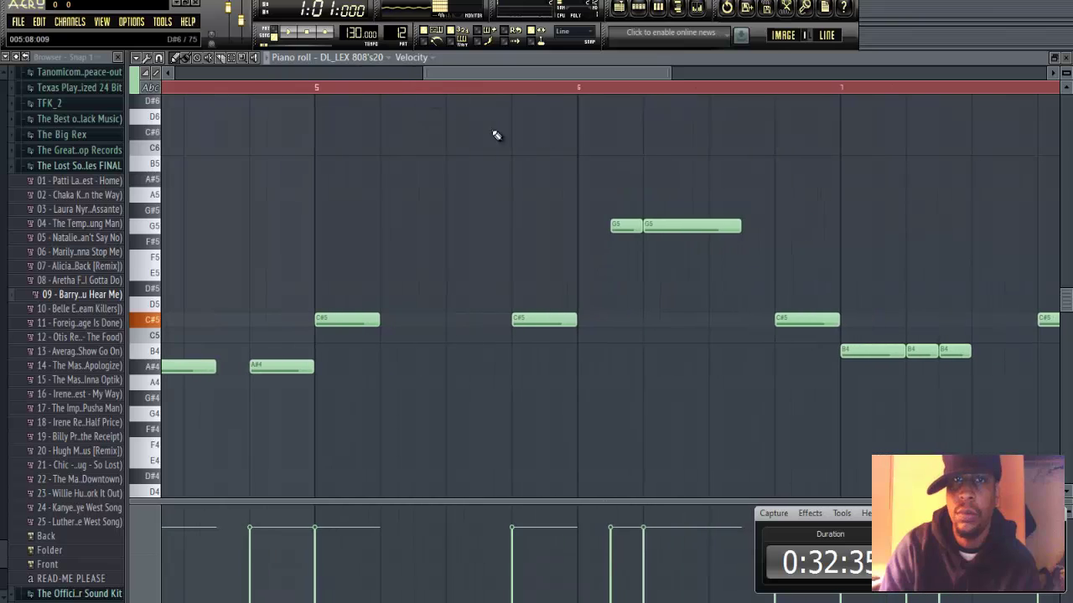
pyautogui.click(589, 89)
pyautogui.press('space')
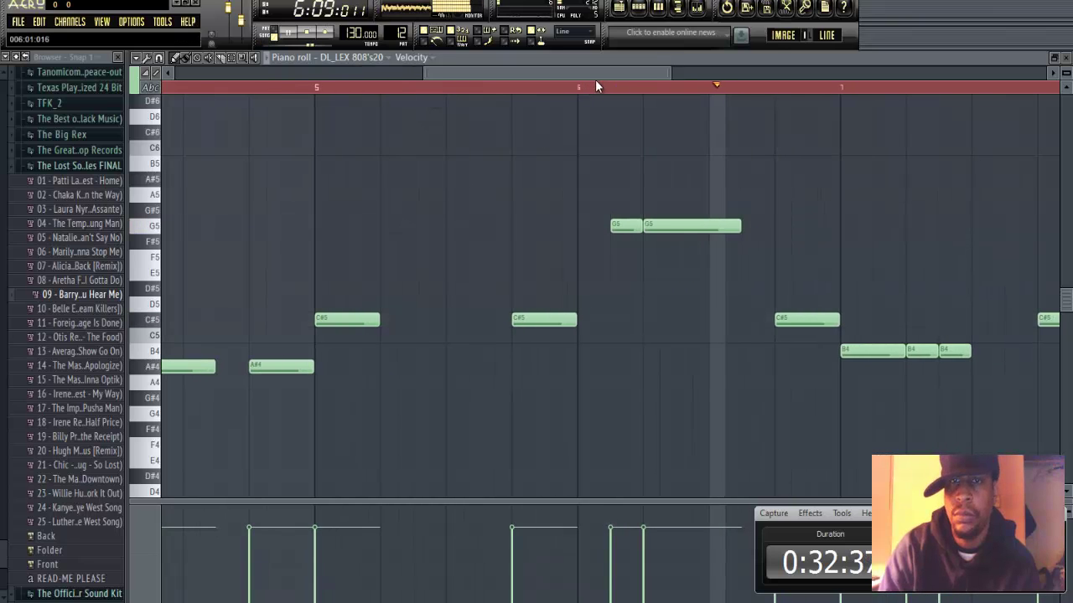
pyautogui.press('space')
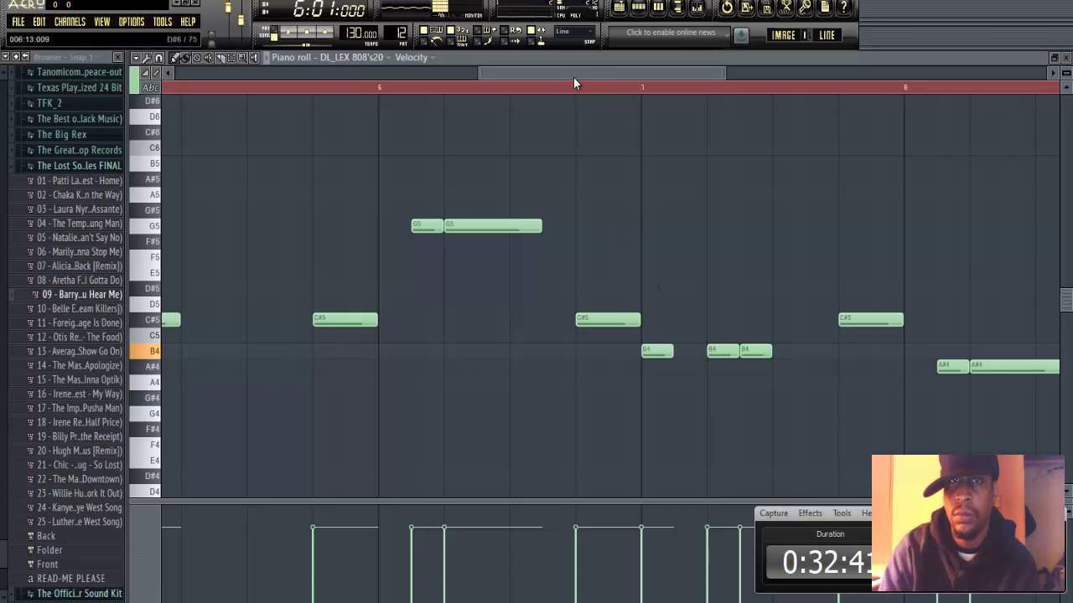
pyautogui.click(591, 98)
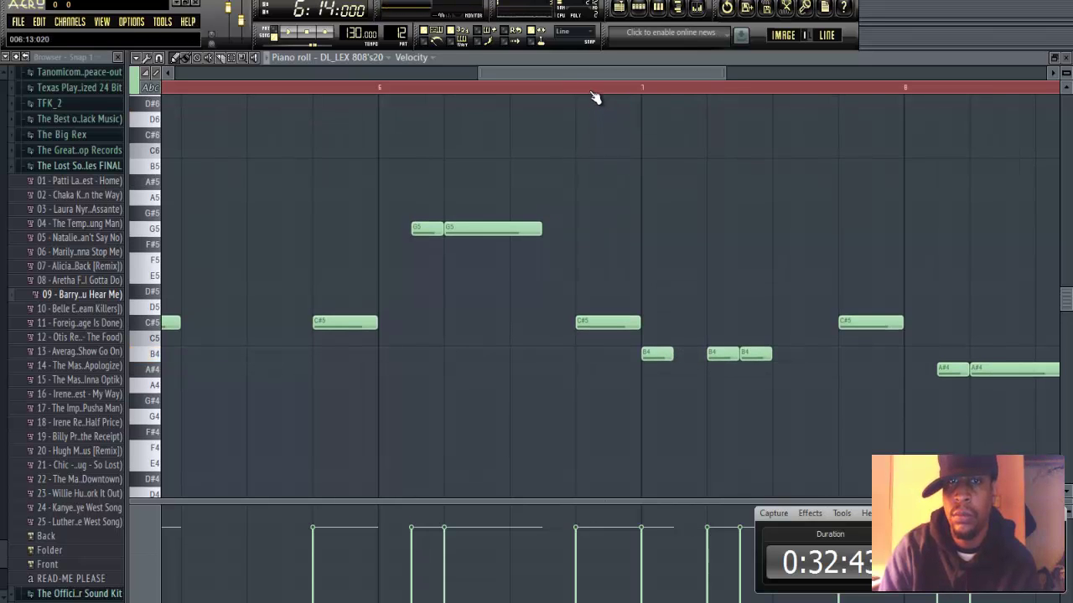
pyautogui.press('space')
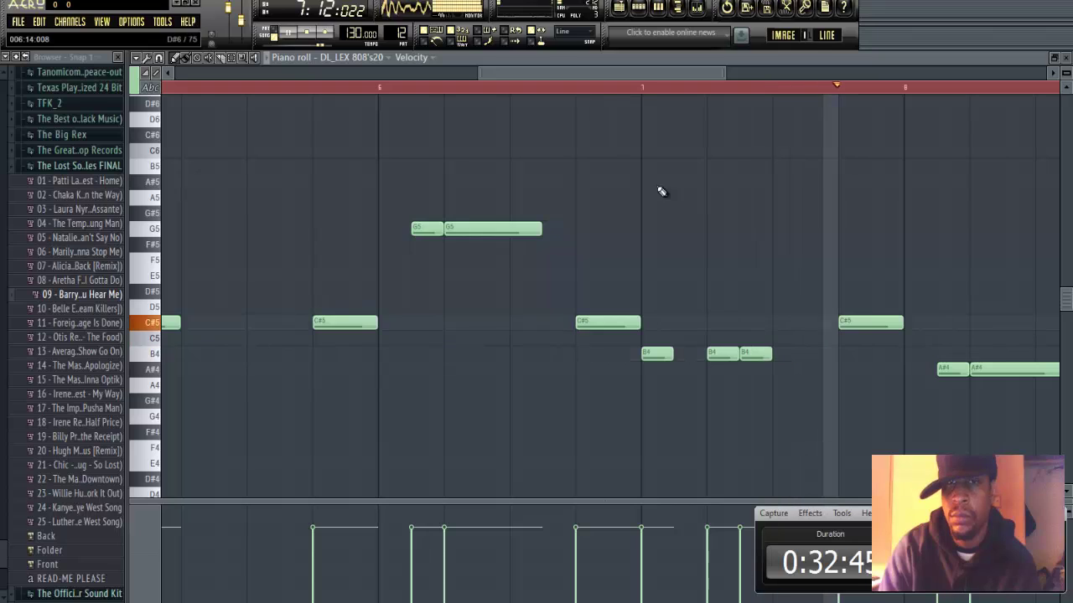
# - Delete the last B4 808 note in bar 7, replay the song from the start, and close Pattern 12's note editor
pyautogui.press('space')
pyautogui.press('space')
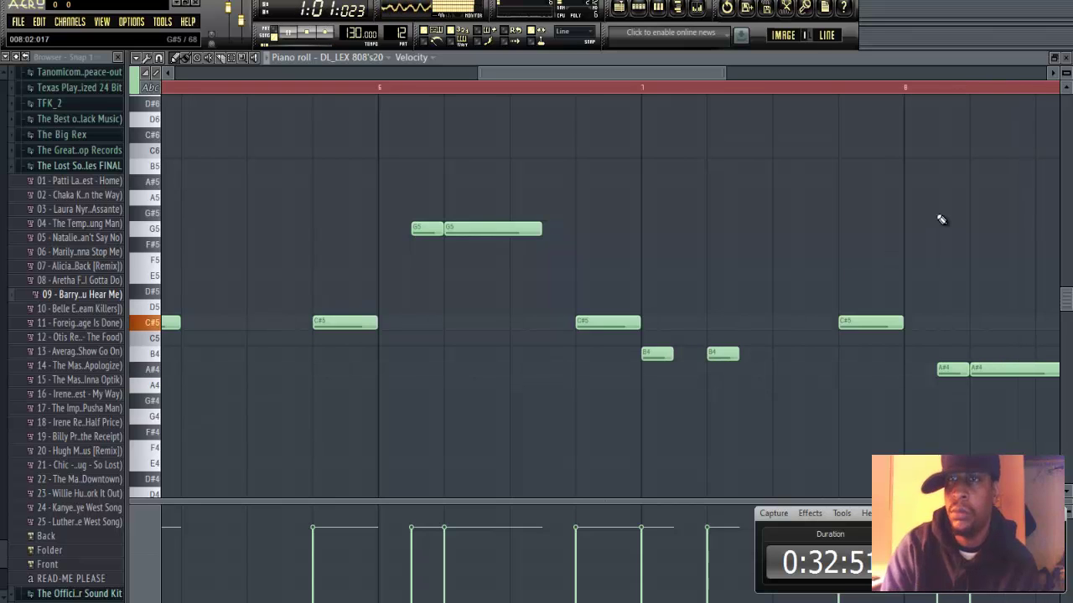
pyautogui.click(1055, 57)
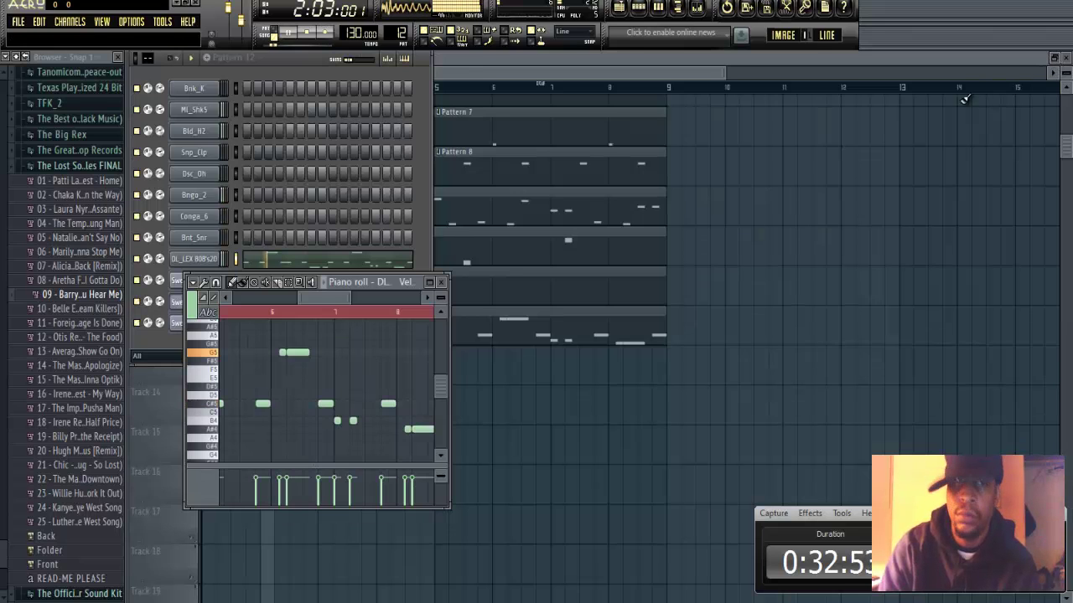
pyautogui.click(443, 283)
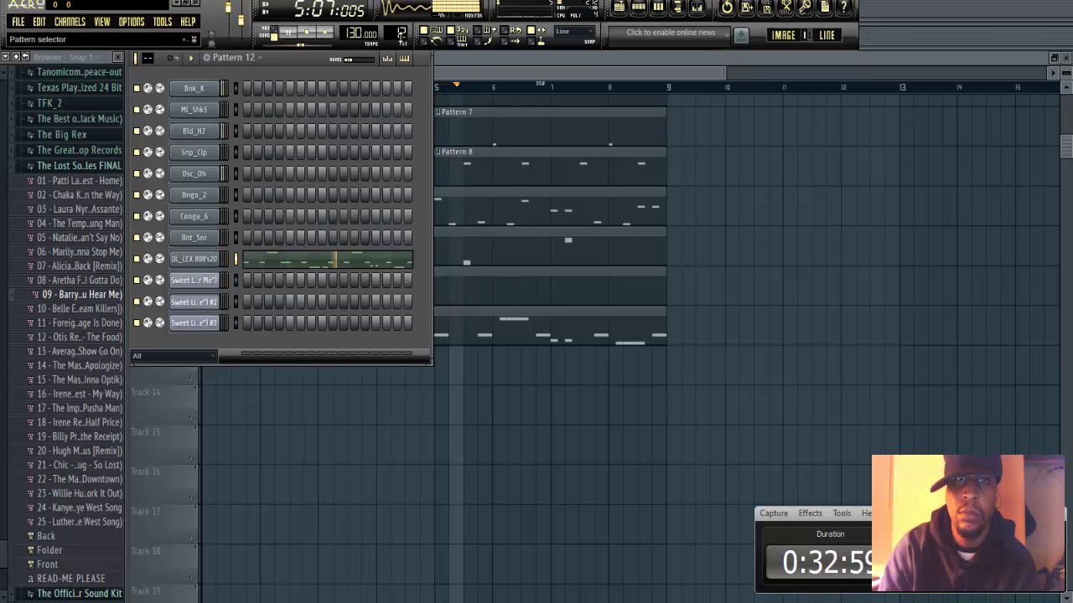
# - Switch to Pattern 11 and open the Sweet Life #3 channel's notes in a full-size editor
pyautogui.click(530, 75)
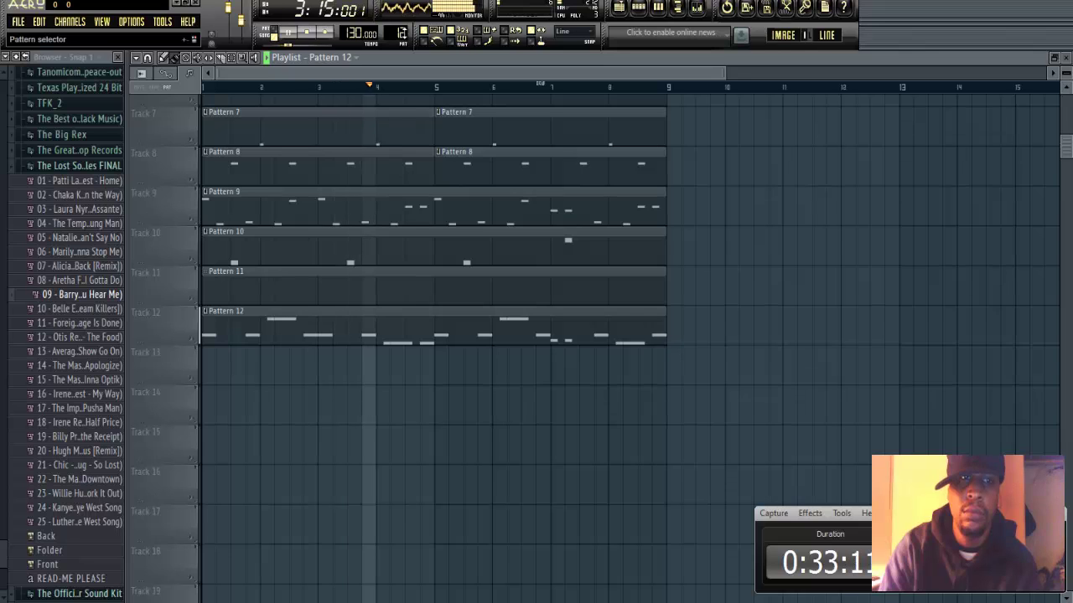
pyautogui.moveTo(403, 34); pyautogui.dragTo(402, 39)
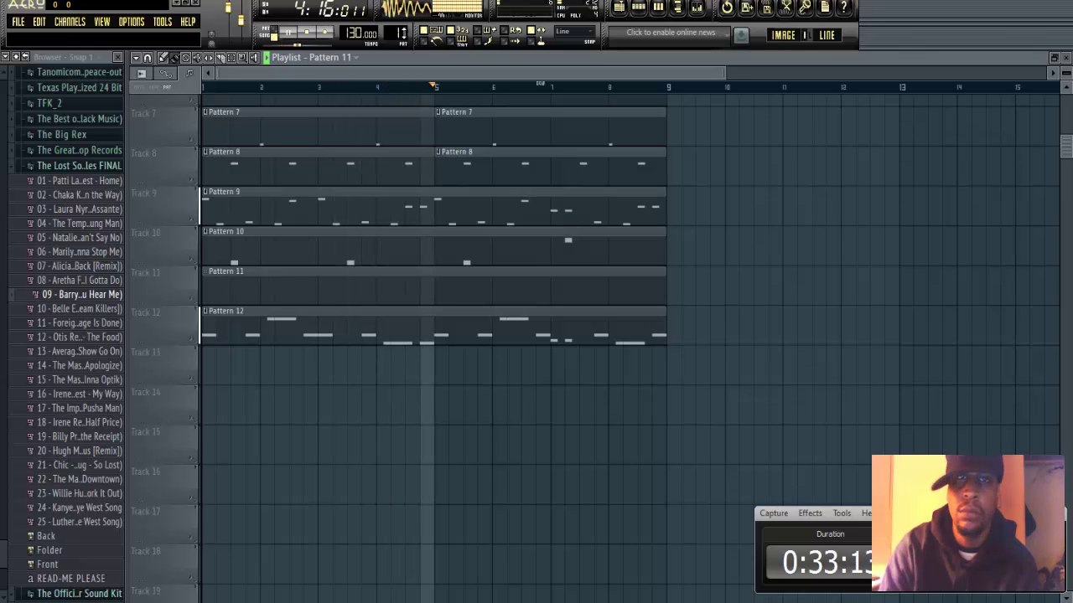
pyautogui.click(1053, 57)
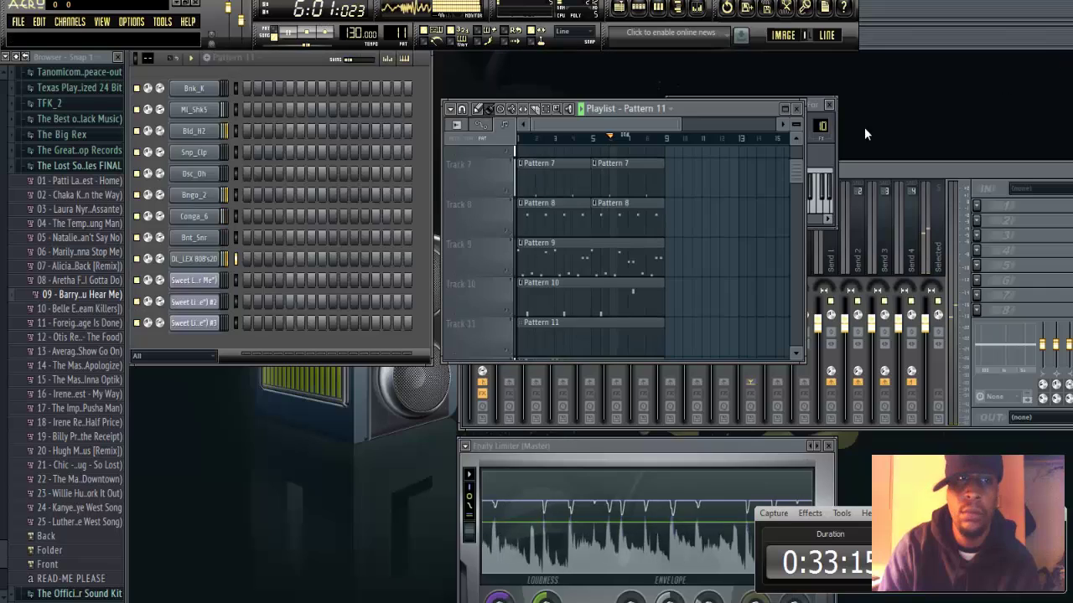
pyautogui.rightClick(200, 328)
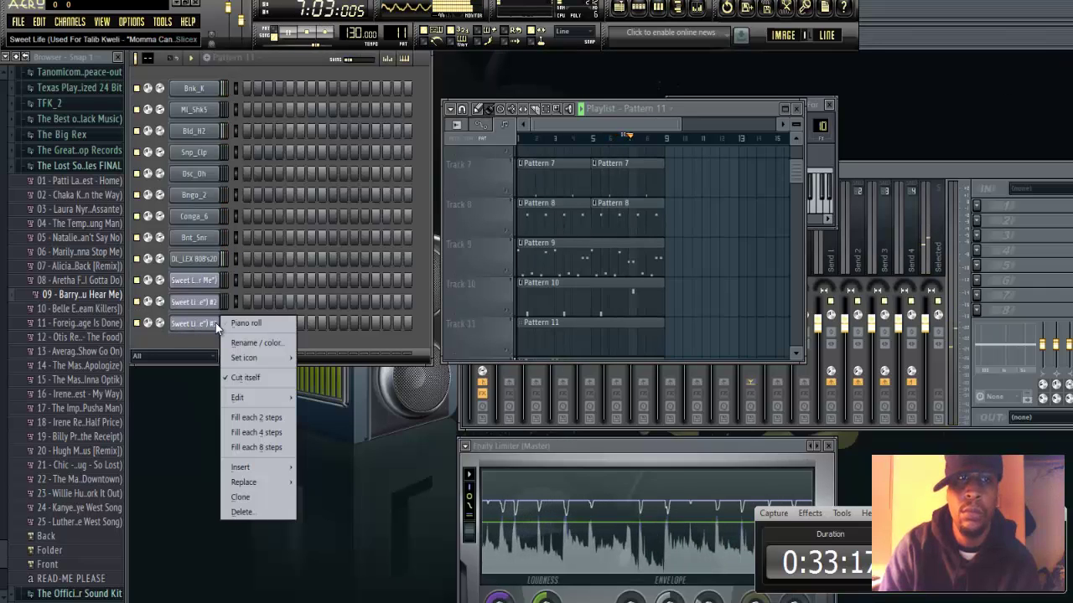
pyautogui.click(215, 323)
pyautogui.click(429, 282)
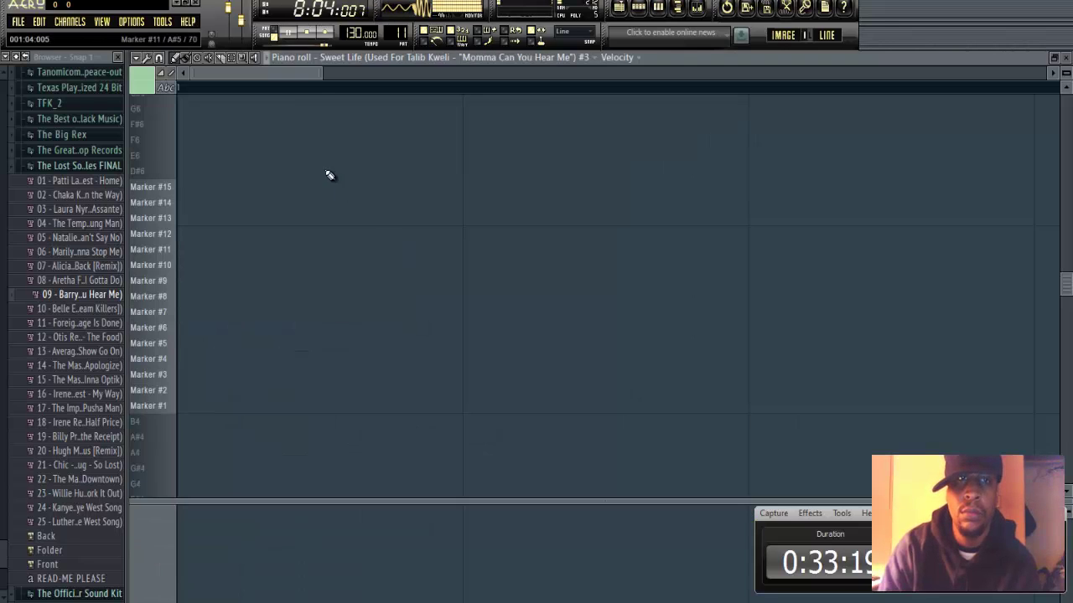
pyautogui.moveTo(343, 71); pyautogui.dragTo(792, 72)
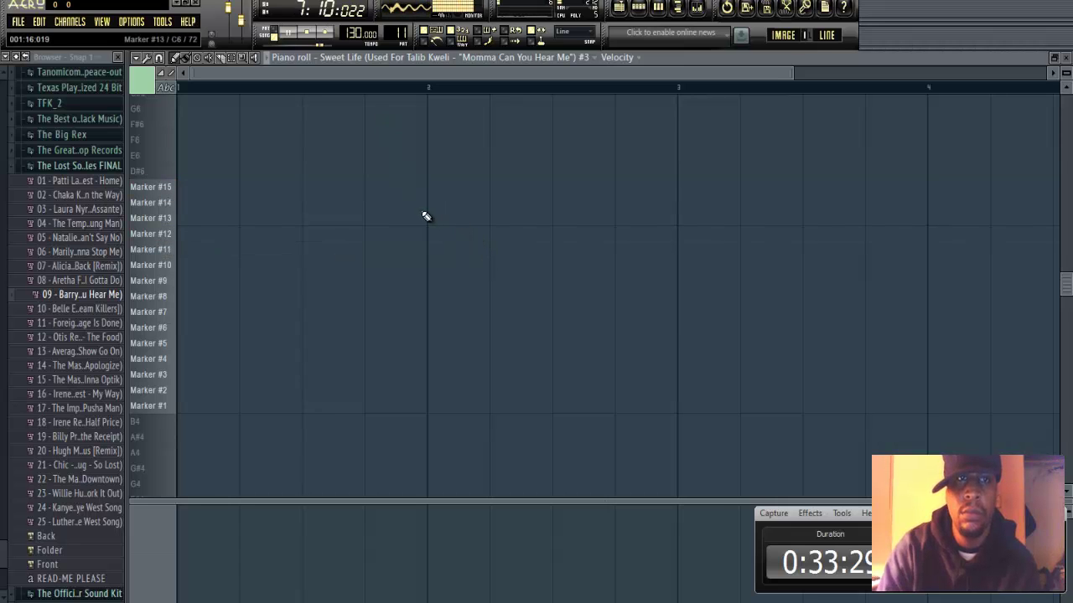
# - Try two-step Marker #9, #13 and #12 notes in bar 2 and audition Marker #12 at step 9 with the song
pyautogui.press('space')
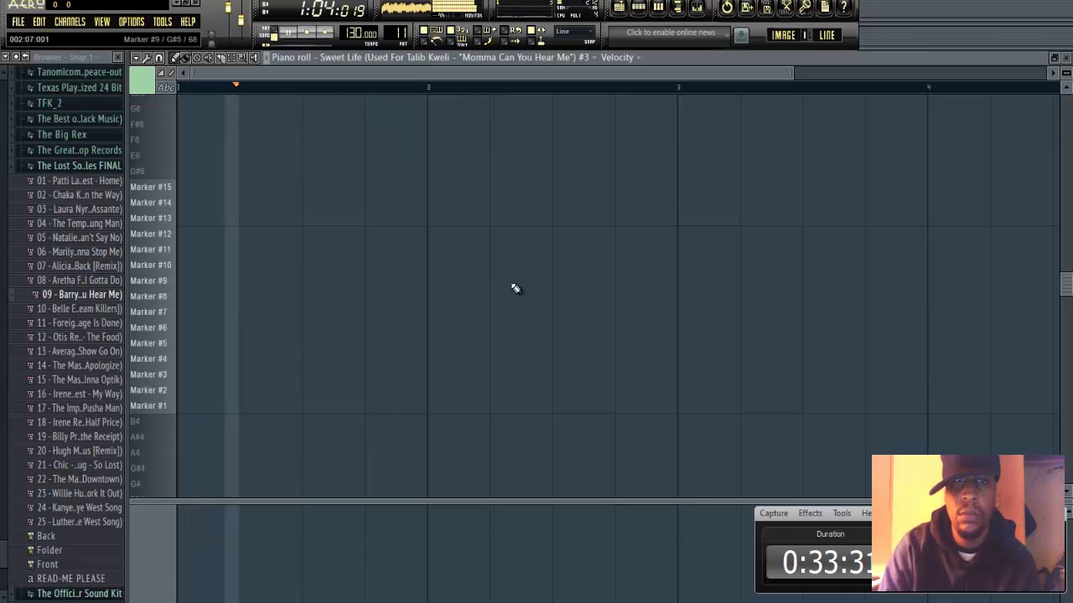
pyautogui.click(503, 280)
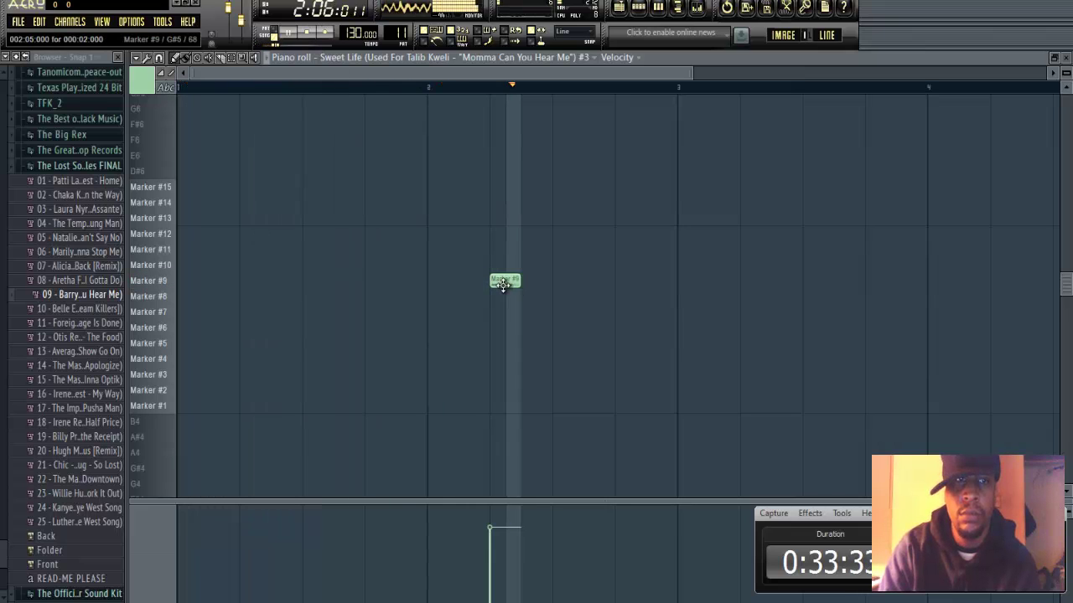
pyautogui.rightClick(504, 281)
pyautogui.press('space')
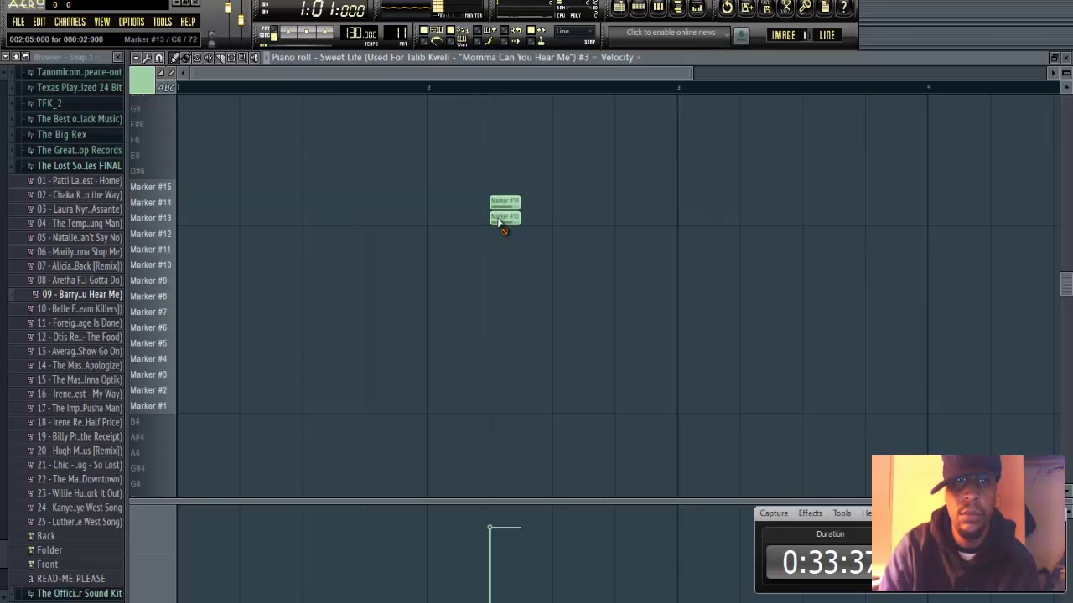
pyautogui.press('space')
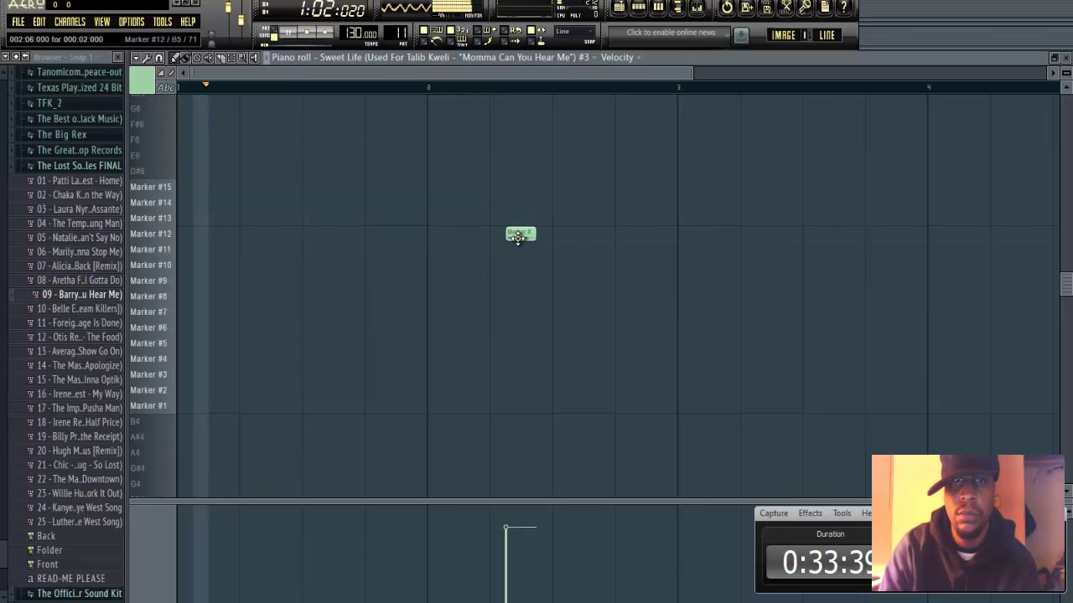
pyautogui.moveTo(521, 235); pyautogui.dragTo(587, 237)
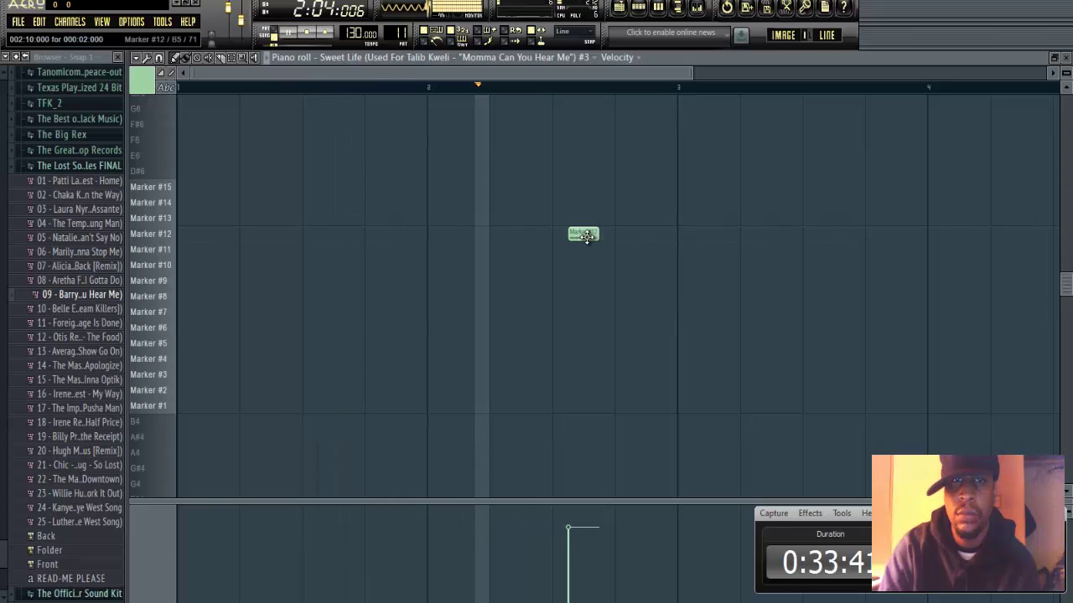
pyautogui.moveTo(587, 237); pyautogui.dragTo(571, 236)
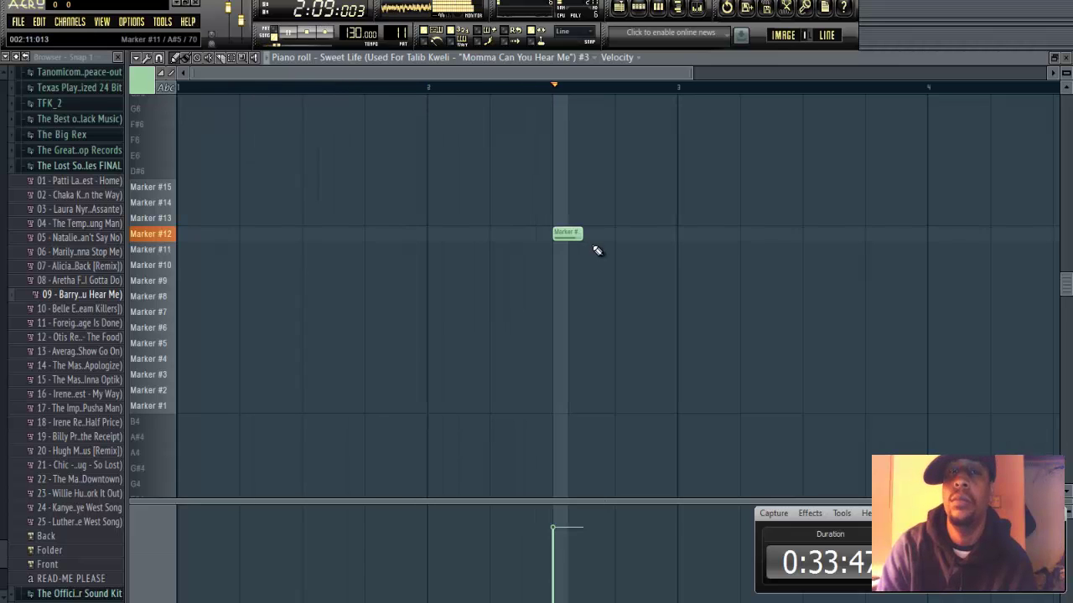
pyautogui.press('space')
pyautogui.press('space')
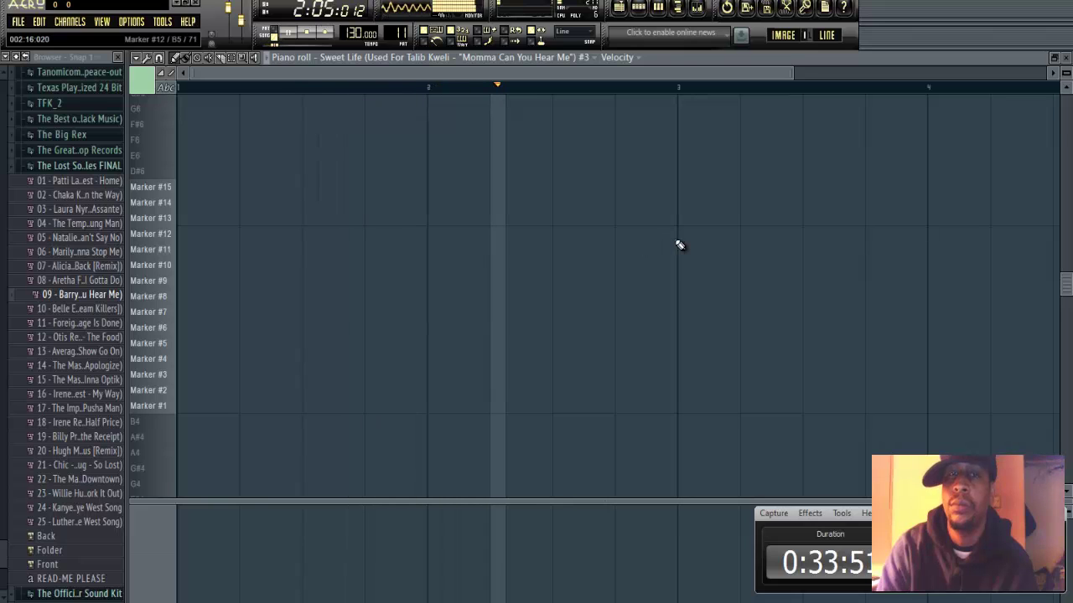
# - Try a two-step Marker #12 note at step 5 of bar 3, remove it, and try Marker #4 there
pyautogui.click(743, 235)
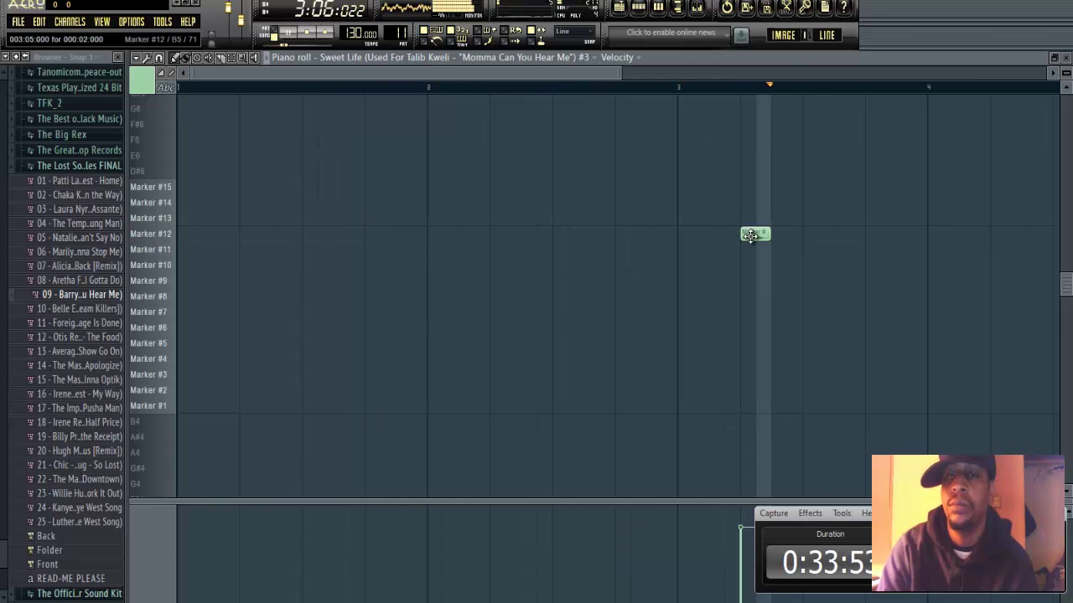
pyautogui.rightClick(743, 235)
pyautogui.click(758, 360)
pyautogui.rightClick(759, 362)
# - Restart the song and place a two-step Marker #9 note at step 5 of bar 3
pyautogui.press('space')
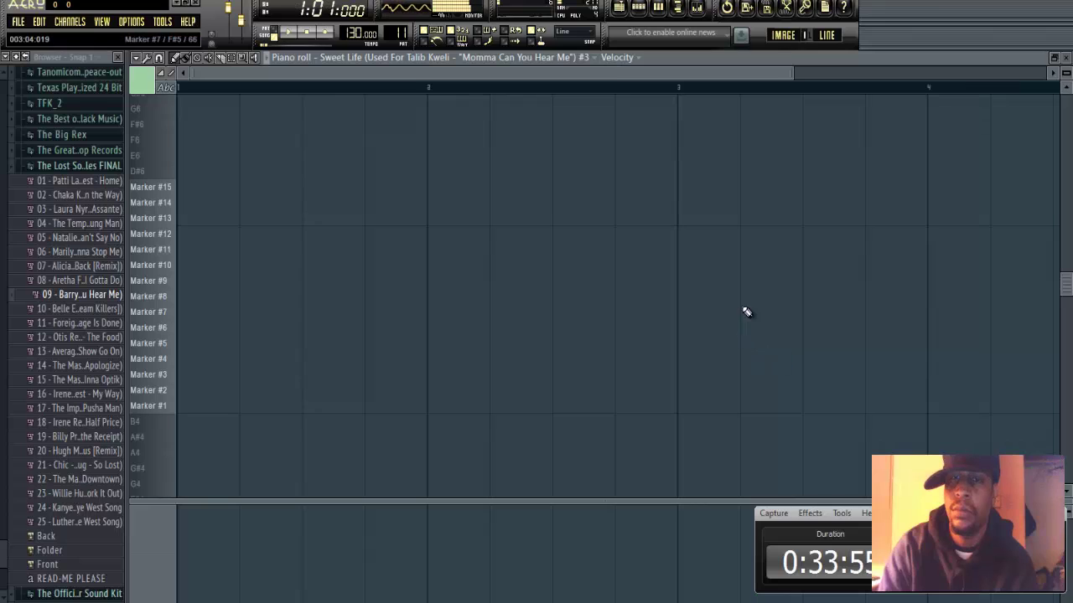
pyautogui.press('space')
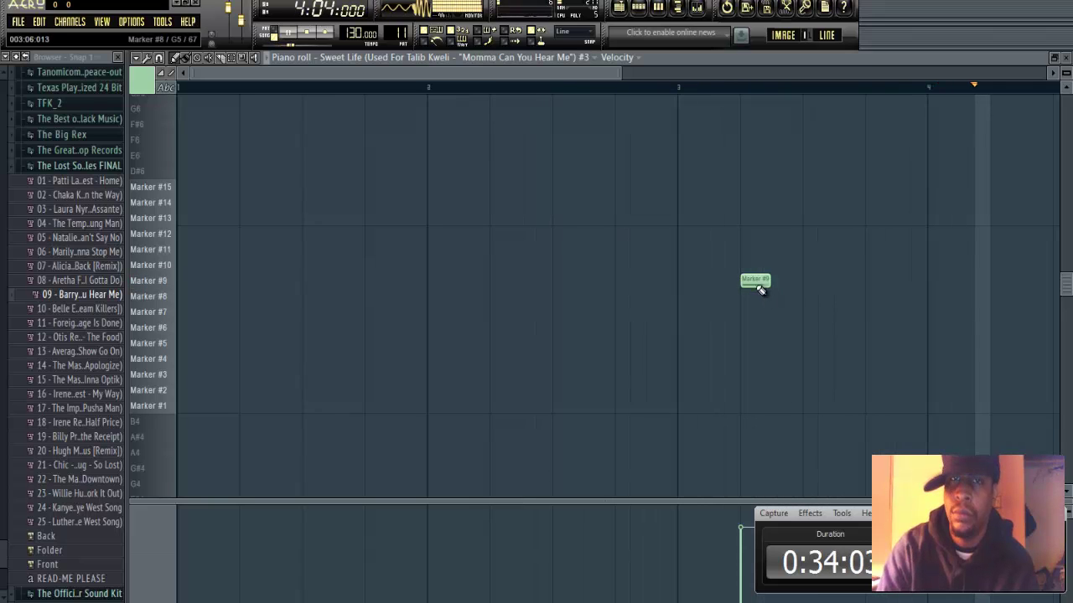
# - Place a two-step note at step 5 of bar 7, move it from Marker #10 to Marker #11, and audition it
pyautogui.moveTo(618, 74); pyautogui.dragTo(1022, 73)
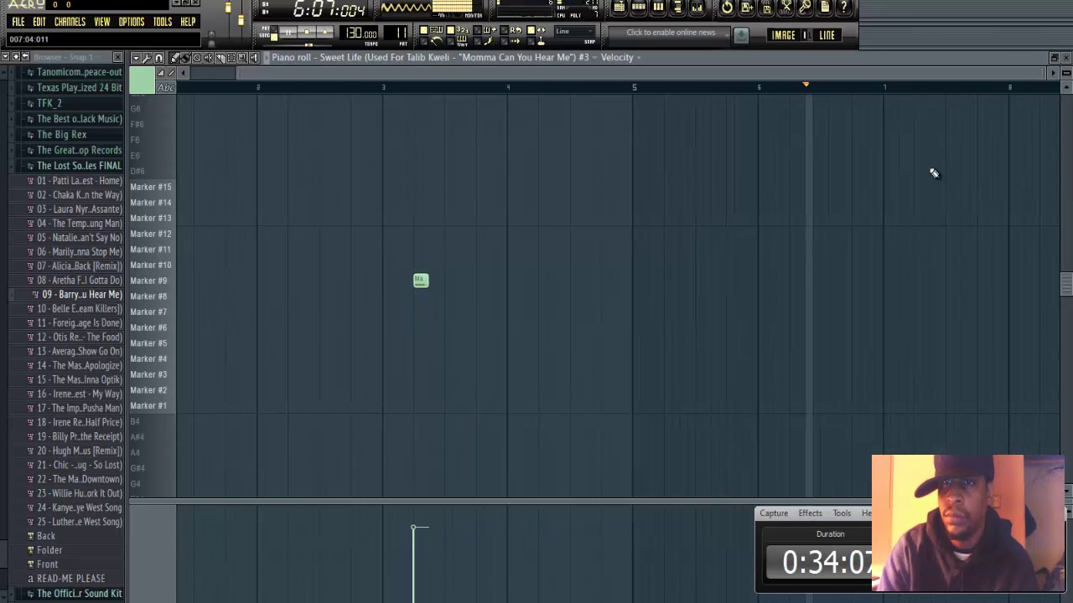
pyautogui.click(888, 267)
pyautogui.rightClick(890, 267)
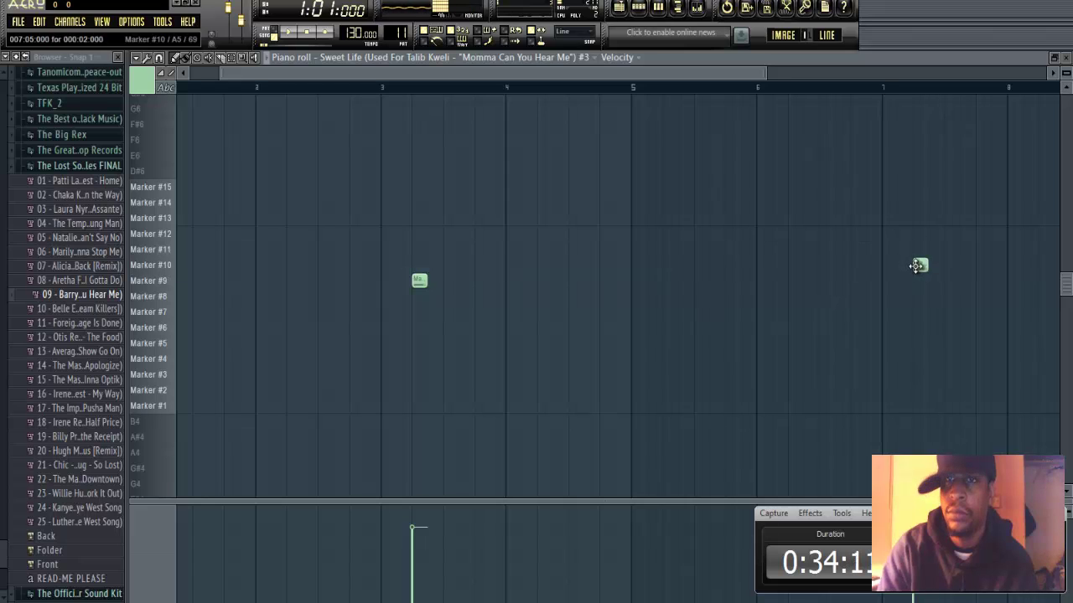
pyautogui.click(855, 75)
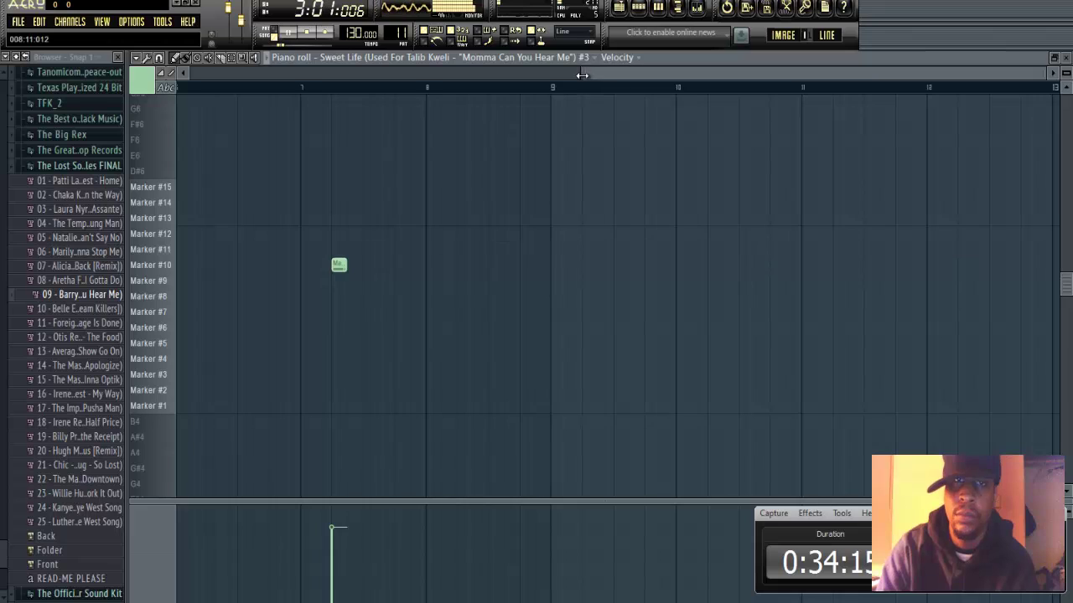
pyautogui.moveTo(582, 75); pyautogui.dragTo(413, 75)
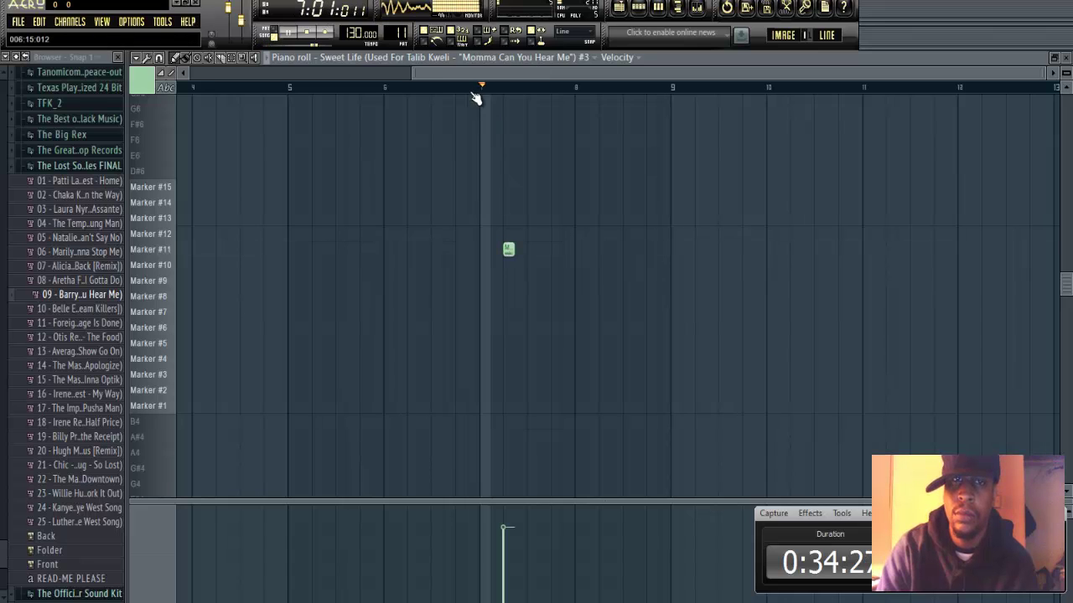
pyautogui.press('space')
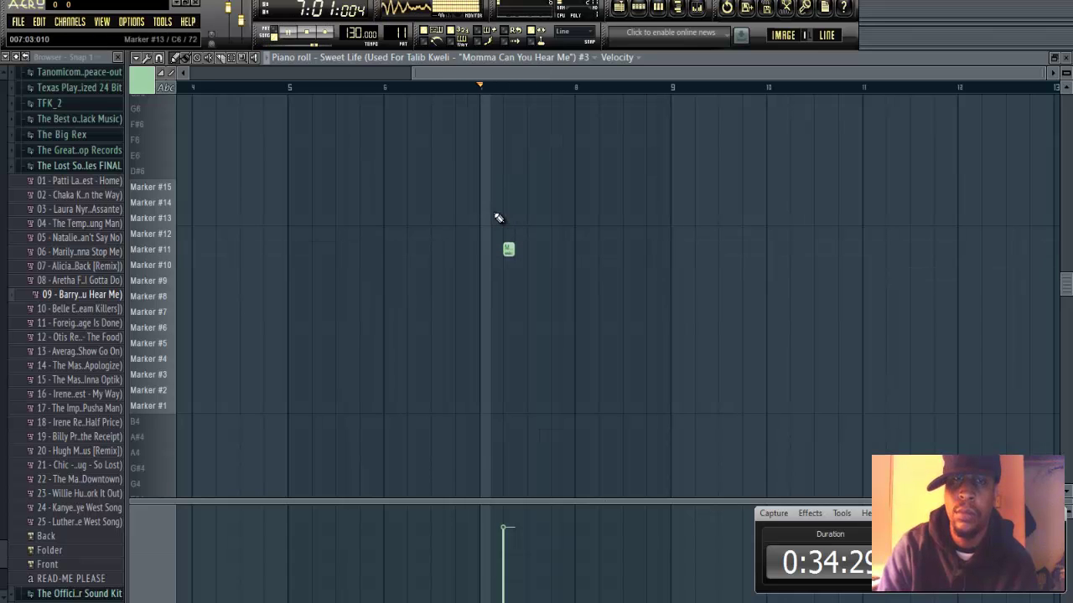
# - Return to the full-size playlist and open Pattern 10's Sweet Life #2 notes in a full-size editor
pyautogui.click(1054, 59)
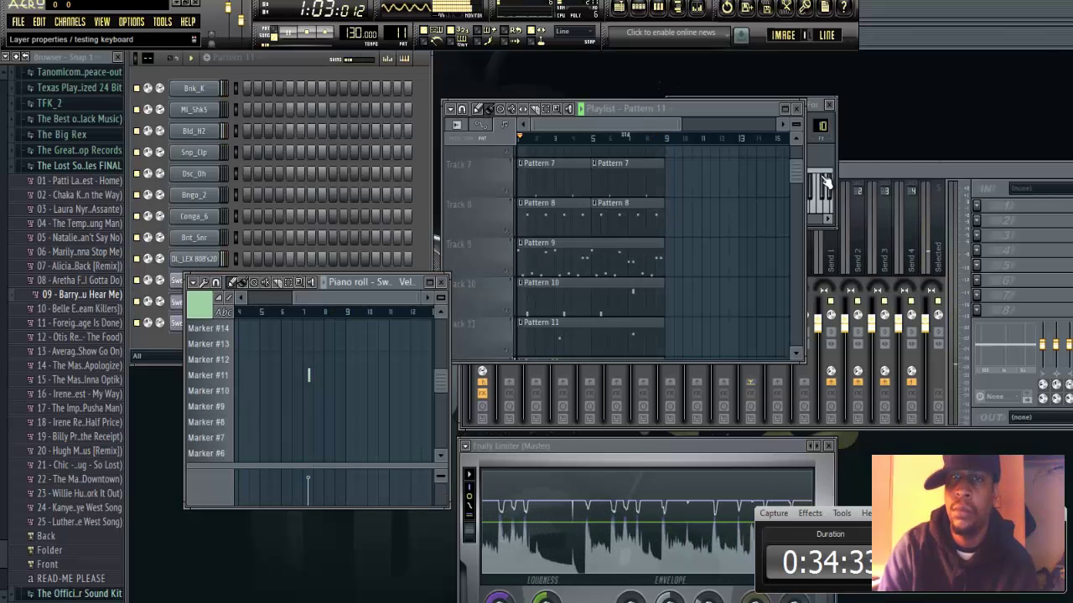
pyautogui.click(785, 109)
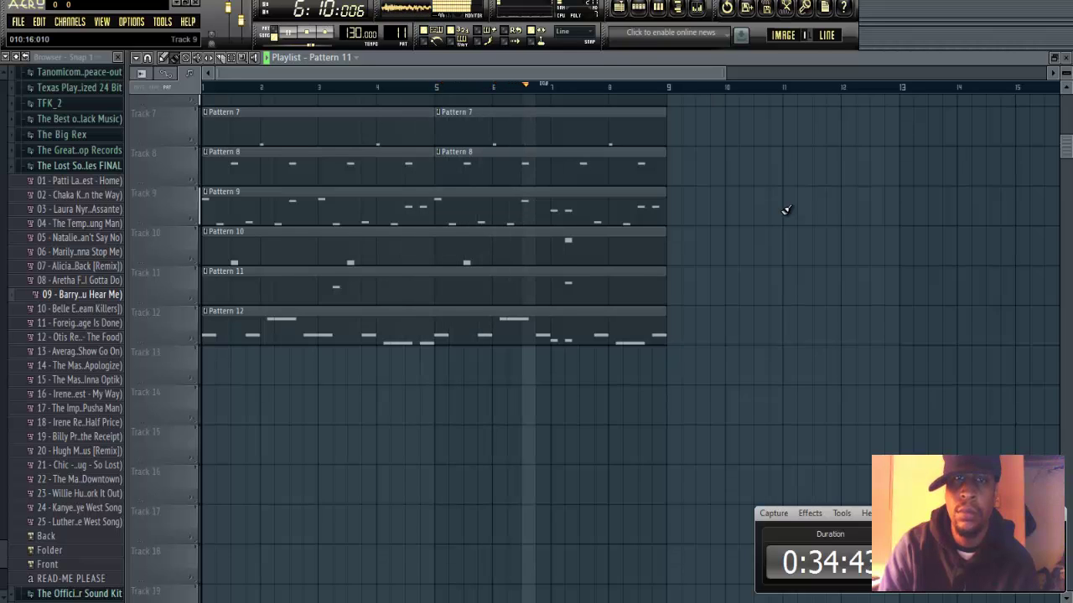
pyautogui.doubleClick(560, 243)
pyautogui.click(430, 282)
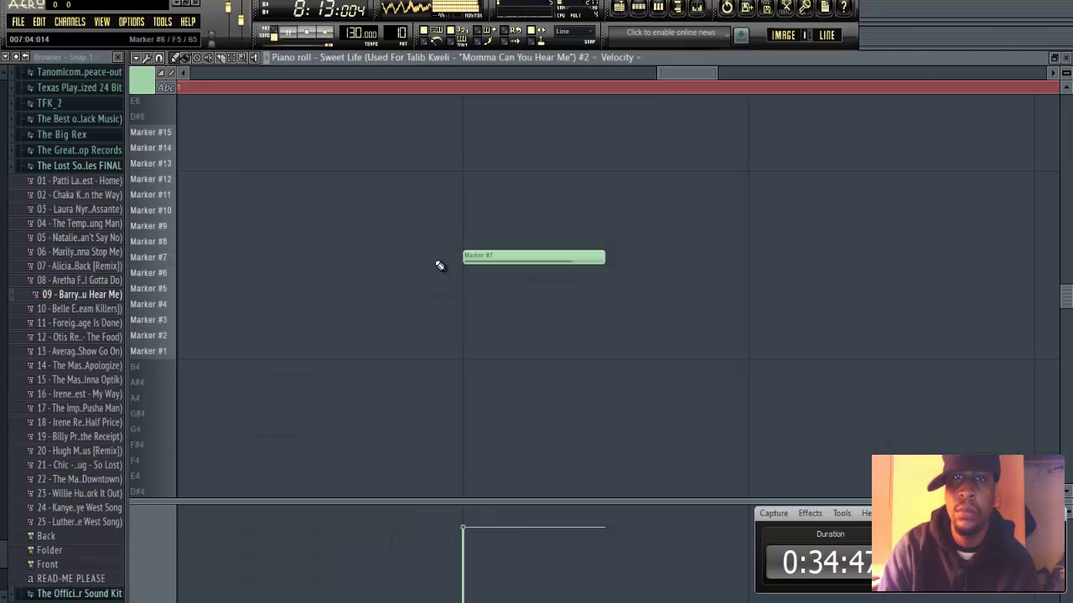
# - Look over Pattern 10's Sweet Life #2 notes through bar 8 and close the note editor
pyautogui.moveTo(661, 74)
pyautogui.mouseDown()
pyautogui.moveTo(426, 77)
pyautogui.moveTo(606, 125)
pyautogui.mouseUp()
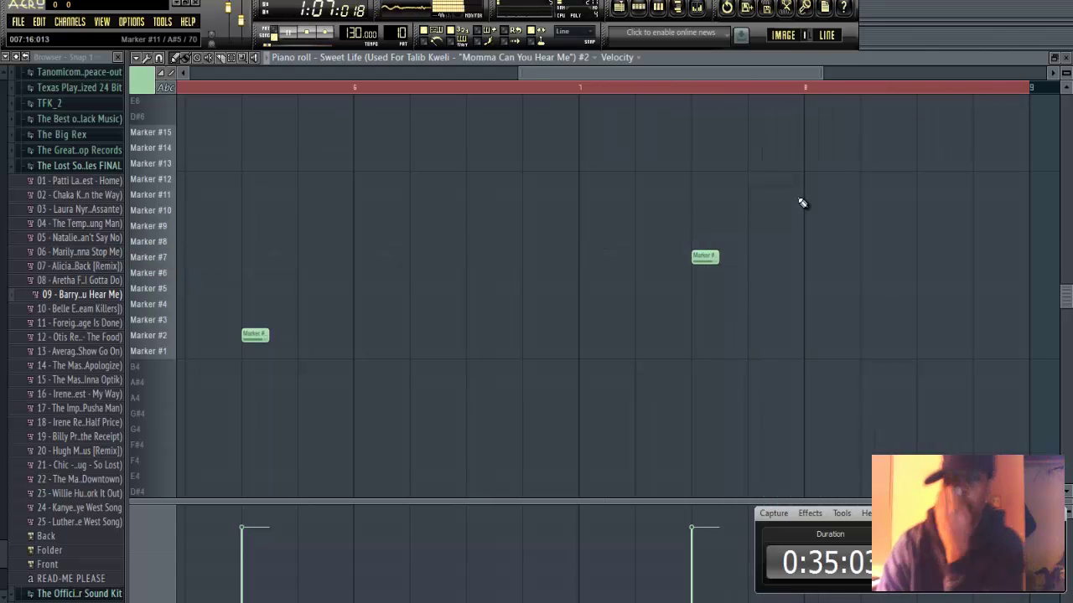
pyautogui.click(1055, 58)
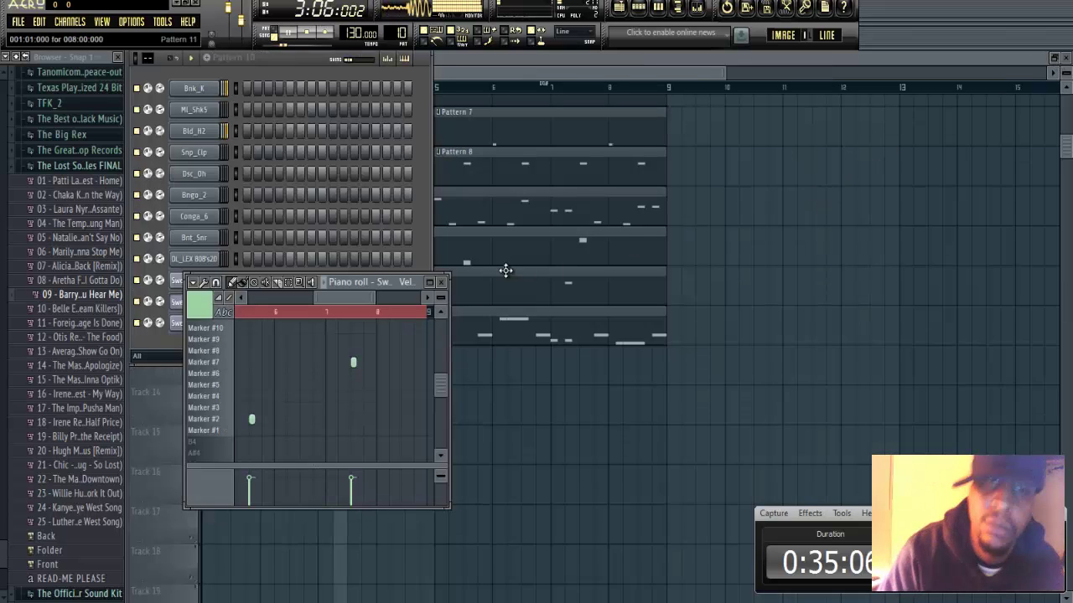
pyautogui.click(440, 281)
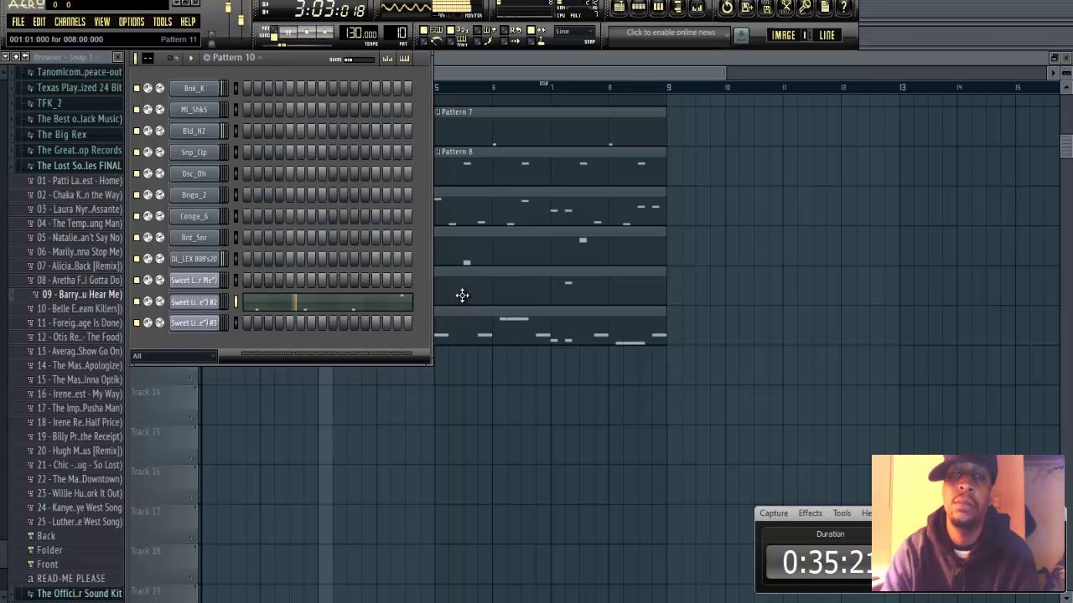
# - Show the mixer, set the Master volume to about 98%, and lower the Insert 10 and Insert 11 levels slightly
pyautogui.click(102, 22)
pyautogui.click(118, 106)
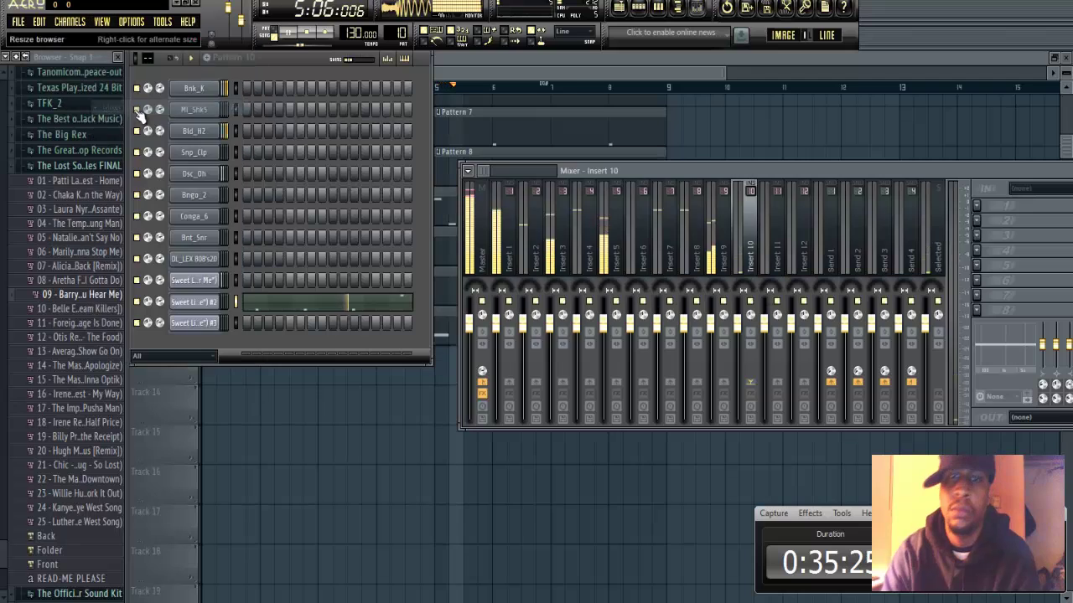
pyautogui.click(472, 330)
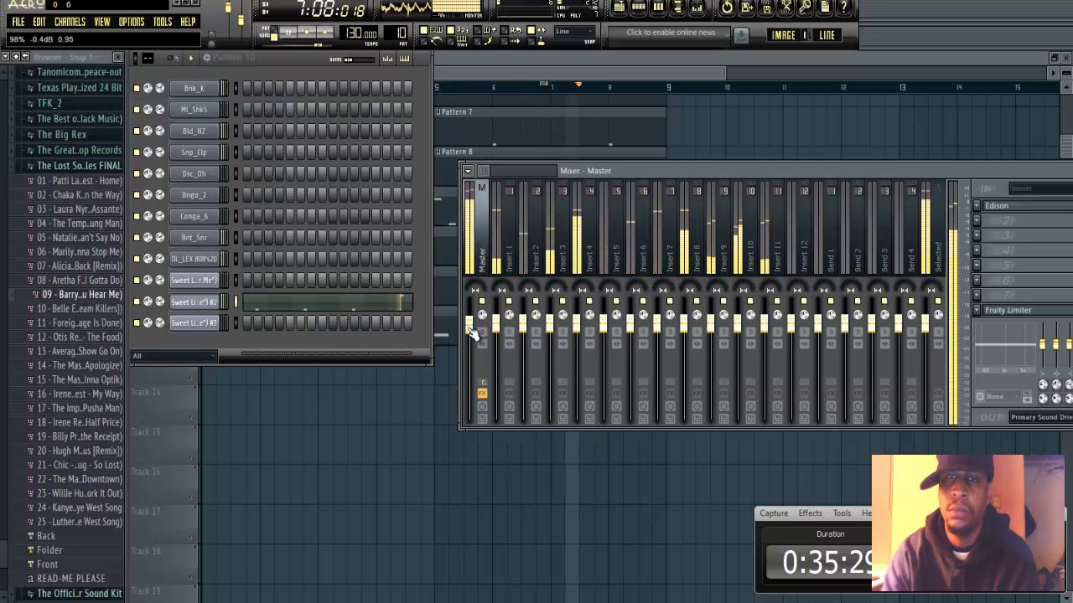
pyautogui.click(737, 333)
pyautogui.moveTo(739, 346); pyautogui.dragTo(766, 351)
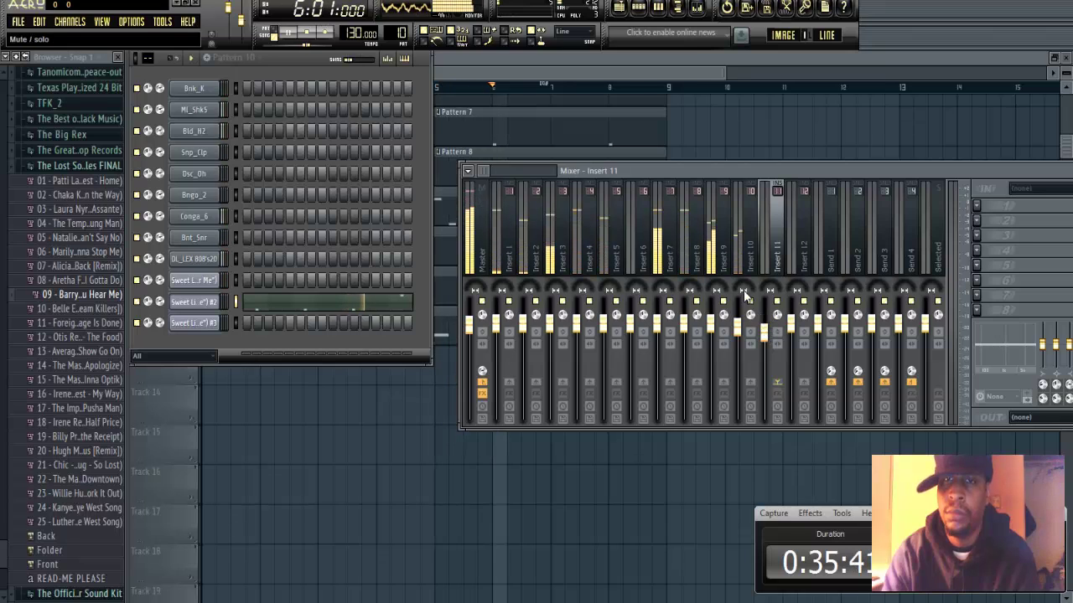
# - Add Fruity Parametric EQ 2 to Insert 9, gently boosting bands 4 to 7 and slightly cutting the band 1 low shelf
pyautogui.click(725, 258)
pyautogui.click(976, 207)
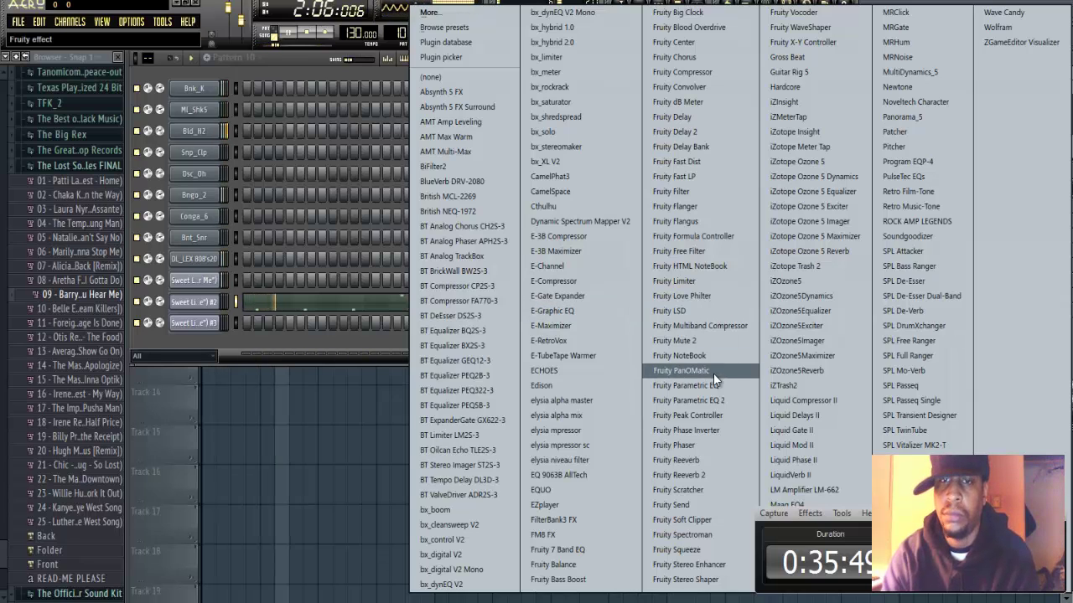
pyautogui.click(708, 400)
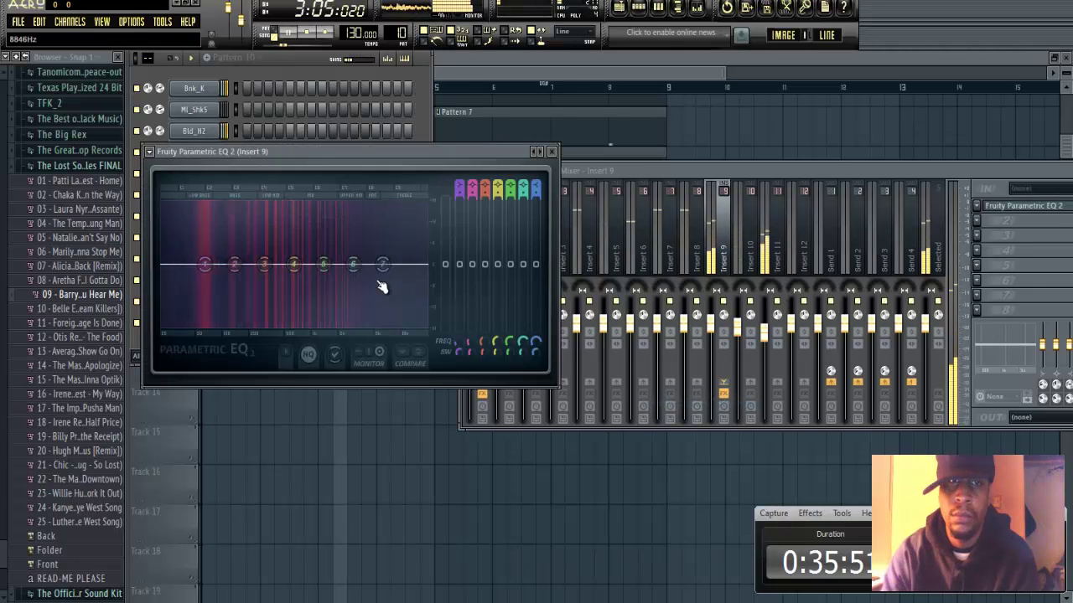
pyautogui.moveTo(357, 263); pyautogui.dragTo(391, 258)
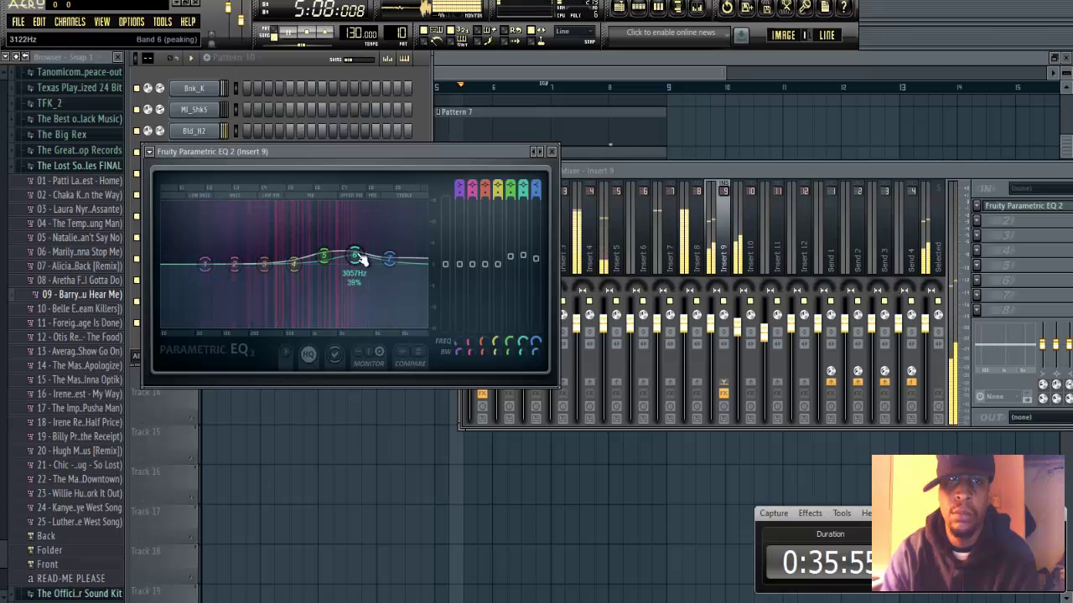
pyautogui.moveTo(295, 263)
pyautogui.mouseDown()
pyautogui.moveTo(298, 254)
pyautogui.moveTo(295, 264)
pyautogui.mouseUp()
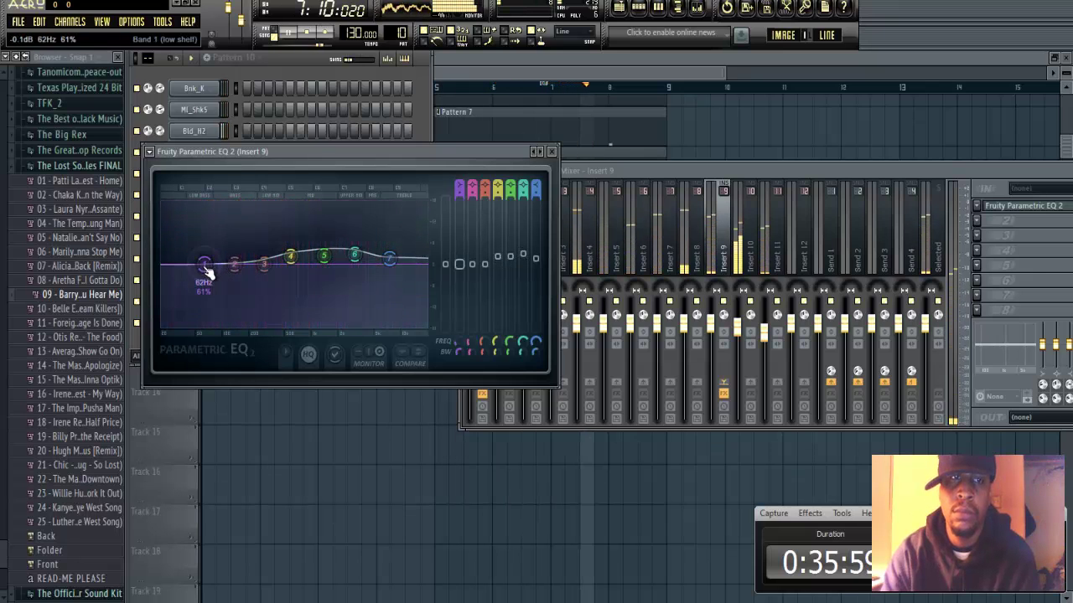
pyautogui.moveTo(204, 265); pyautogui.dragTo(200, 272)
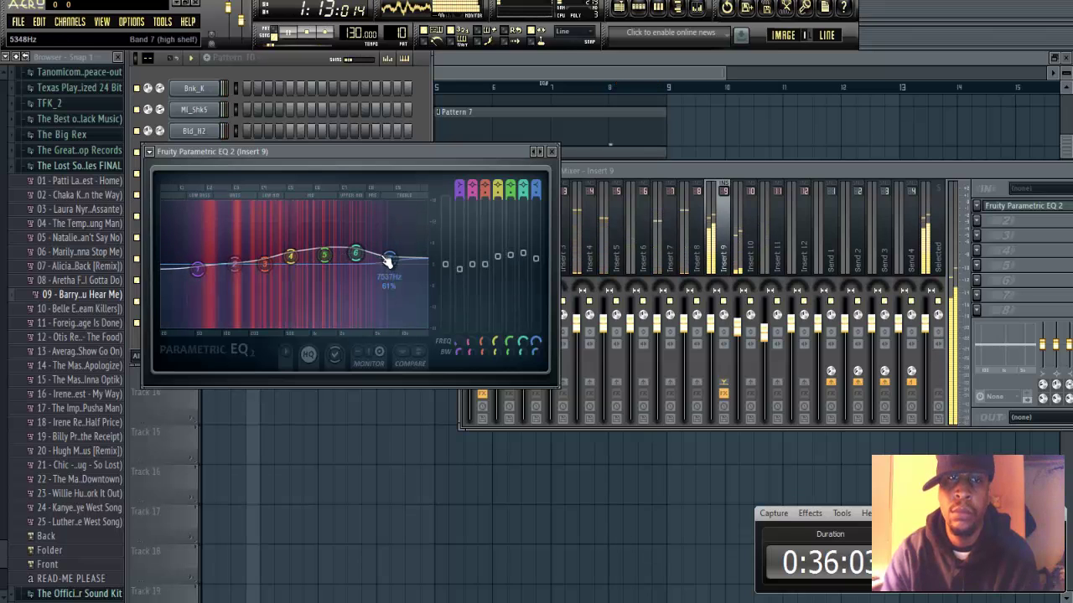
# - Add Fruity Parametric EQ 2 to Insert 10, gently raising bands 3 to 7 and cutting the low shelf about 1.1 dB near 68 Hz
pyautogui.click(750, 249)
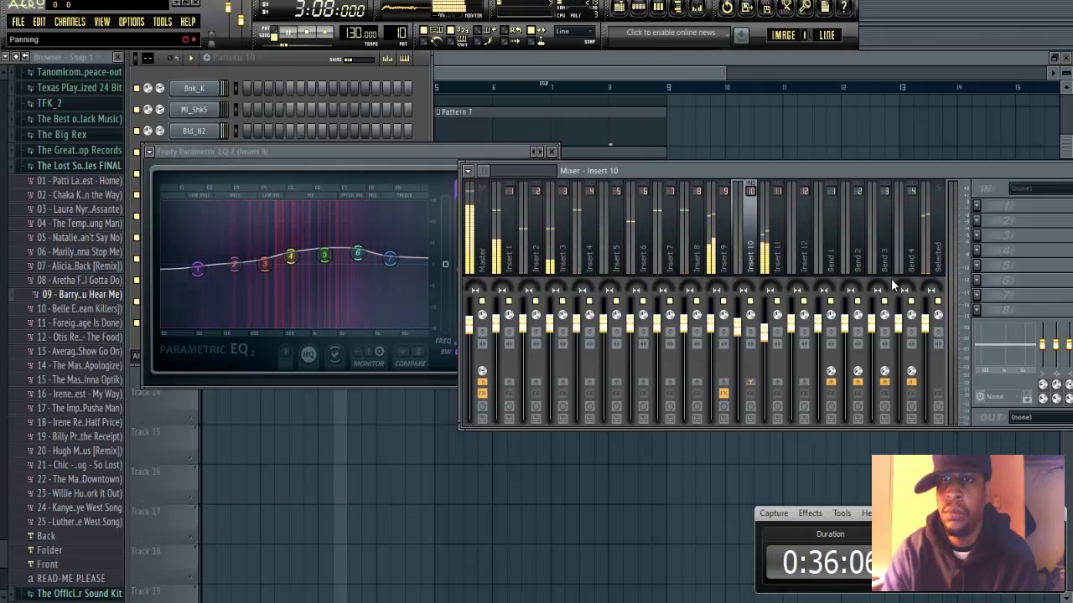
pyautogui.click(977, 206)
pyautogui.click(711, 403)
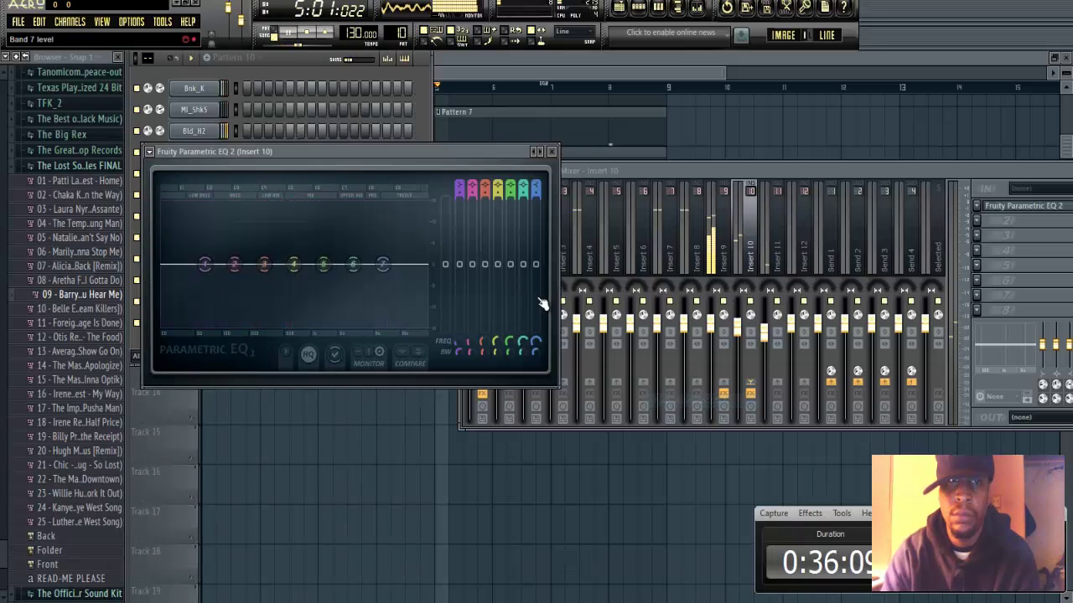
pyautogui.moveTo(352, 264); pyautogui.dragTo(388, 263)
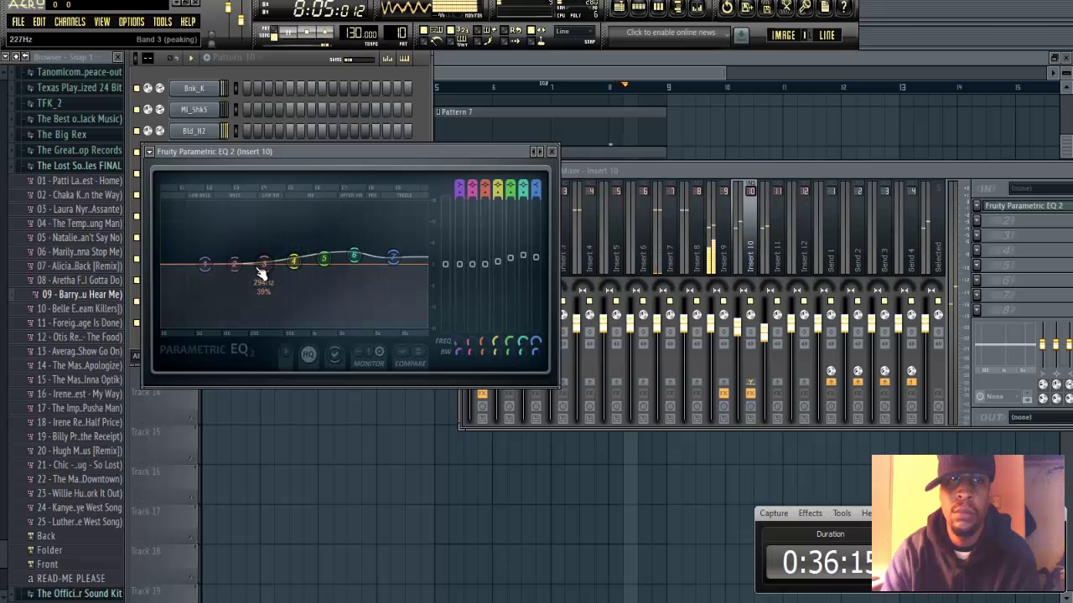
pyautogui.moveTo(206, 277); pyautogui.dragTo(203, 283)
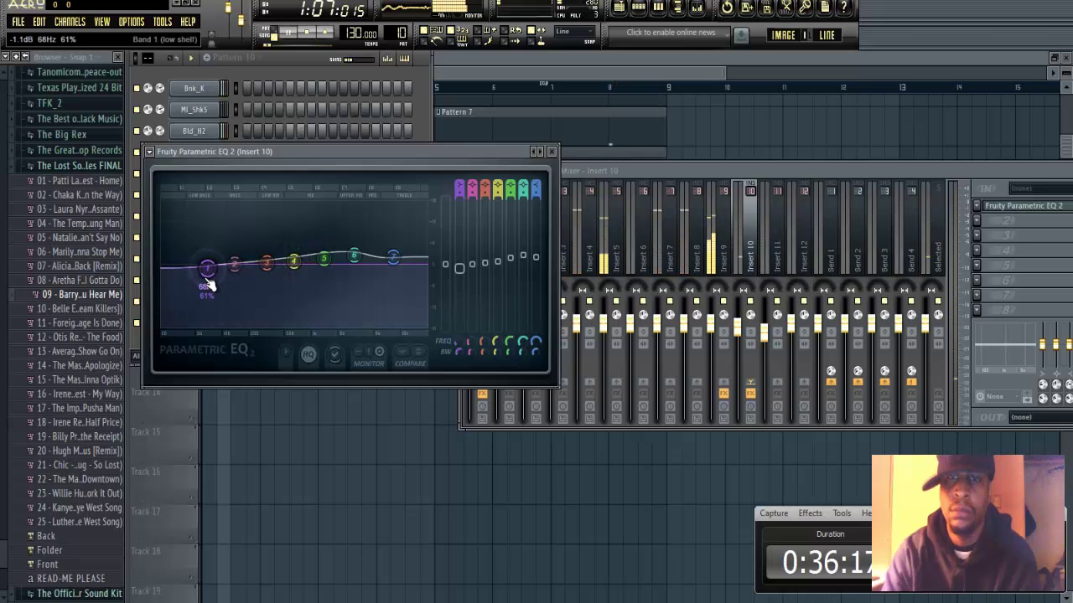
# - Add Fruity Parametric EQ 2 to Insert 11, gently boost bands 3 to 7, cut the low shelf near 63 Hz, and close it
pyautogui.click(779, 253)
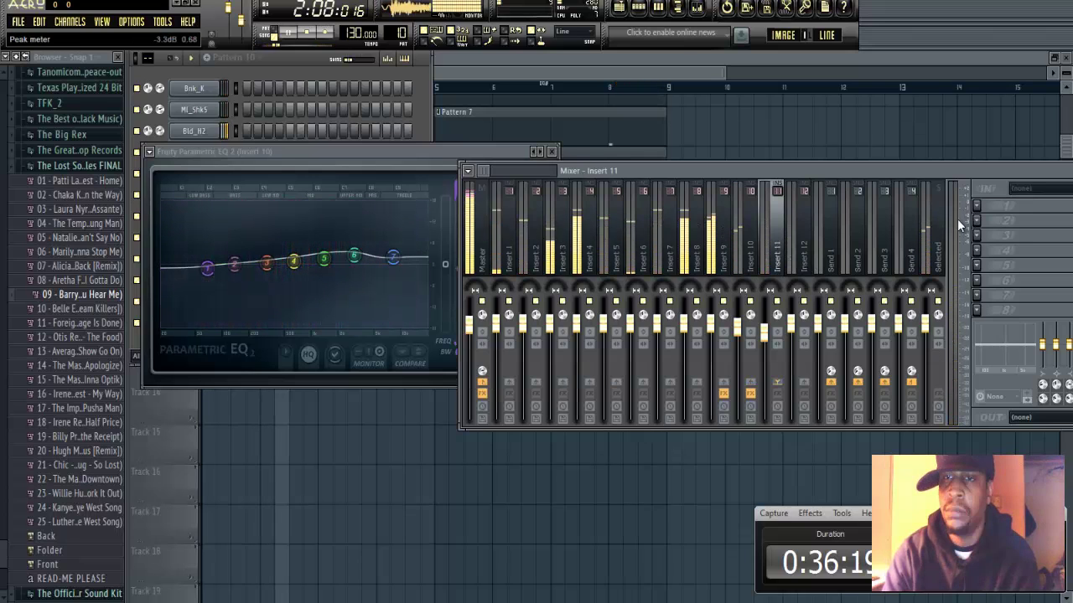
pyautogui.click(977, 206)
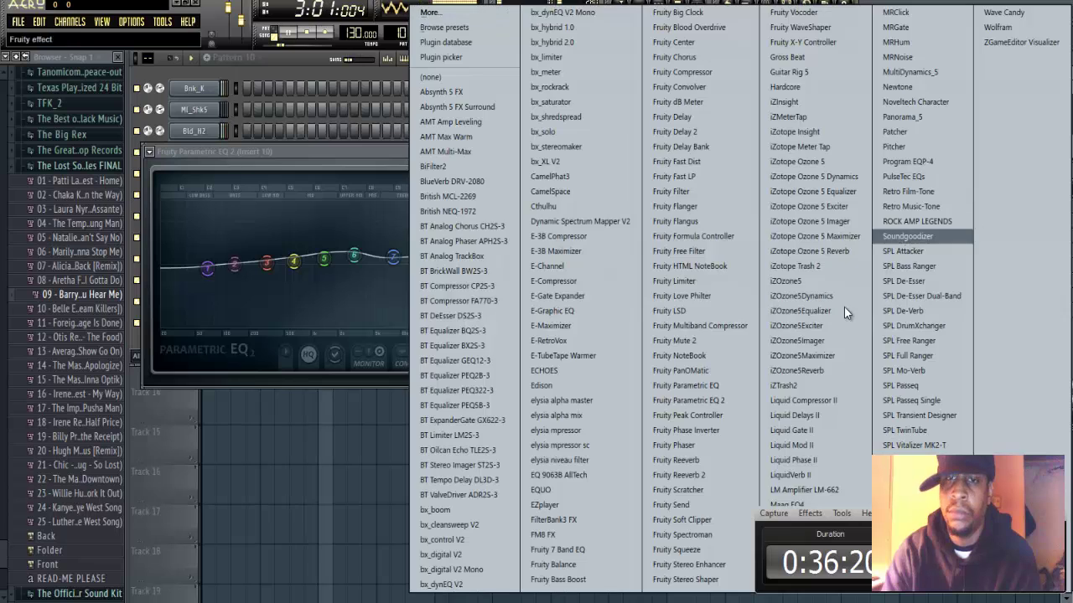
pyautogui.click(709, 397)
pyautogui.moveTo(358, 251); pyautogui.dragTo(391, 260)
pyautogui.moveTo(327, 269); pyautogui.dragTo(265, 260)
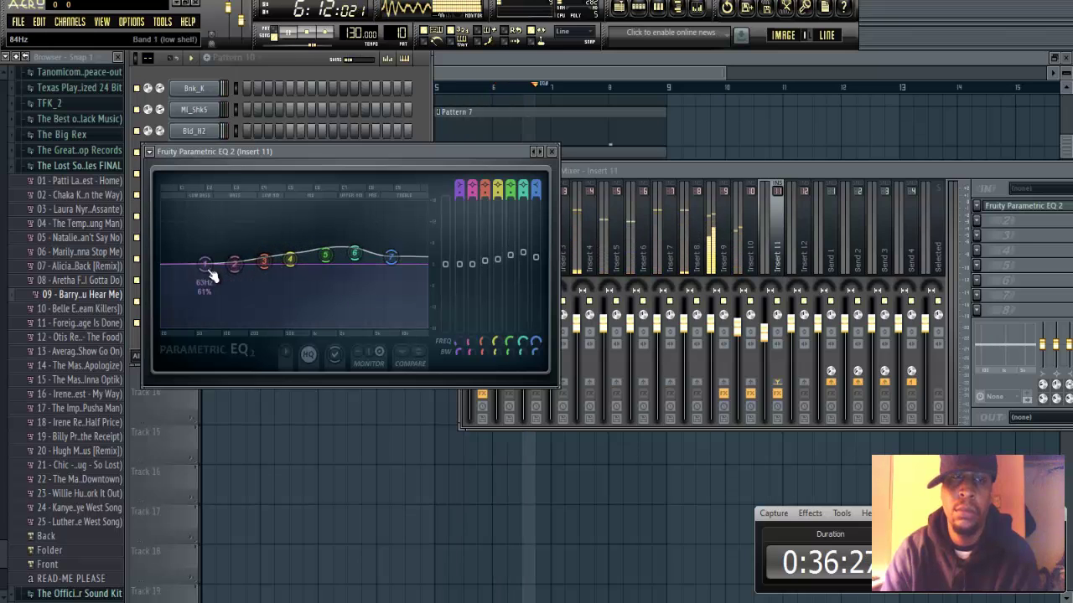
pyautogui.moveTo(208, 277); pyautogui.dragTo(208, 280)
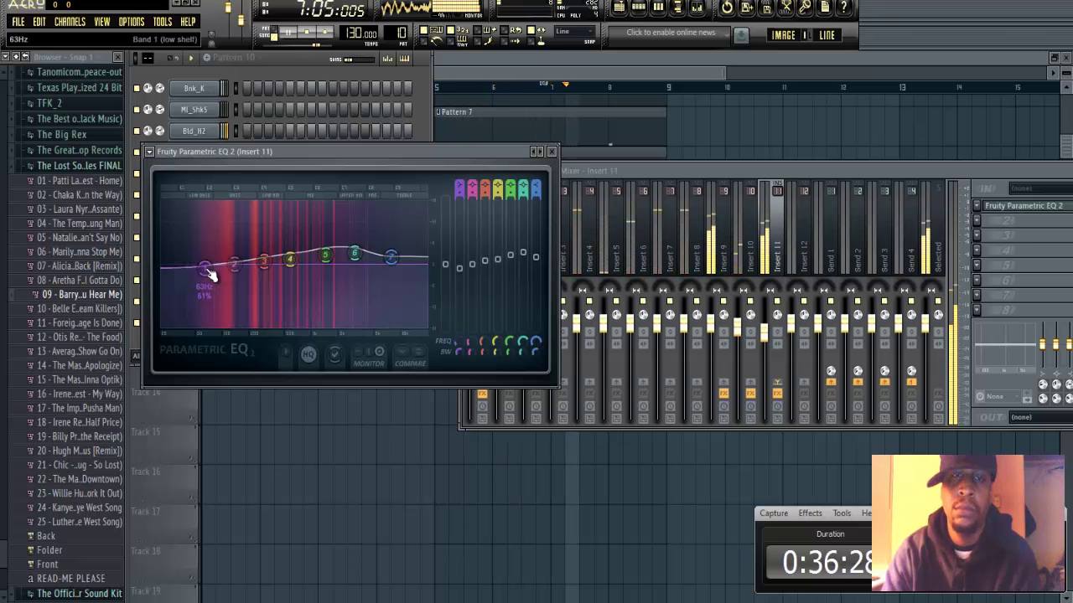
pyautogui.click(551, 151)
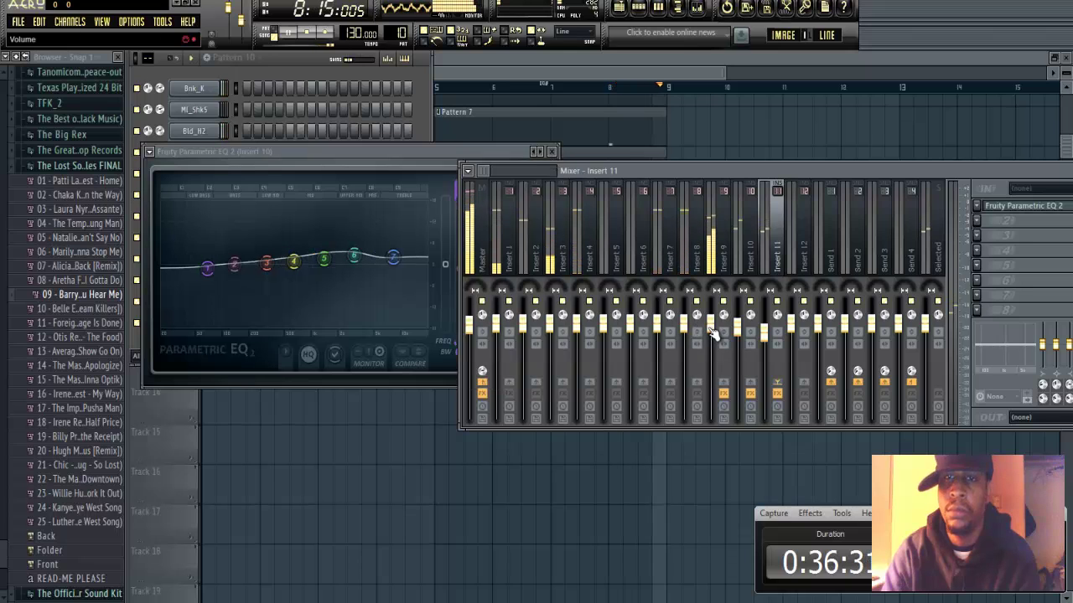
# - Lower Insert 12's volume to about 92% and close the equalizers of Inserts 10 and 9
pyautogui.click(791, 343)
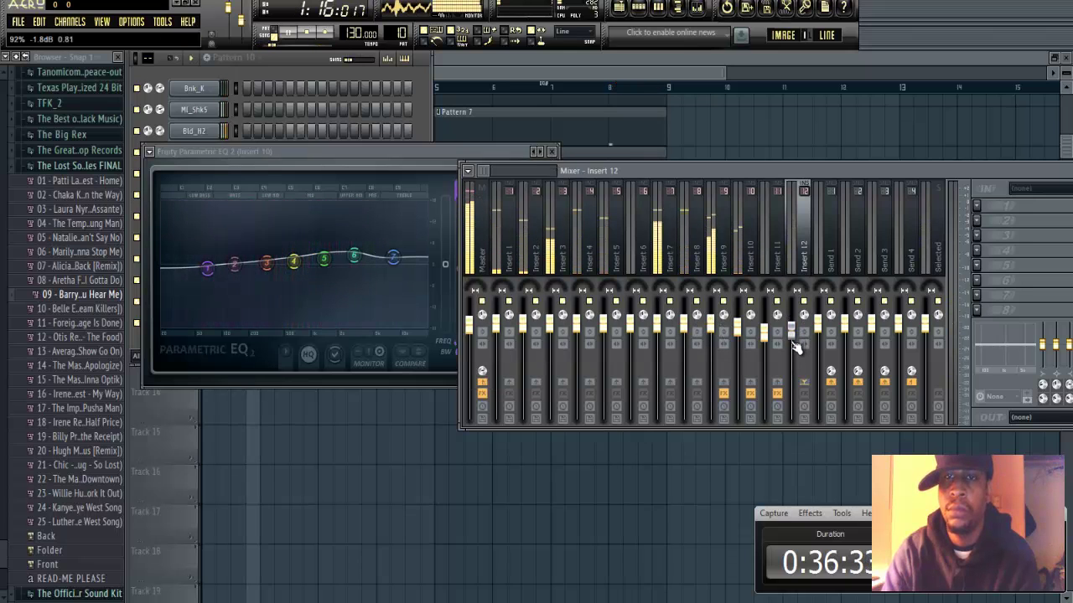
pyautogui.click(552, 152)
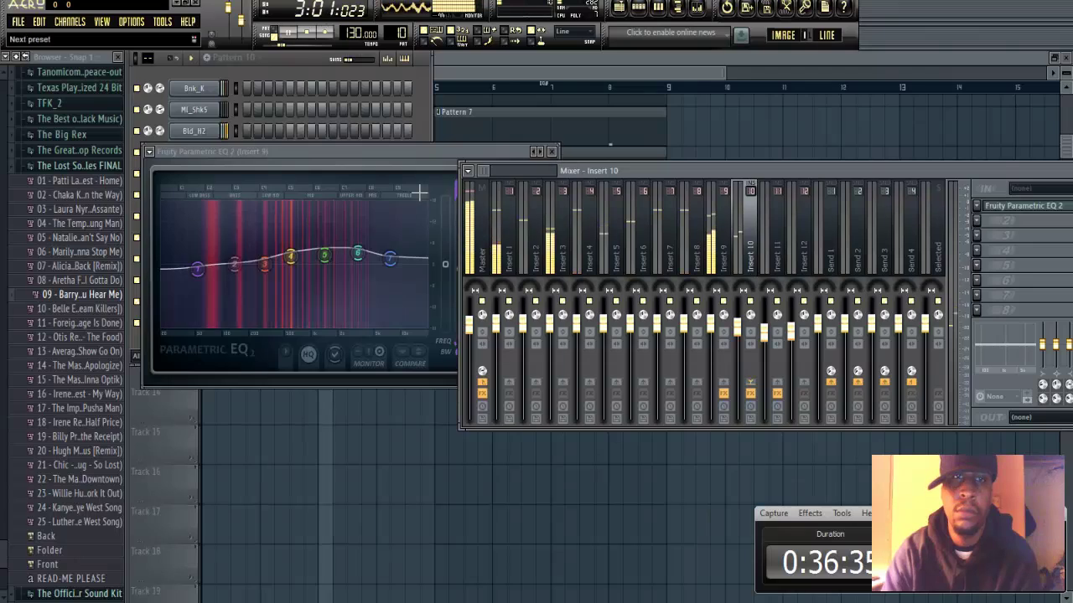
pyautogui.click(551, 151)
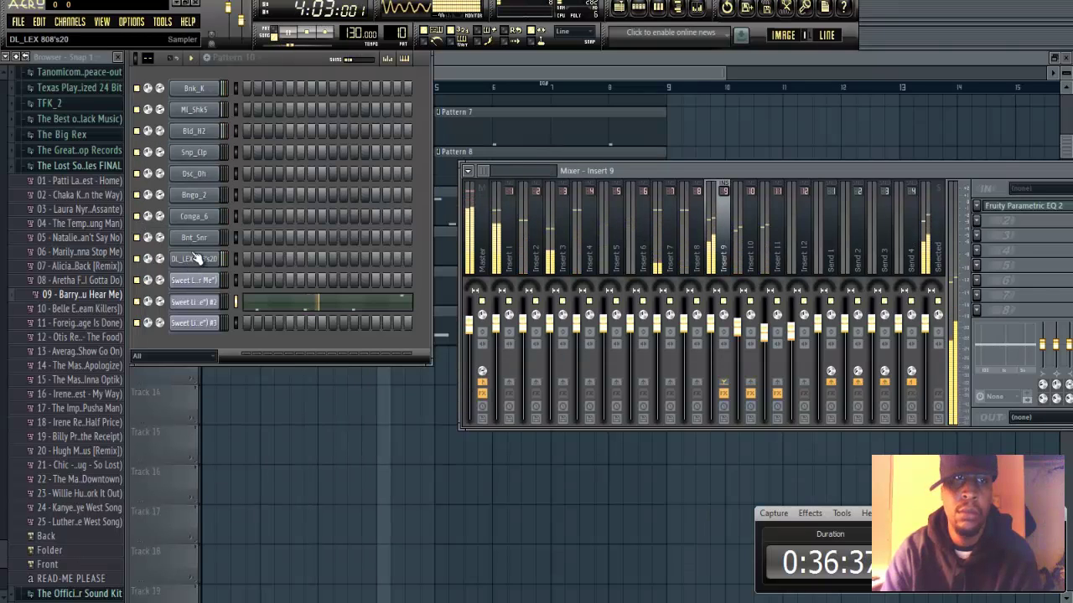
# - Route the DL_LEX 808's20 channel to mixer Insert 12 and close its channel settings
pyautogui.click(195, 260)
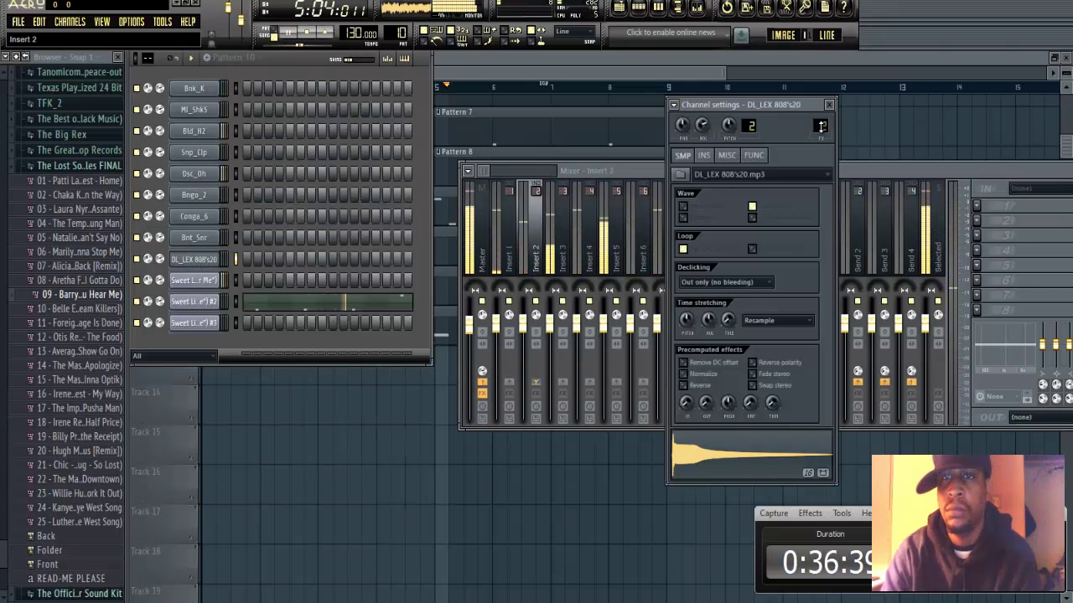
pyautogui.moveTo(821, 125); pyautogui.dragTo(827, 118)
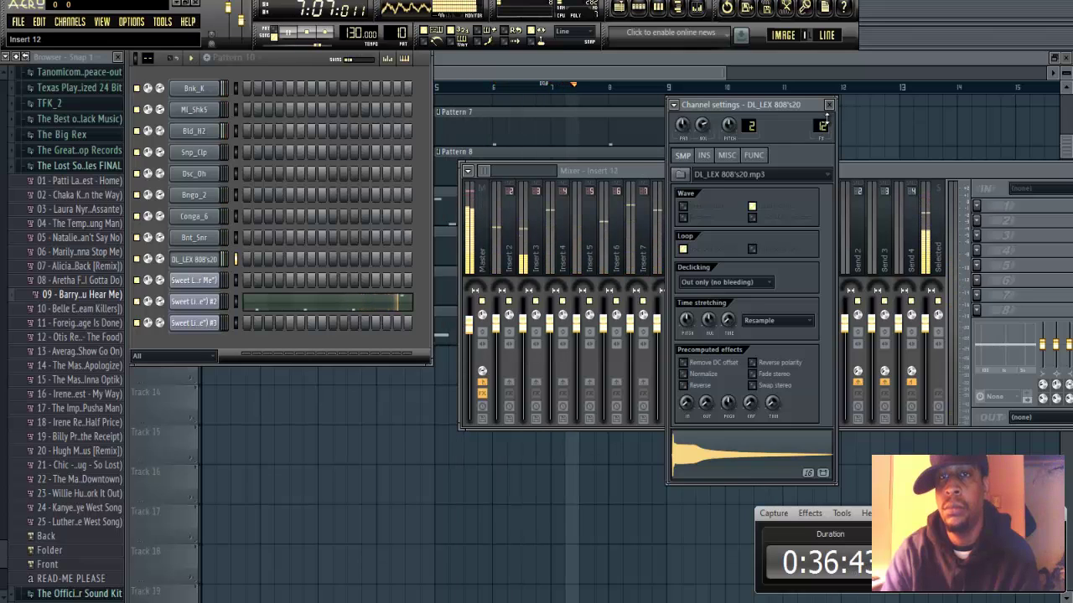
pyautogui.click(704, 156)
pyautogui.click(832, 104)
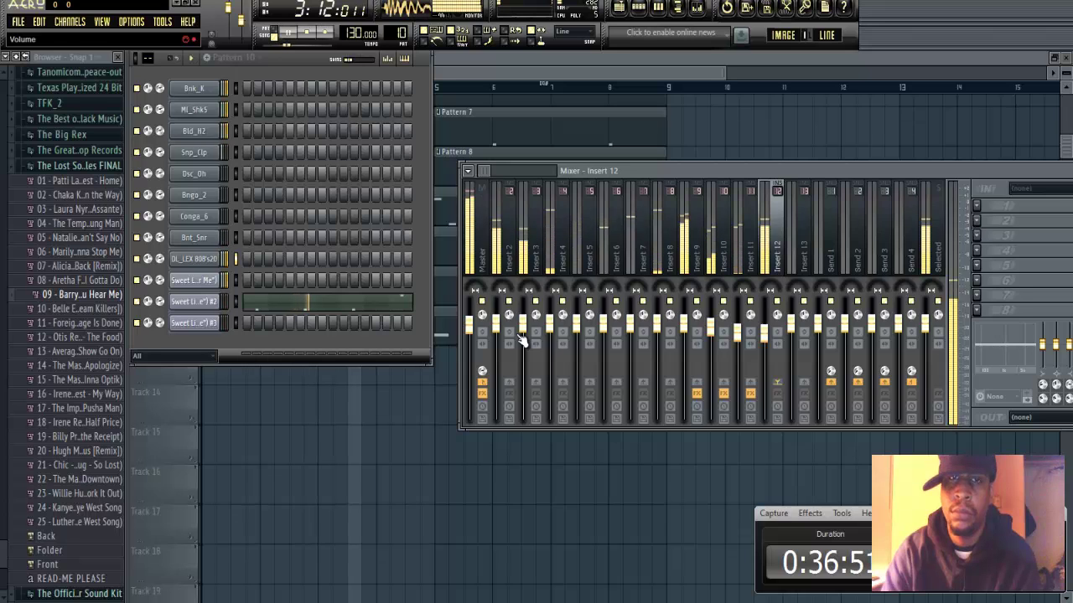
pyautogui.click(482, 171)
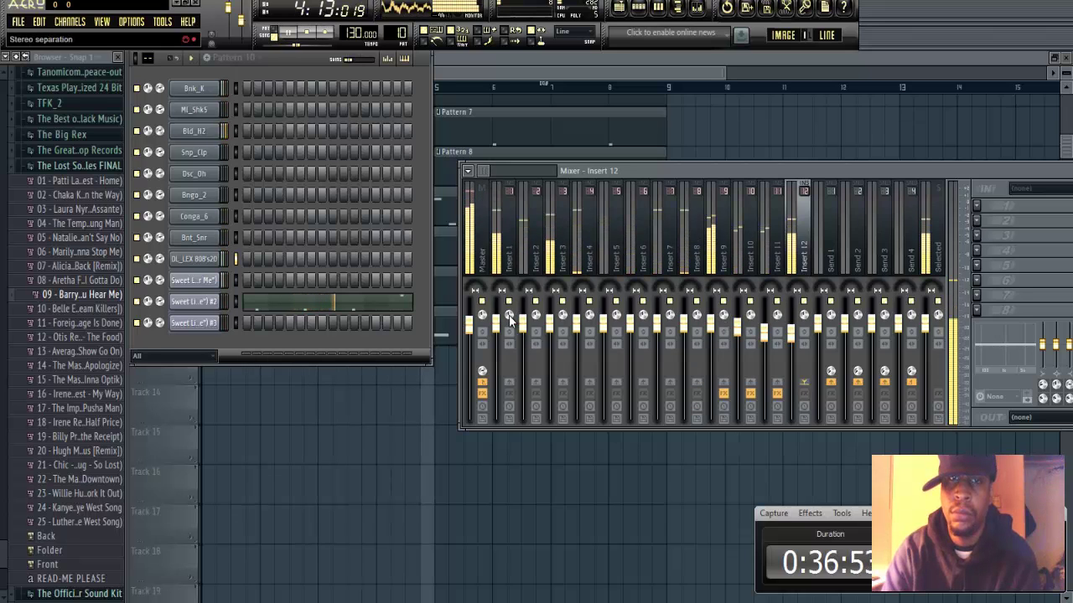
# - Balance the mix by lowering Insert 4 slightly, setting Insert 12 to about 85%, and reducing Insert 9 a little
pyautogui.click(589, 327)
pyautogui.click(790, 336)
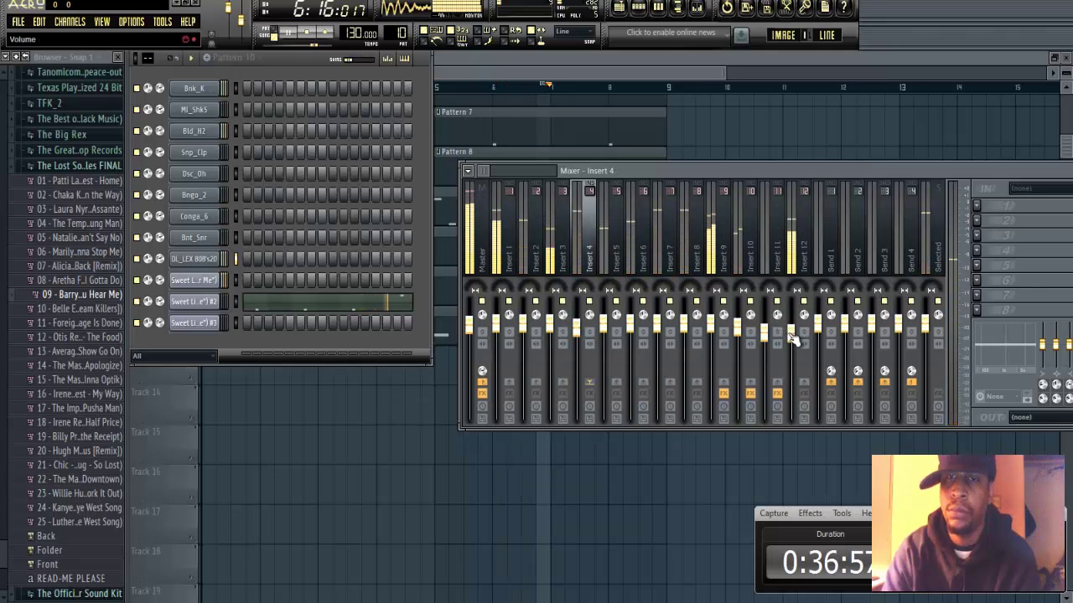
pyautogui.moveTo(791, 340); pyautogui.dragTo(791, 342)
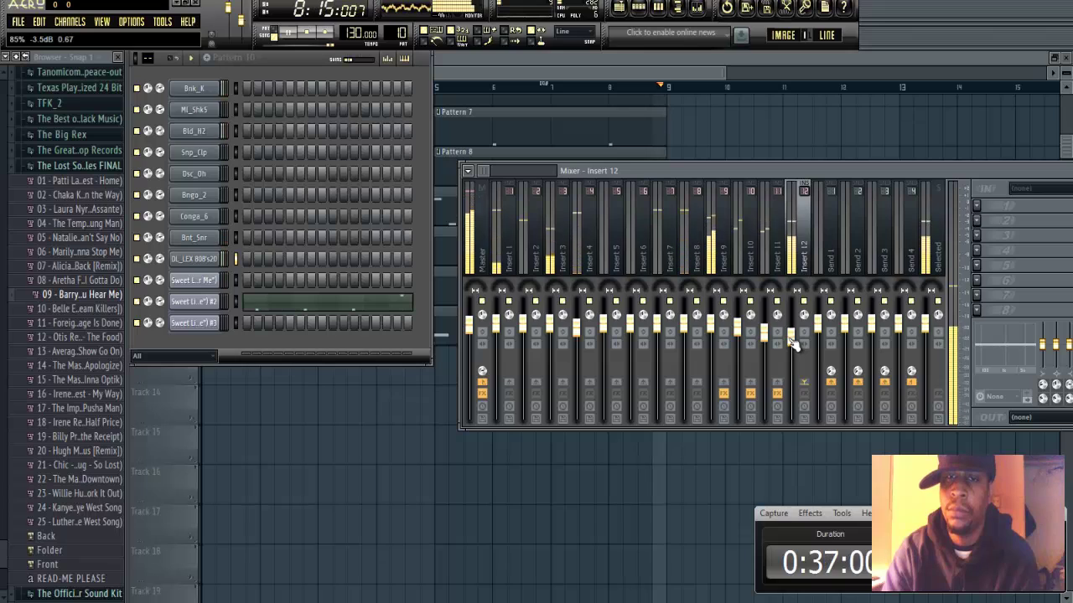
pyautogui.click(709, 332)
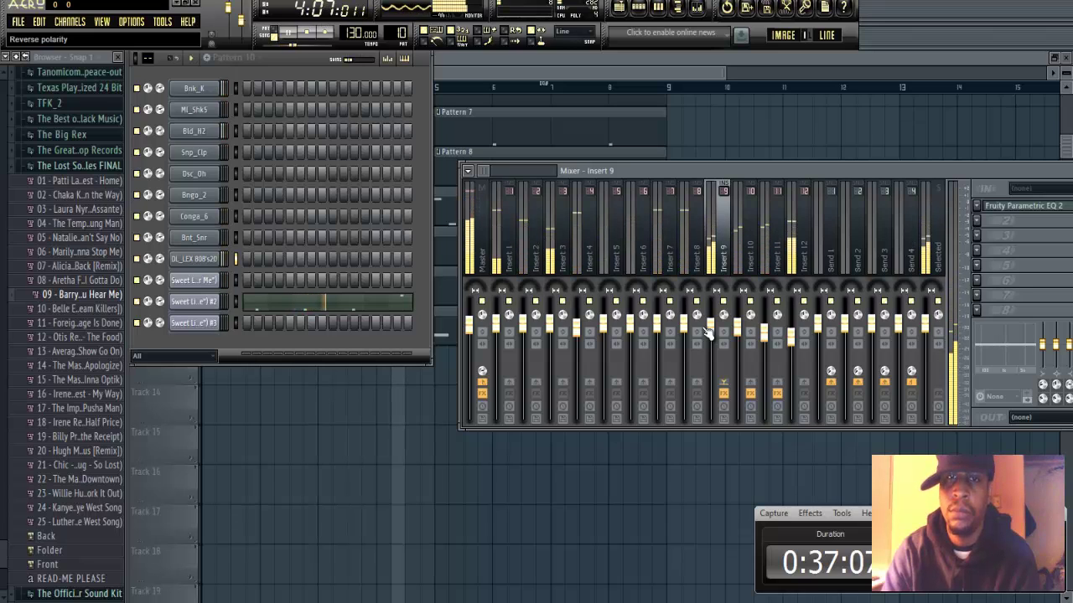
# - Lower Insert 5's volume to about 85% and add Fruity Reeverb 2 to it
pyautogui.click(609, 348)
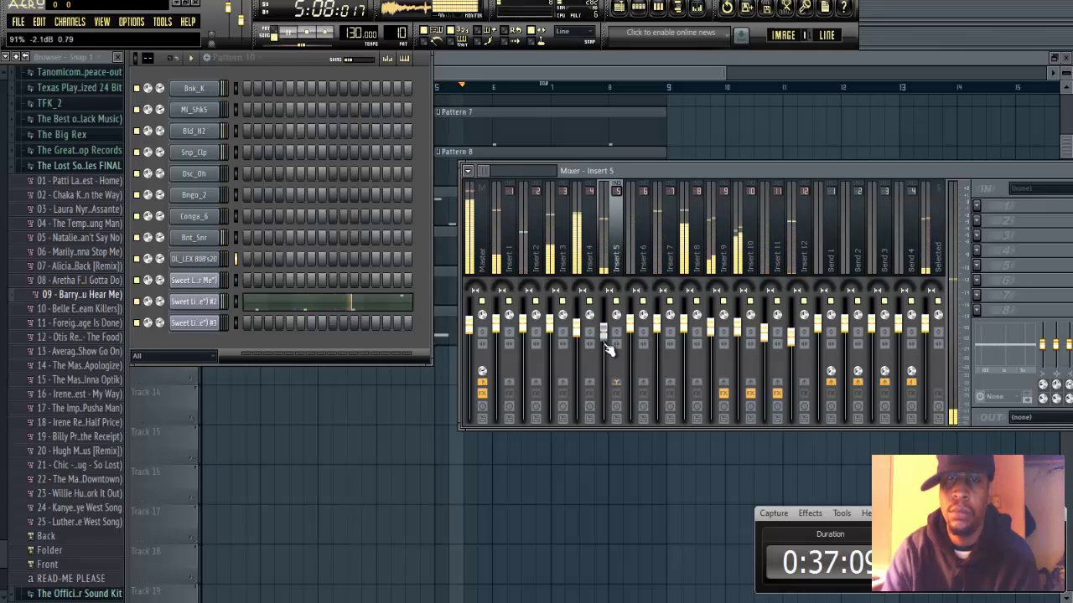
pyautogui.scroll(-3, 605, 344)
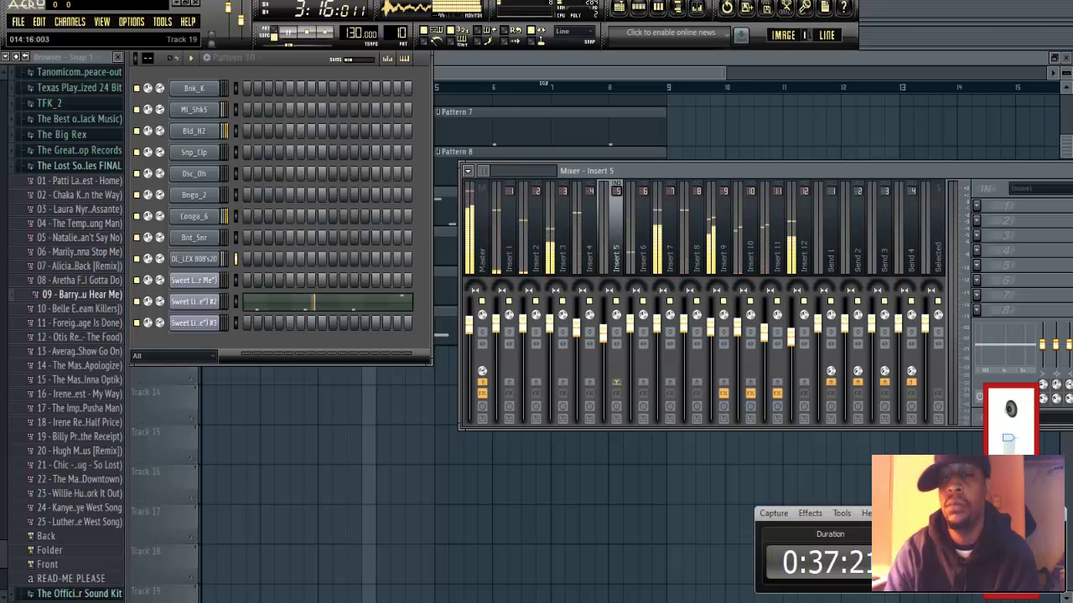
pyautogui.click(136, 280)
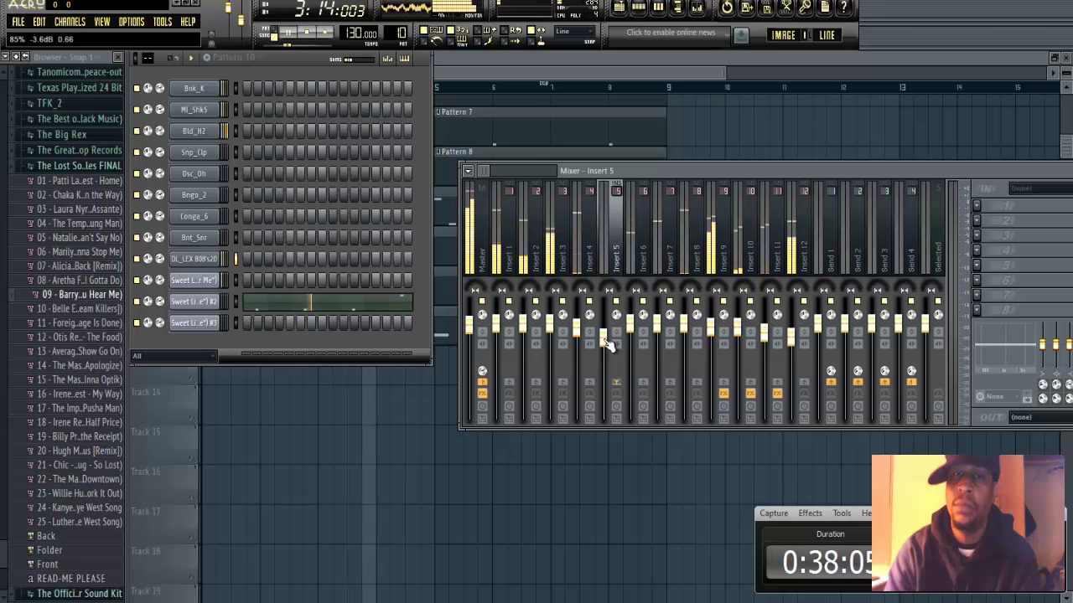
pyautogui.click(978, 204)
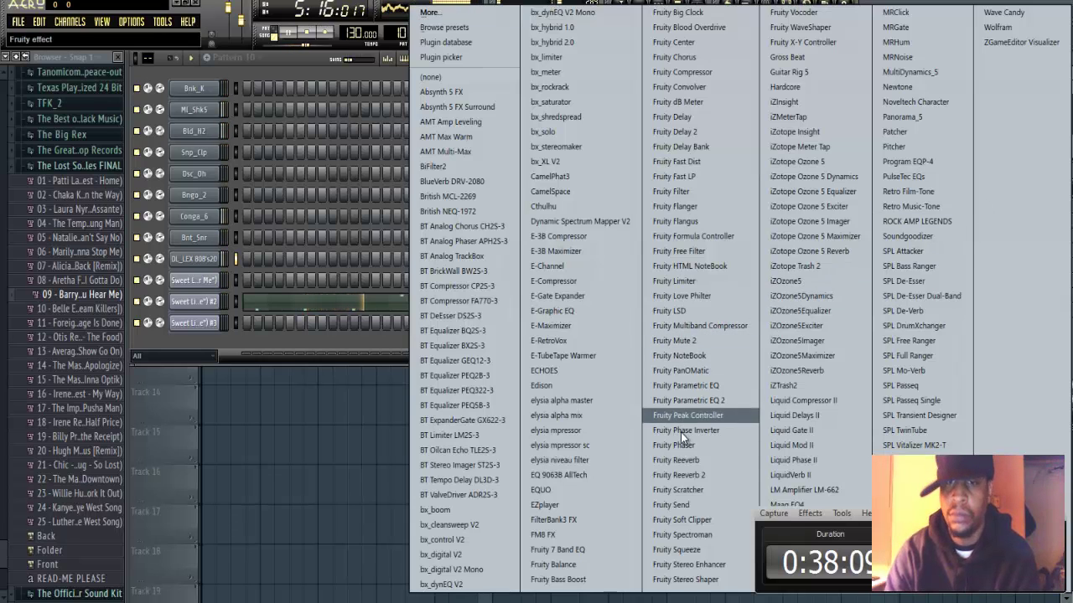
pyautogui.click(683, 473)
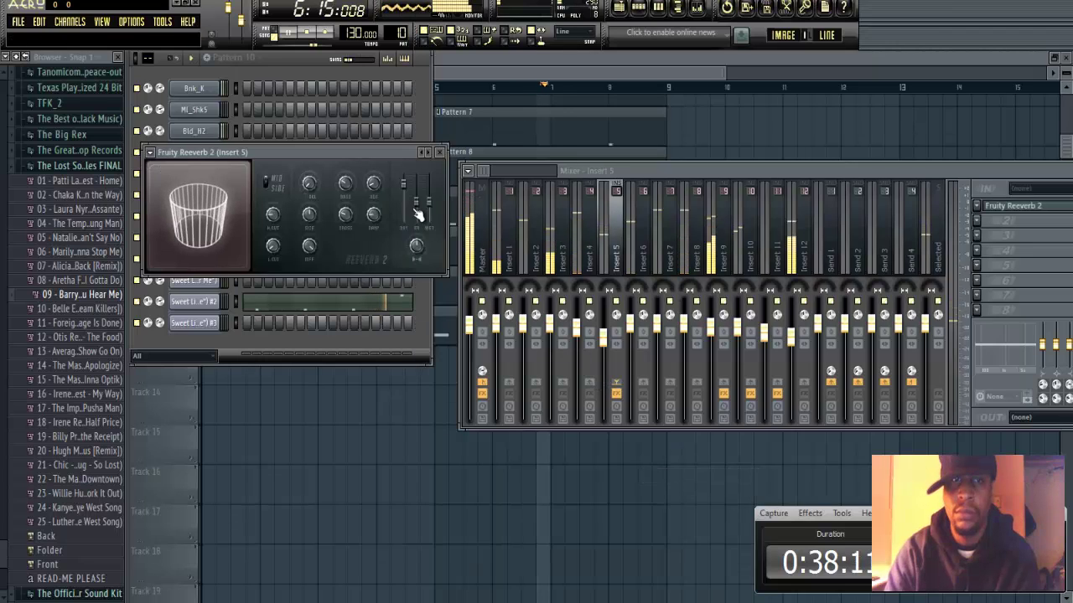
# - Reduce the wet level of Insert 5's reverb, lower Insert 5's volume to about 81%, and close the reverb
pyautogui.moveTo(434, 208); pyautogui.dragTo(434, 217)
pyautogui.moveTo(602, 337); pyautogui.dragTo(603, 343)
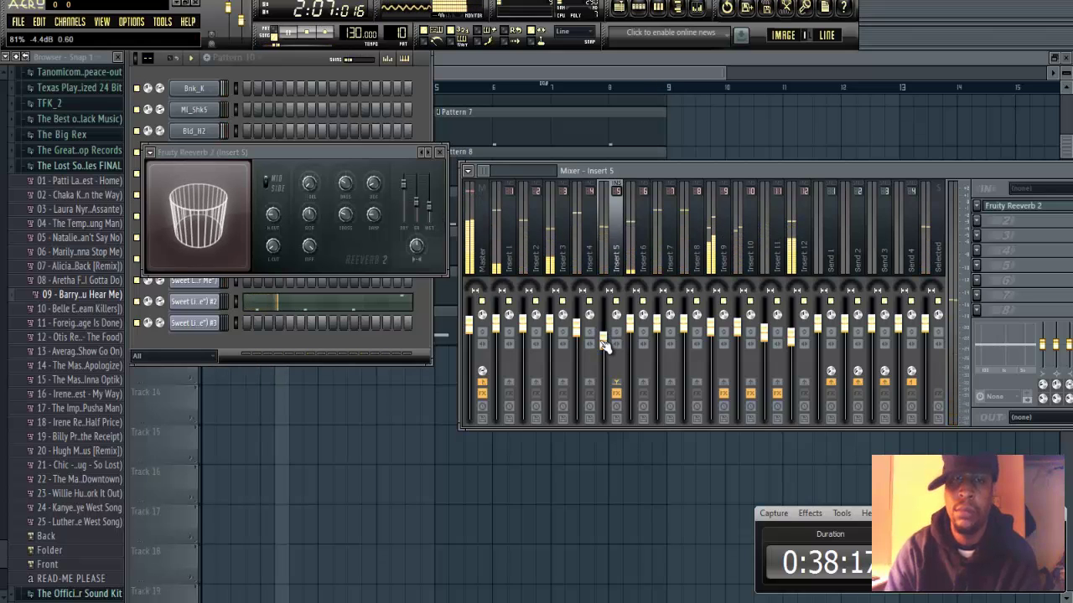
pyautogui.click(440, 153)
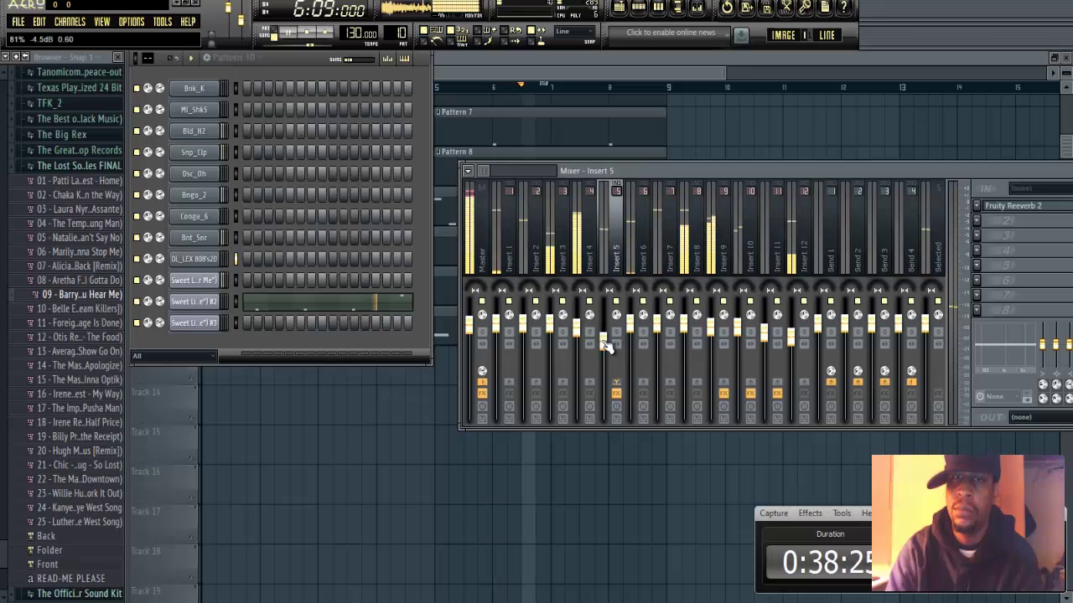
# - Lower Insert 9's volume in small stages to below 93%
pyautogui.click(712, 334)
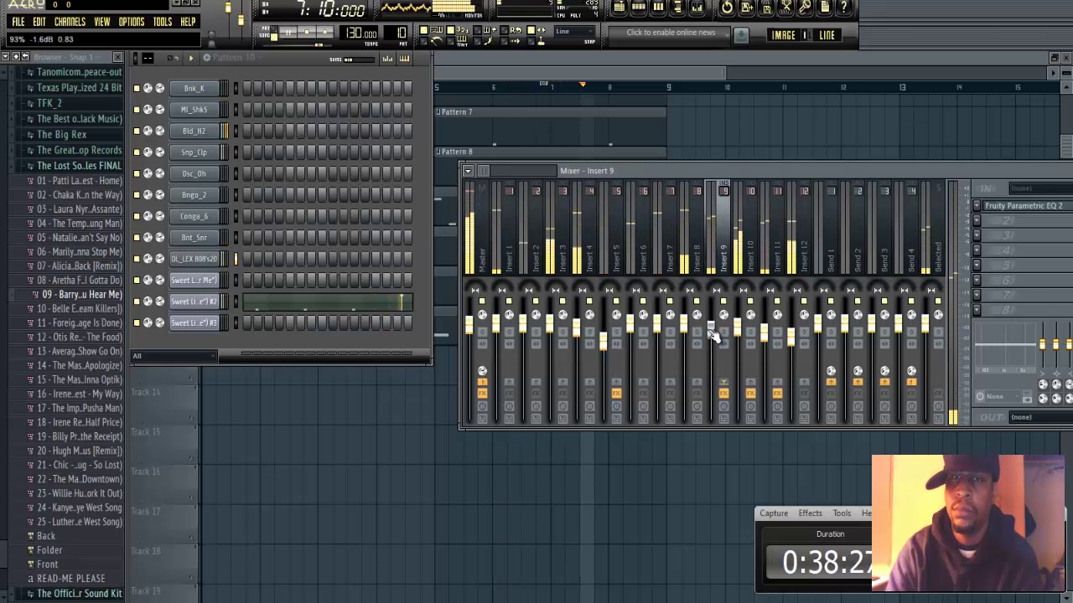
pyautogui.moveTo(712, 334); pyautogui.dragTo(709, 332)
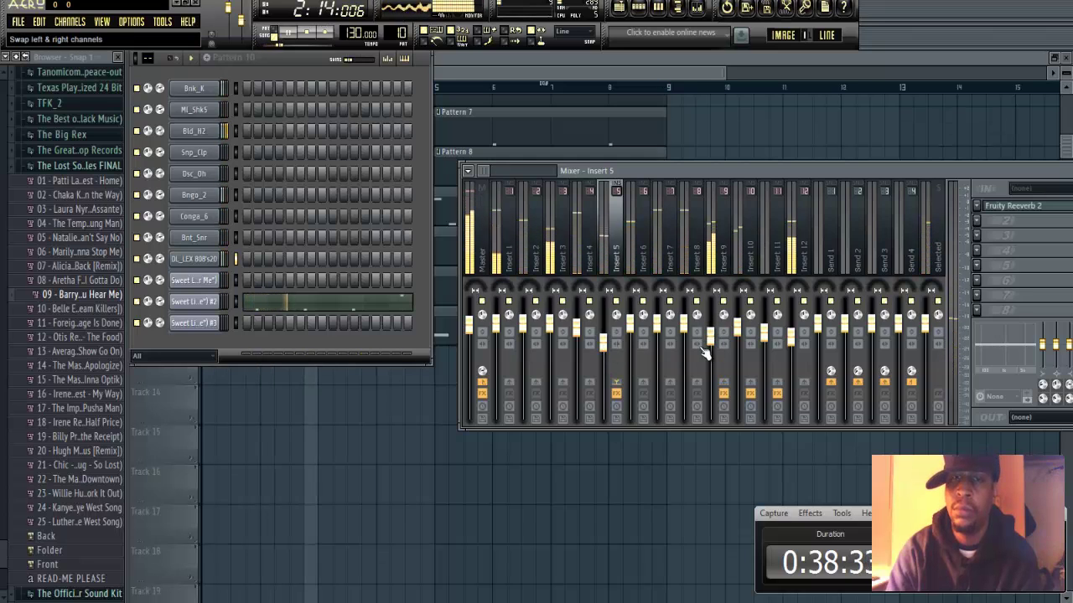
pyautogui.moveTo(712, 336); pyautogui.dragTo(715, 350)
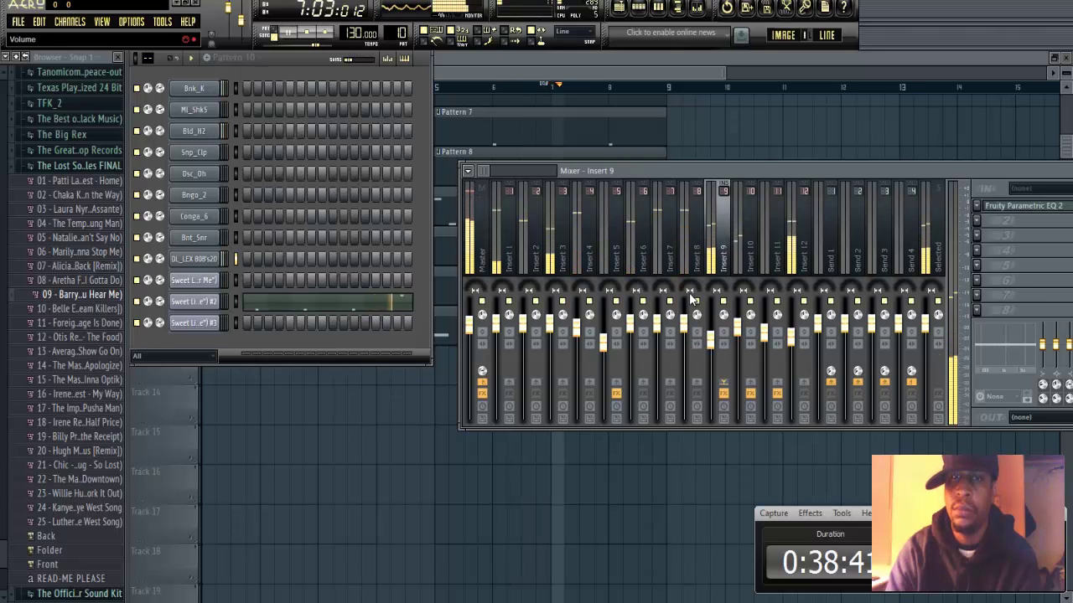
# - Add Fruity Reeverb 2 to Insert 8 and reduce its wet level
pyautogui.click(977, 206)
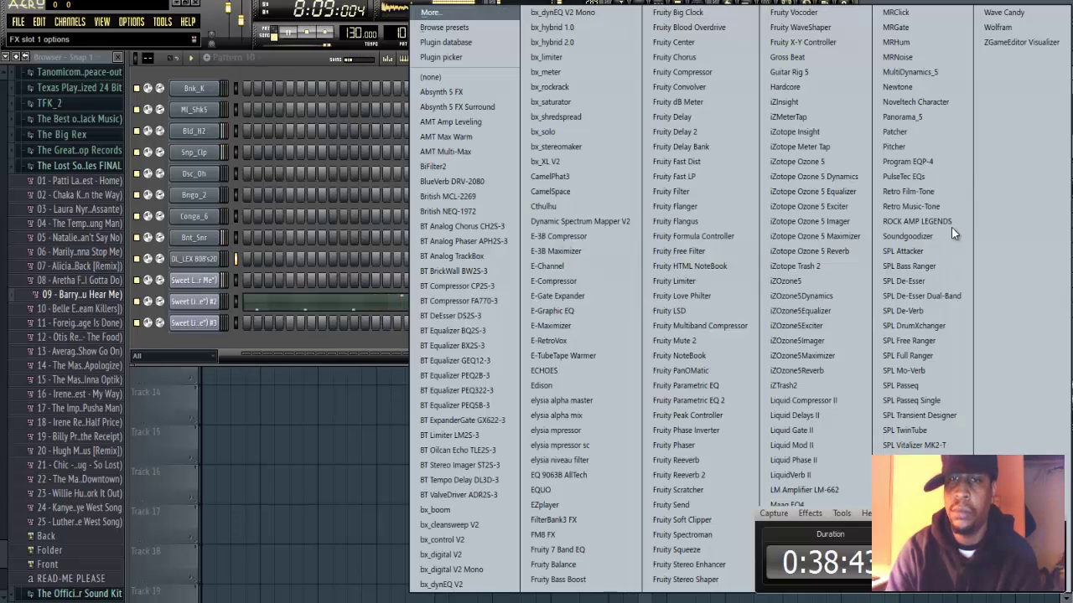
pyautogui.click(694, 474)
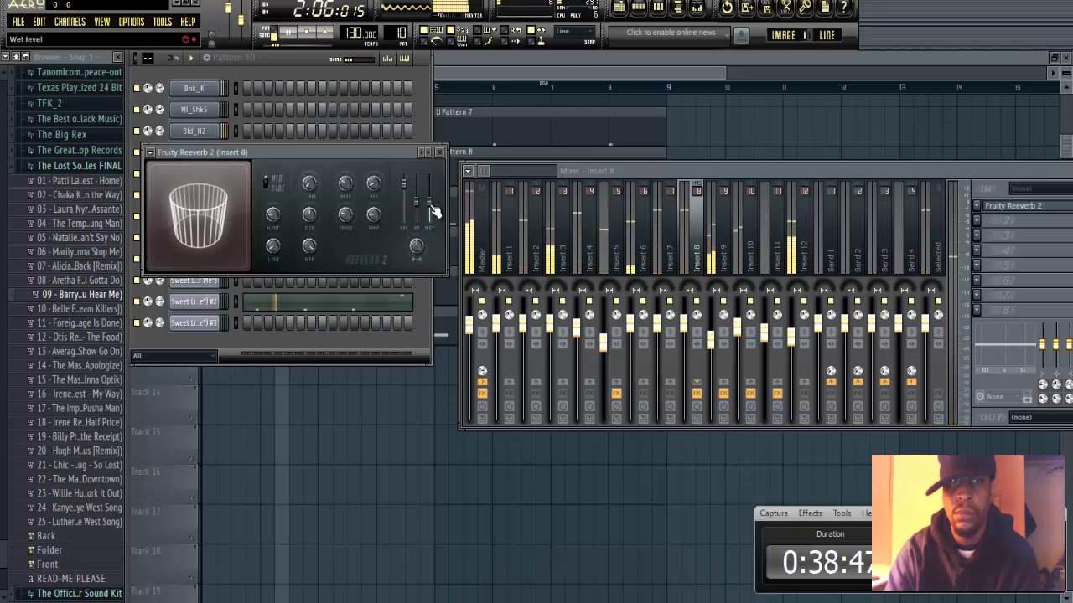
pyautogui.moveTo(430, 205)
pyautogui.mouseDown()
pyautogui.moveTo(431, 236)
pyautogui.moveTo(432, 220)
pyautogui.mouseUp()
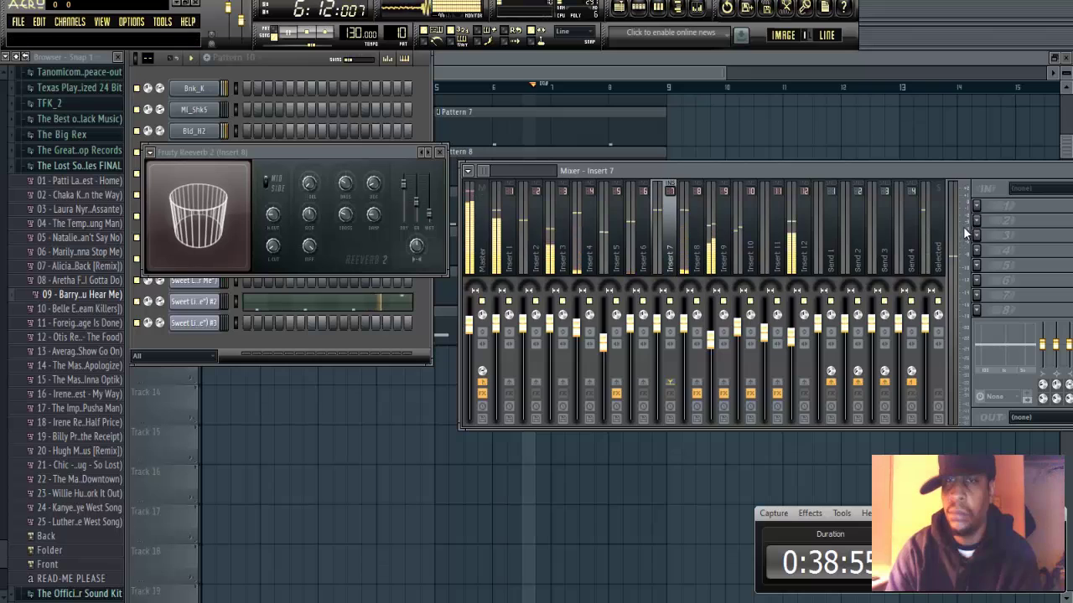
# - Add Fruity Reeverb 2 to Insert 7 and reduce its wet level to about 25%
pyautogui.click(975, 205)
pyautogui.click(666, 475)
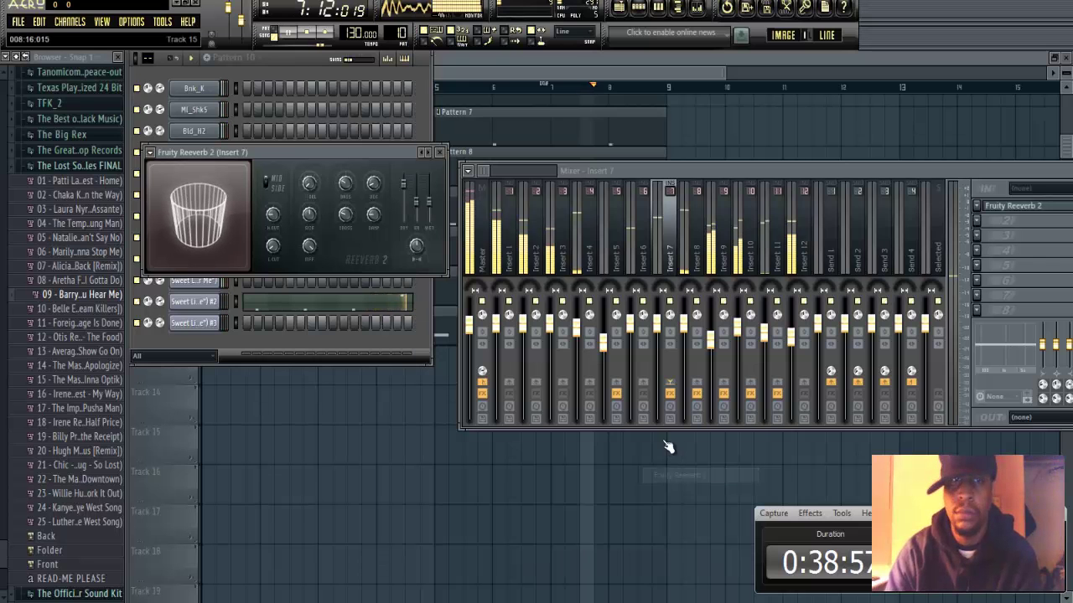
pyautogui.moveTo(433, 209)
pyautogui.mouseDown()
pyautogui.moveTo(433, 231)
pyautogui.moveTo(434, 215)
pyautogui.mouseUp()
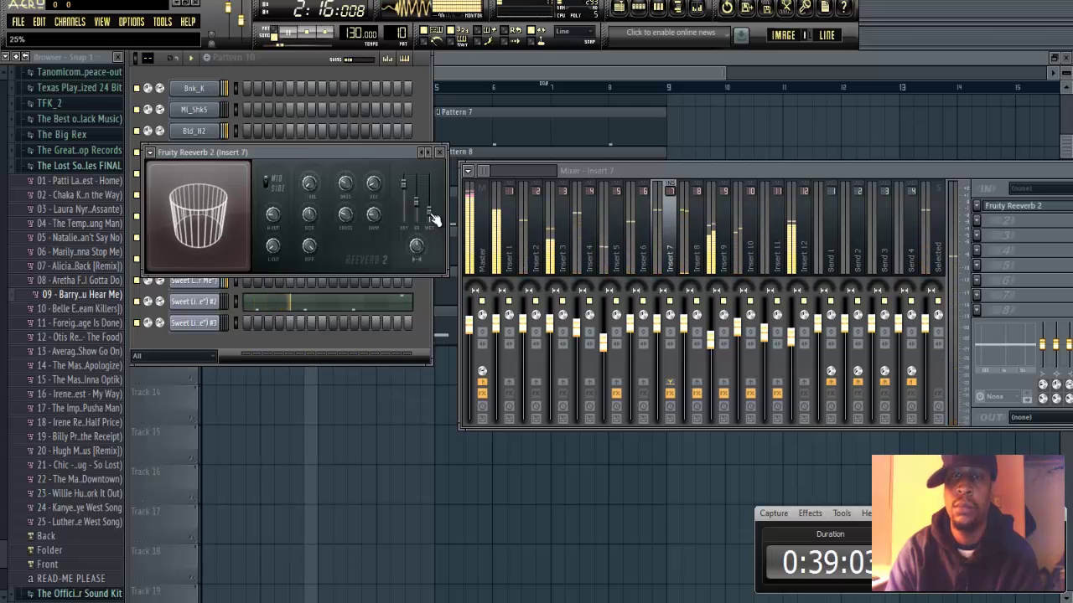
pyautogui.moveTo(433, 220); pyautogui.dragTo(434, 222)
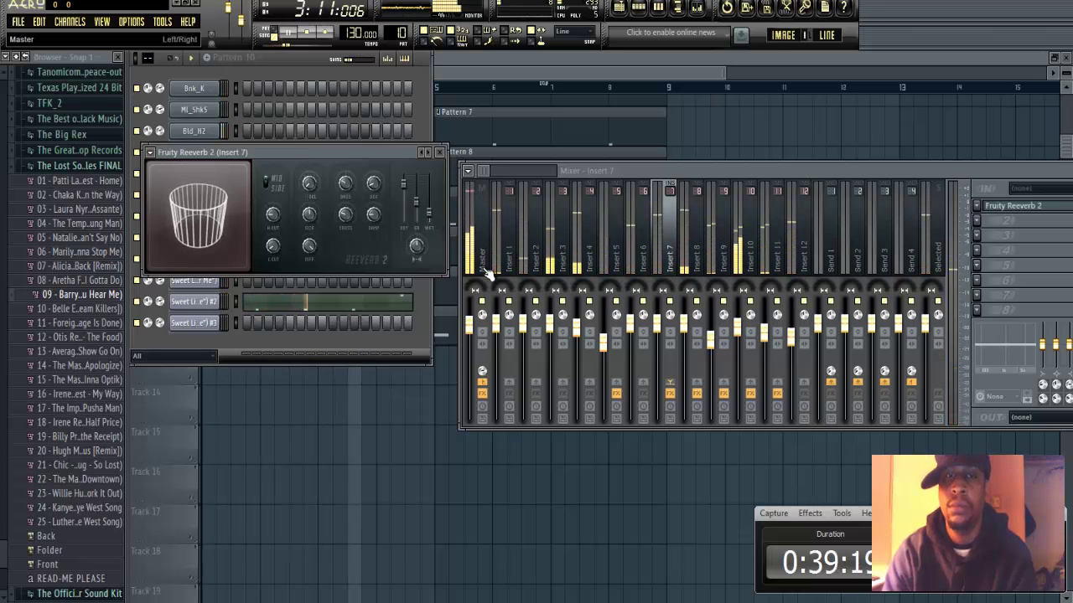
# - Lower Insert 3's volume to about 84%
pyautogui.click(552, 330)
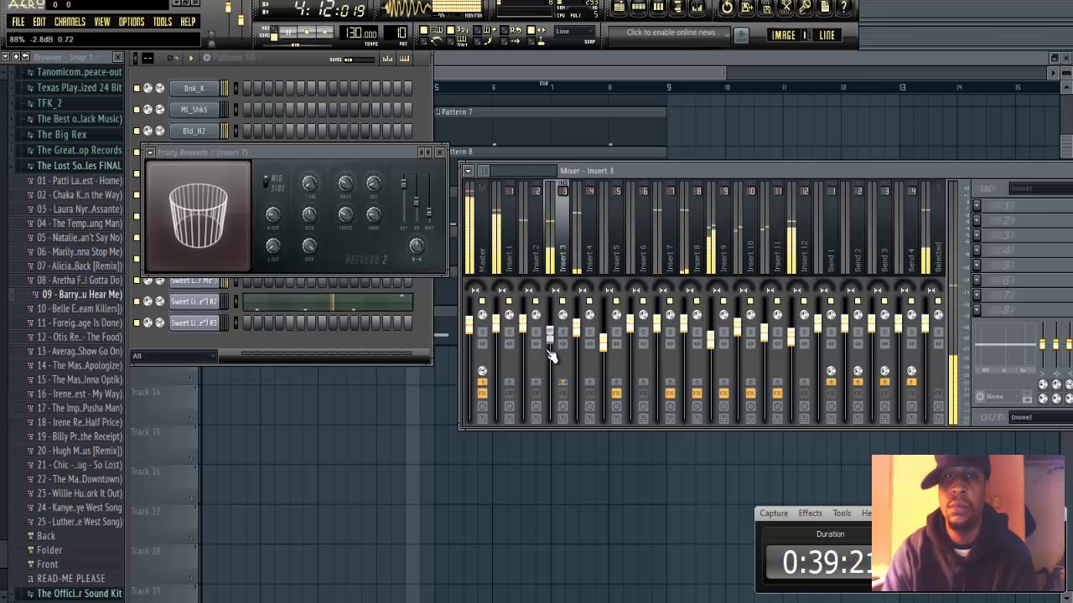
pyautogui.moveTo(549, 356)
pyautogui.mouseDown()
pyautogui.moveTo(545, 469)
pyautogui.moveTo(553, 346)
pyautogui.mouseUp()
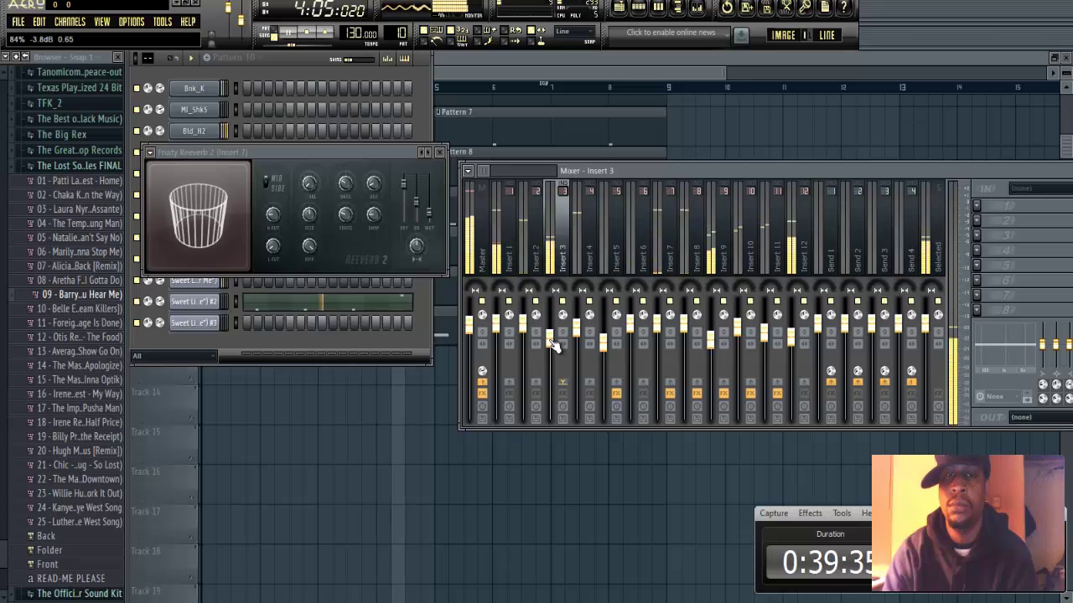
pyautogui.moveTo(549, 340); pyautogui.dragTo(550, 345)
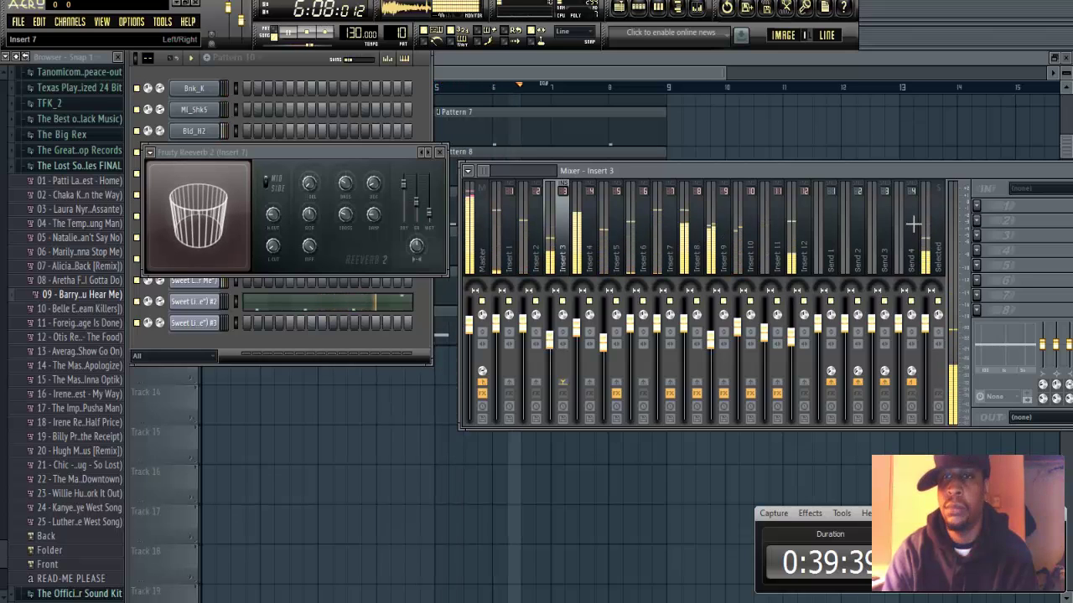
# - Add Fruity Reeverb 2 to Insert 3 with a wet level of about 16%, and close all open reverb windows
pyautogui.click(979, 206)
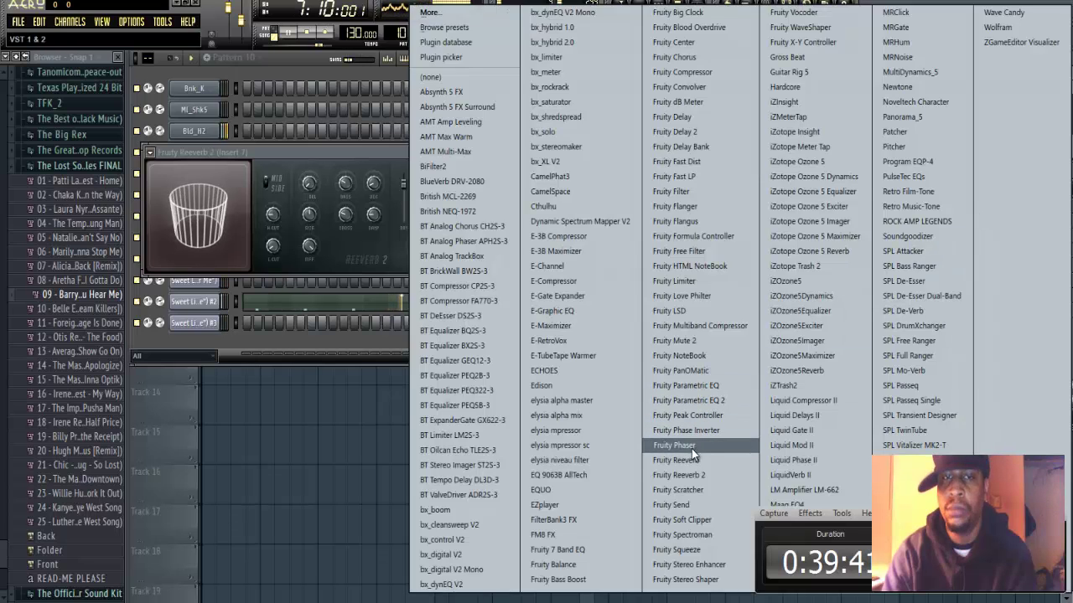
pyautogui.click(686, 472)
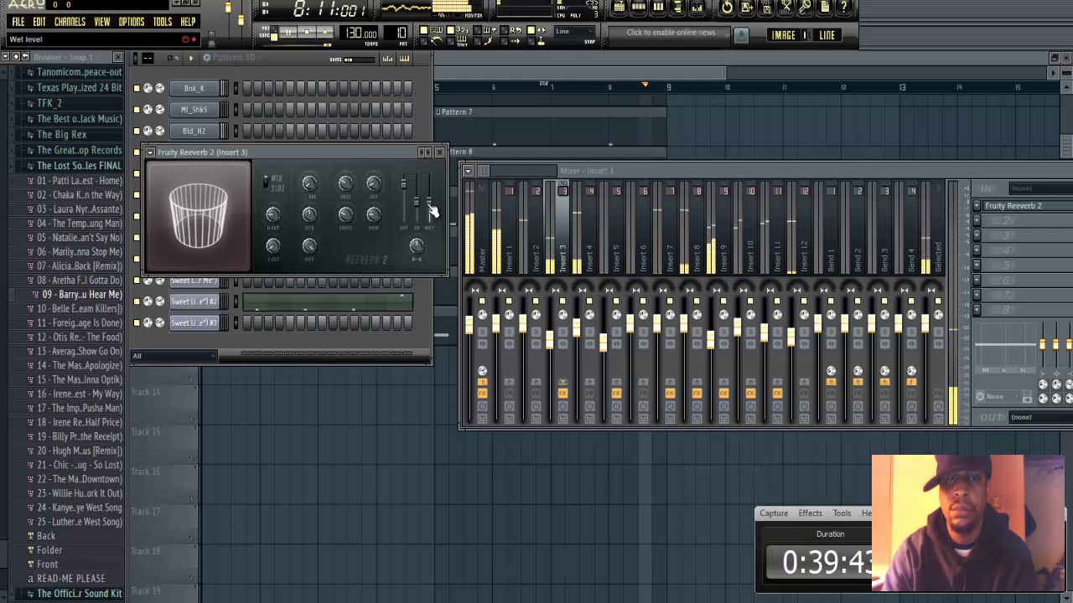
pyautogui.moveTo(432, 212); pyautogui.dragTo(435, 243)
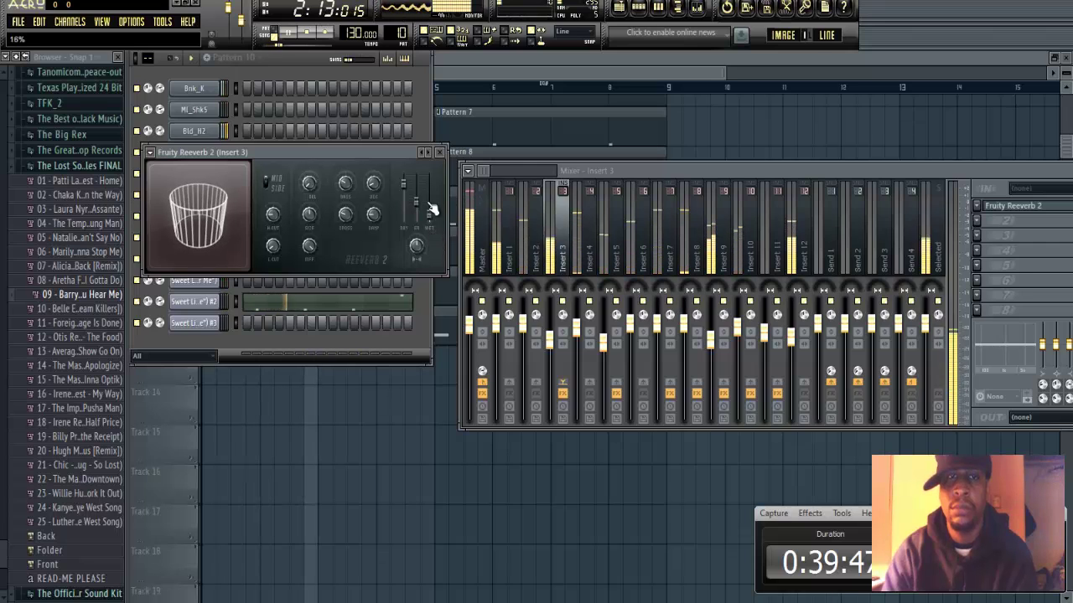
pyautogui.click(440, 152)
pyautogui.click(440, 152)
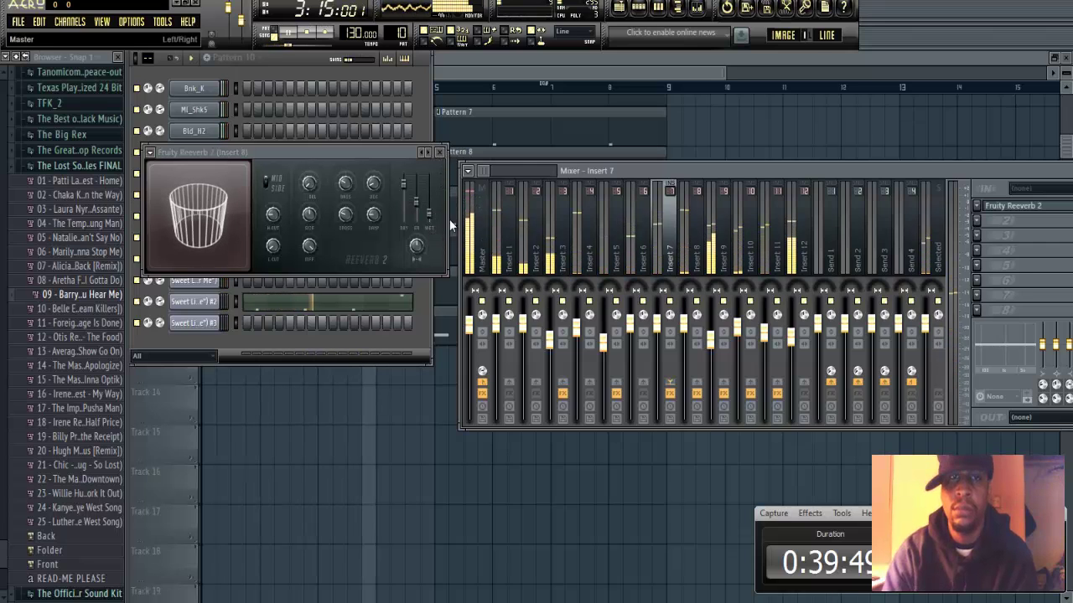
pyautogui.click(439, 152)
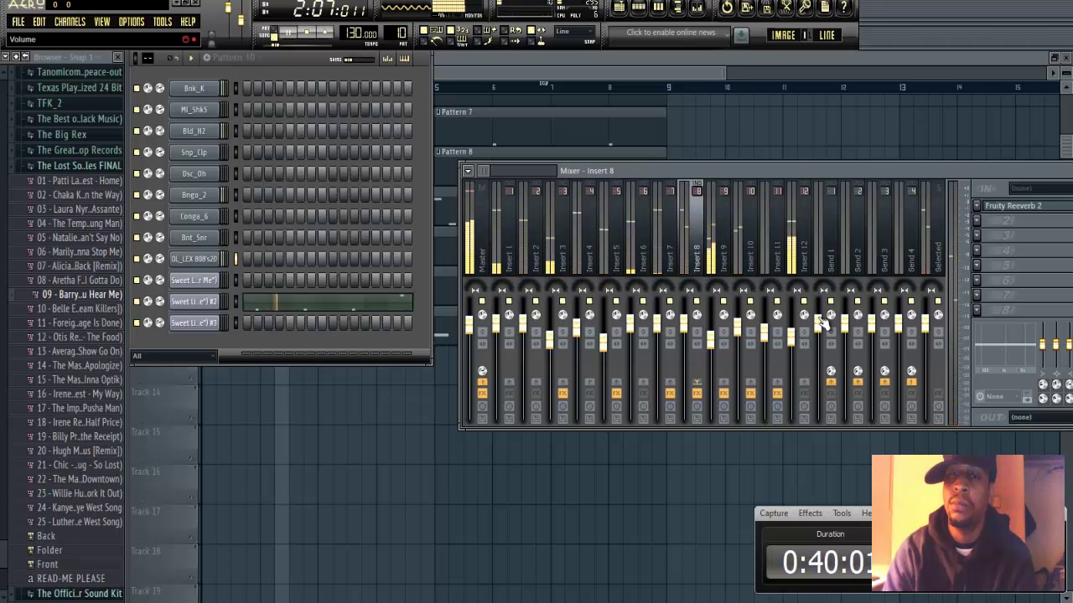
# - Lower Insert 12's volume to slightly below 80% and add Fruity Parametric EQ 2 to it
pyautogui.click(790, 352)
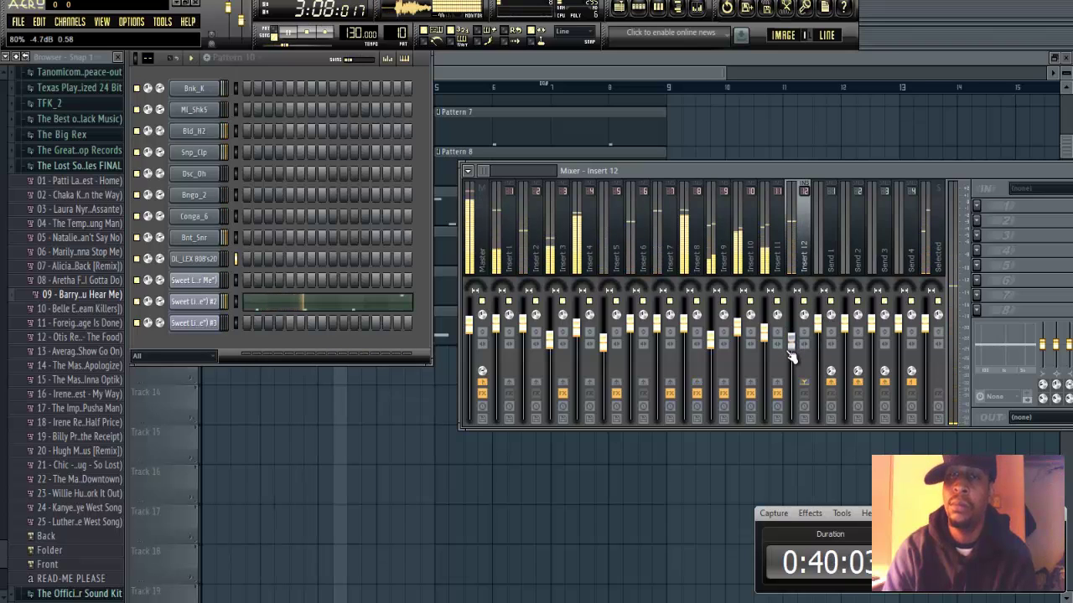
pyautogui.moveTo(789, 352); pyautogui.dragTo(787, 346)
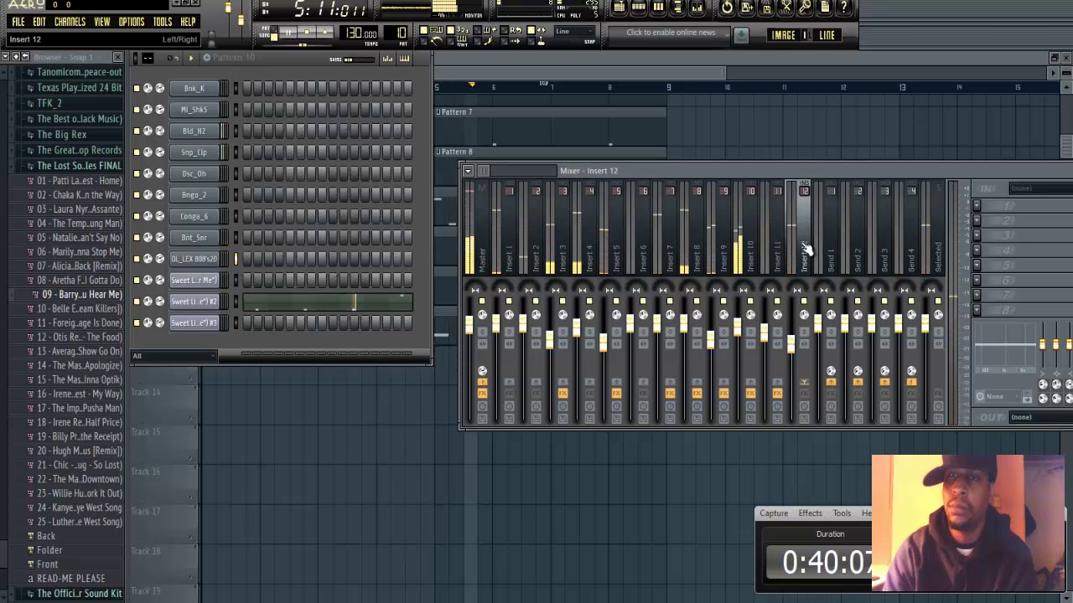
pyautogui.click(975, 205)
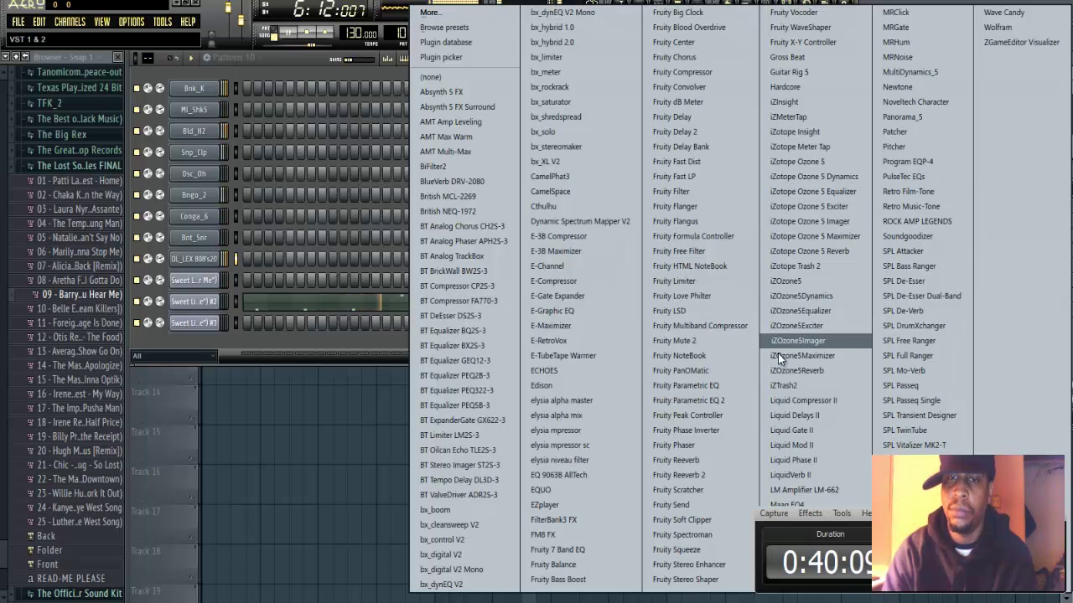
pyautogui.click(724, 398)
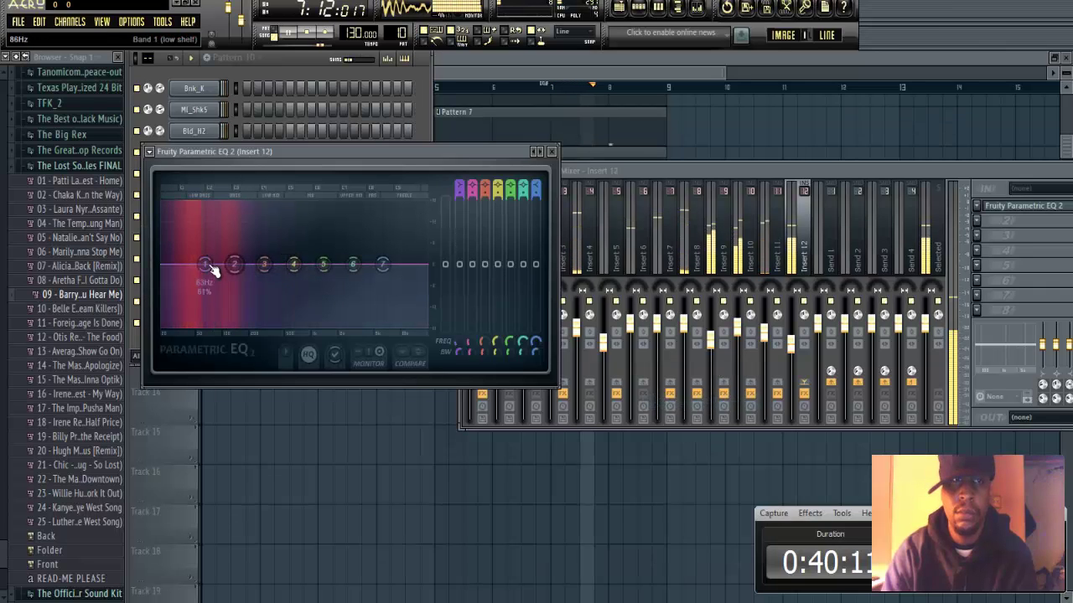
# - Boost the lowest band and cut the upper bands of Insert 12's equalizer, set its volume to about 79%, and close the equalizer
pyautogui.moveTo(182, 252); pyautogui.dragTo(237, 260)
pyautogui.moveTo(324, 268); pyautogui.dragTo(366, 321)
pyautogui.moveTo(386, 277); pyautogui.dragTo(399, 298)
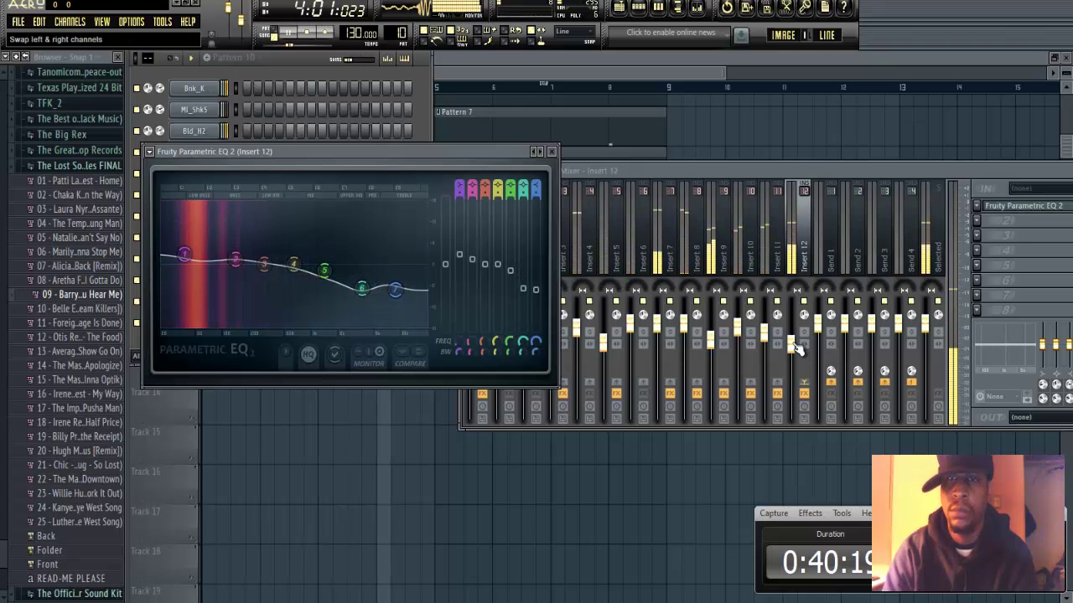
pyautogui.moveTo(793, 345); pyautogui.dragTo(792, 343)
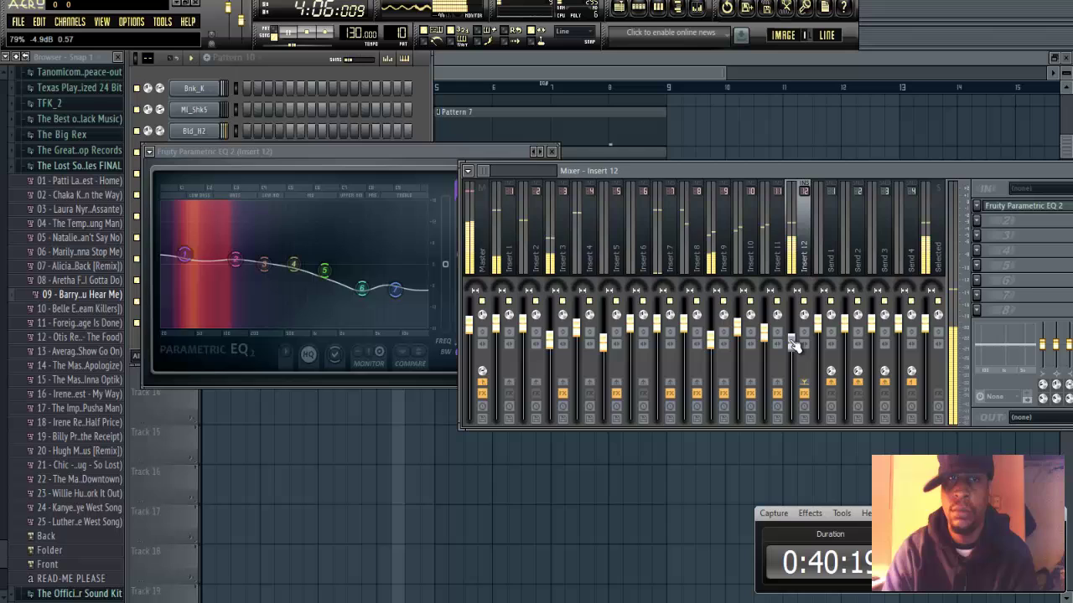
pyautogui.click(552, 151)
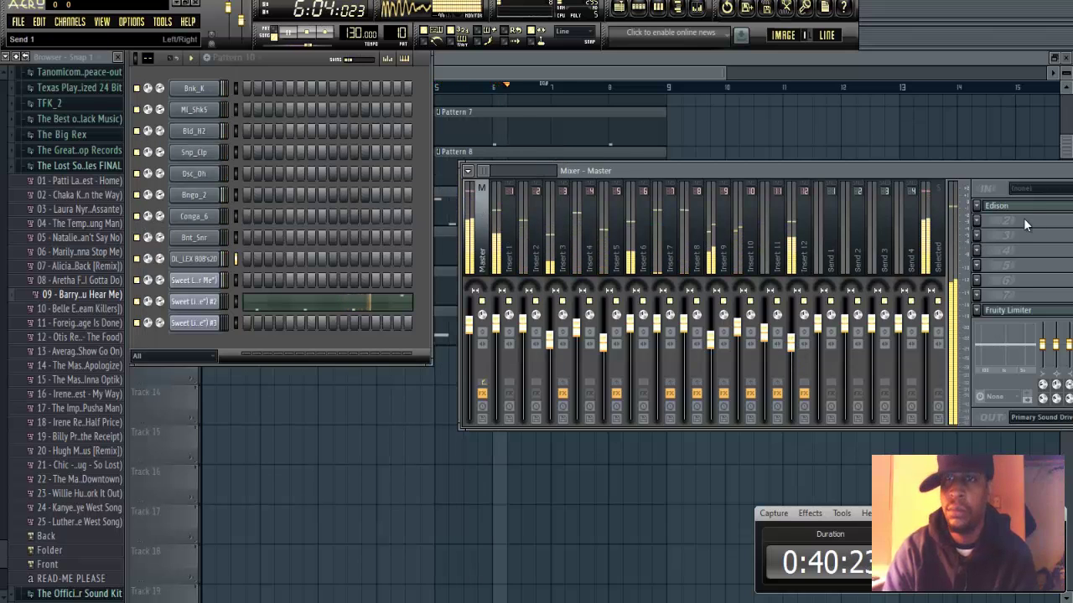
# - Add Fruity Parametric EQ 2 to the Master's second slot, gently boost the upper bands, and shift band 1 lower in frequency
pyautogui.click(977, 219)
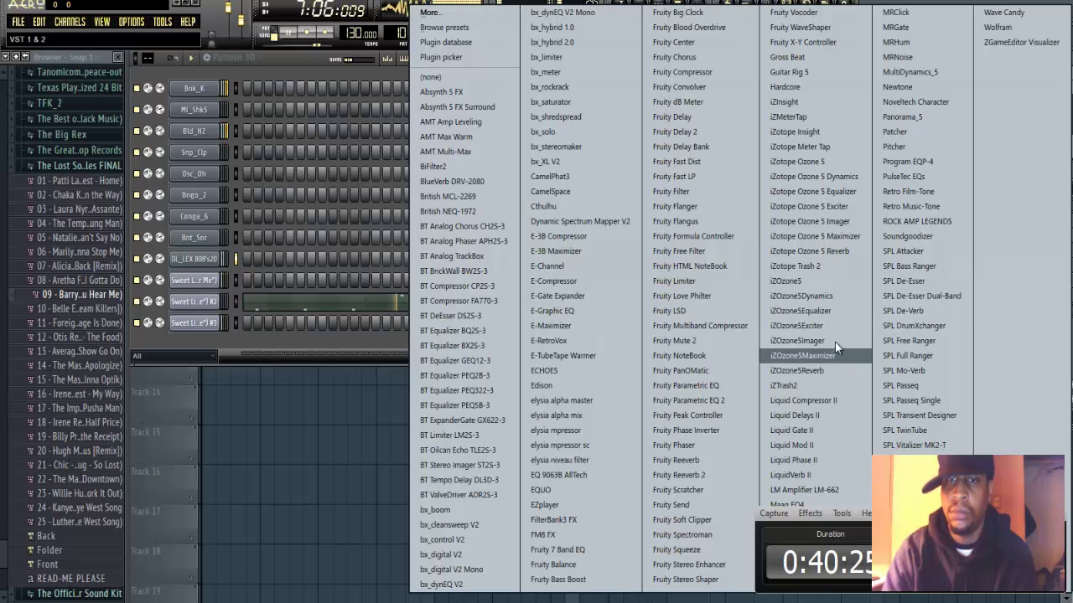
pyautogui.click(723, 403)
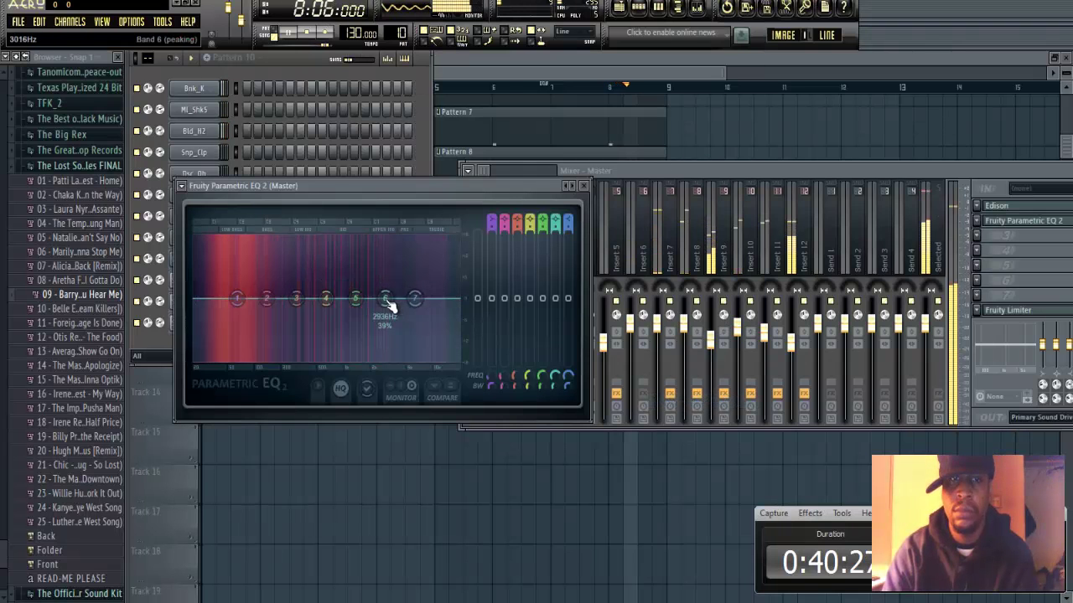
pyautogui.moveTo(418, 300); pyautogui.dragTo(326, 296)
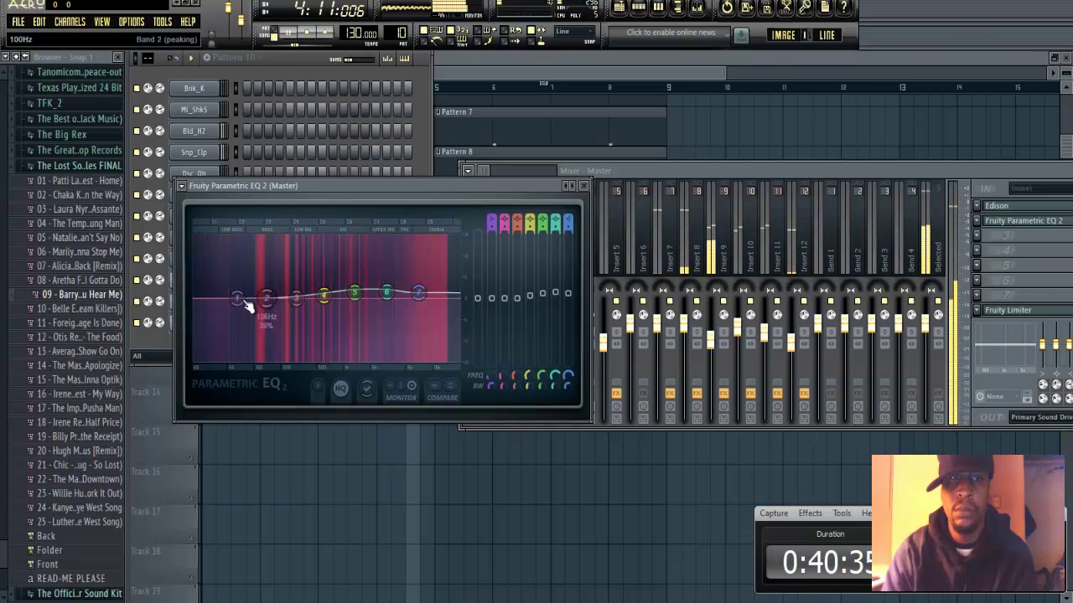
pyautogui.moveTo(238, 299)
pyautogui.mouseDown()
pyautogui.moveTo(227, 299)
pyautogui.moveTo(239, 307)
pyautogui.mouseUp()
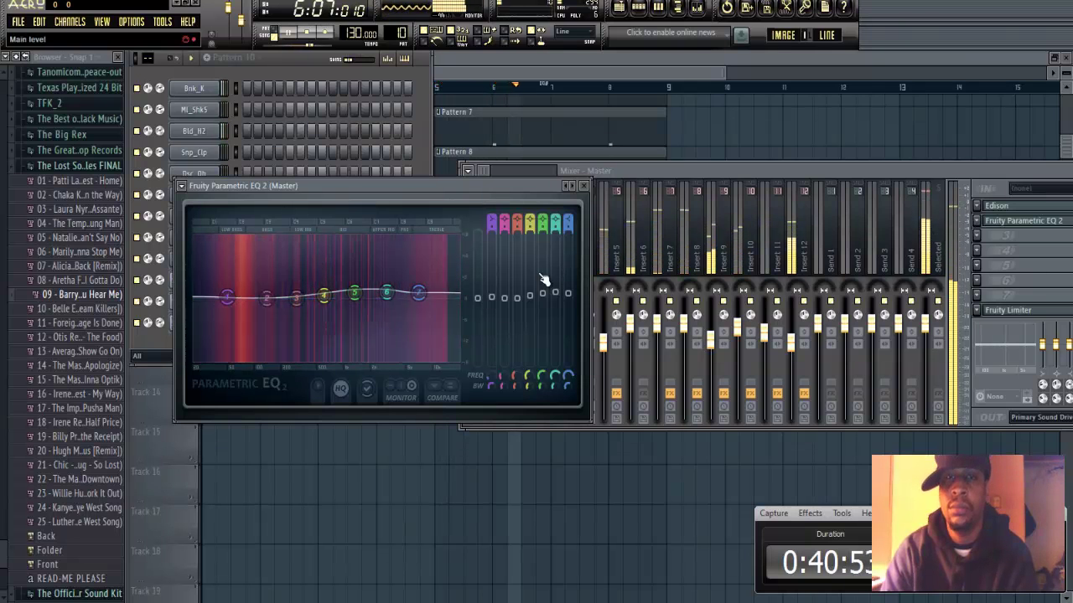
# - Lower Insert 5's volume to about 71% and slightly raise band 7 of the Master equalizer
pyautogui.moveTo(607, 354); pyautogui.dragTo(608, 366)
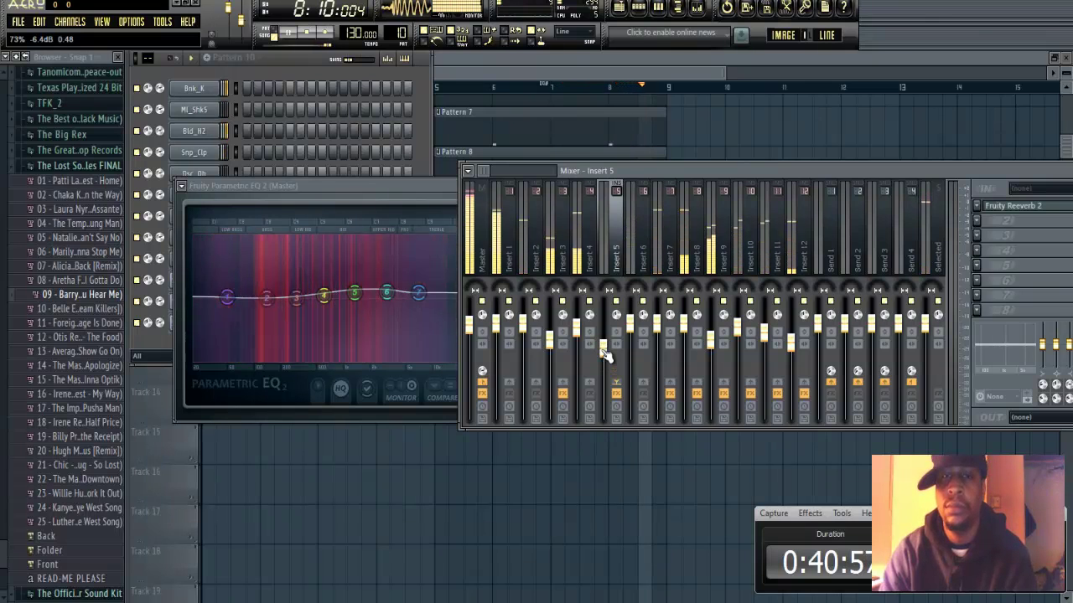
pyautogui.moveTo(603, 350); pyautogui.dragTo(602, 352)
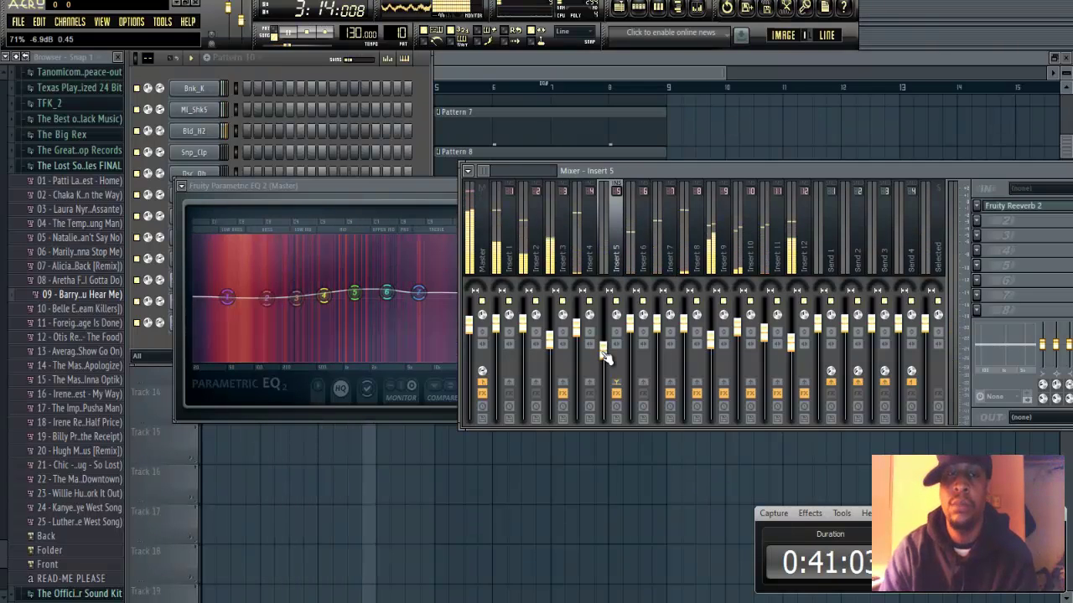
pyautogui.click(428, 298)
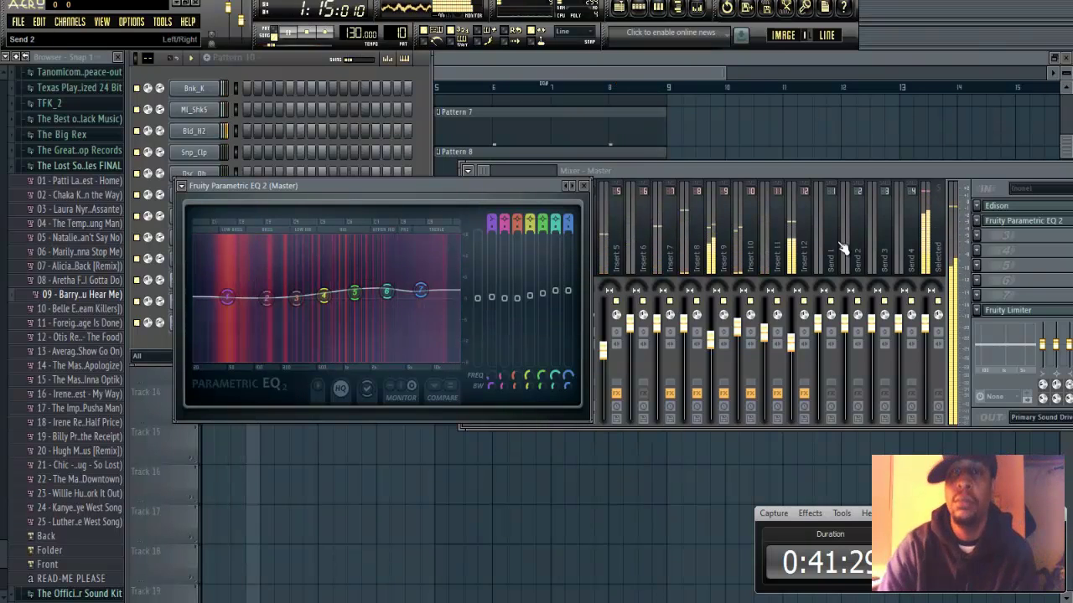
# - Pull the Master volume all the way down to fade out the beat
pyautogui.click(780, 169)
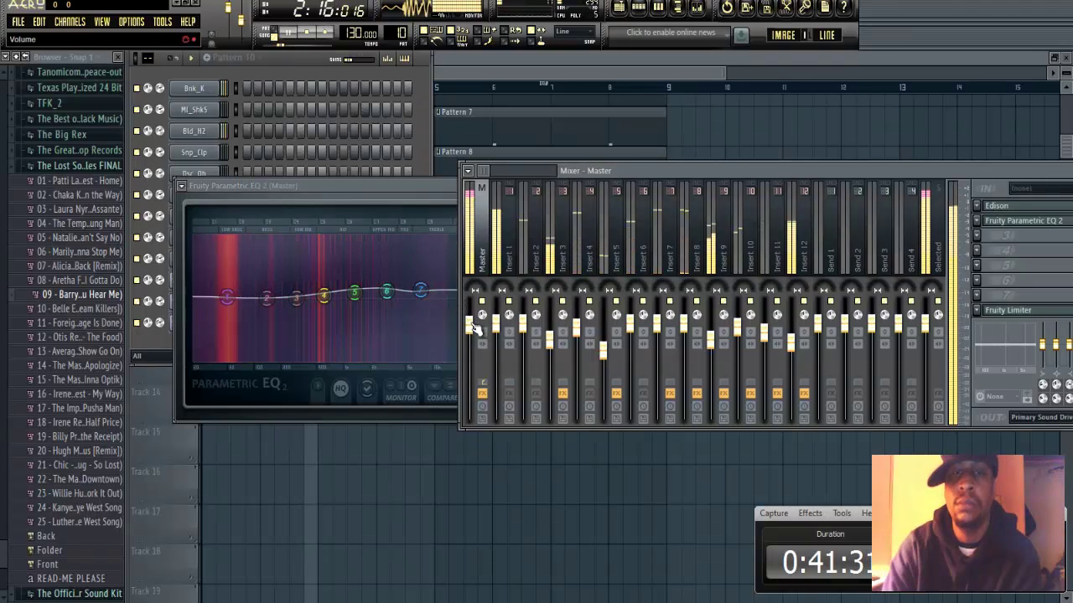
pyautogui.moveTo(474, 338); pyautogui.dragTo(486, 515)
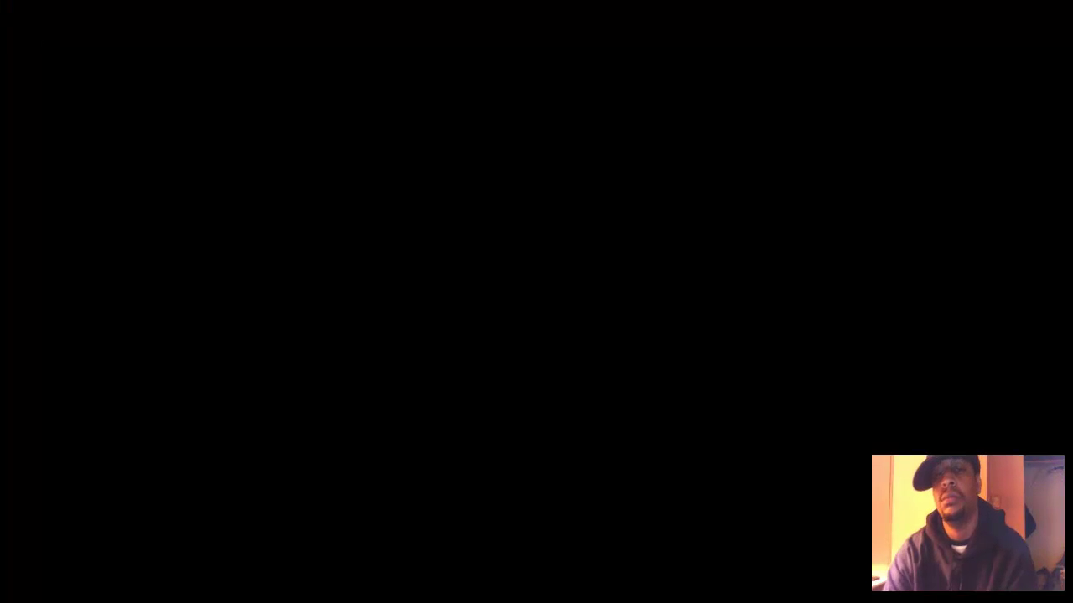